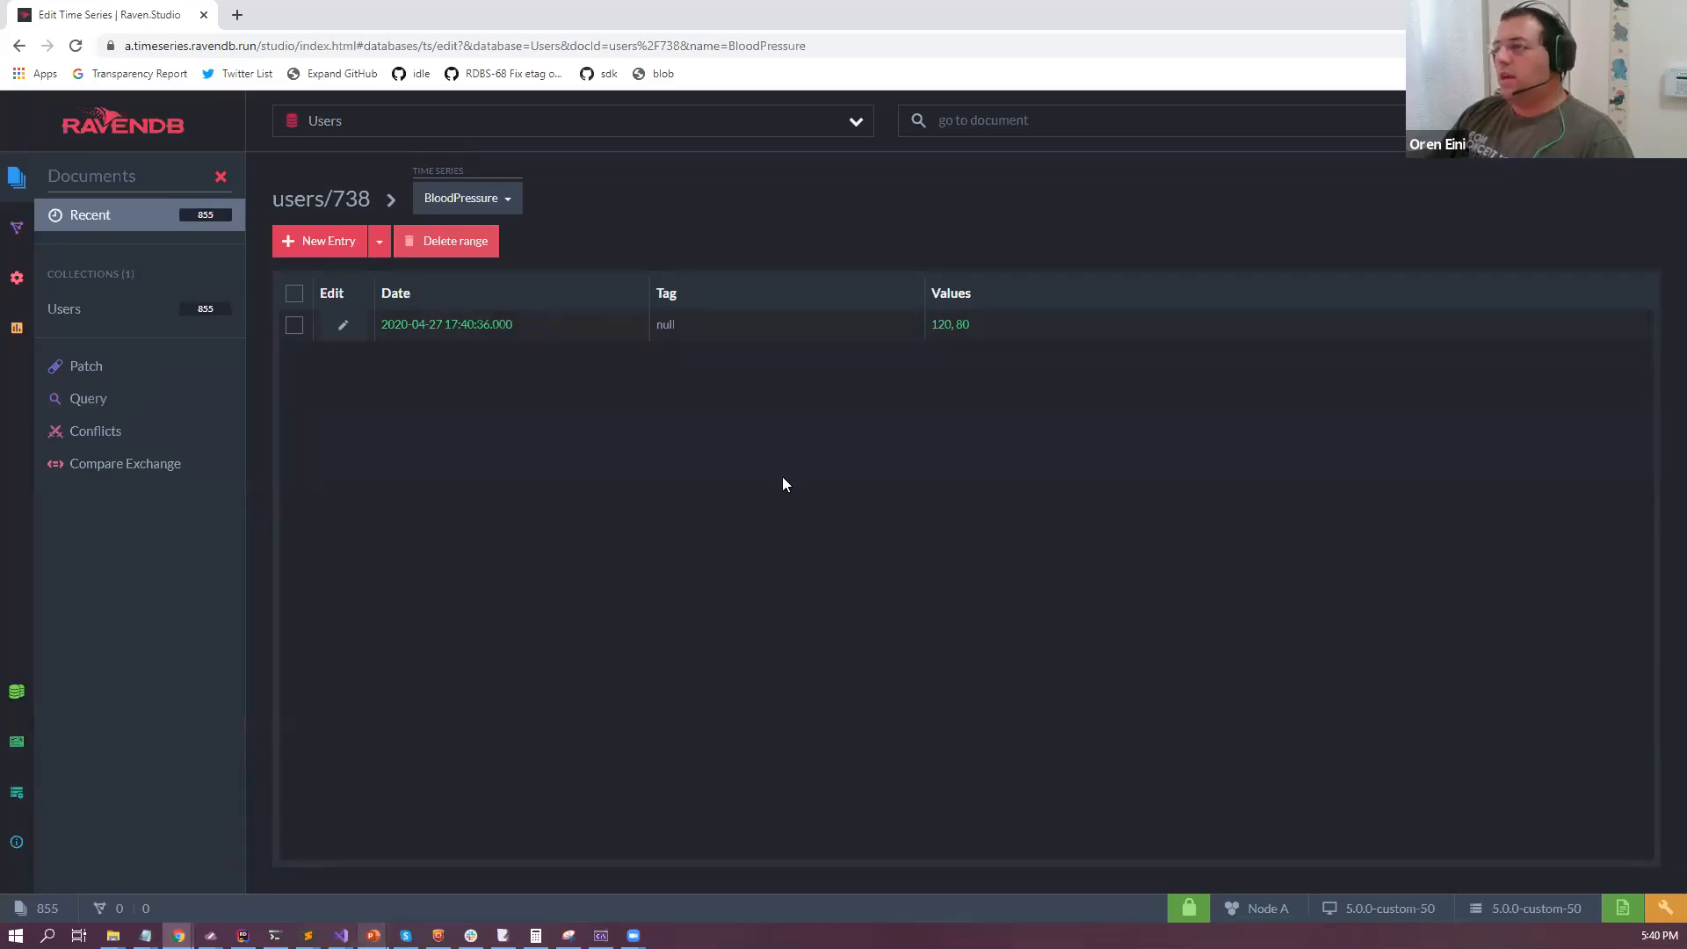
Switch to the slide presentation and advance to the slide on the structure of a time stamp.
key("alt+Tab")
left_click(826, 534)
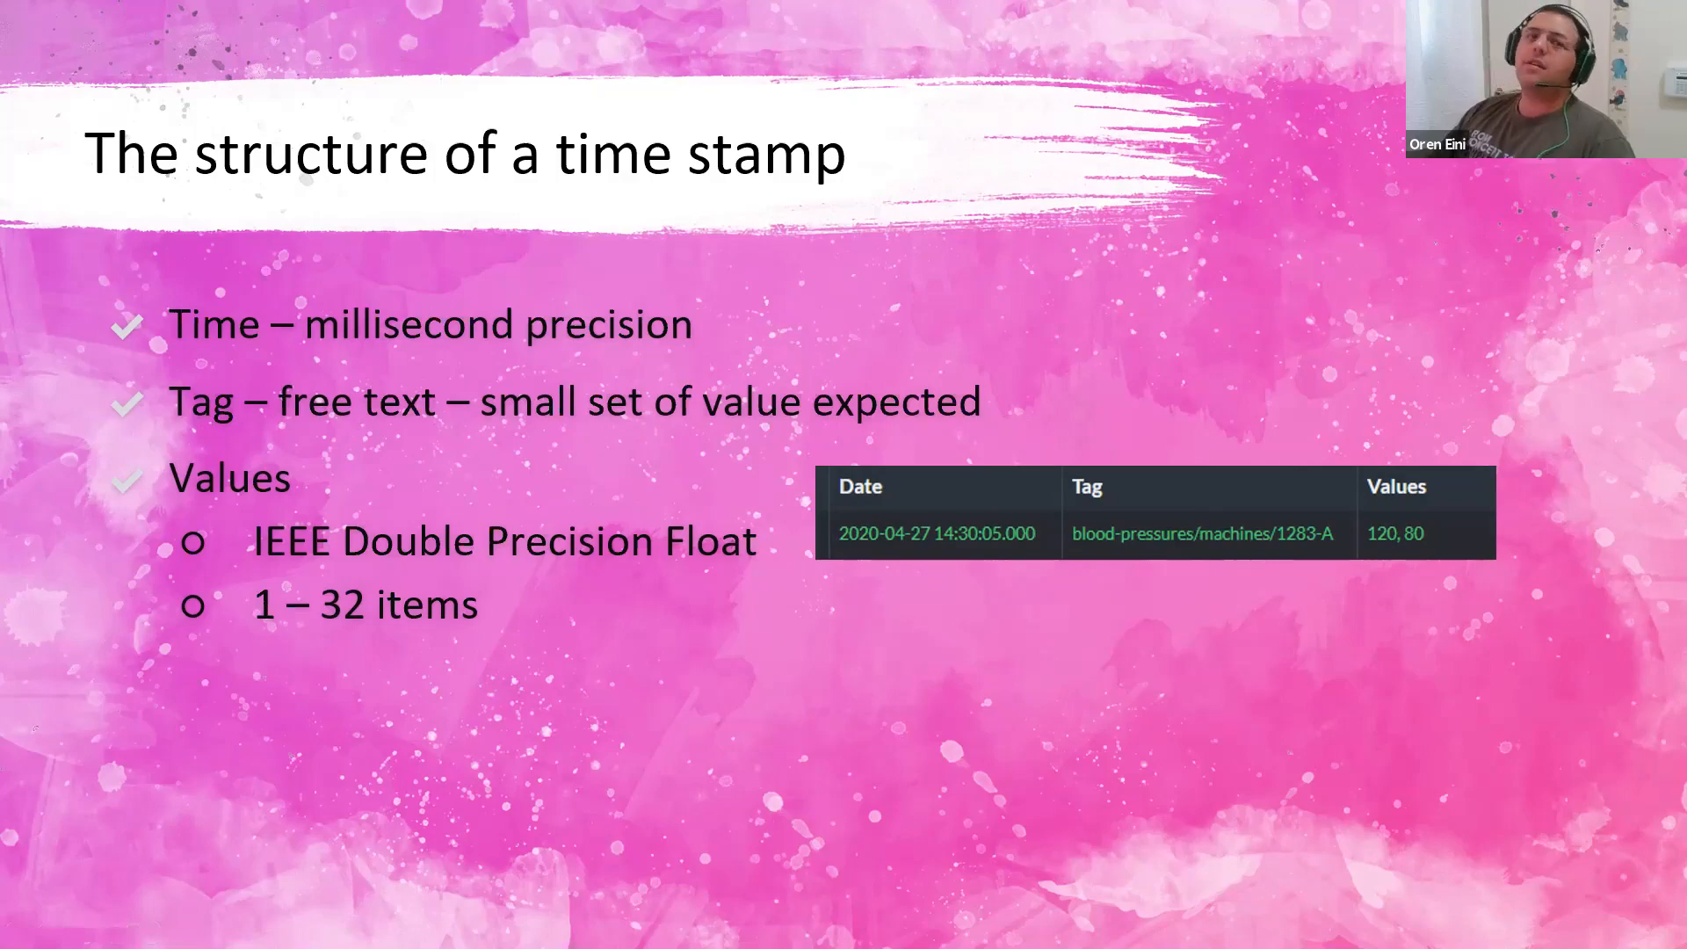
Switch back to the database studio, open the Heartrate time series of users/905 from the Users collection, and highlight the first entry's tag.
key("alt+Tab")
left_click(87, 309)
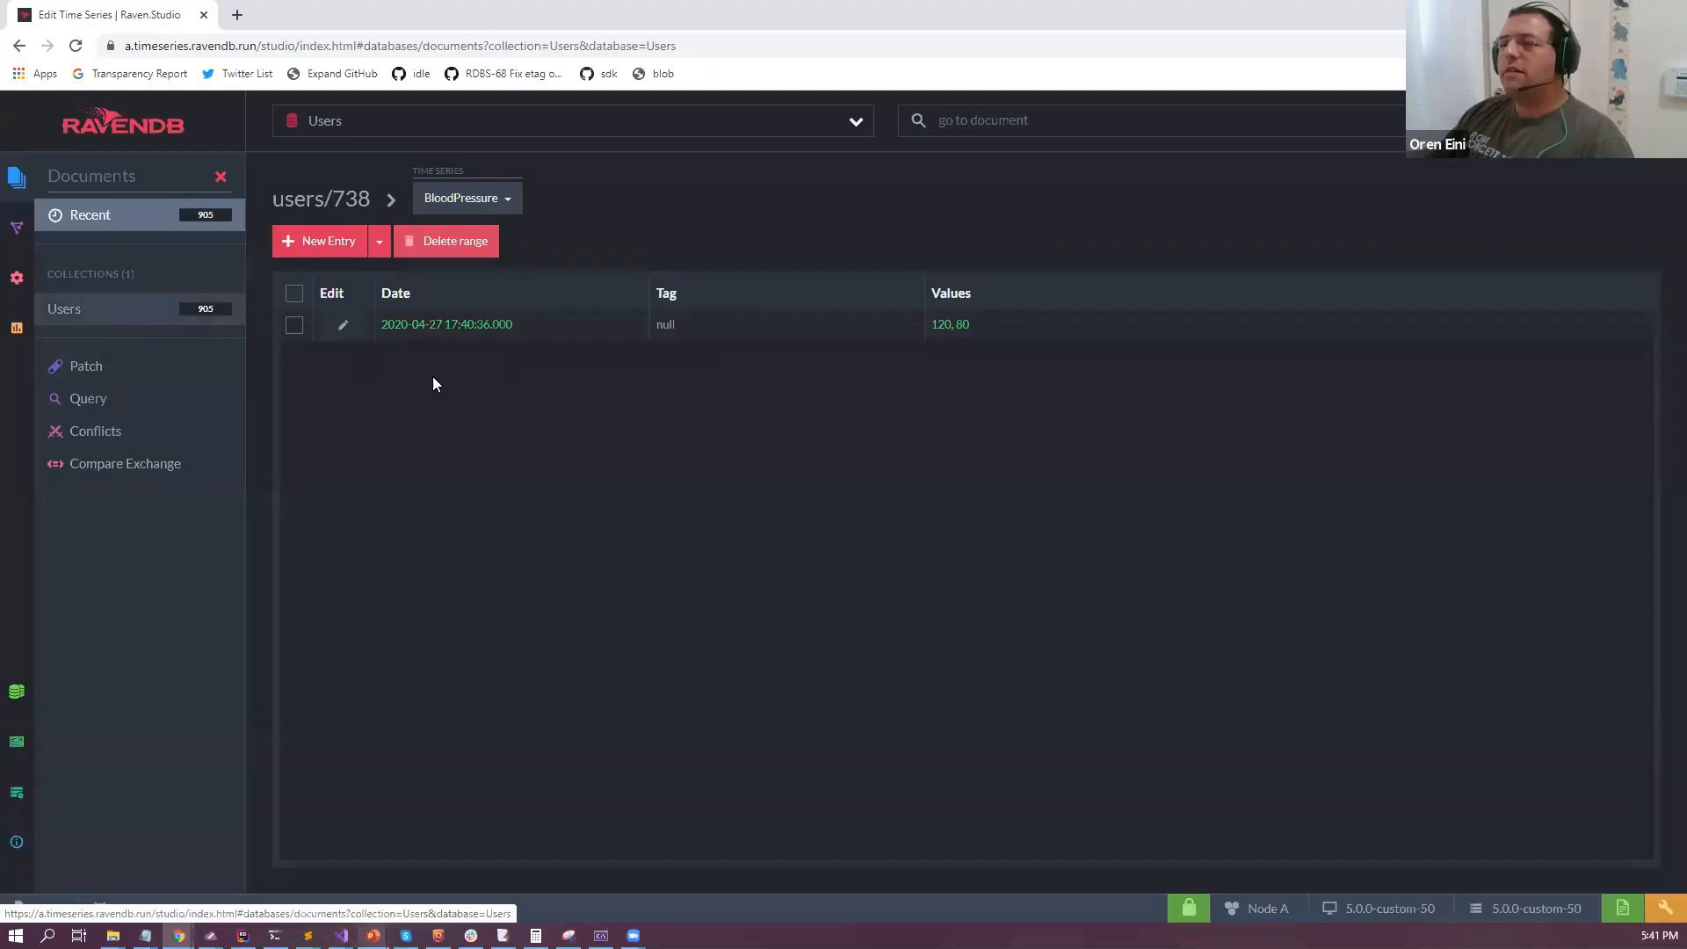
left_click(348, 387)
left_click(1476, 306)
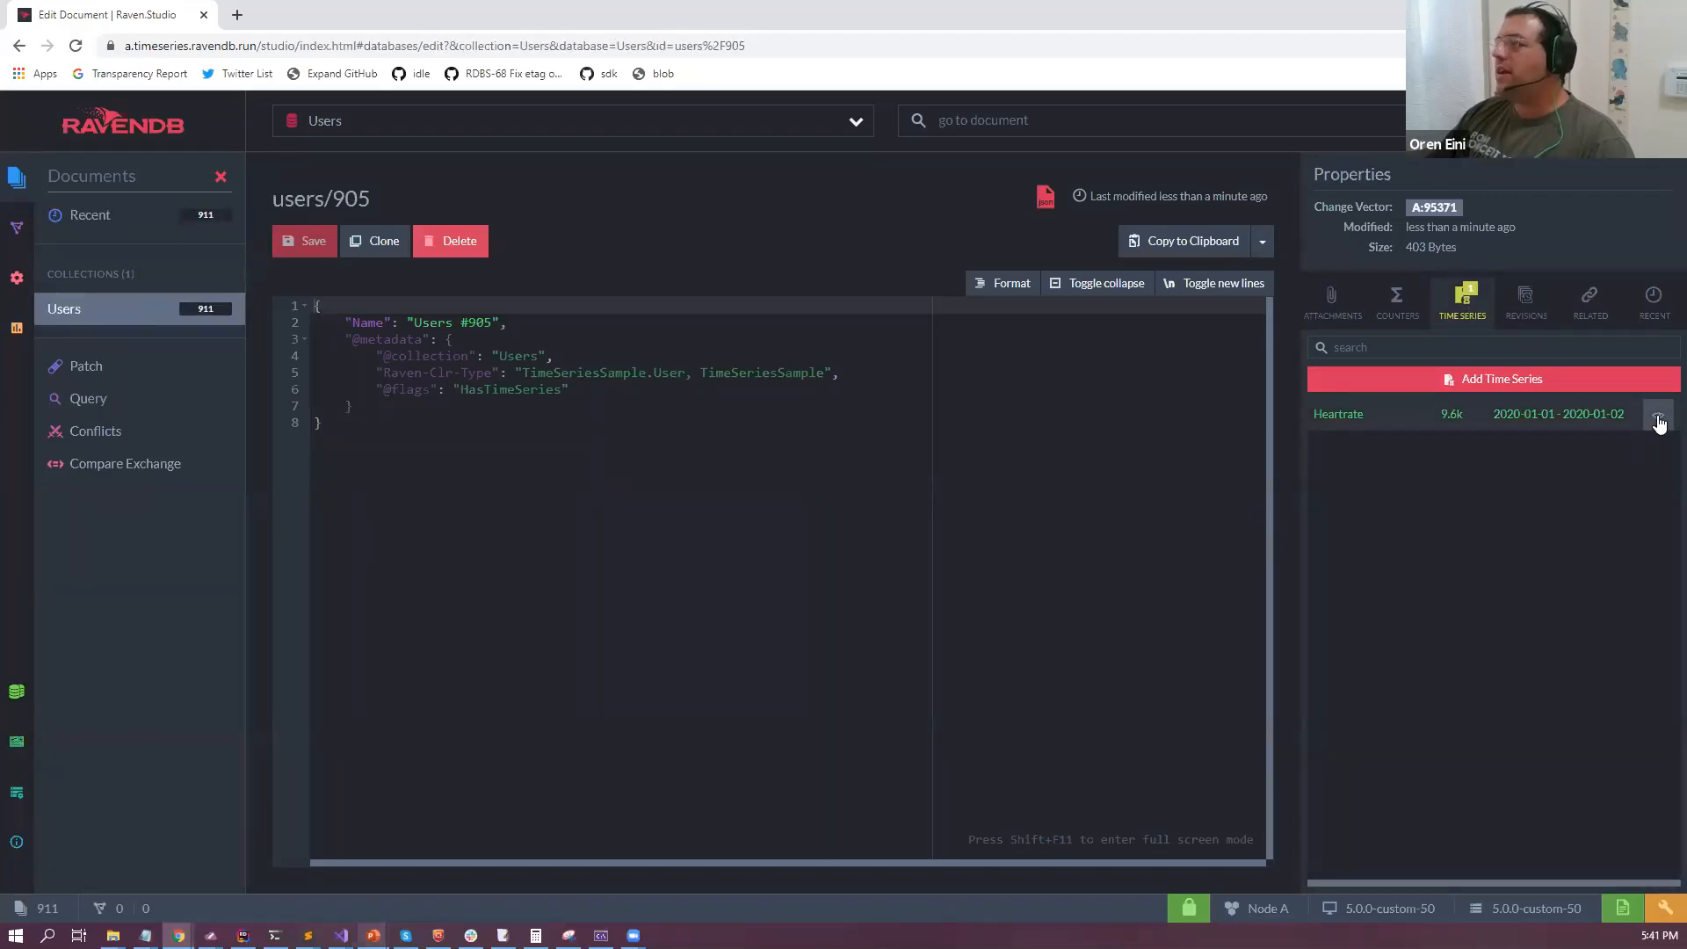
left_click(1649, 419)
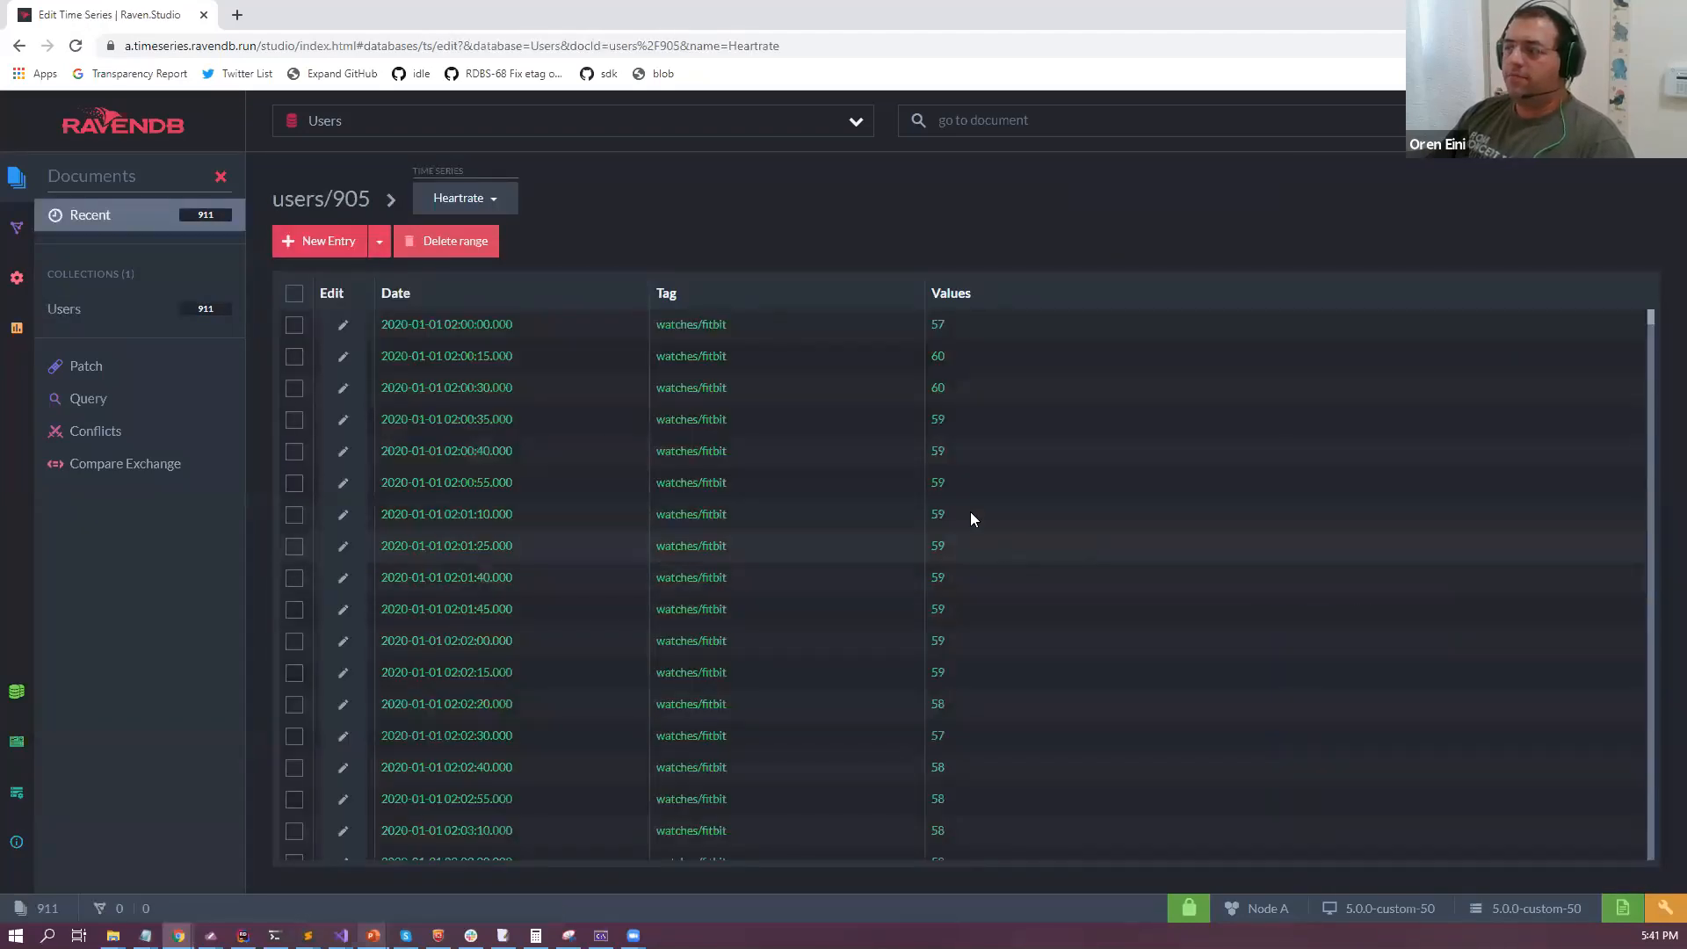
left_click_drag(751, 340, 636, 314)
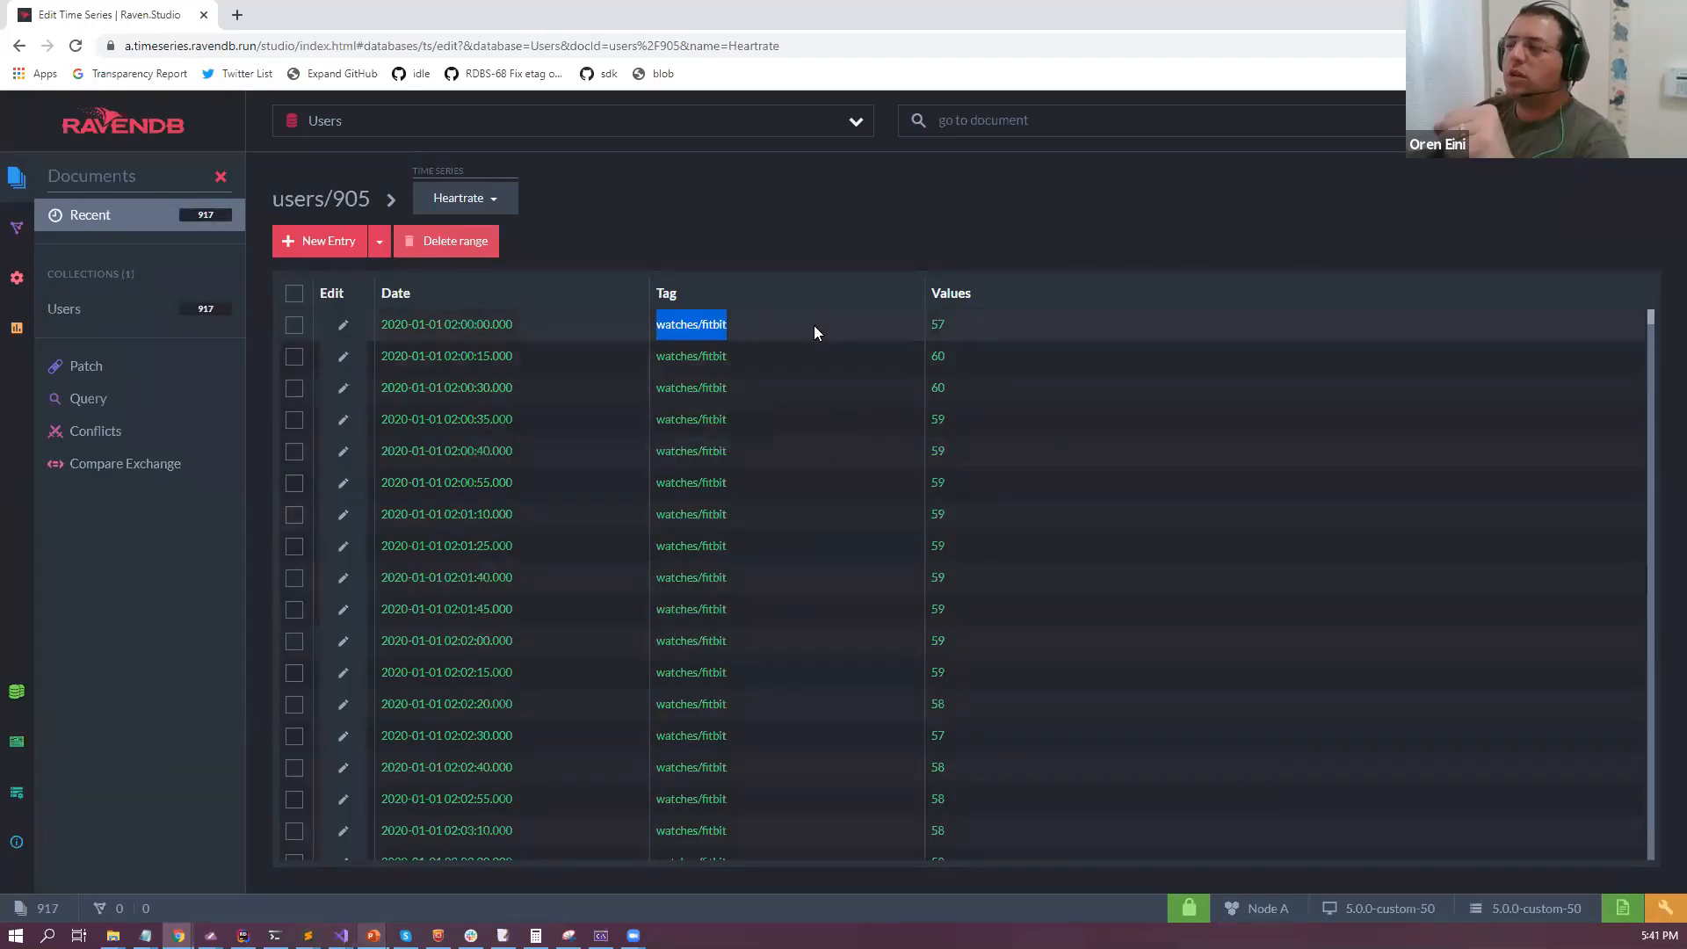
Add a new entry to the Heartrate series with the tag watches/apple and the value 61.
left_click(325, 241)
left_click(775, 352)
type("watch")
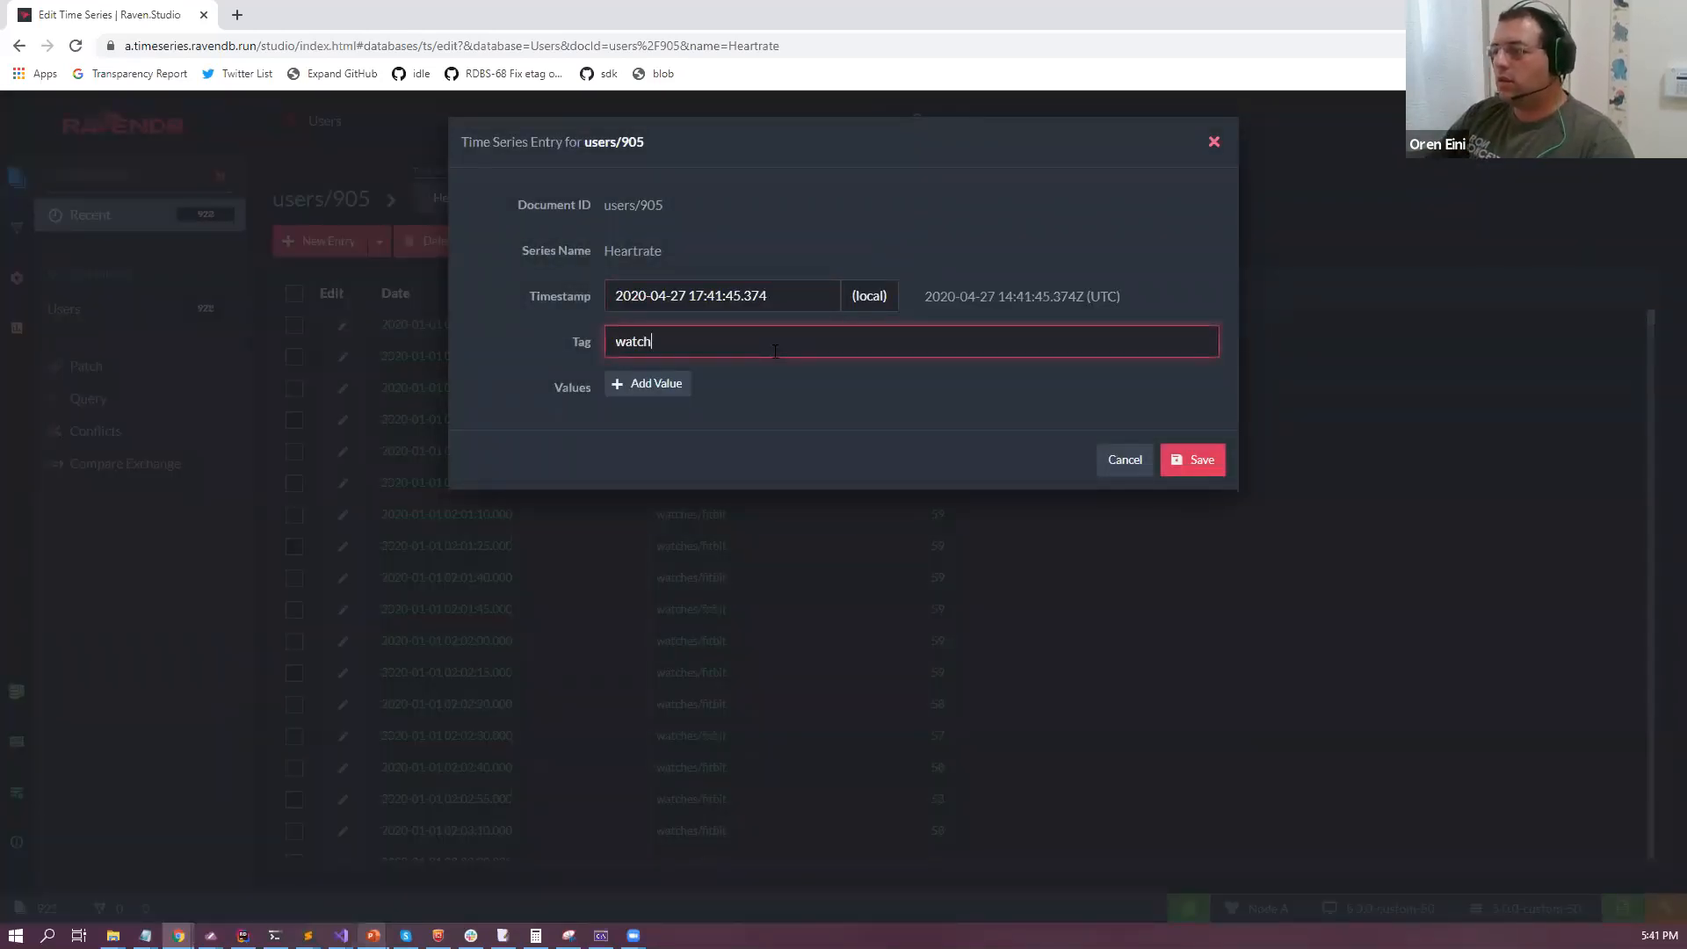
type("es/apple")
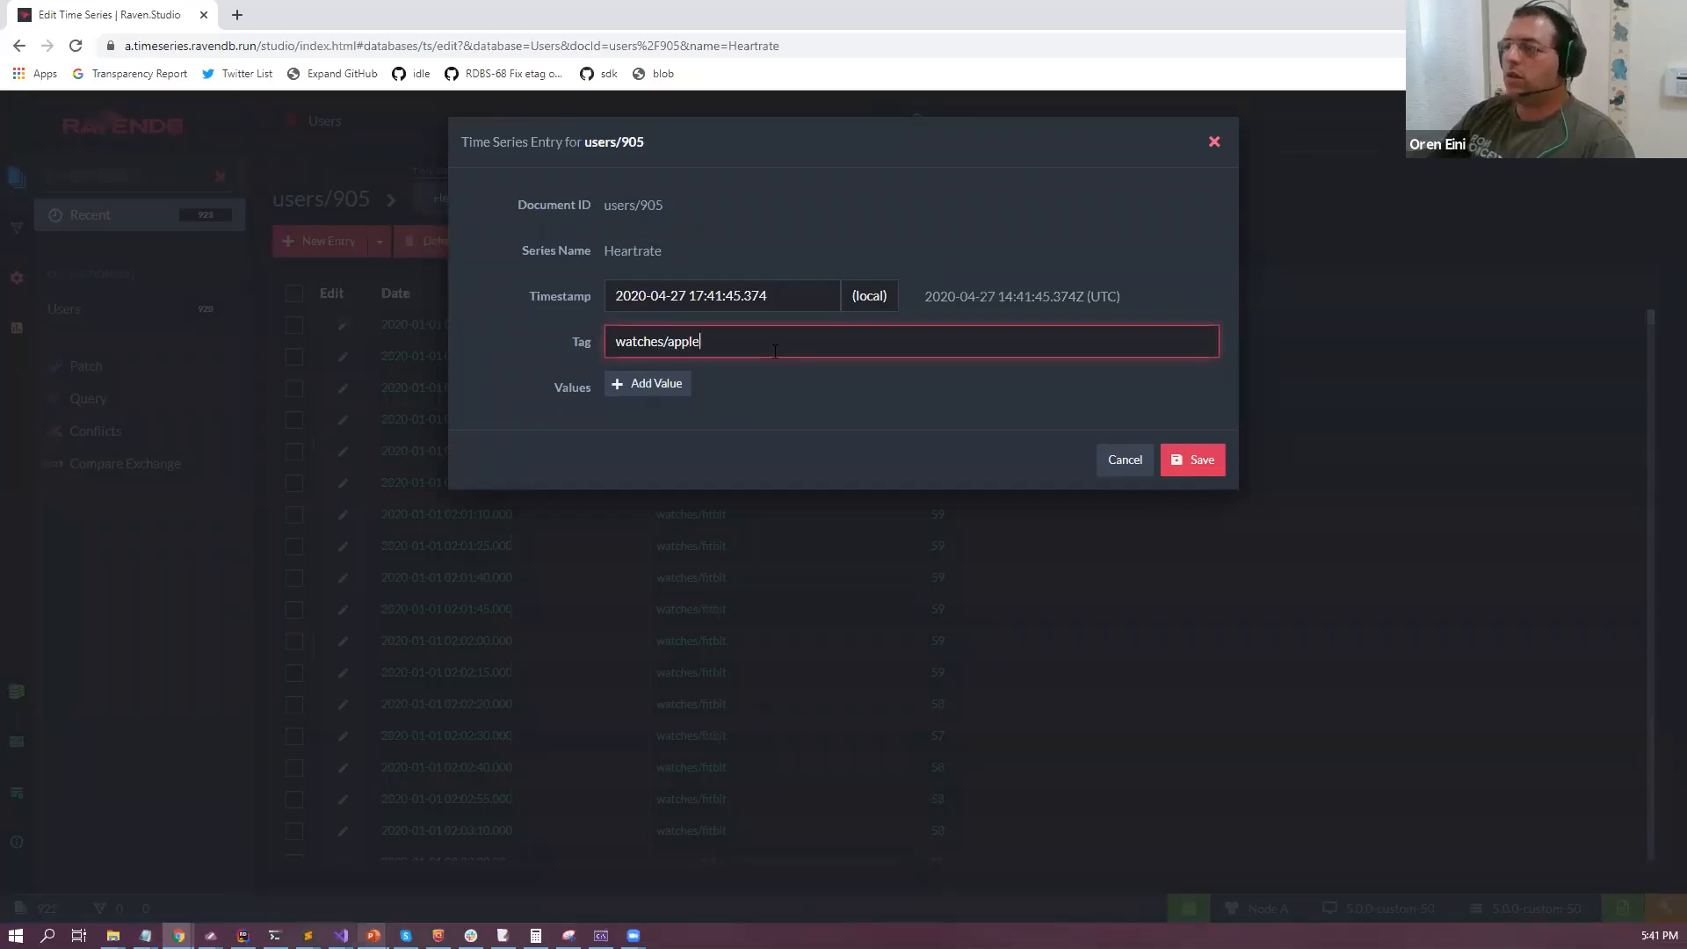
left_click(681, 383)
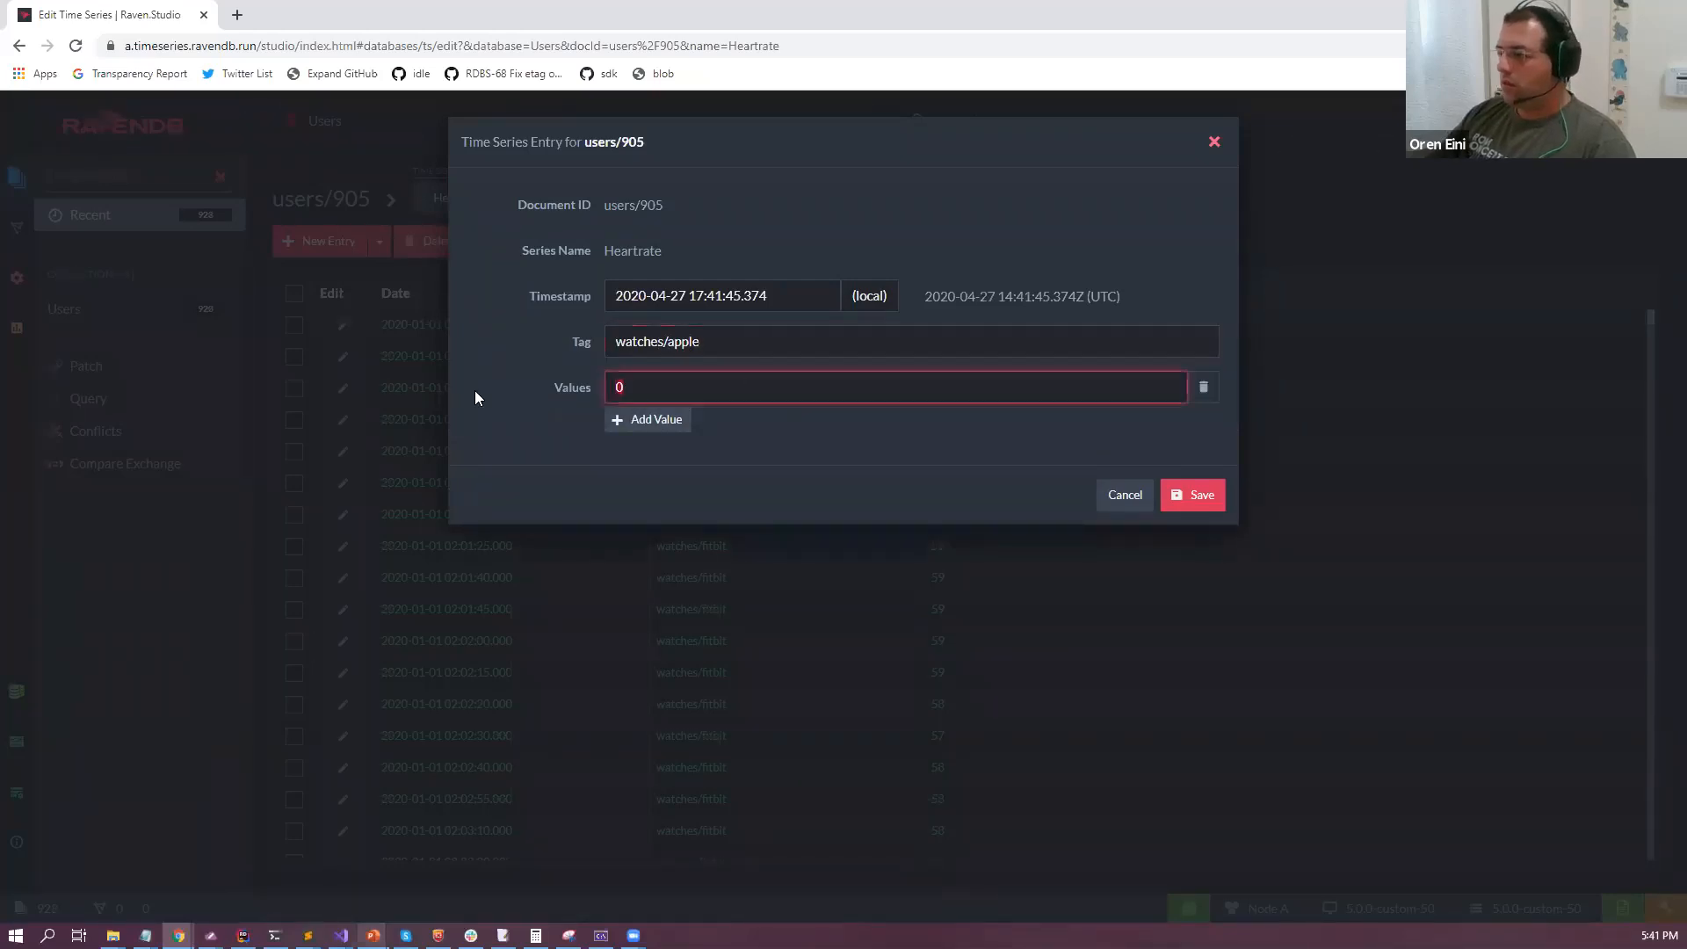
type("44")
key("Return")
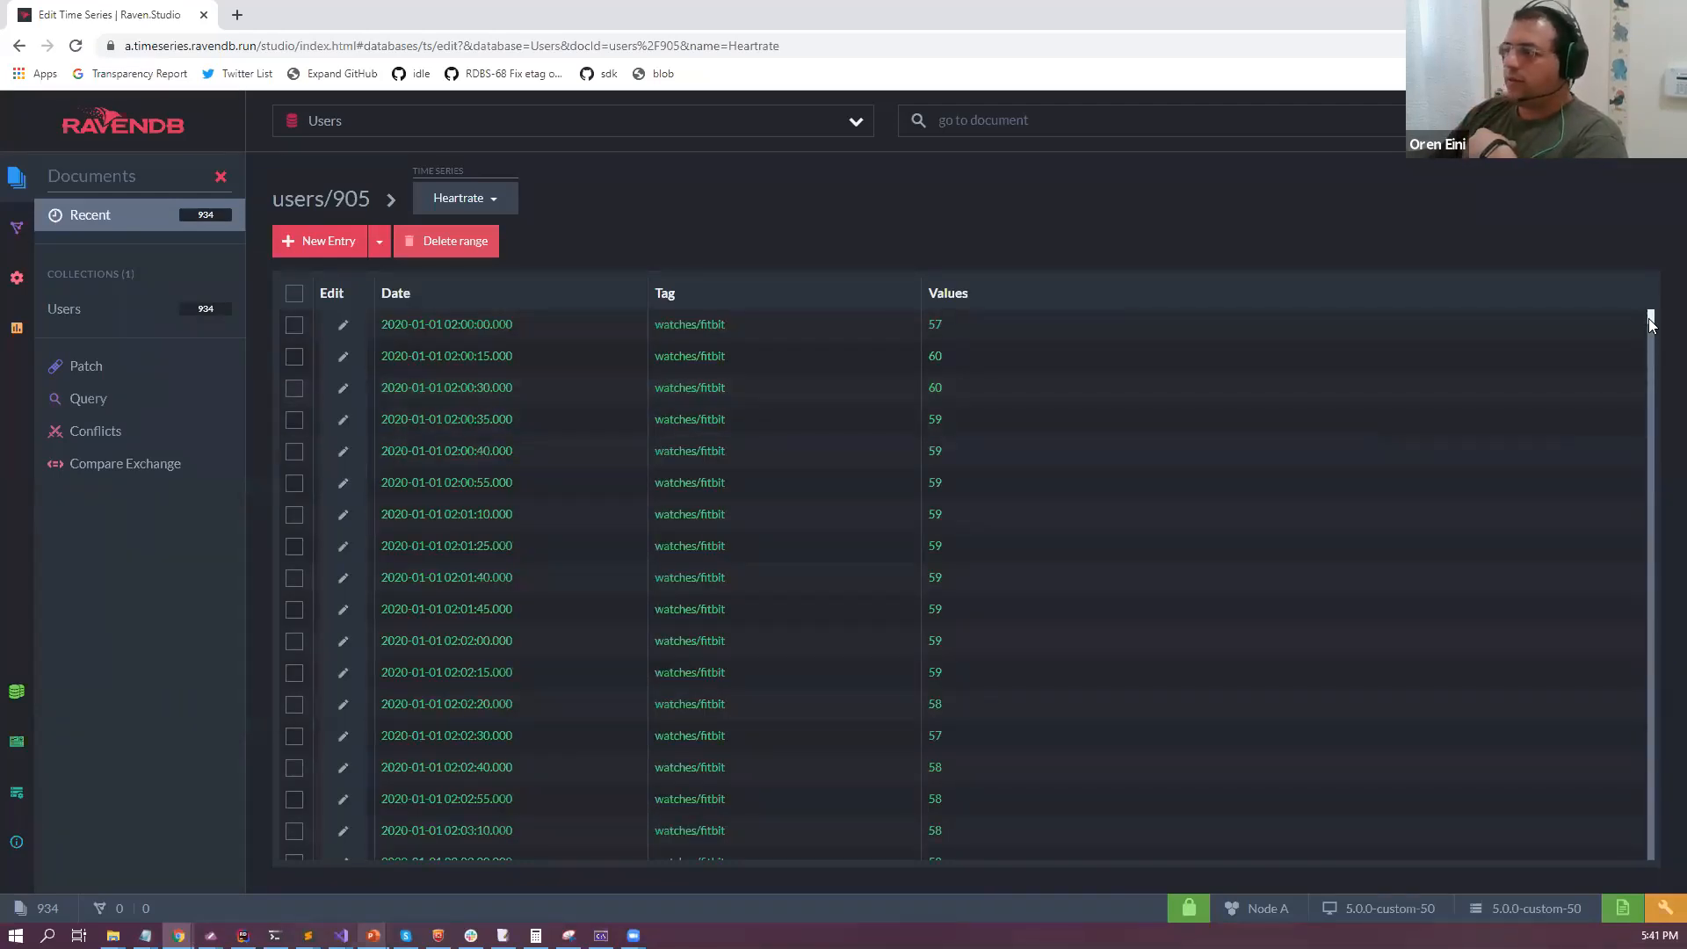
Examine the newly added entry at the end of the Heartrate series, then return to the slides.
left_click_drag(1653, 365, 1642, 876)
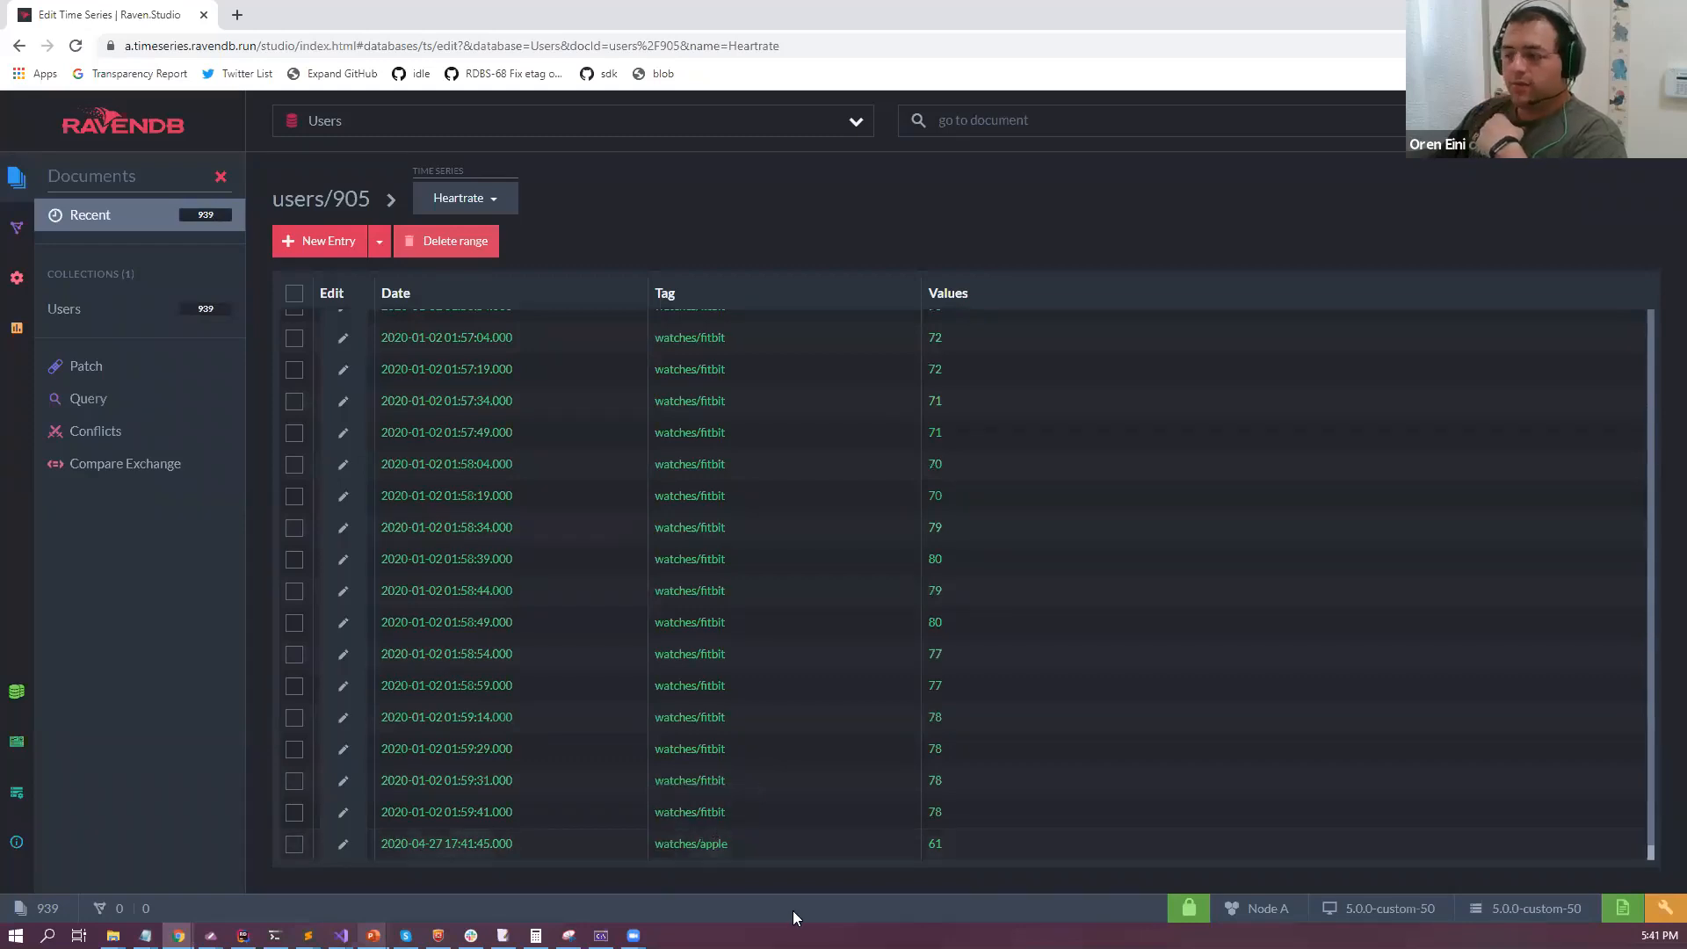
left_click_drag(771, 905, 1006, 877)
double_click(934, 843)
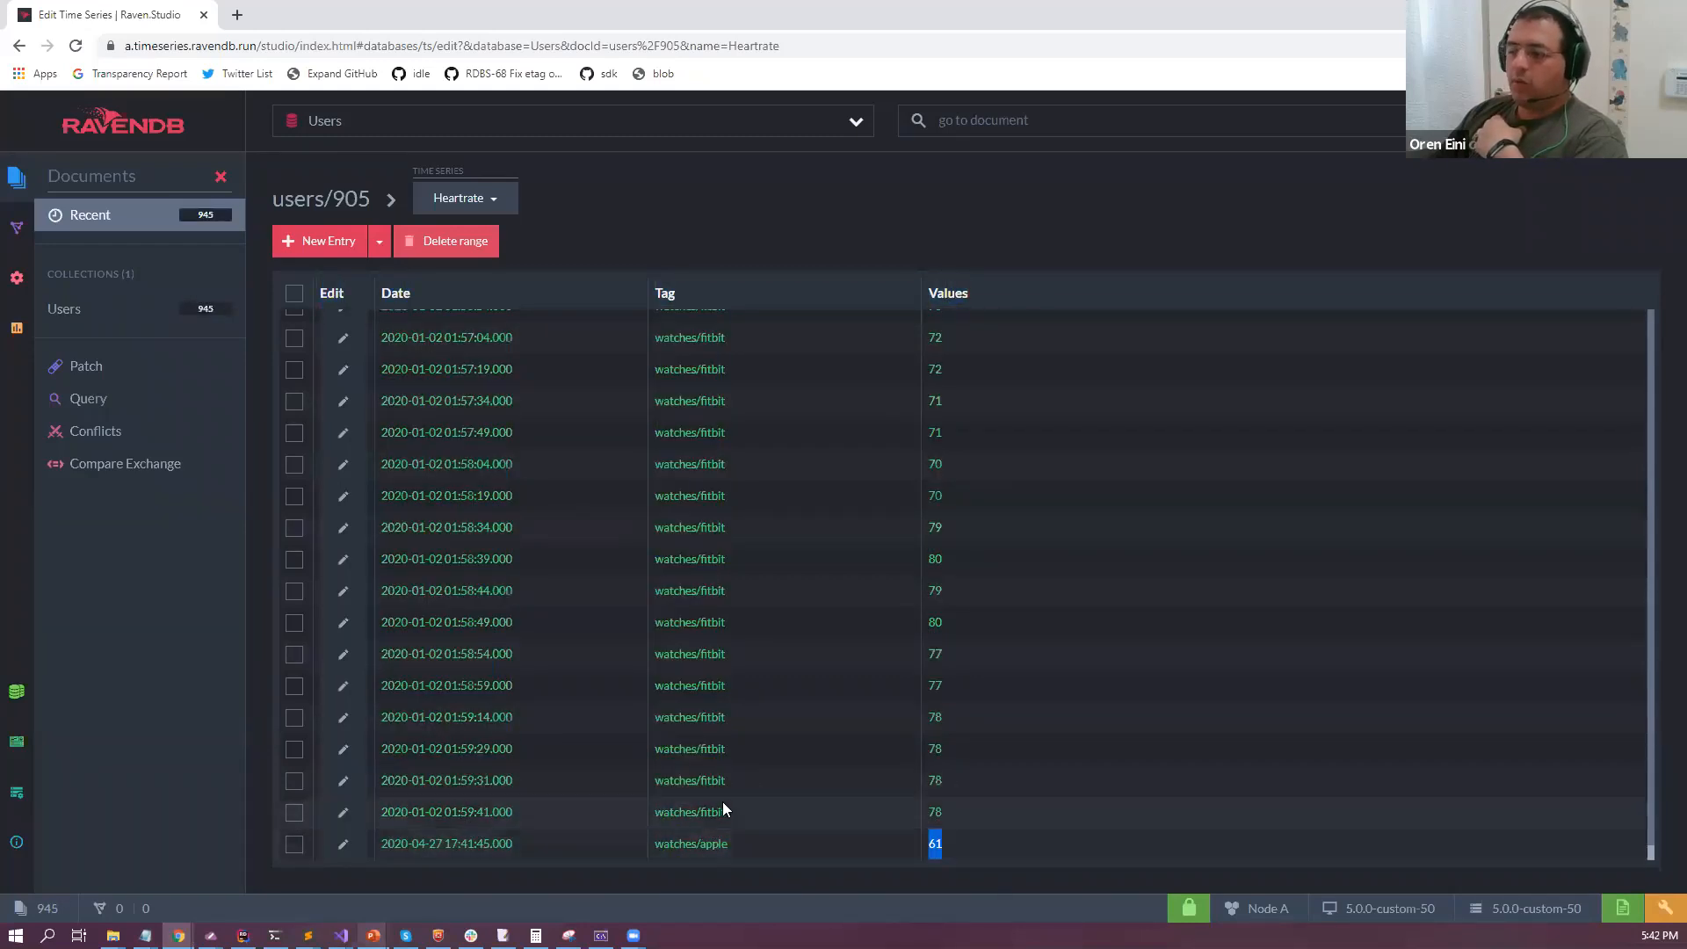
left_click(823, 650)
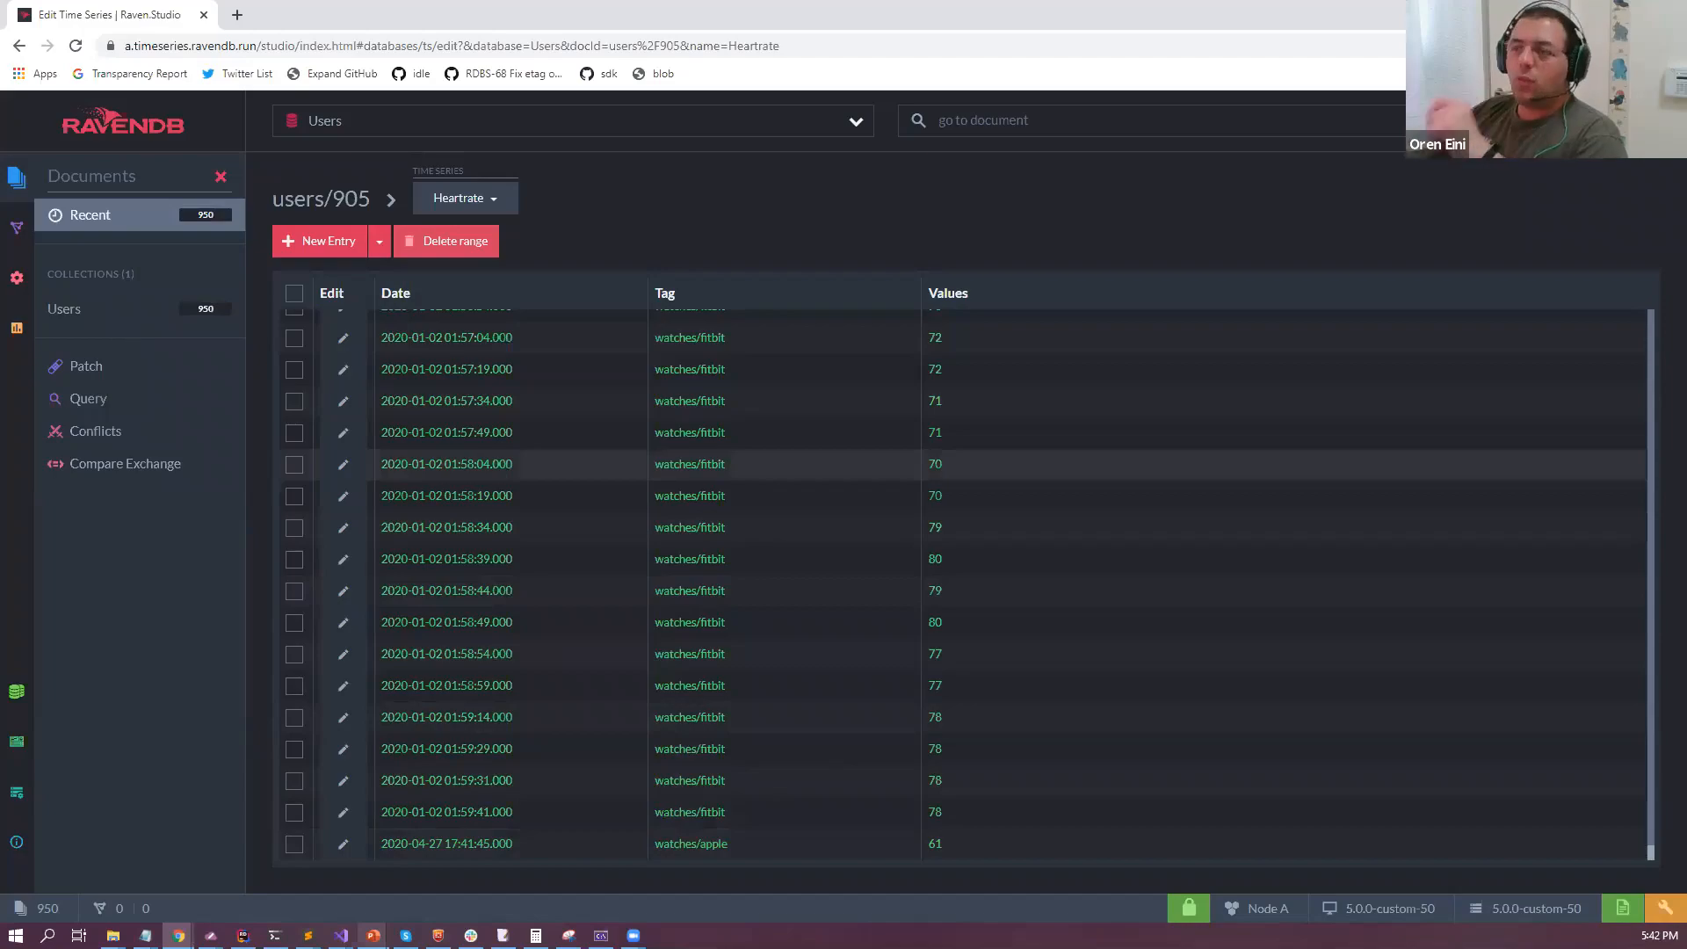
key("alt+Tab")
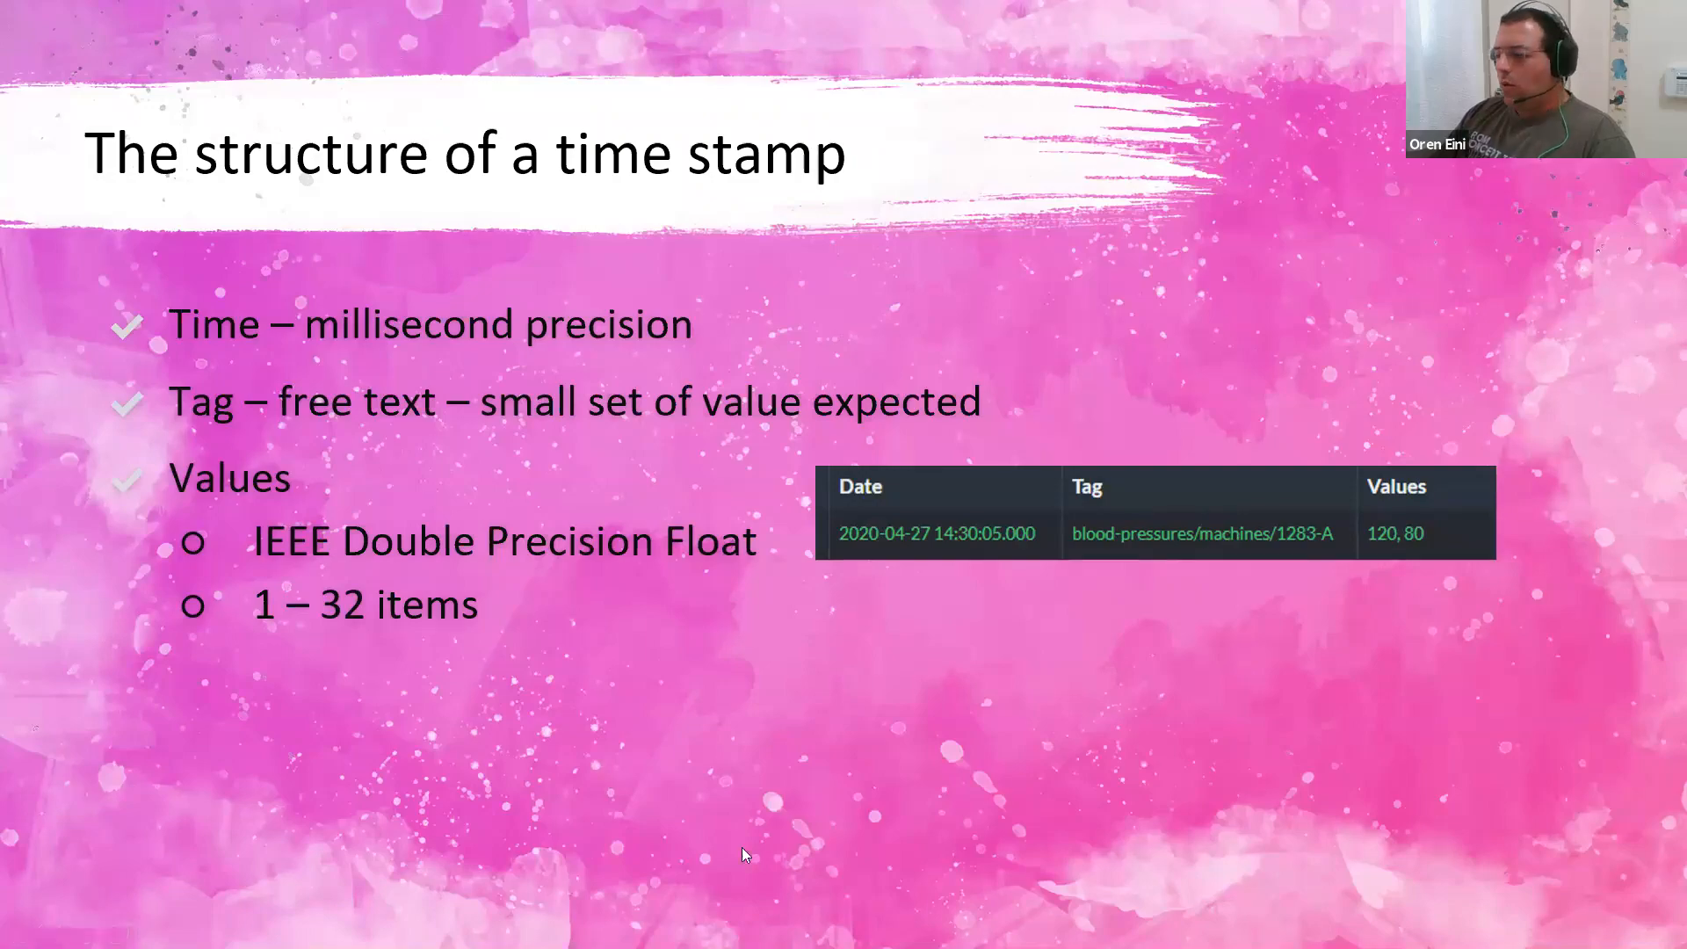
Back in the database studio, copy the watches/fitbit tag and start a new document with it as the ID.
key("alt+Tab")
left_click_drag(728, 813, 655, 812)
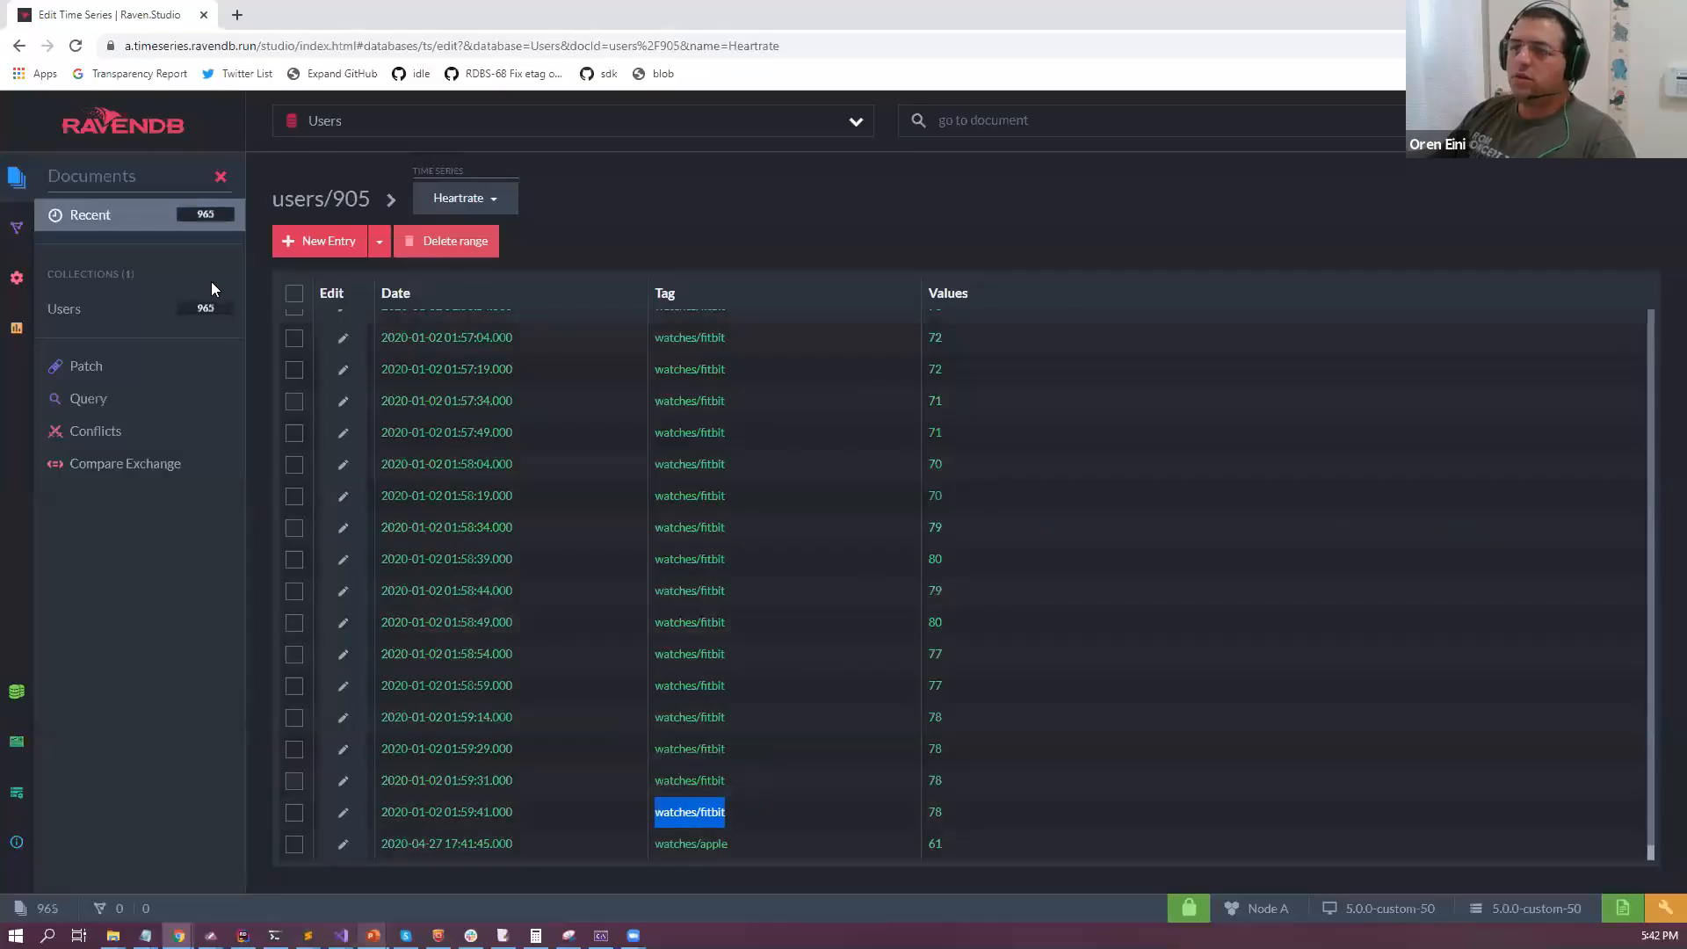
left_click(130, 322)
left_click(328, 188)
left_click(523, 200)
key("ctrl+v")
Set the document's Name to "FitBit", add an Accuracy field of 0.9, and save it.
double_click(428, 316)
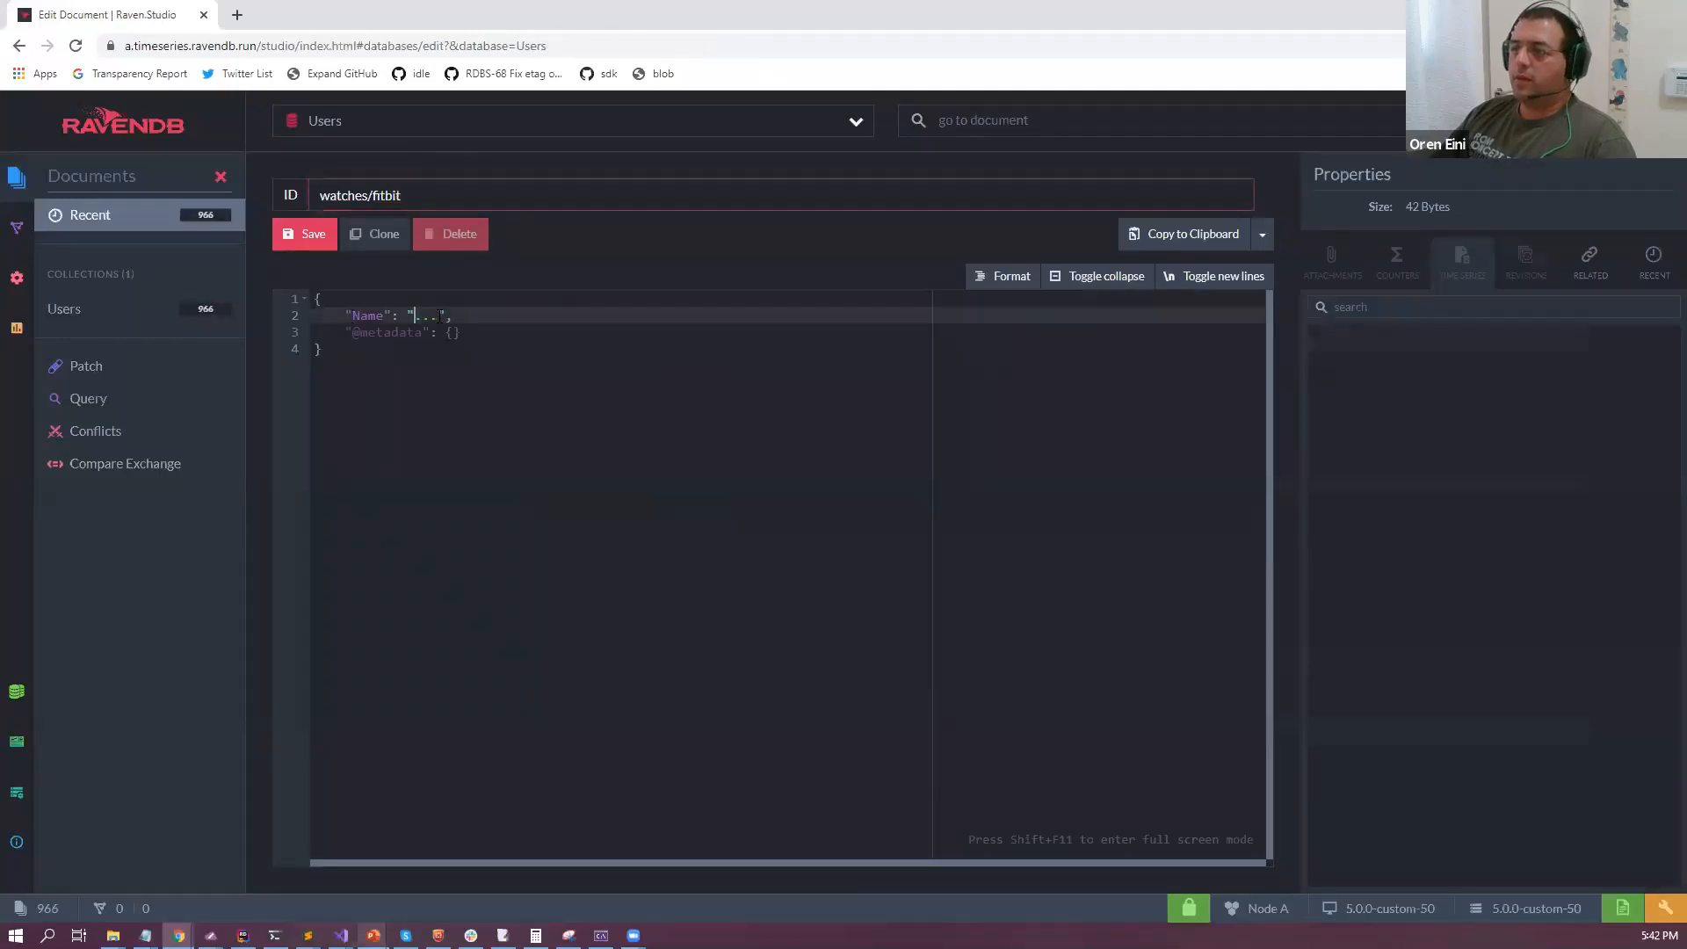
type("Fitbit")
key("End")
key("Return")
type("\"Acur")
key("BackSpace")
key("BackSpace")
type("curacy\": 0.9")
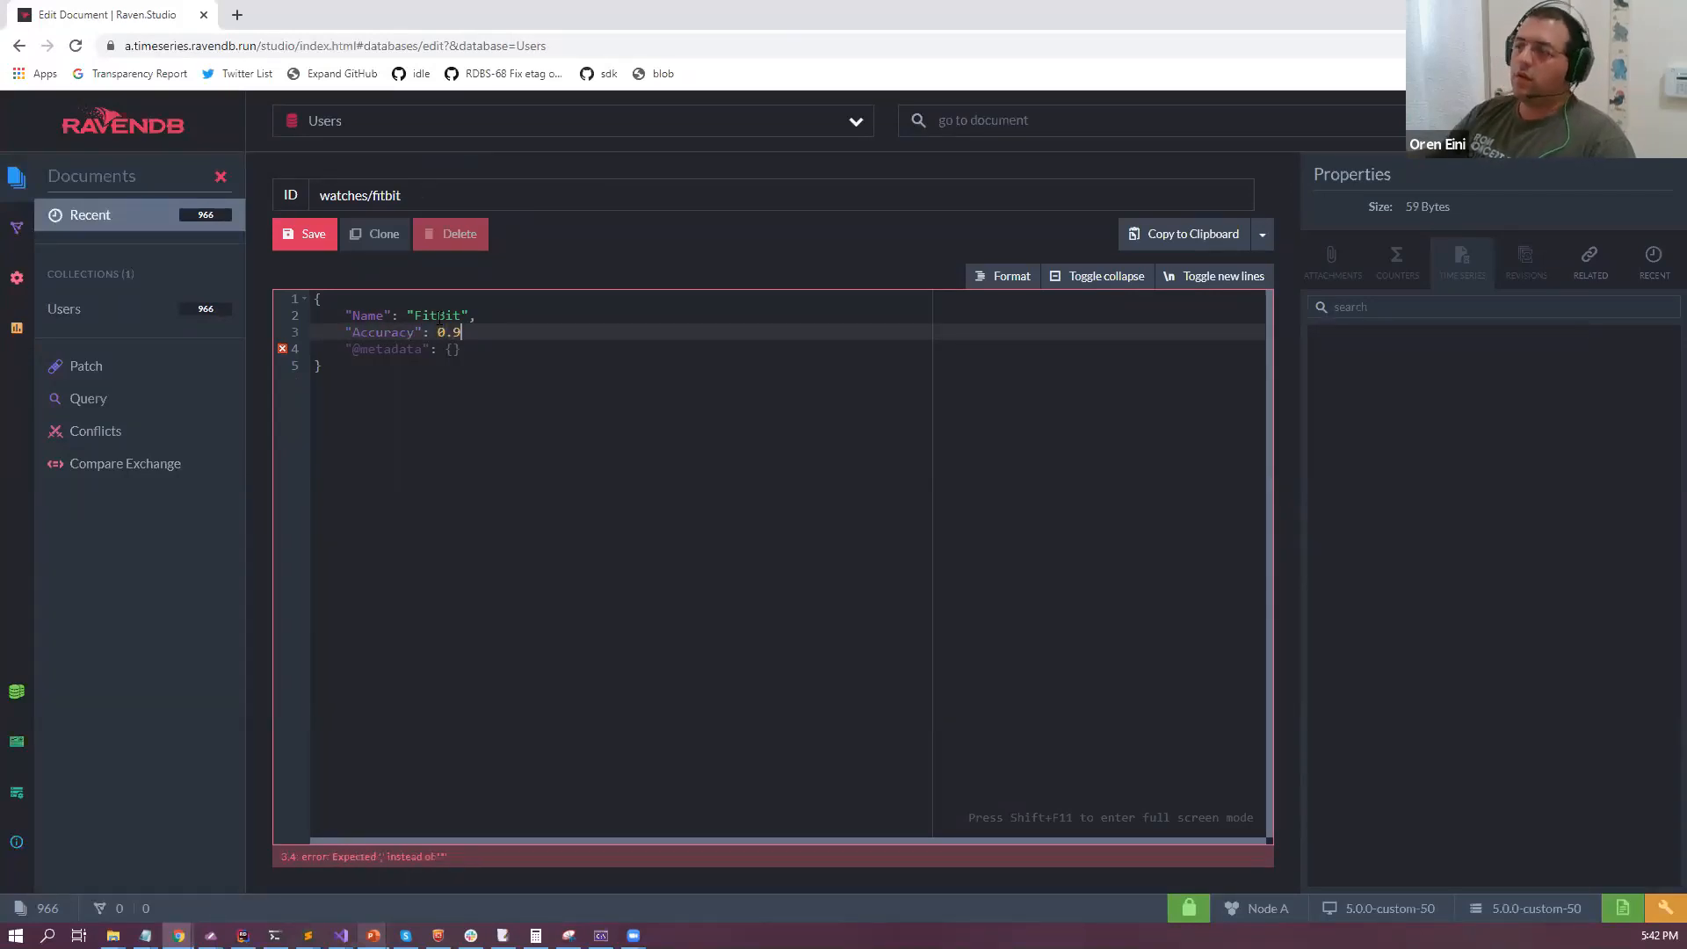
right_click(457, 318)
left_click(501, 347)
type(",")
left_click(307, 234)
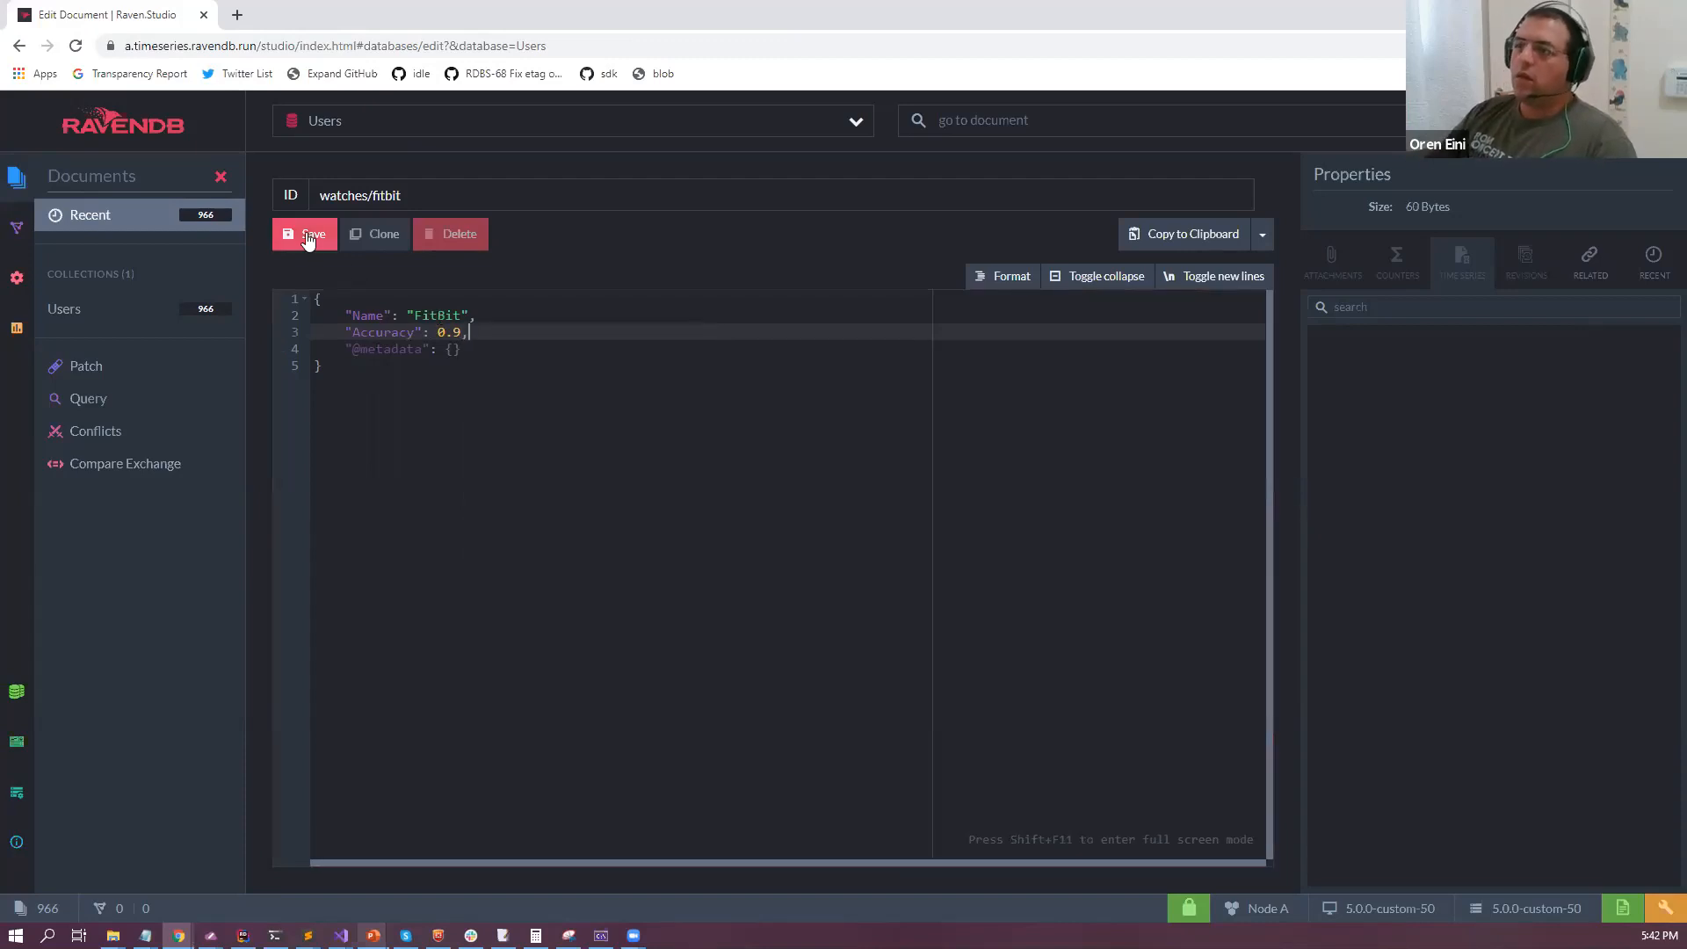
Rework the content into a second document with Name "Apple Watch", Accuracy 0.7 and ID watches/apple, and save it.
double_click(443, 315)
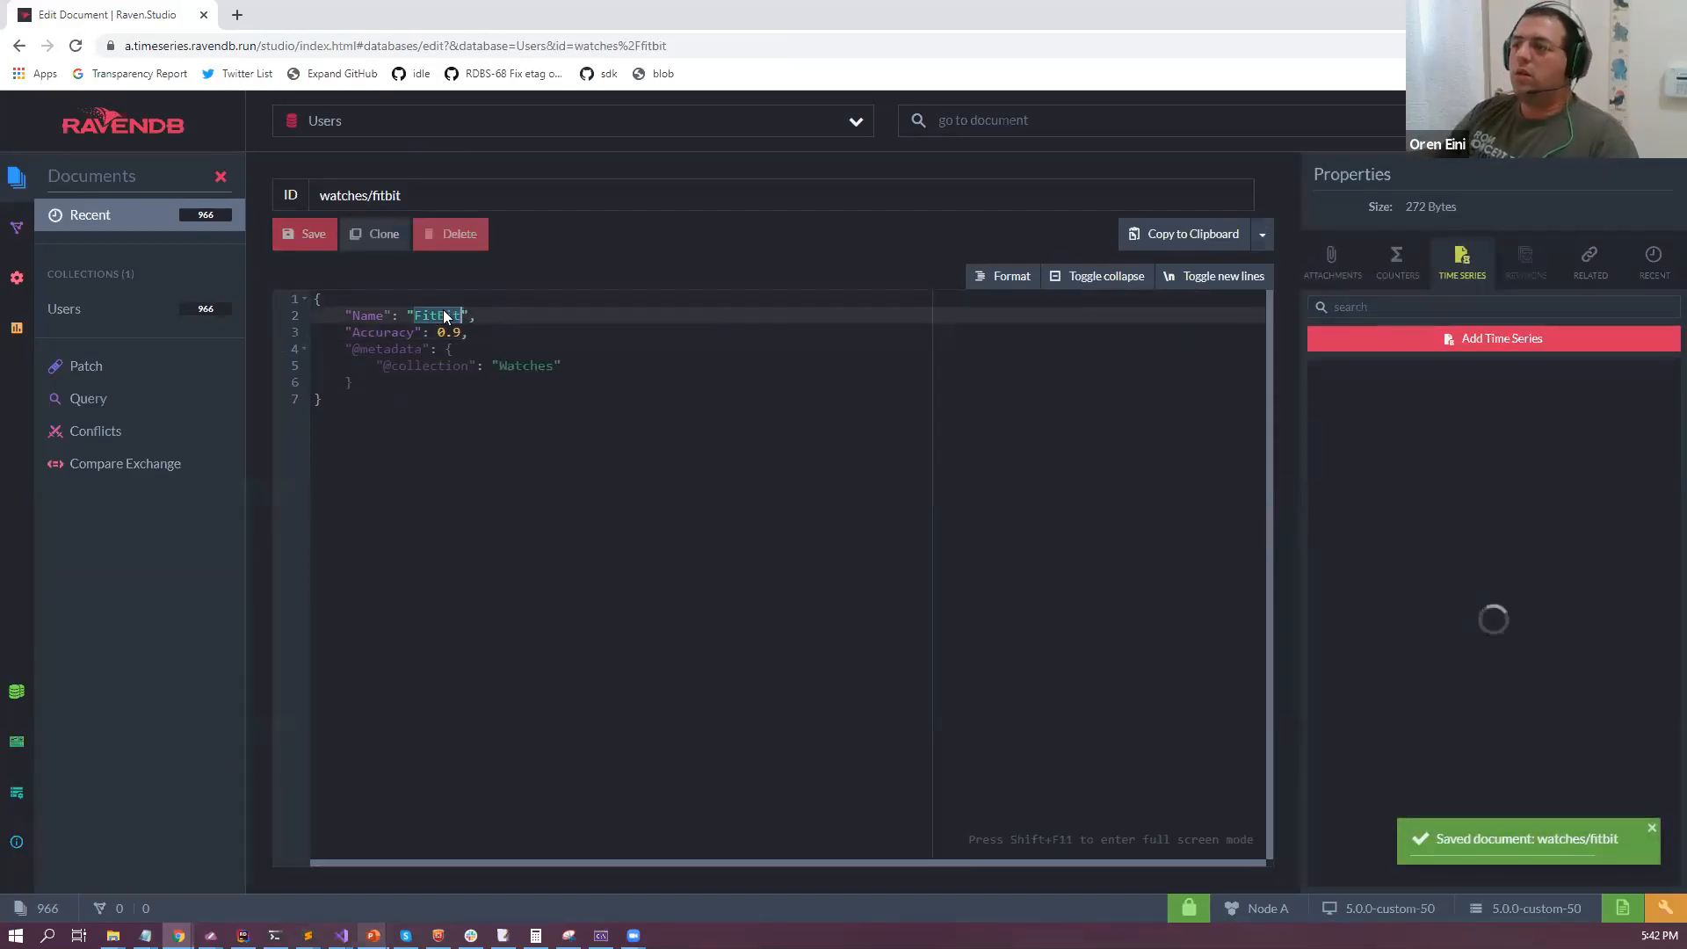
type("Apple Watch")
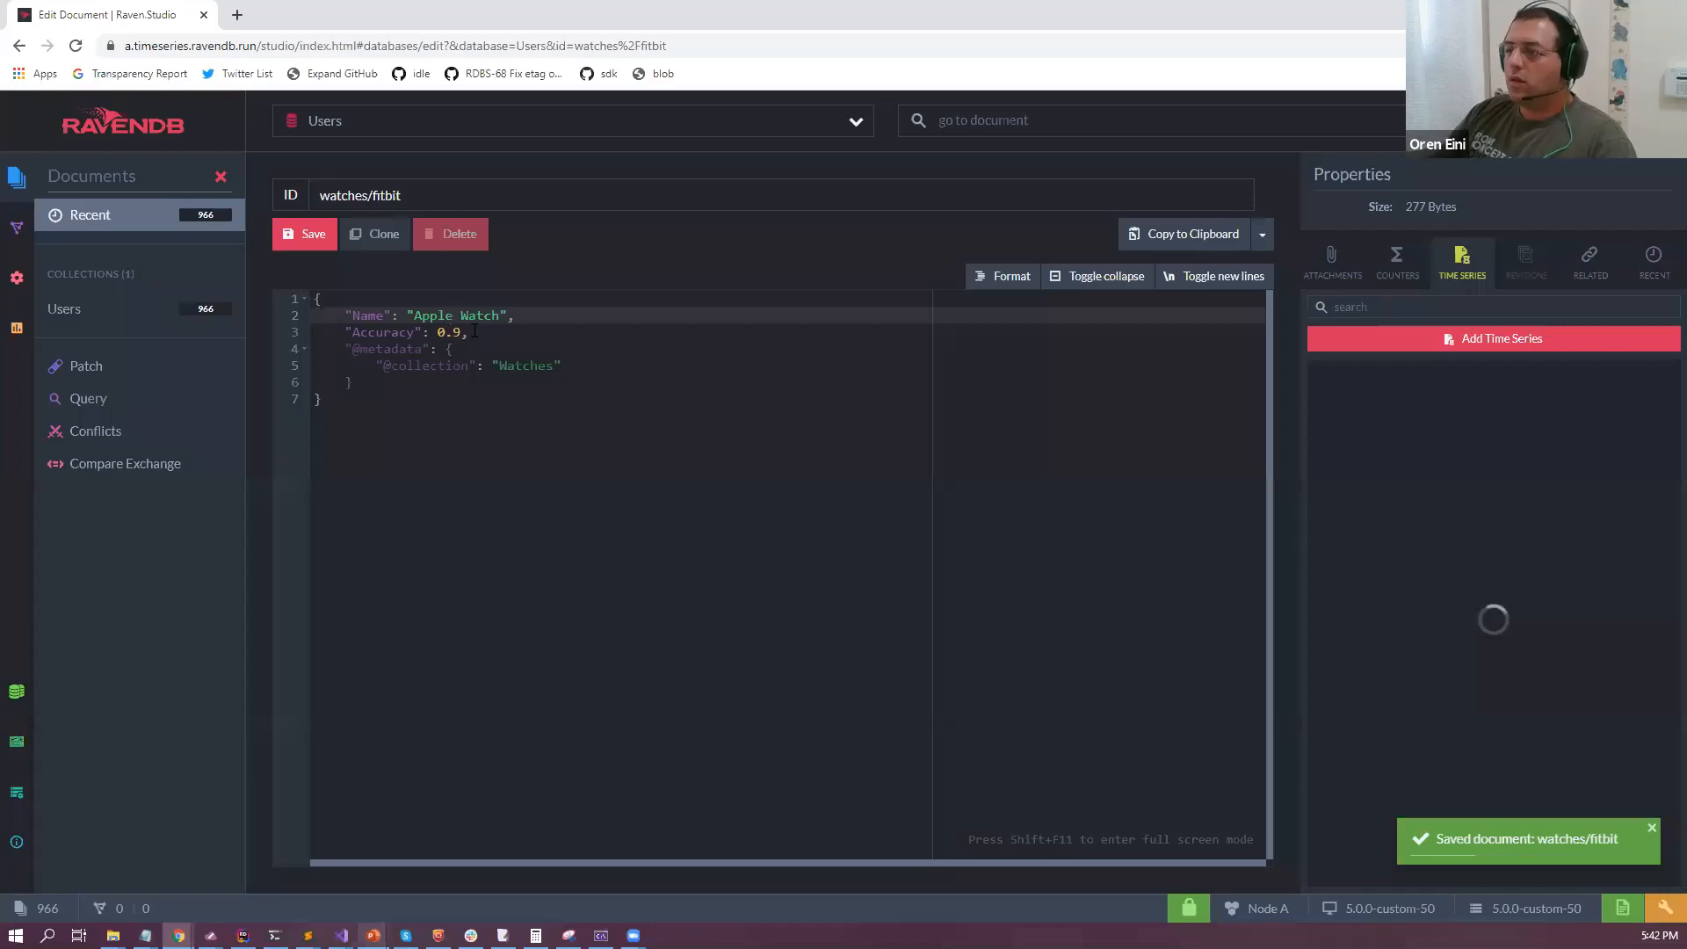
left_click(461, 332)
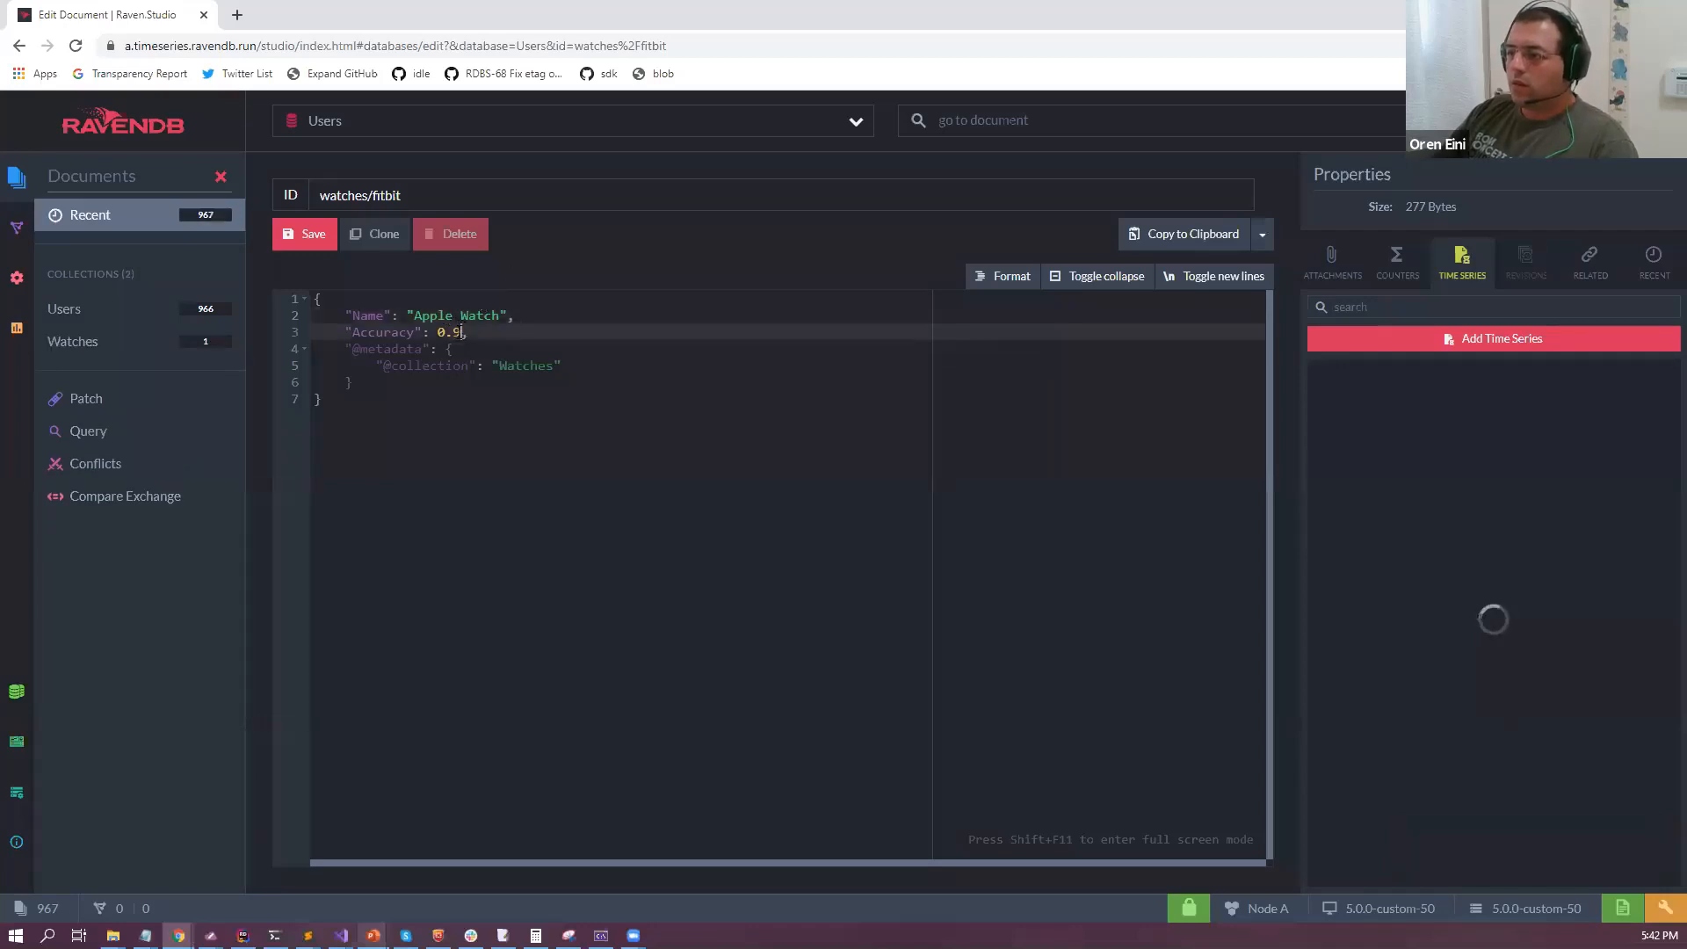
left_click_drag(461, 332, 453, 332)
type("7")
double_click(418, 195)
type("apple")
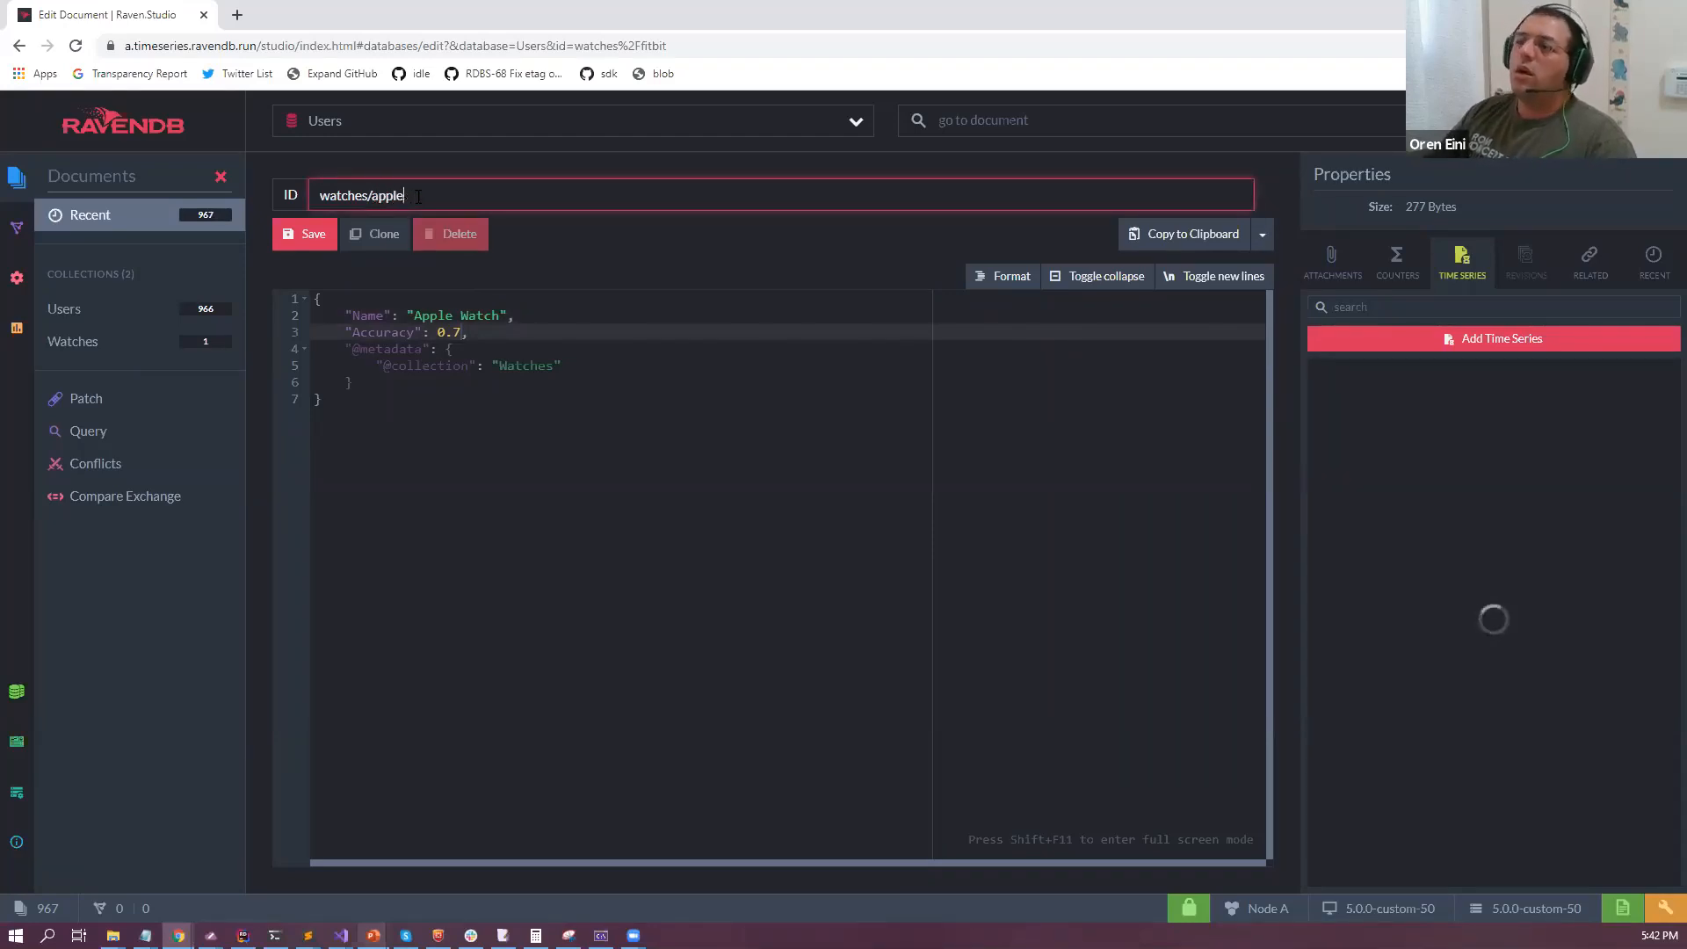
left_click(298, 239)
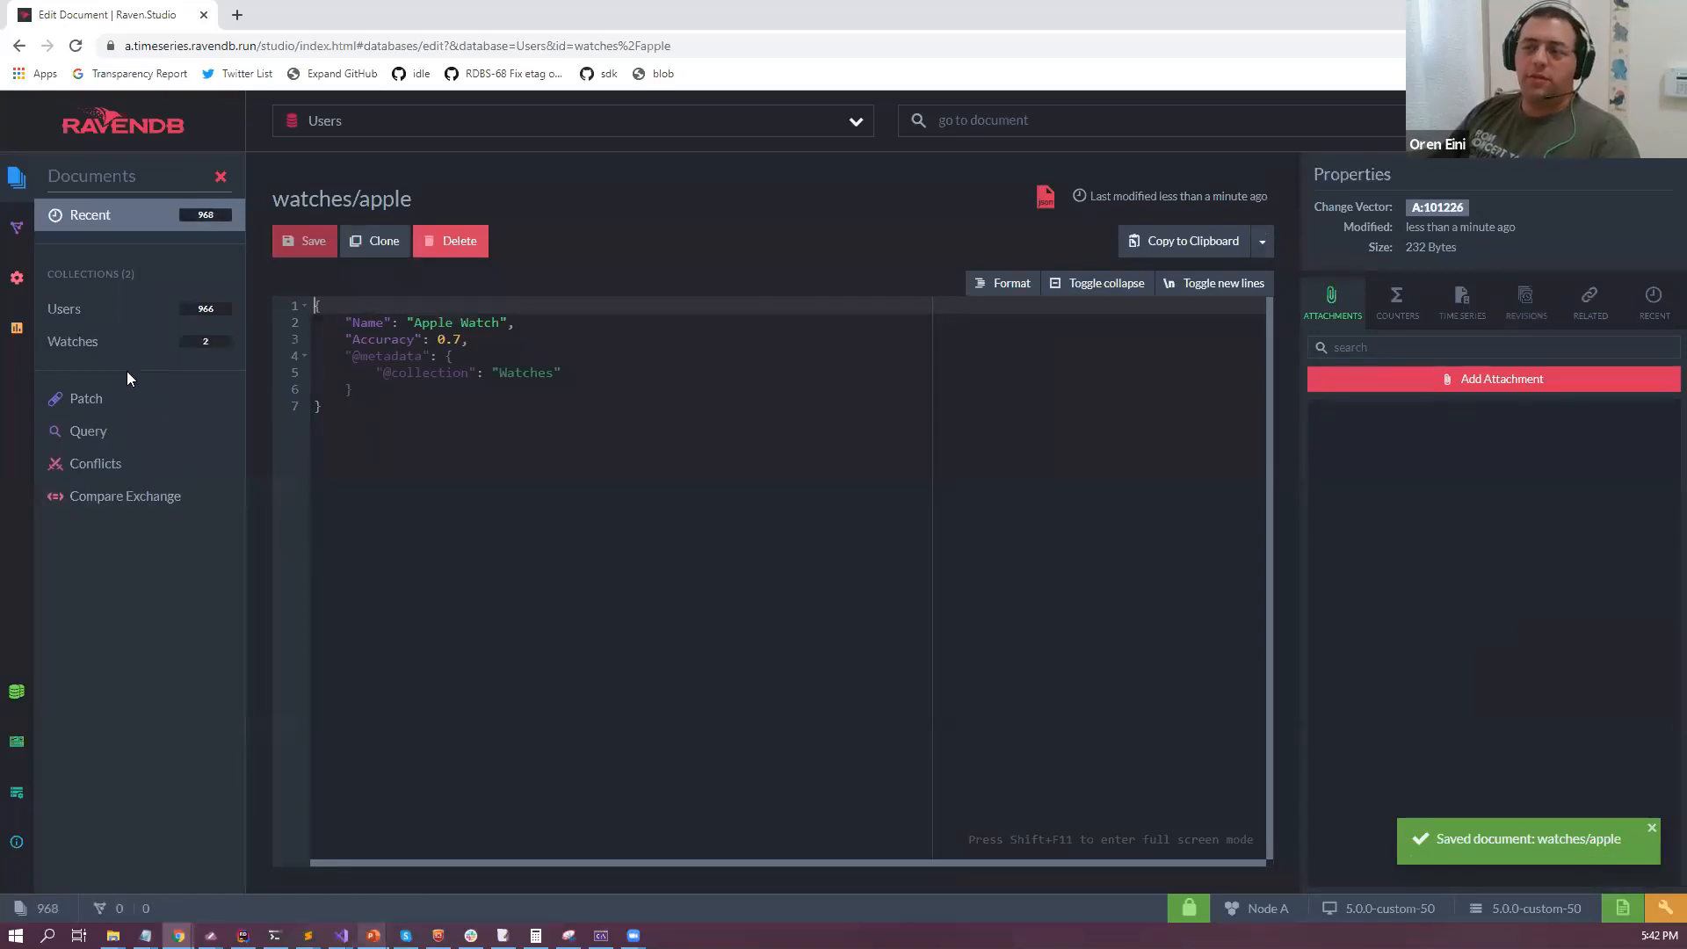
Open the Heartrate time series of users/963 and examine the first entry's tag.
left_click(123, 310)
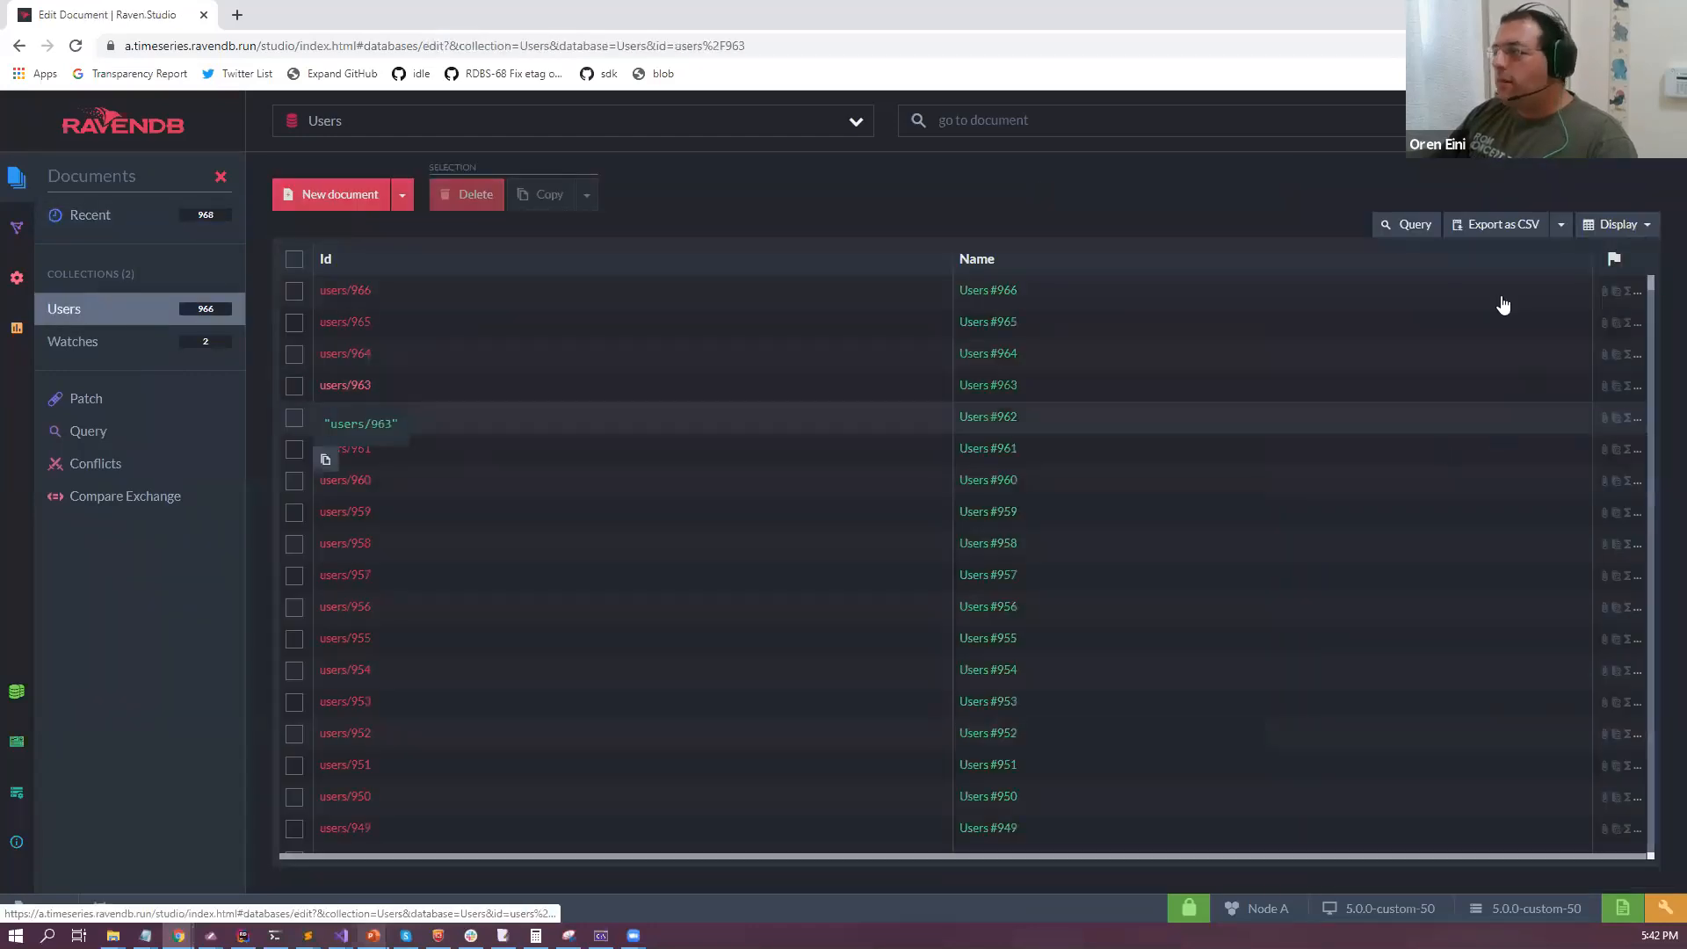
left_click(373, 383)
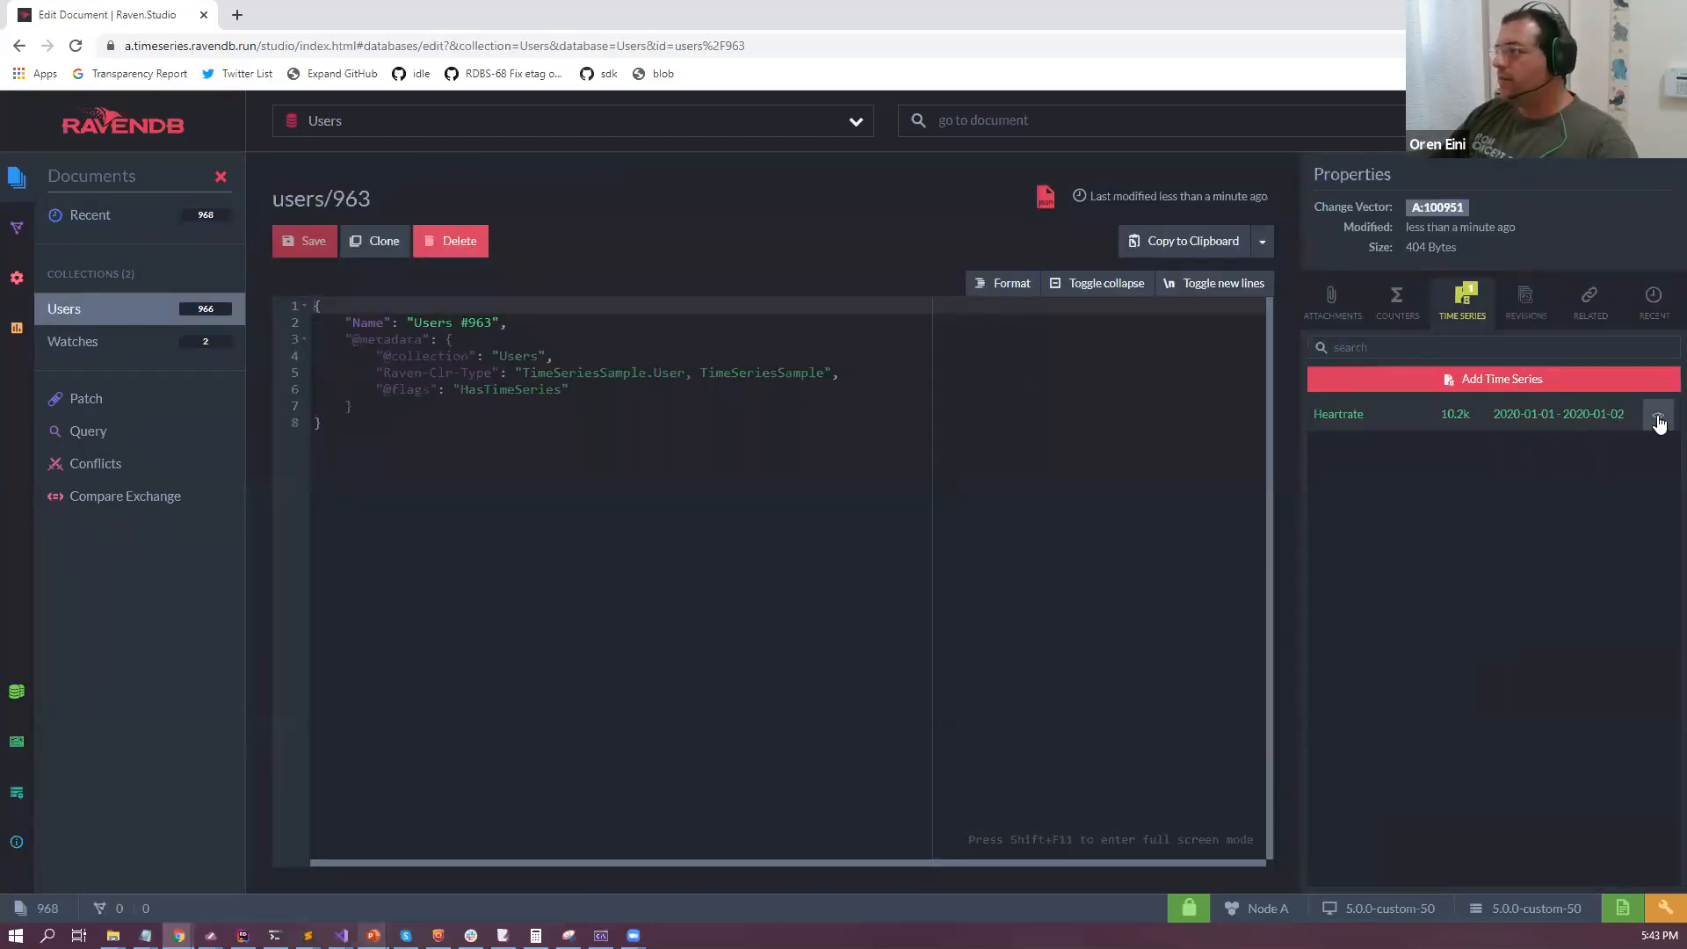
left_click(1657, 415)
mouse_move(729, 326)
left_mouse_down()
mouse_move(650, 323)
mouse_move(703, 323)
left_mouse_up()
triple_click(703, 322)
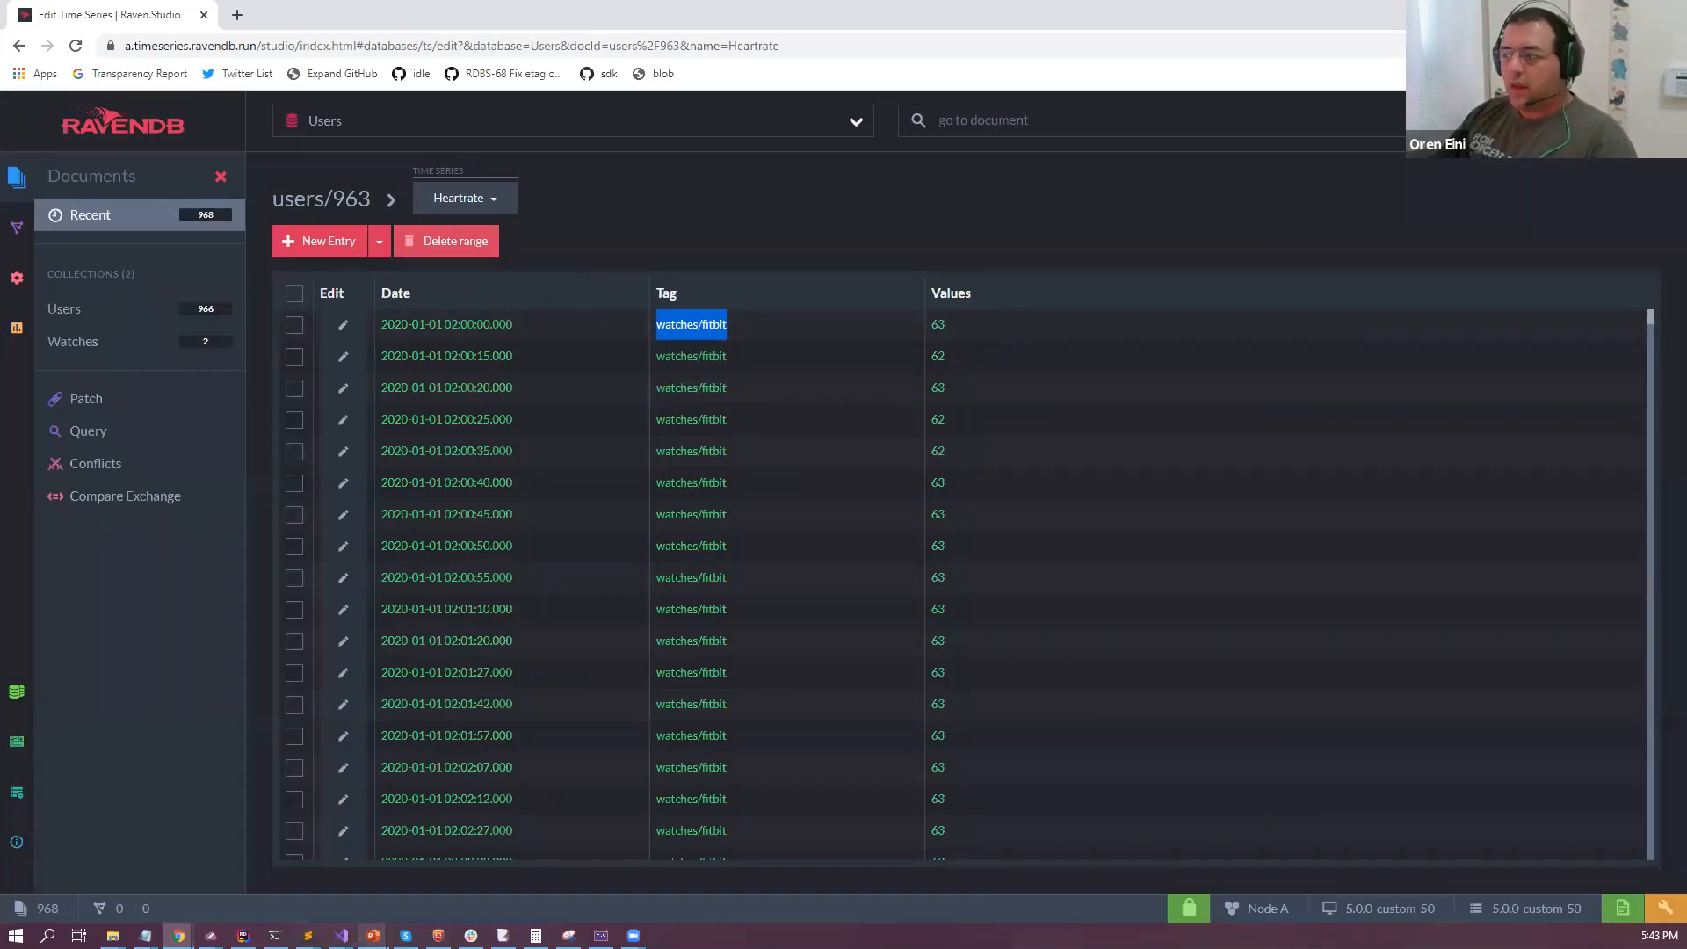
Switch to the slide presentation and advance to the slide on querying over time series.
key("alt+Tab")
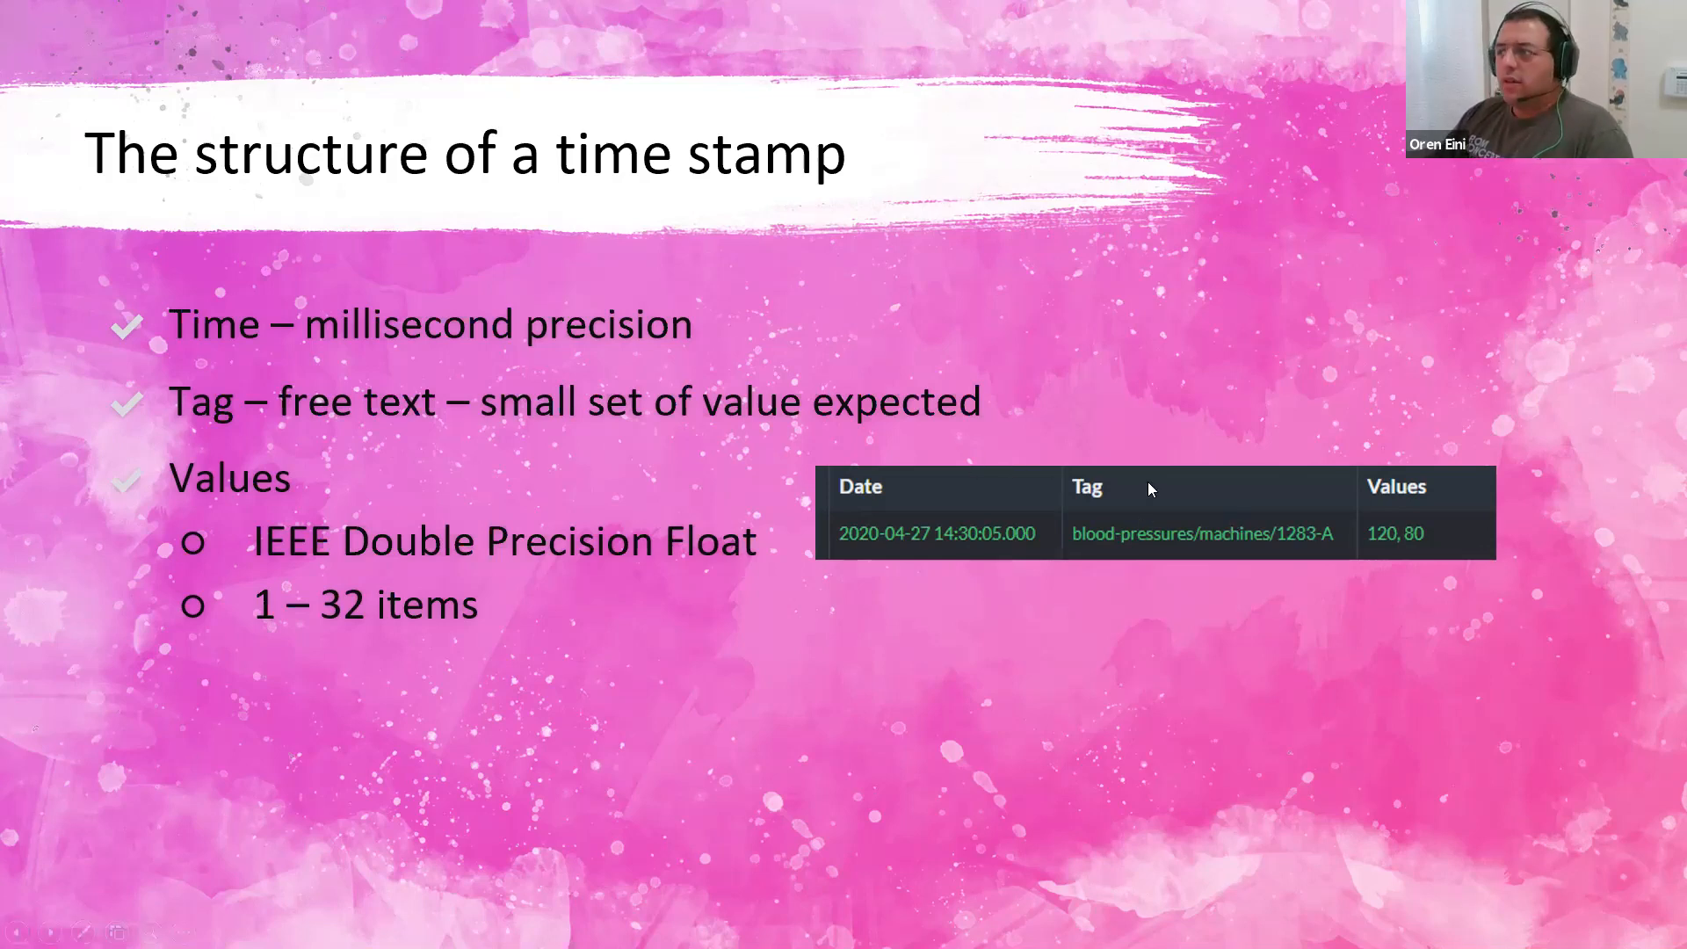
left_click(851, 358)
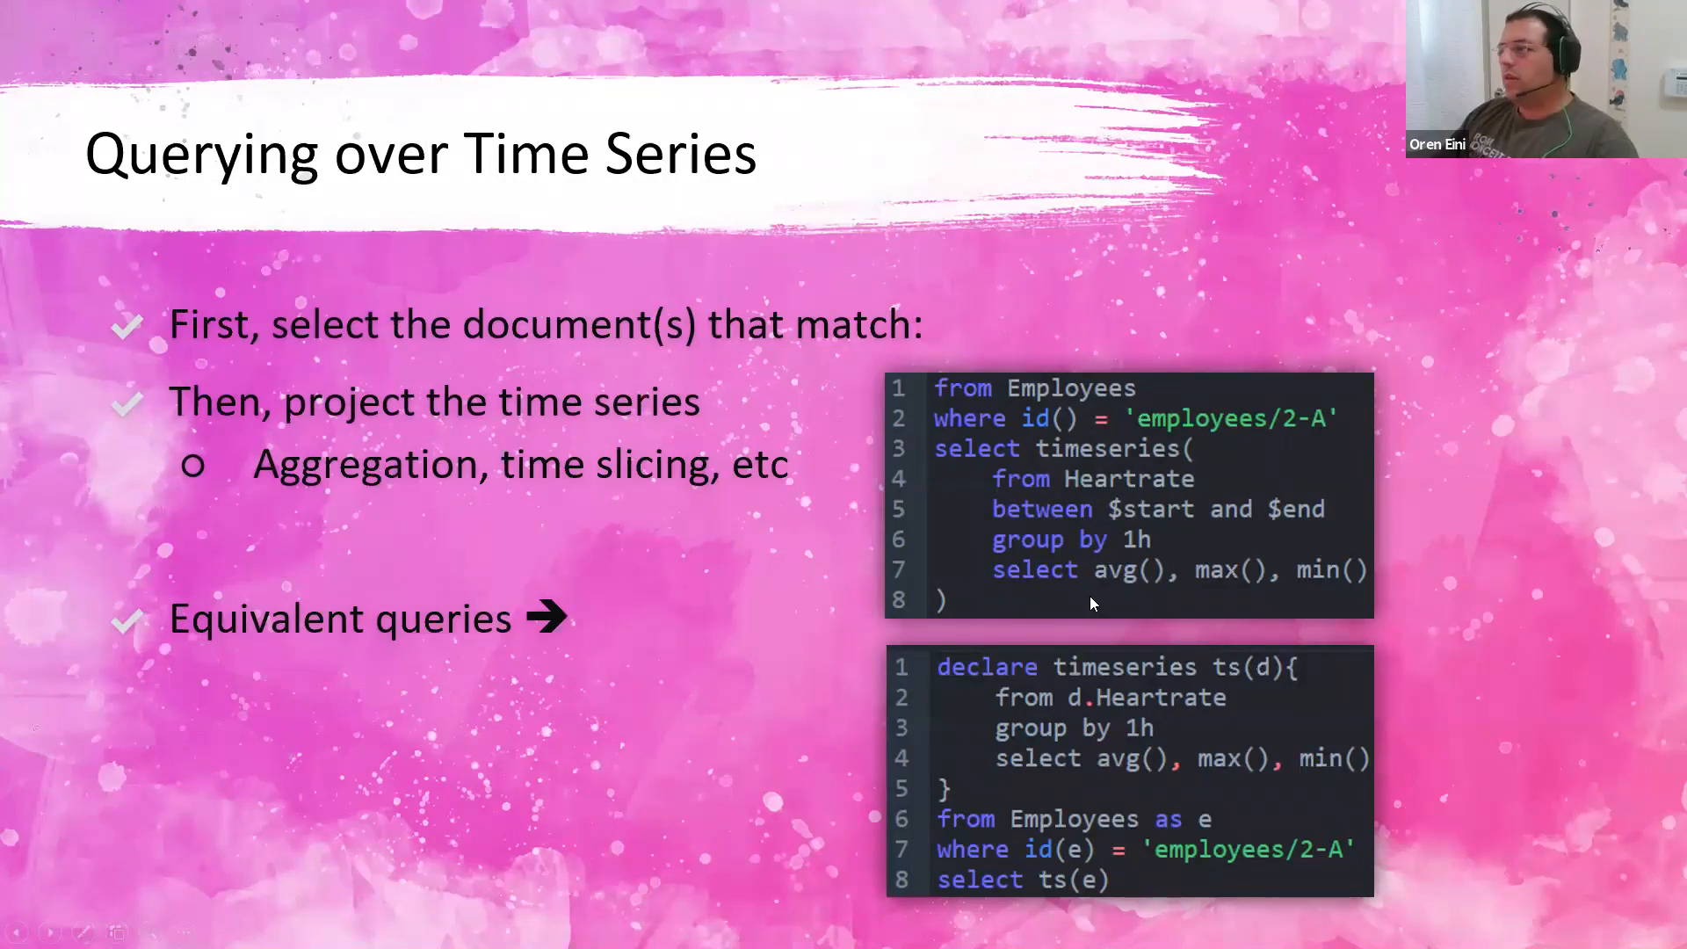
In the database studio, write and run a query from Users where id() = 'users/1'.
key("alt+Tab")
left_click(87, 431)
type("from")
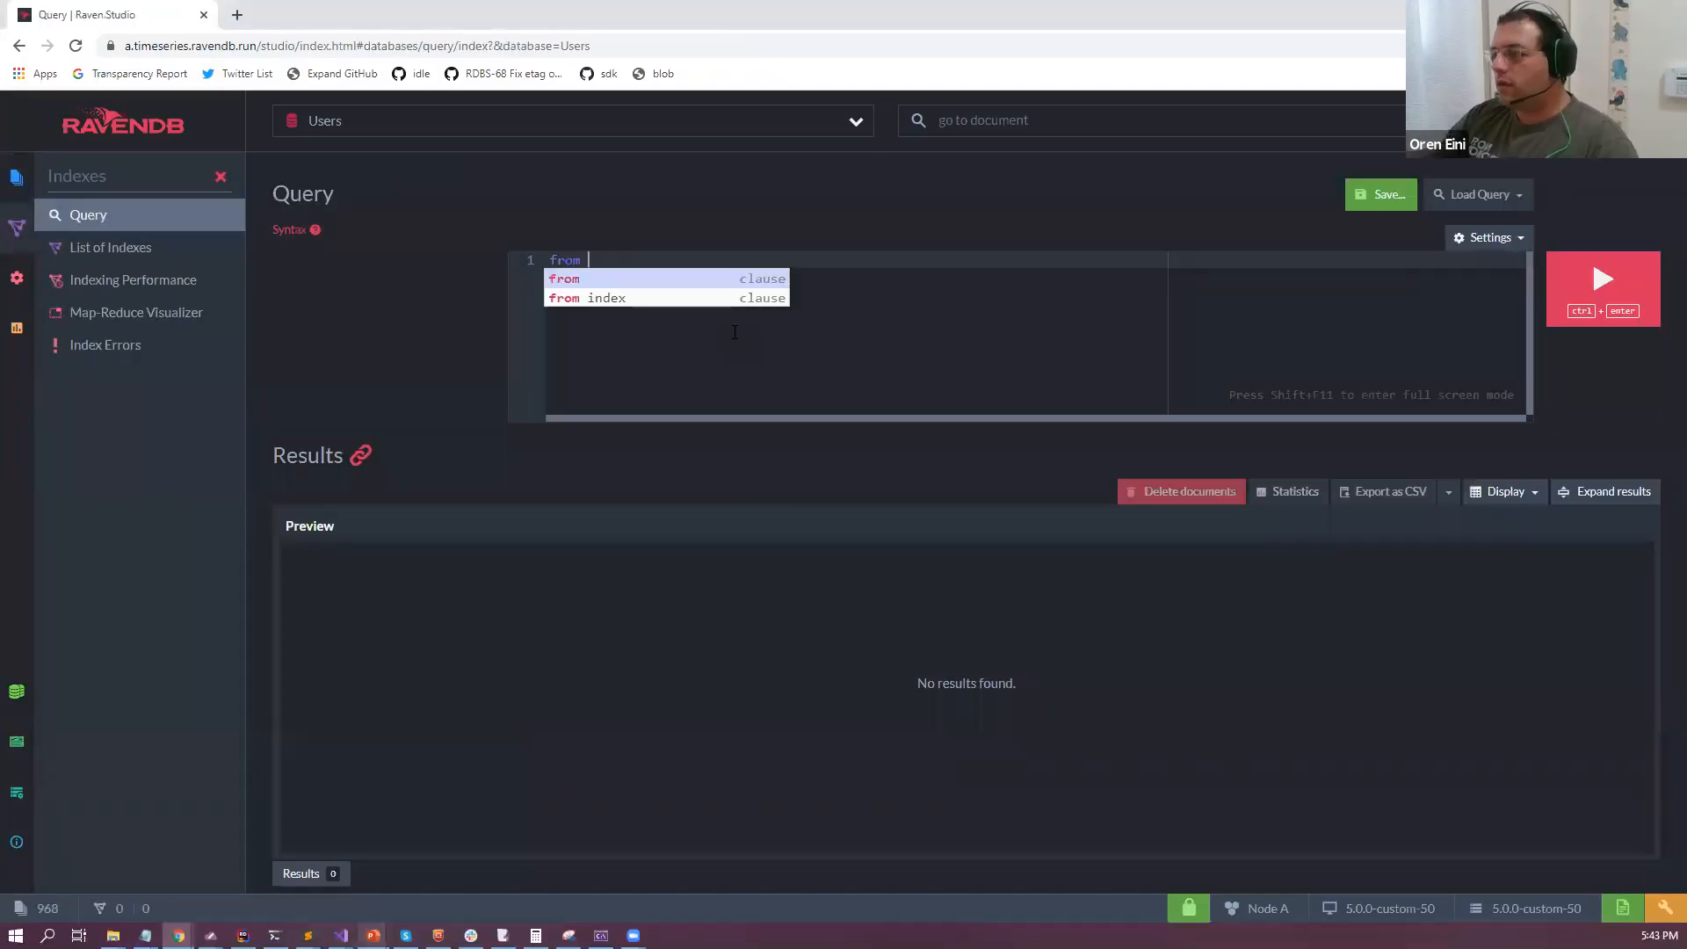
key("Down")
key("Down")
key("Return")
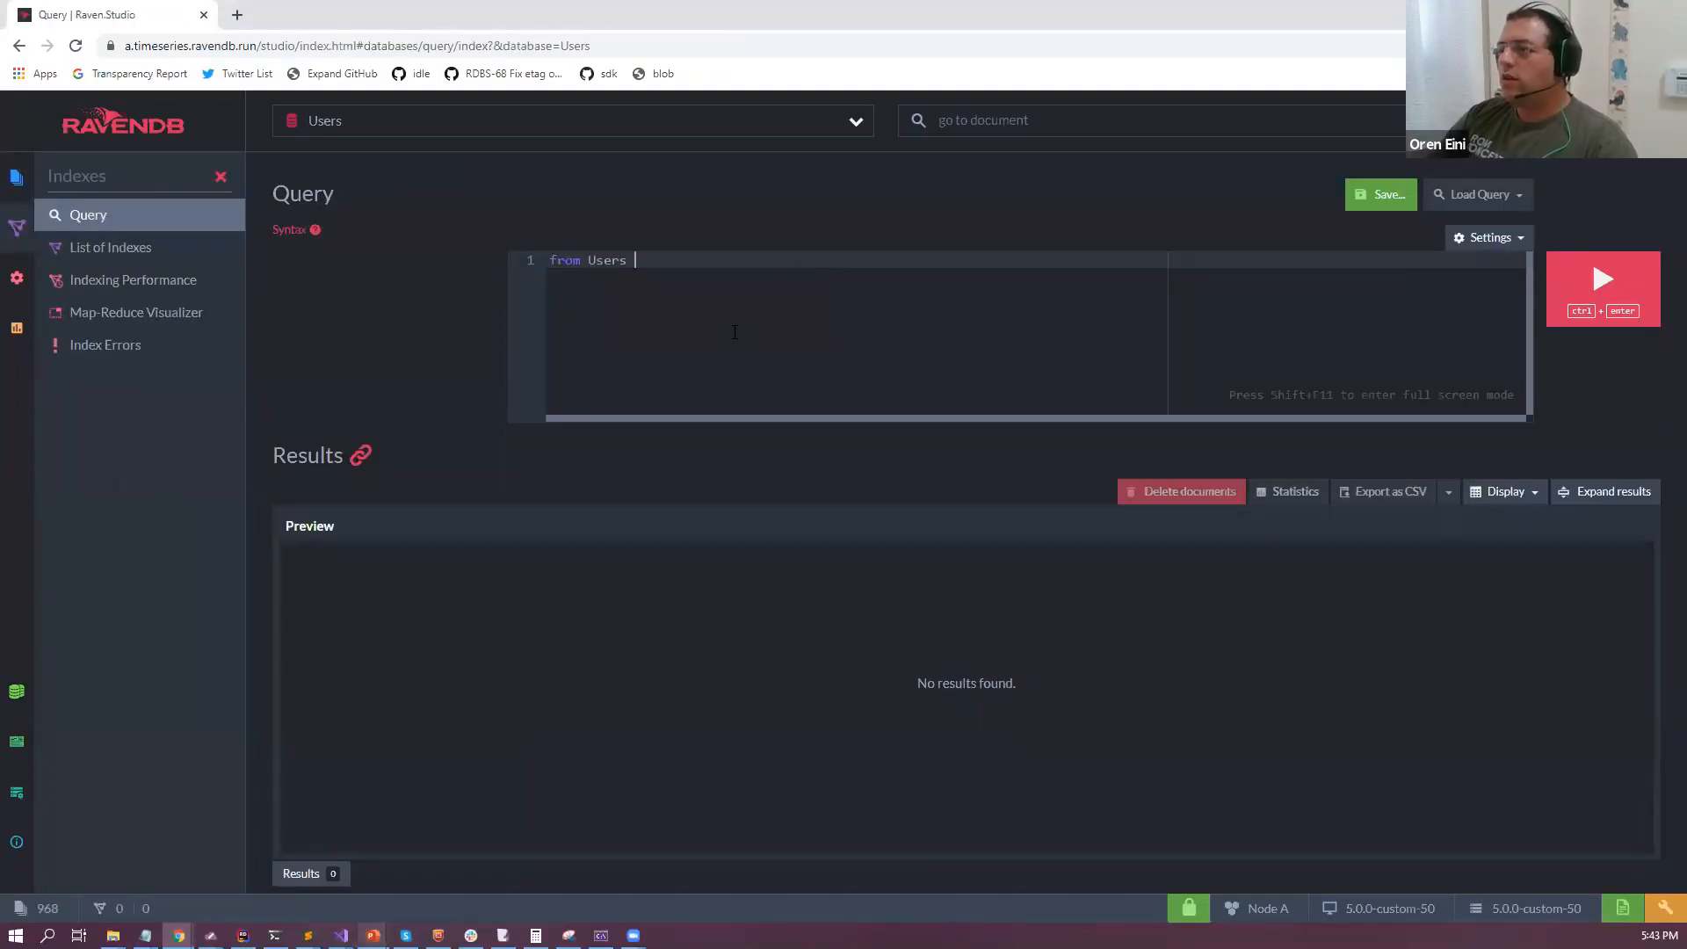
key("Return")
type("where ")
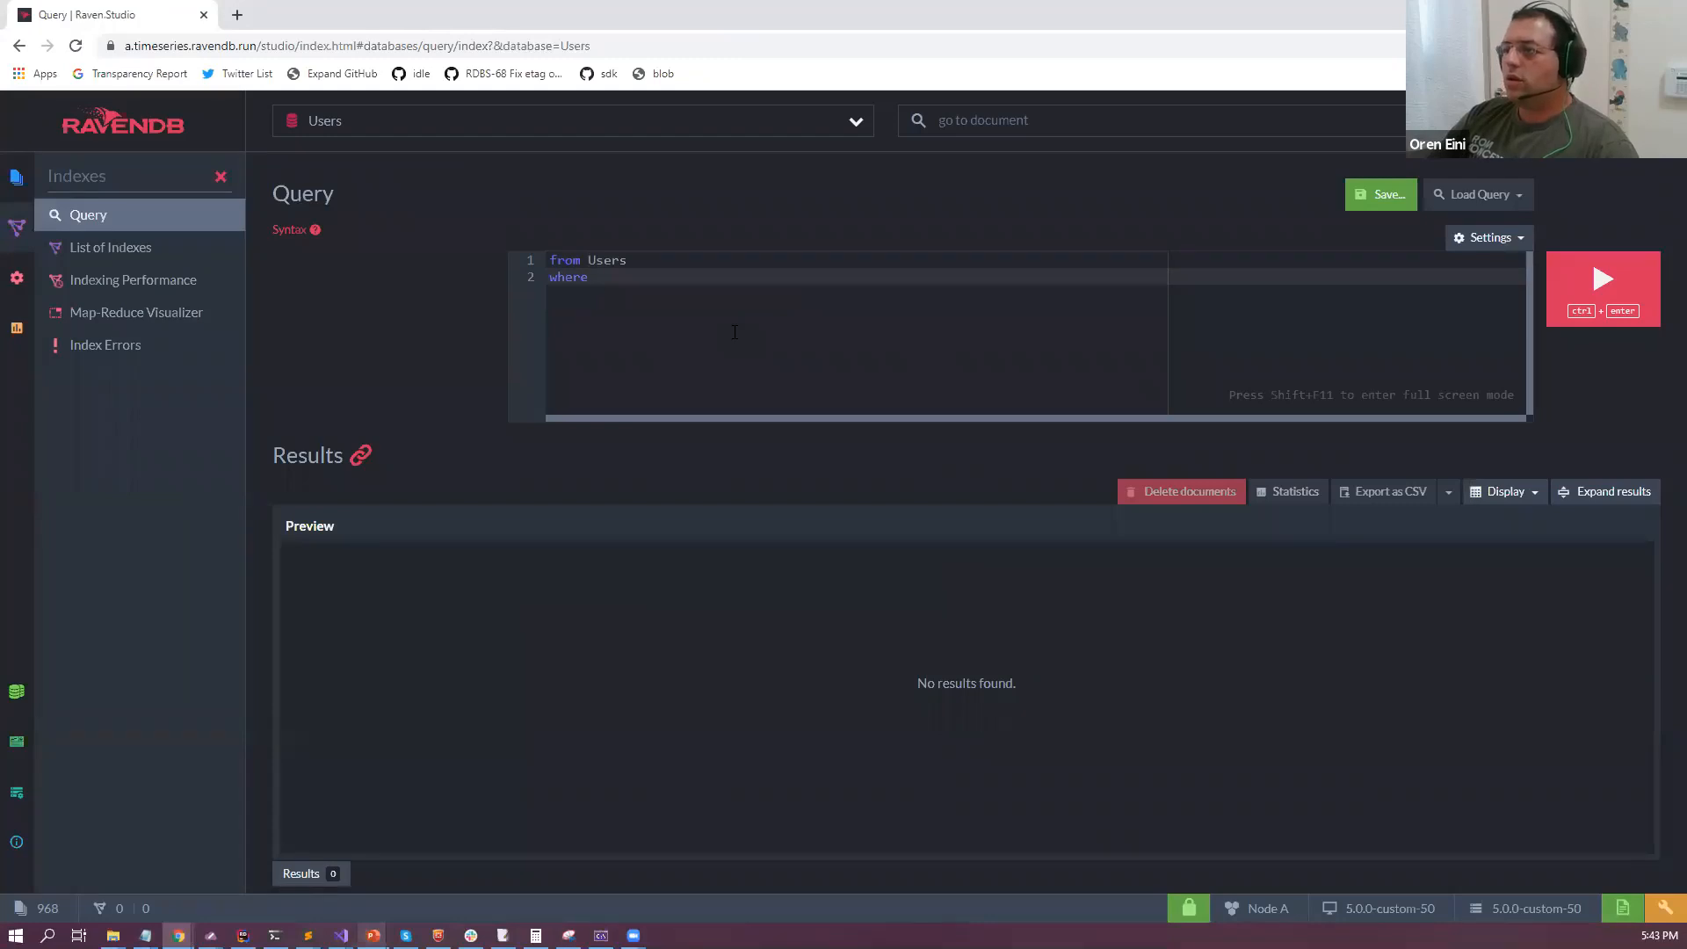
type("id() = 'users/1'")
key("ctrl+Return")
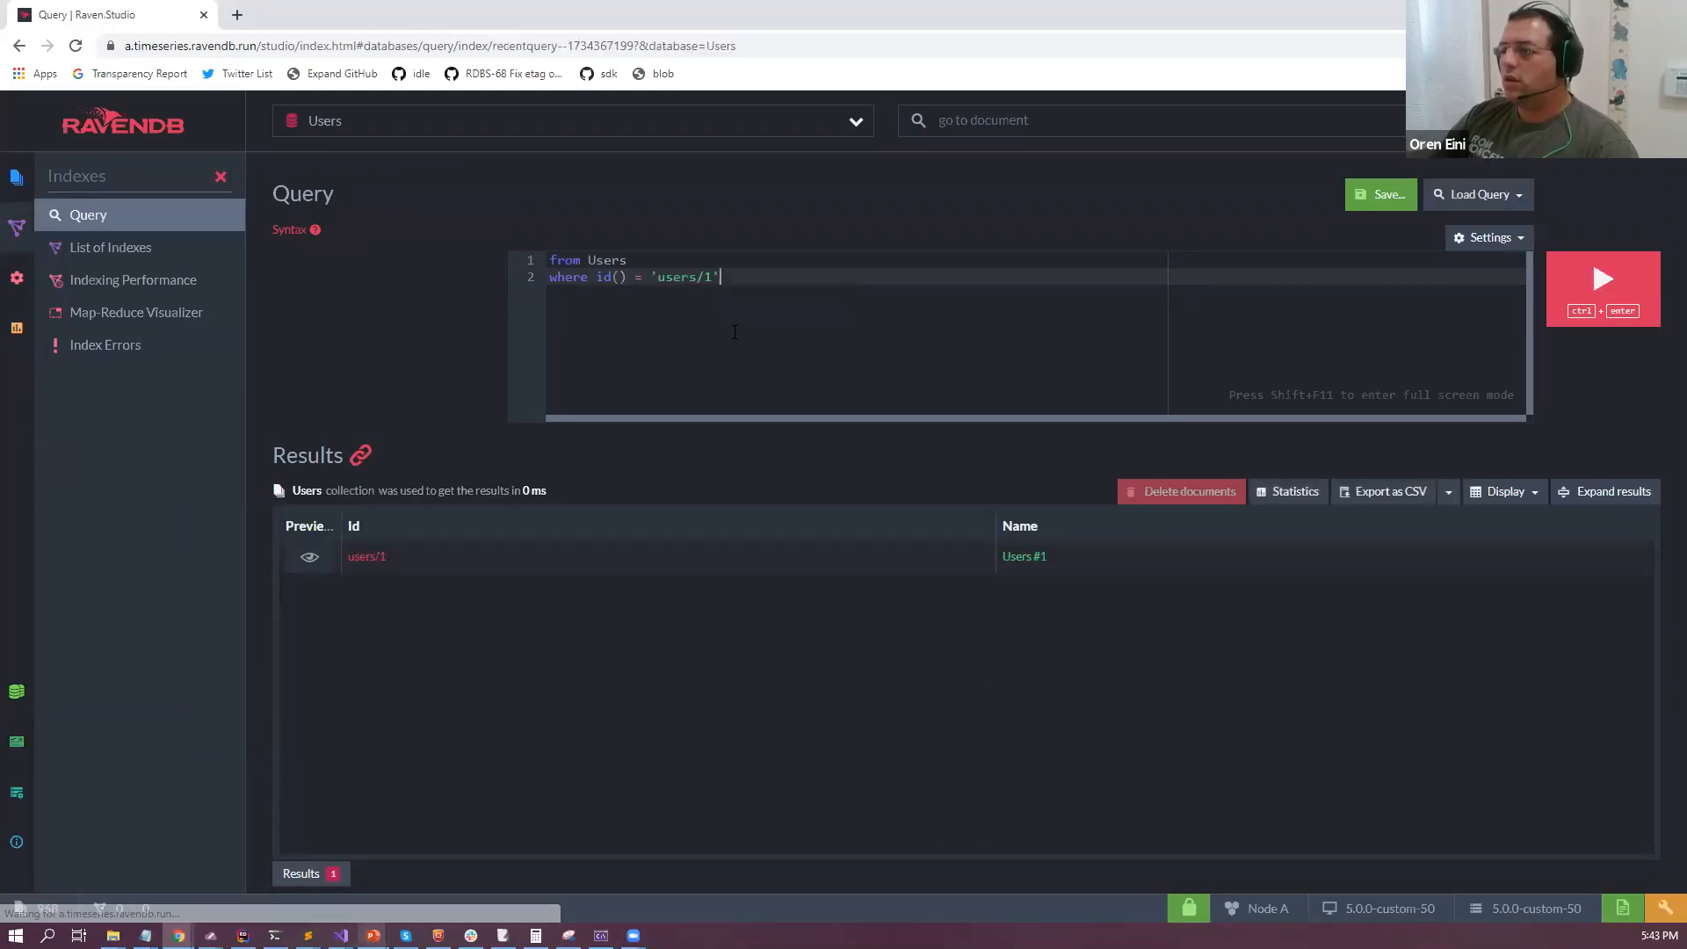
Extend the query with select timeseries(from Heartrate) on new lines and run it.
key("Return")
type("select timeseries(")
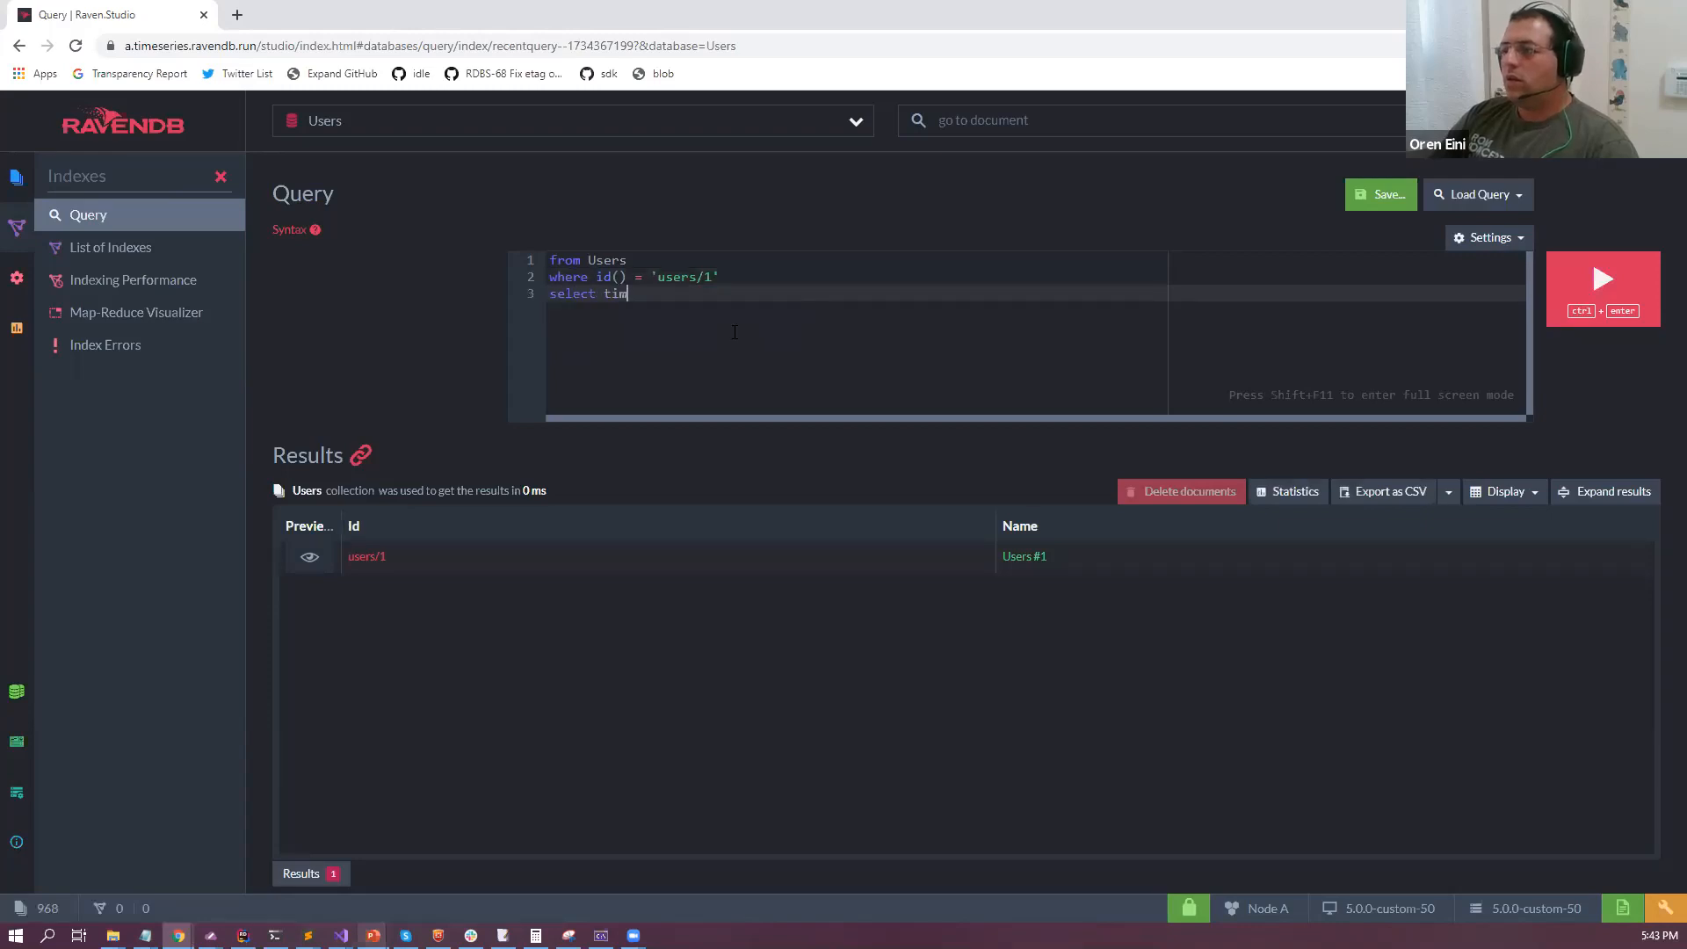
key("Return")
key("Return")
type(")")
key("Up")
key("Tab")
type("from Heartrate")
key("ctrl+Return")
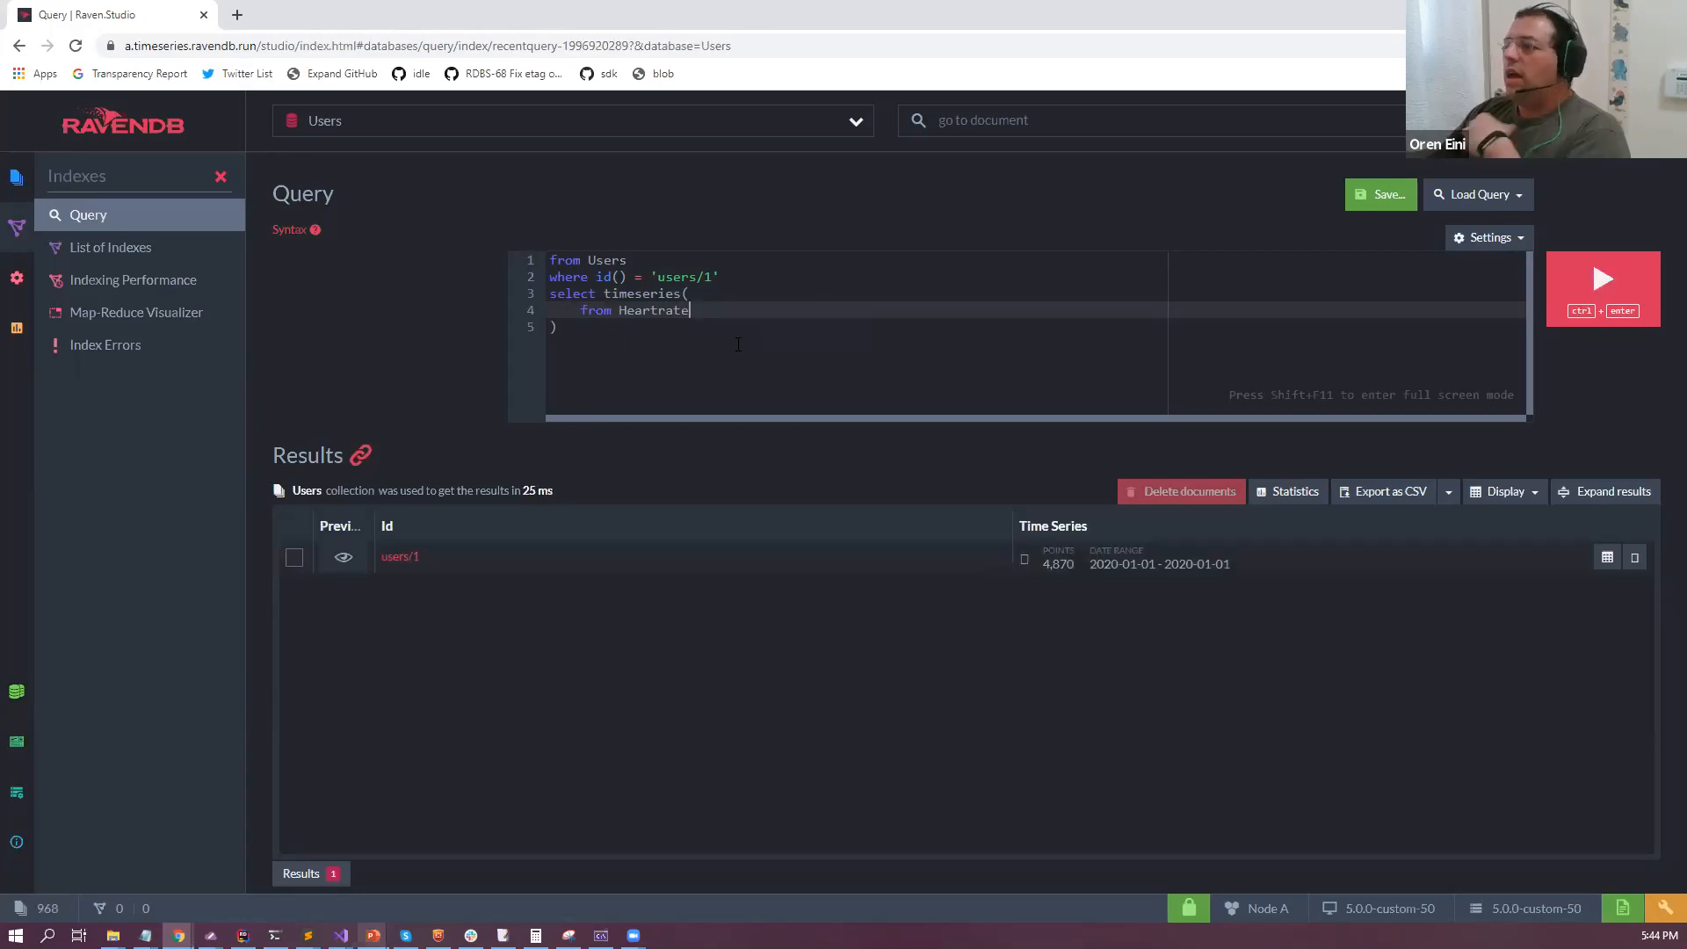
View the users/1 time series result as a graph, then close the graph and return to the query.
left_click(1634, 559)
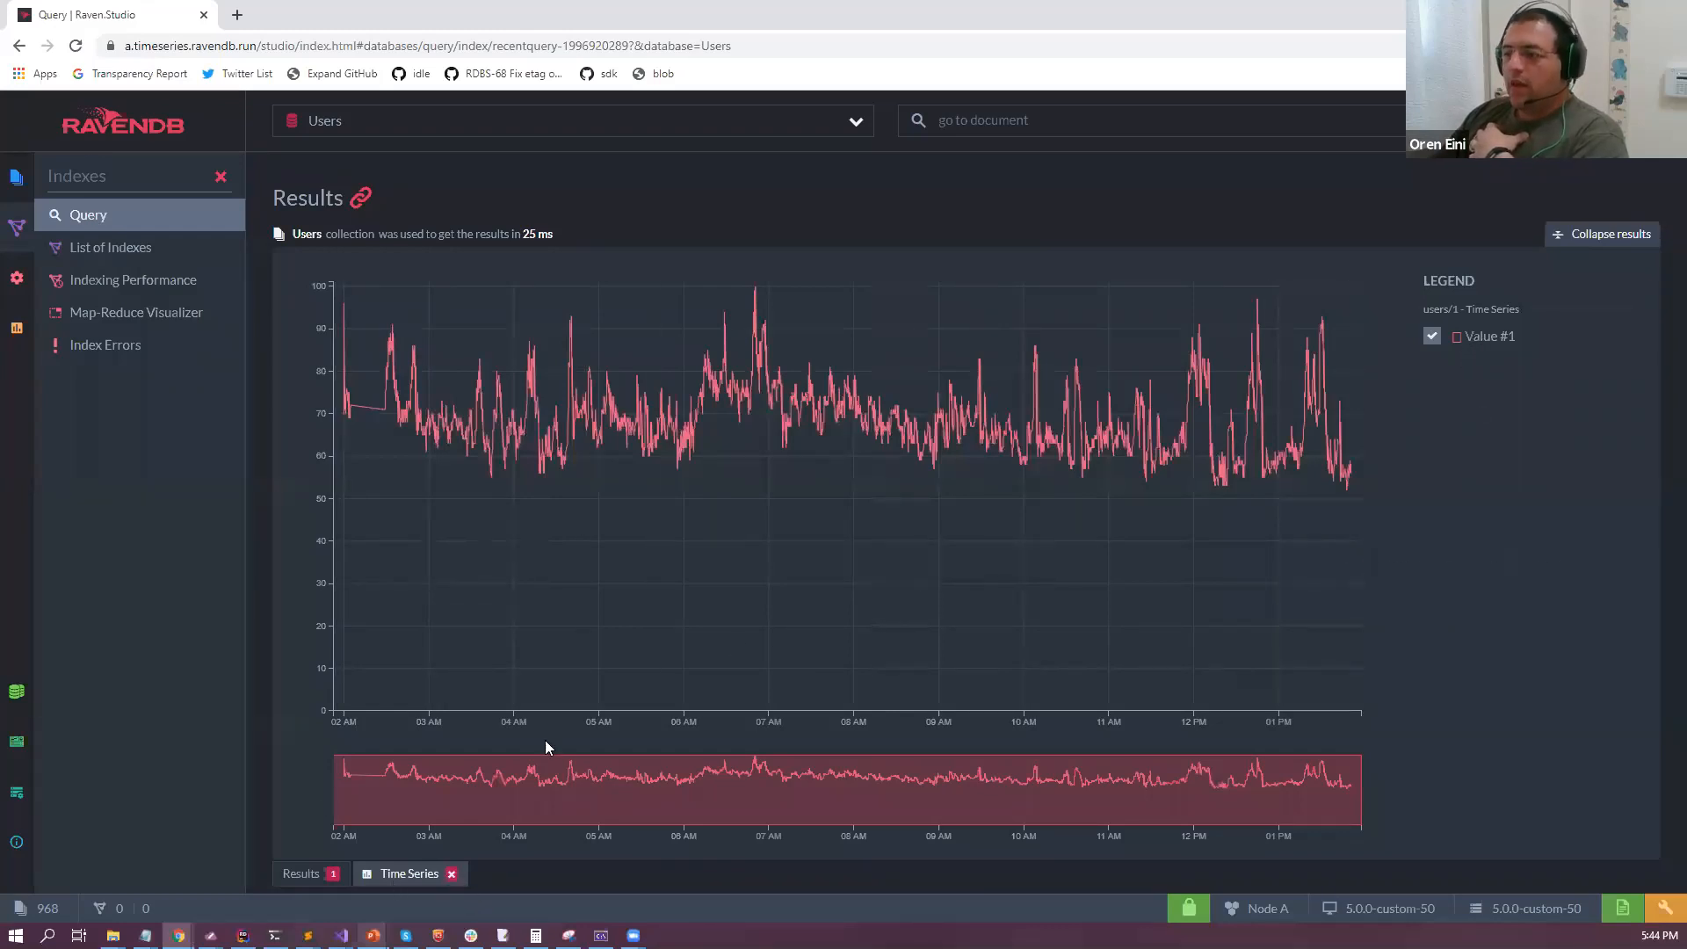
left_click(452, 874)
left_click(1575, 237)
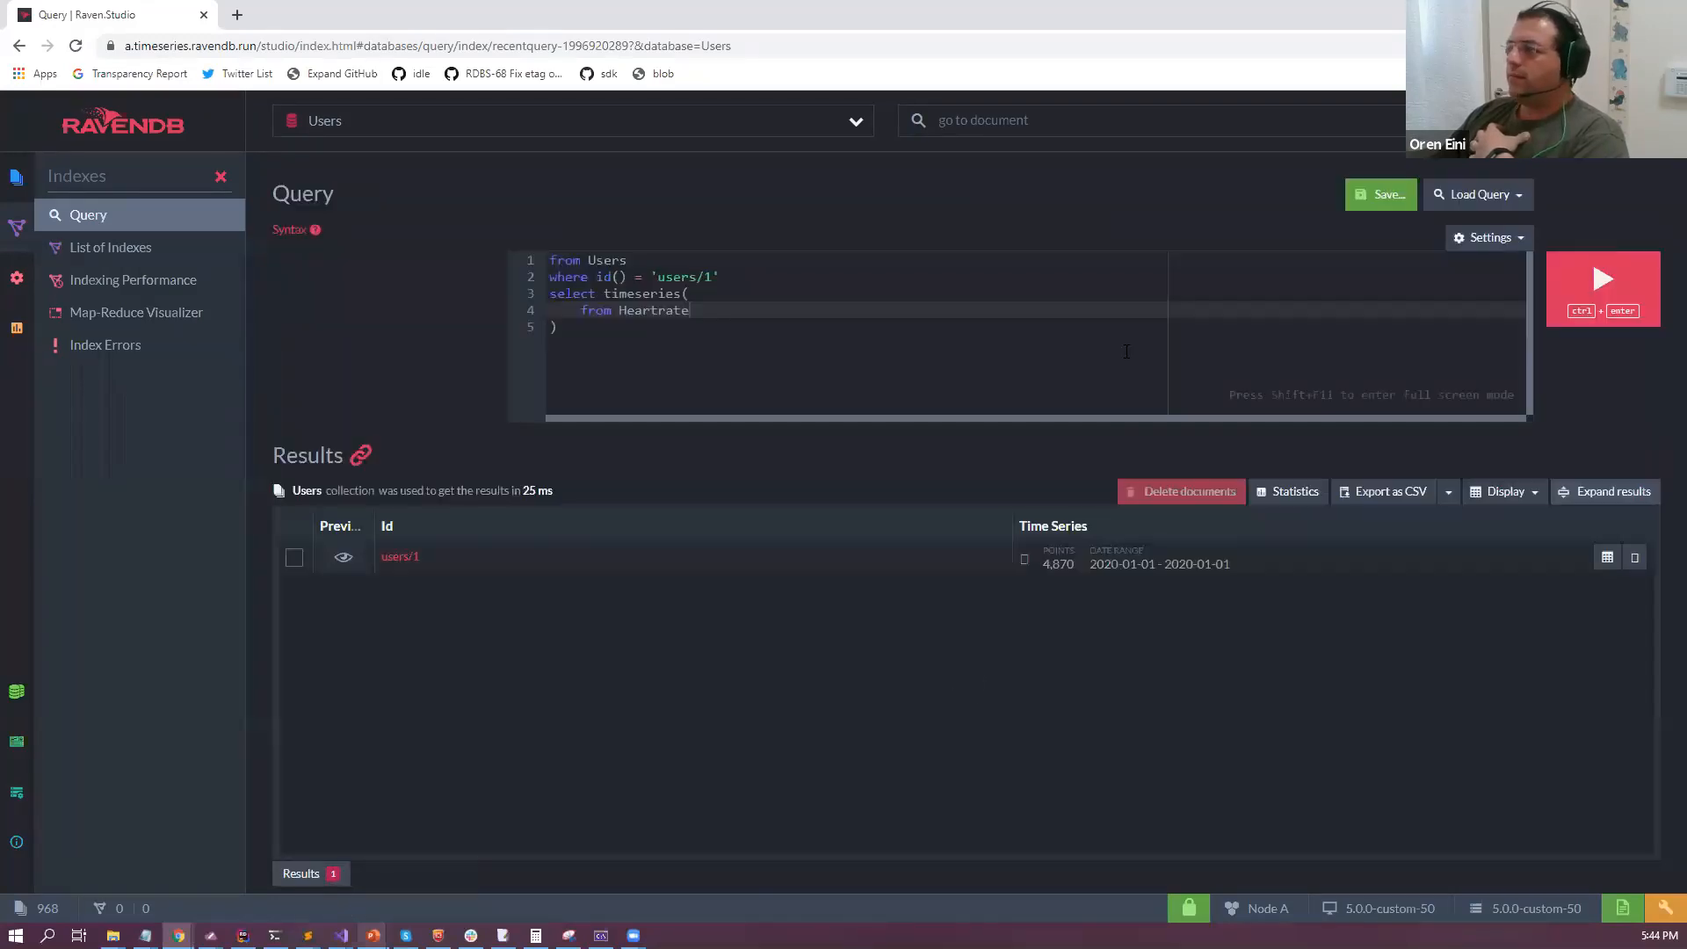
Below from Heartrate, add the lines group 1m and select max(), and run the query.
key("Return")
type("group 1m")
key("Return")
type("select max()")
key("ctrl+Return")
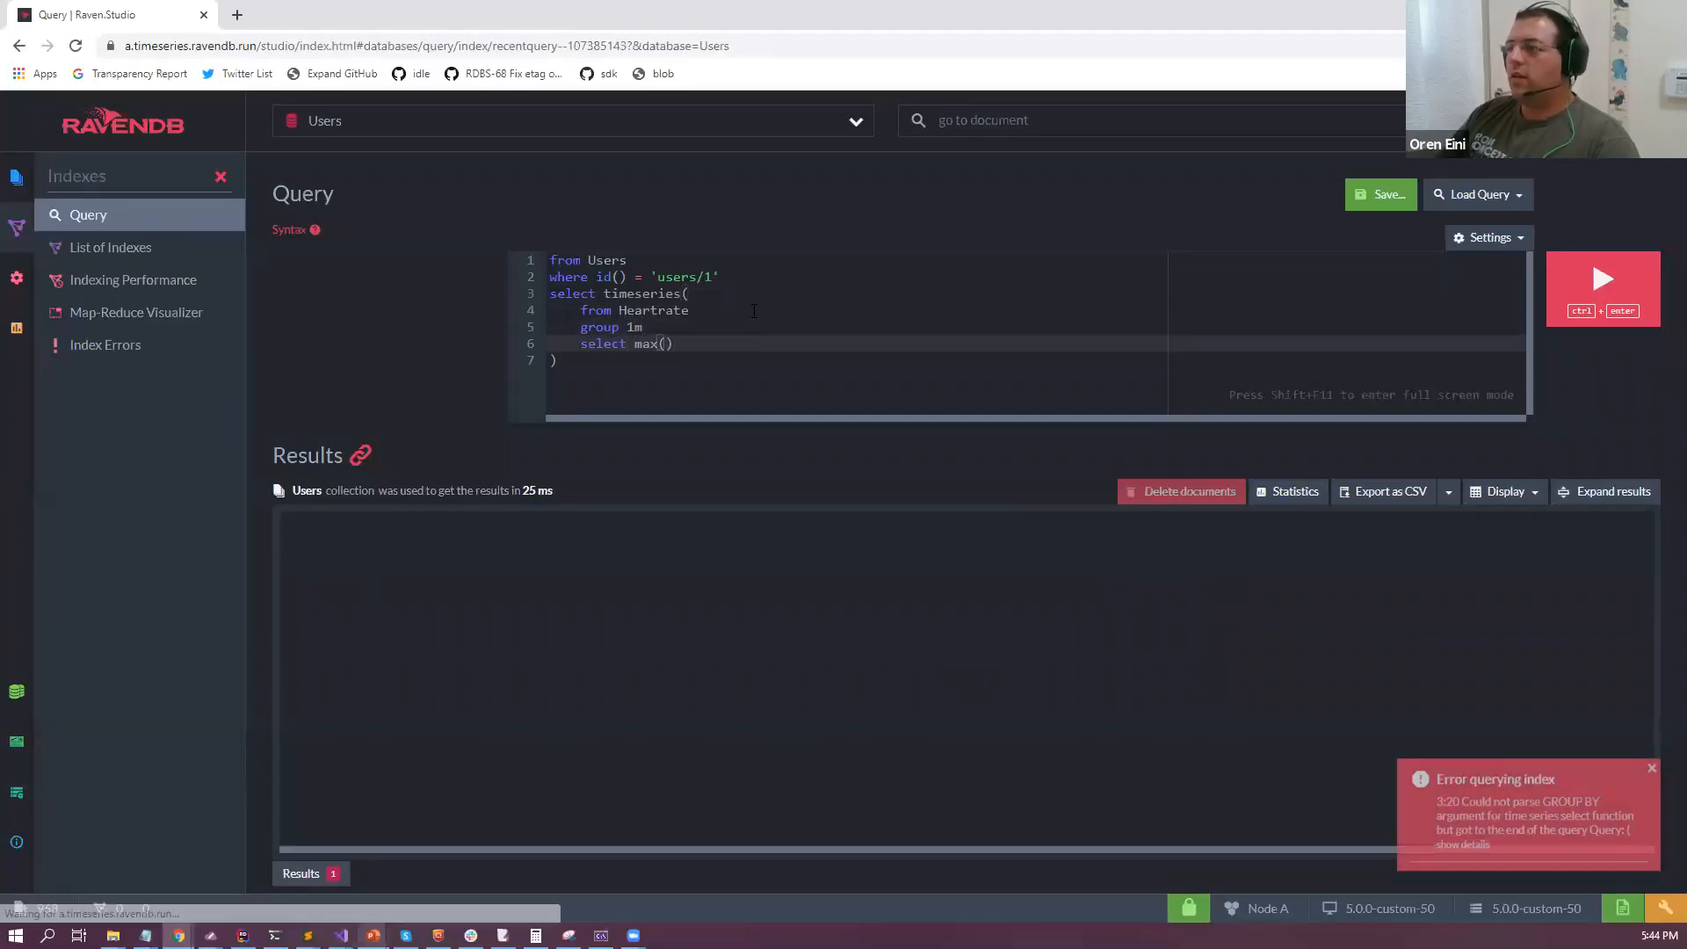
Correct the grouping line to group by 1m and rerun the query.
key("Up")
key("Left")
key("Left")
type("by")
key("ctrl+Return")
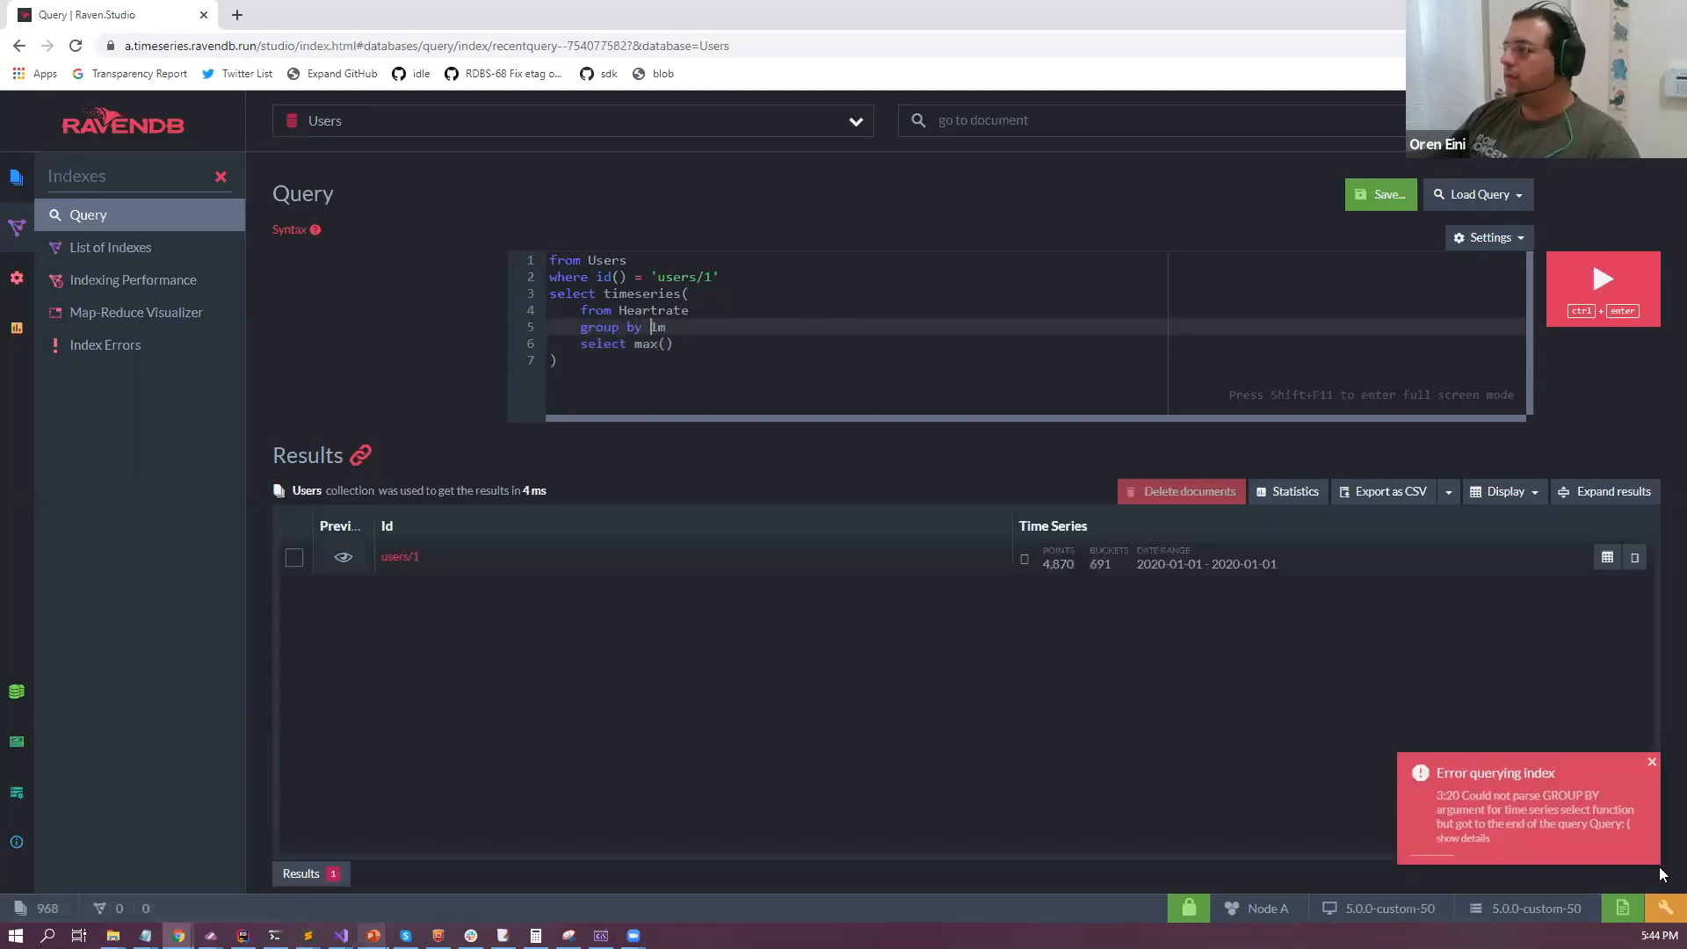
View the per-minute maximum heart rate result as a graph, then close the graph and return to the query.
left_click(1634, 557)
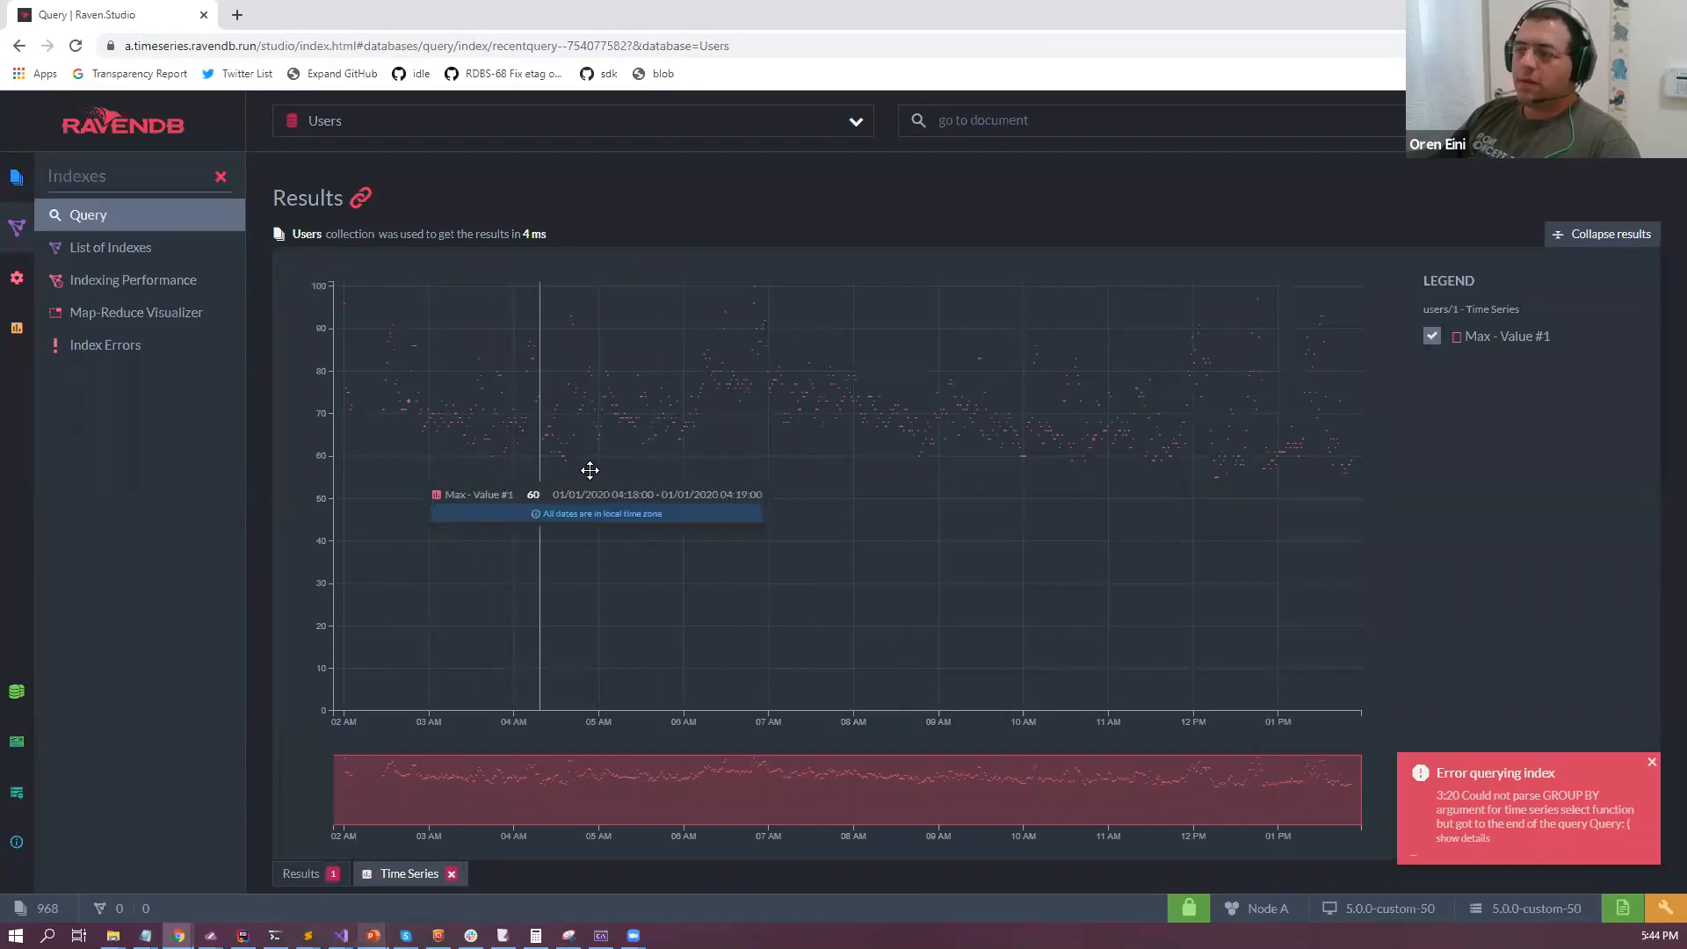
left_click(451, 873)
left_click(1581, 234)
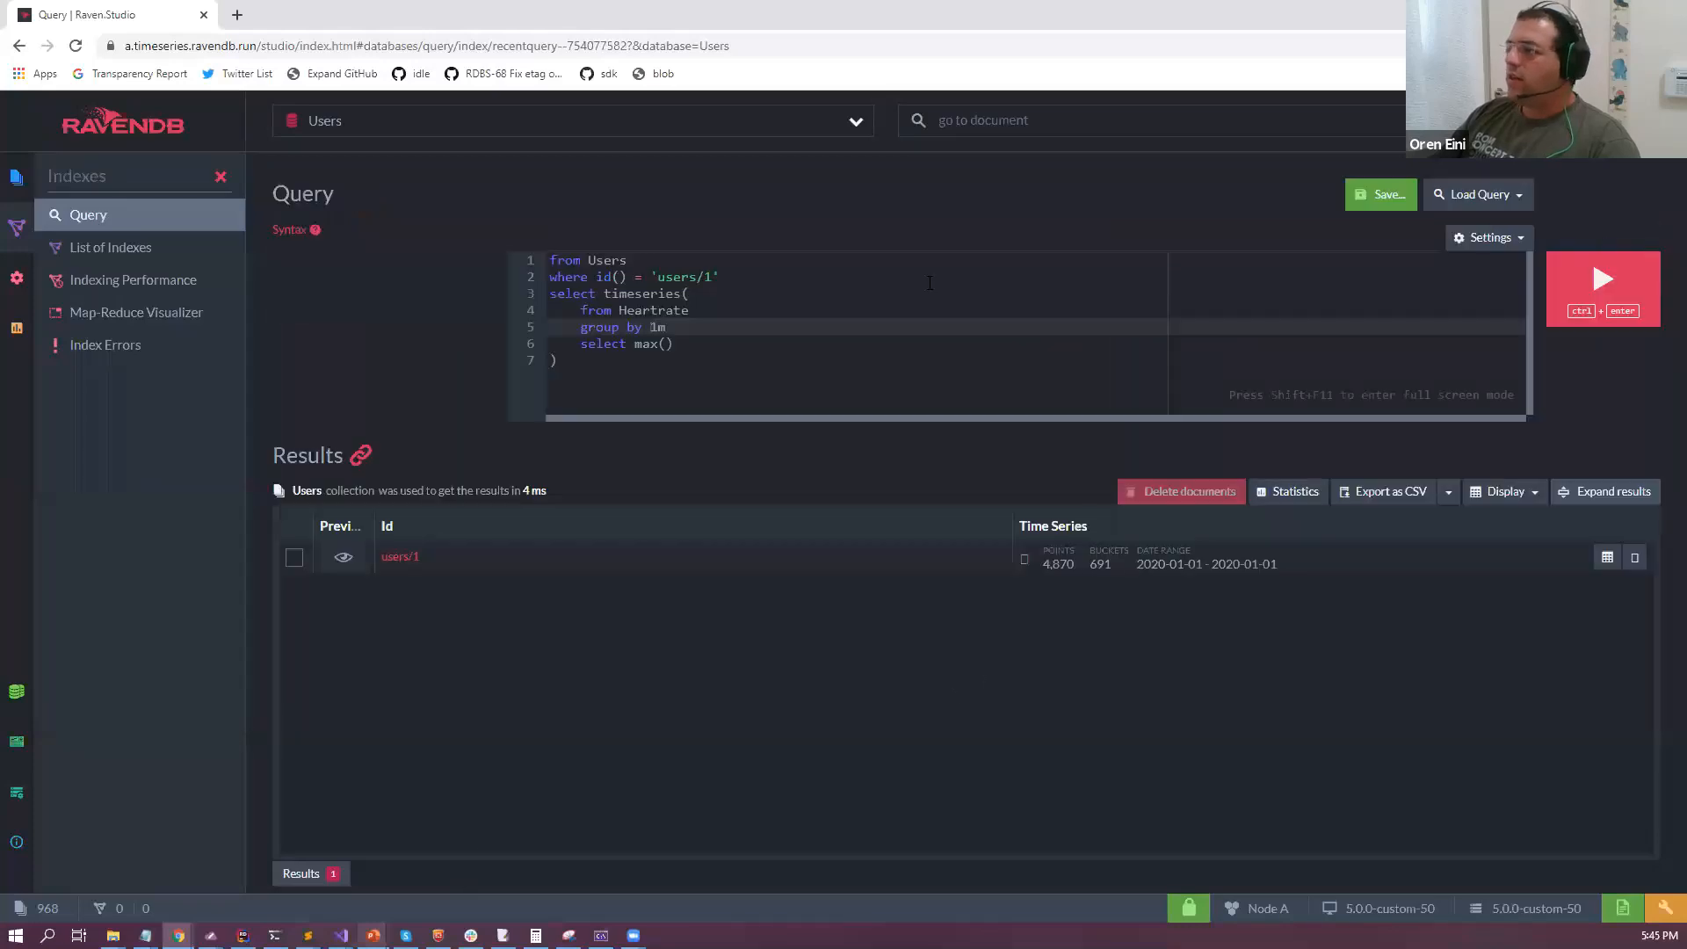
Change the time series grouping interval to 1h and run the query.
double_click(659, 328)
type("1h")
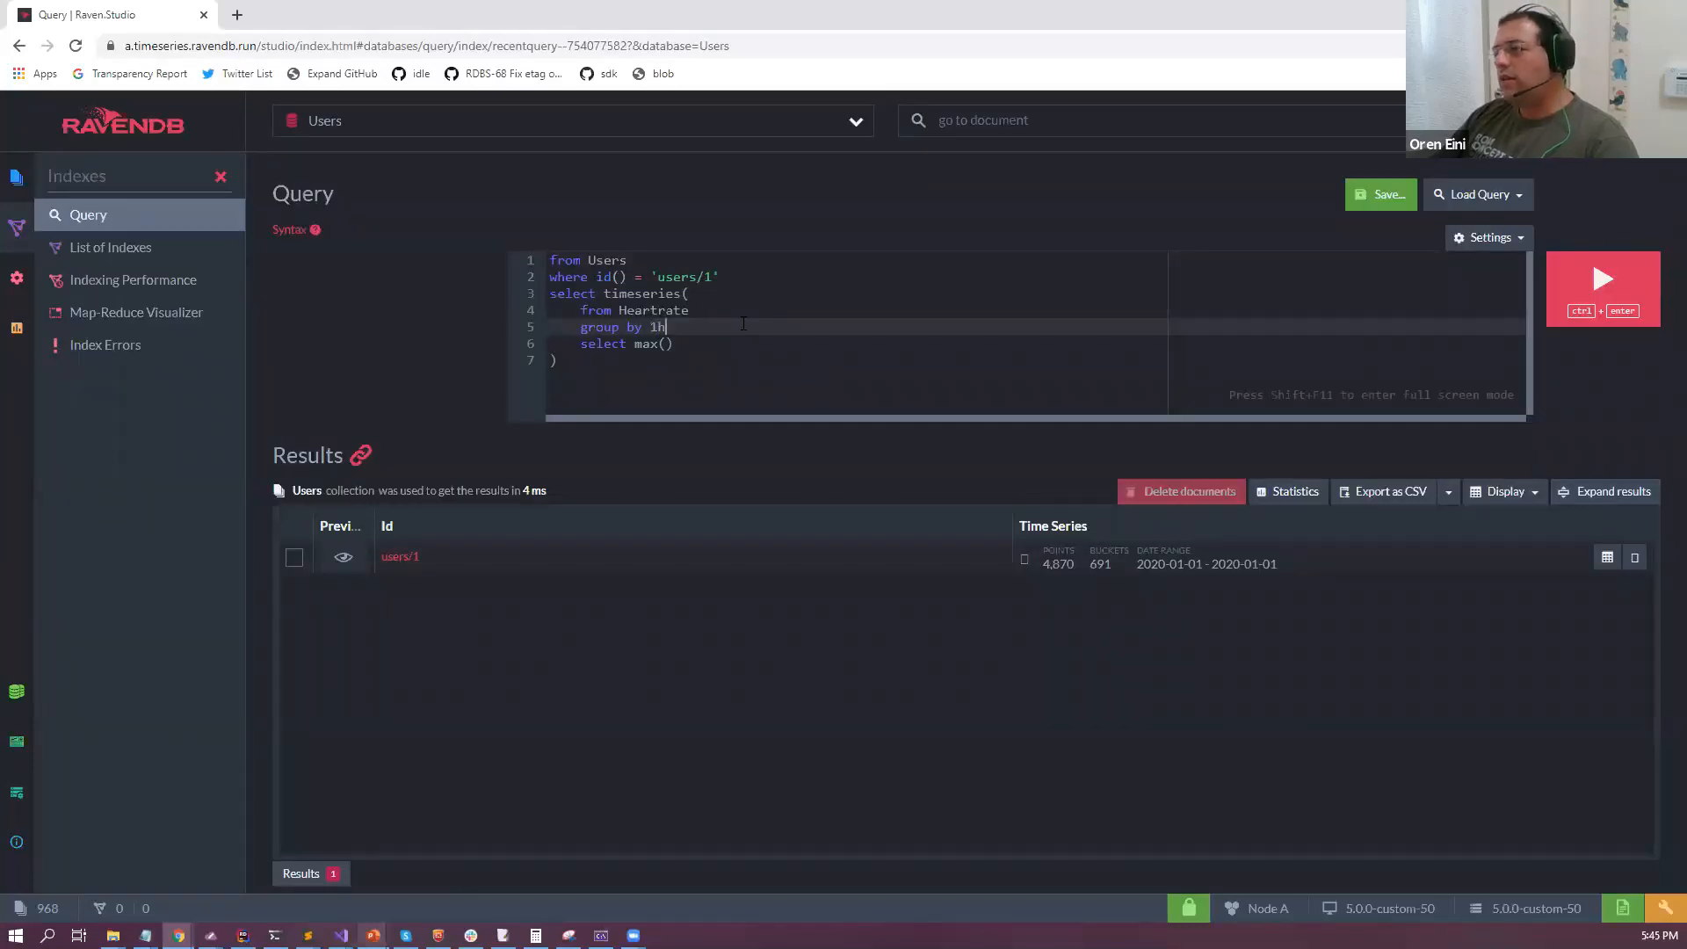
key("ctrl+Return")
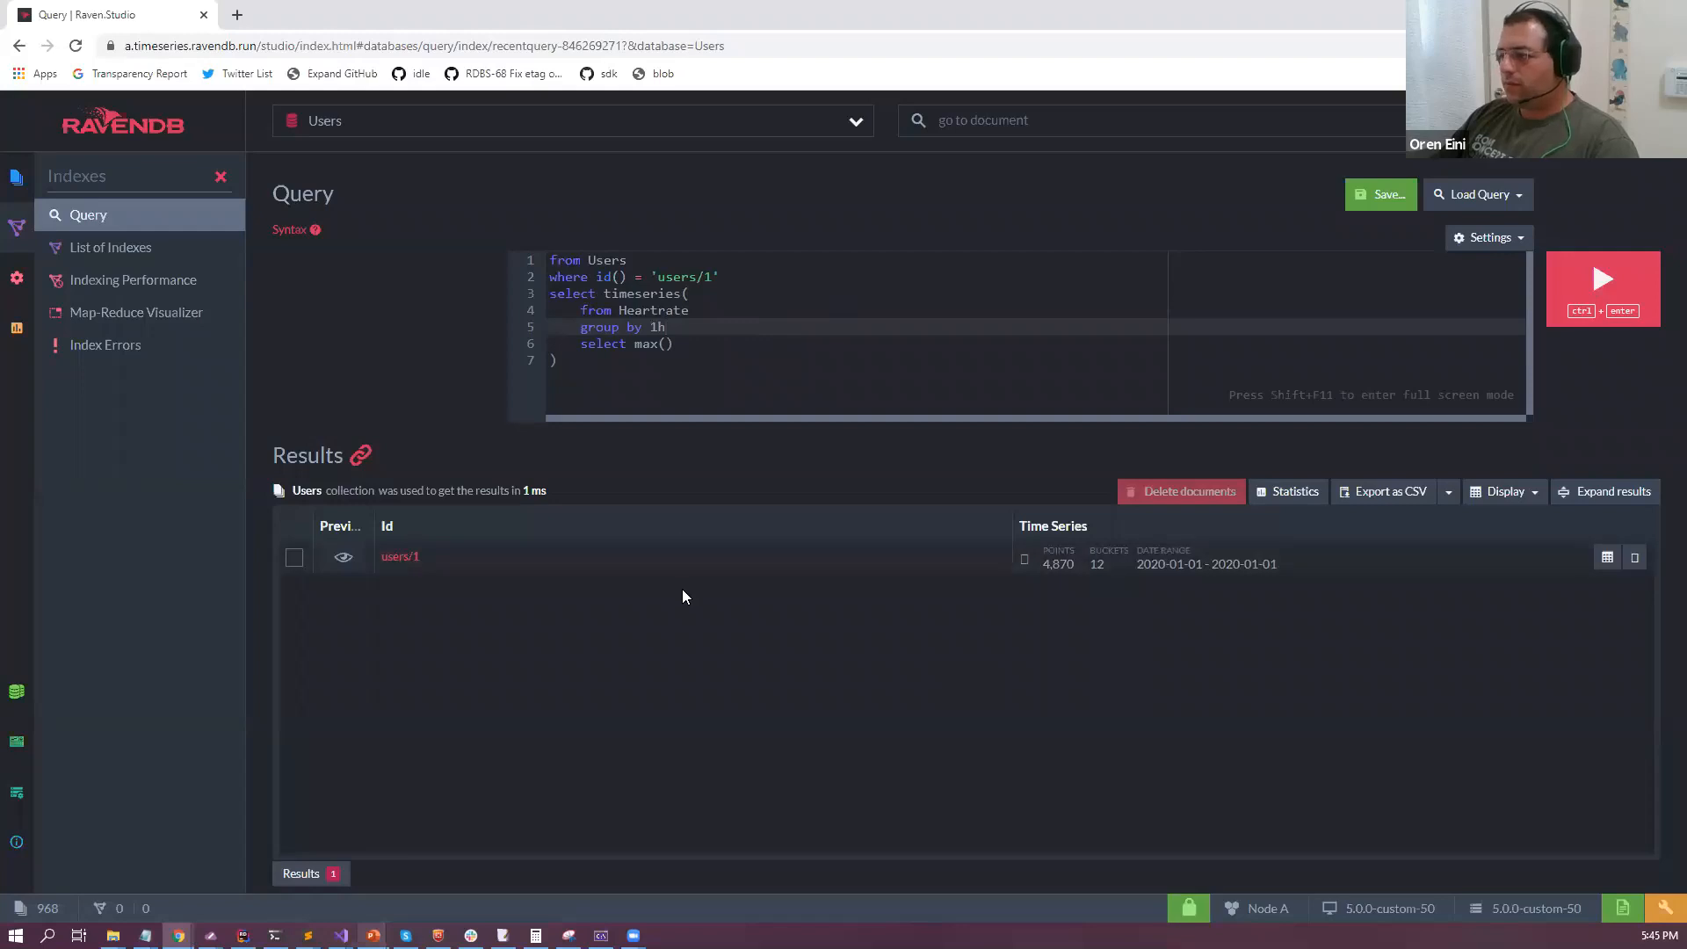
View the hourly maximum heart rate result as a graph, then close it and return to the query.
left_click(1634, 557)
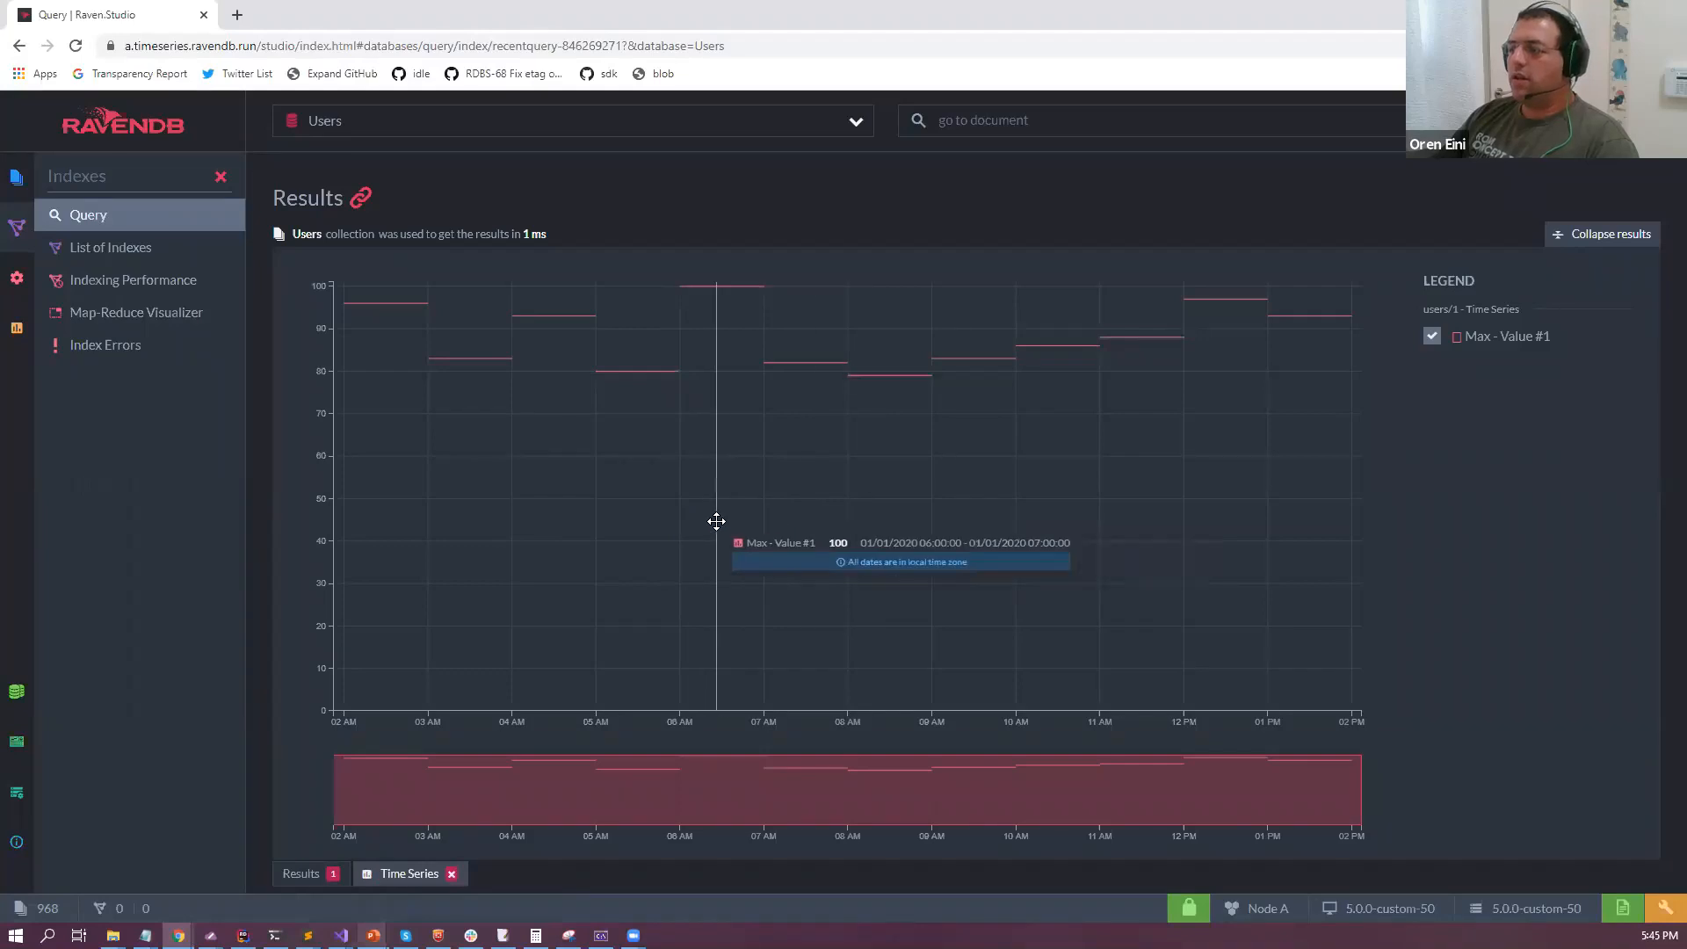
left_click(451, 874)
left_click(1615, 234)
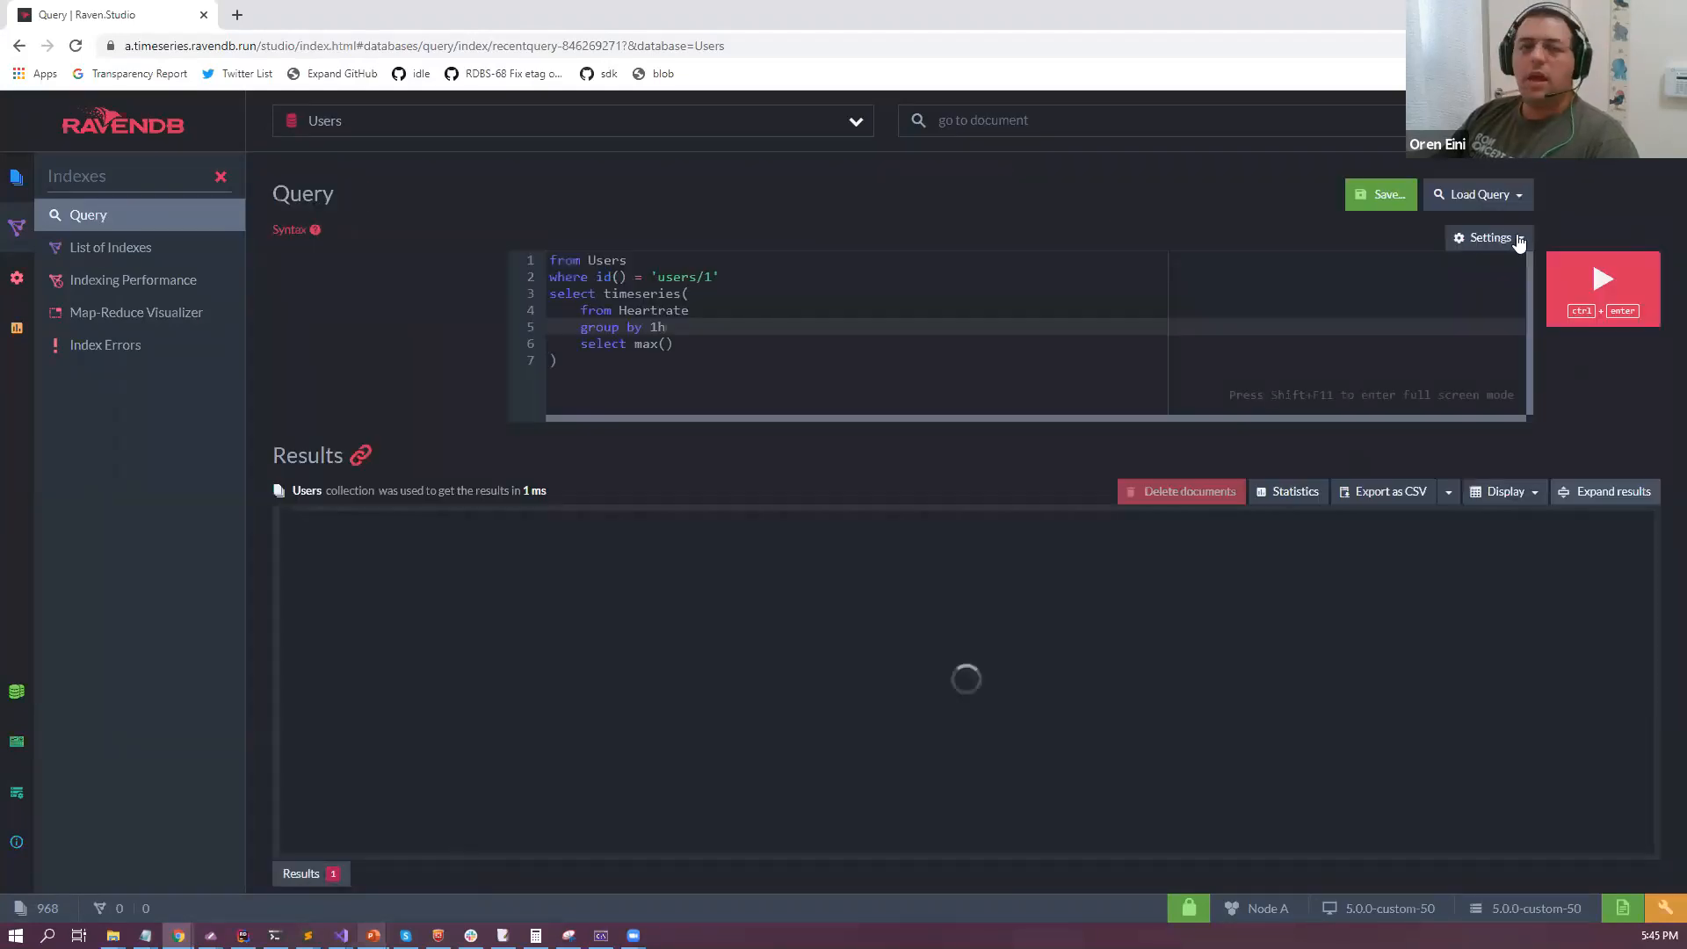
Insert the line load Tag as t between from Heartrate and the grouping line.
left_click(738, 318)
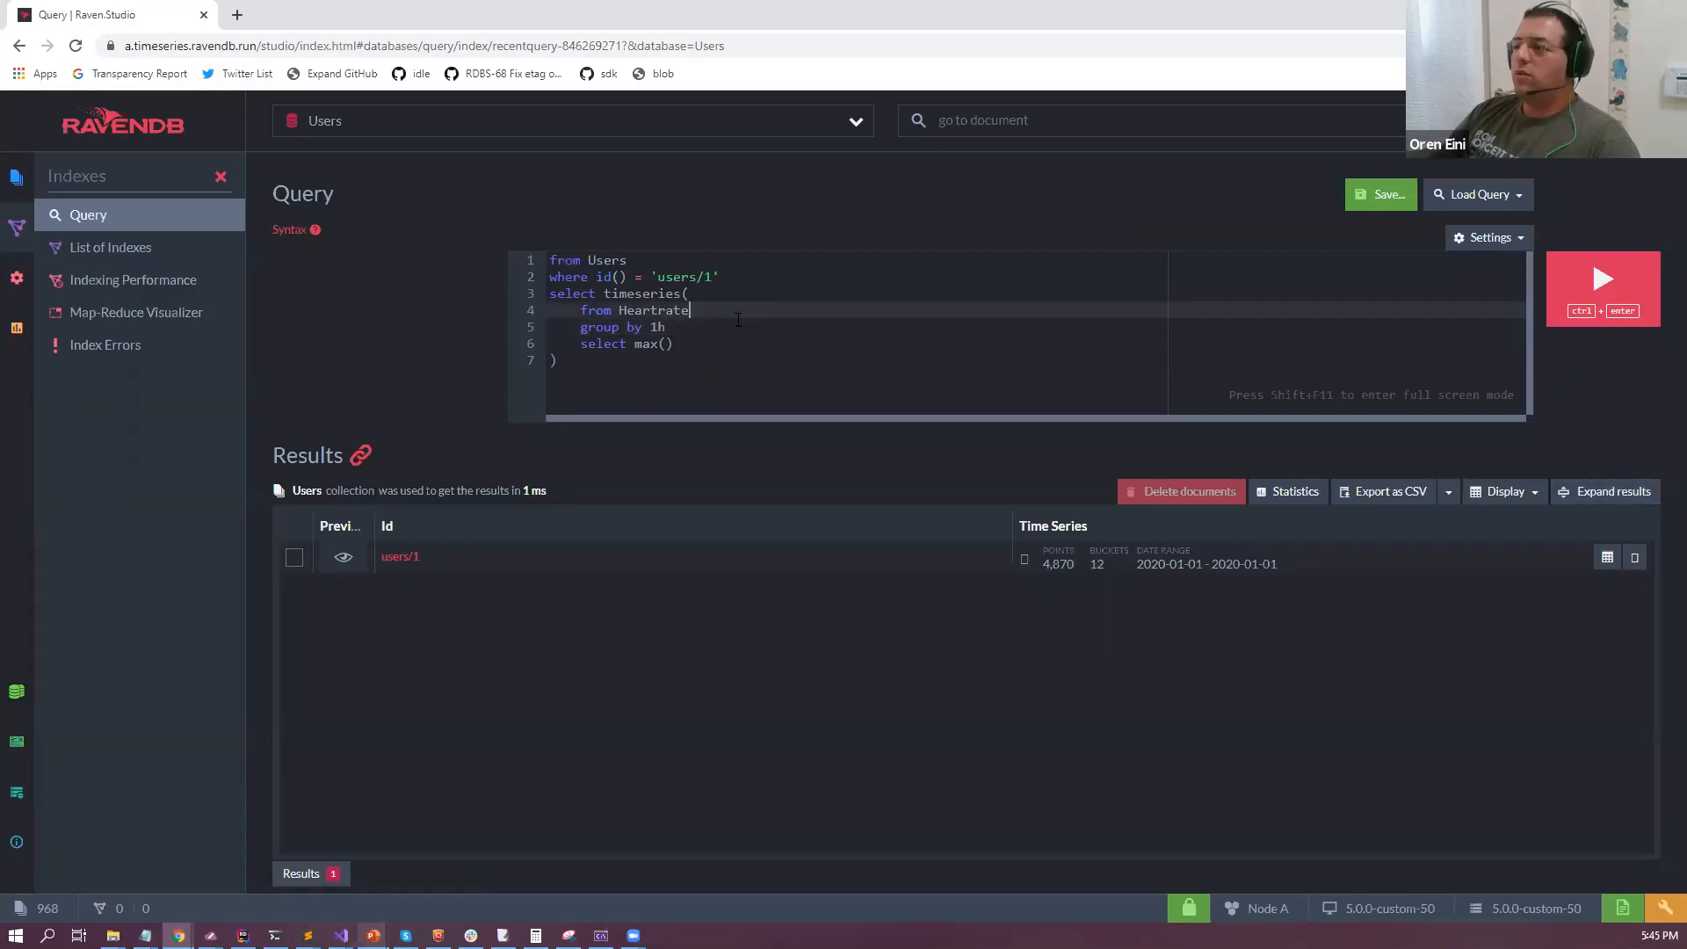
key("Return")
type("load ")
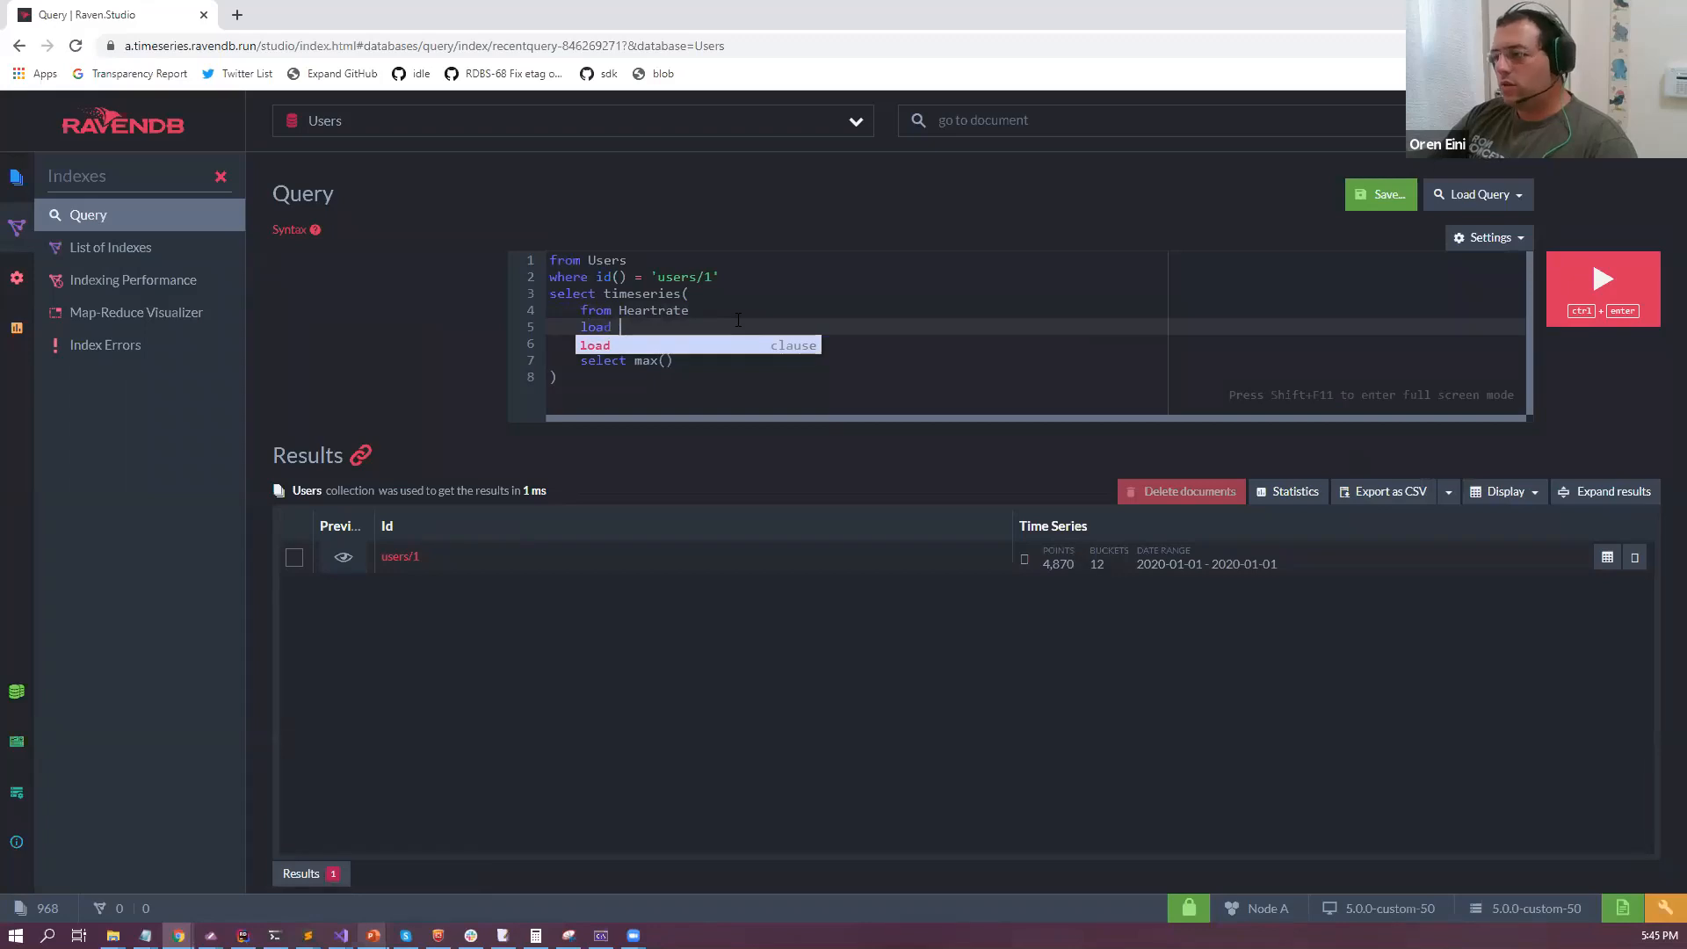
type("Tag t")
key("BackSpace")
type("as ")
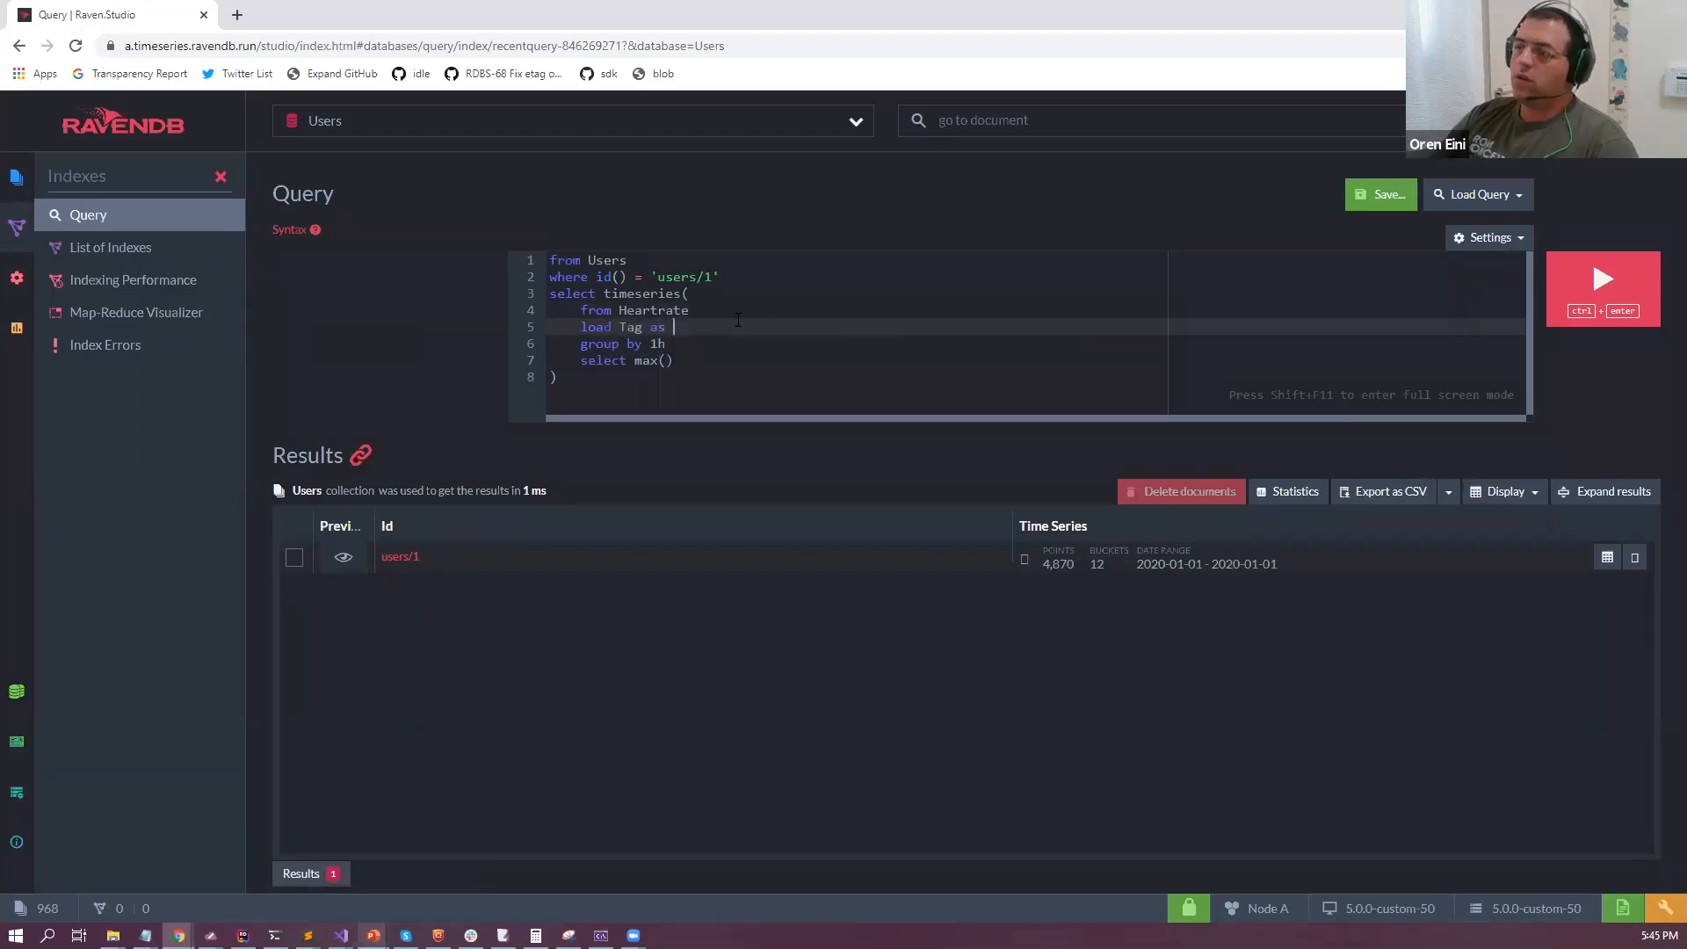
type("tt")
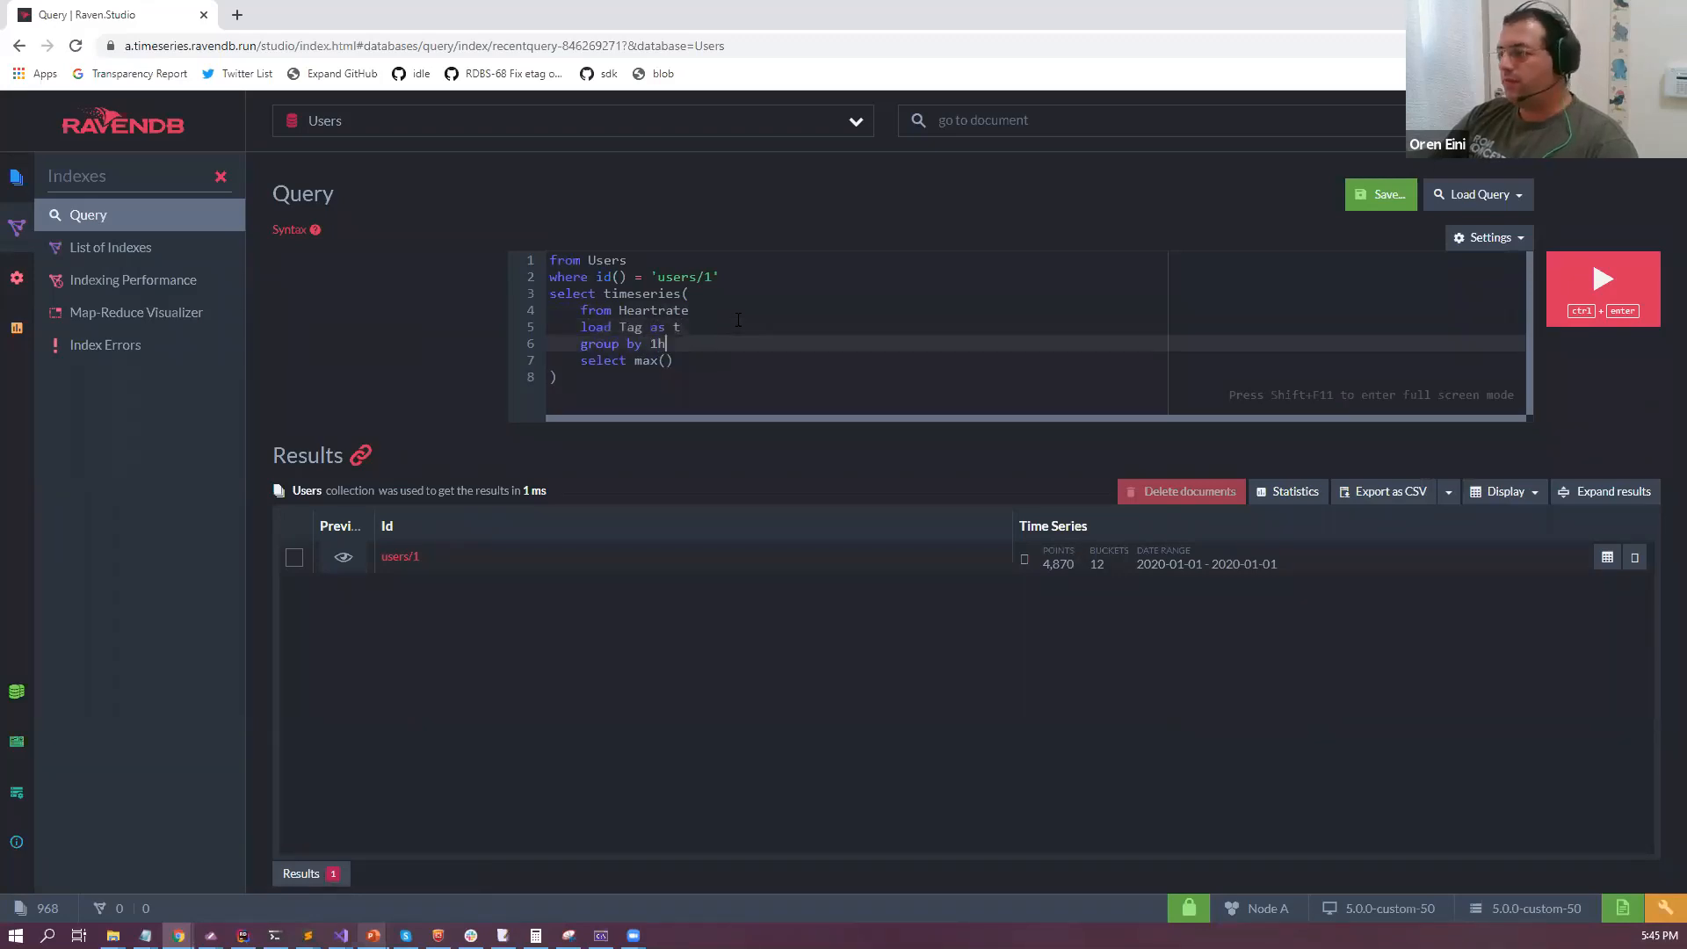
Add the filter where t.Accuracy > 0.5 above the grouping line, correct the loaded tag's alias to t, and run the query.
key("Return")
type("wwhere")
key("ctrl+BackSpace")
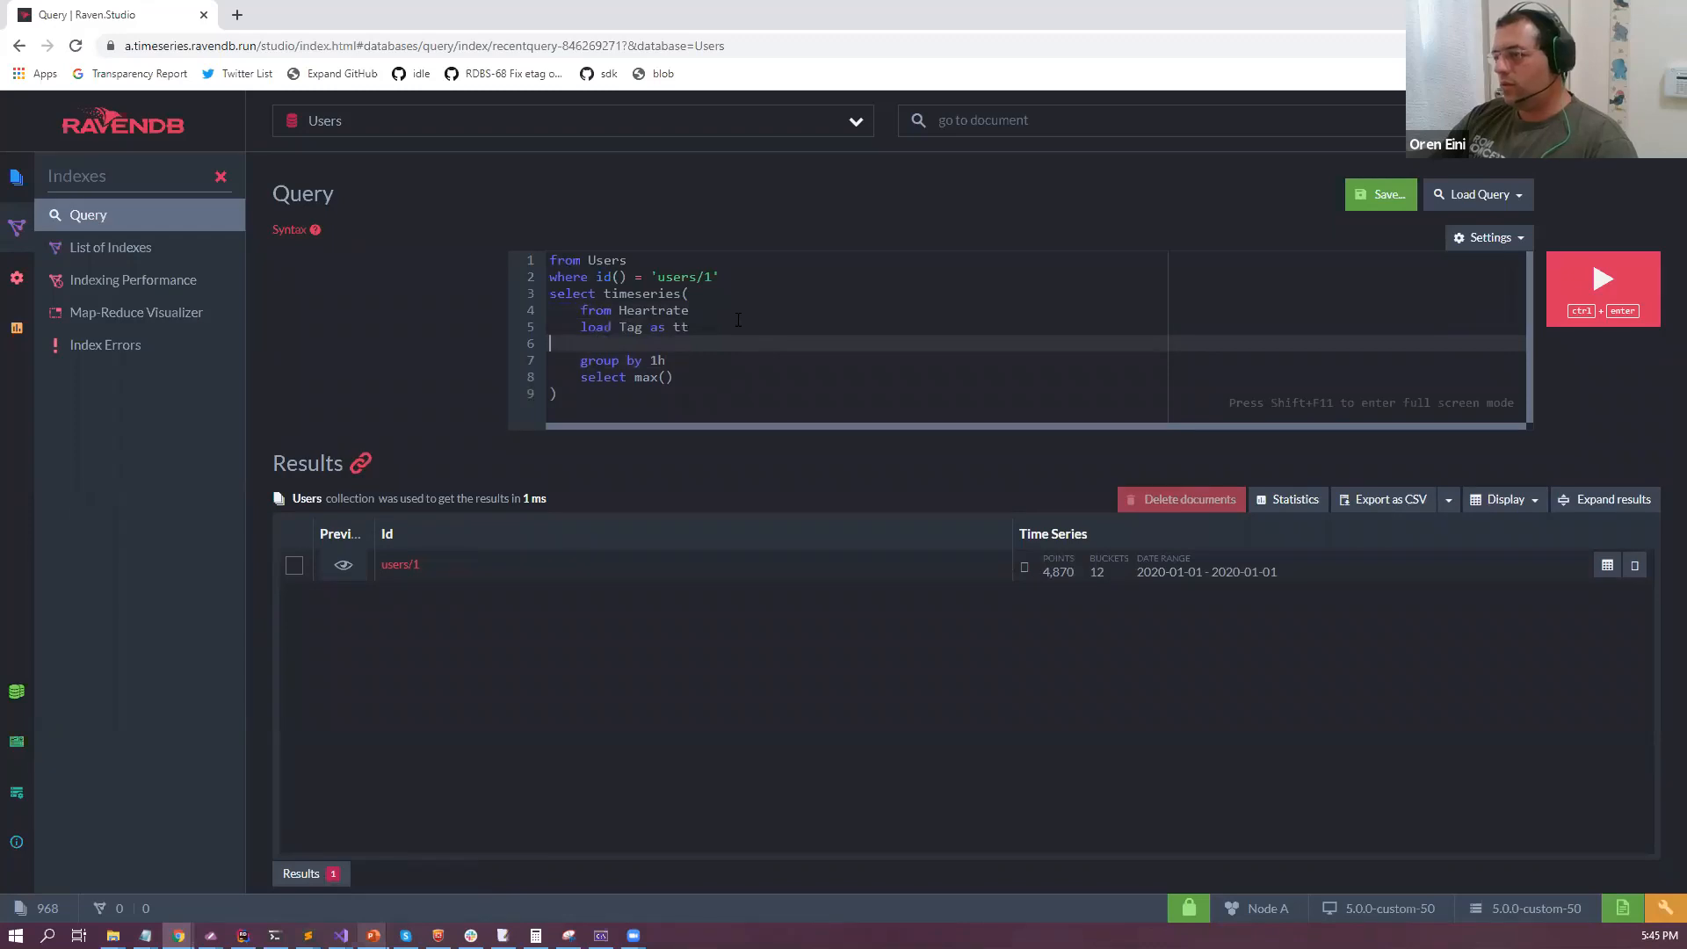
type("wwhere t.")
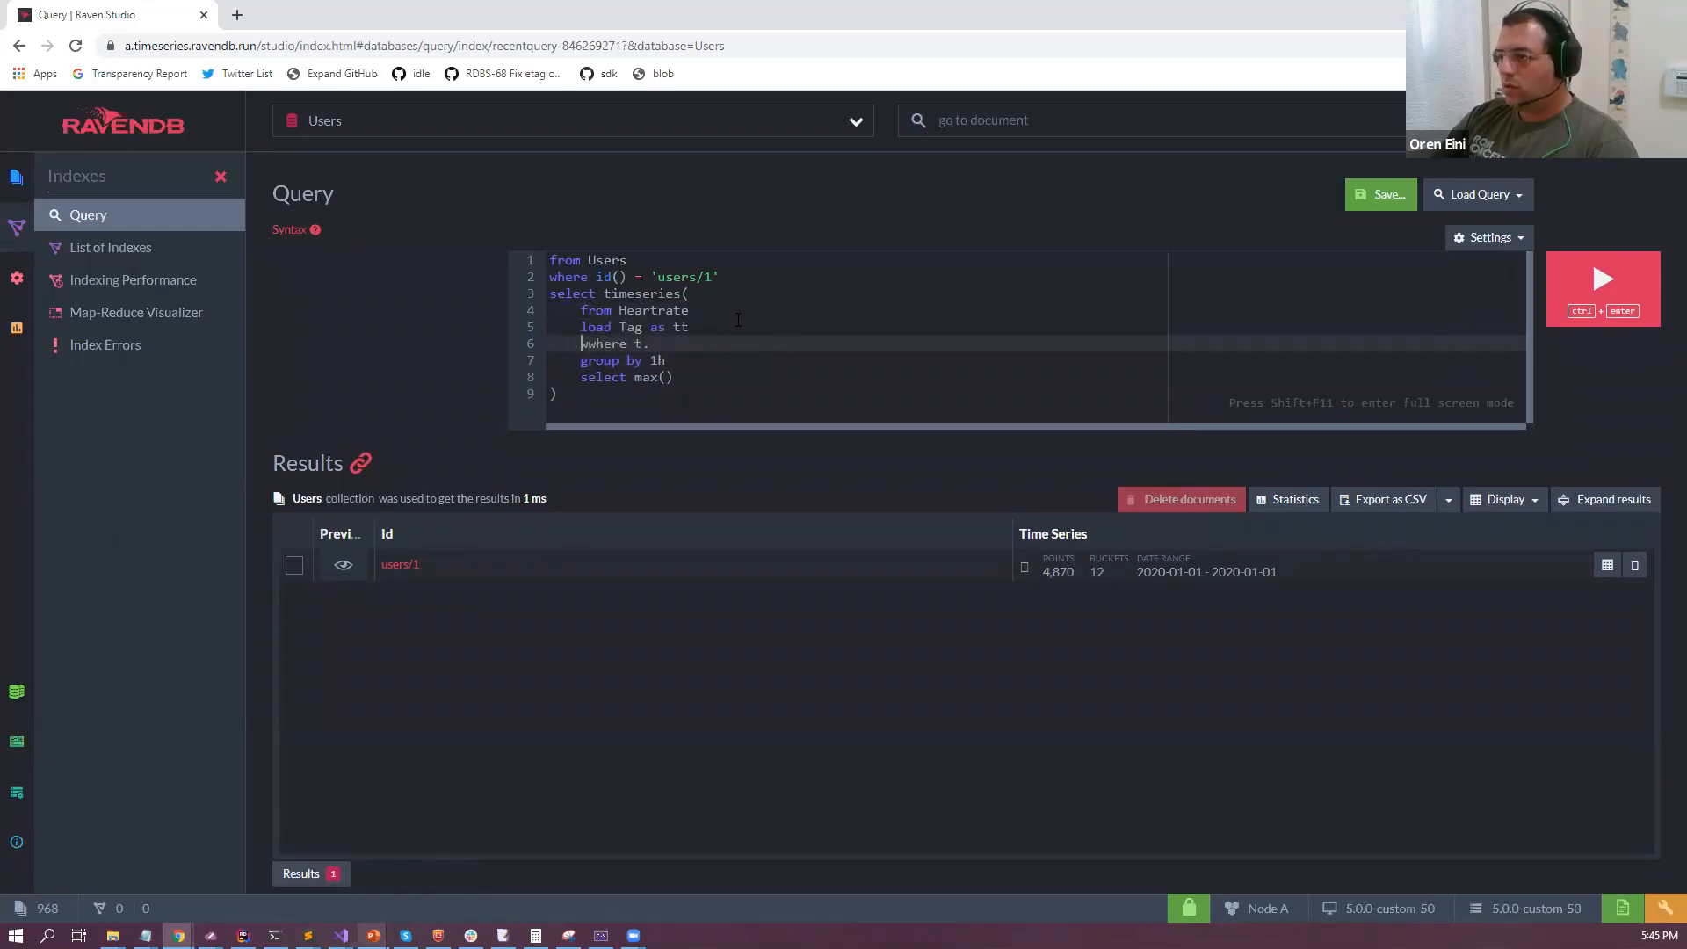
key("Delete")
key("End")
type("Accura")
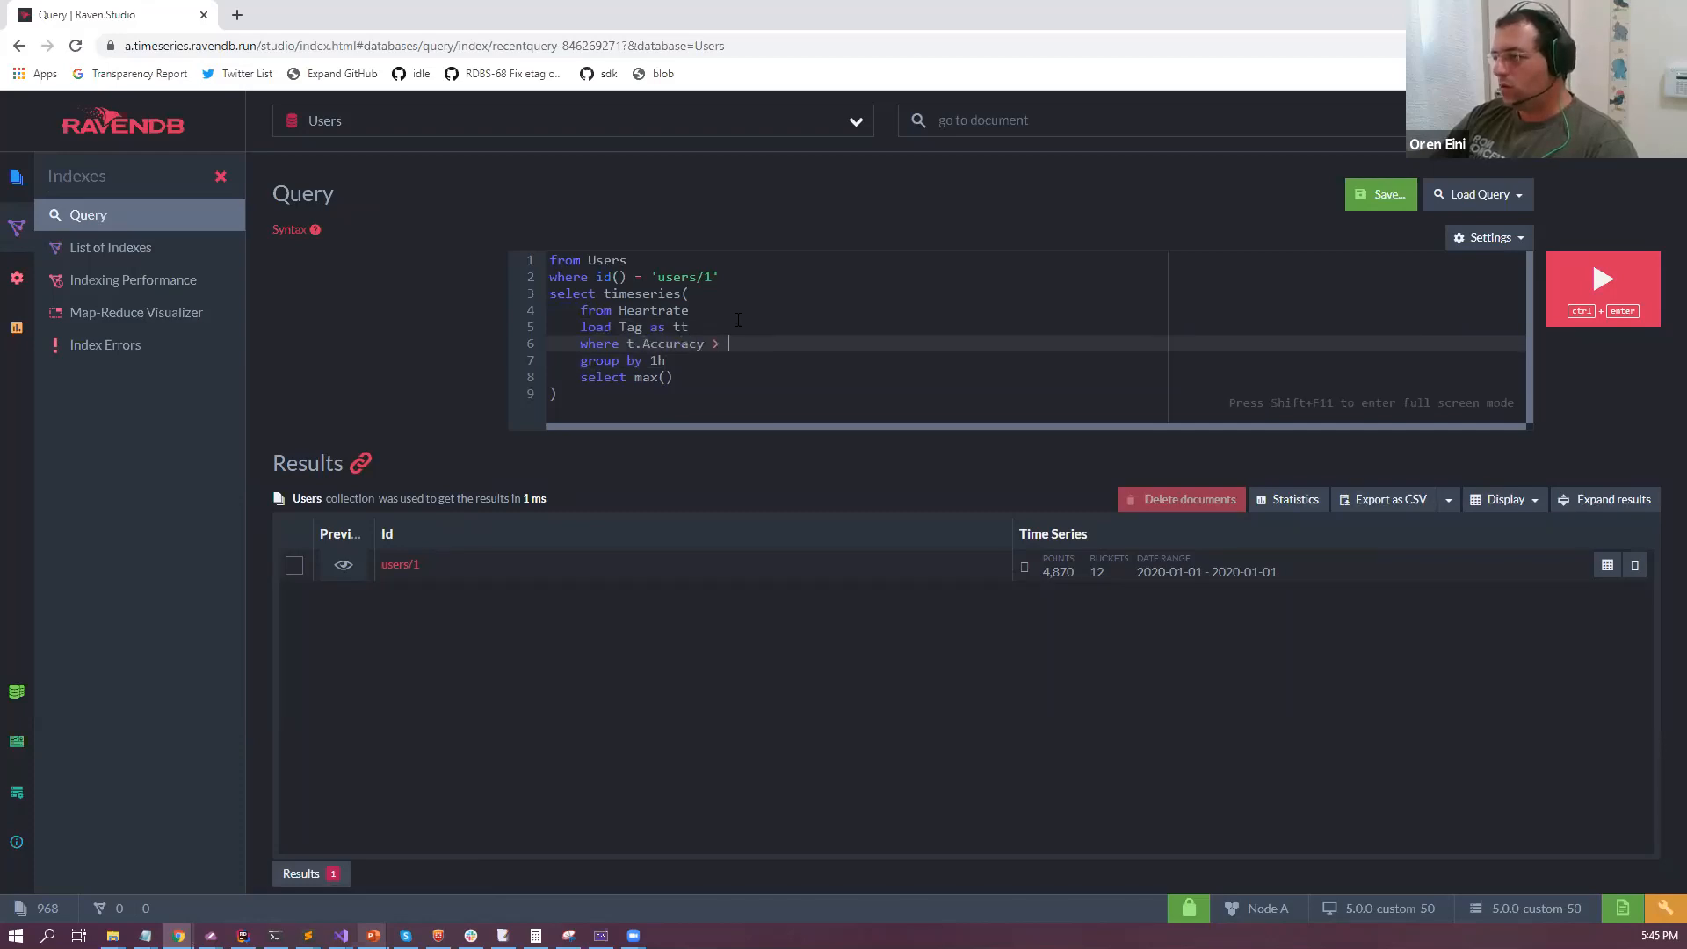
key("ctrl+Return")
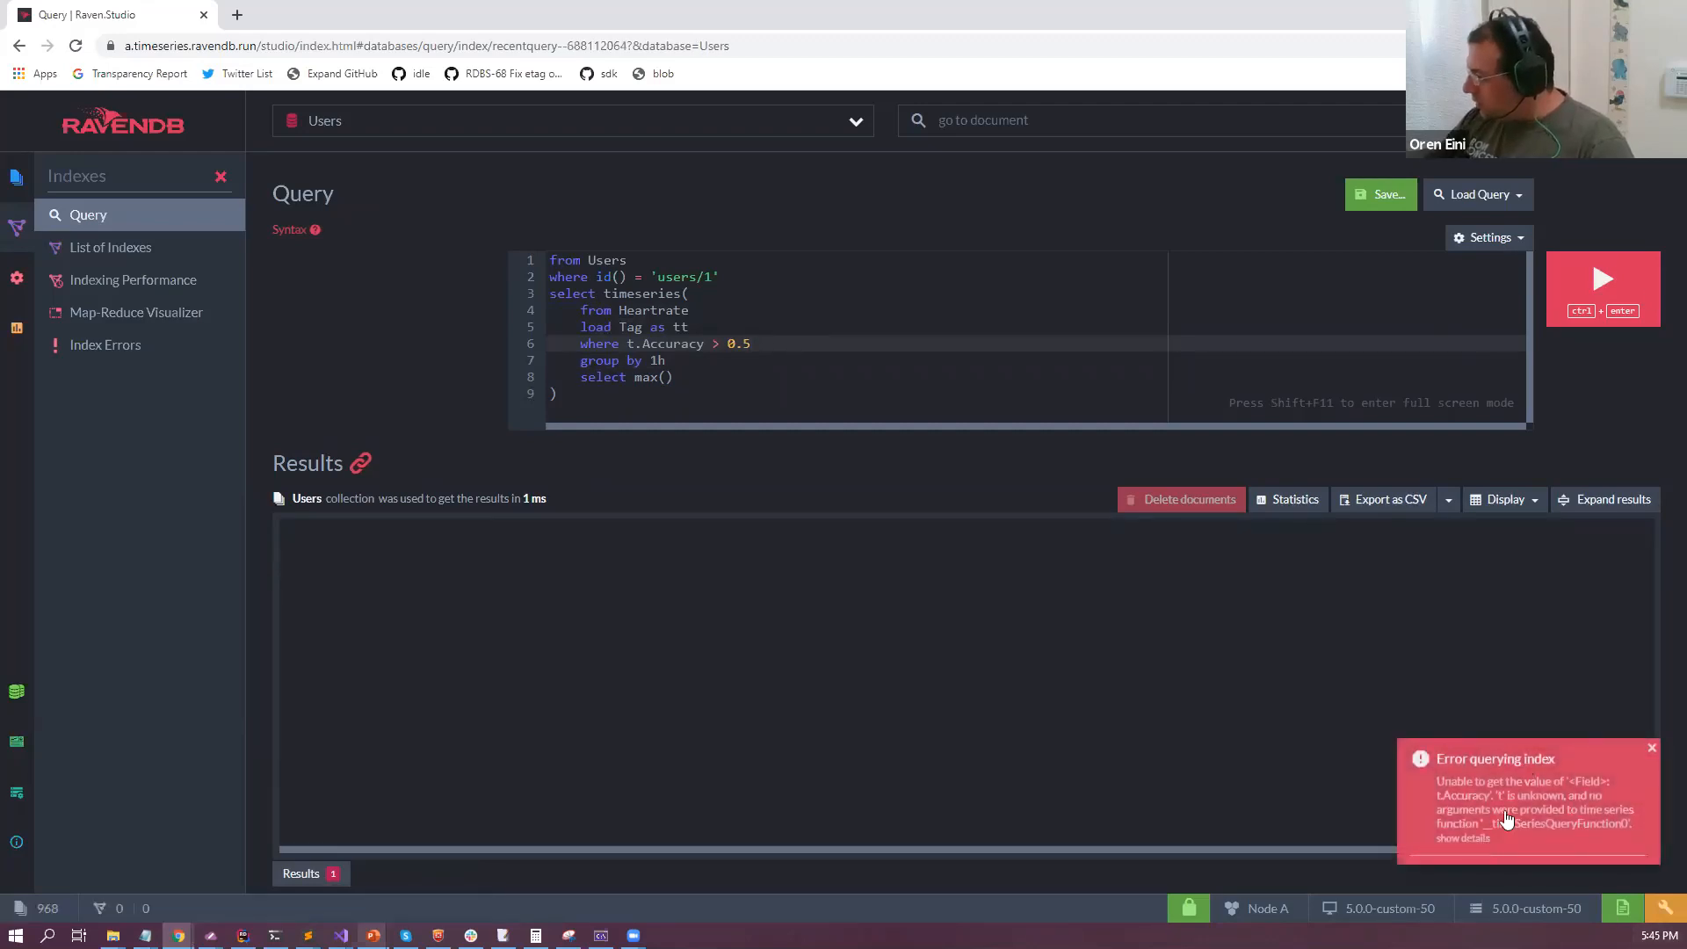
left_click(696, 326)
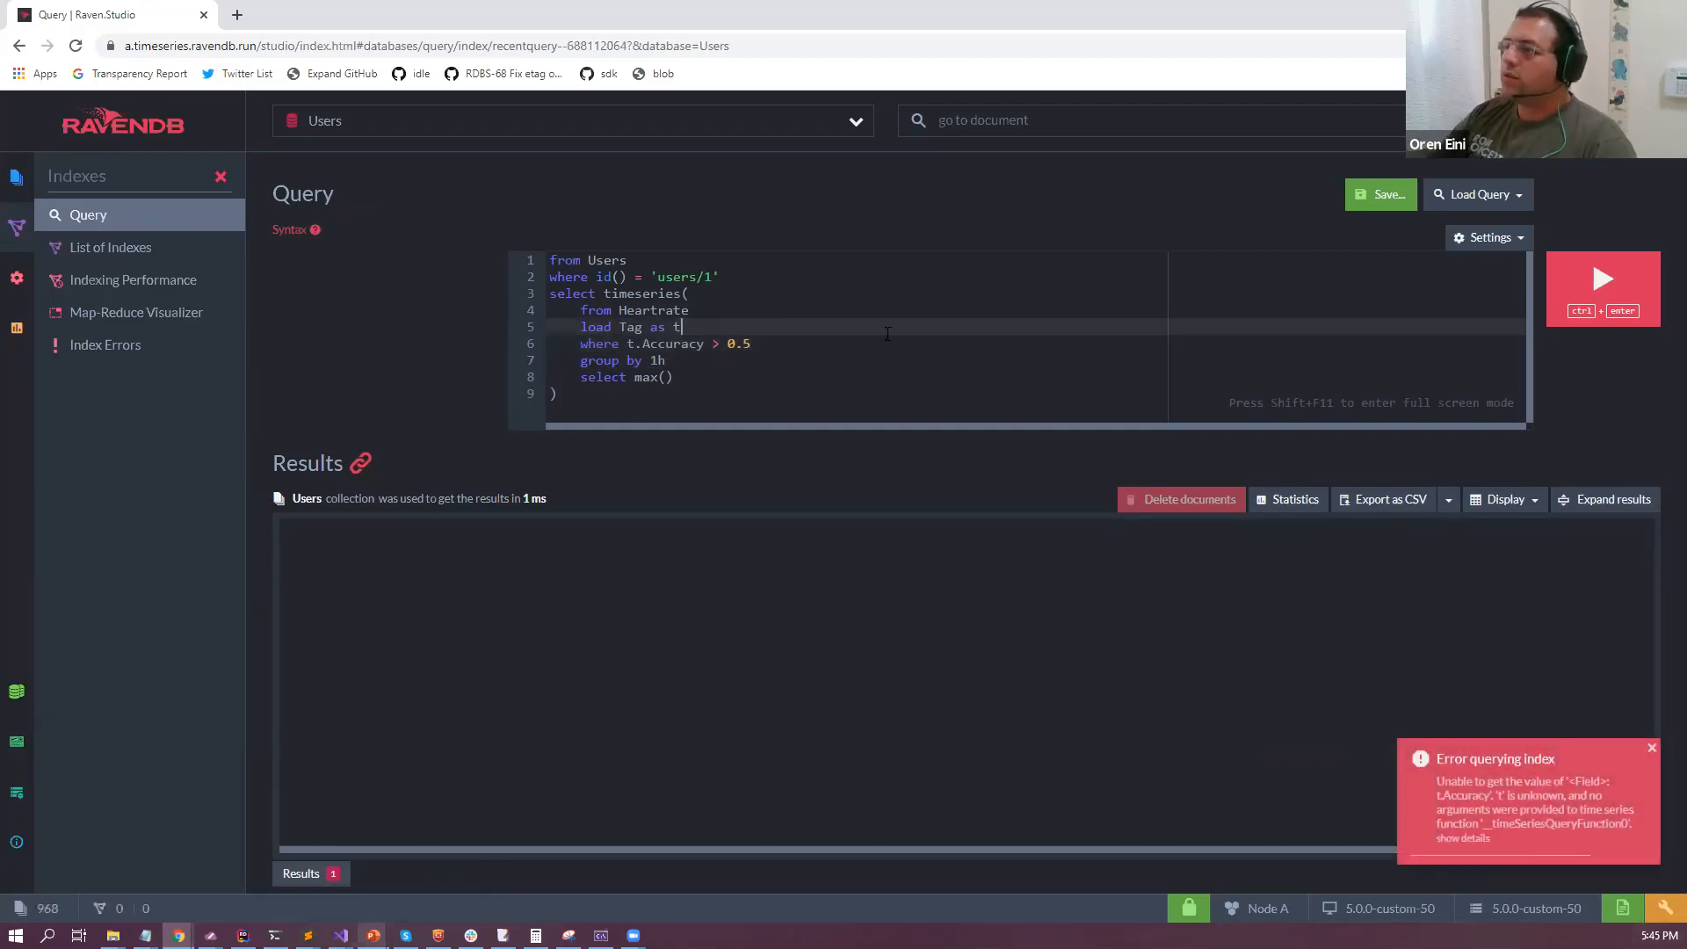
key("ctrl+Return")
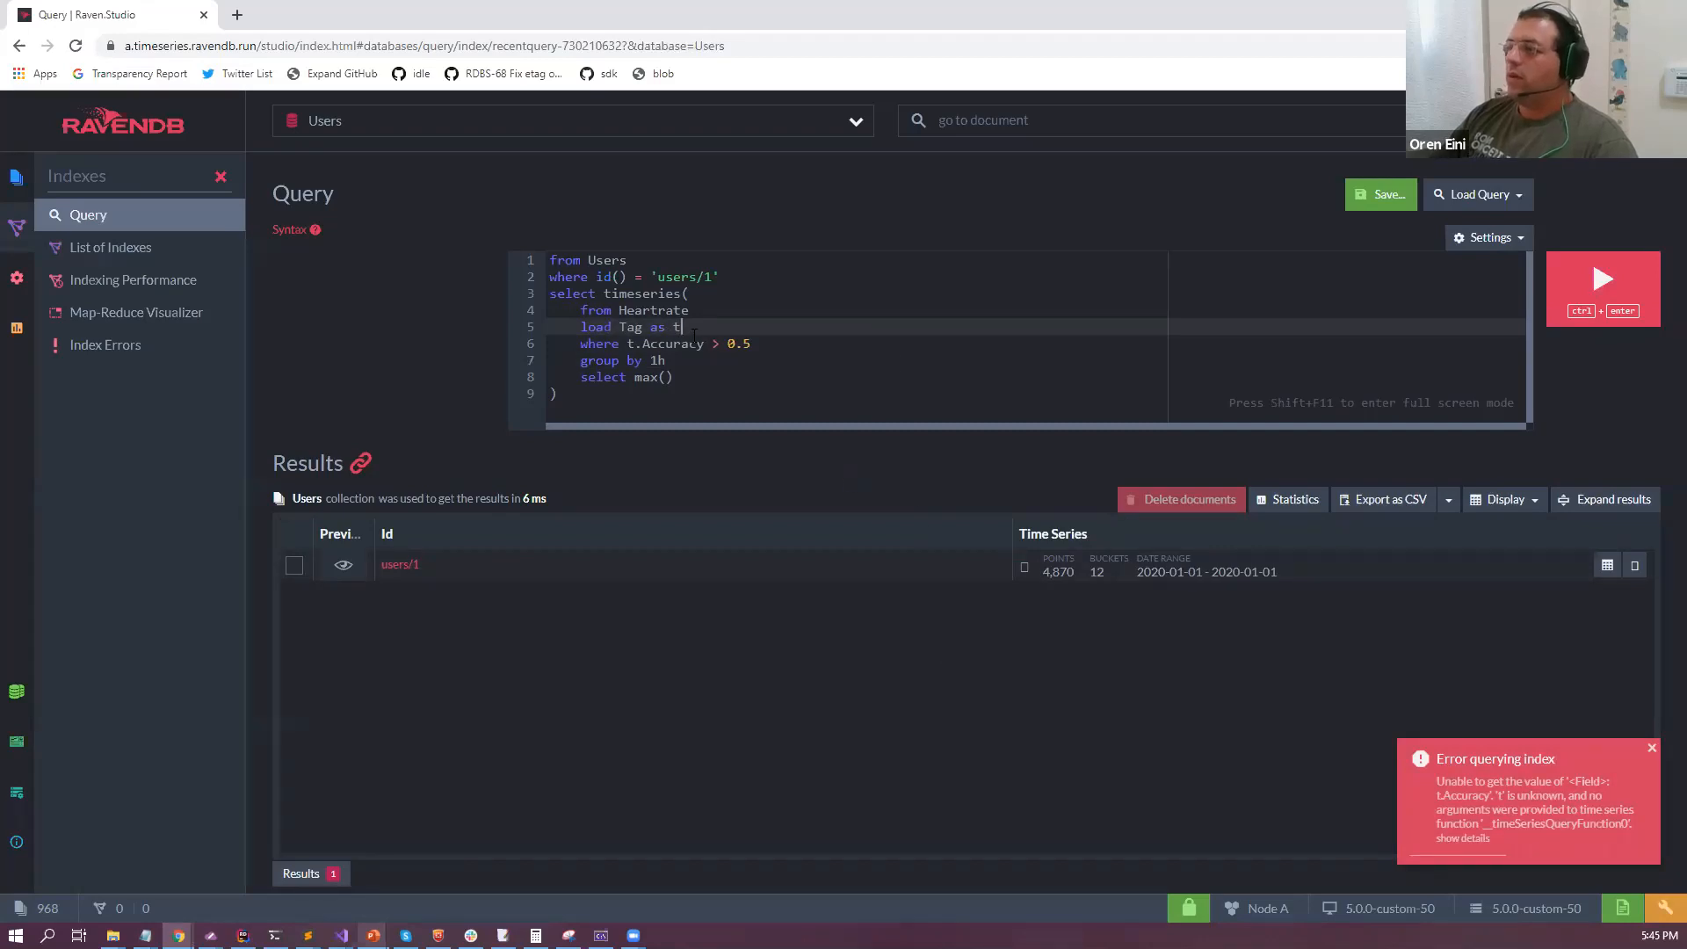
Set the Accuracy filter's threshold to 1.5 and rerun the query.
left_click(733, 344)
key("Delete")
type("1")
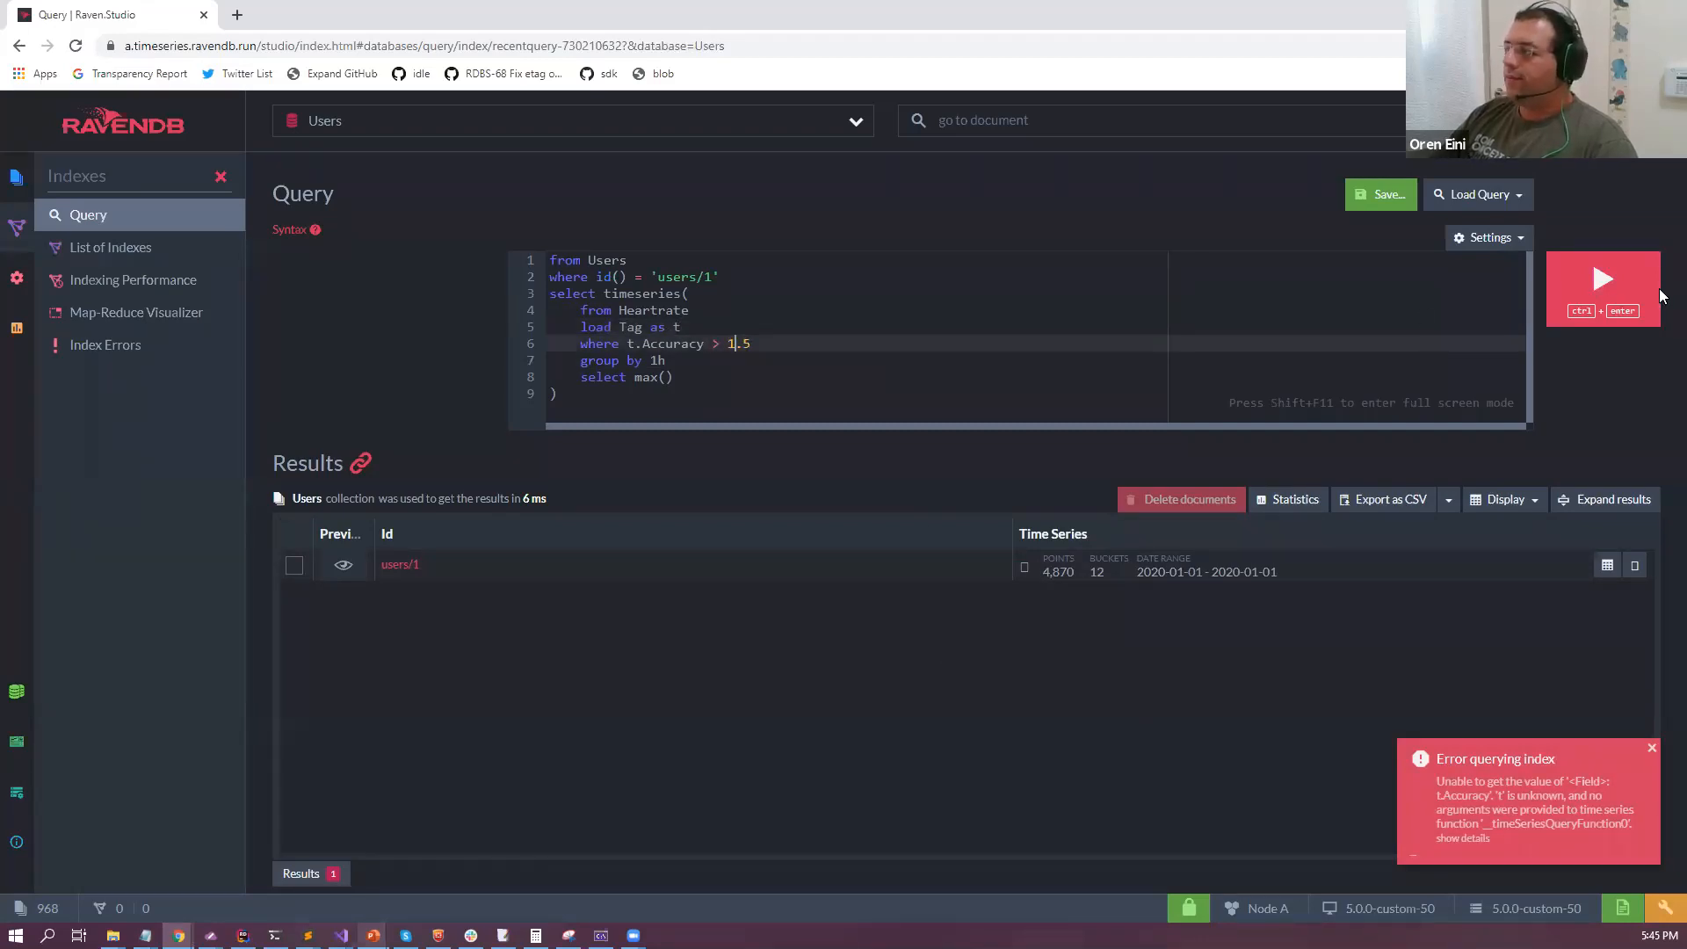
left_click(1599, 294)
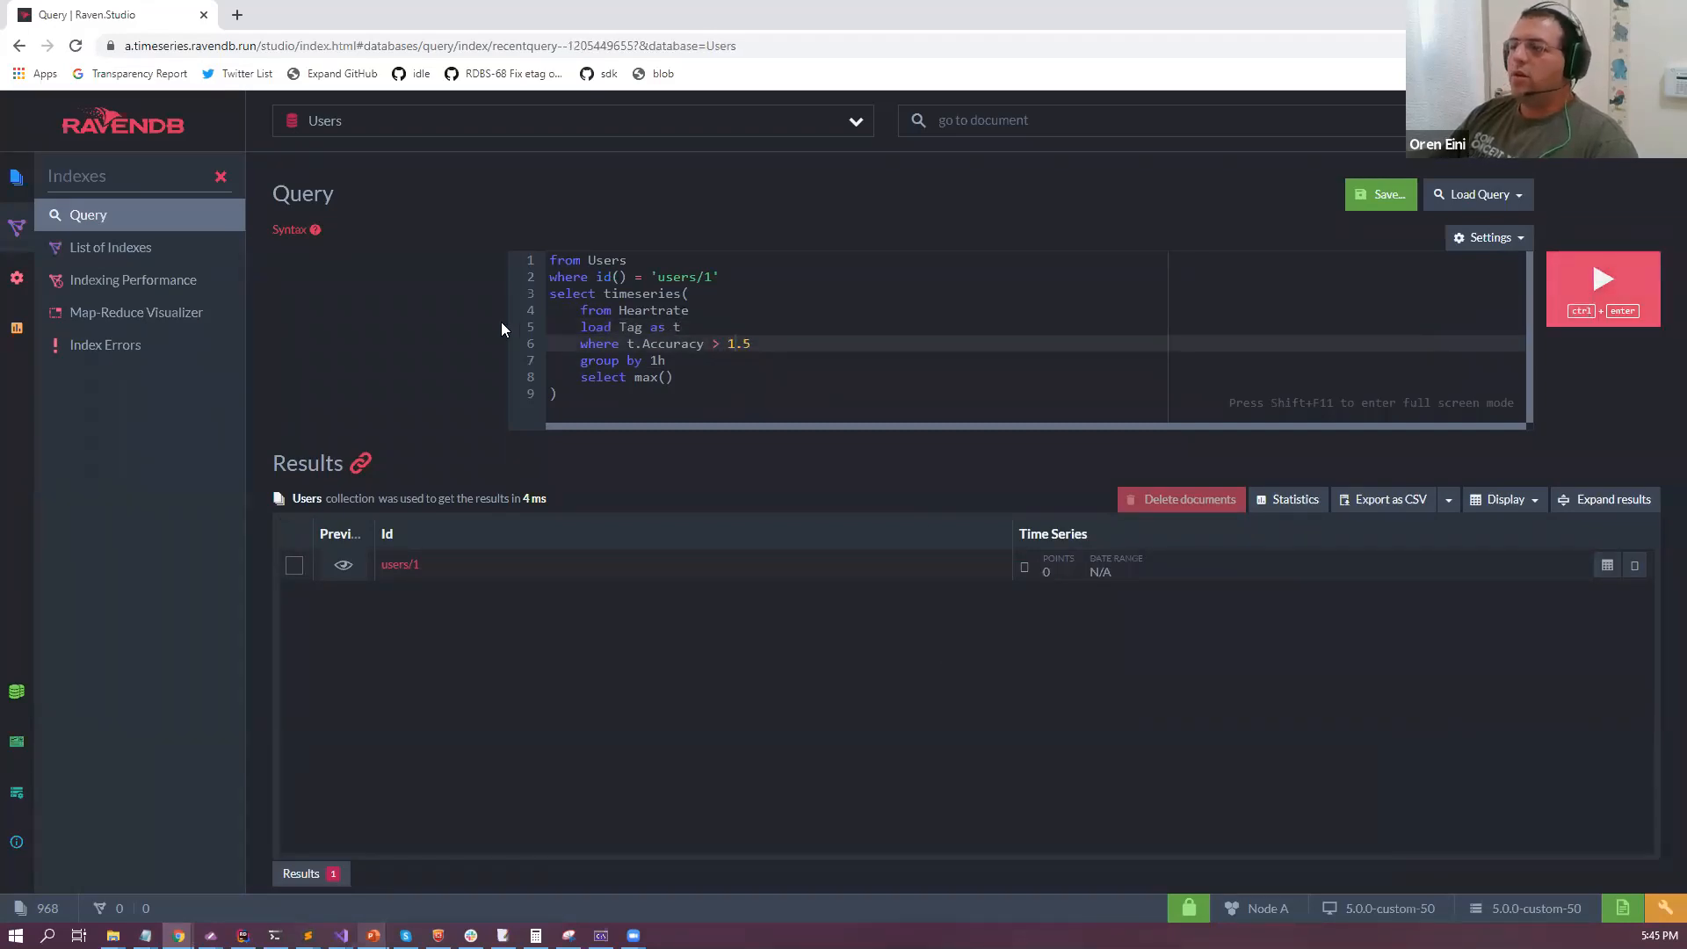
left_click_drag(580, 327, 766, 344)
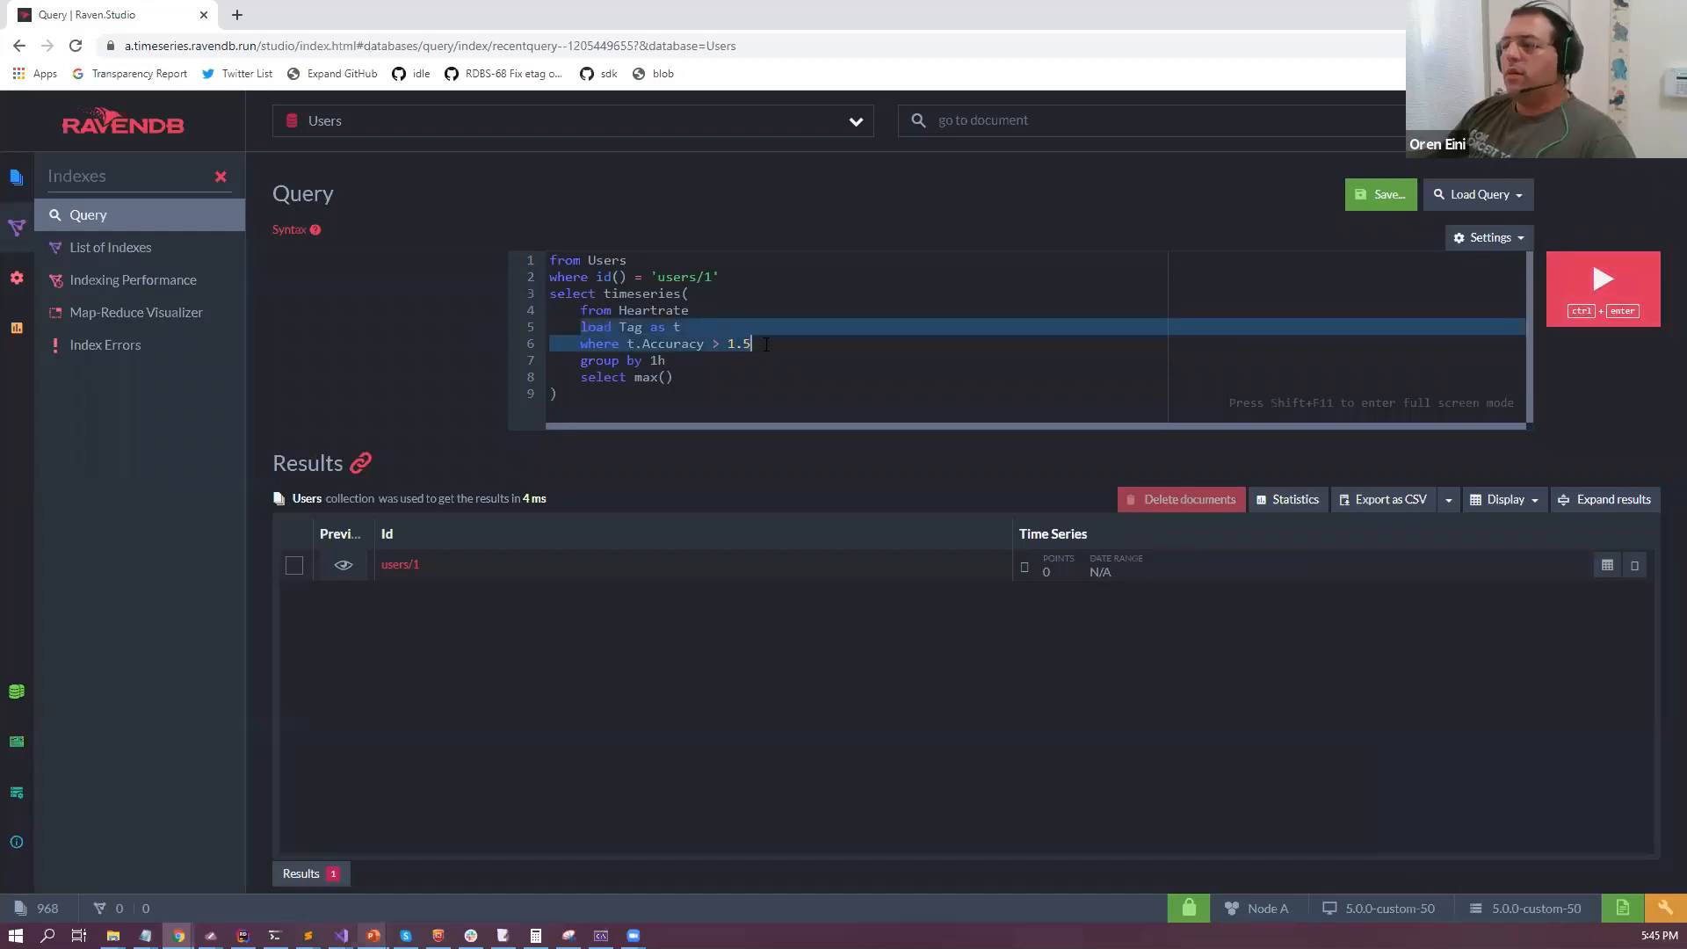
left_click(766, 343)
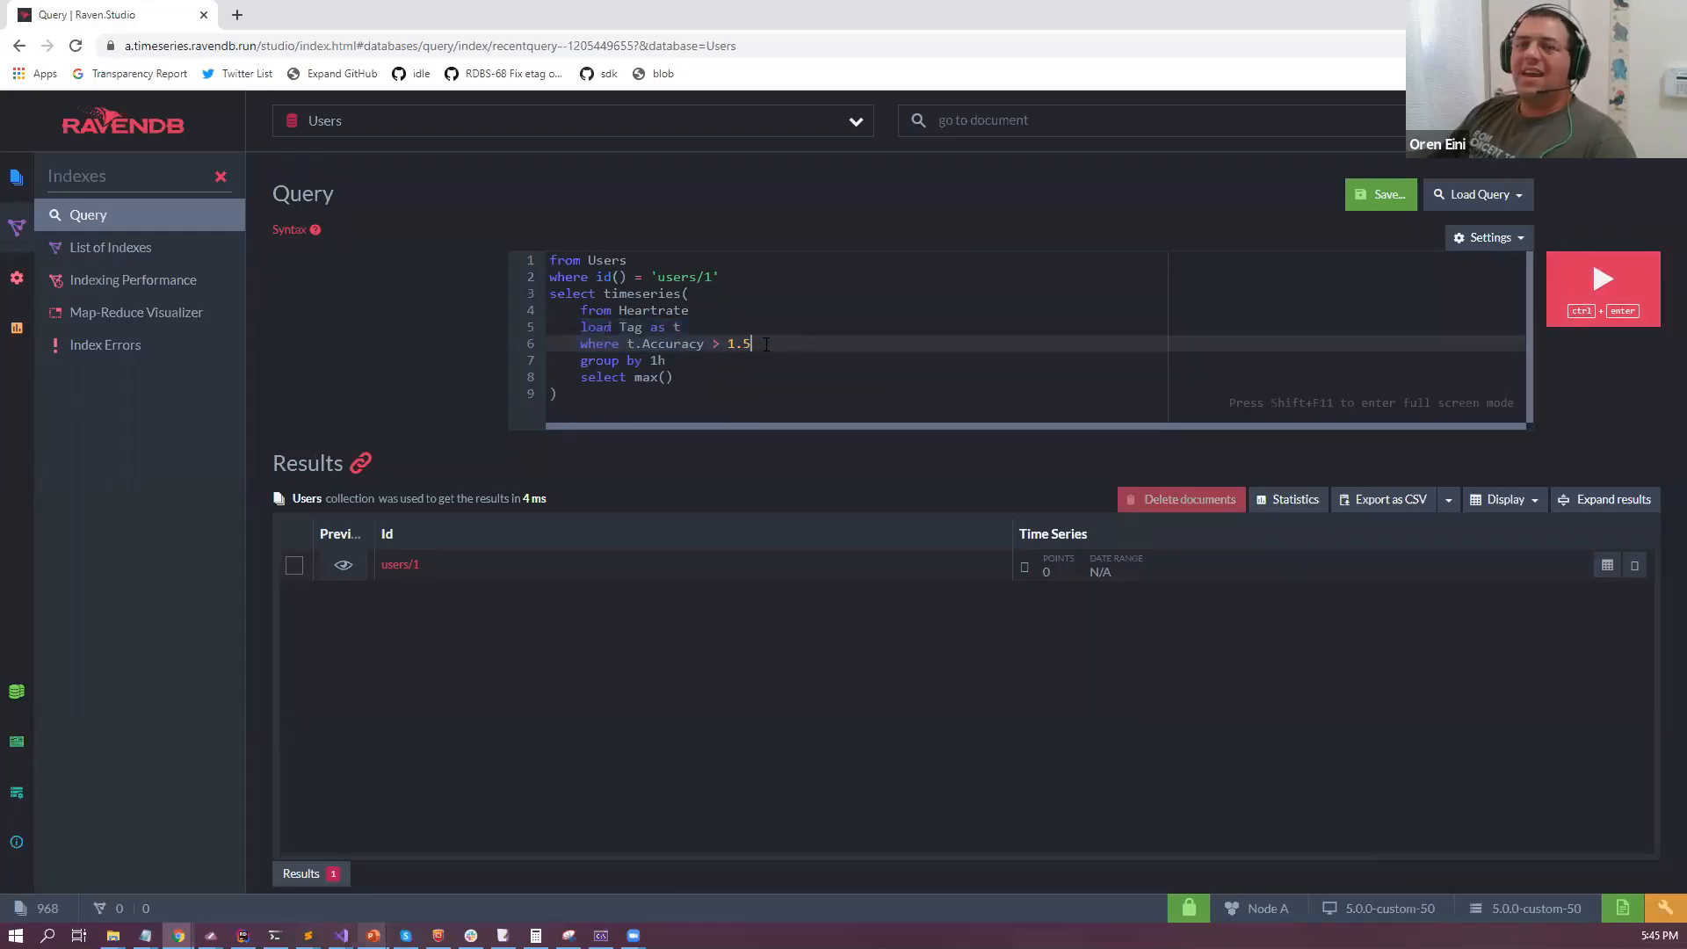
left_click_drag(708, 326, 564, 325)
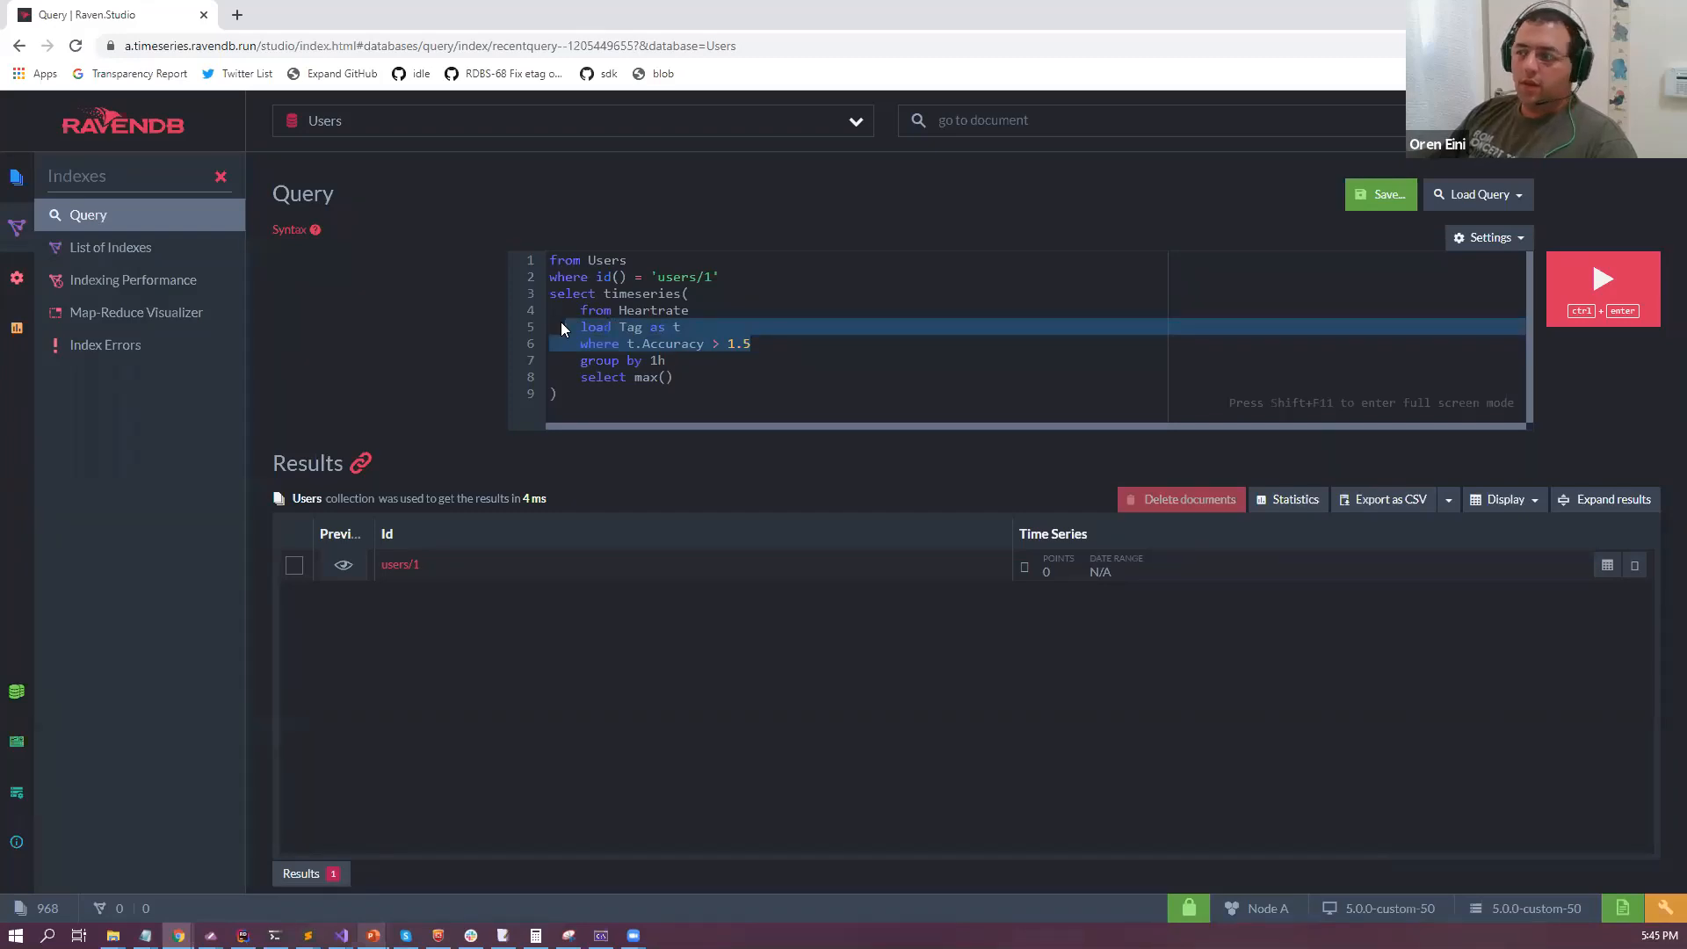
left_click(561, 323)
left_click_drag(575, 330, 799, 346)
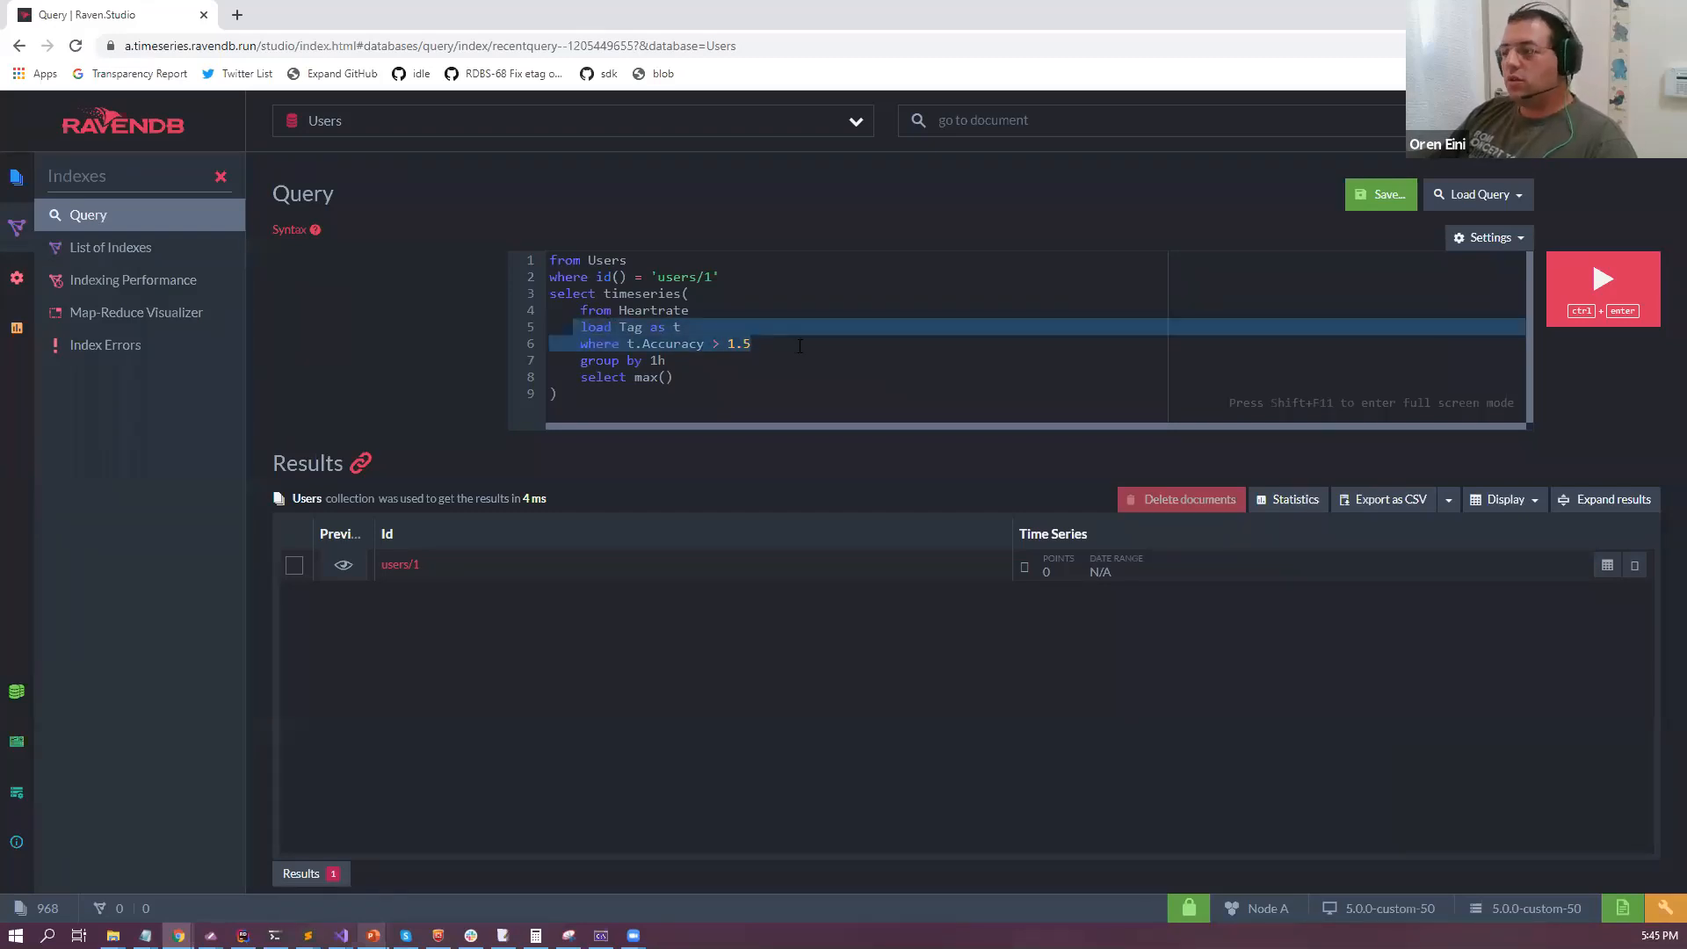
left_click(797, 346)
Delete the load Tag line and the where t.Accuracy filter line from the time series query.
left_click(743, 314)
left_click(724, 333)
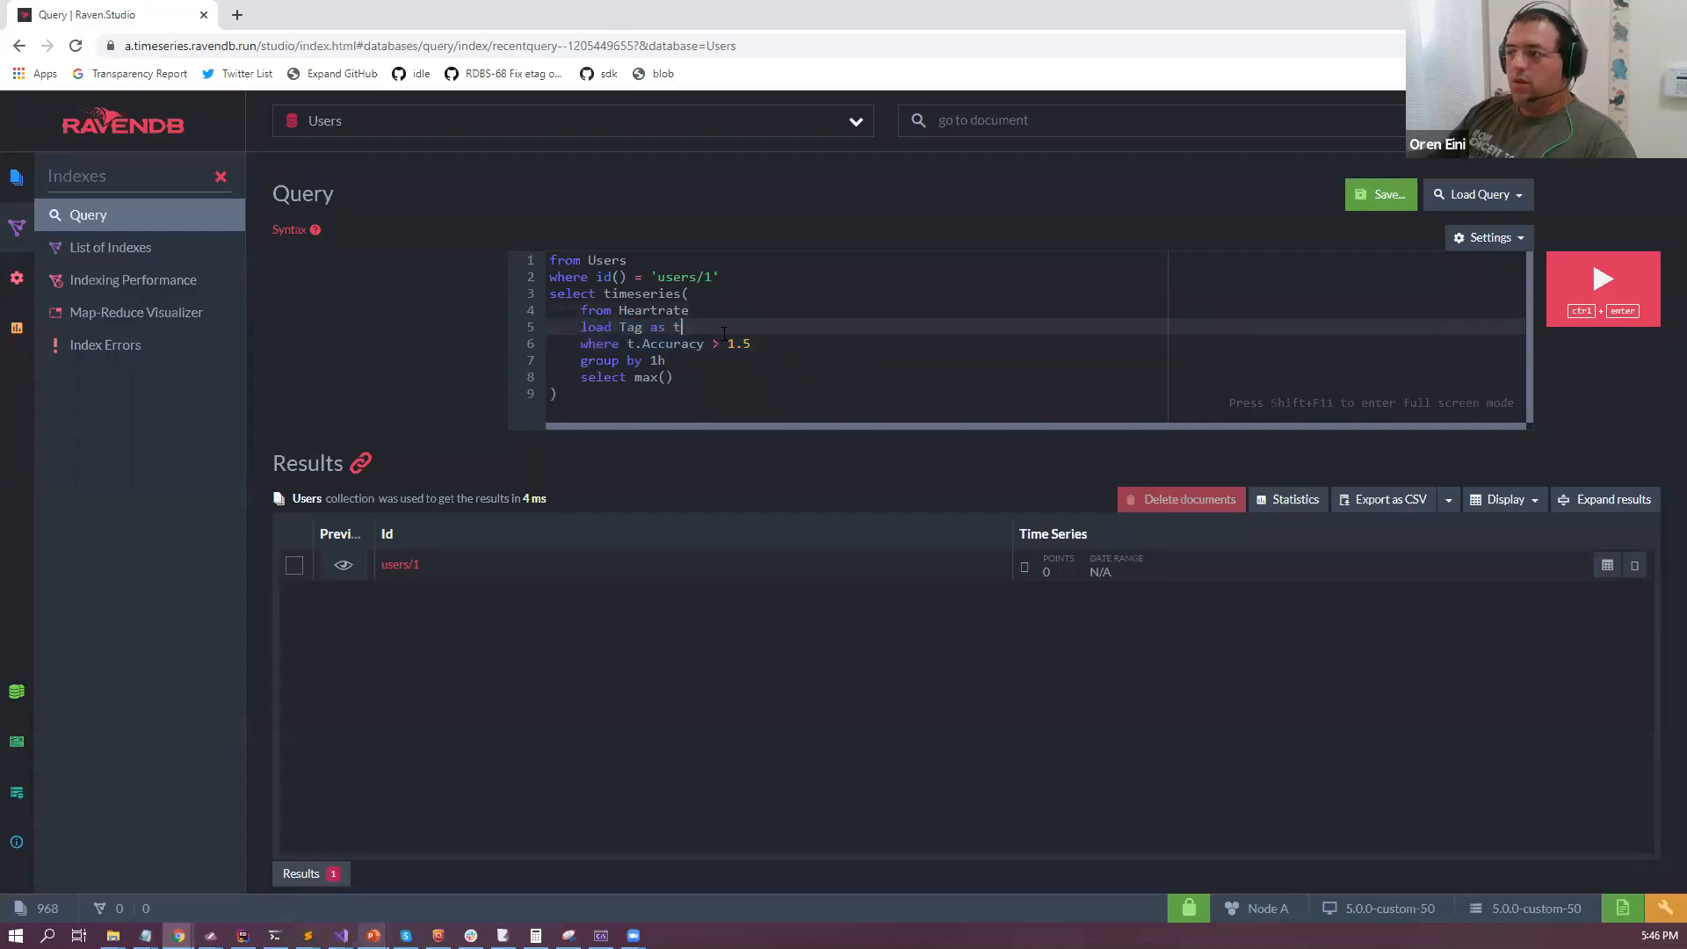
key("Delete")
key("ctrl+shift+Right")
key("Delete")
key("Home")
key("shift+End")
key("Home")
key("Home")
key("shift+End")
key("BackSpace")
key("BackSpace")
key("Down")
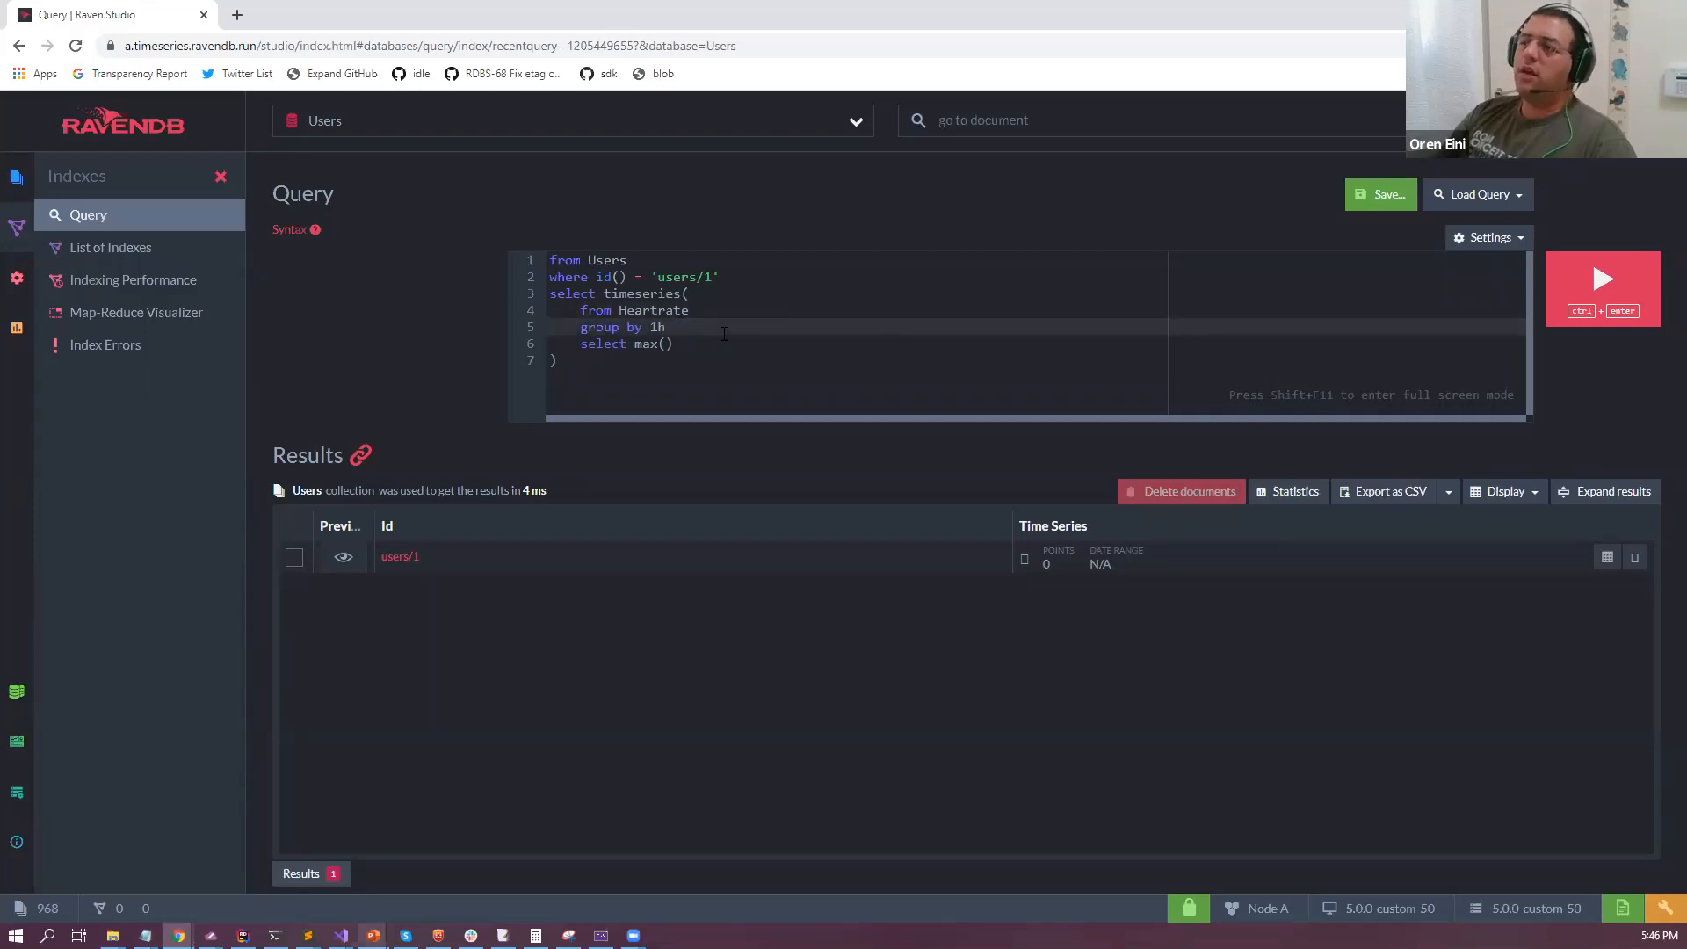
Group the time series by 15m, run the query, view its result as a graph, and return to the query.
key("ctrl+Return")
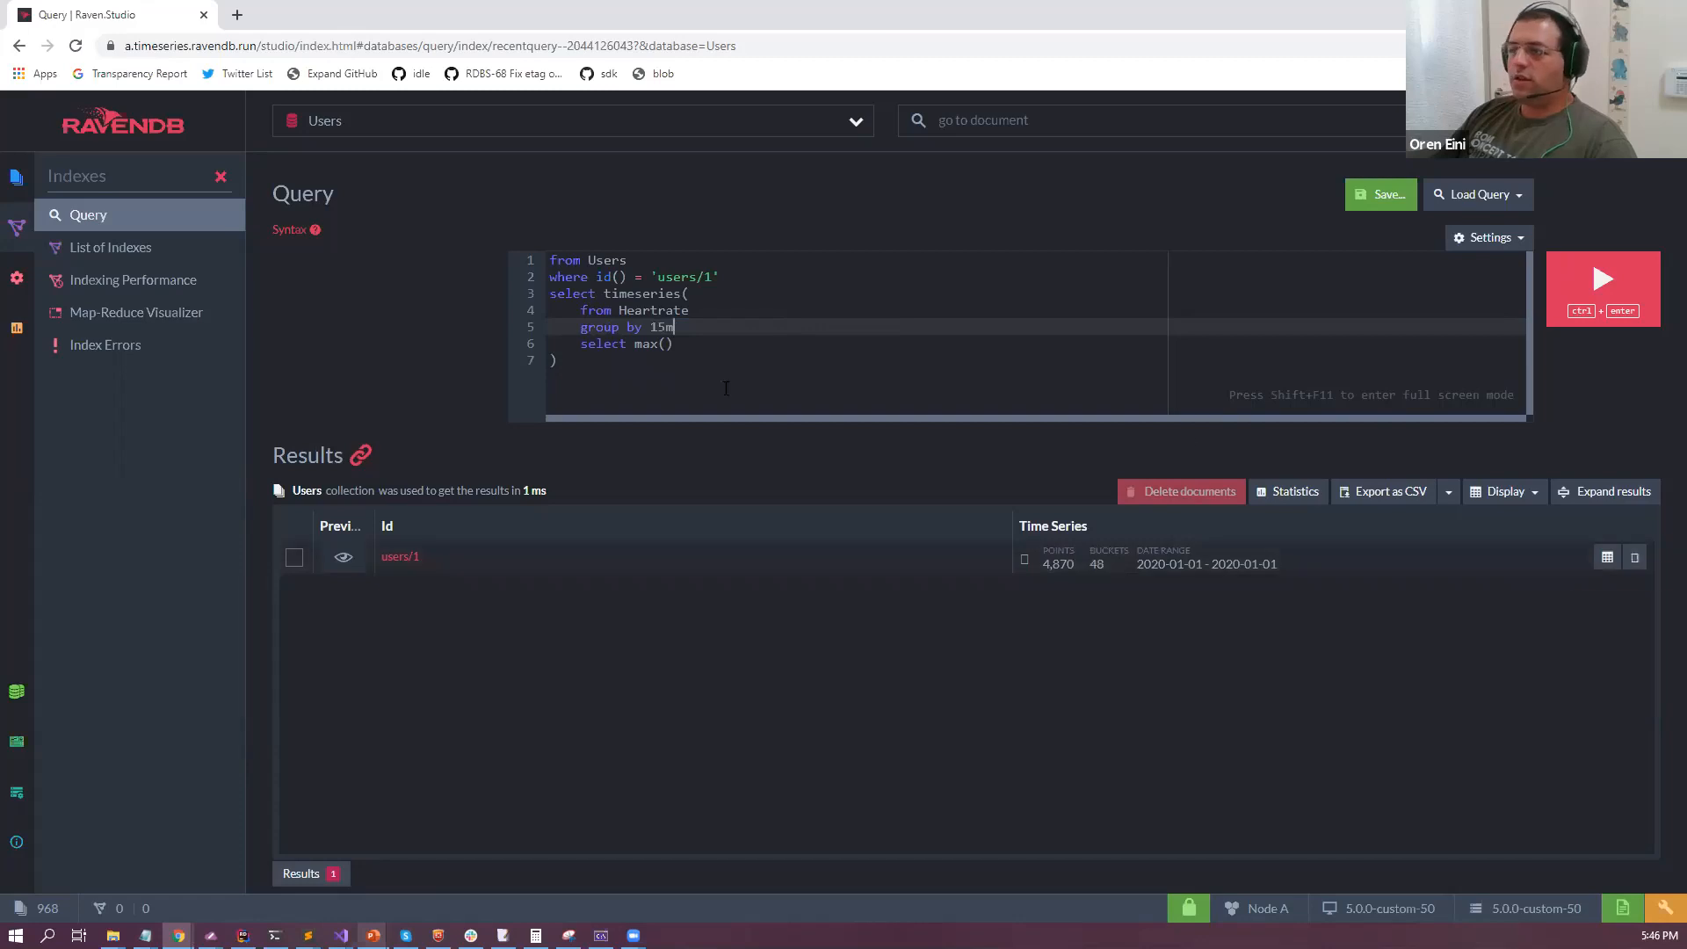
left_click(802, 315)
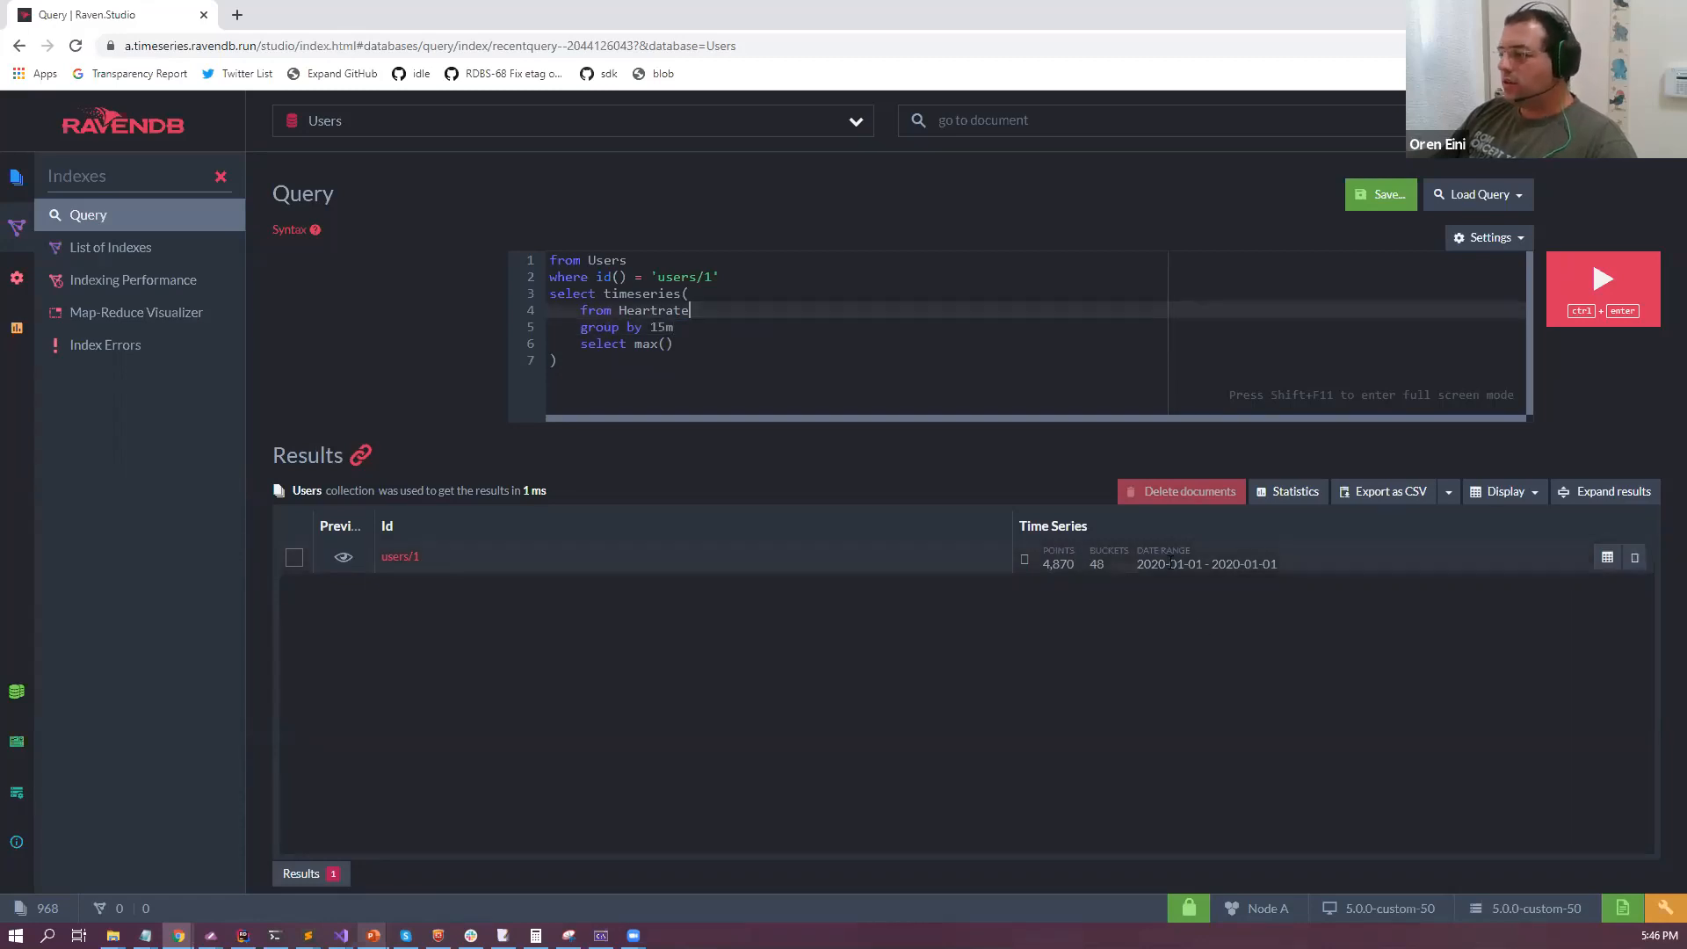
left_click(1634, 557)
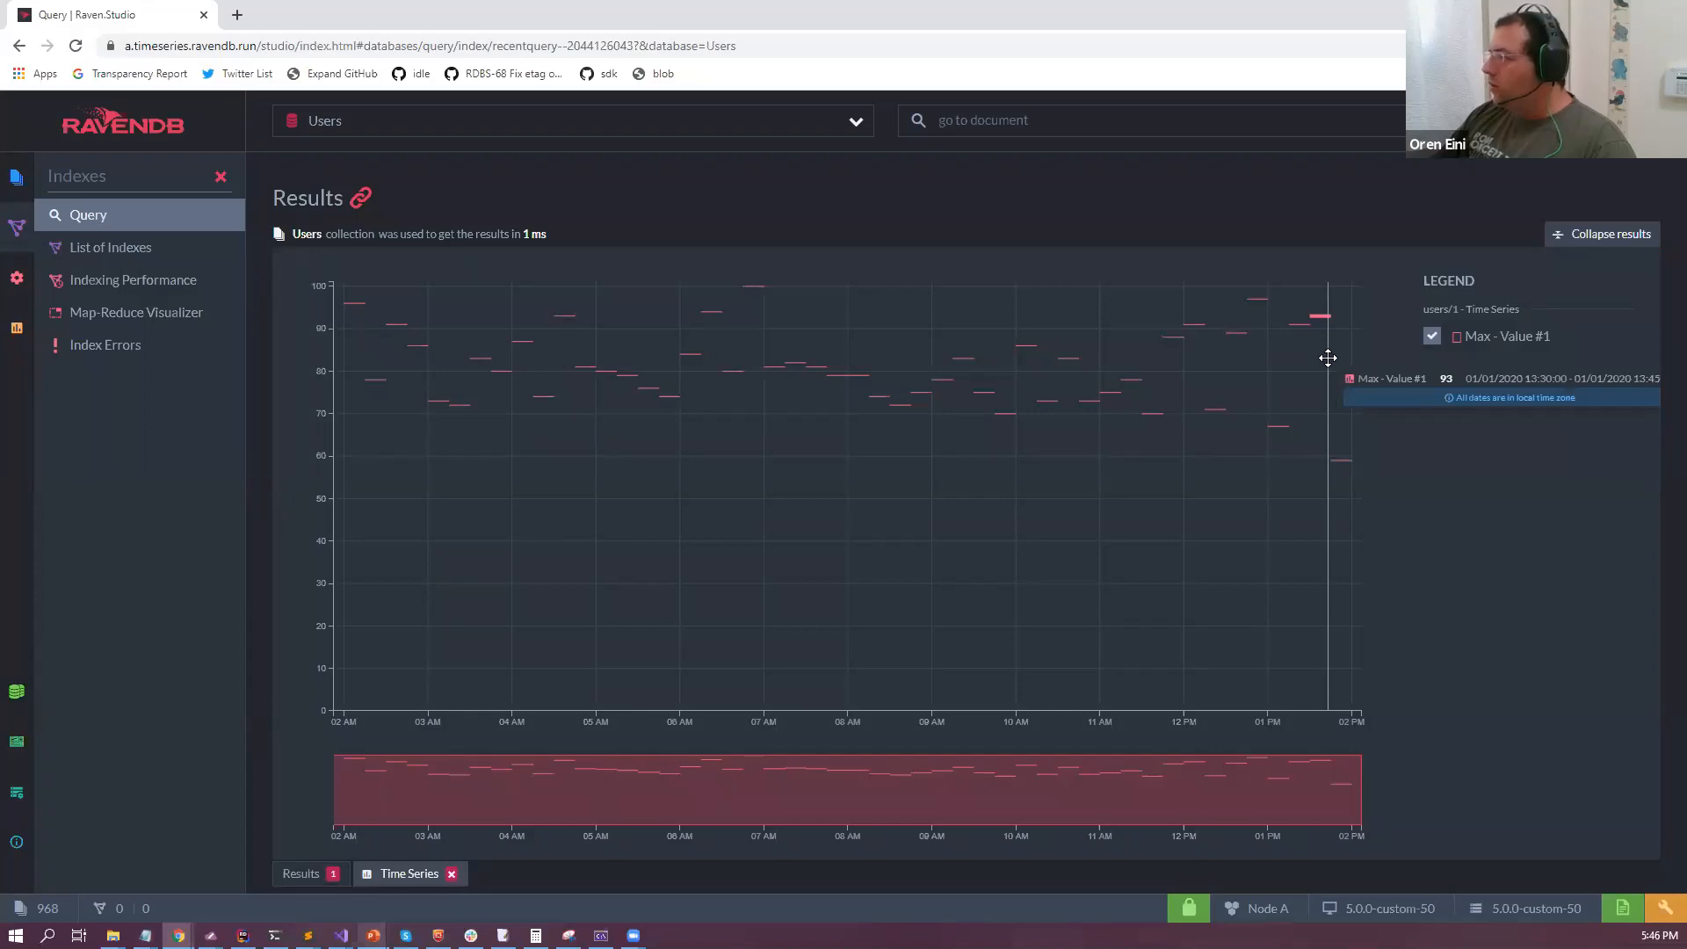
left_click(325, 873)
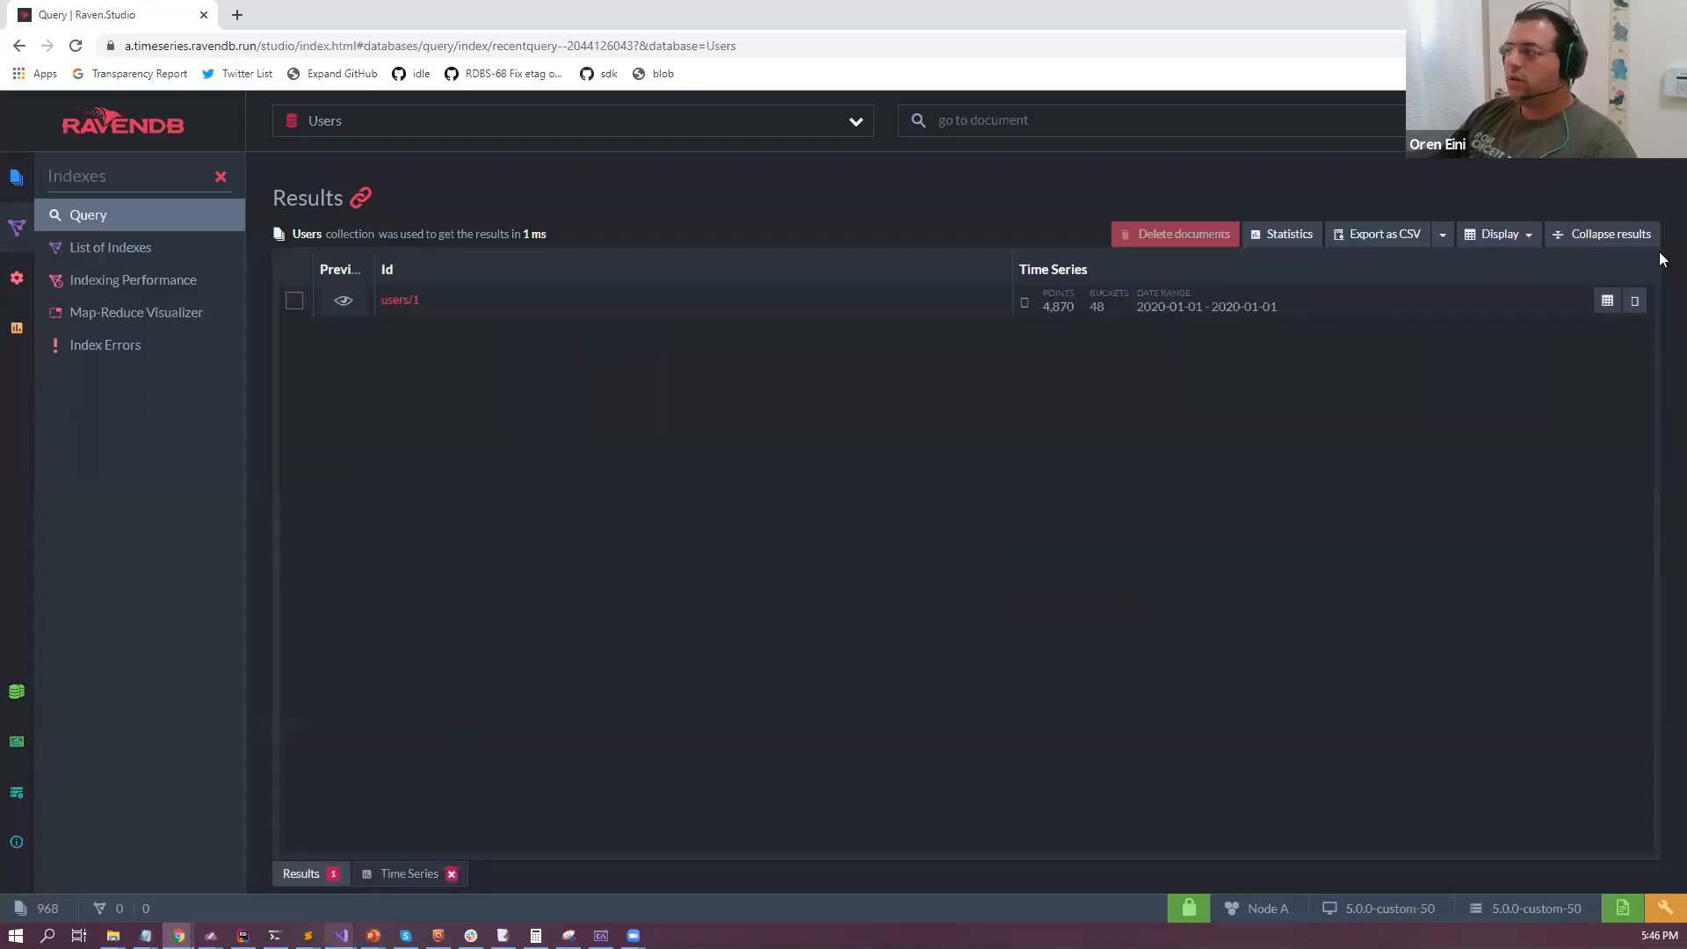
left_click(1609, 242)
Limit the Heartrate series to between '2020-01-01T00:00:00' and '2020-01-01T09:00:00', and run the query.
double_click(1178, 564)
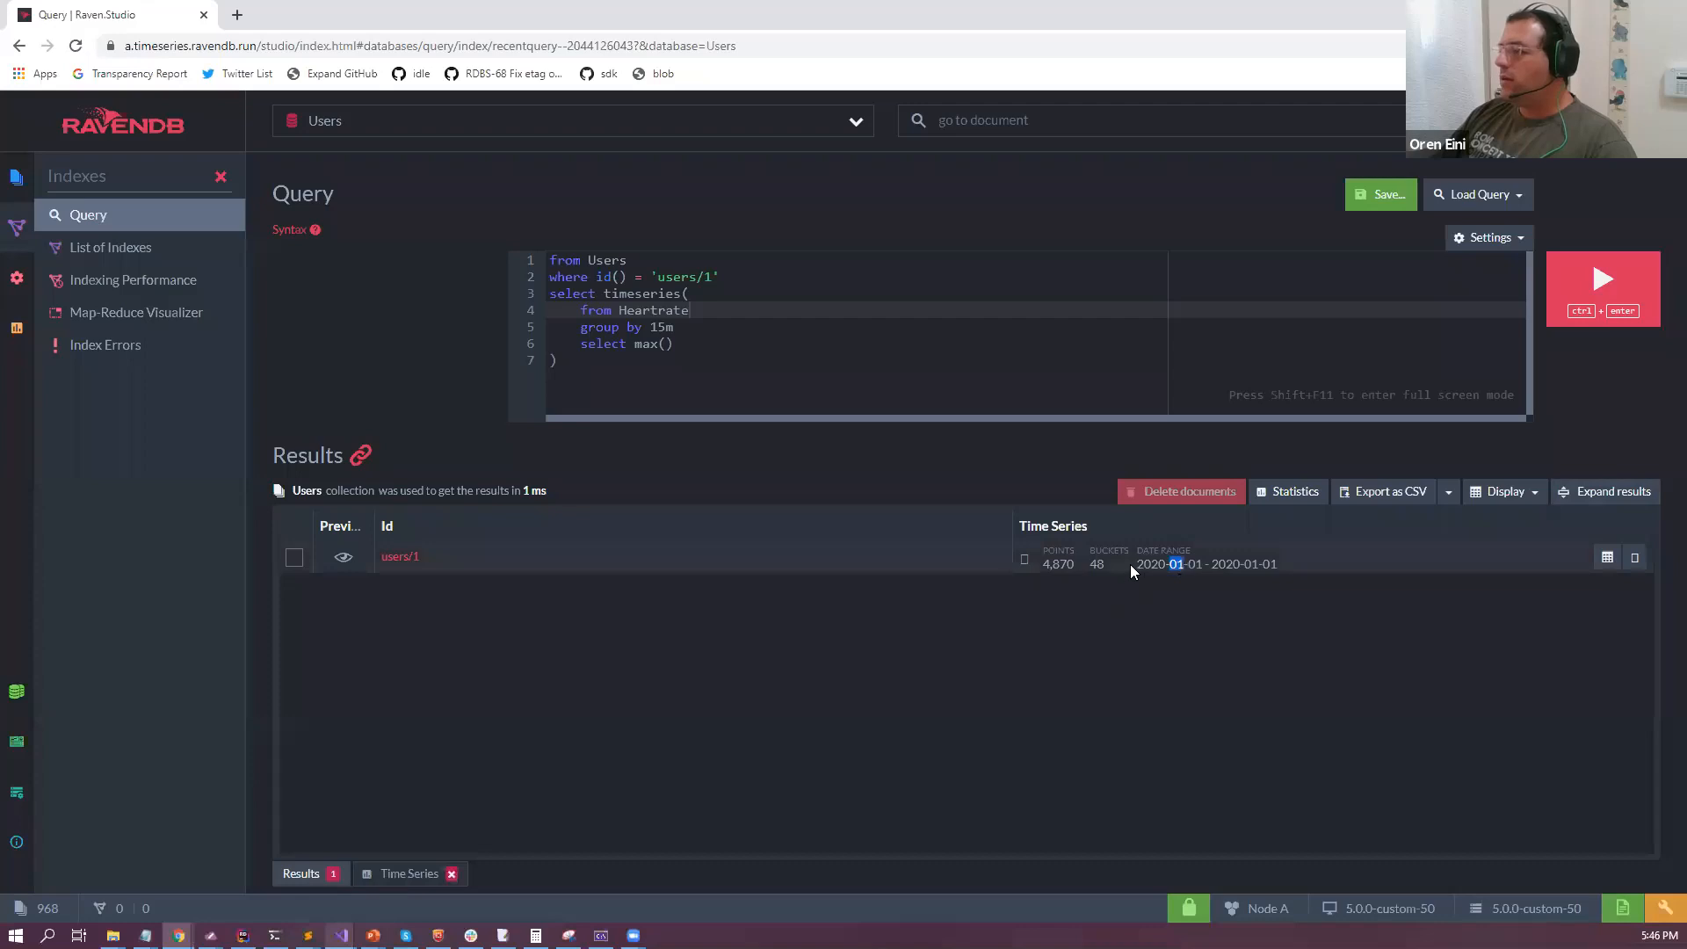
left_click(810, 308)
type("betwnee")
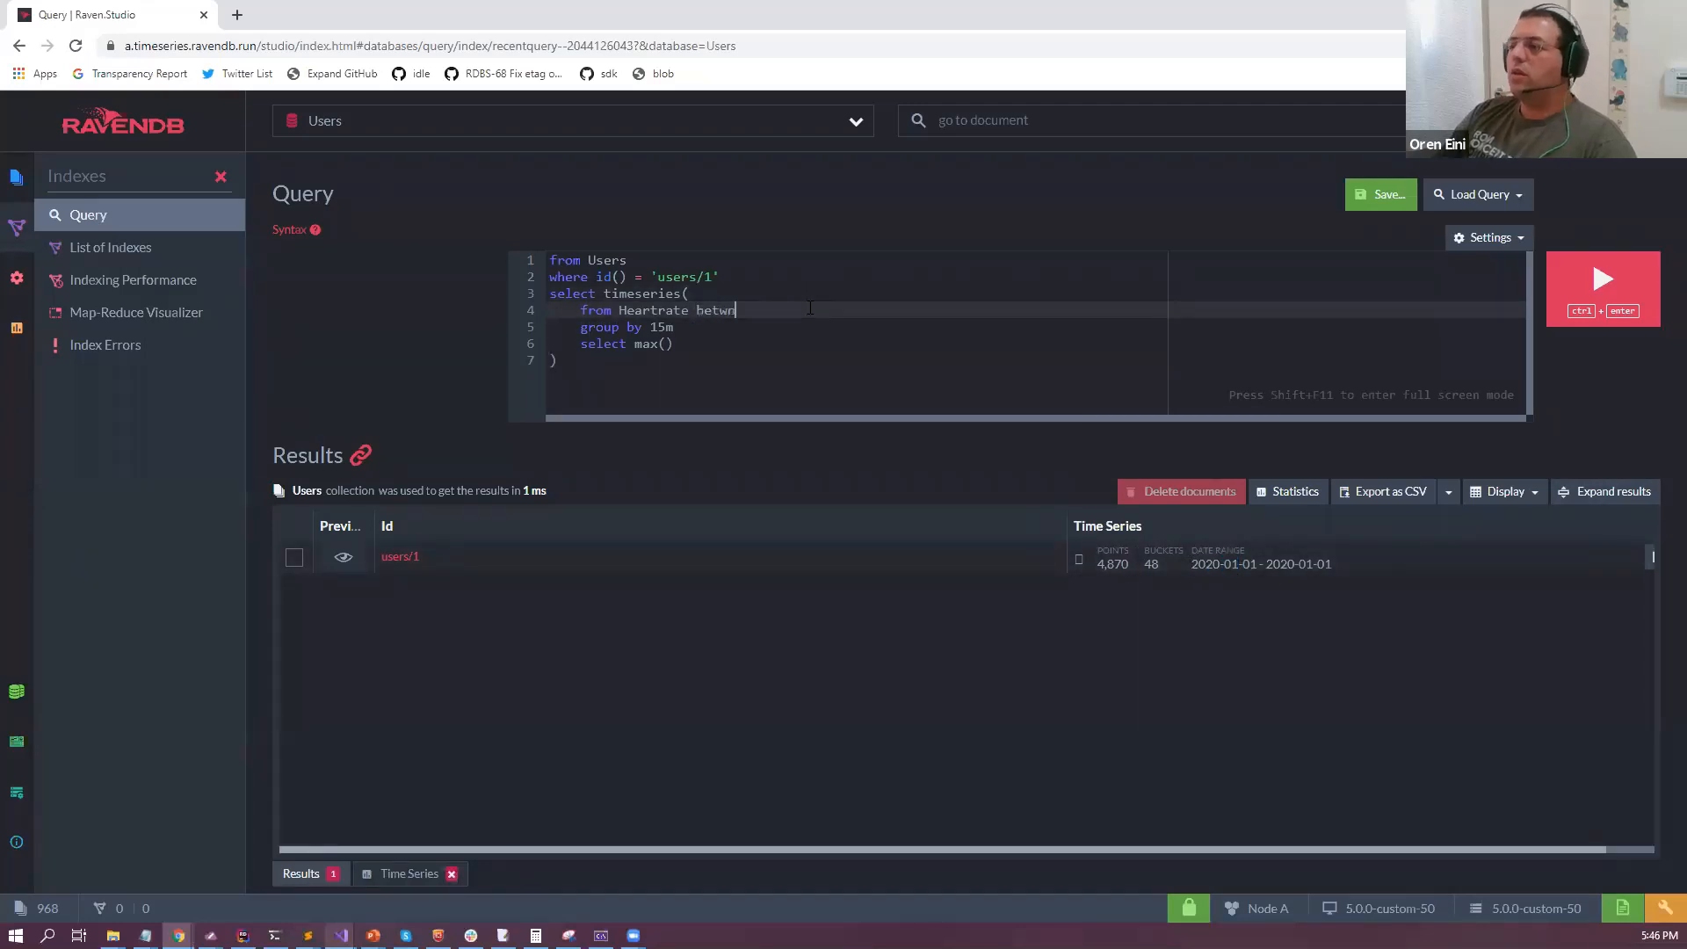
key("BackSpace")
key("BackSpace")
key("BackSpace")
key("BackSpace")
type("w")
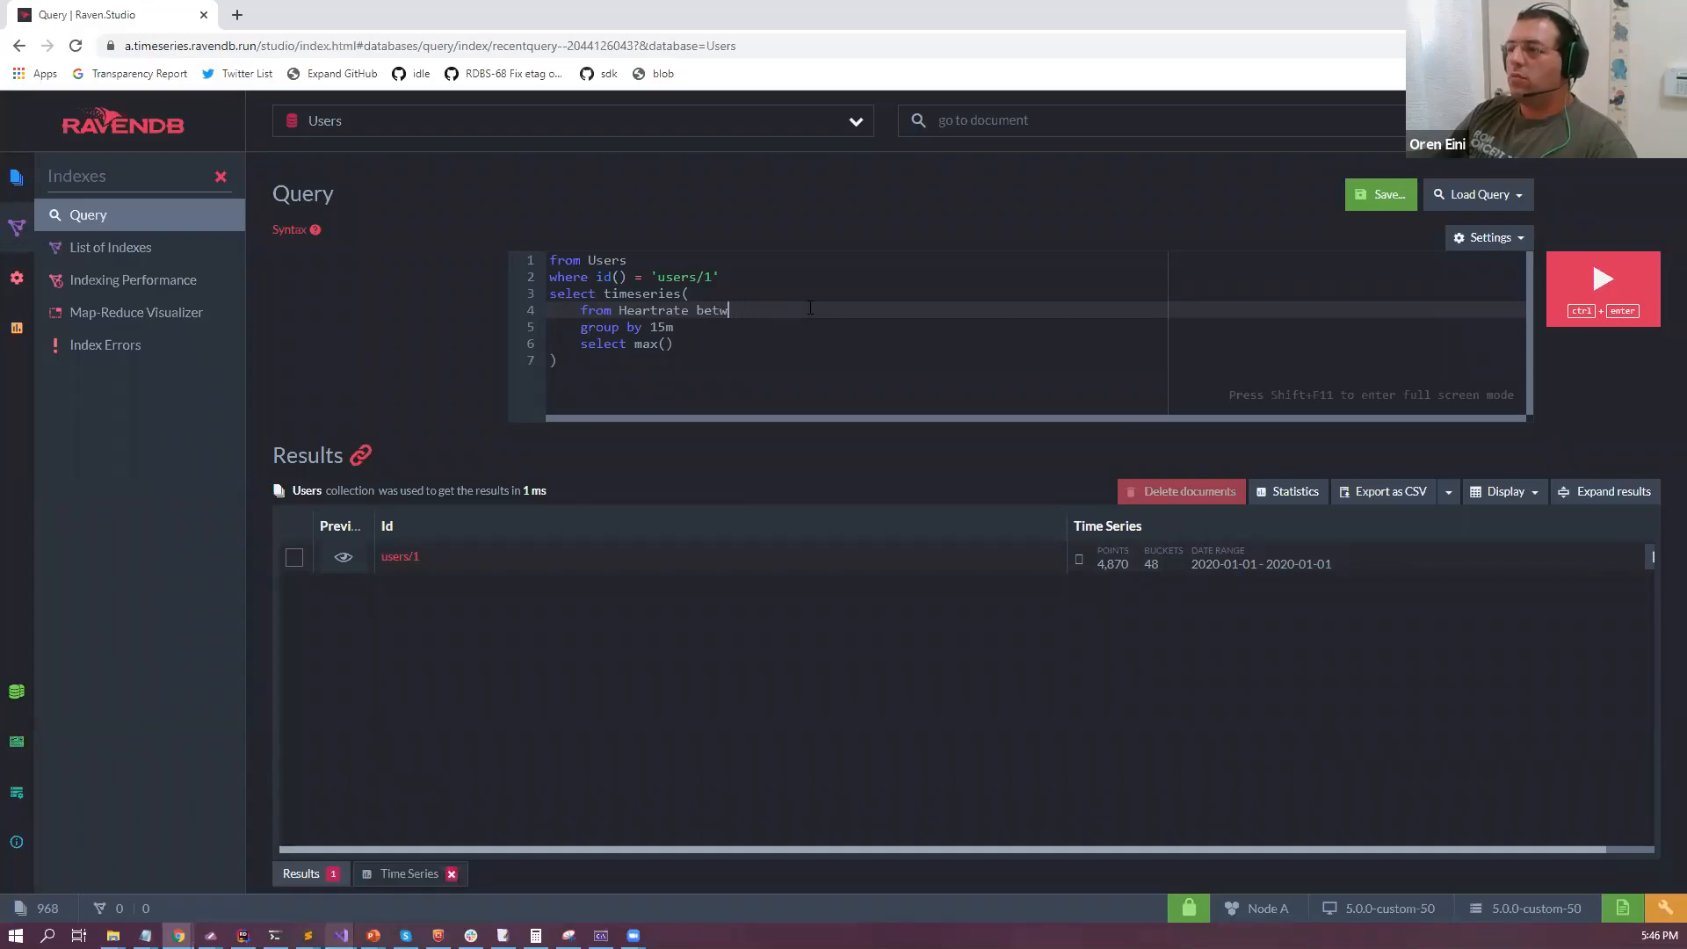
type("een '201")
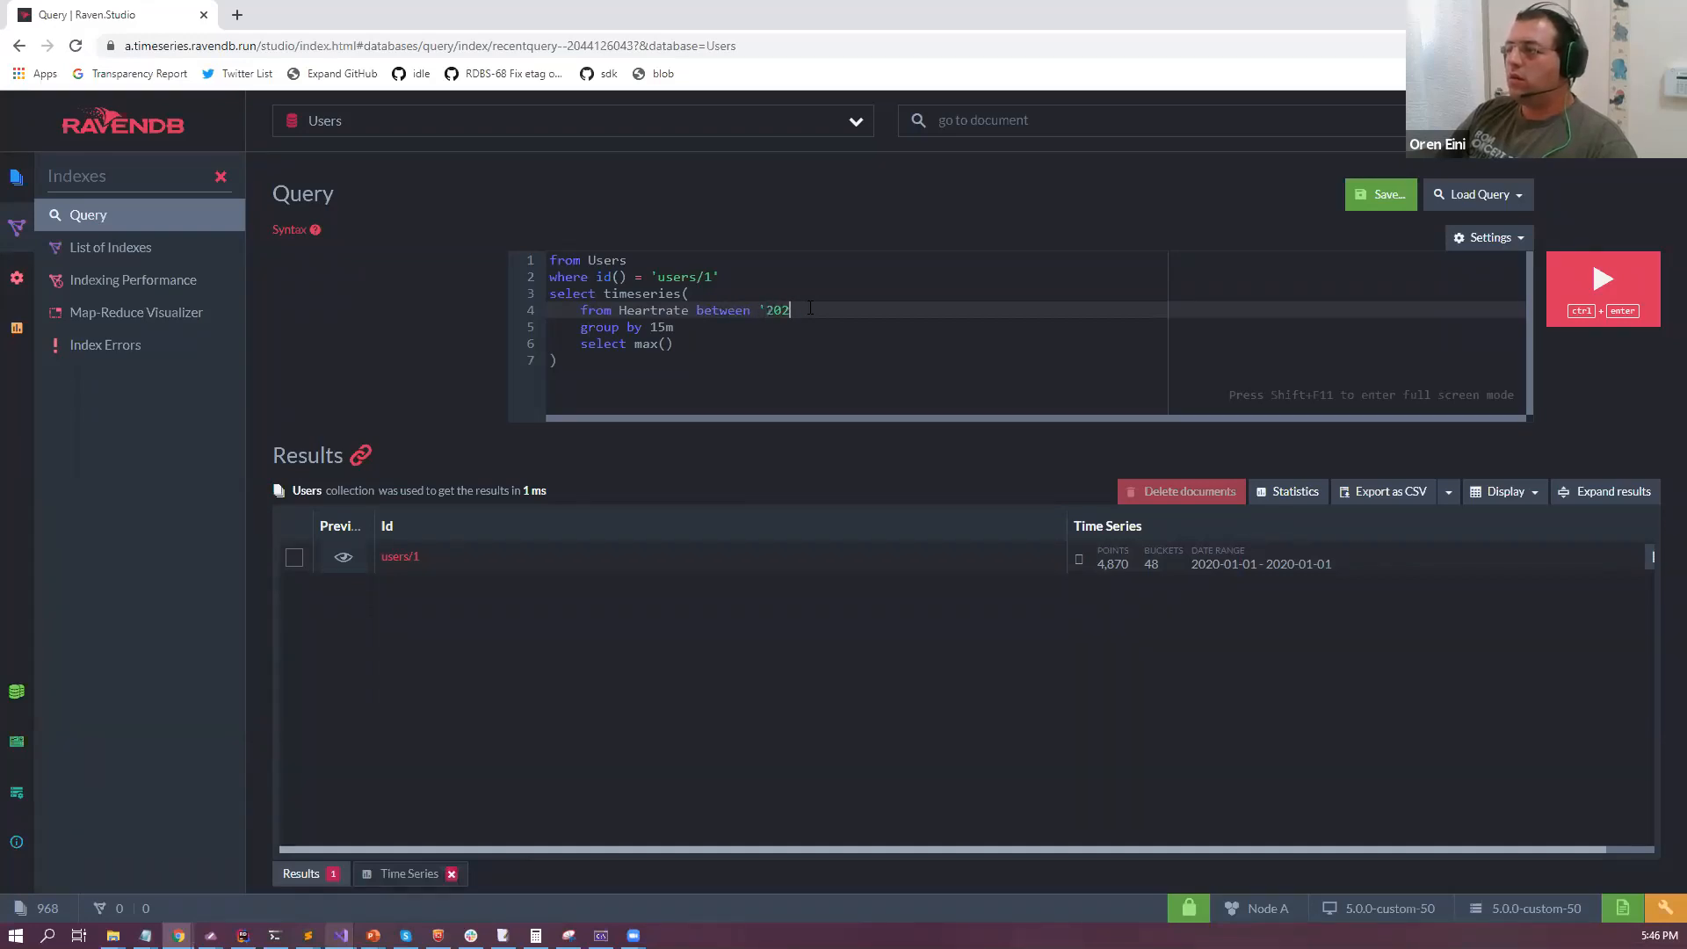
type("0-01-01T00:00:00")
type(" and '2020")
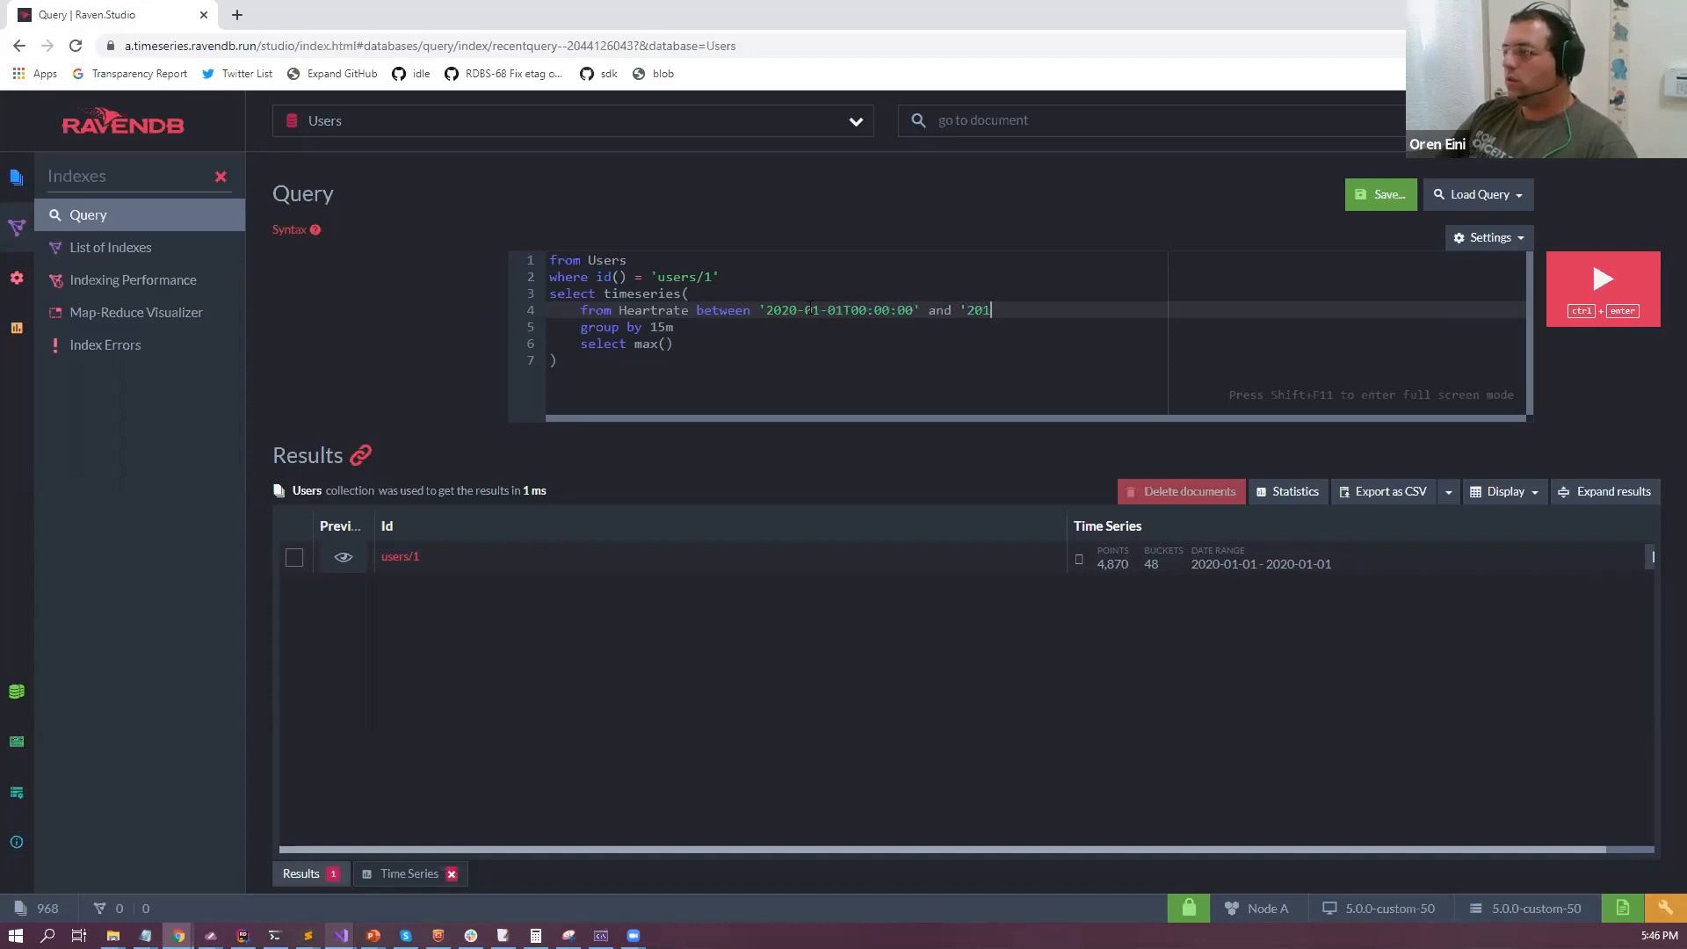
type("-01-01T")
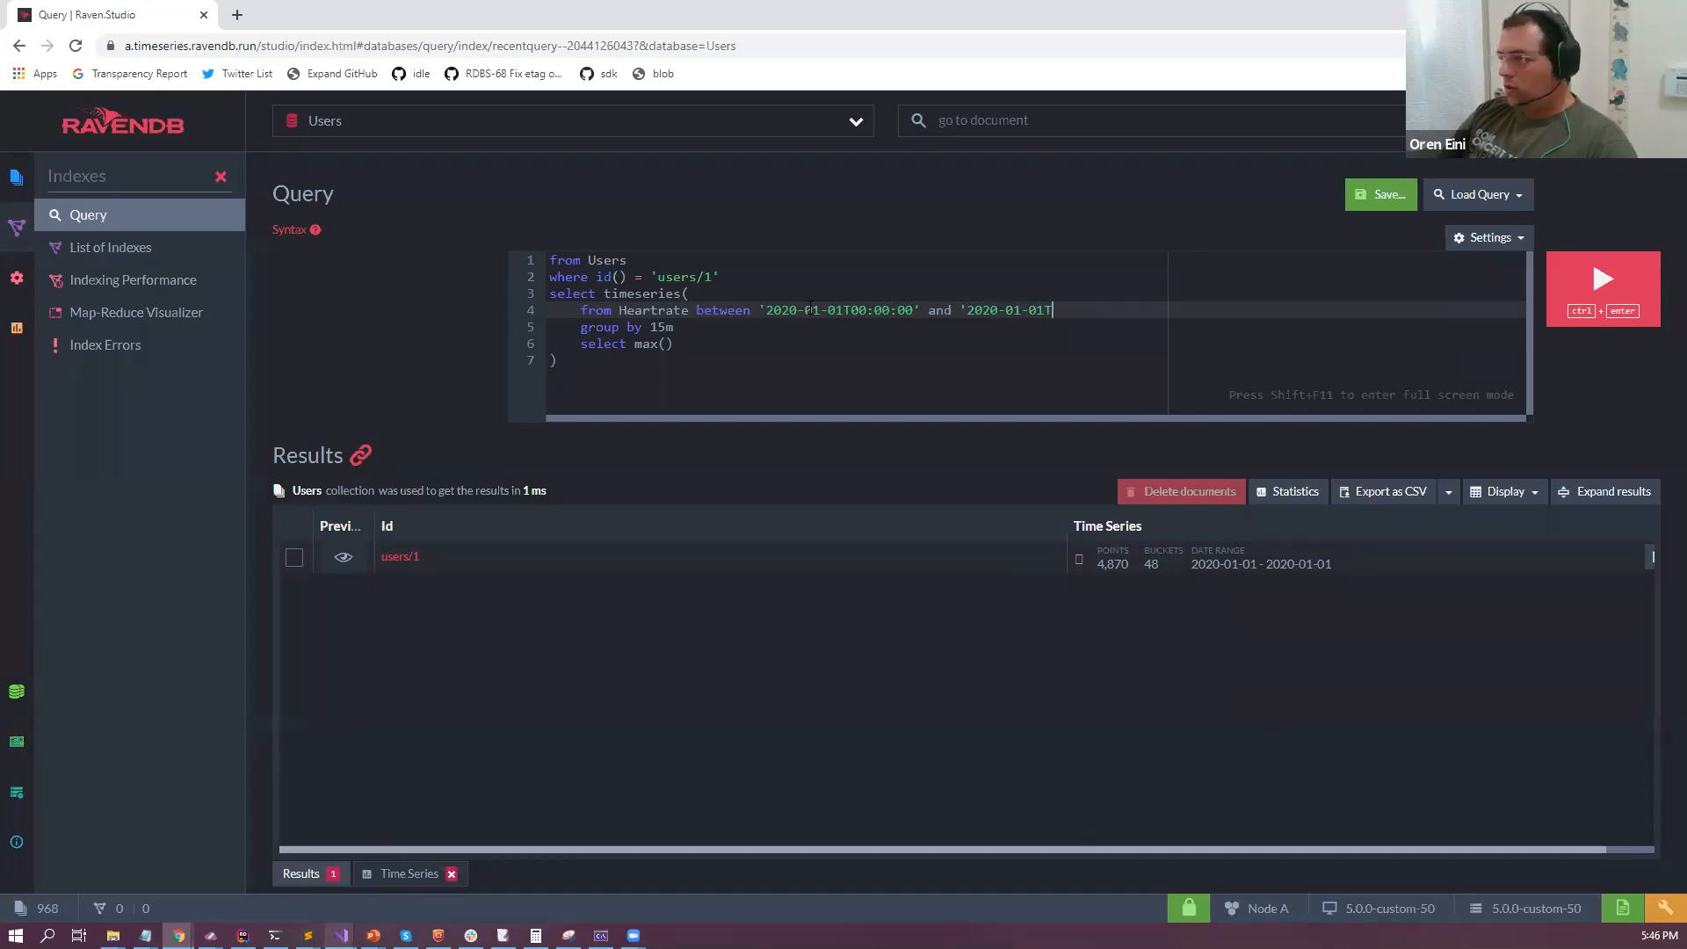
type("09:00:00")
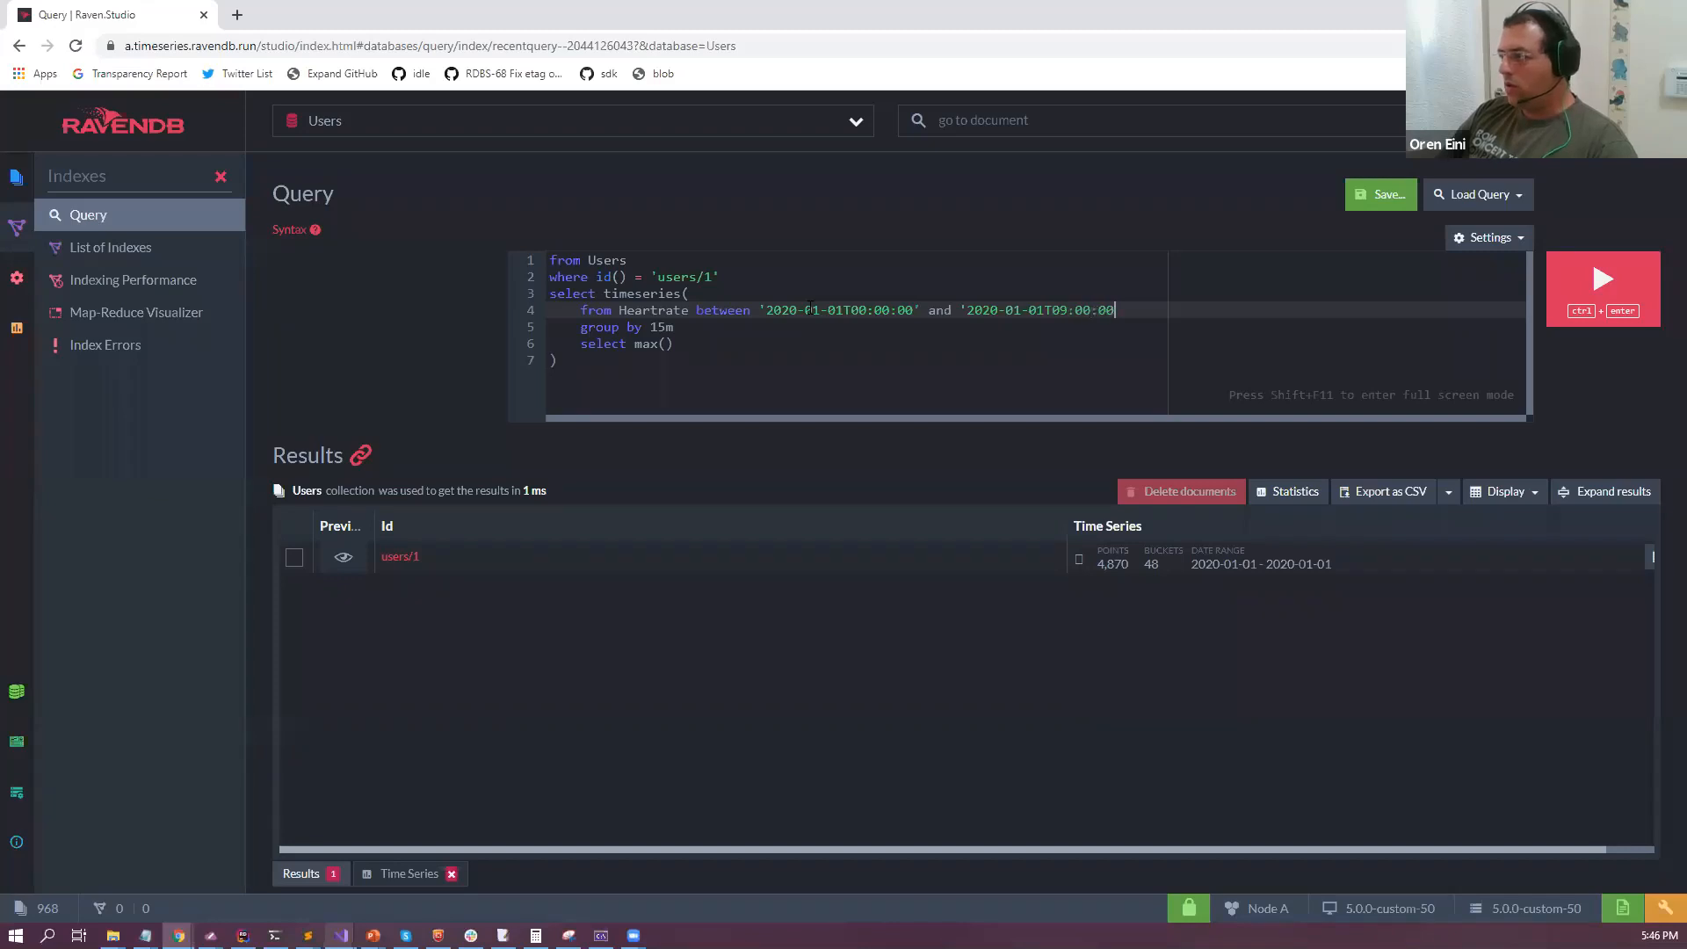
key("ctrl+Return")
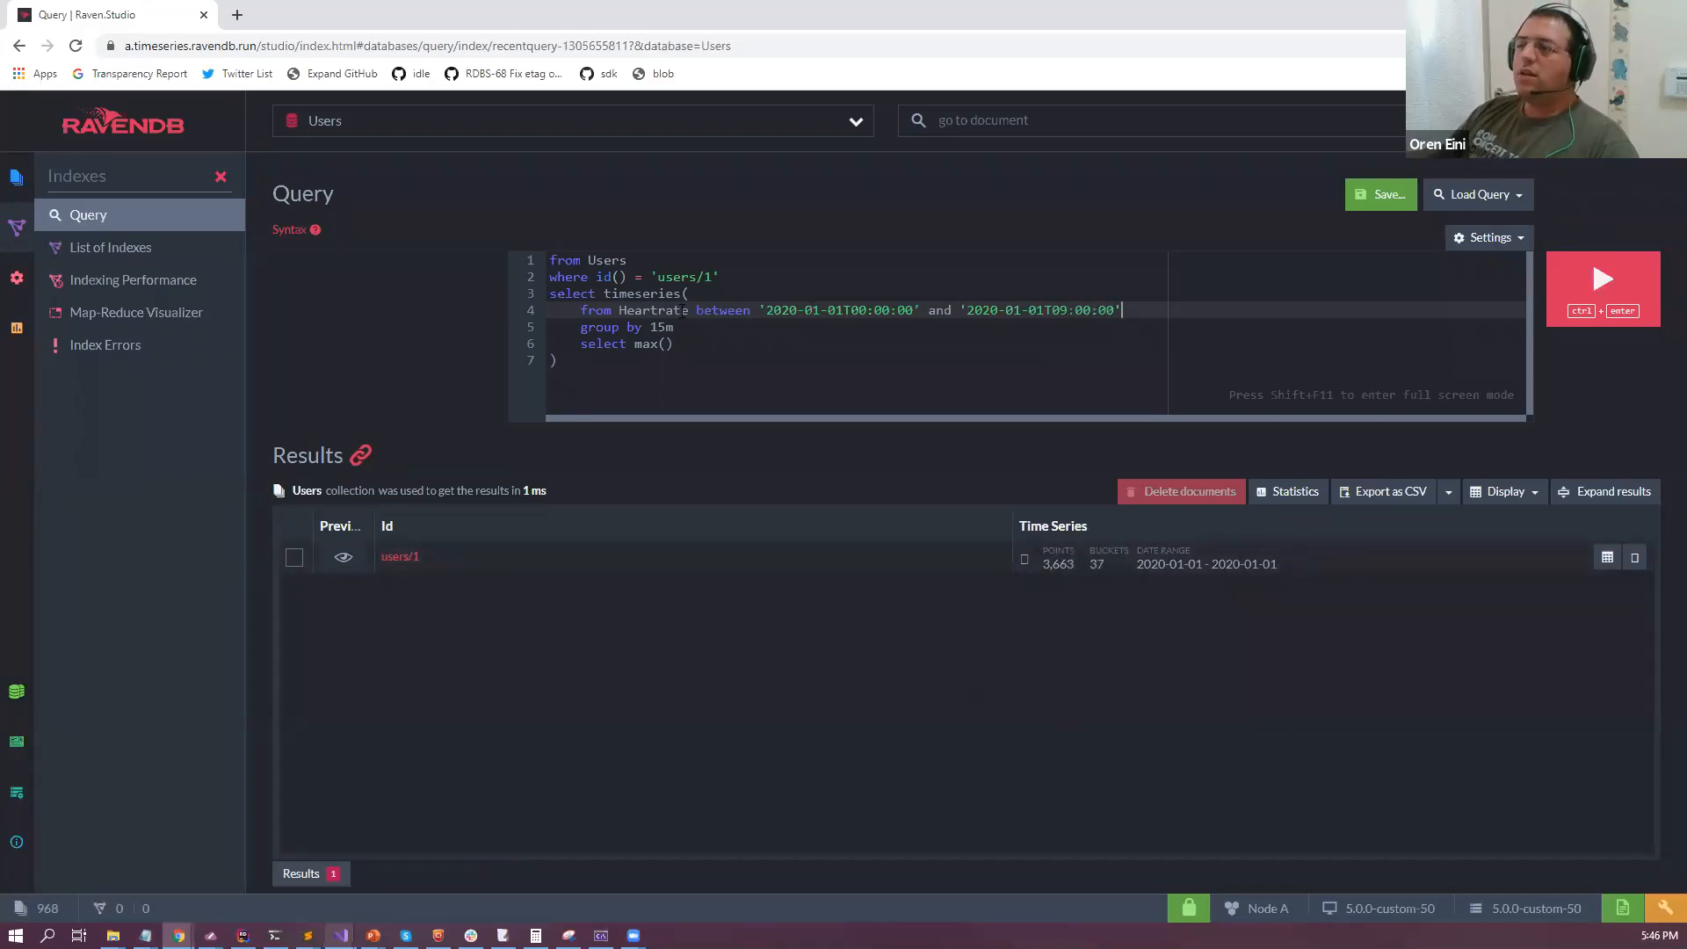
Change the time series grouping to 1m and rerun the query.
left_click(1234, 306, "shift")
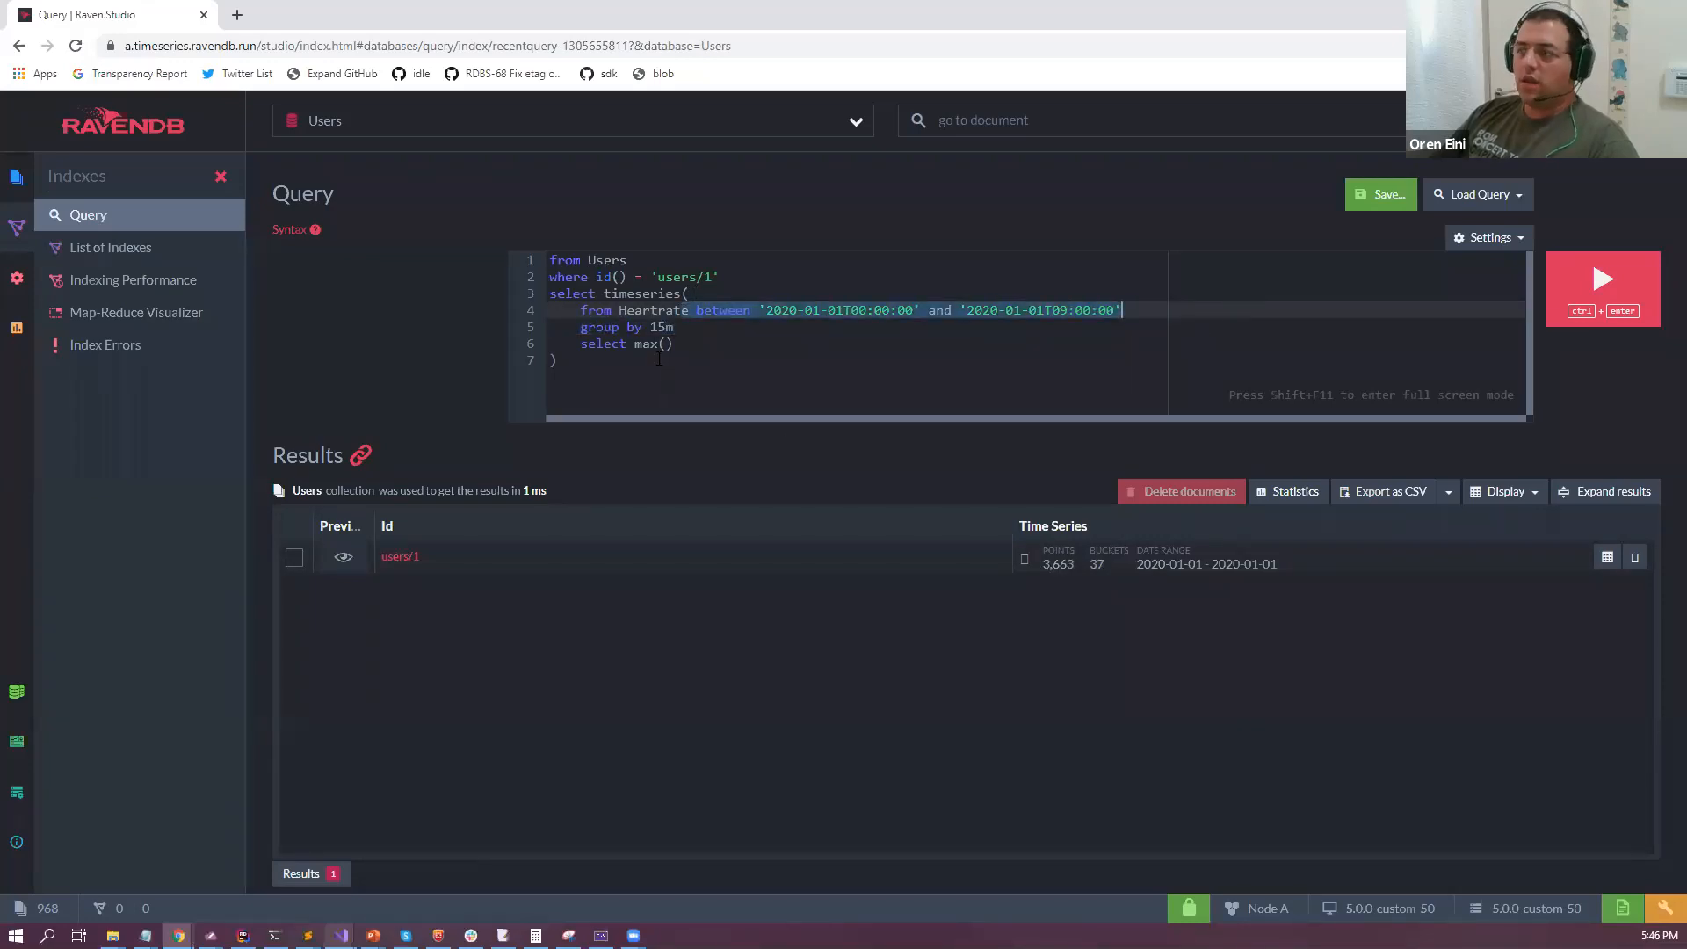
left_click(667, 327)
key("ctrl+Return")
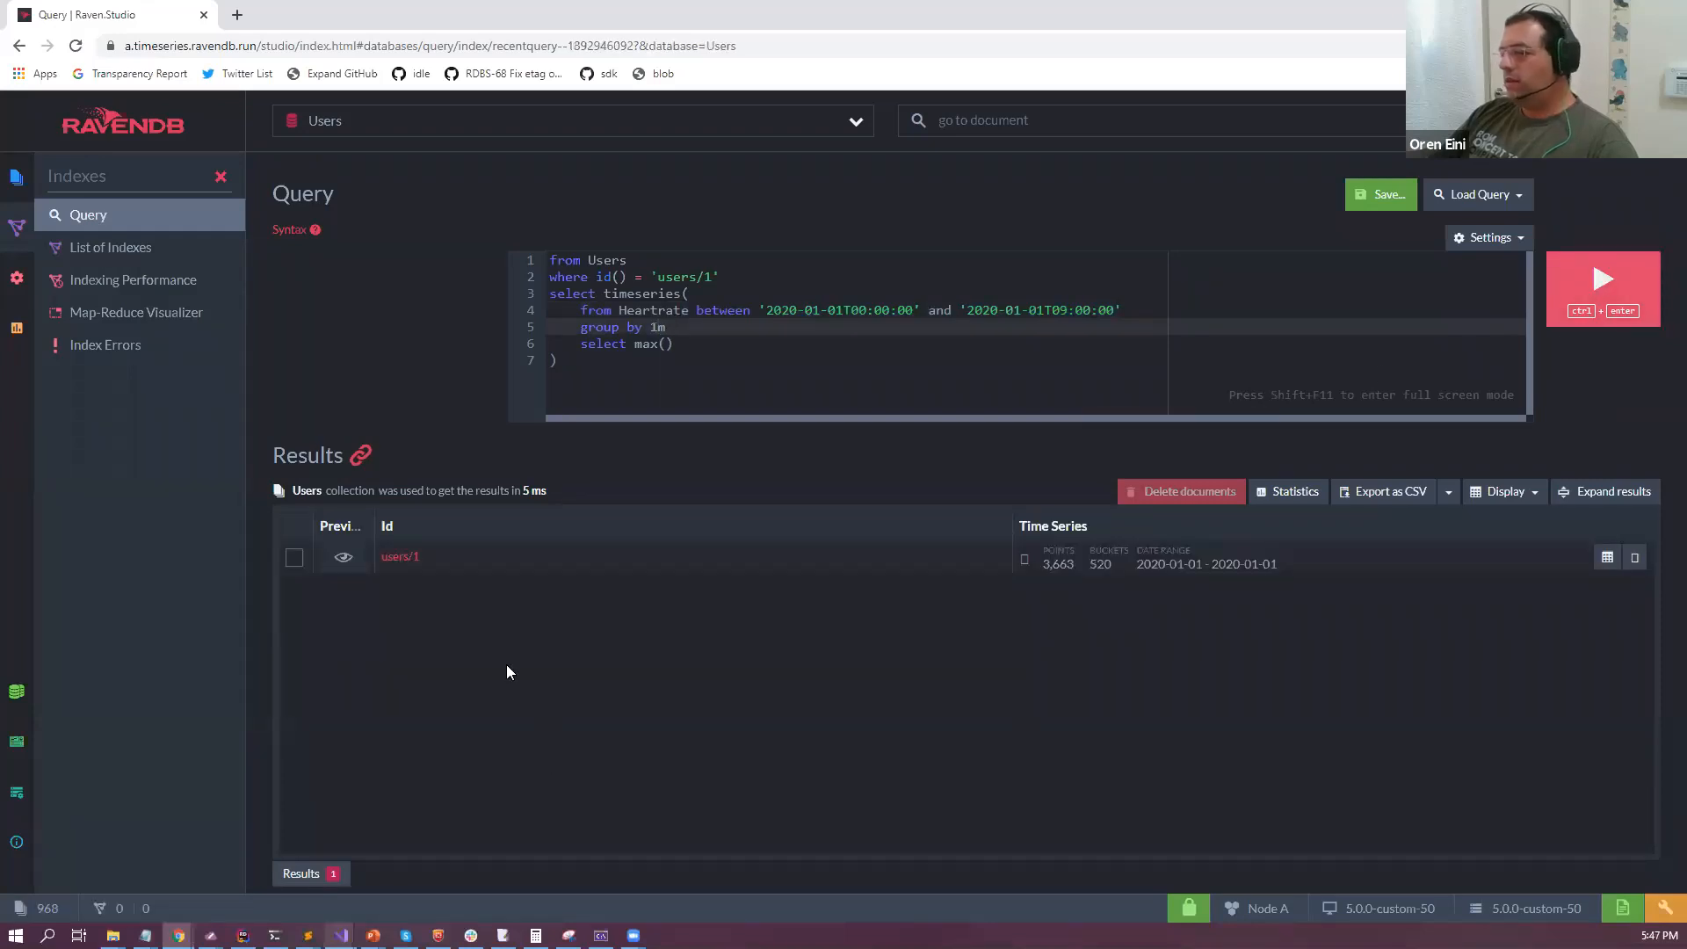
Examine the one-minute maximum values of users/1 as a graph, and return to the query text.
left_click(1634, 558)
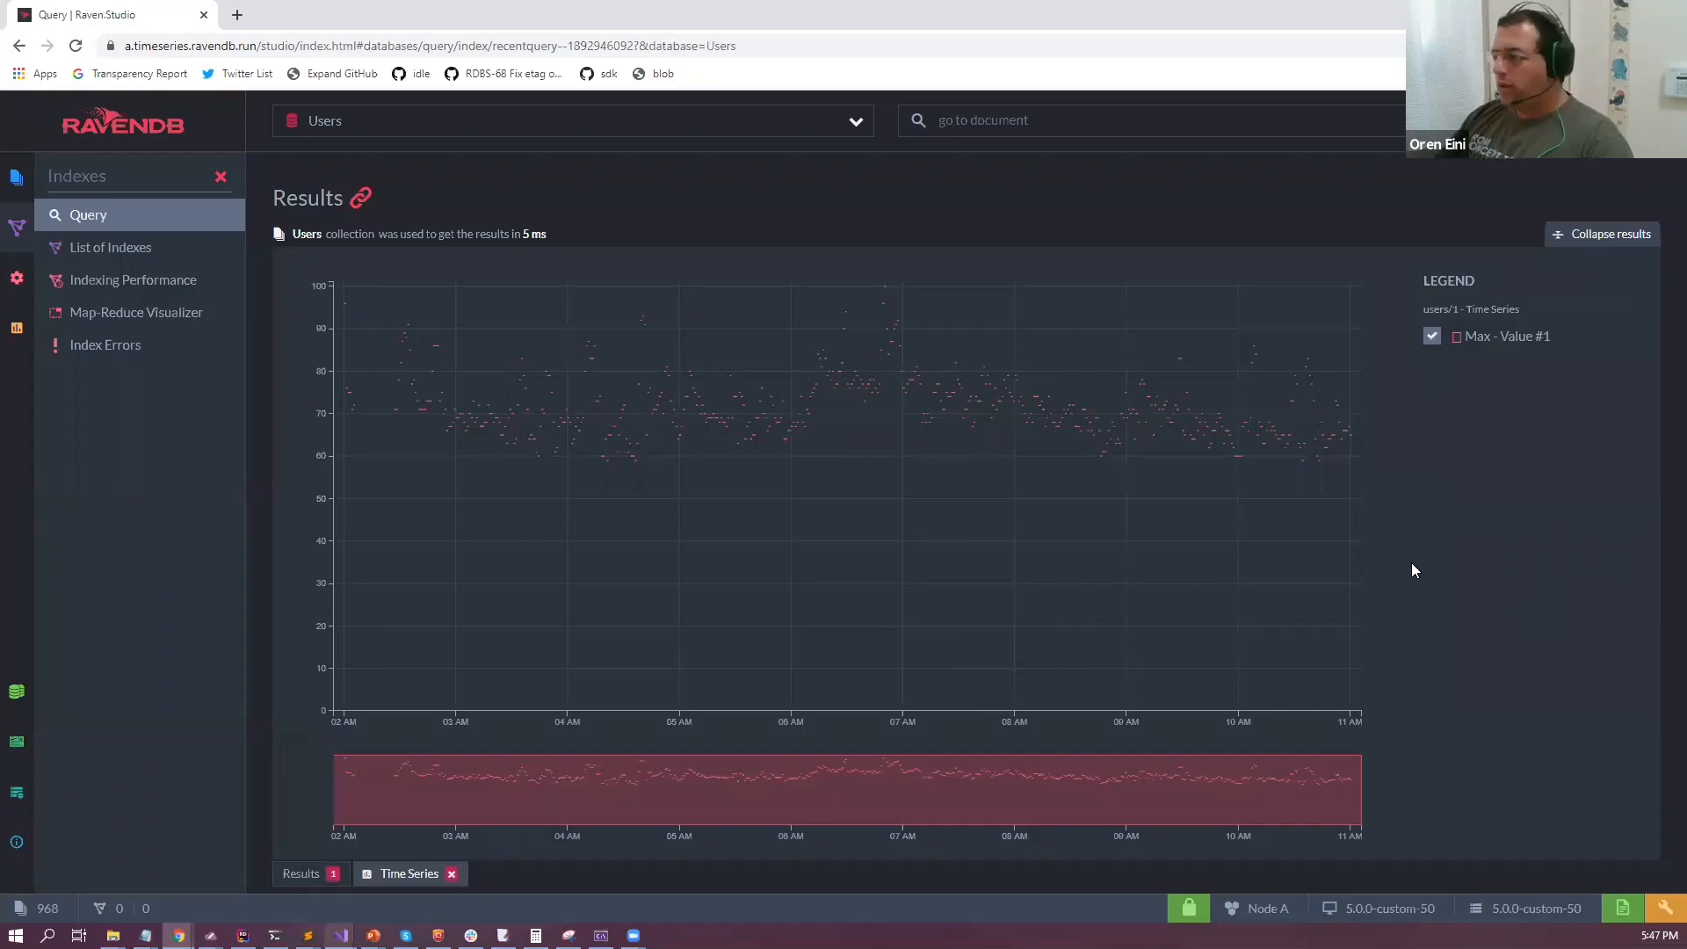
left_click(450, 874)
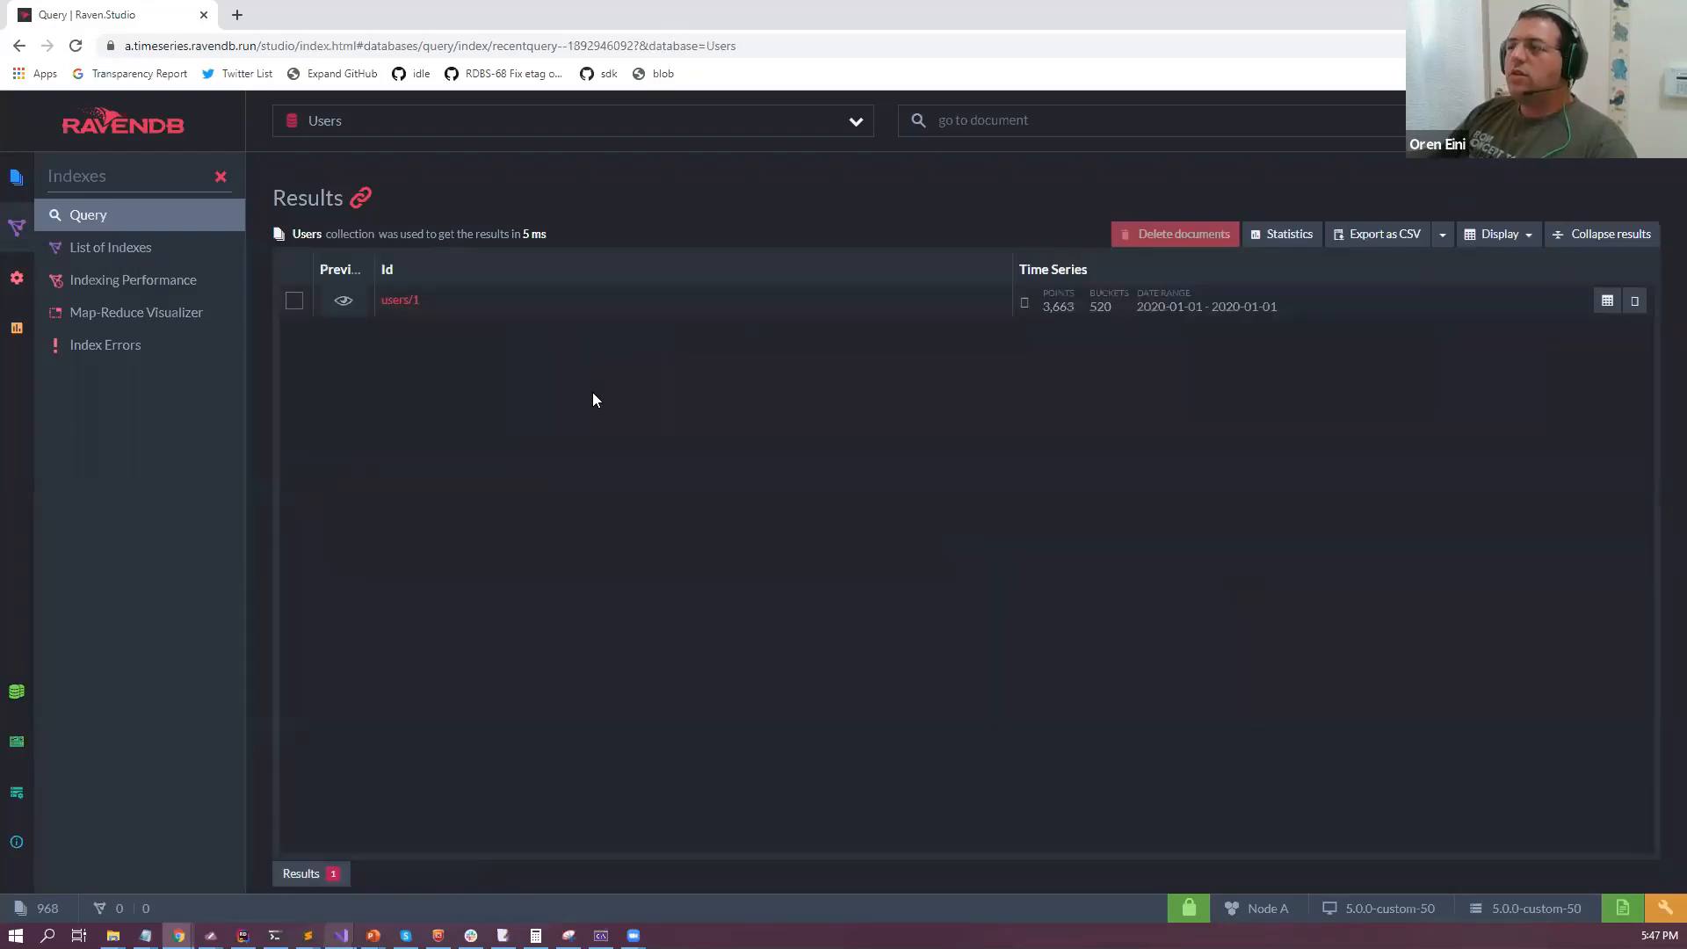
left_click(1634, 300)
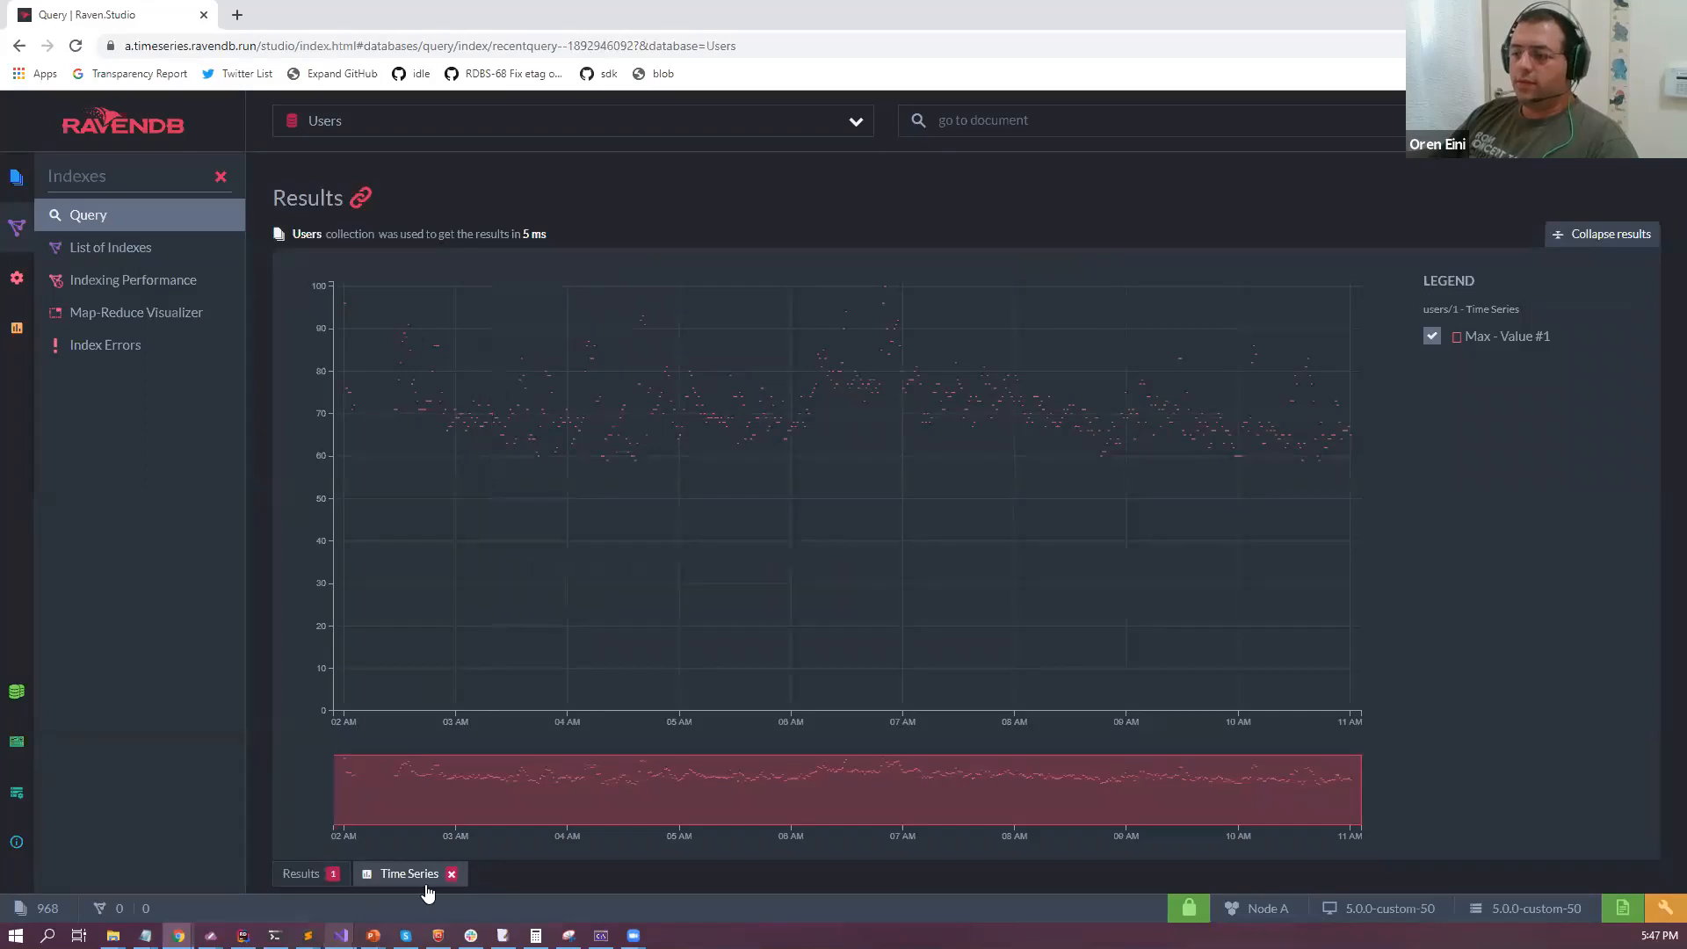
left_click(303, 874)
left_click(1612, 244)
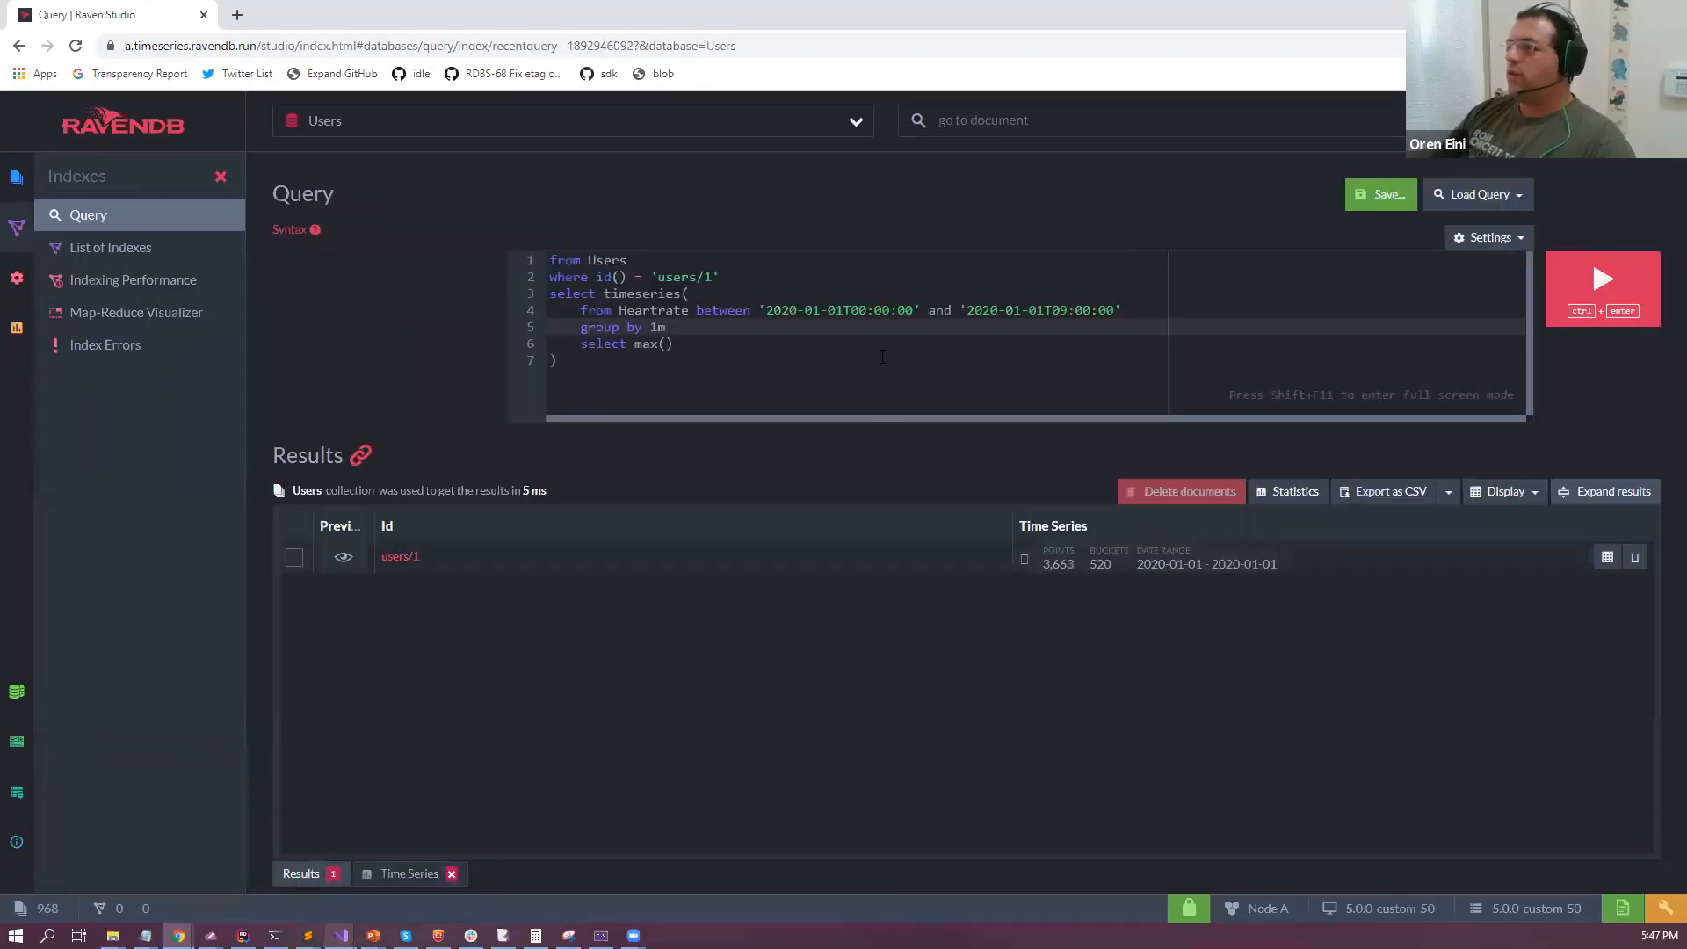
Add the line offset '02:00' below select max() in the time series query and run it.
left_click_drag(1311, 316, 1156, 375)
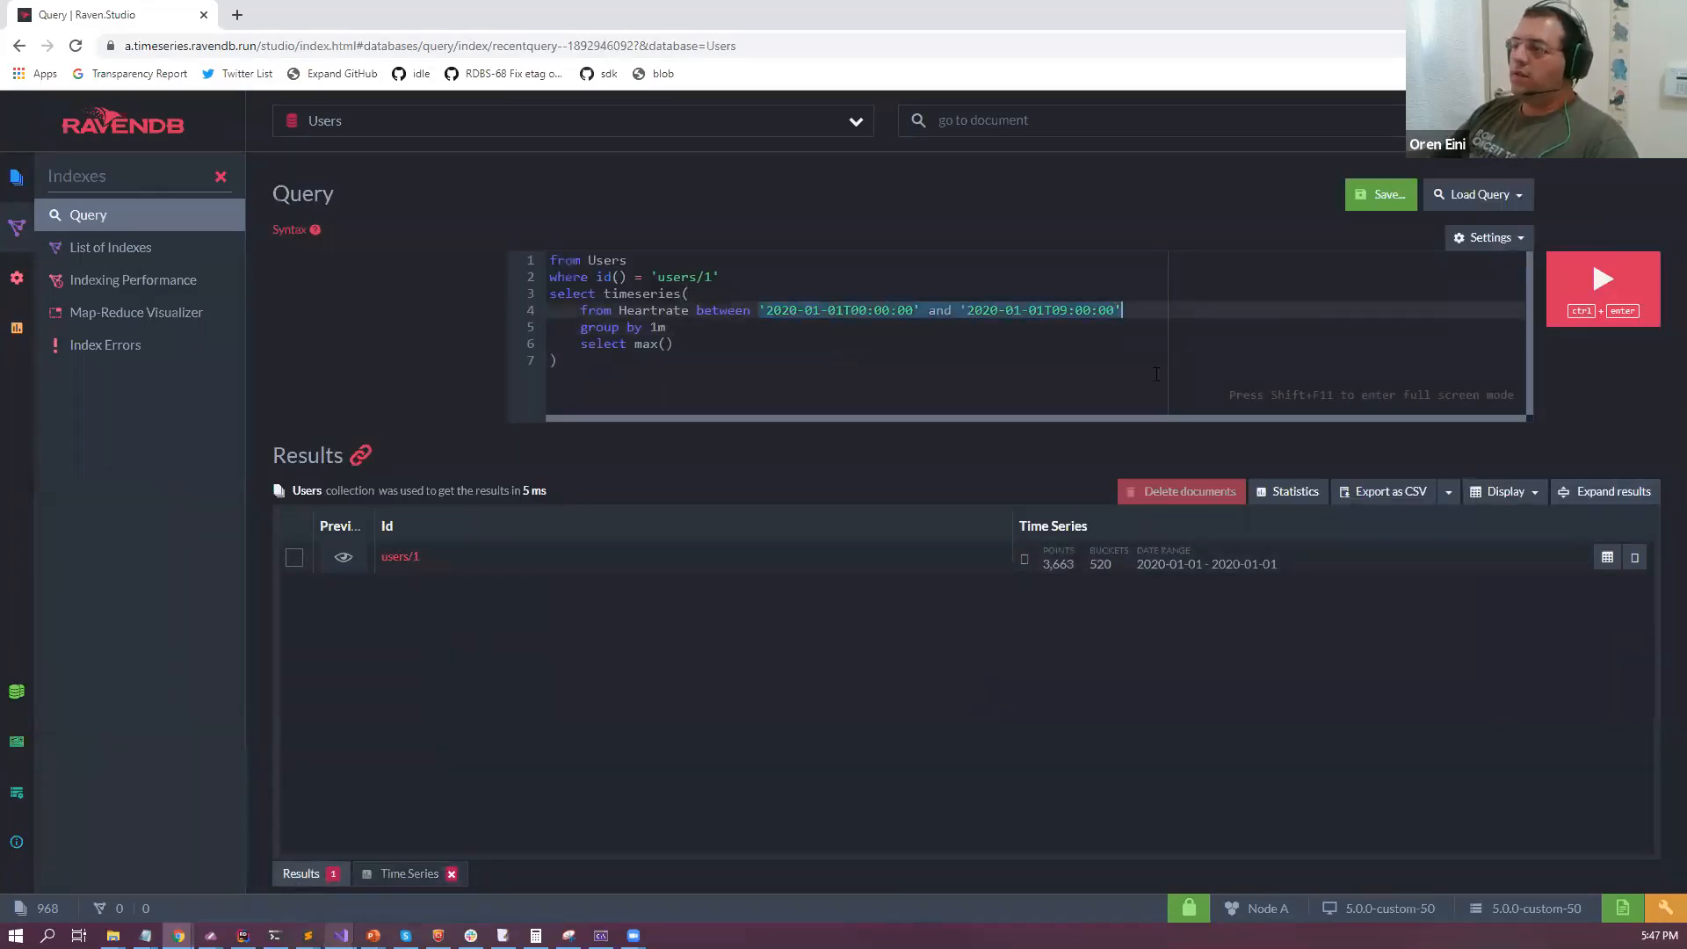
left_click(718, 346)
key("Return")
type("off")
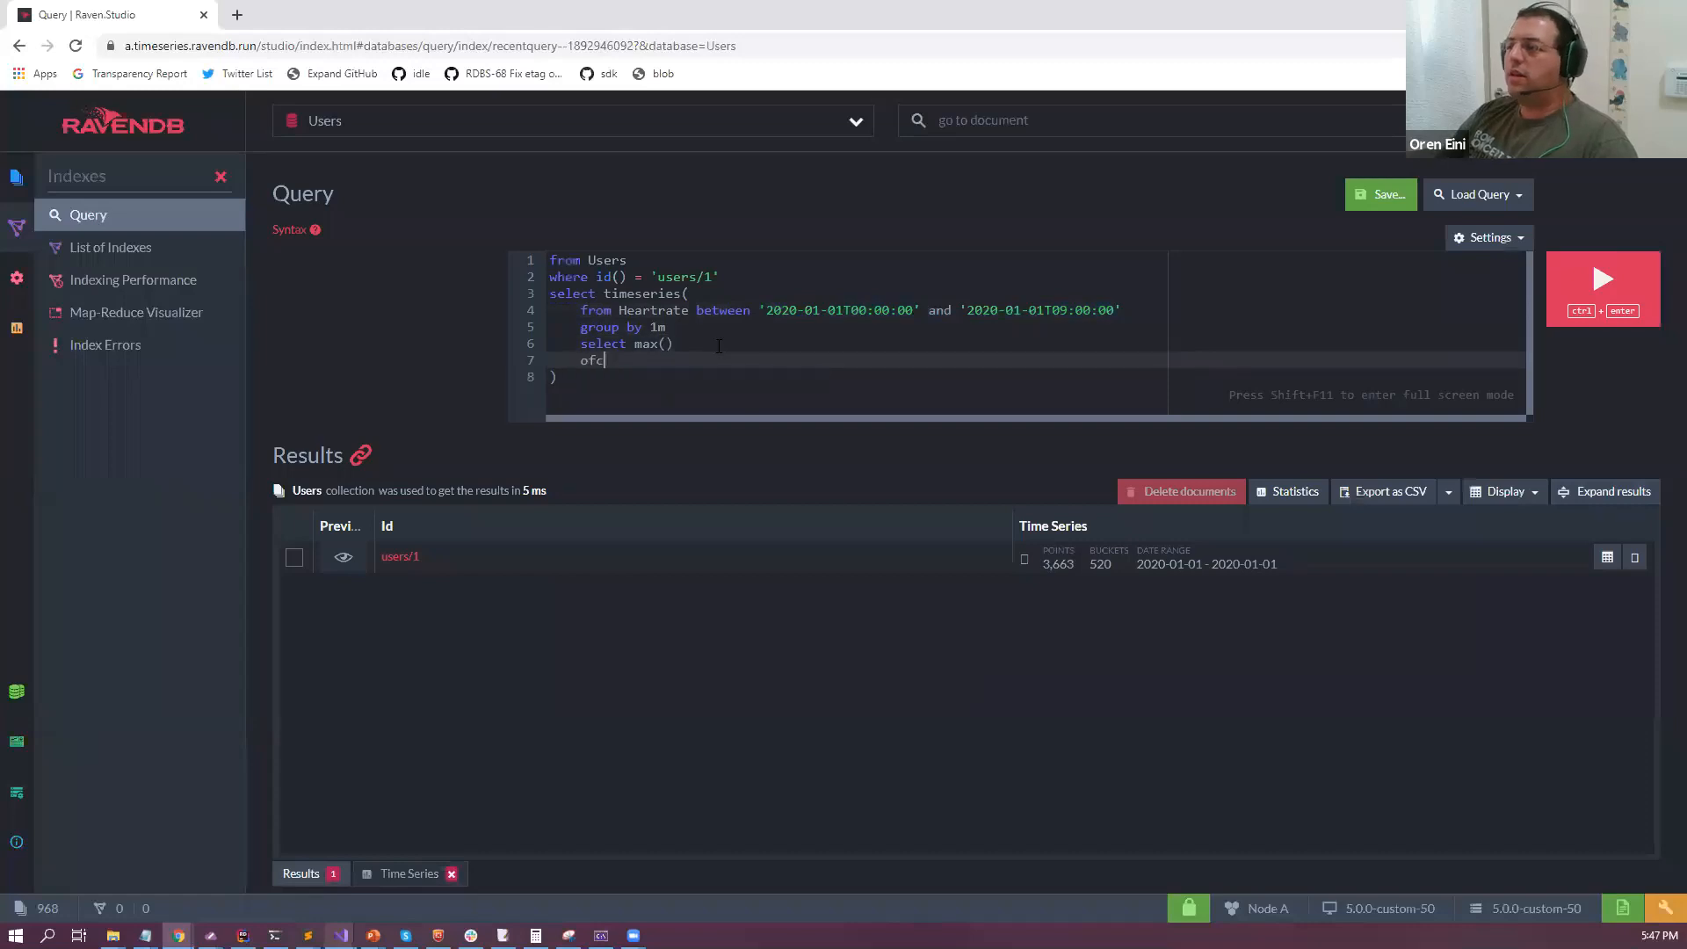
type("set '02:")
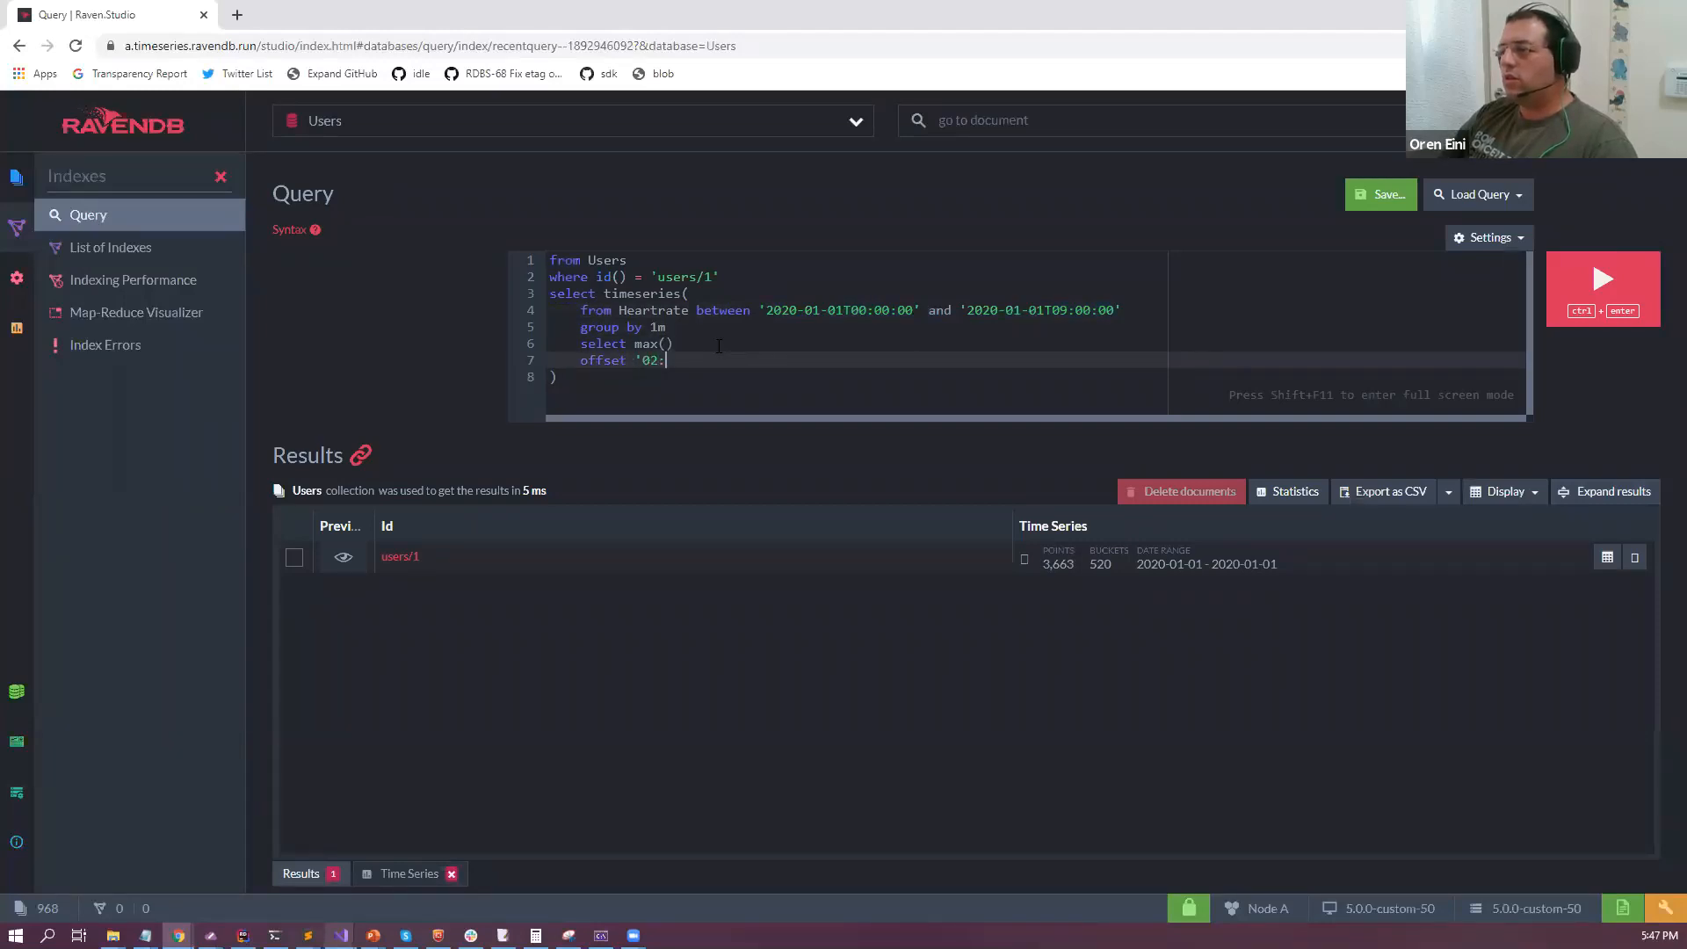
key("ctrl+Return")
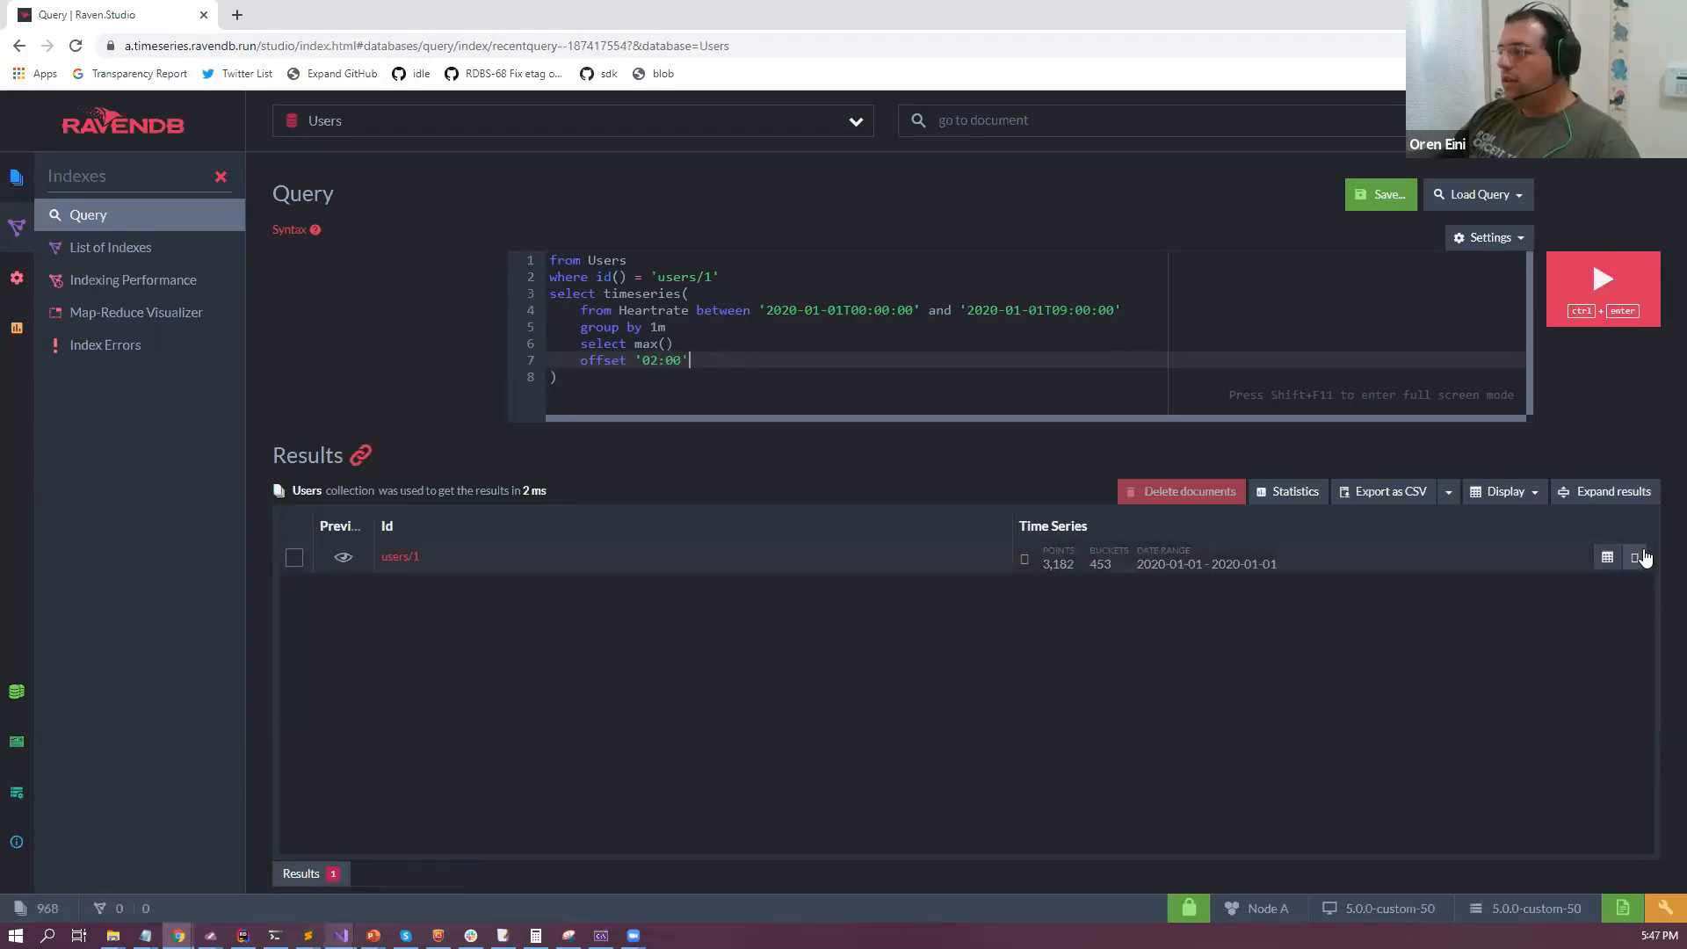
View the offset query's result as a graph, return to the query text, and switch to the presentation slides.
left_click(1607, 557)
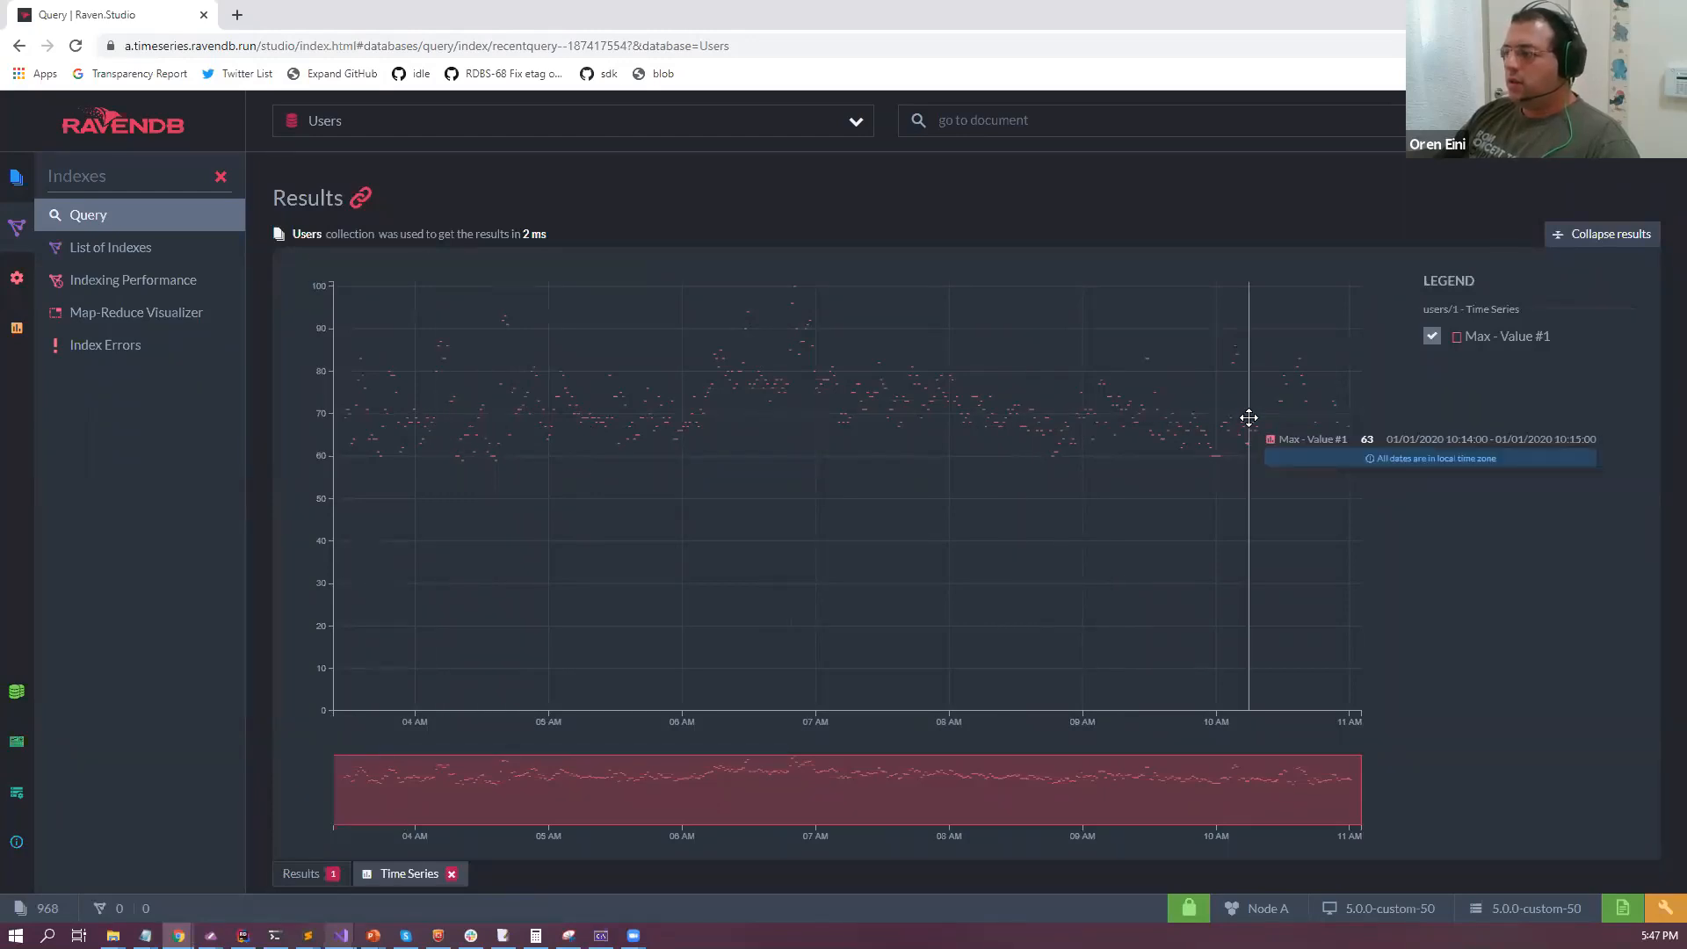
left_click(1614, 235)
left_click_drag(650, 338, 650, 330)
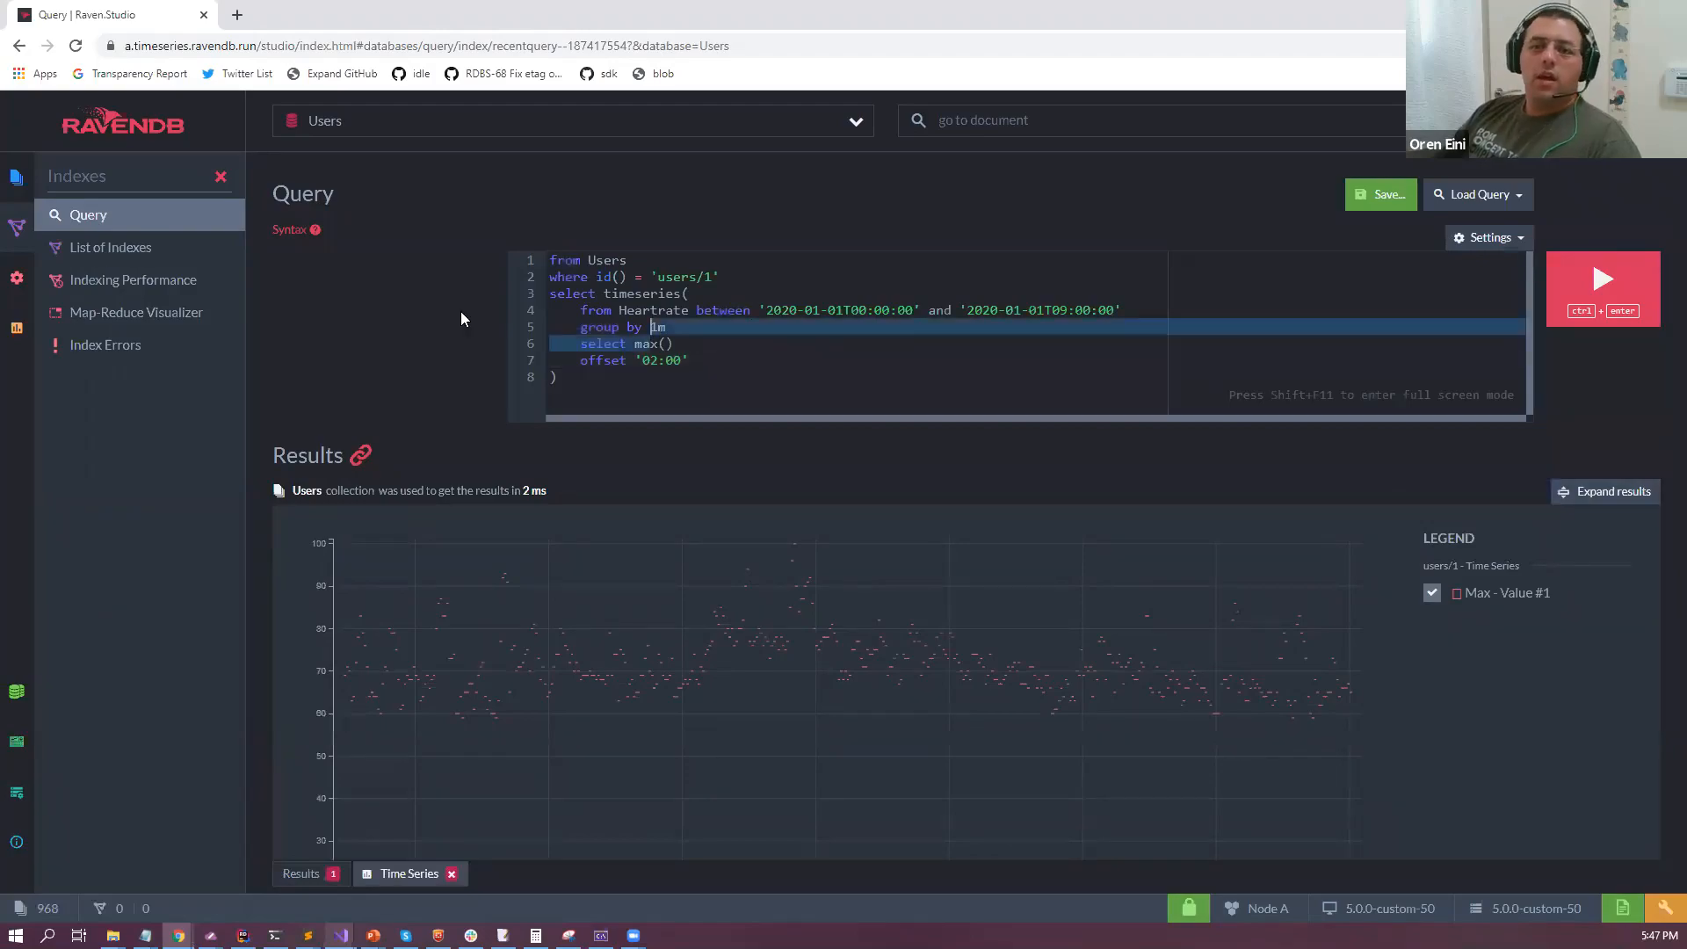
key("alt+Tab")
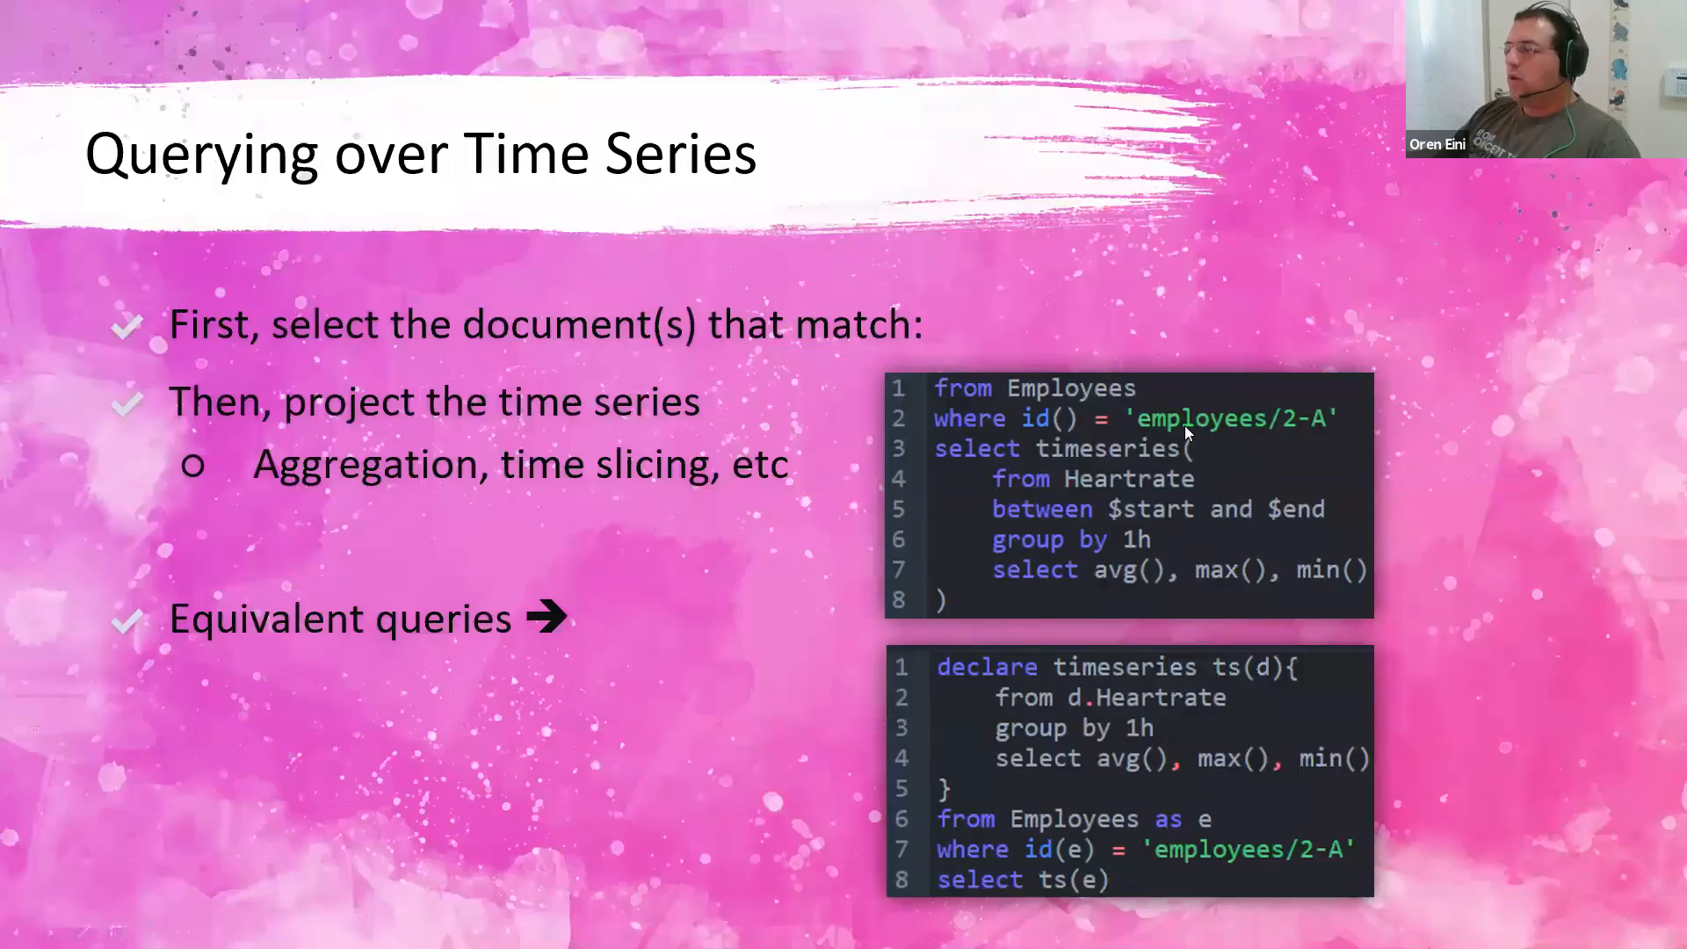
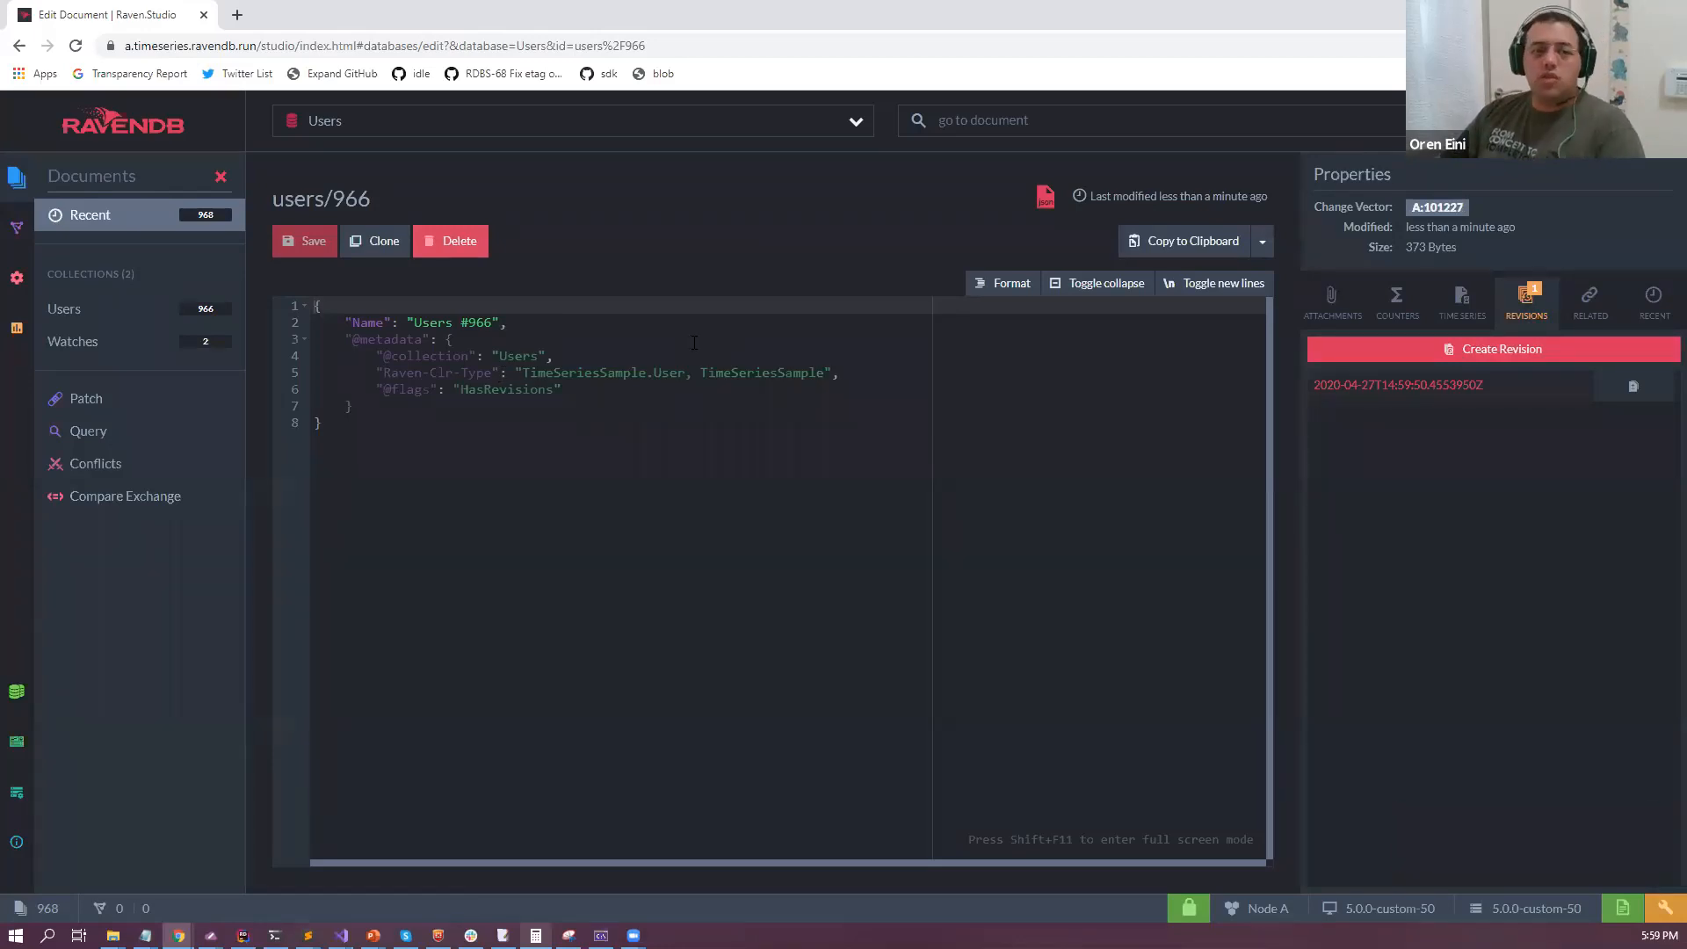
Open the revision of document users/966 and show that revision's time series.
left_click(1453, 383)
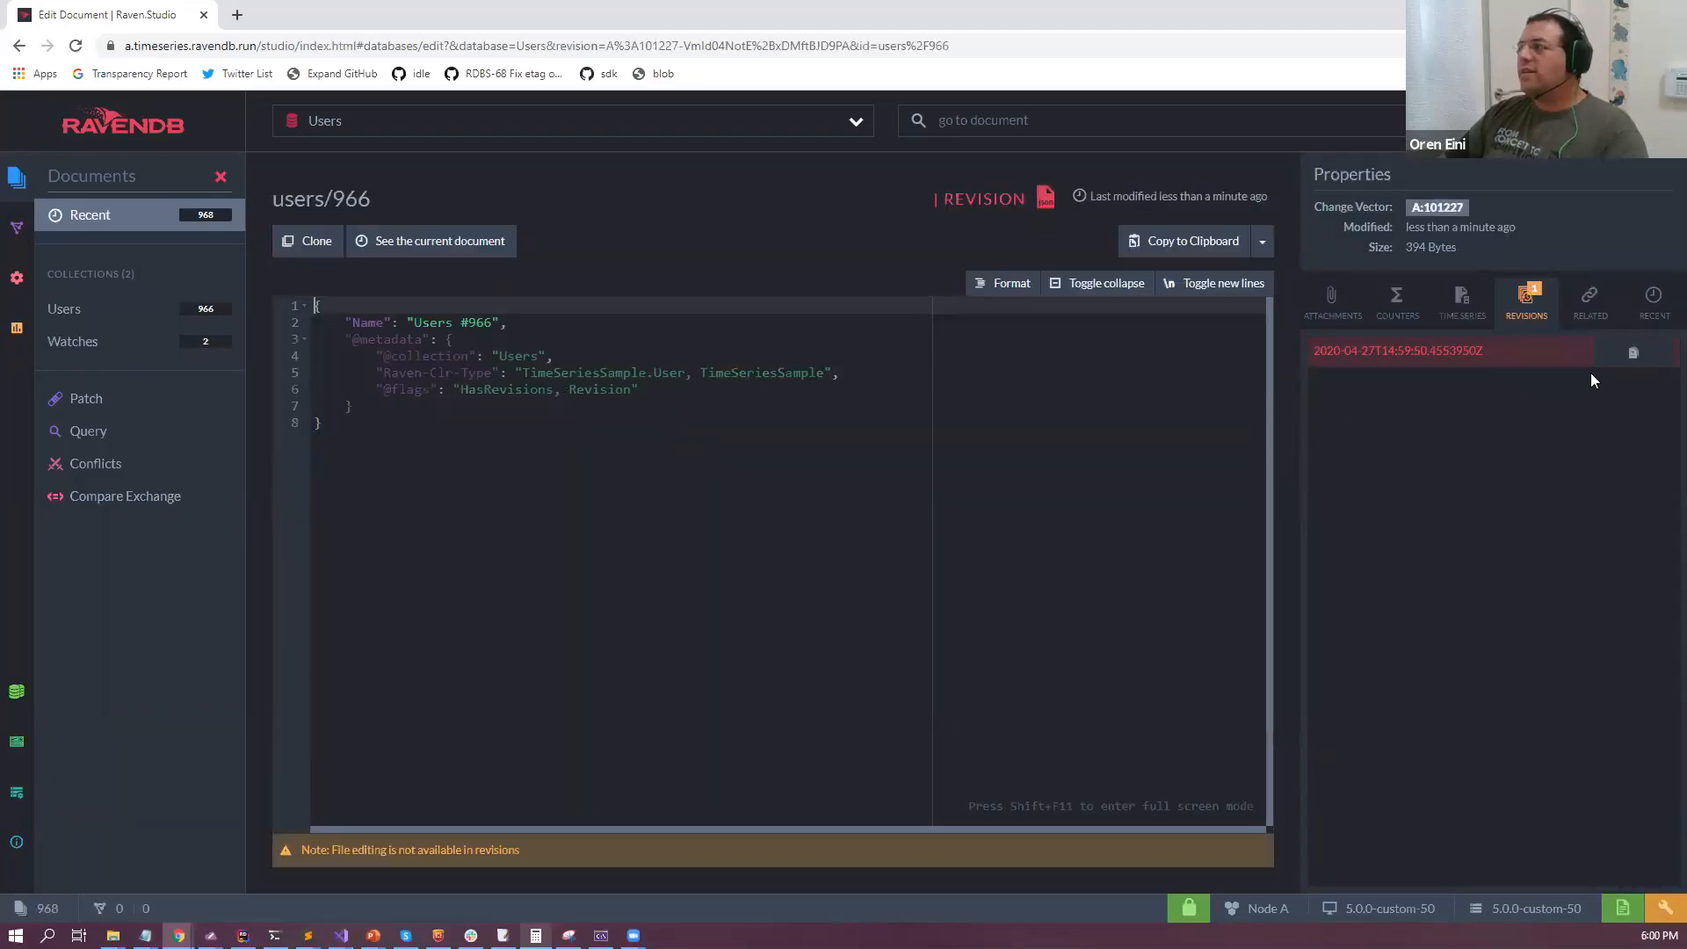
left_click(1474, 321)
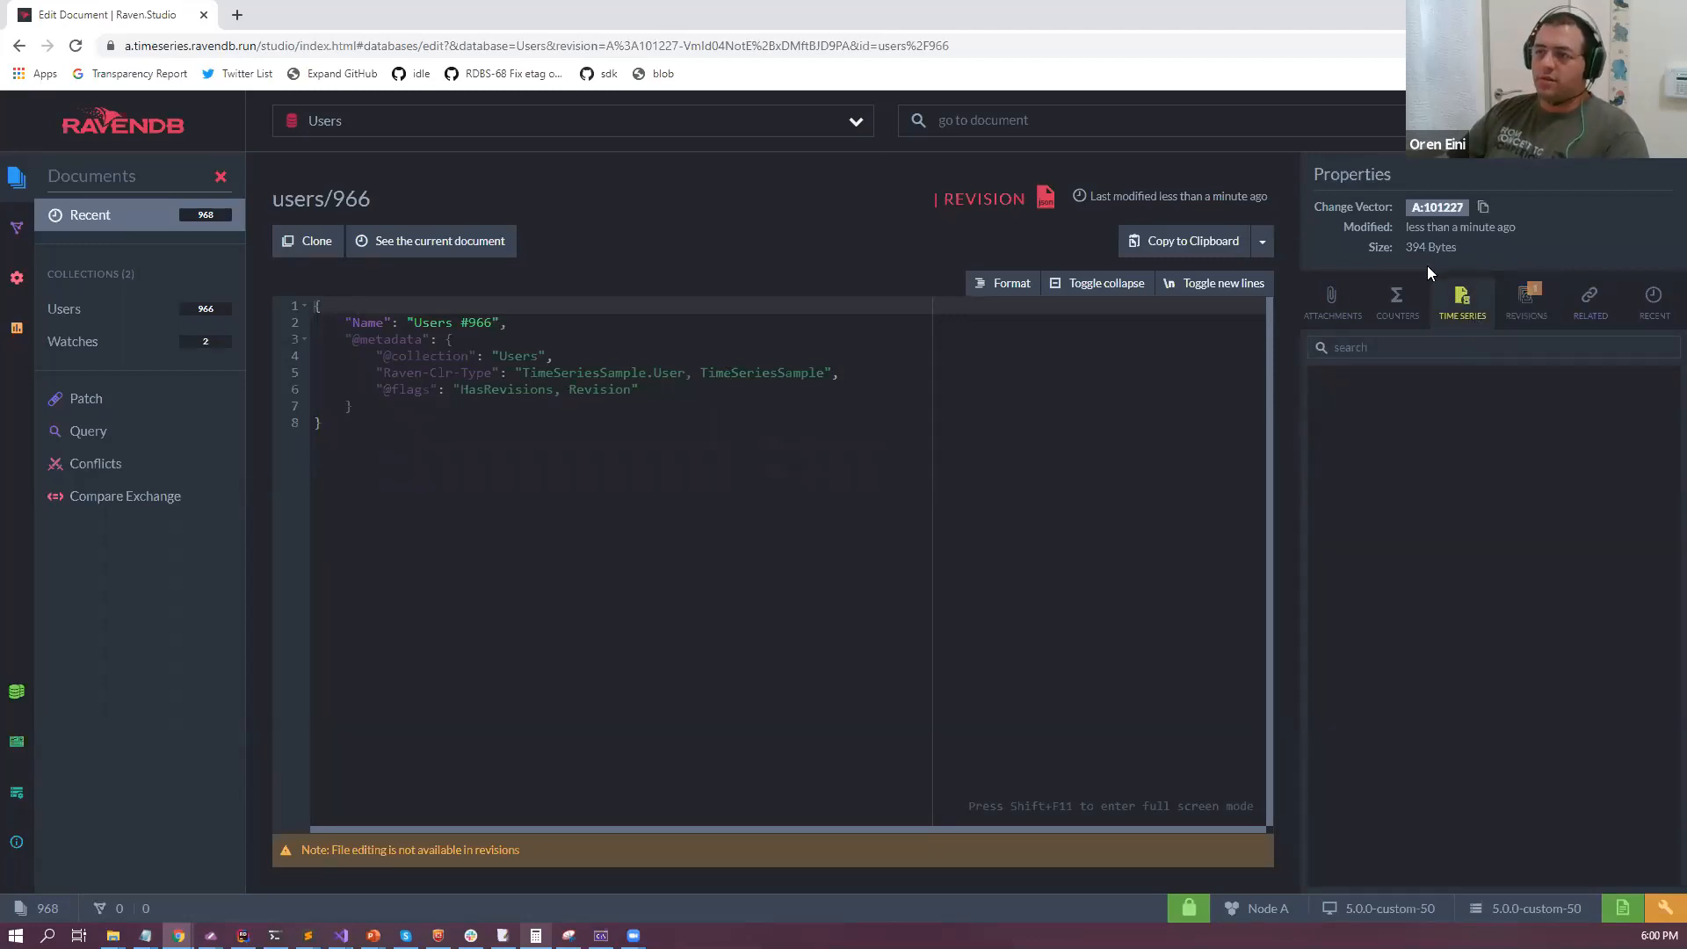
Switch to the TS database, open its only user document, and show the document's time series.
left_click(418, 127)
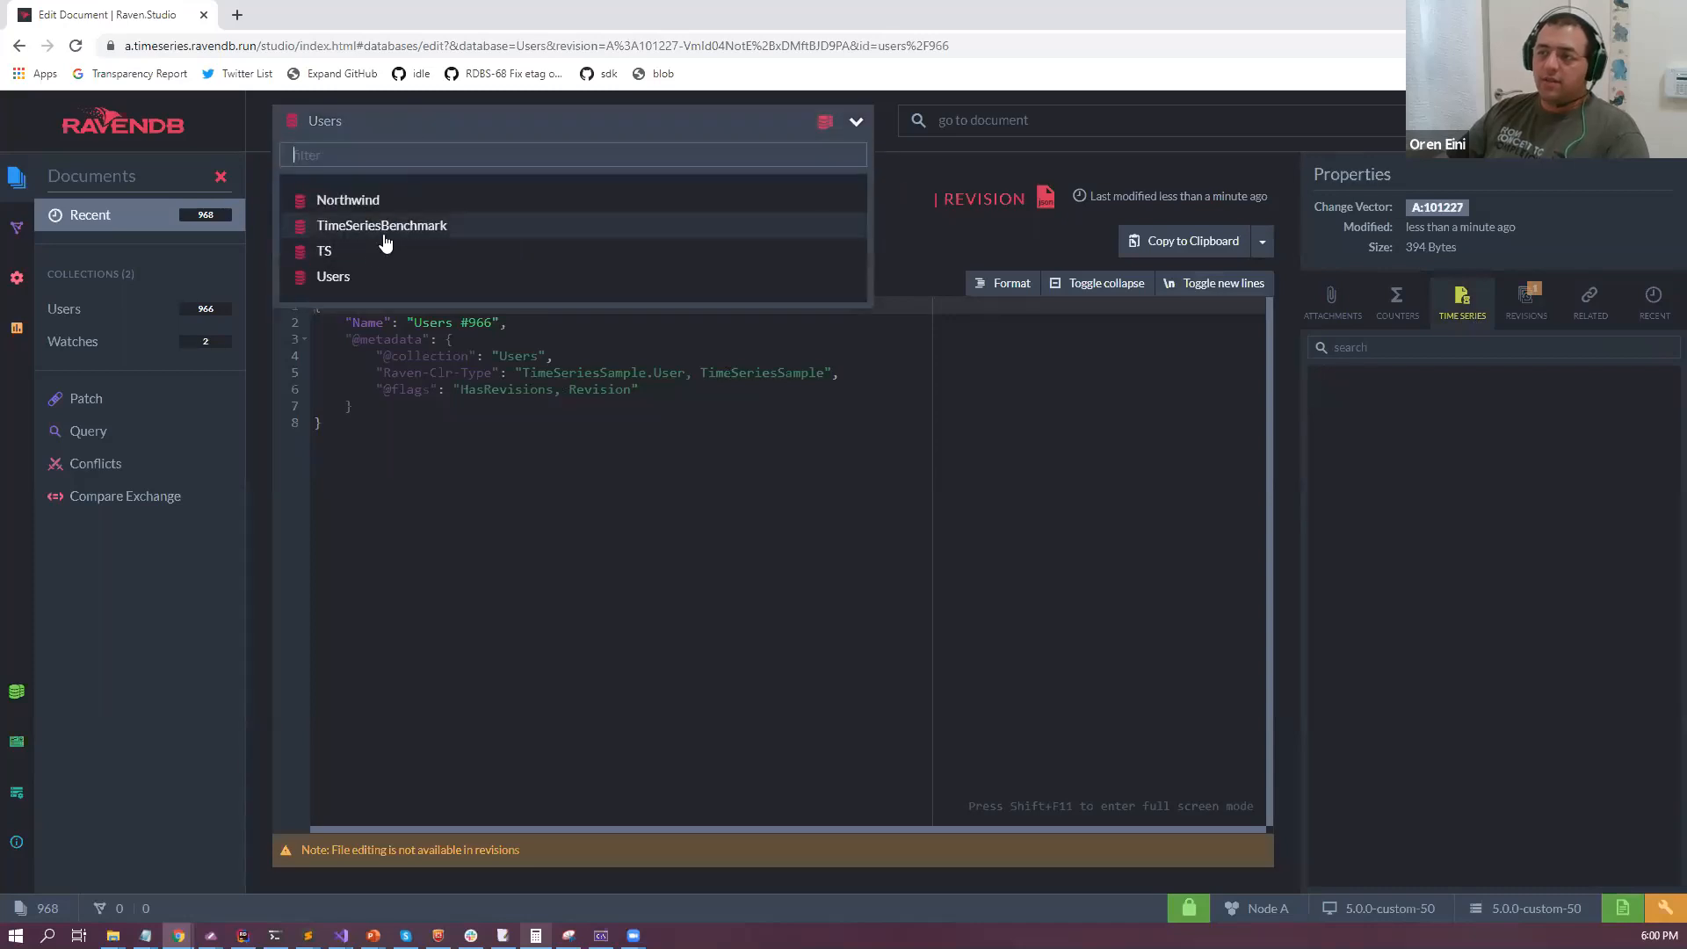
left_click(350, 251)
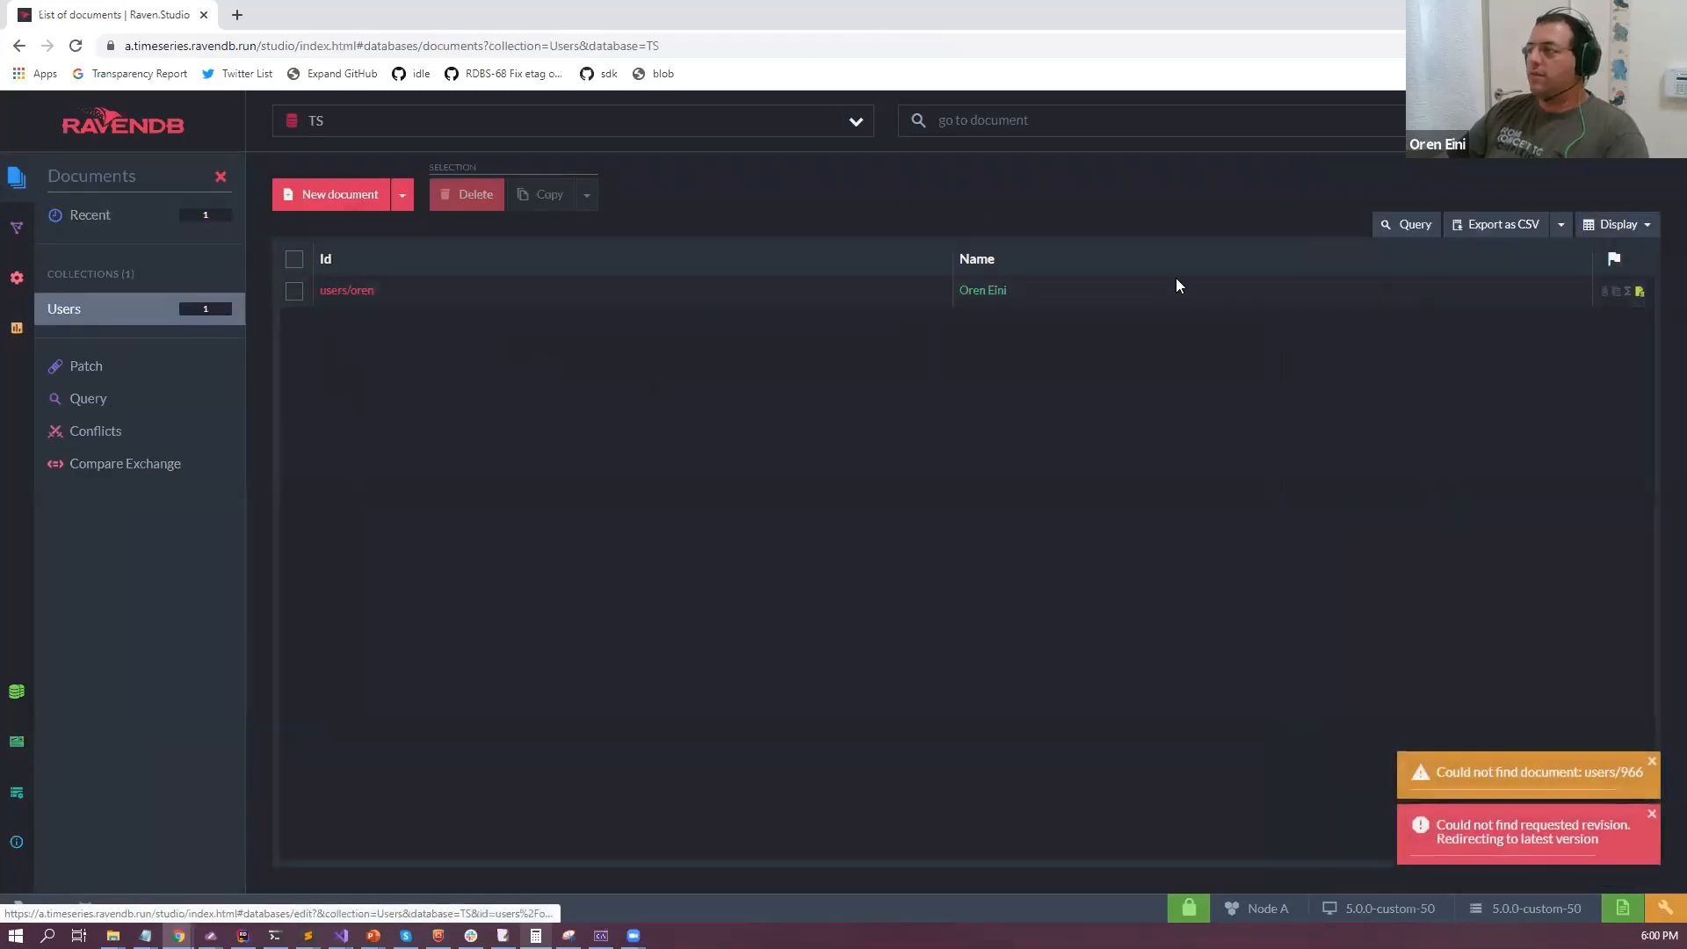
left_click(353, 289)
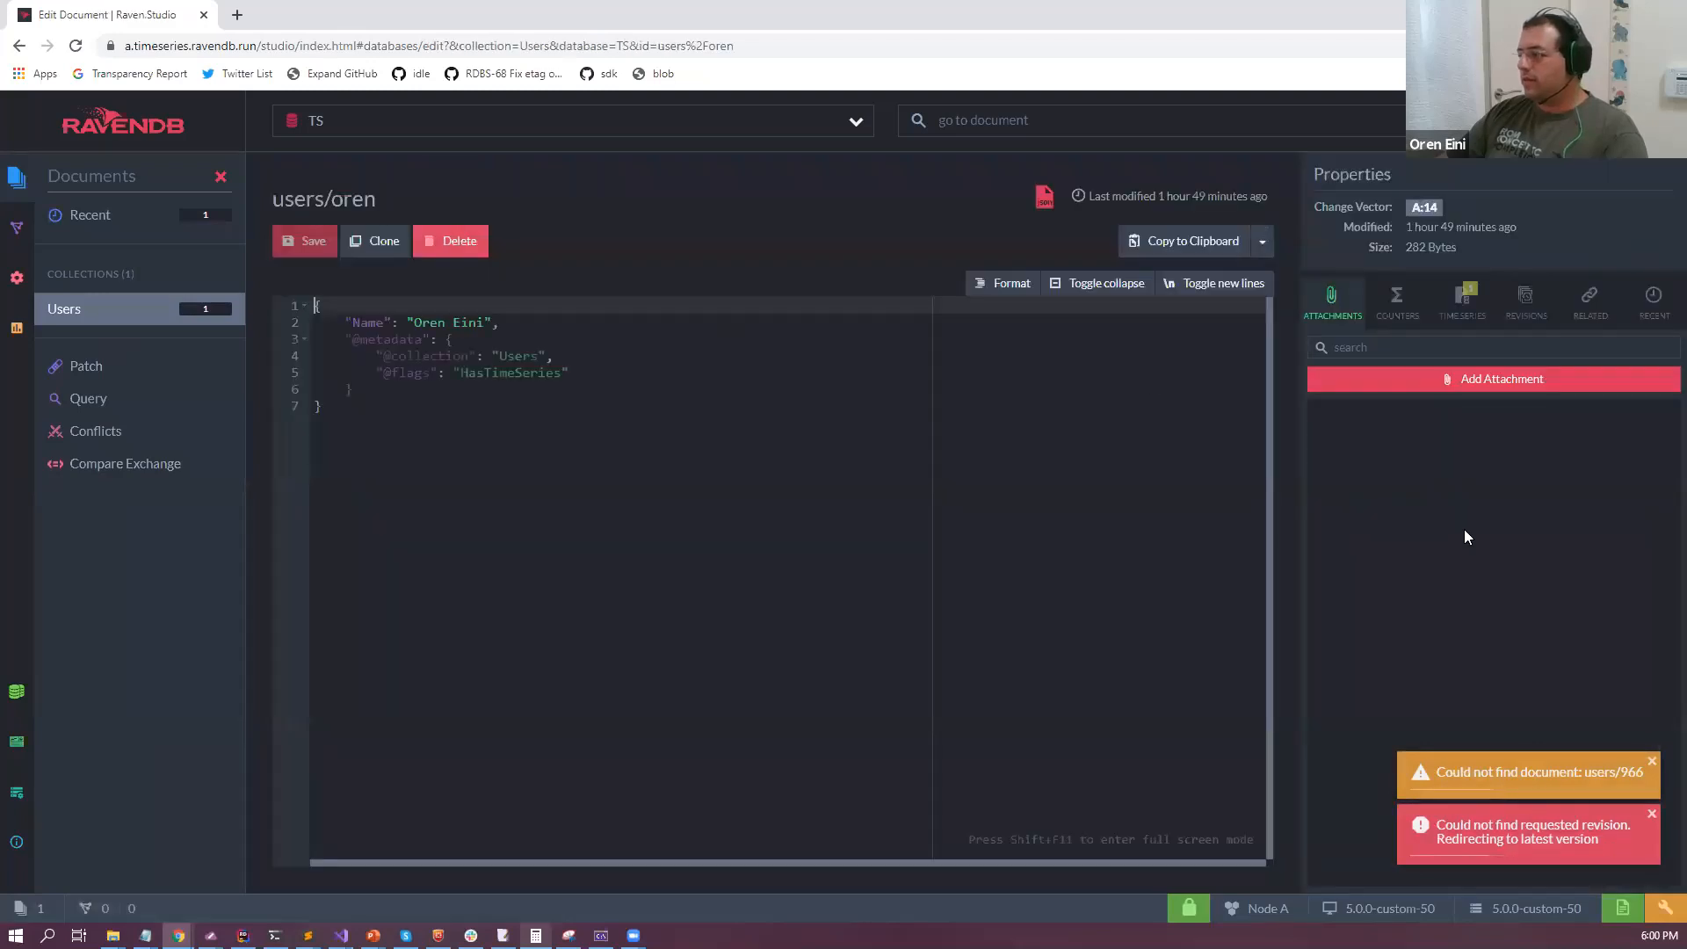
left_click(1463, 299)
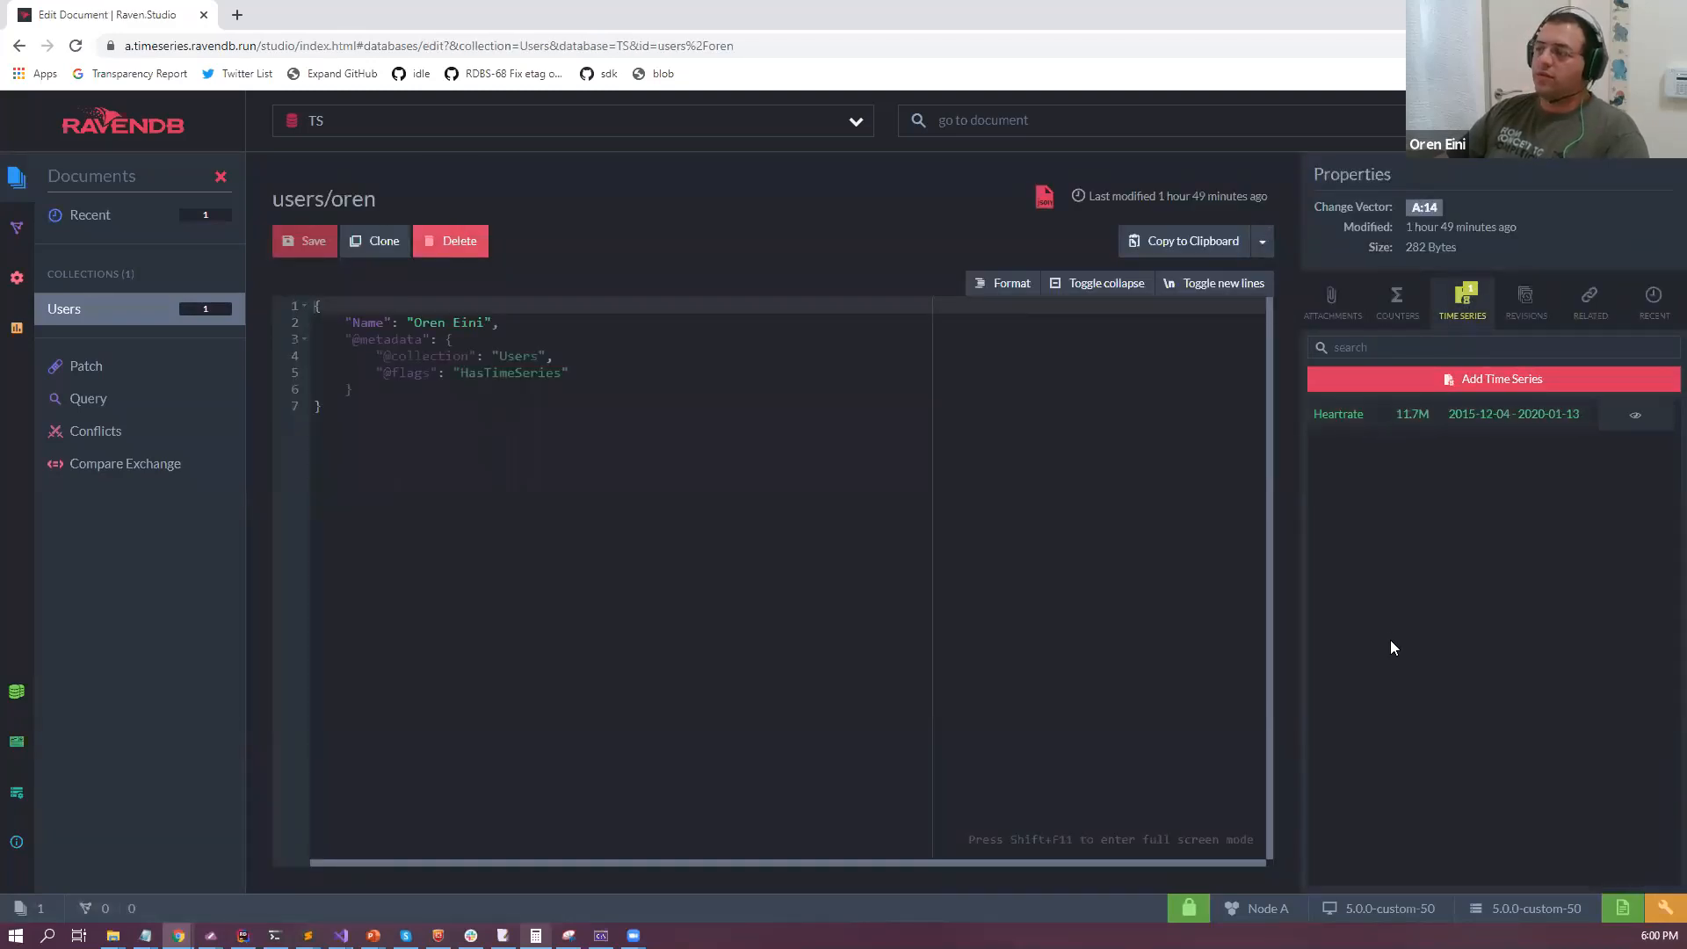
Switch to the TimeSeriesBenchmark database, open document users/3000, and show its time series.
left_click(402, 130)
left_click(394, 227)
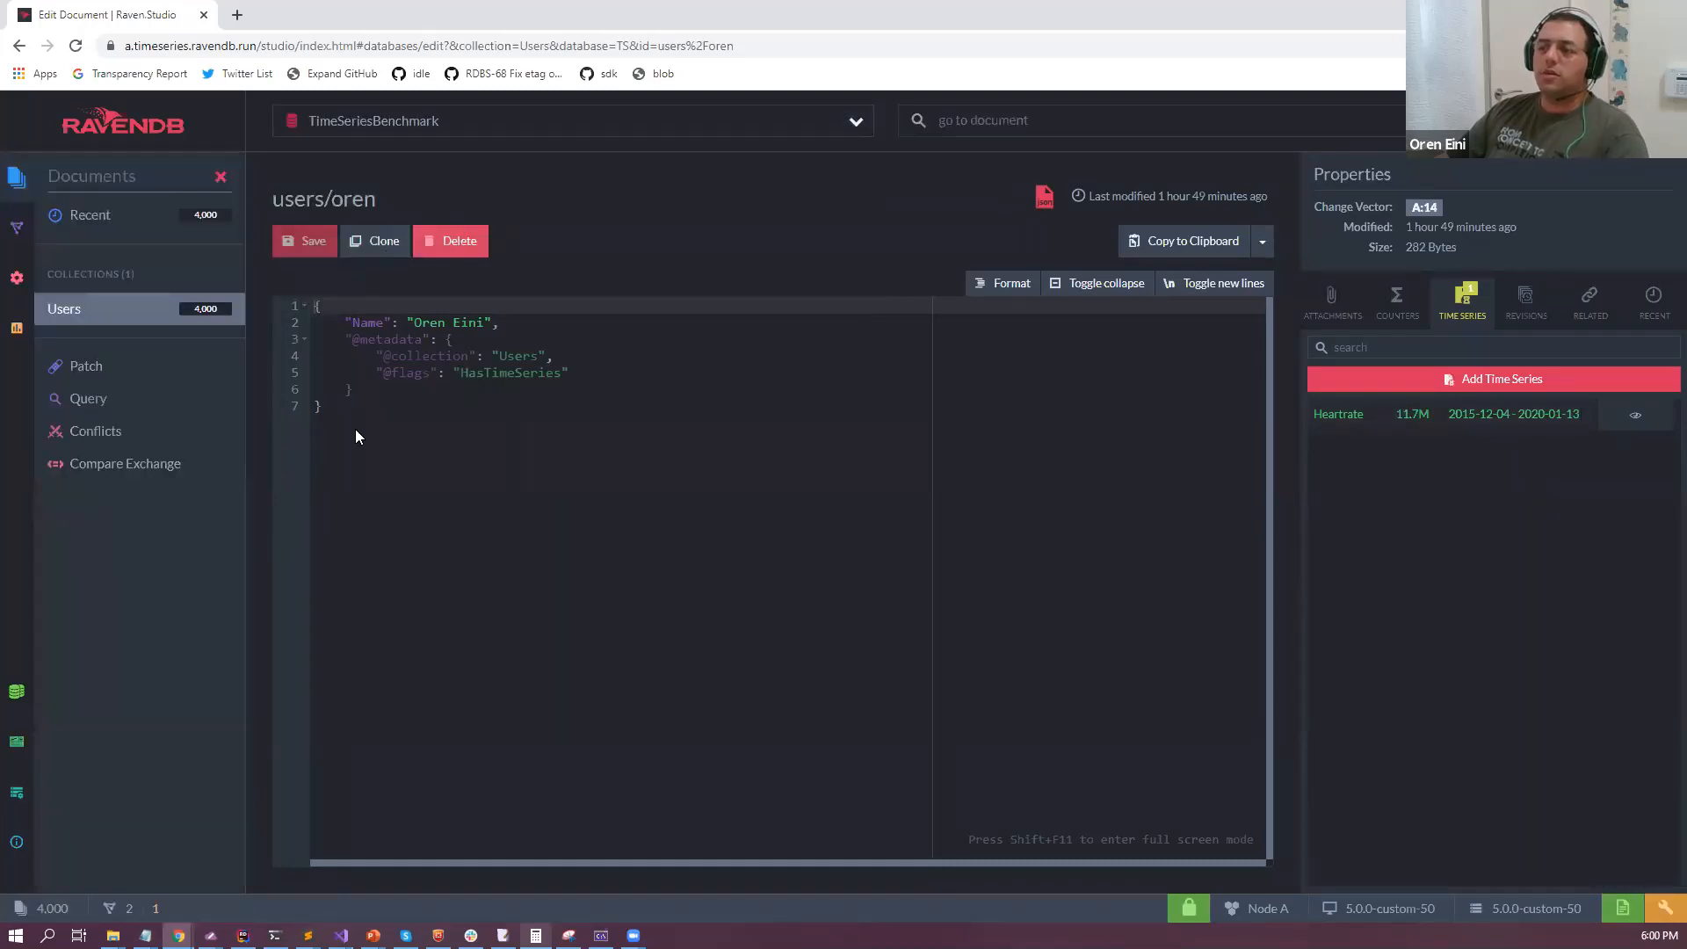
left_click(324, 299)
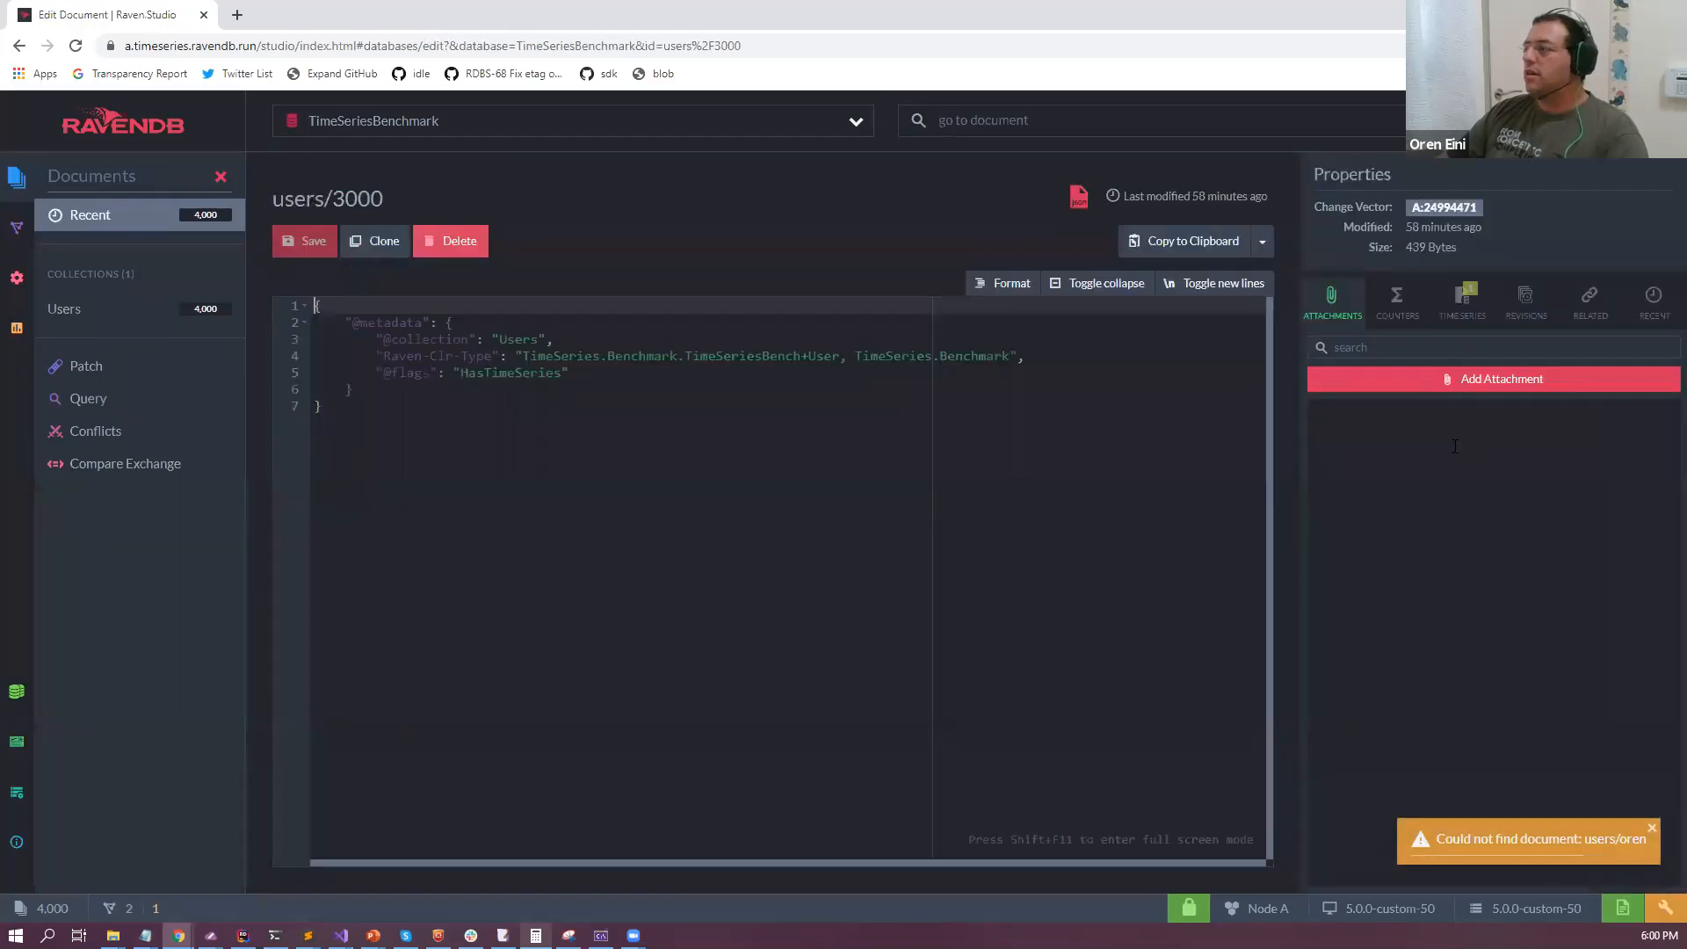
left_click(1463, 299)
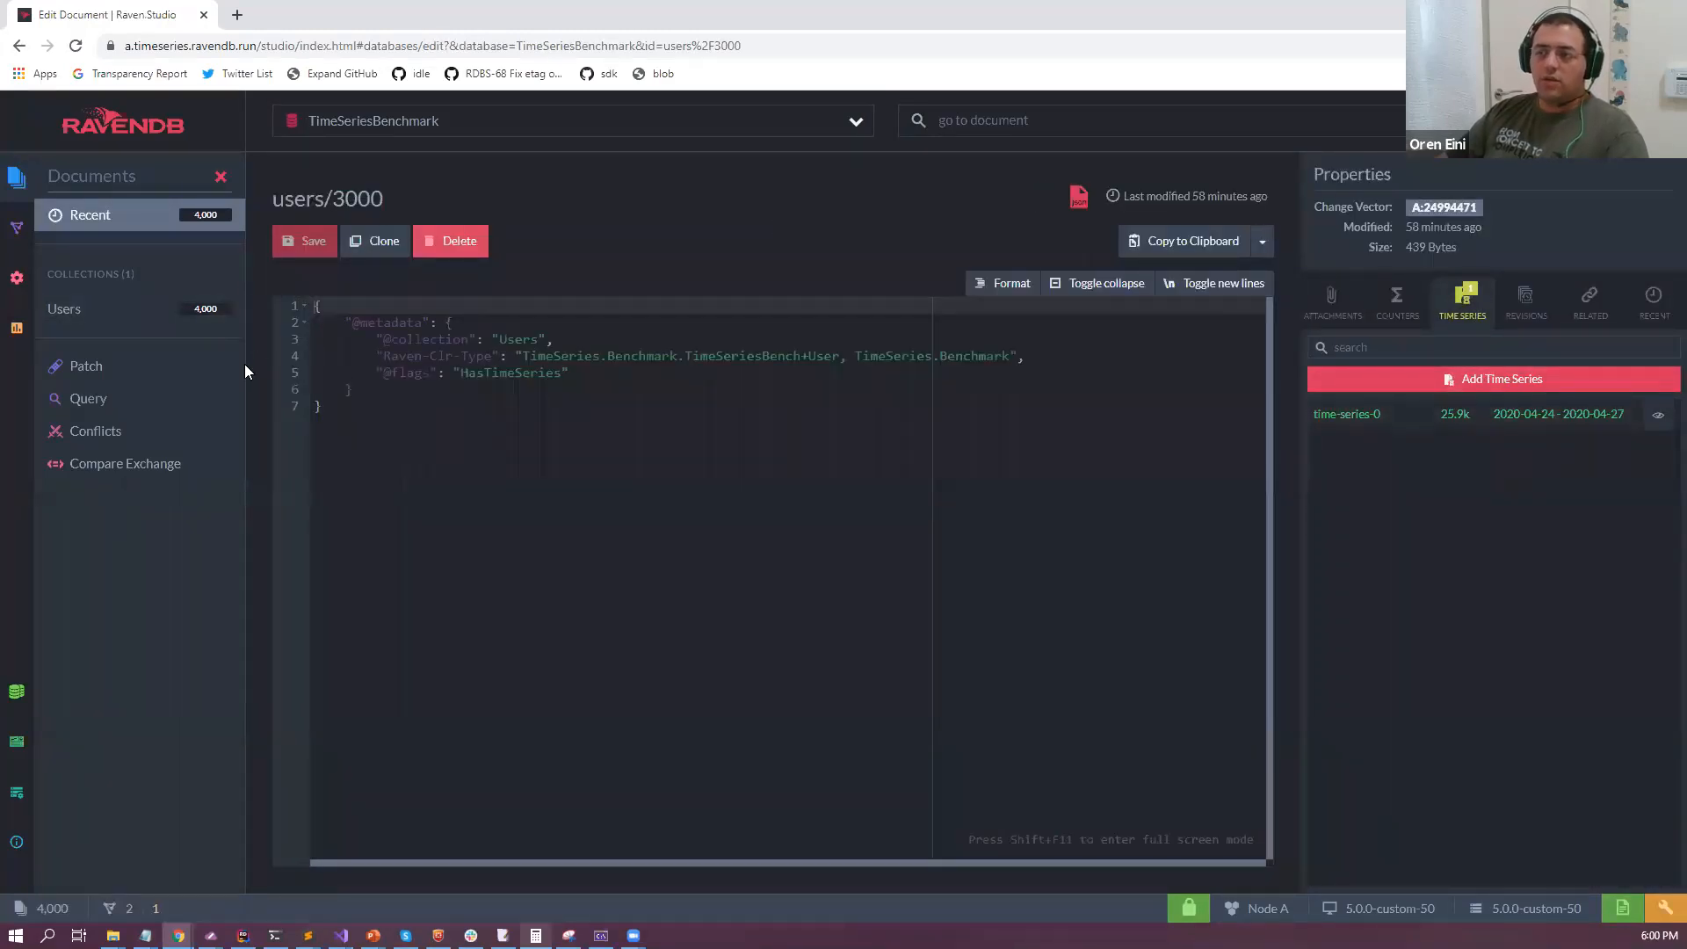
Revisit the TS database's document list and return to the Users database.
left_click(520, 138)
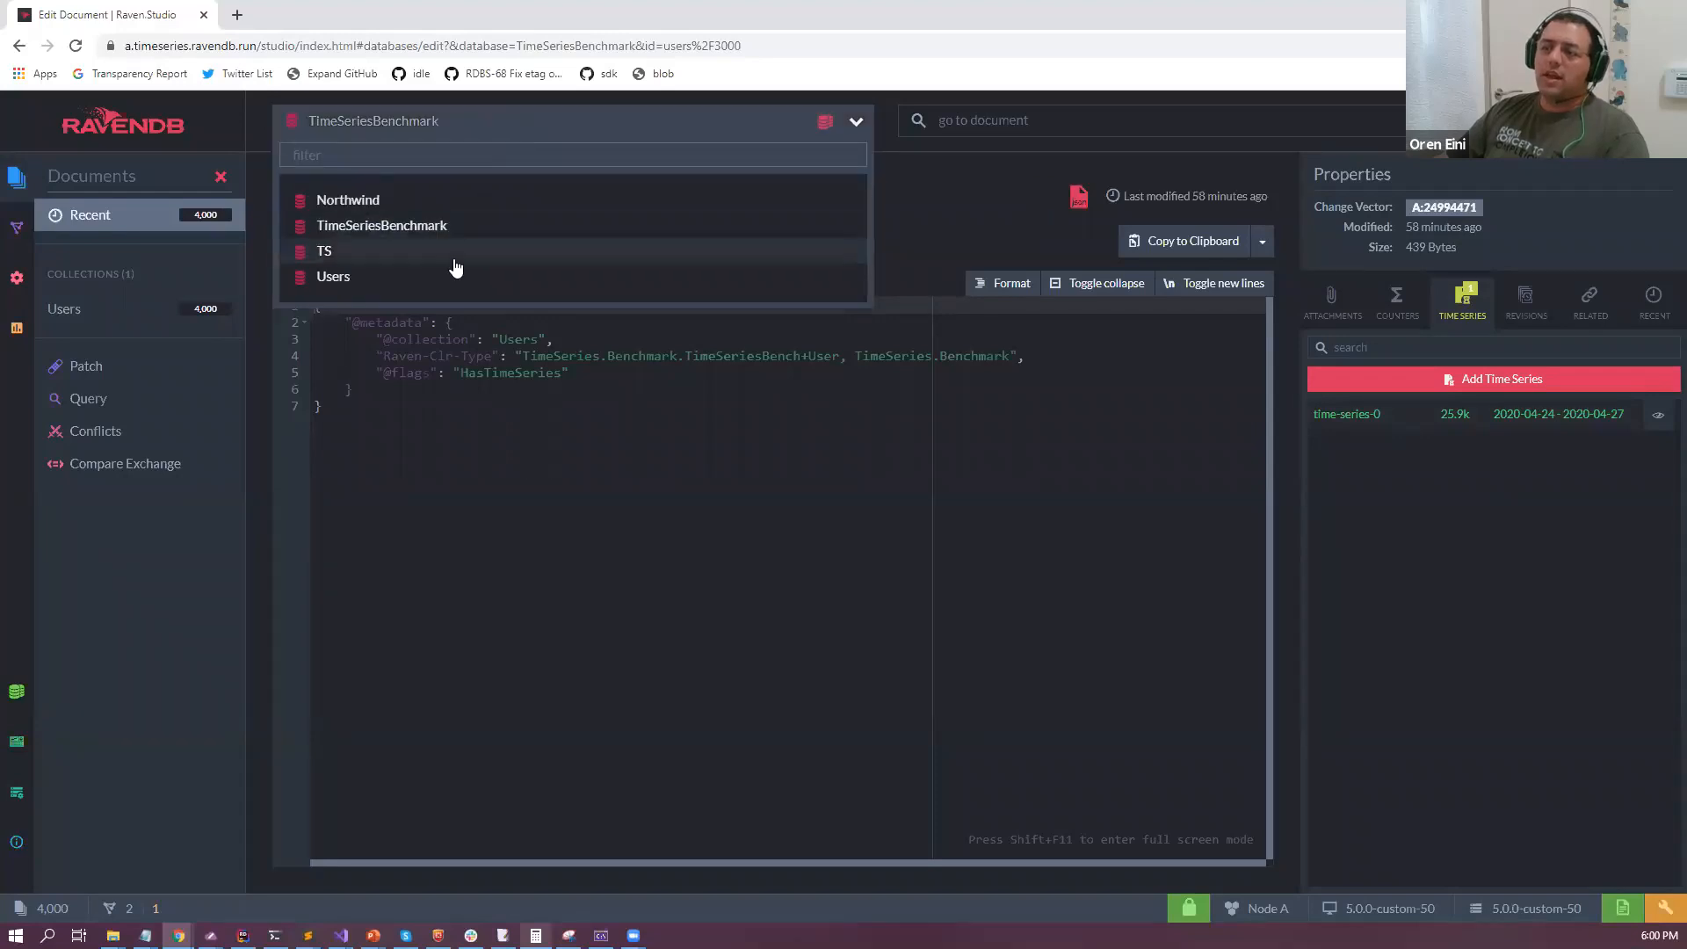
left_click(449, 255)
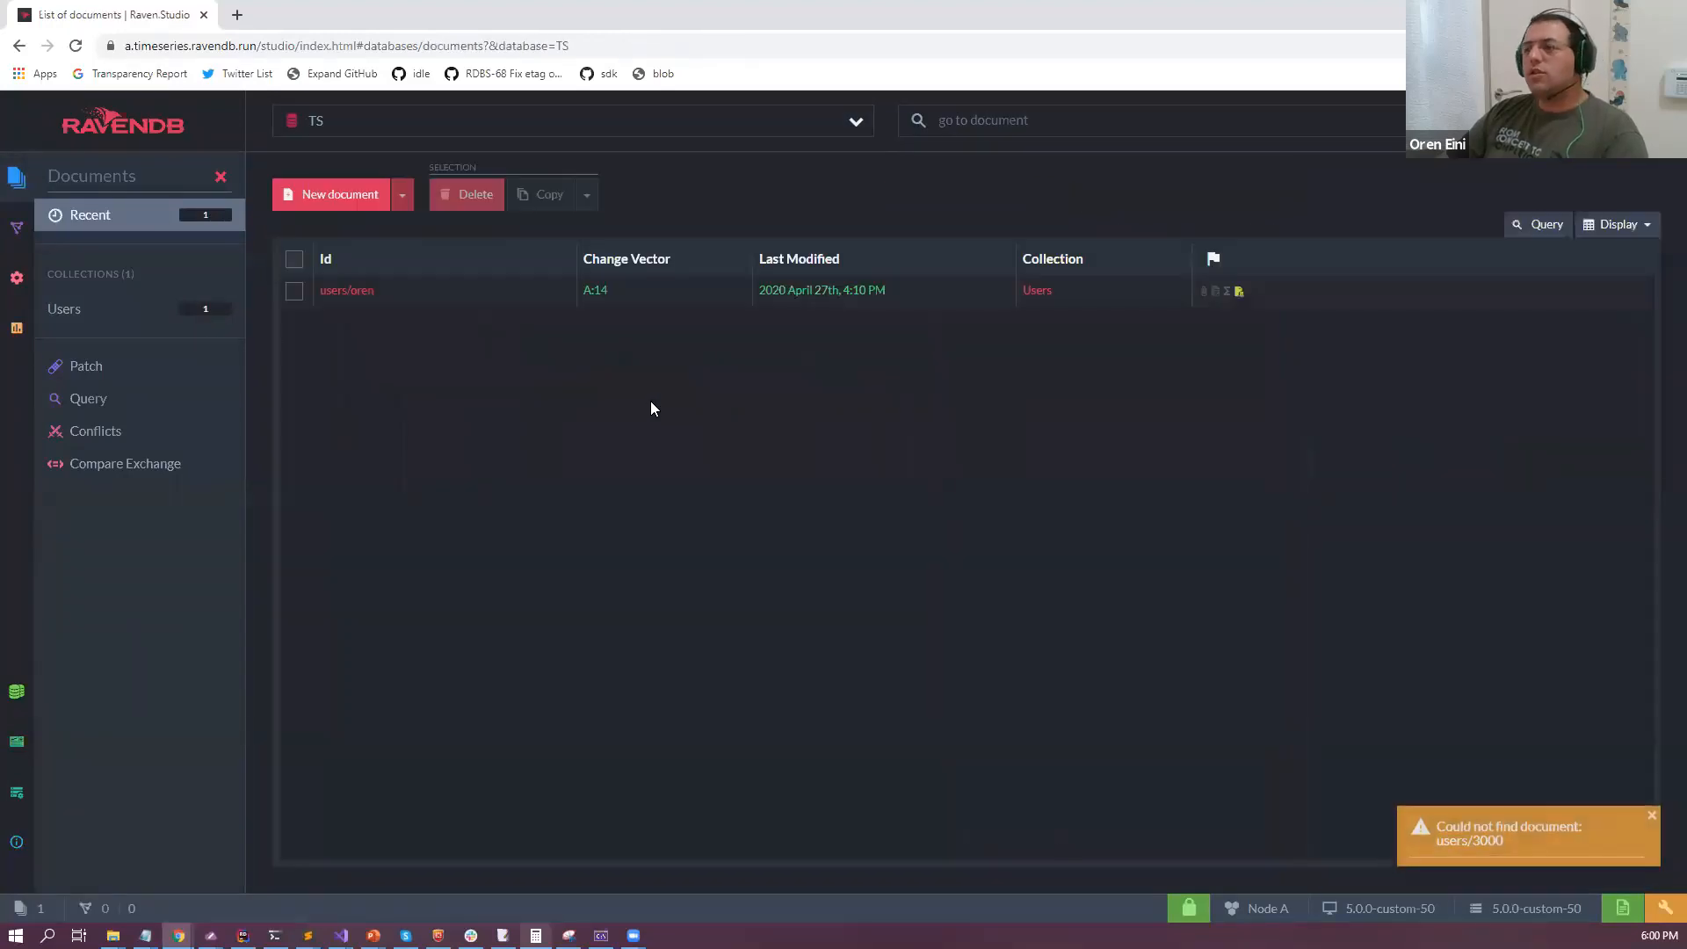
left_click(329, 140)
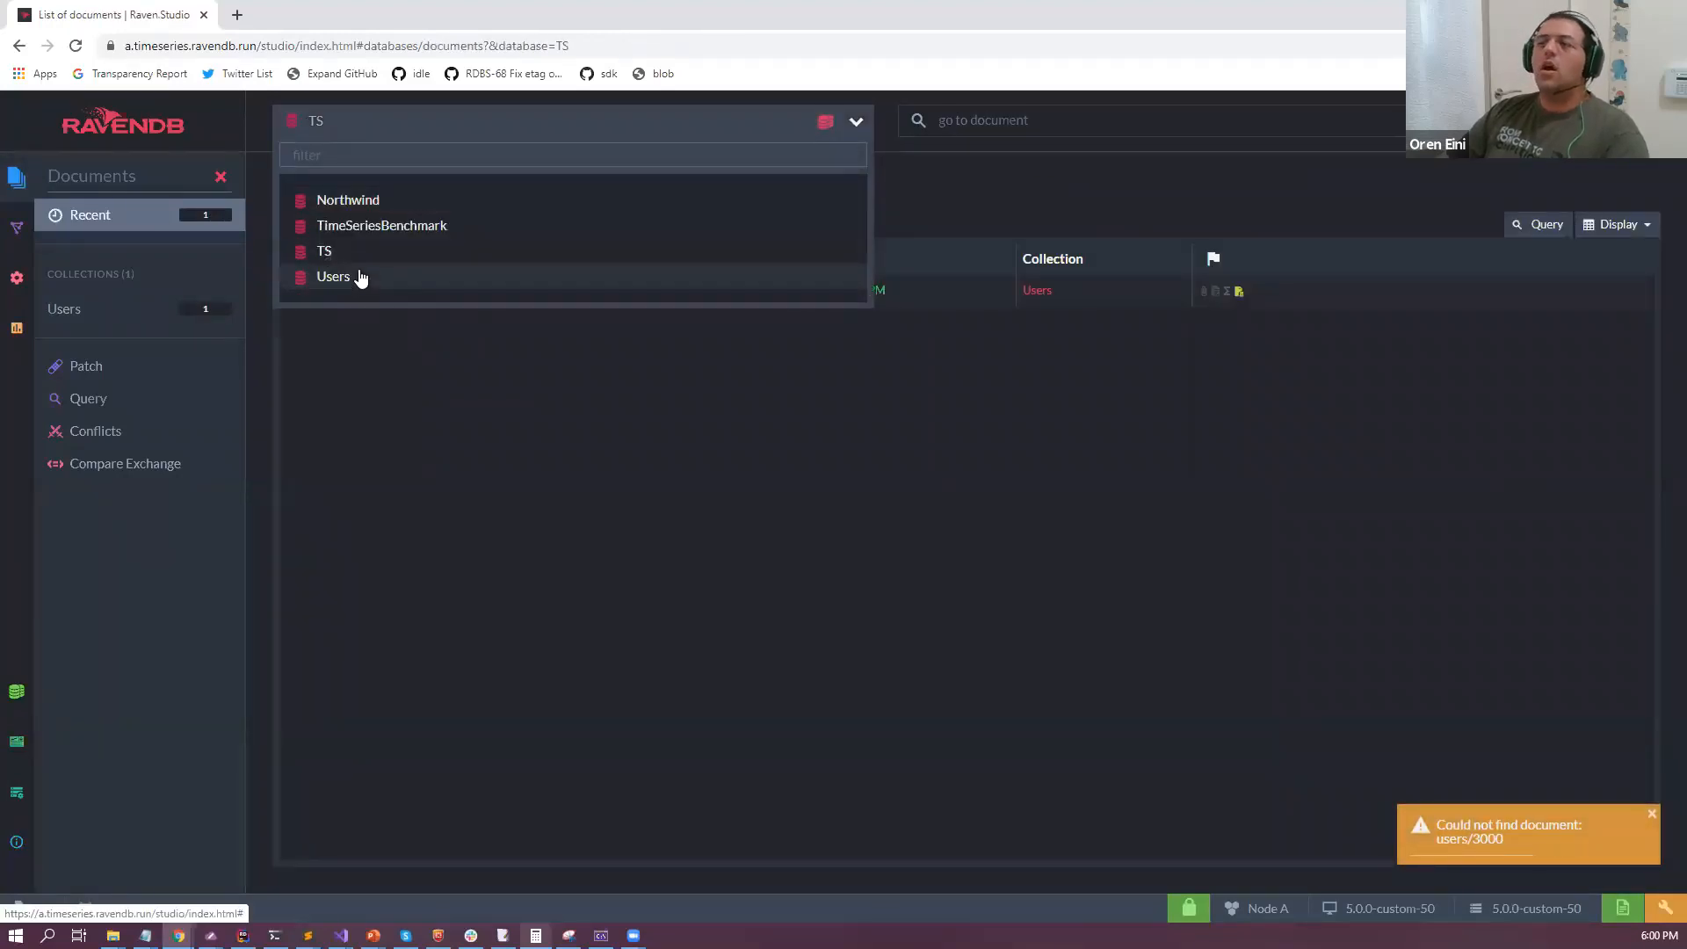
left_click(357, 274)
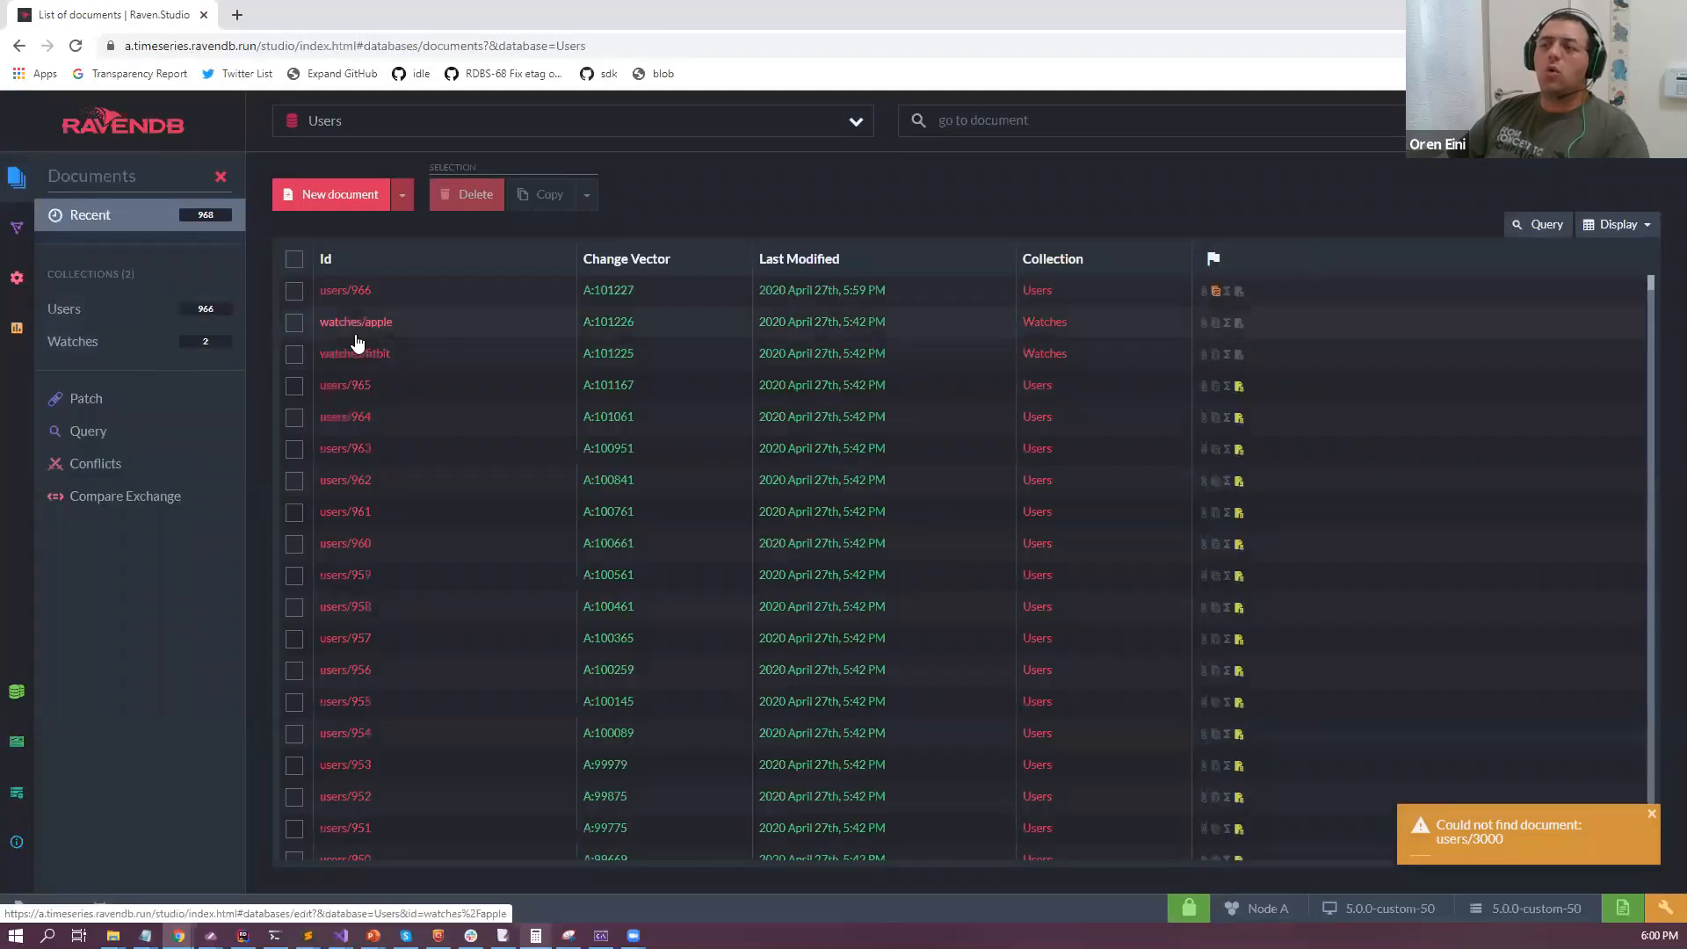
Open documents users/966 and users/963 in the Users database and show each document's time series.
left_click(365, 290)
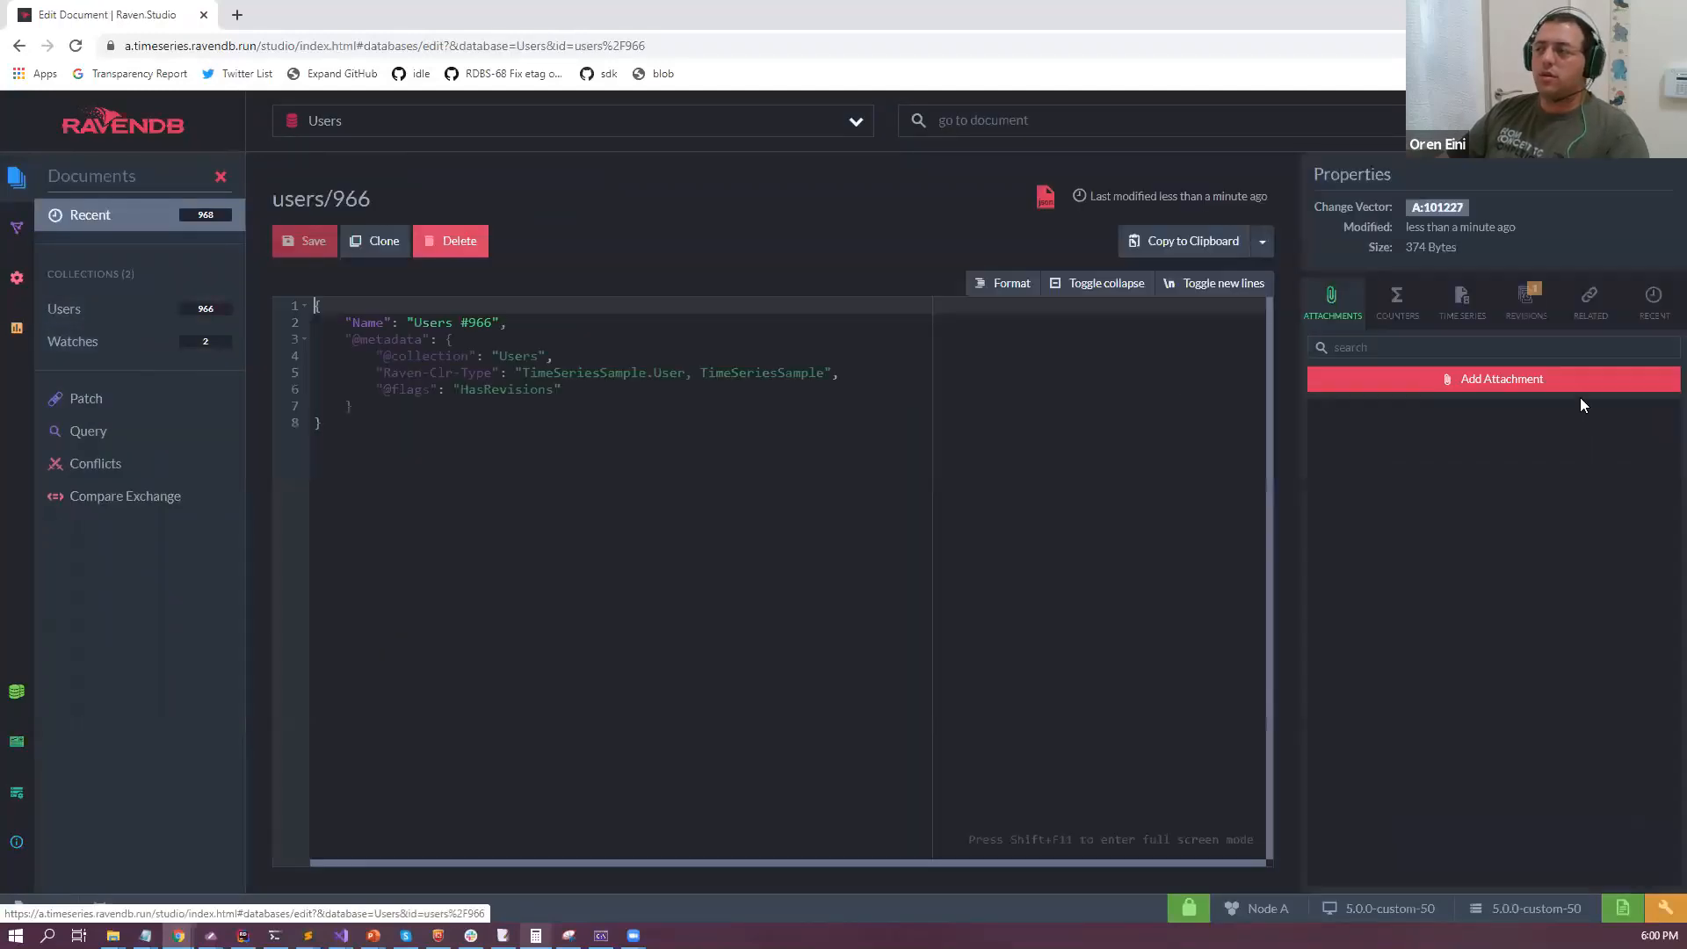
left_click(1463, 301)
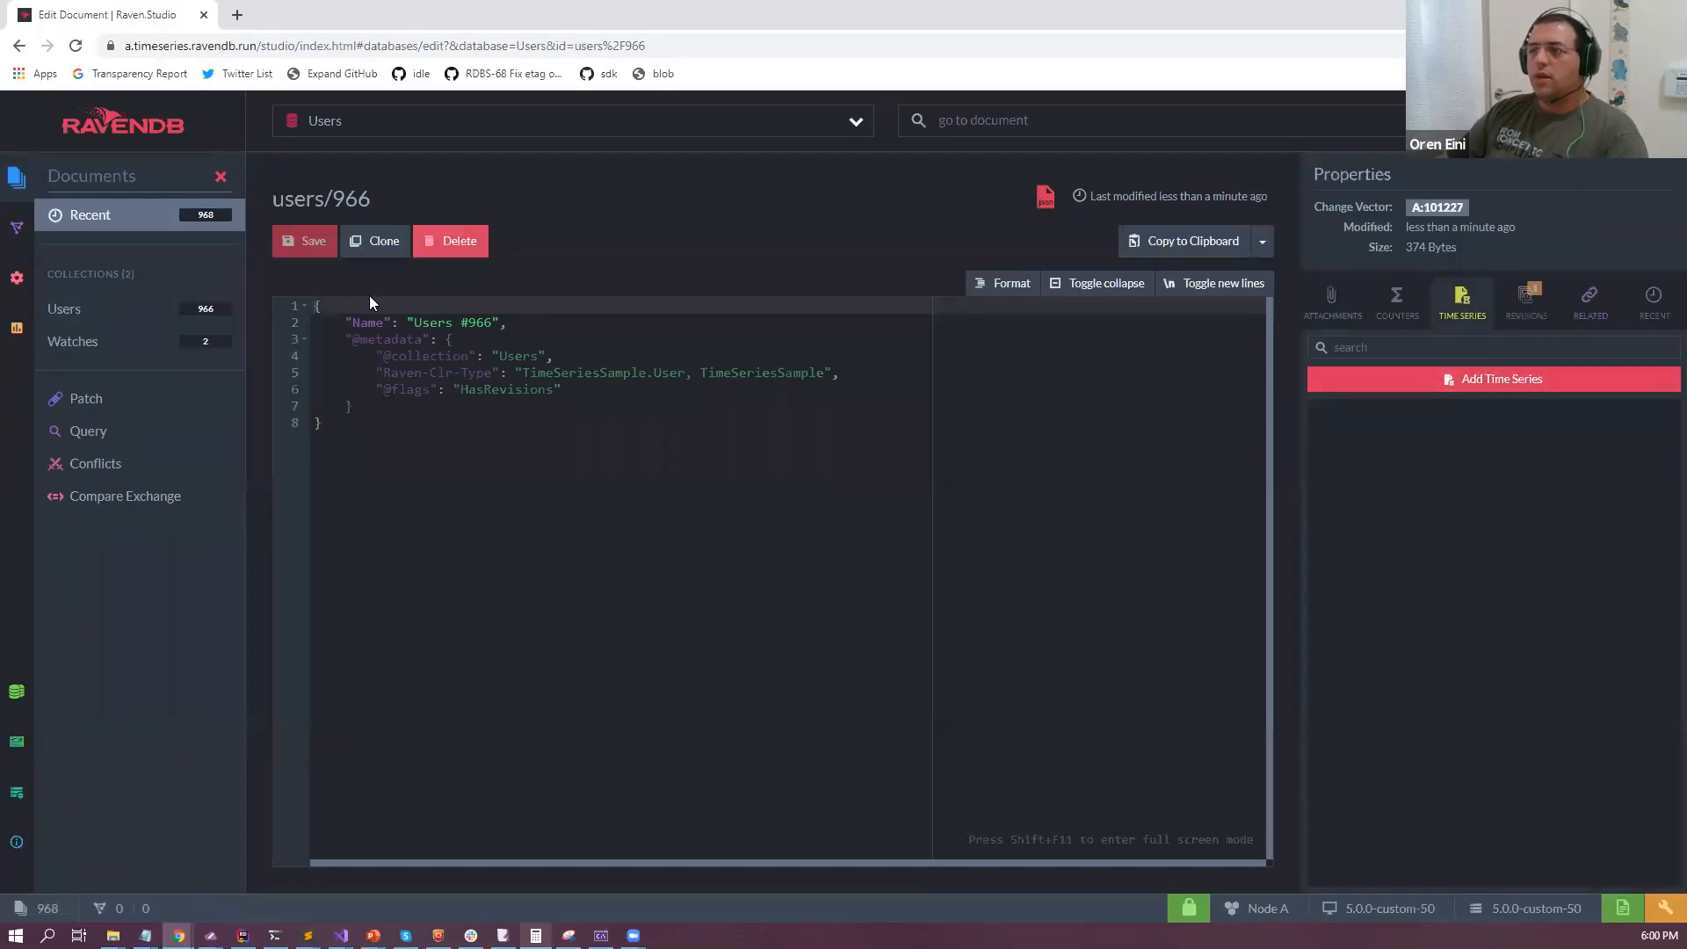
left_click(163, 312)
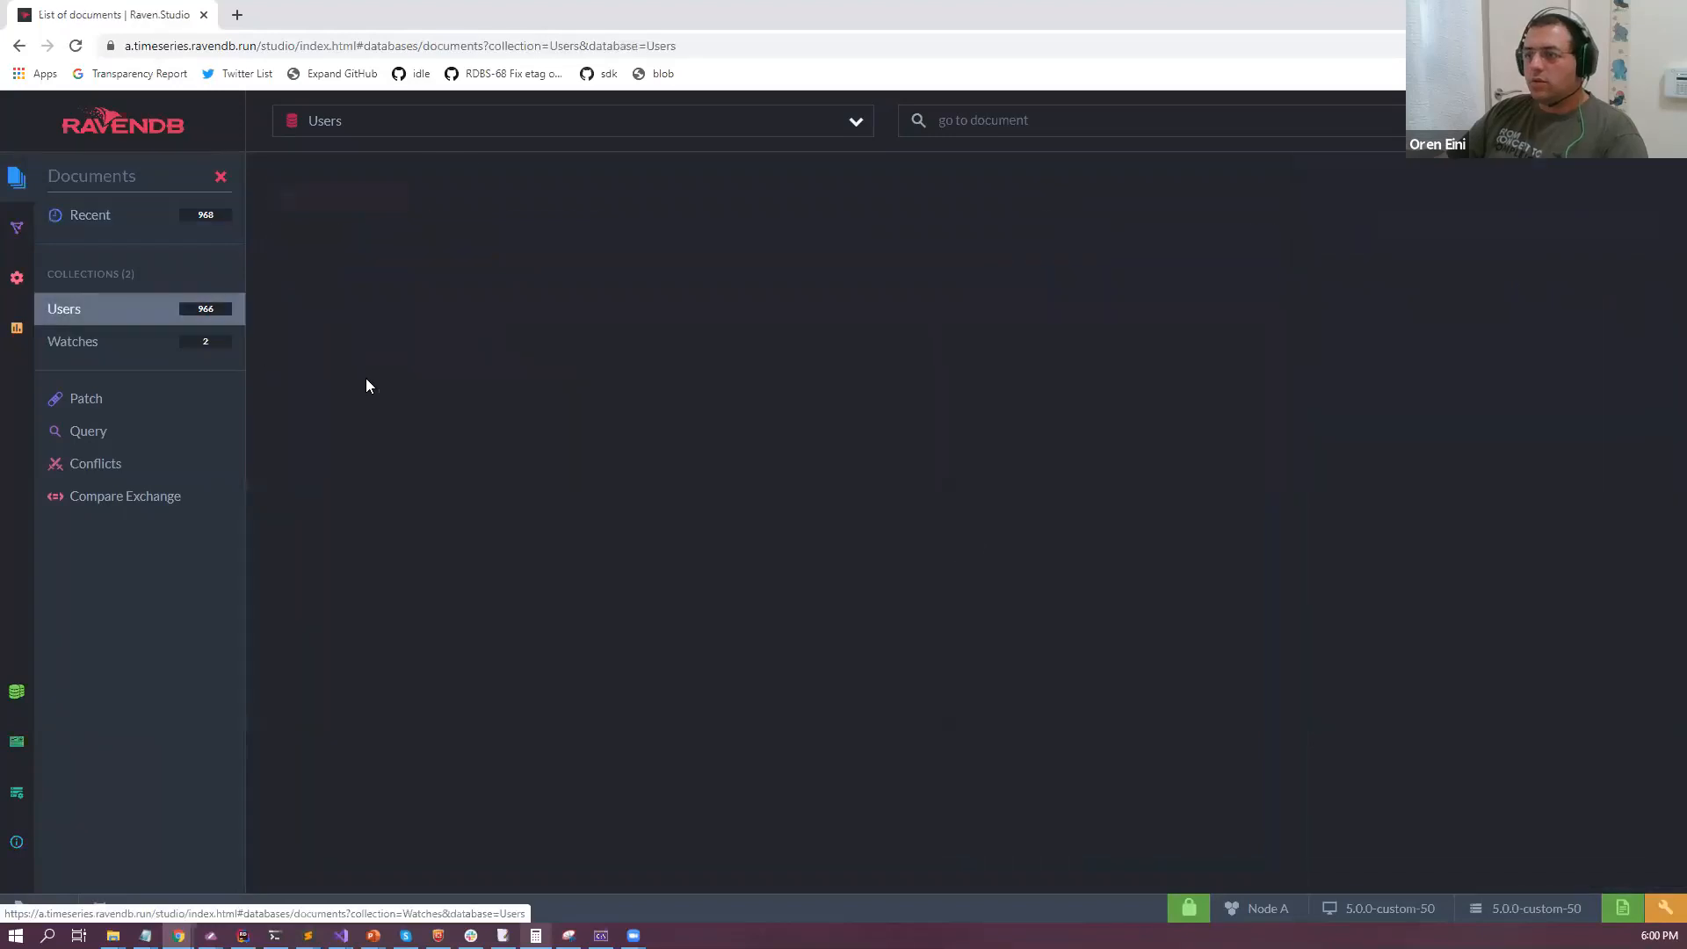
left_click(1469, 304)
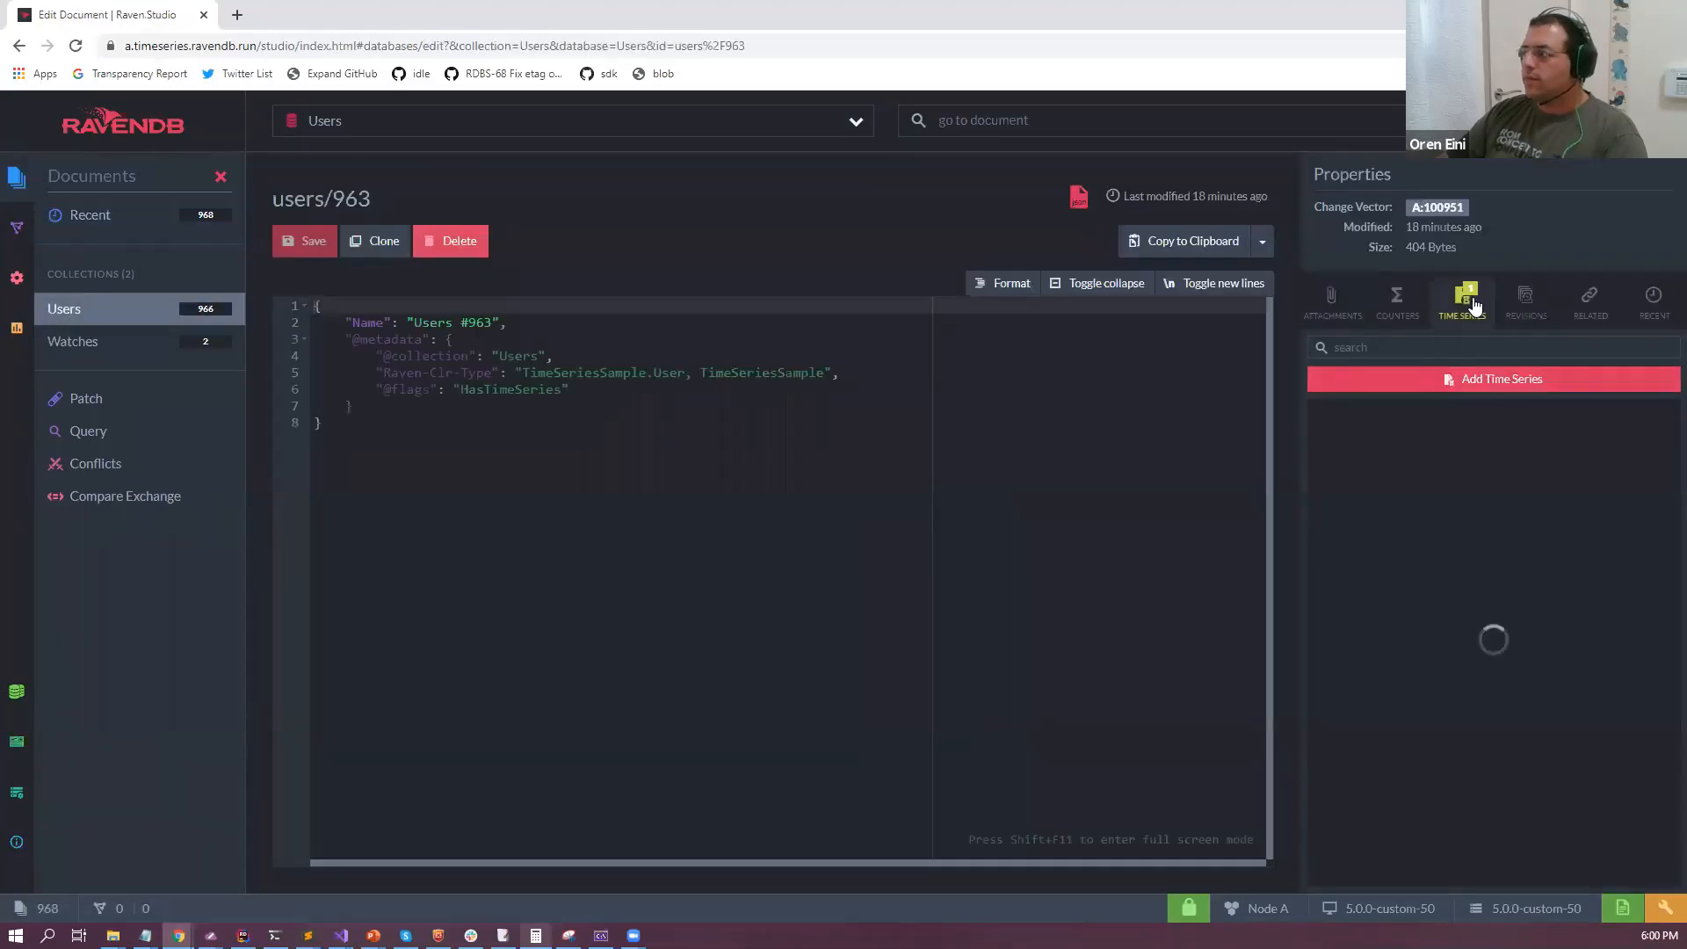
left_click(554, 528)
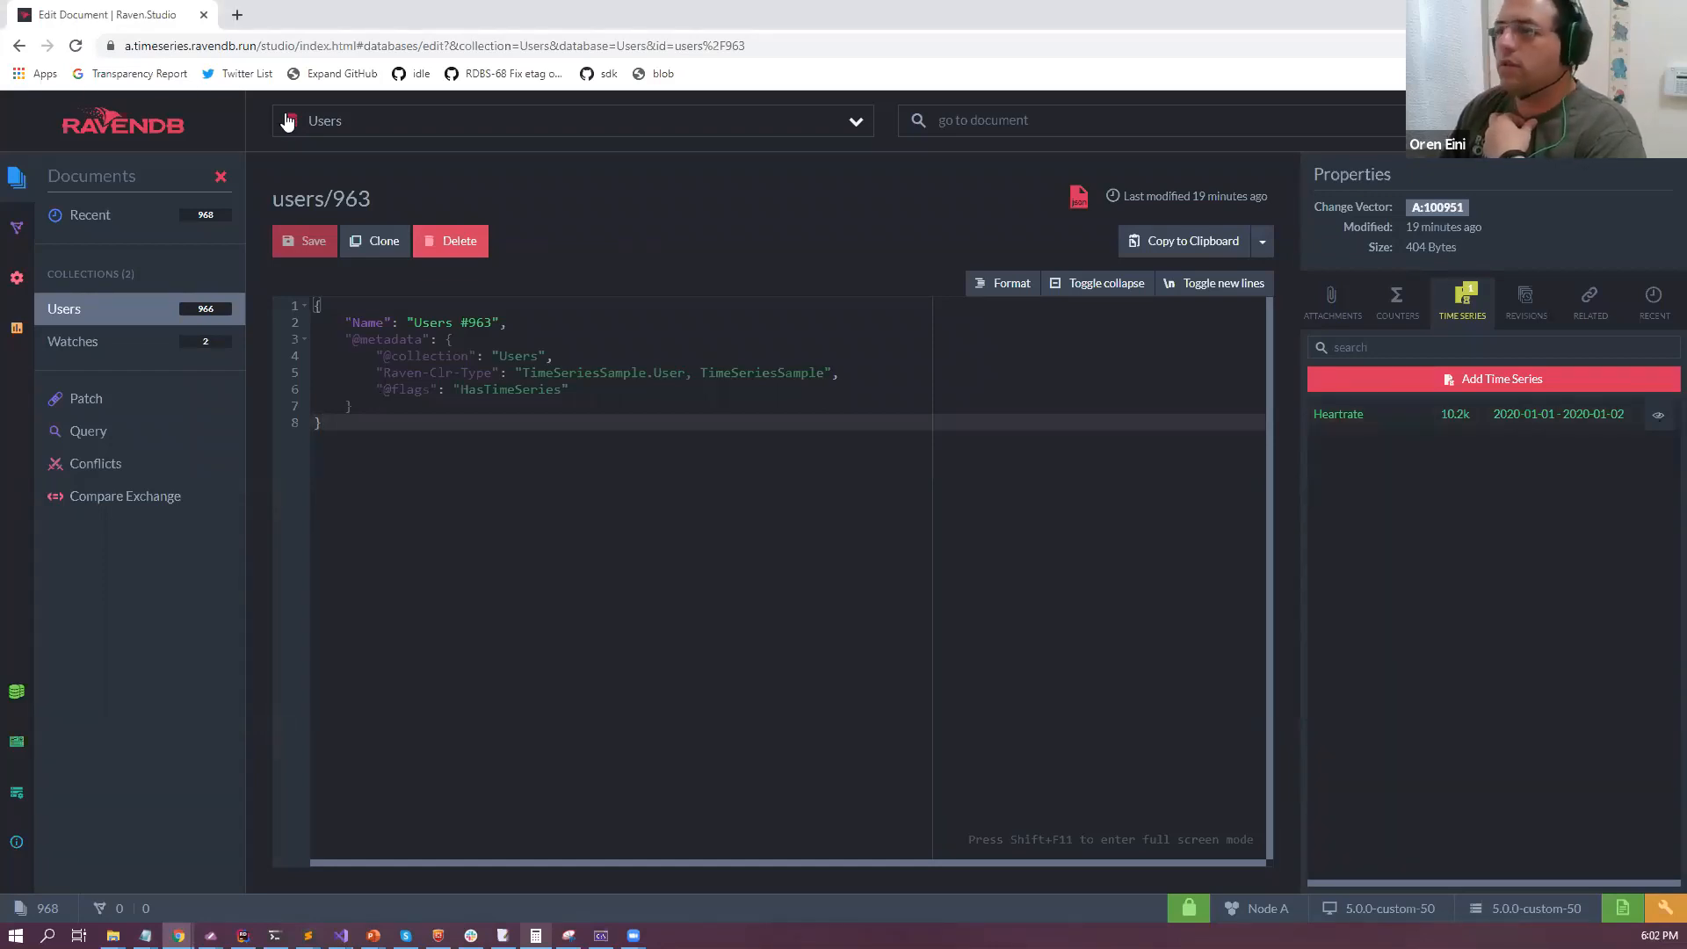
Open document users/960 from the Users collection, show its time series, and highlight the Heartrate entry count.
left_click(321, 125)
left_click(764, 577)
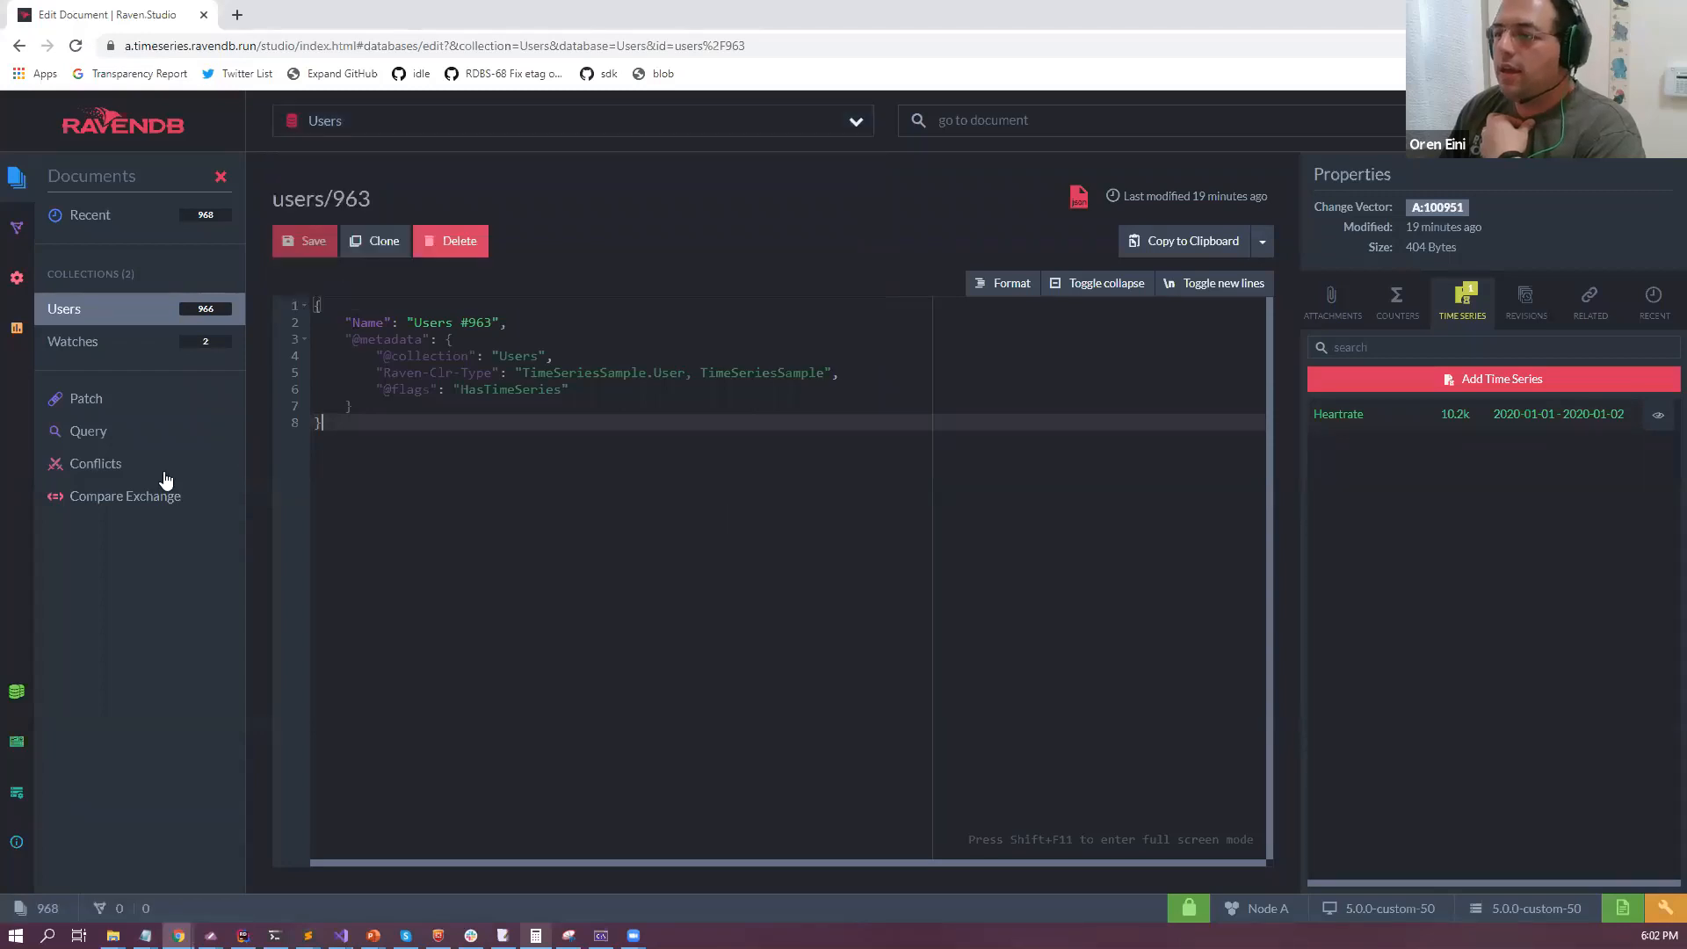
left_click(138, 316)
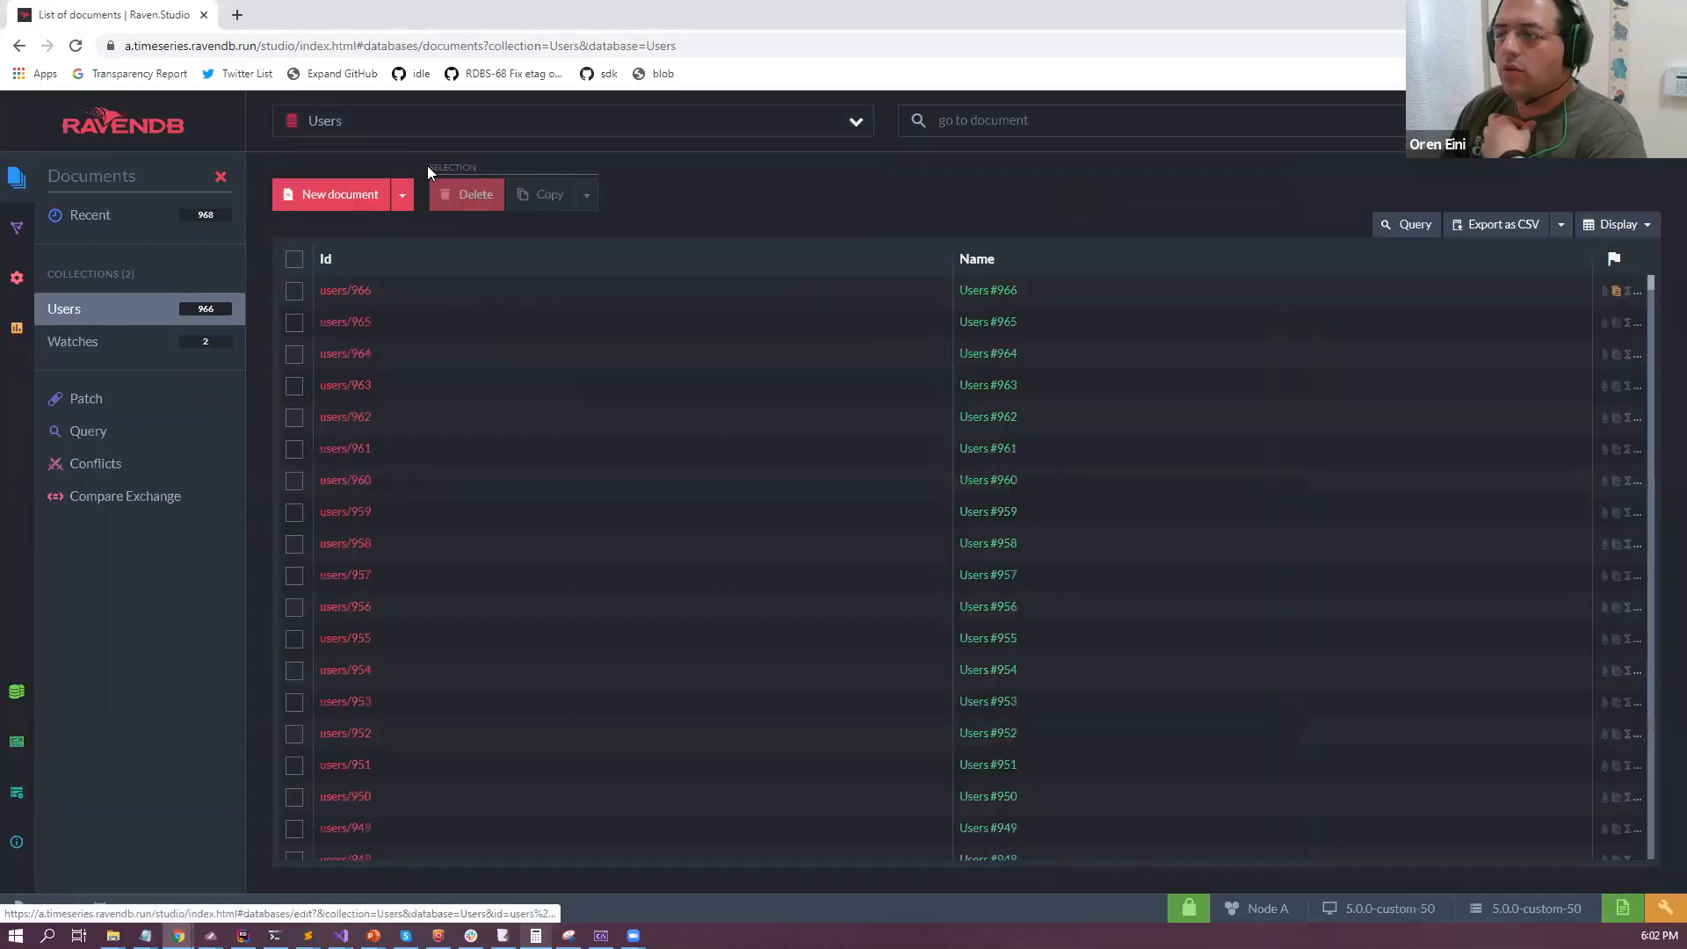
left_click(415, 485)
left_click(1462, 300)
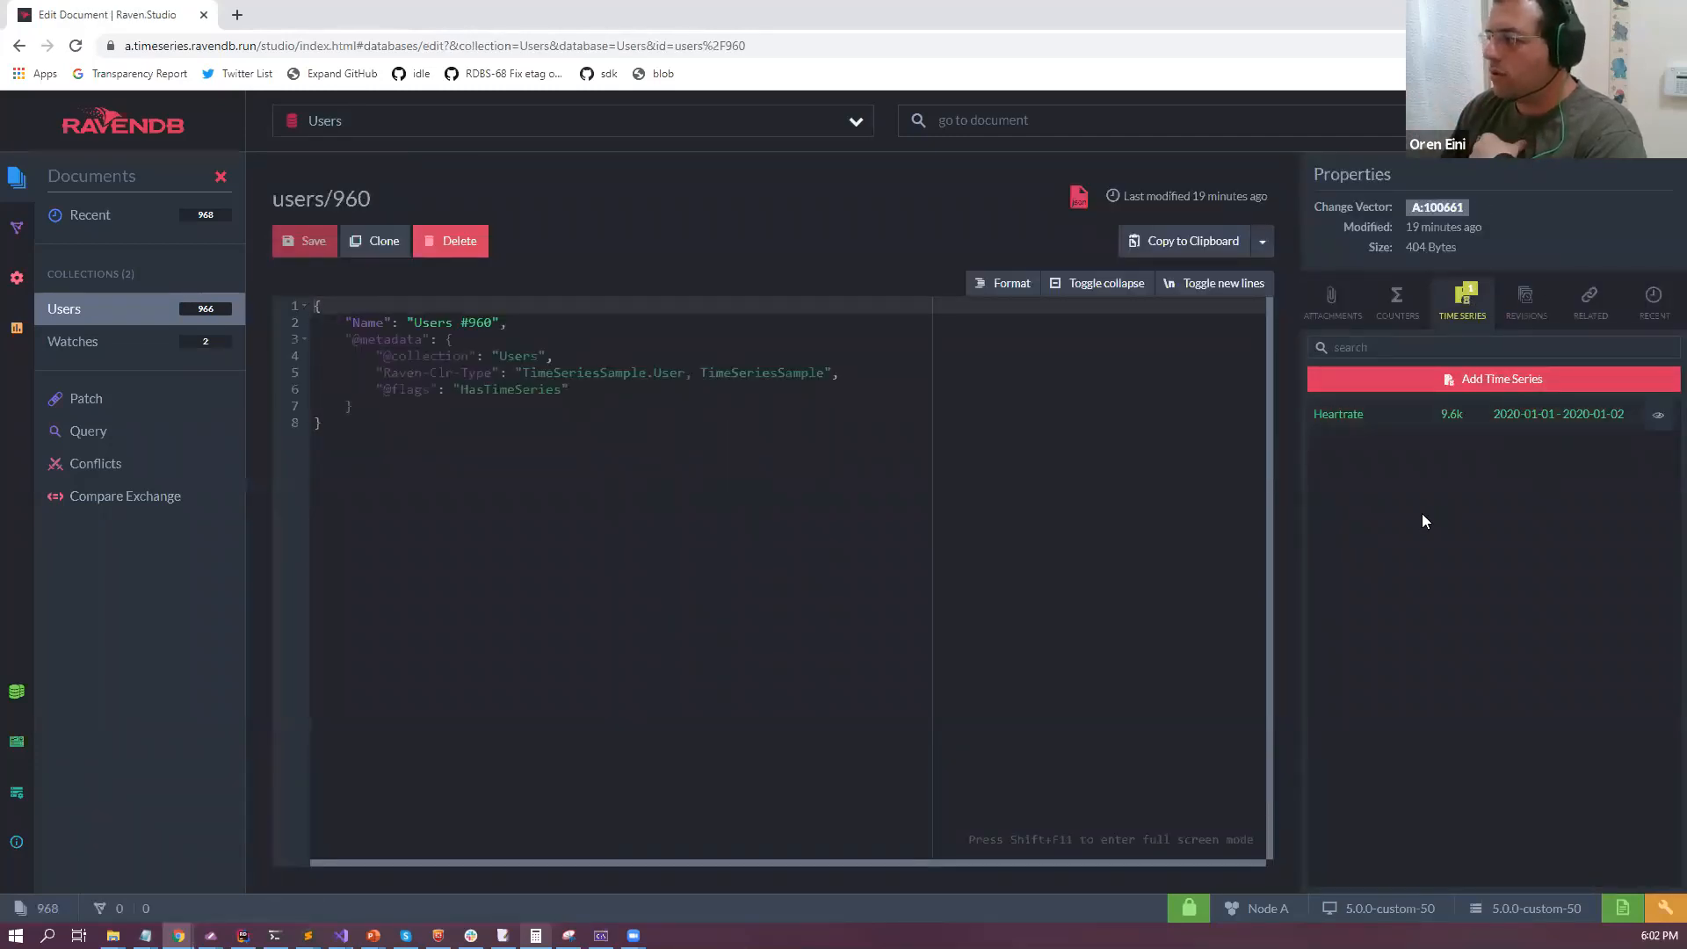
left_click_drag(1477, 416, 1448, 417)
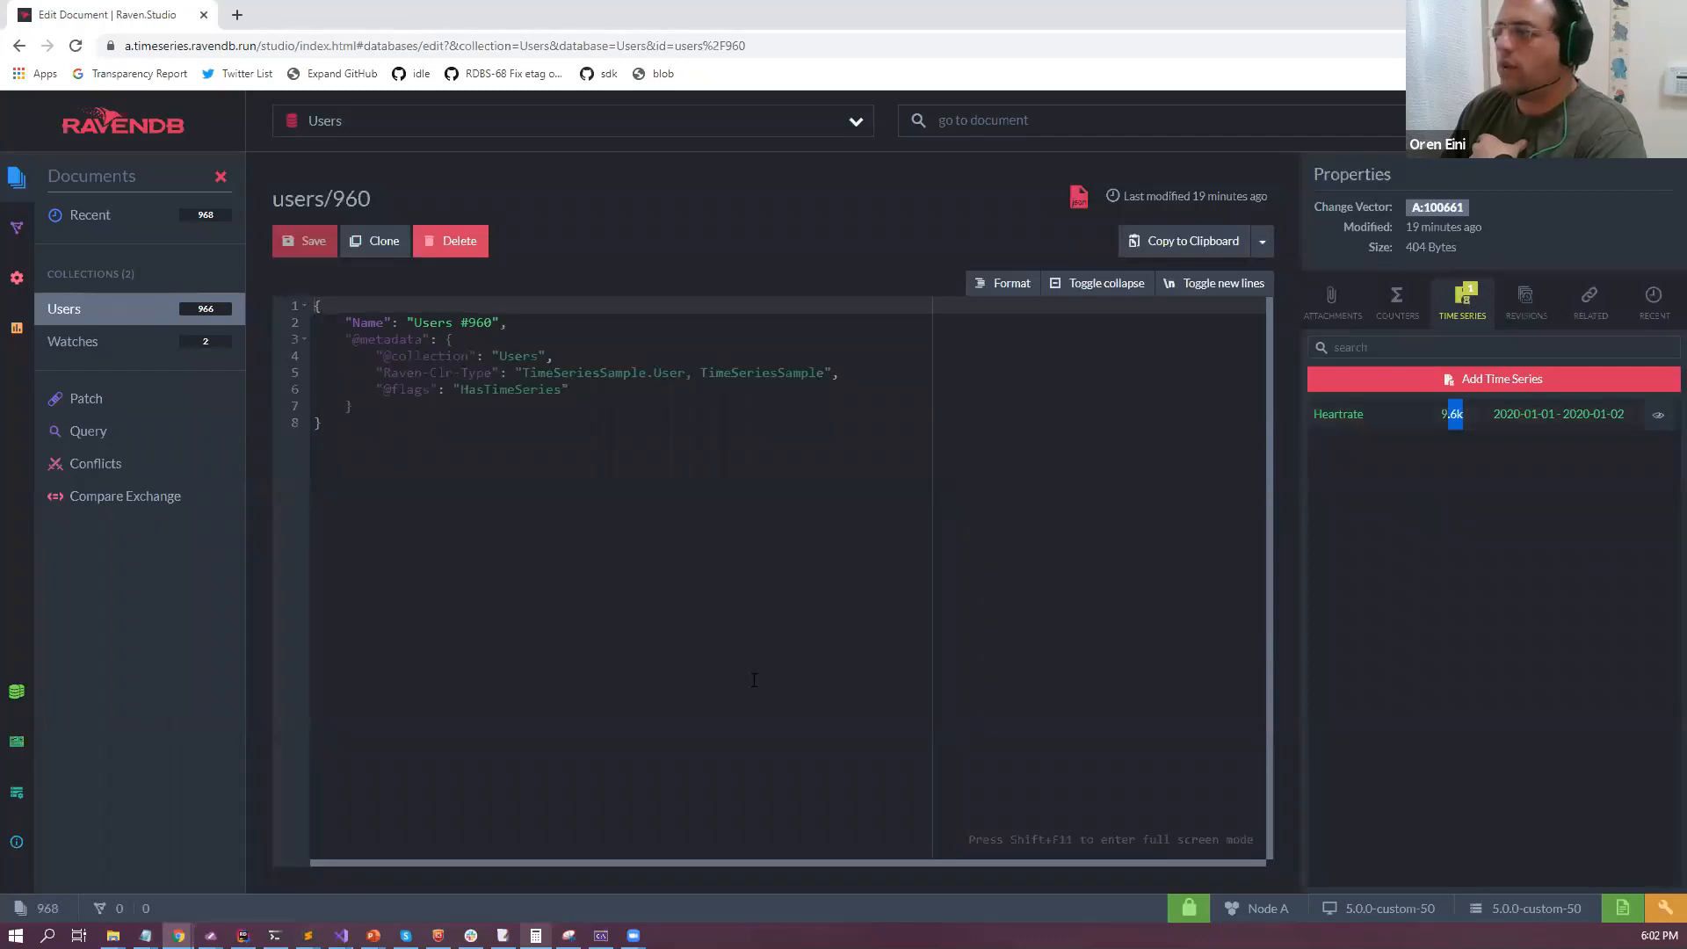
Drill down the Users database's storage report to the datafile's tables and highlight the Collection.TimeSeries.users row.
left_click(16, 327)
left_click(185, 286)
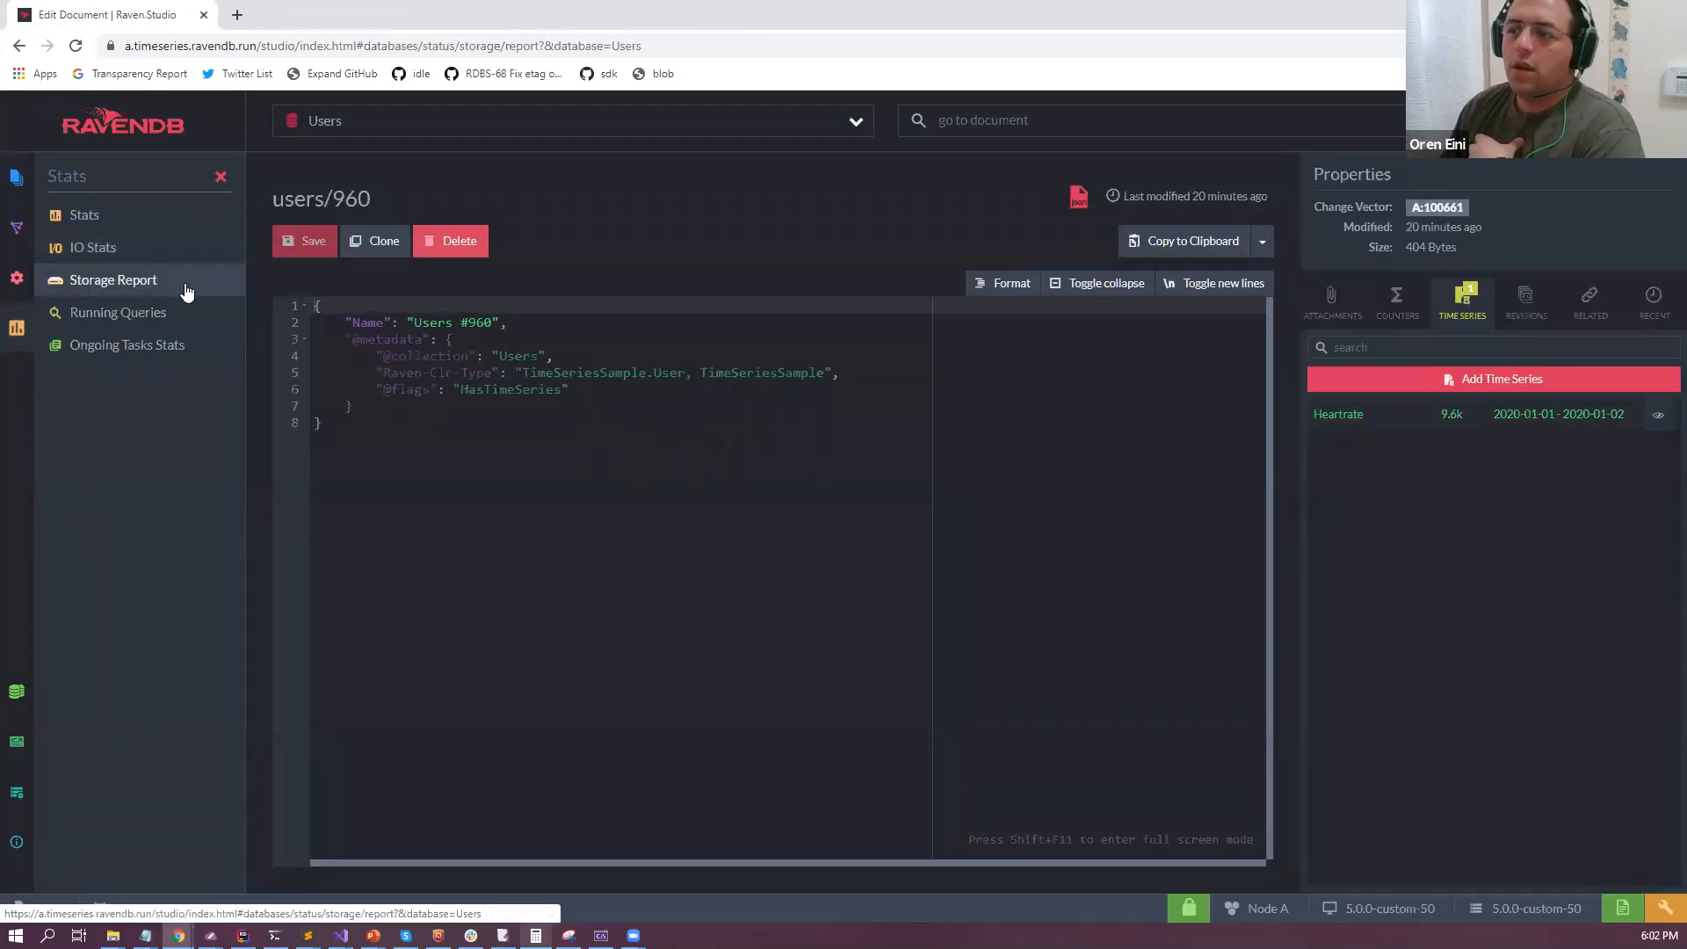
left_click(931, 399)
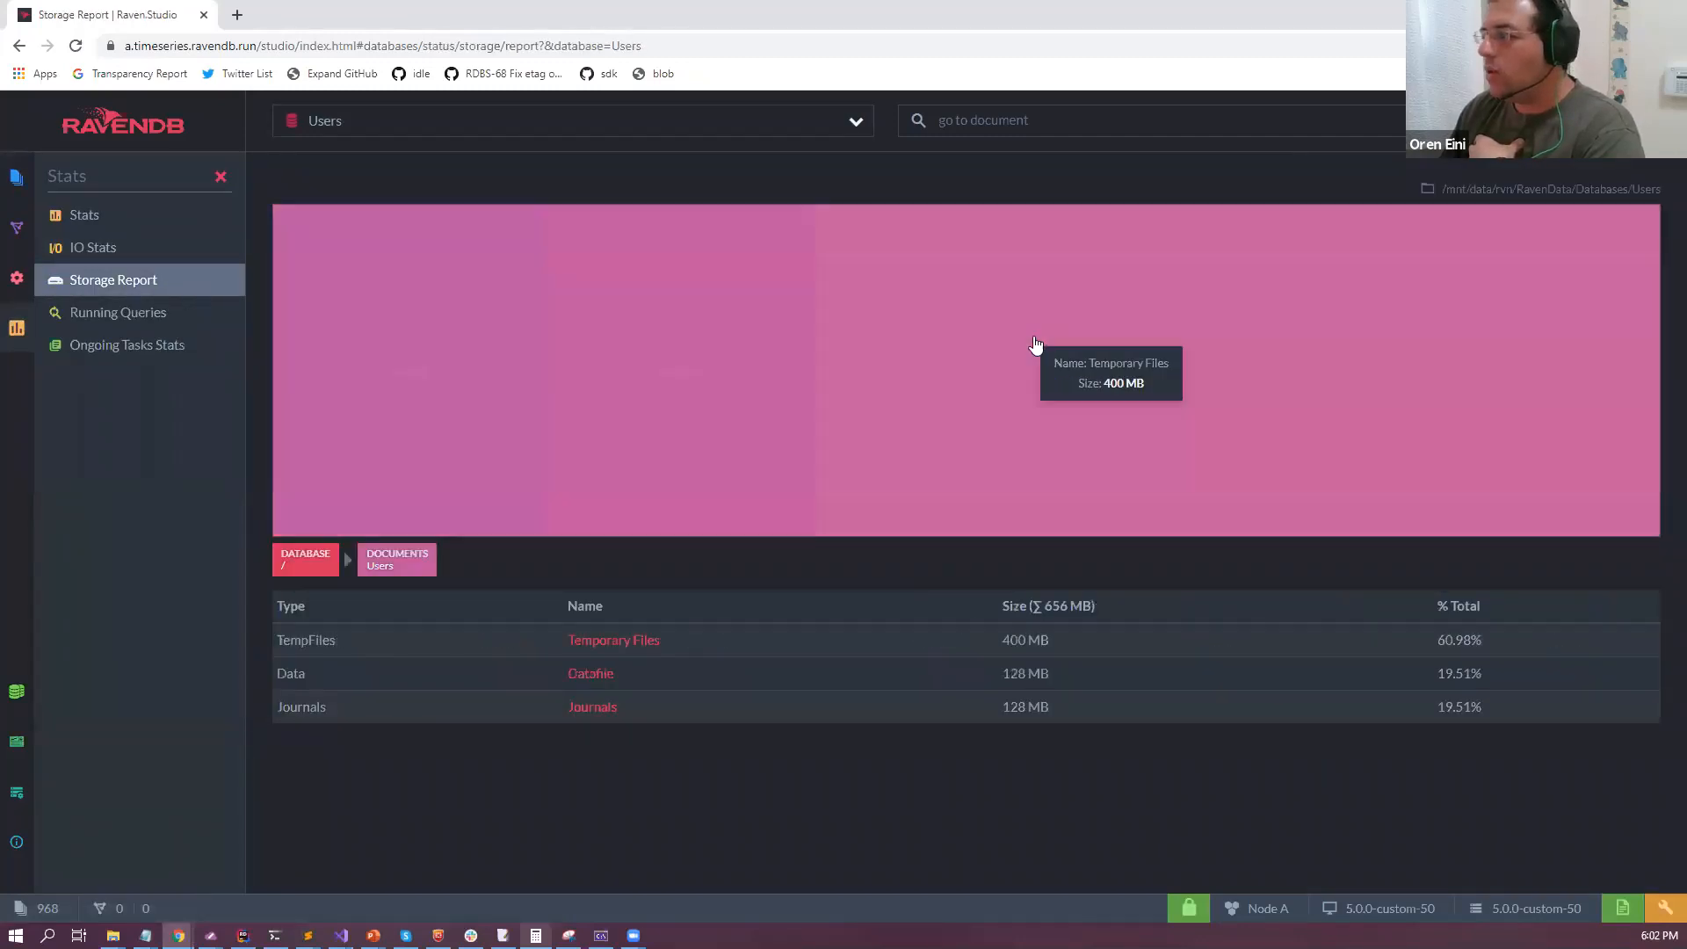
left_click(1036, 344)
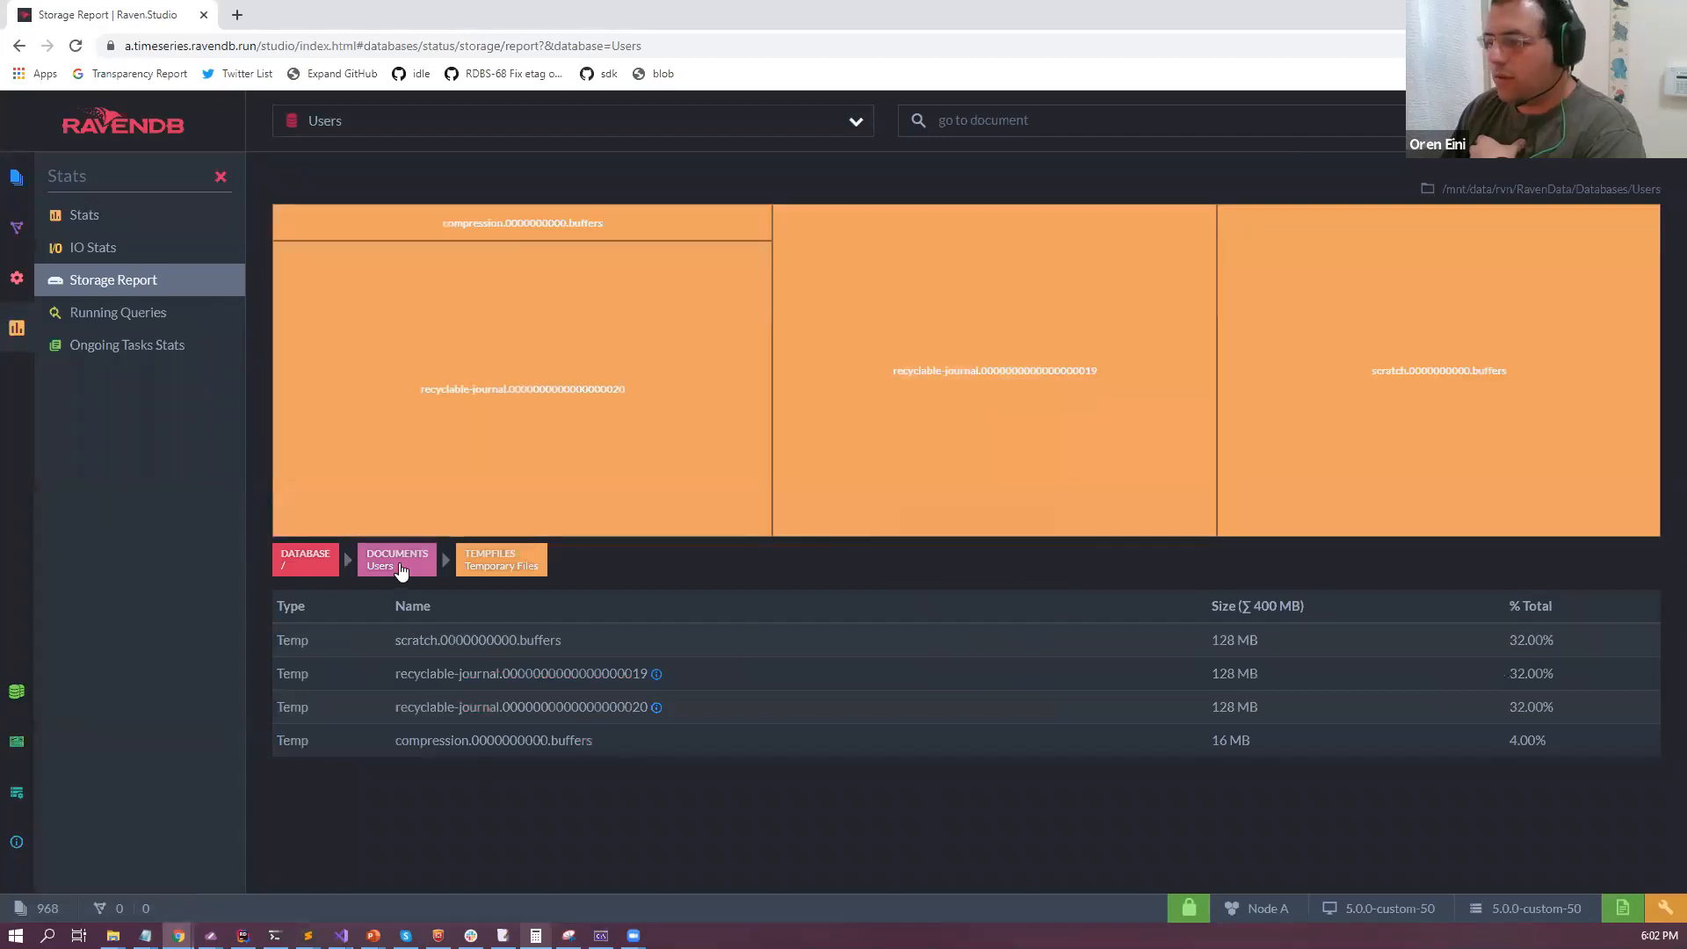
left_click(396, 563)
left_click(641, 366)
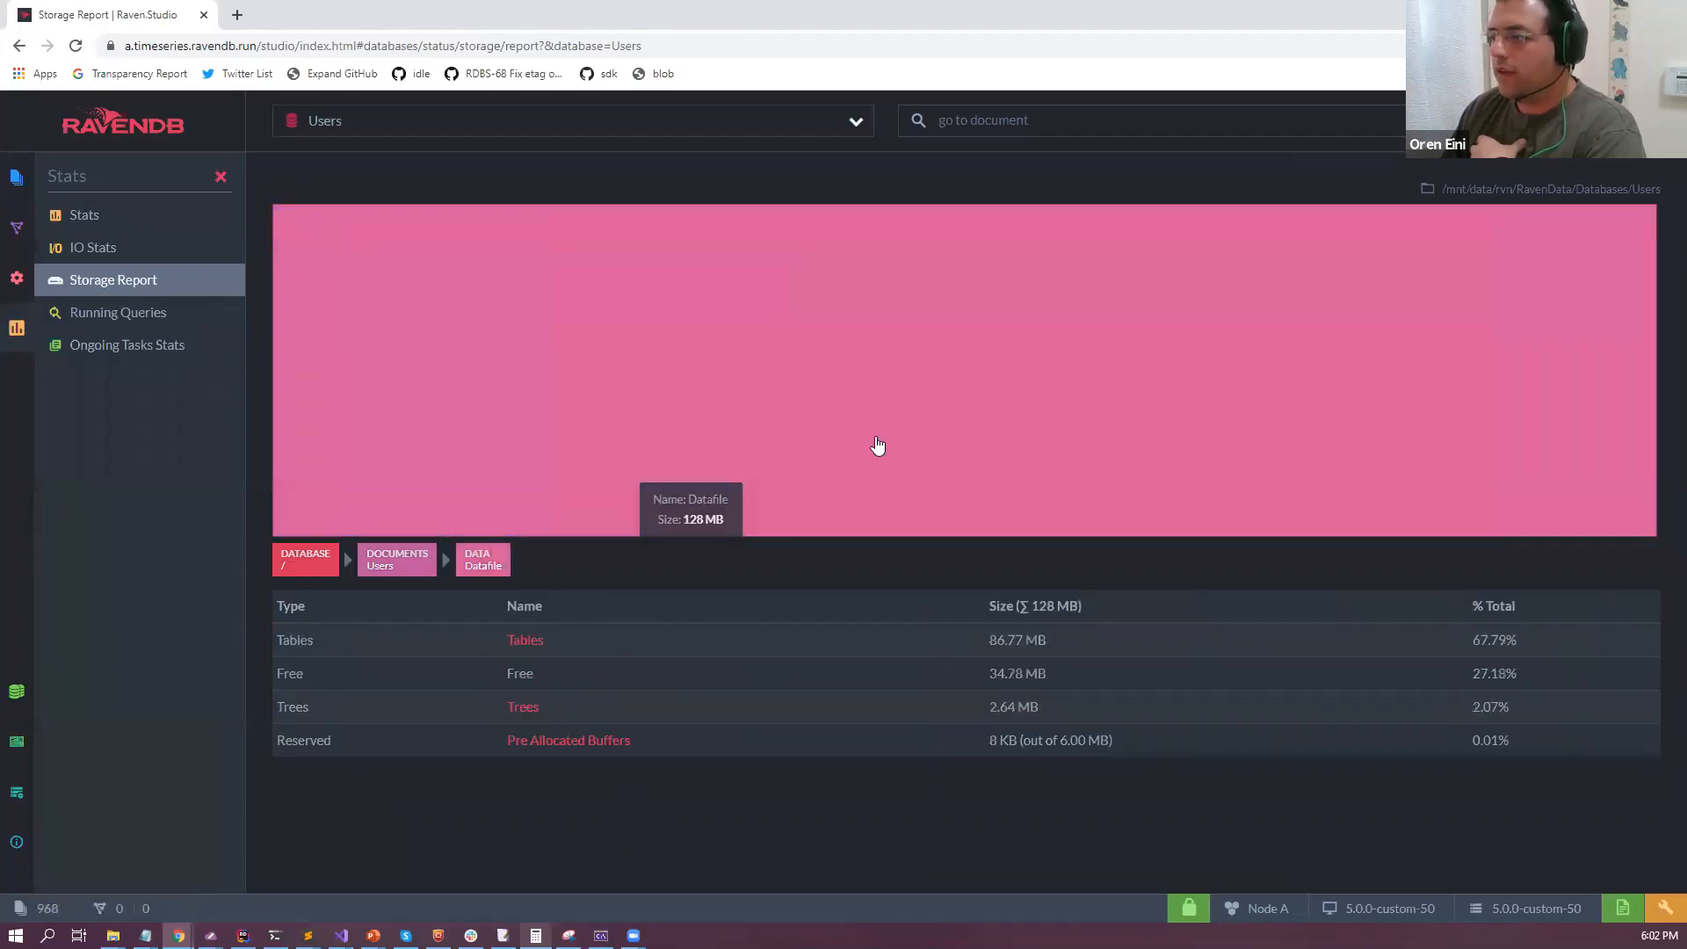
left_click(892, 489)
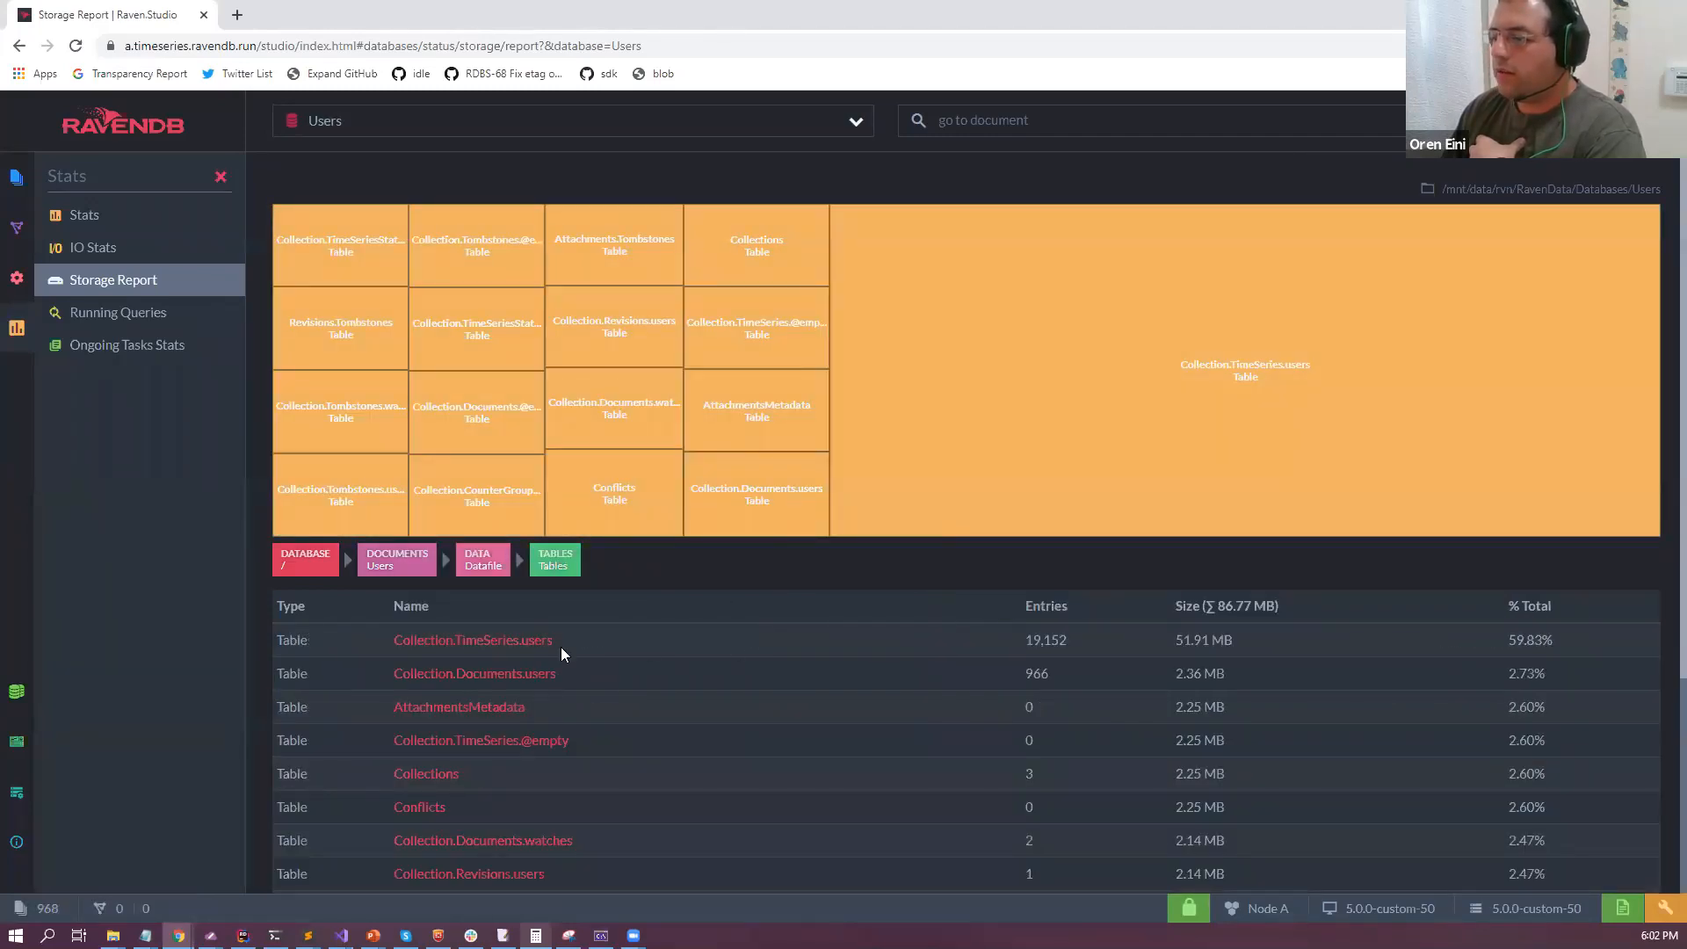
mouse_move(364, 631)
left_mouse_down()
mouse_move(1319, 643)
mouse_move(769, 674)
mouse_move(351, 645)
left_mouse_up()
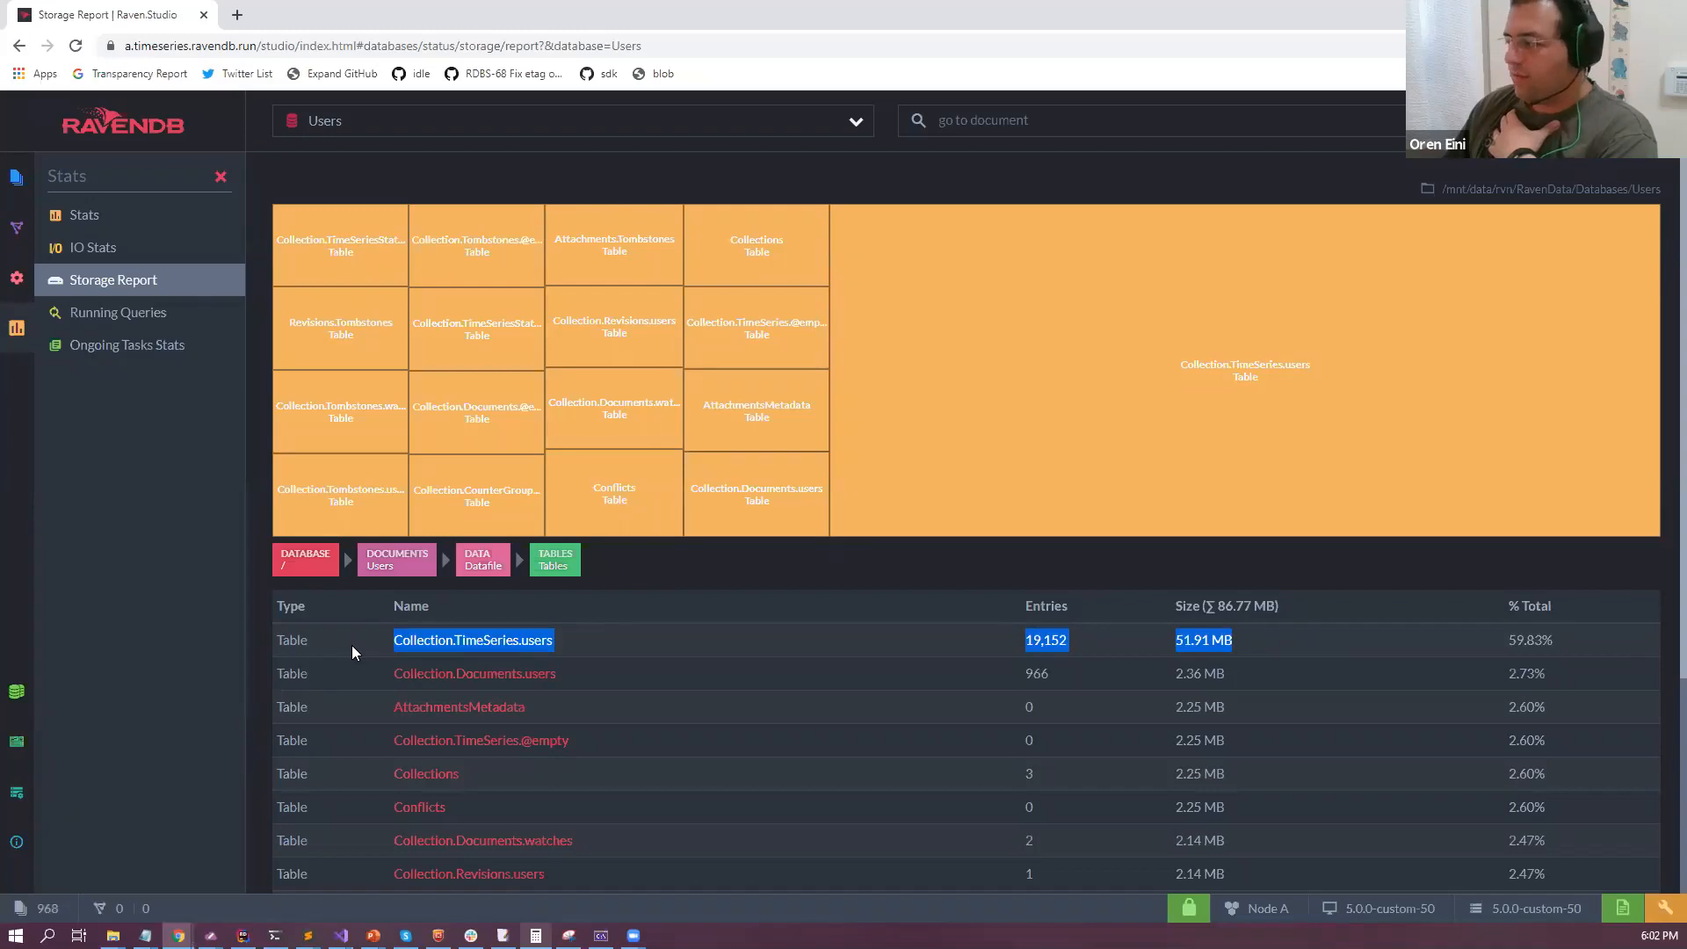
Switch to the TS database, open the only document in its Users collection, and show that document's time series.
left_click(318, 122)
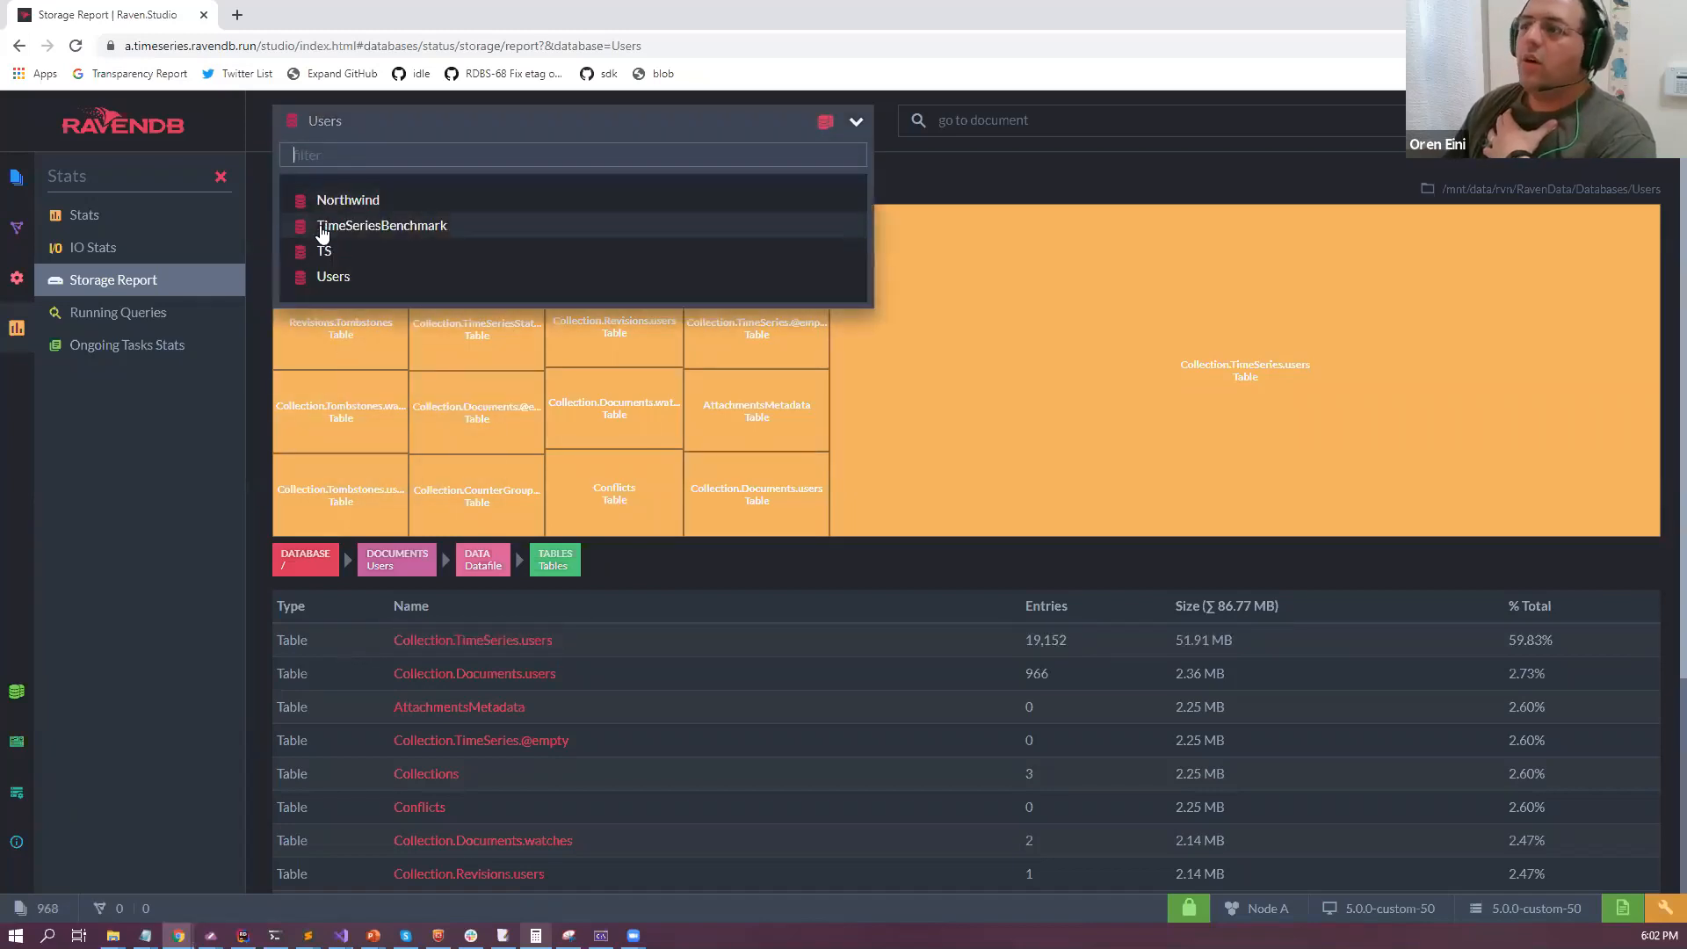
left_click(327, 252)
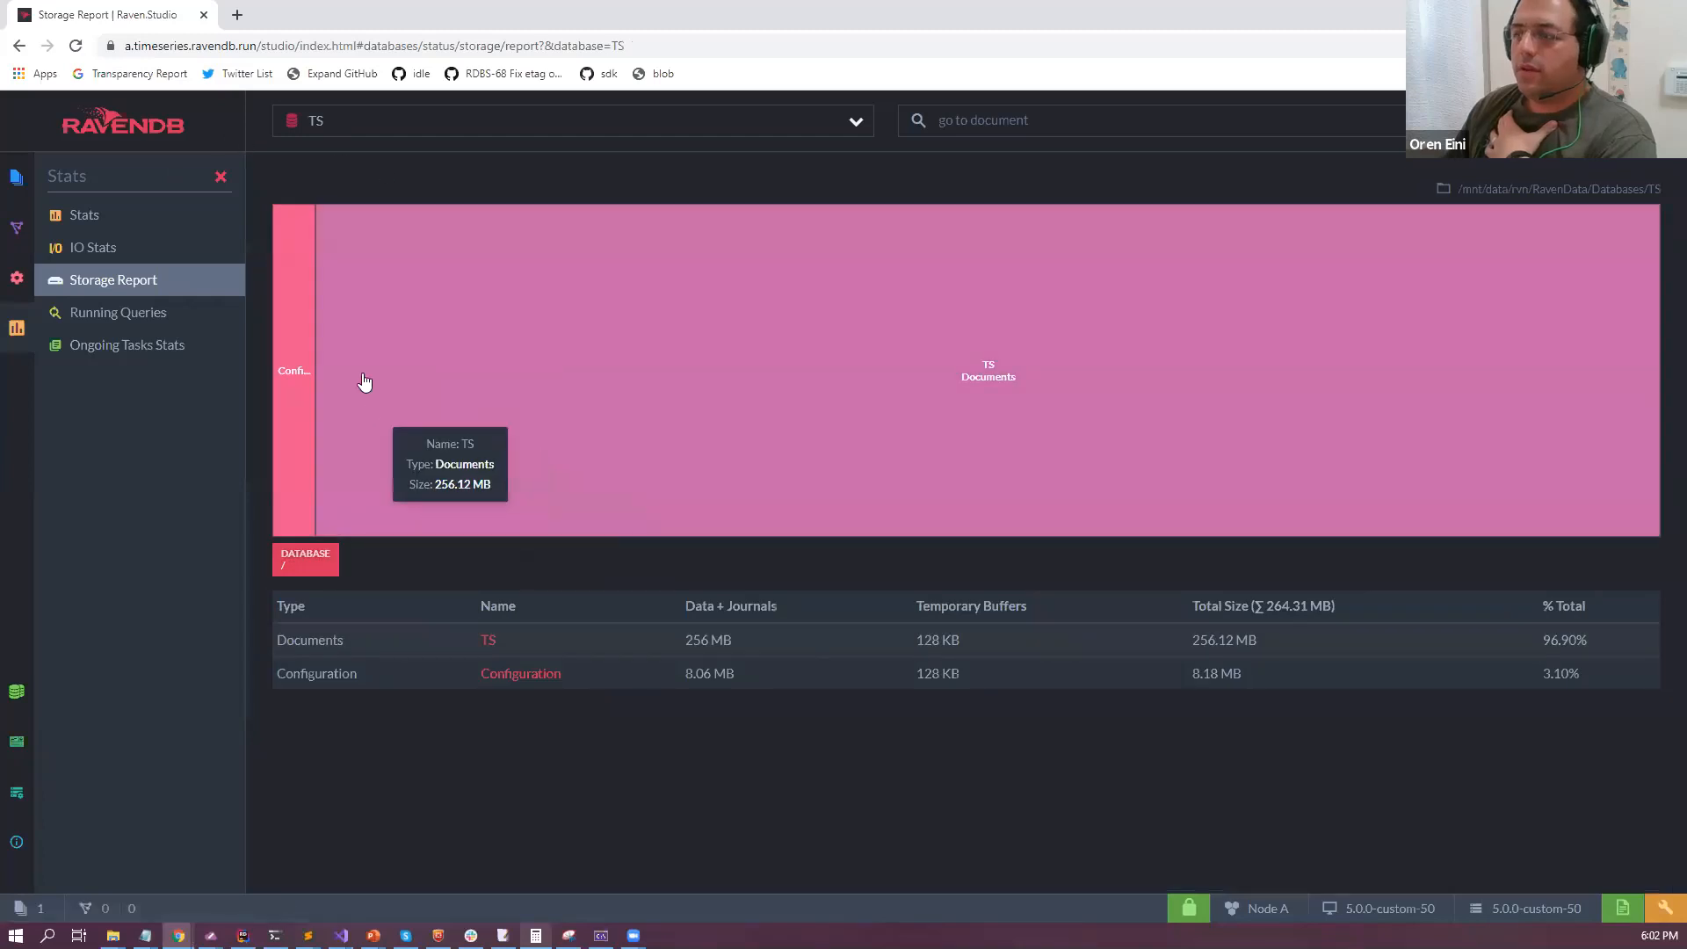
left_click(17, 184)
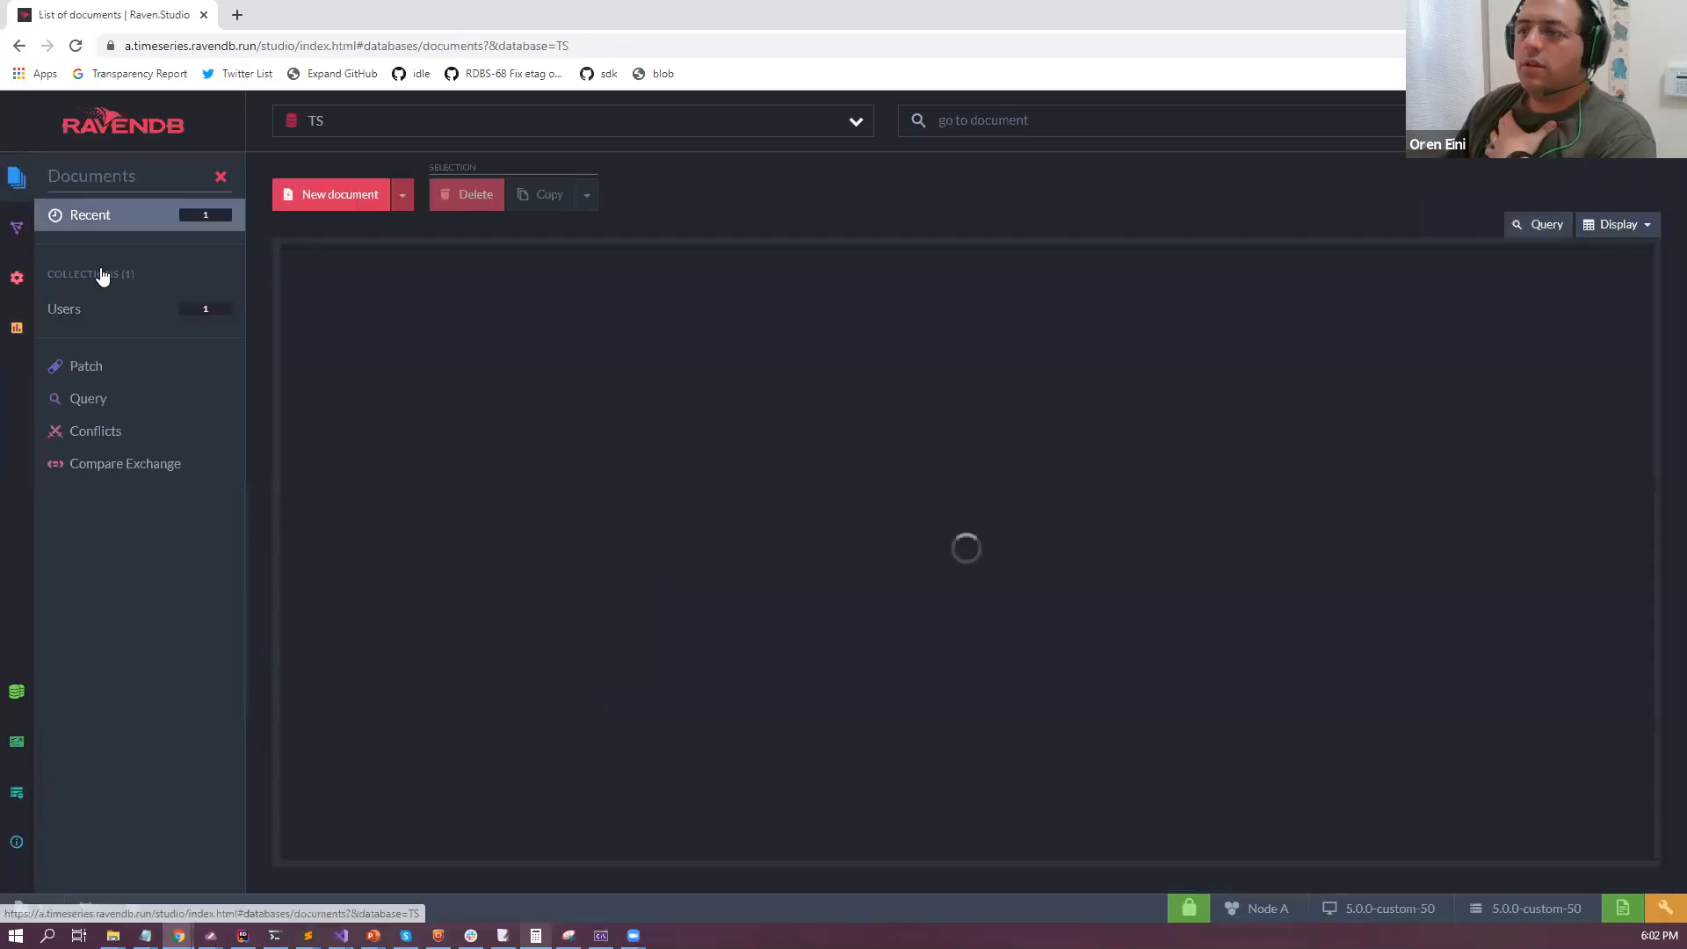
left_click(233, 308)
mouse_move(358, 304)
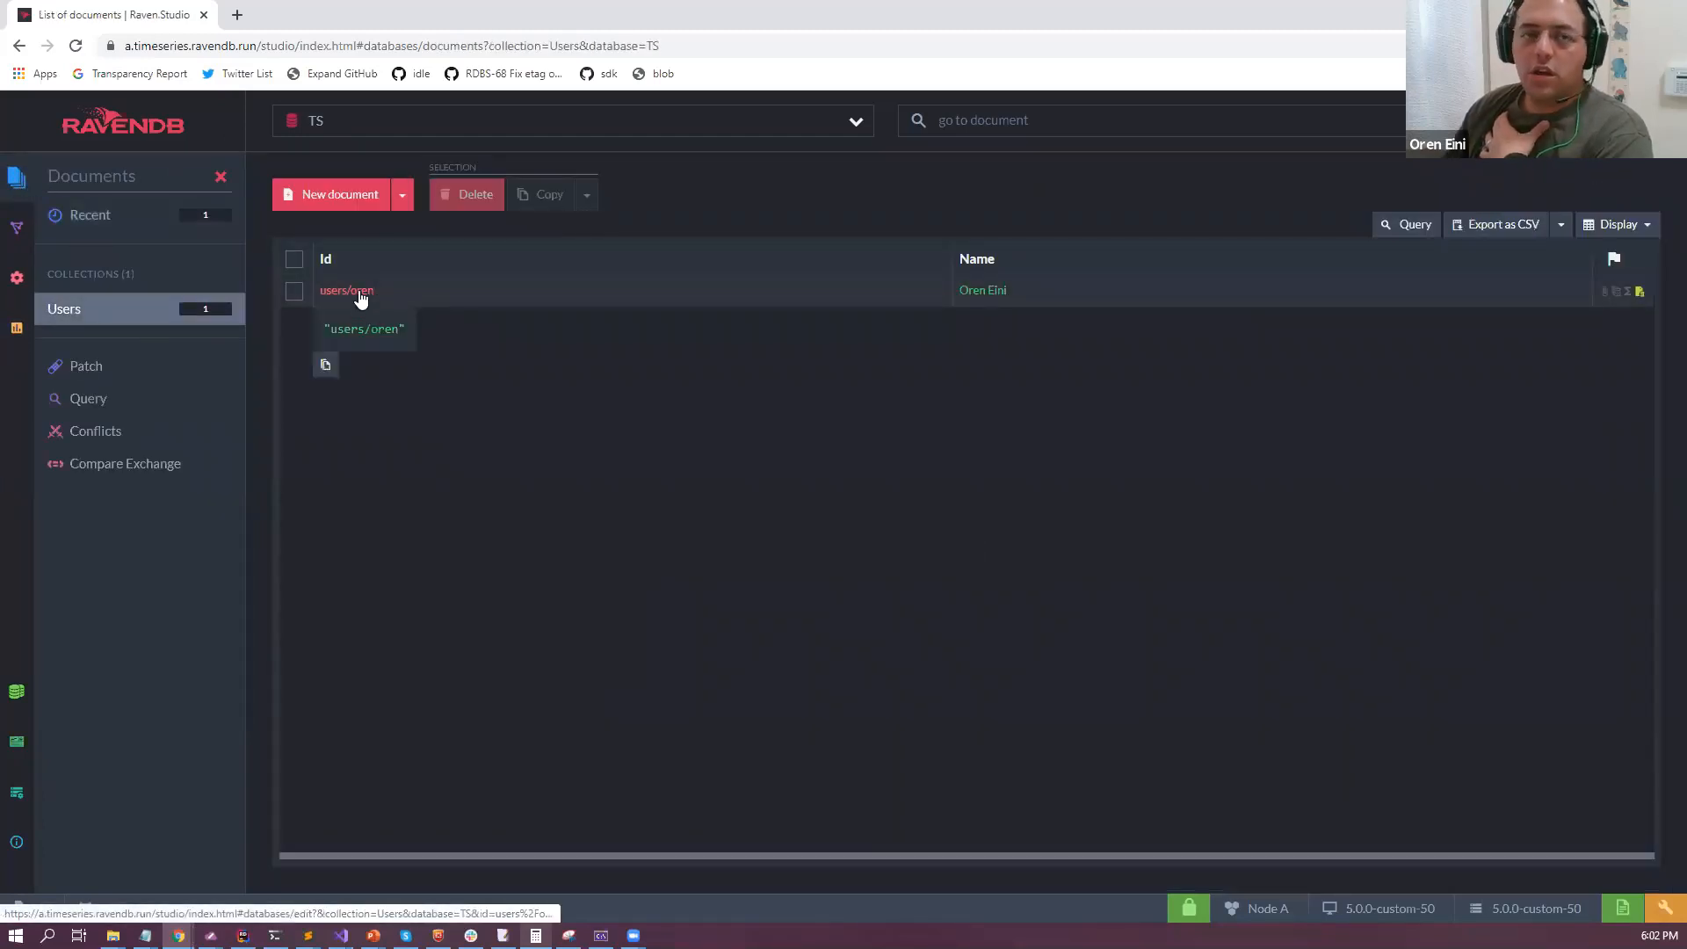
left_click(356, 306)
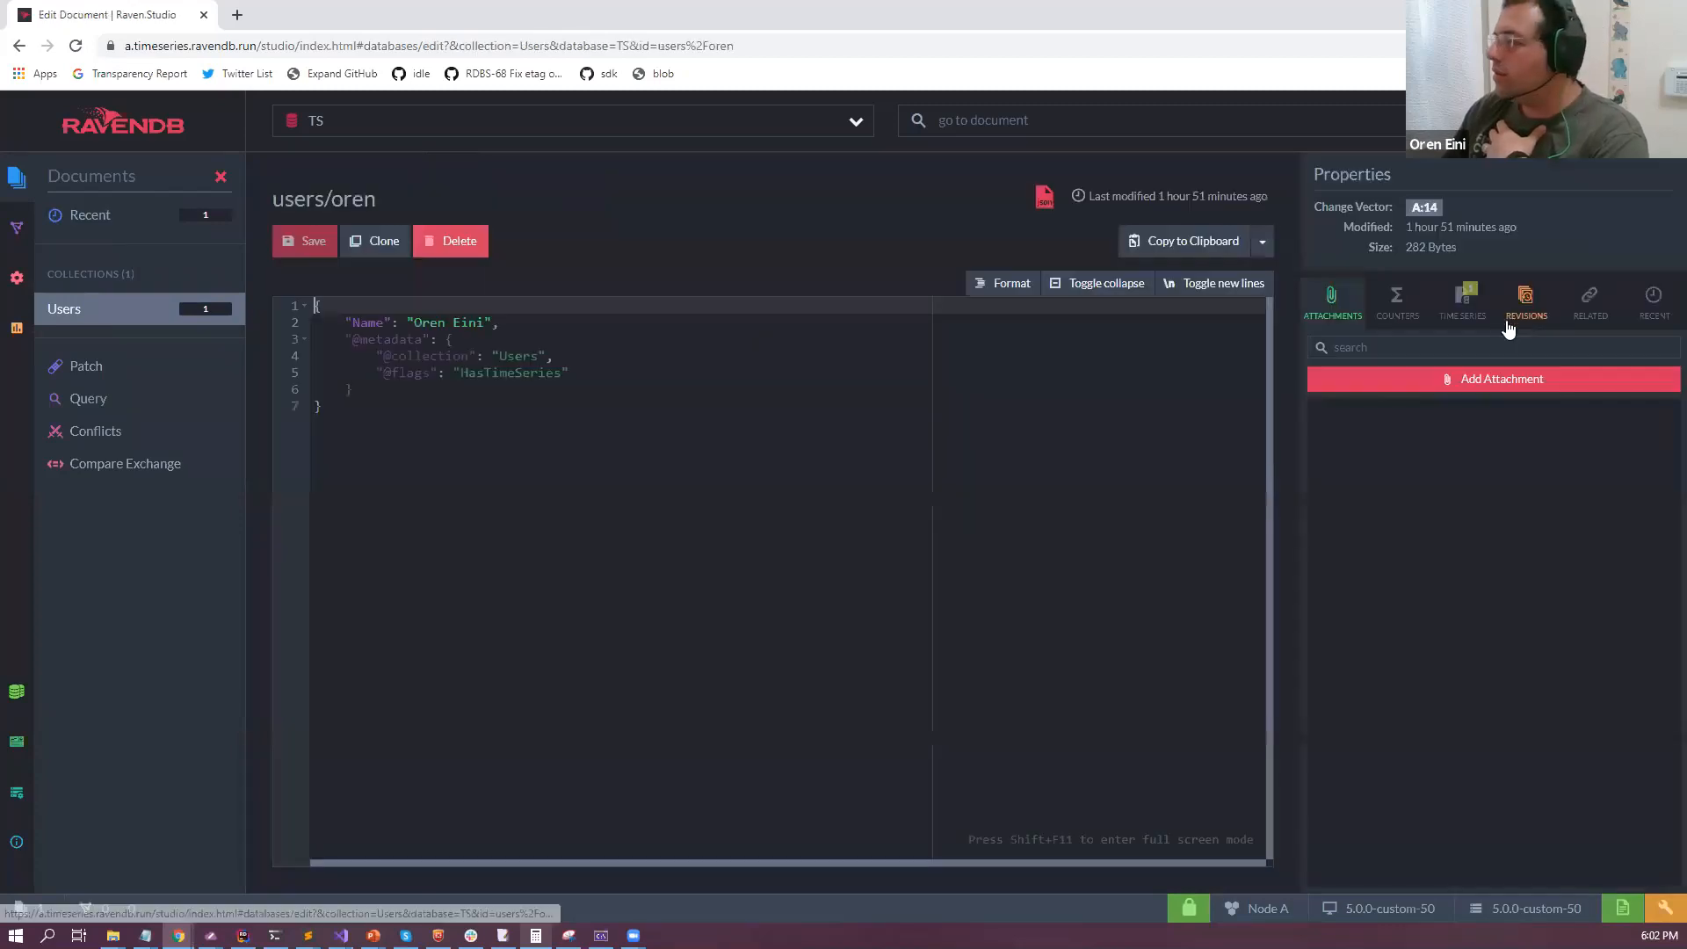
left_click(1465, 308)
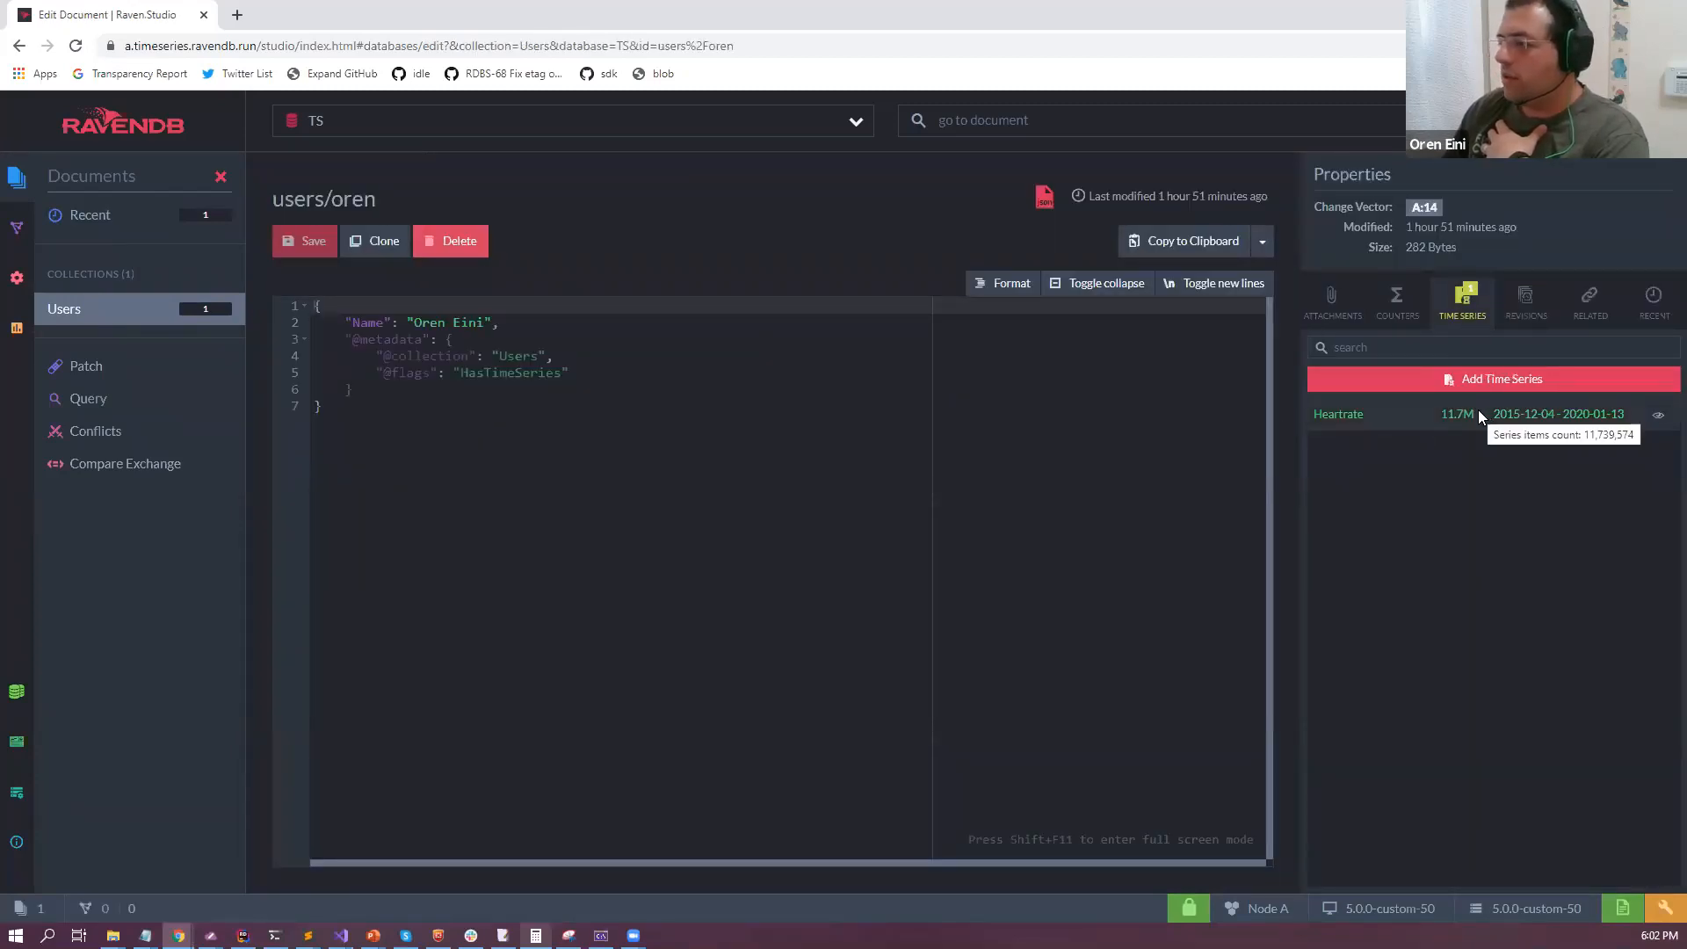
Drill down the TS database's storage report to the datafile's tables and highlight the entries and size of Collection.TimeSeries.users.
left_click(18, 325)
left_click(112, 280)
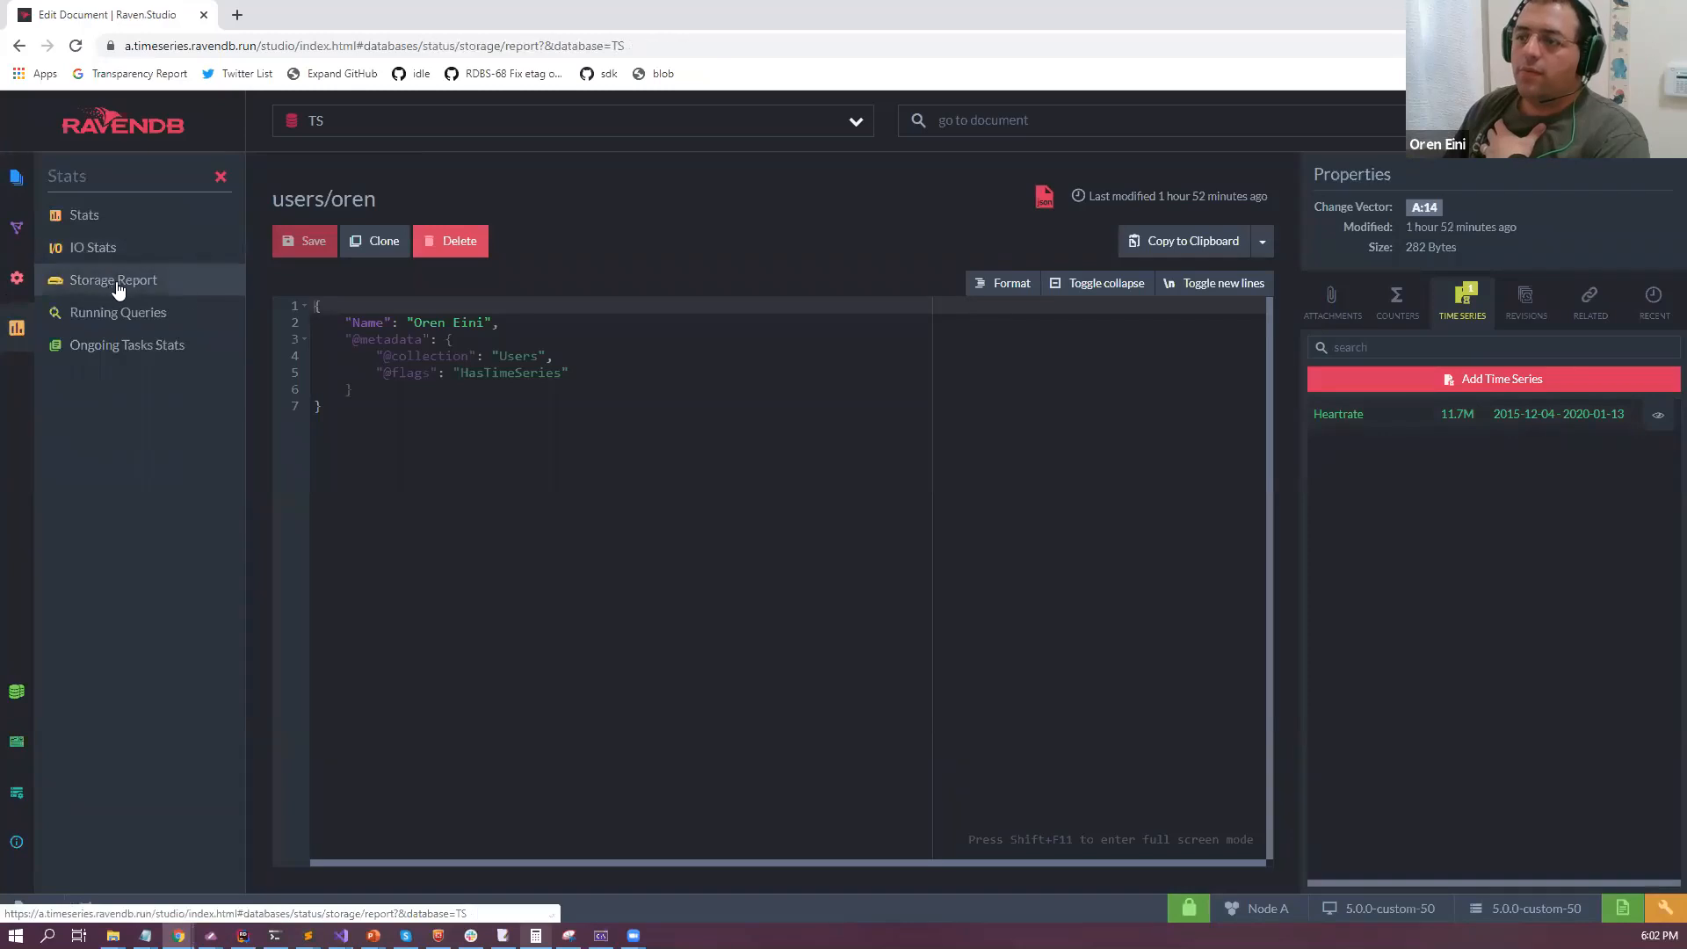
left_click(747, 385)
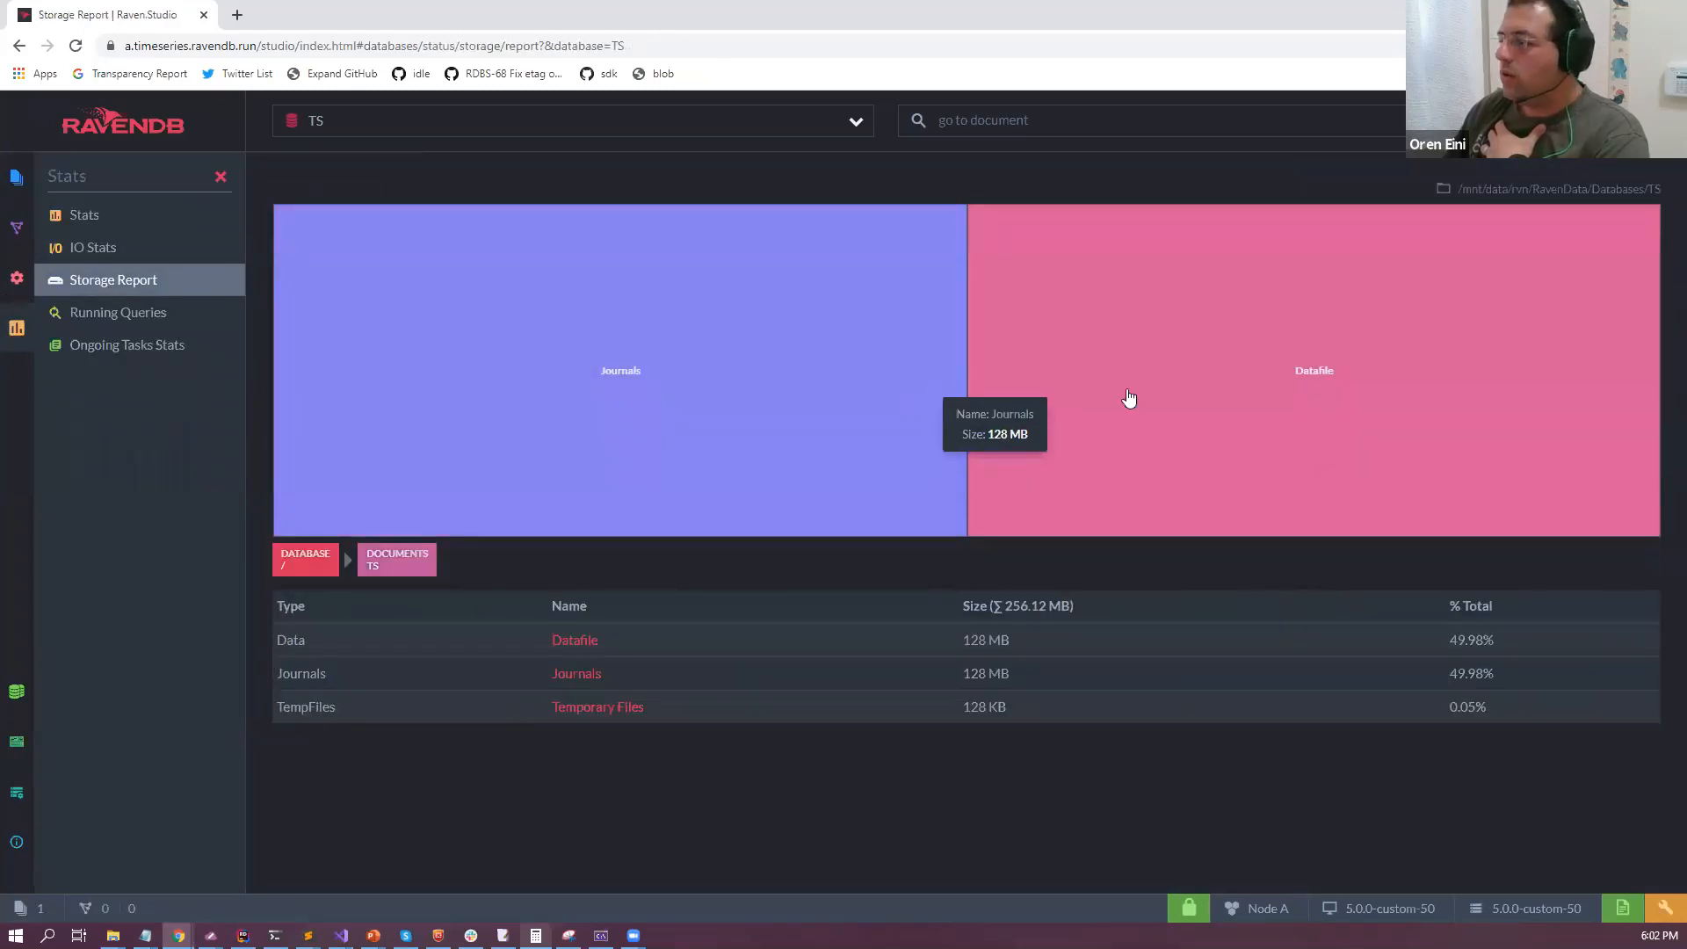
left_click(1164, 400)
left_click(1165, 400)
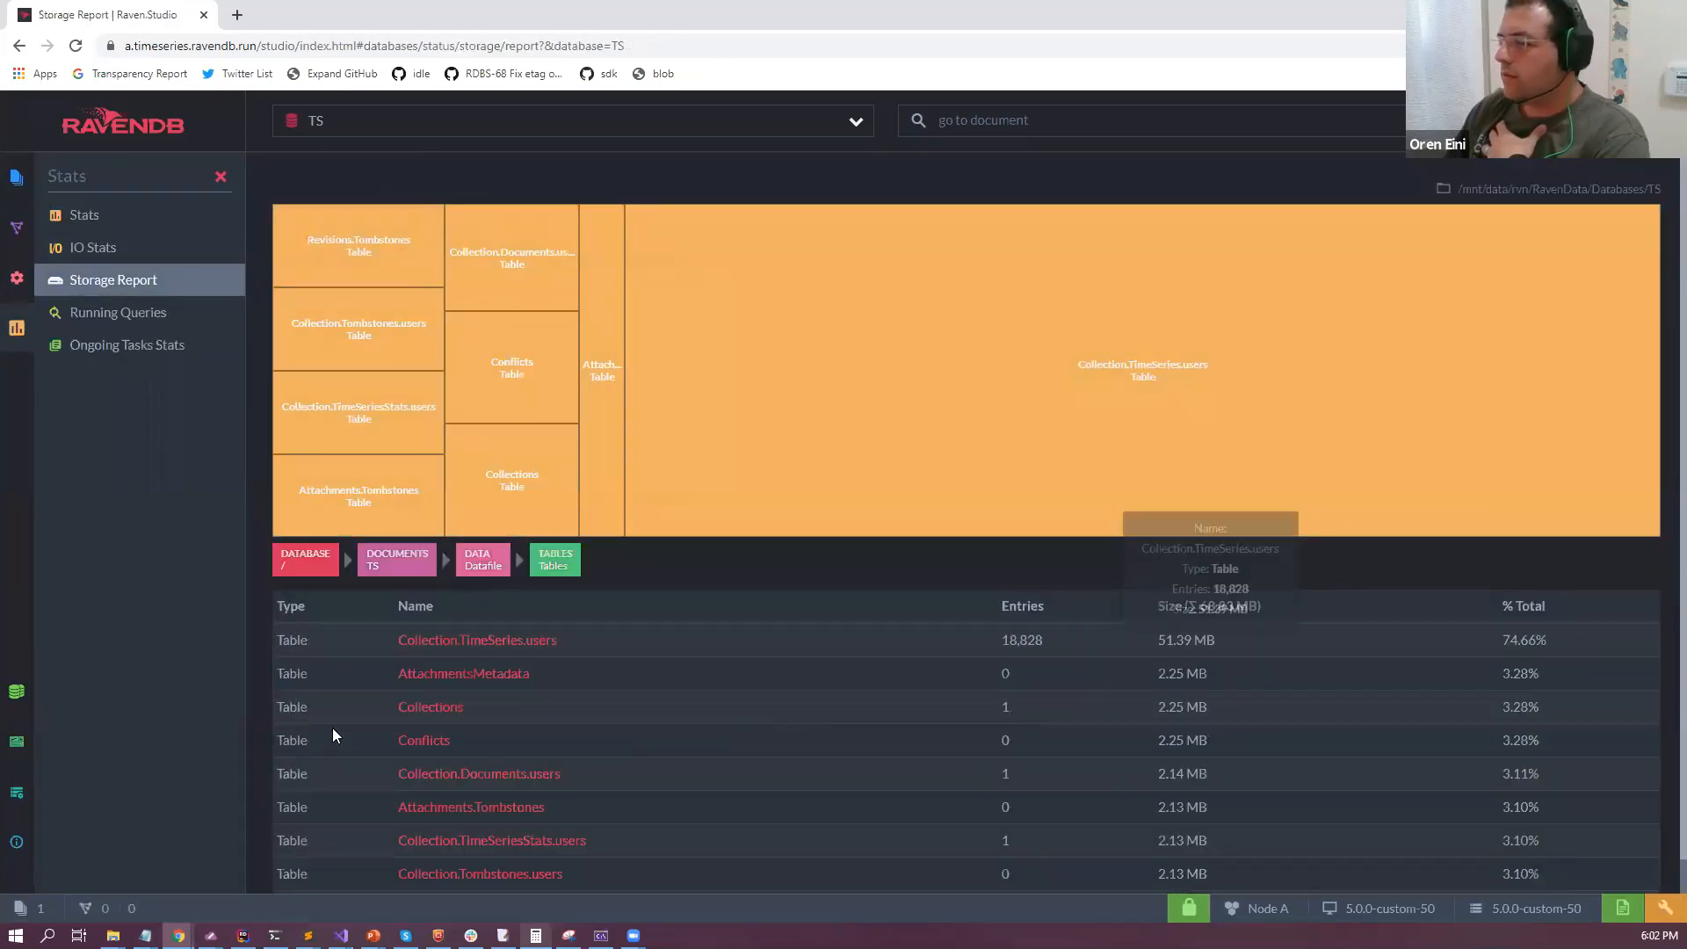
left_click_drag(796, 645, 1279, 650)
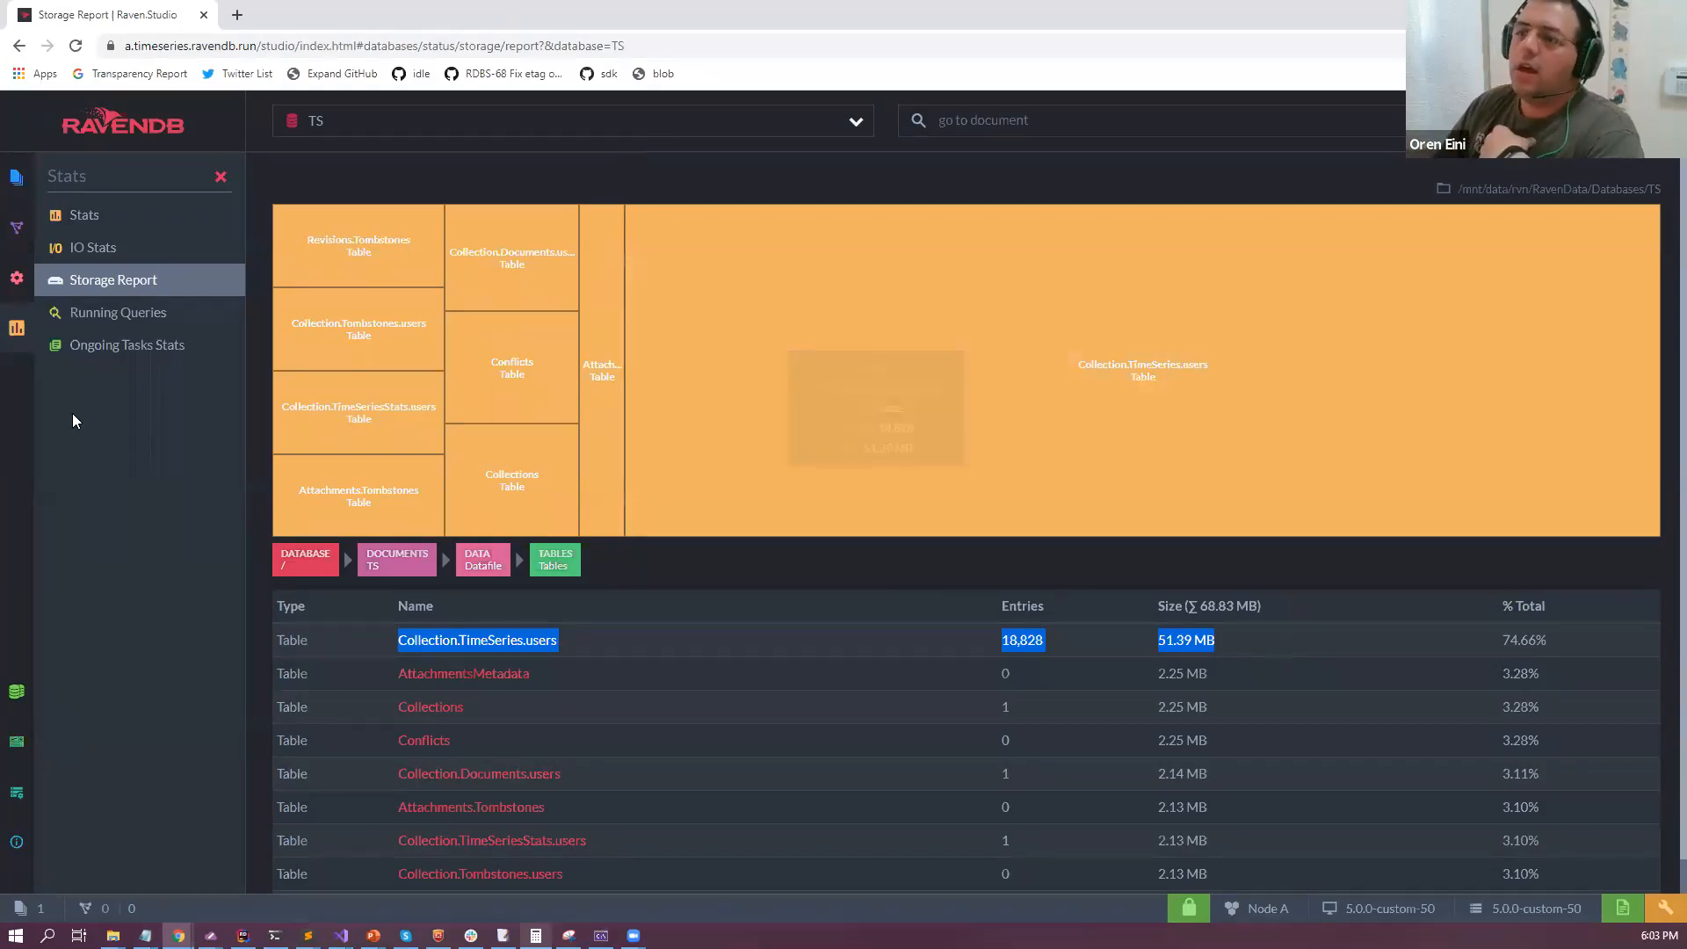
Switch to the TimeSeriesBenchmark database from the databases overview, open document users/3000, and show its time series.
left_click(17, 692)
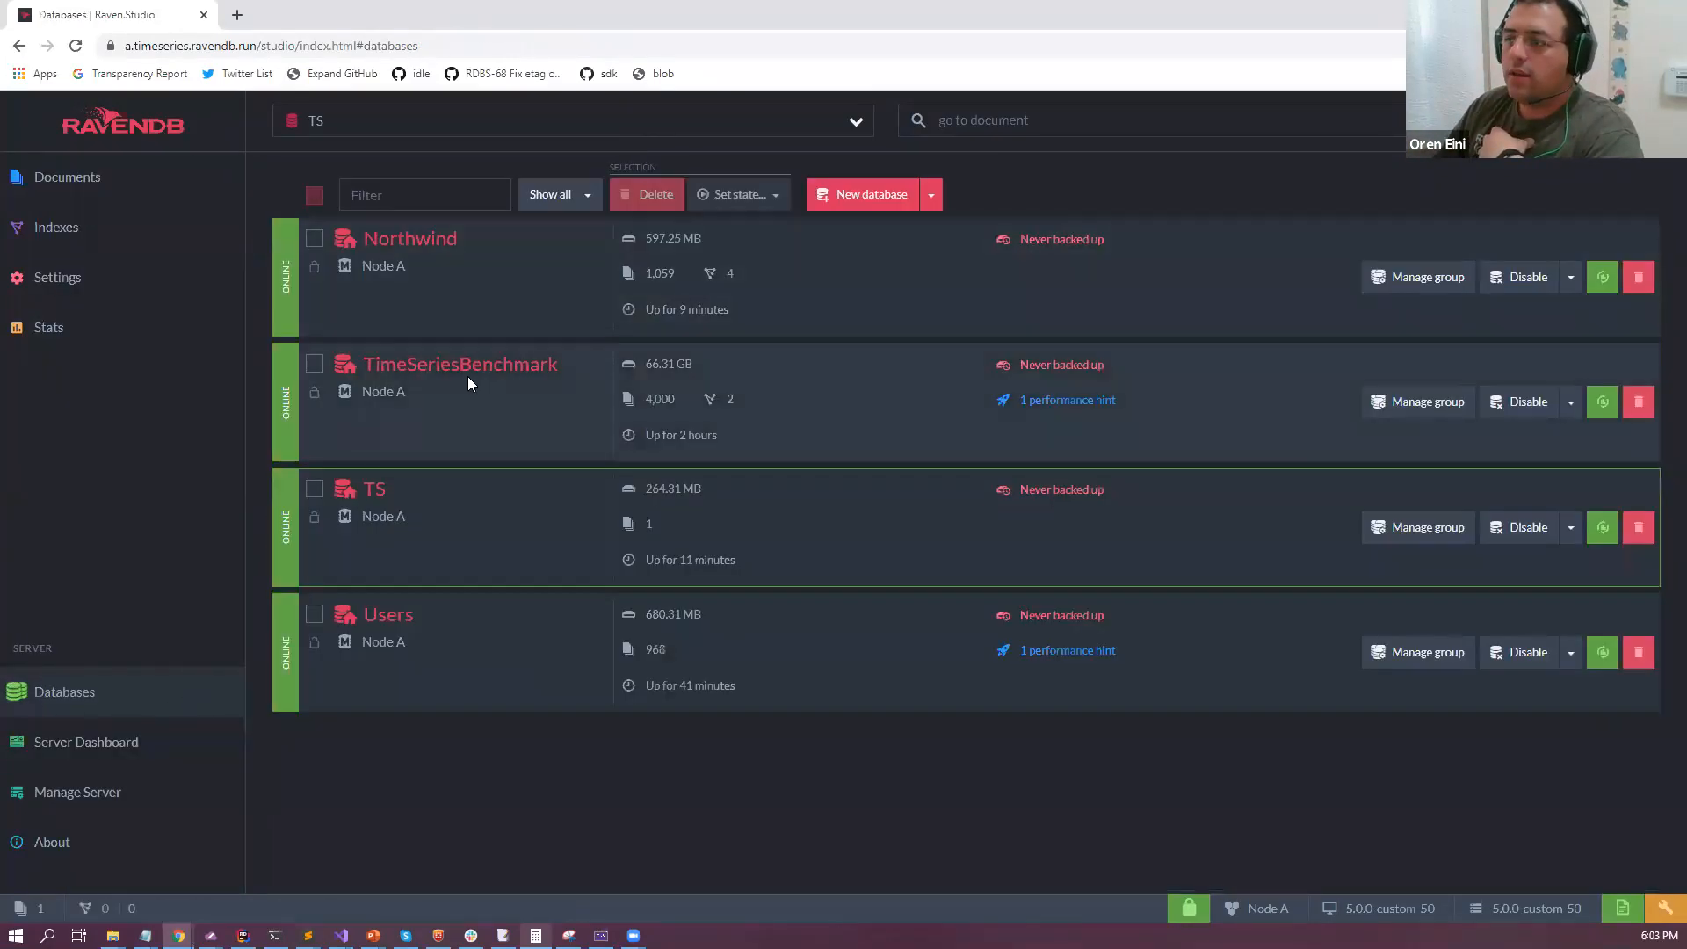
left_click(468, 376)
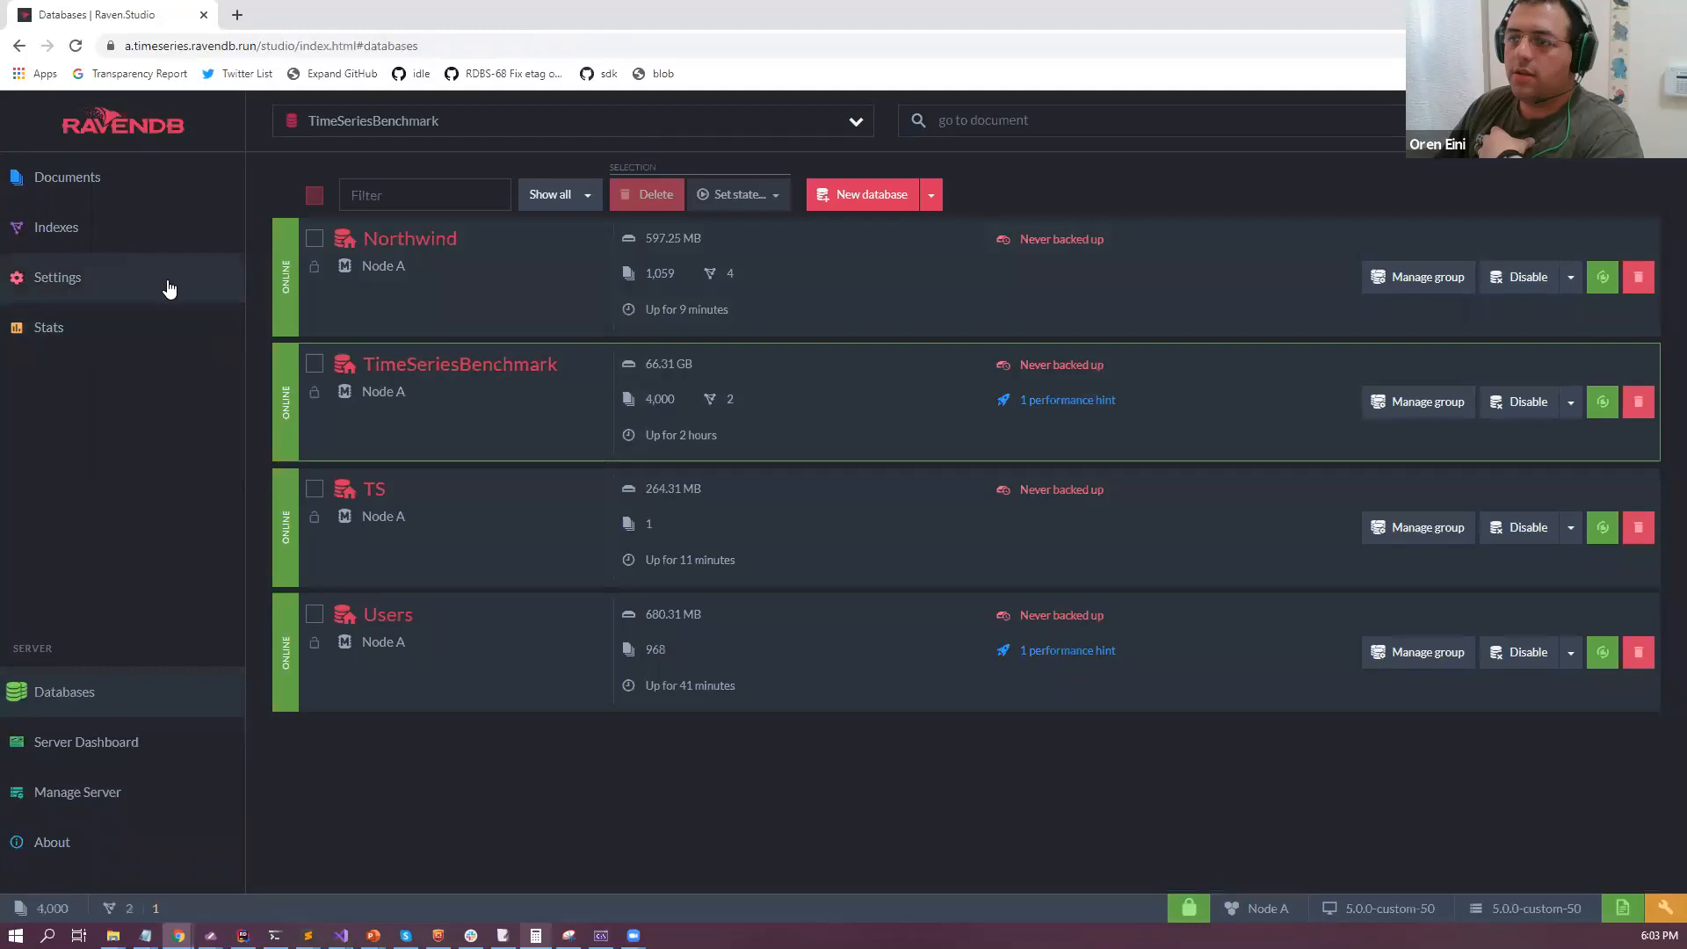
left_click(425, 365)
left_click(362, 298)
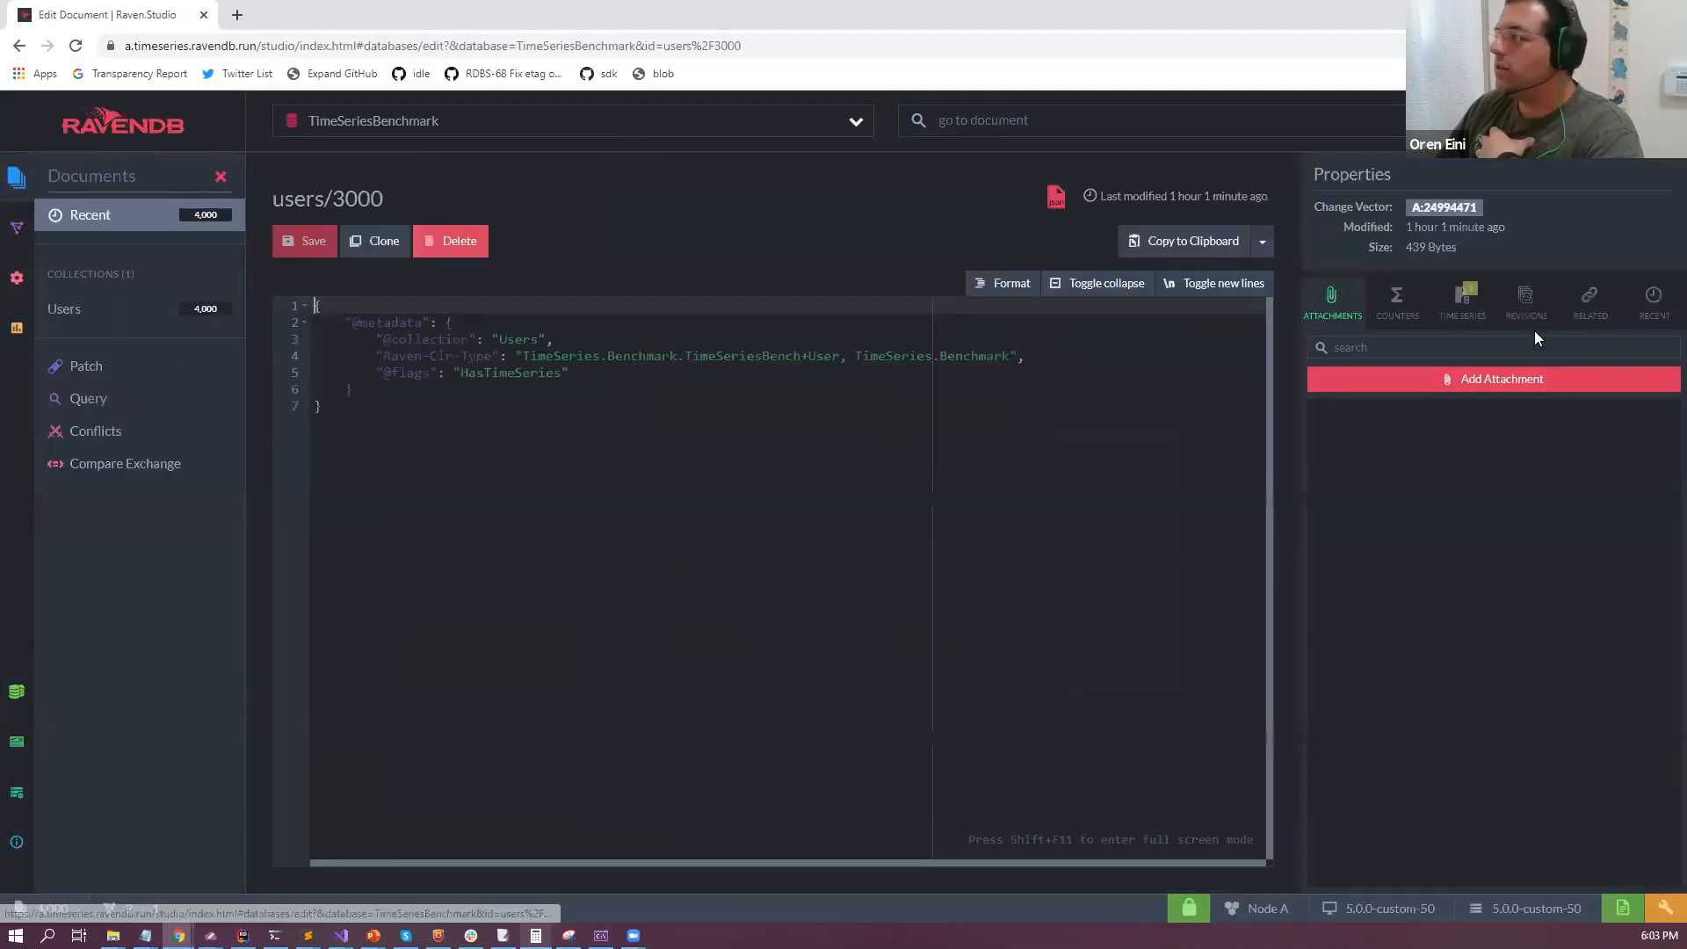
left_click(1462, 298)
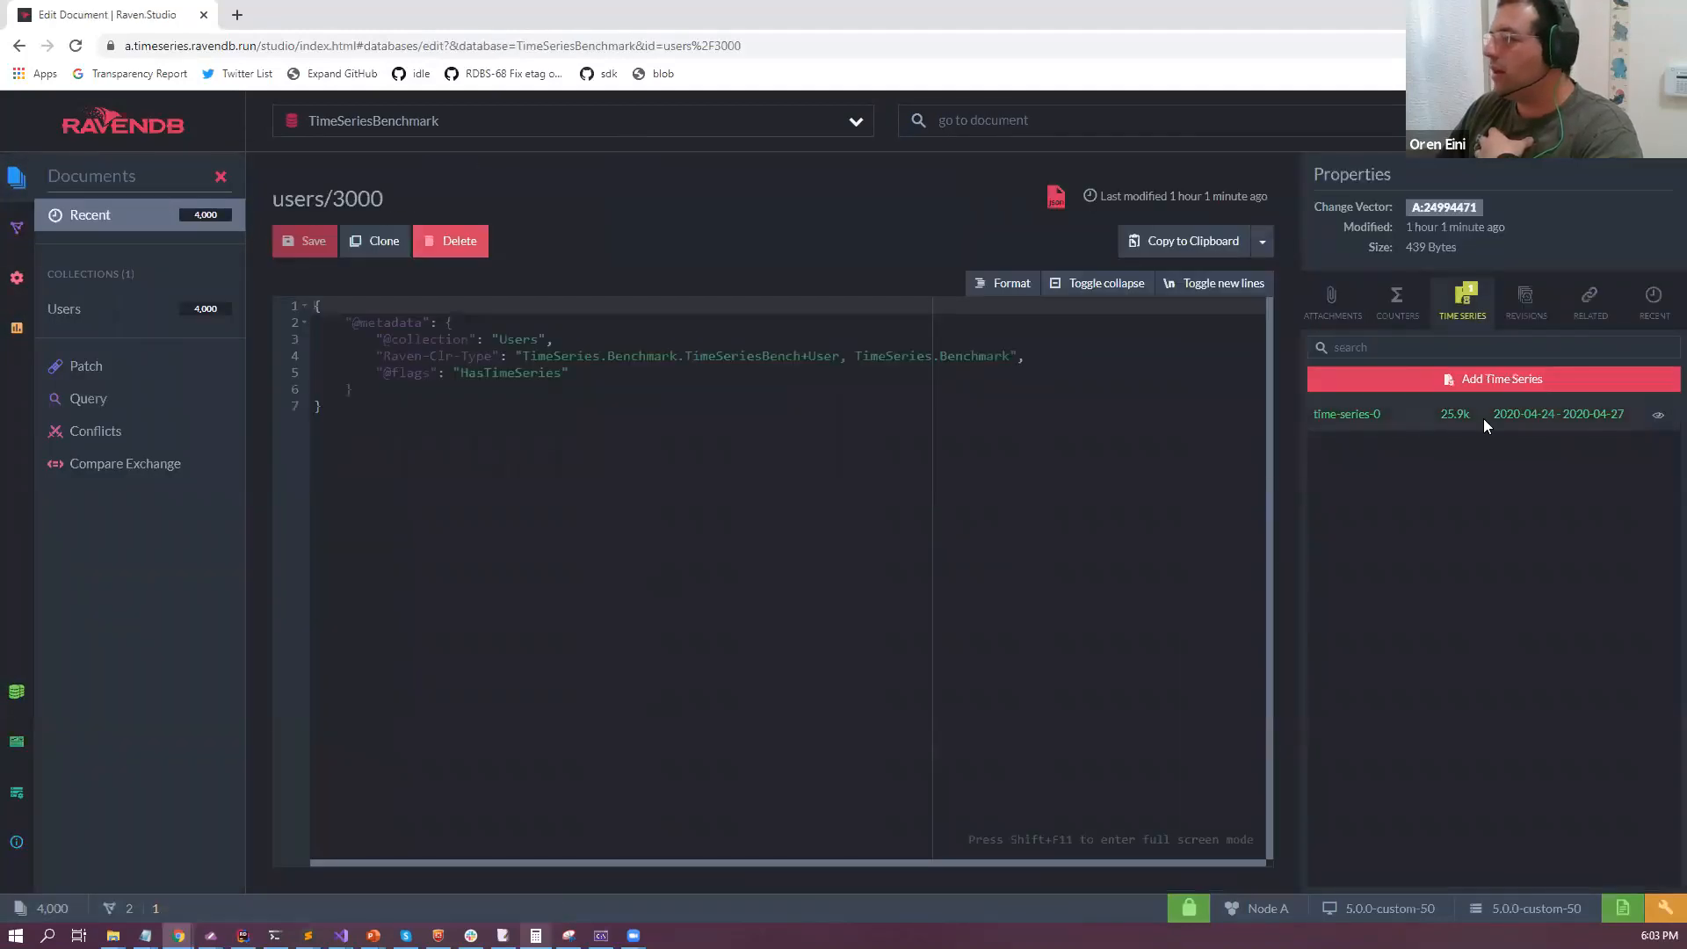
Open documents users/2986 and users/1975 from the TimeSeriesBenchmark database's Users collection and show each one's time series.
left_click(202, 316)
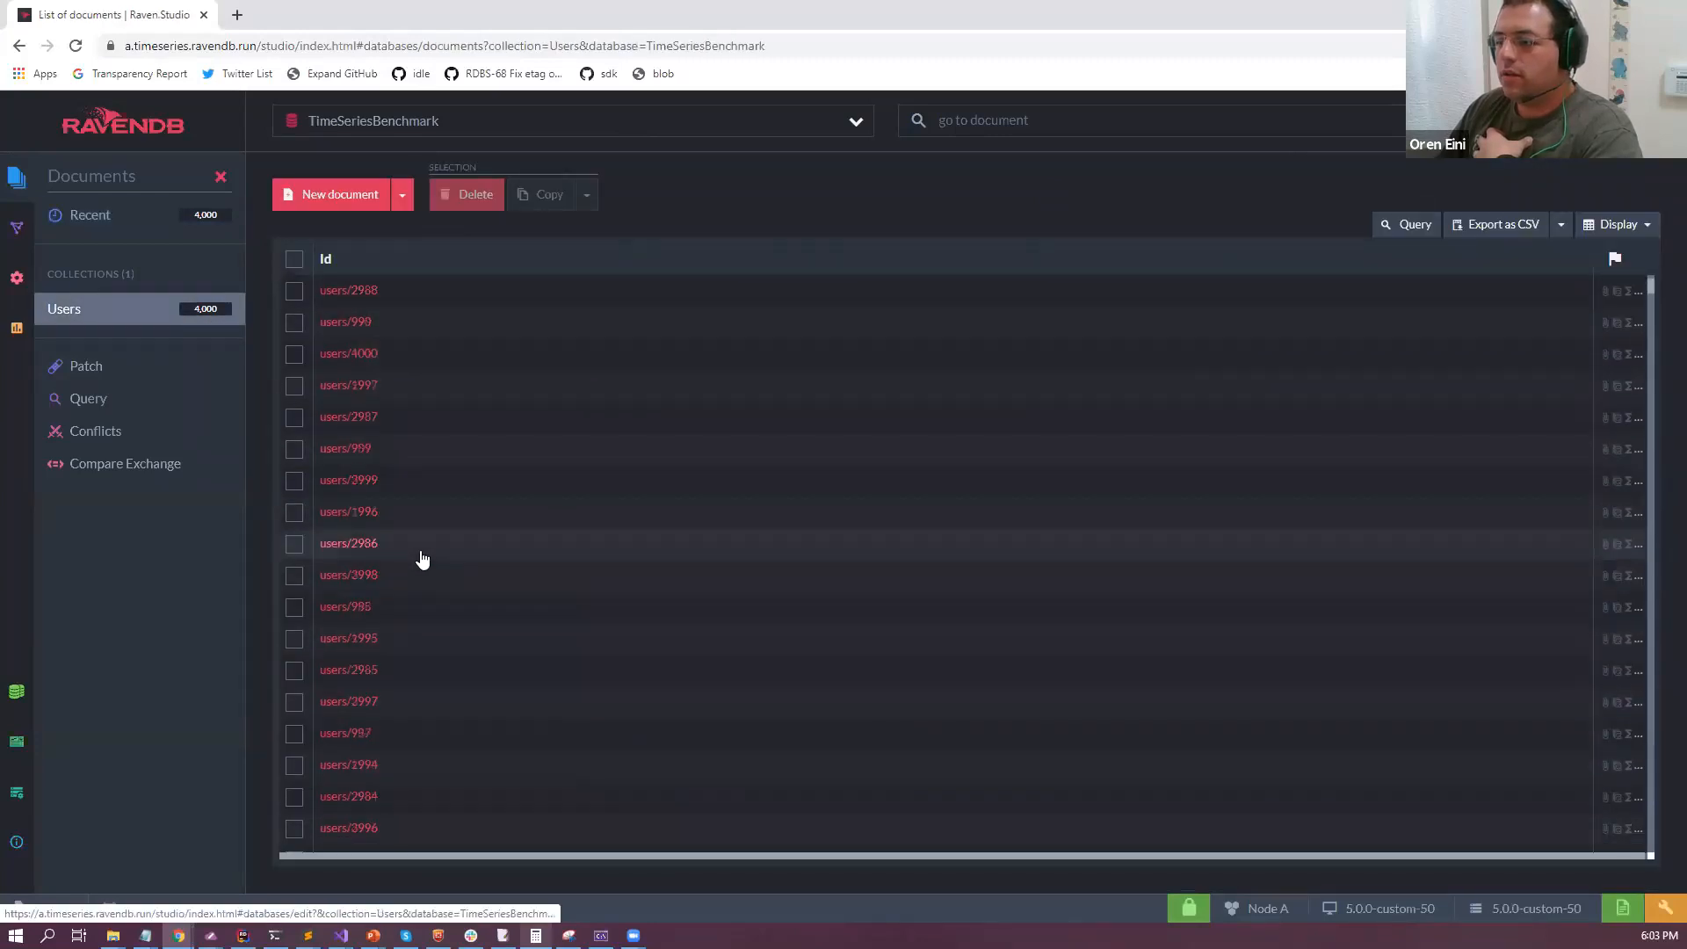
left_click(418, 557)
left_click(1464, 303)
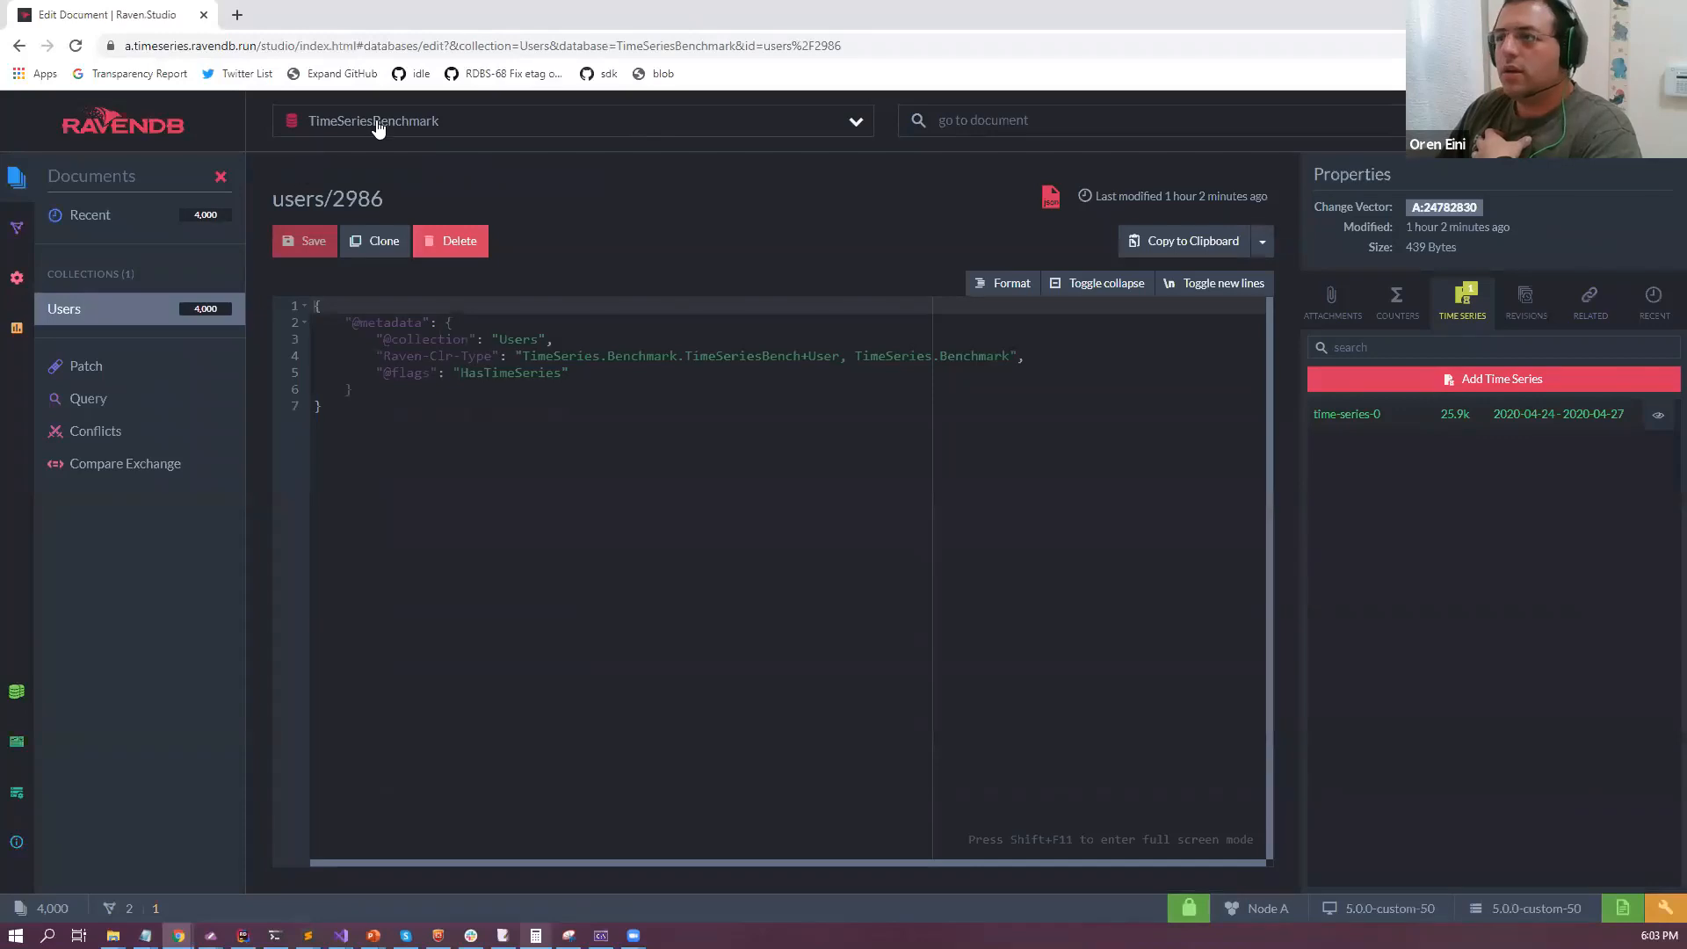
left_click(202, 317)
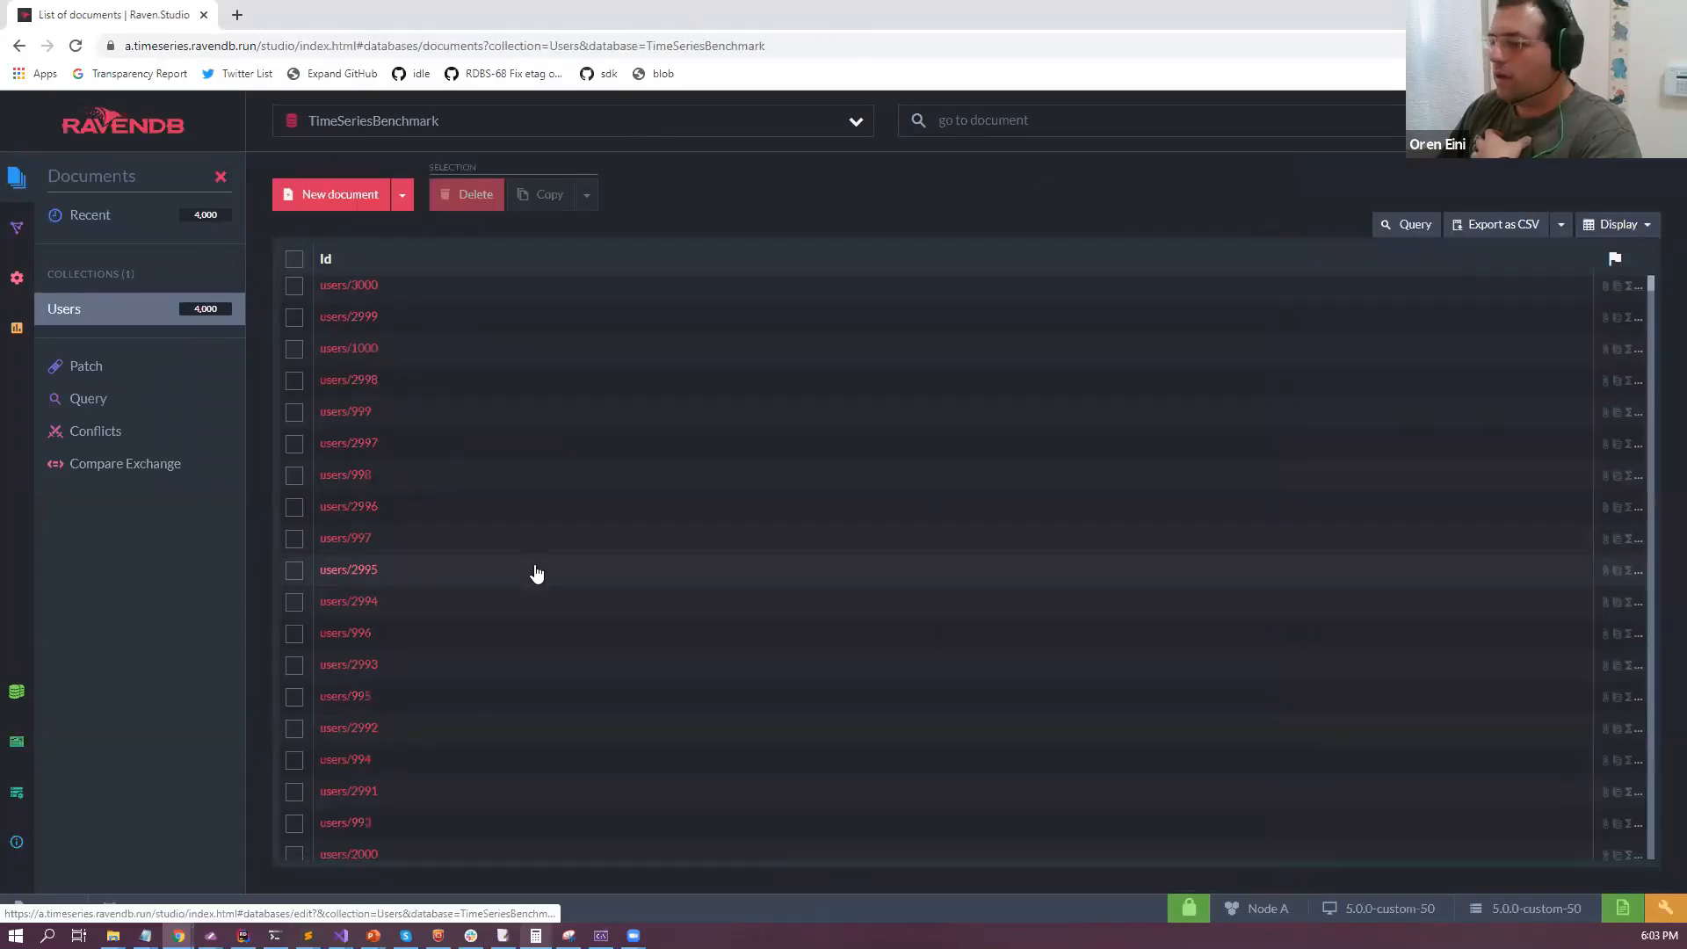
left_click(488, 712)
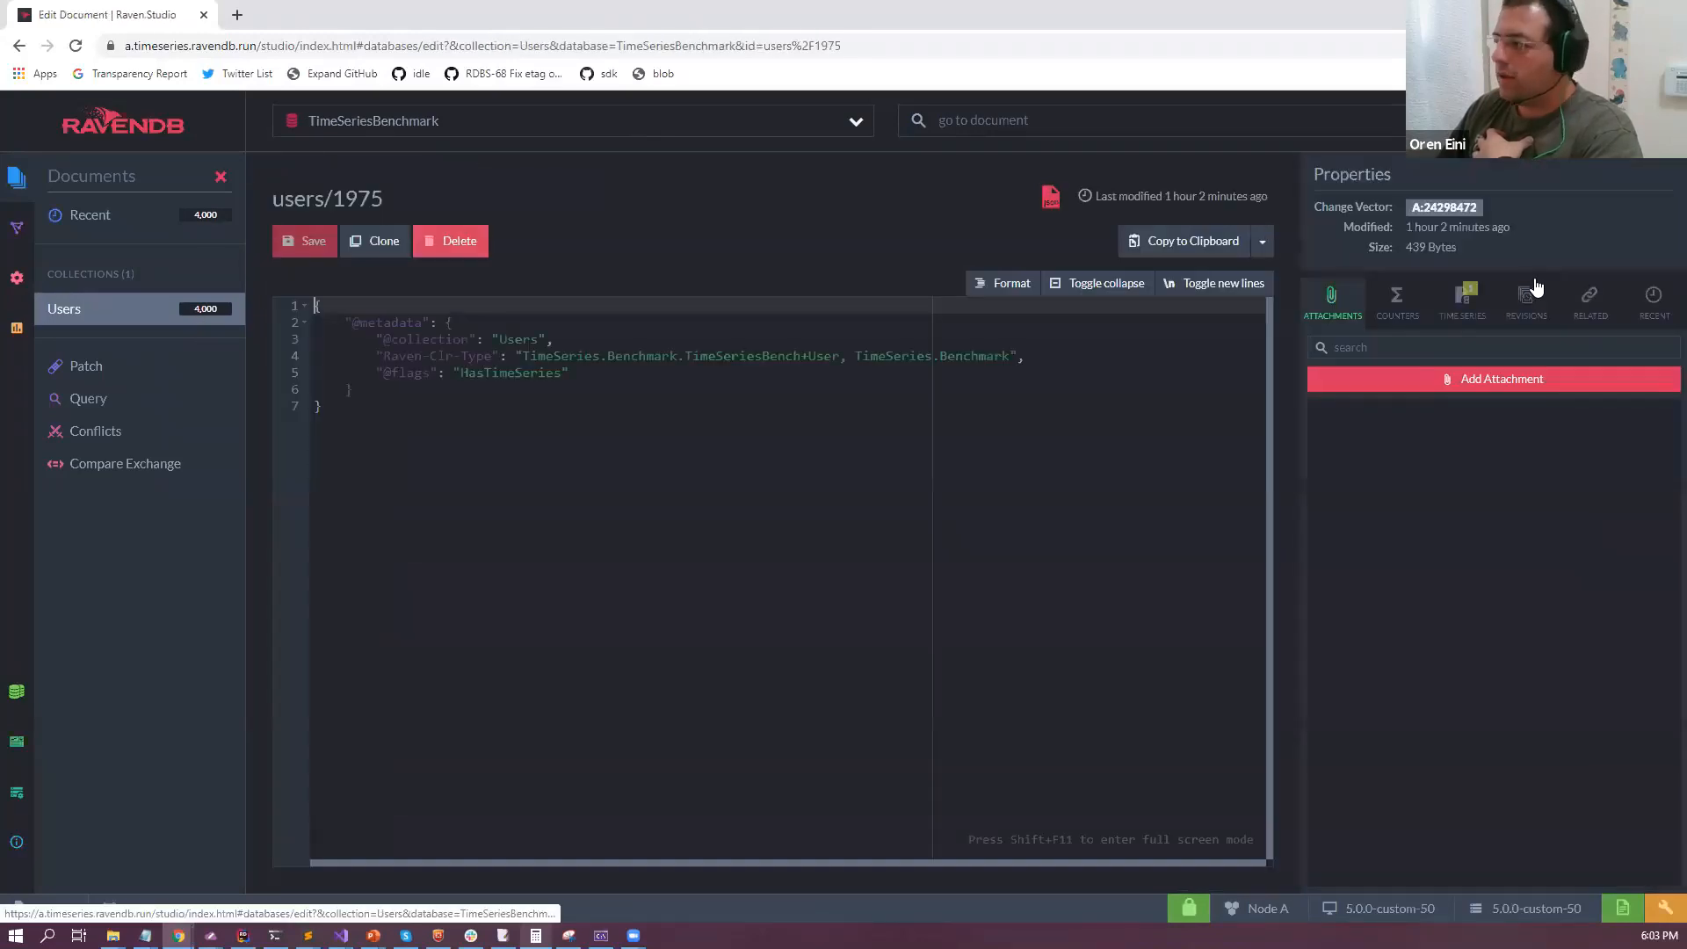
left_click(1462, 302)
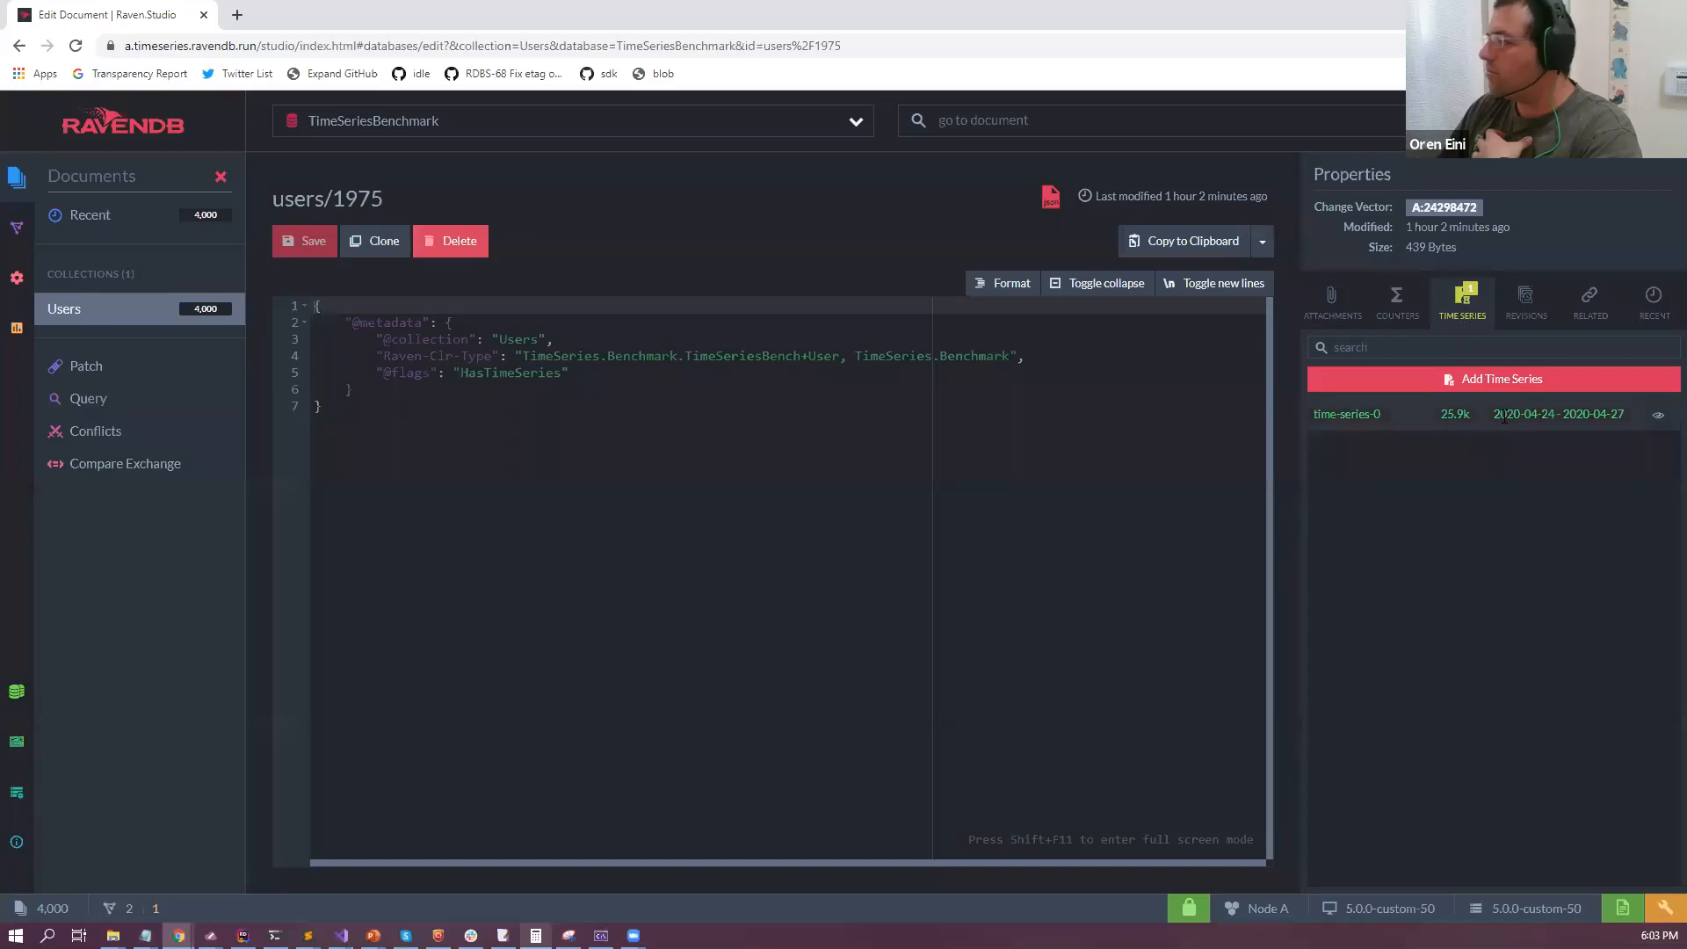
Find and open document users/1 in the TimeSeriesBenchmark database and view the entries of its time-series-0 series.
left_click(165, 321)
left_click(971, 128)
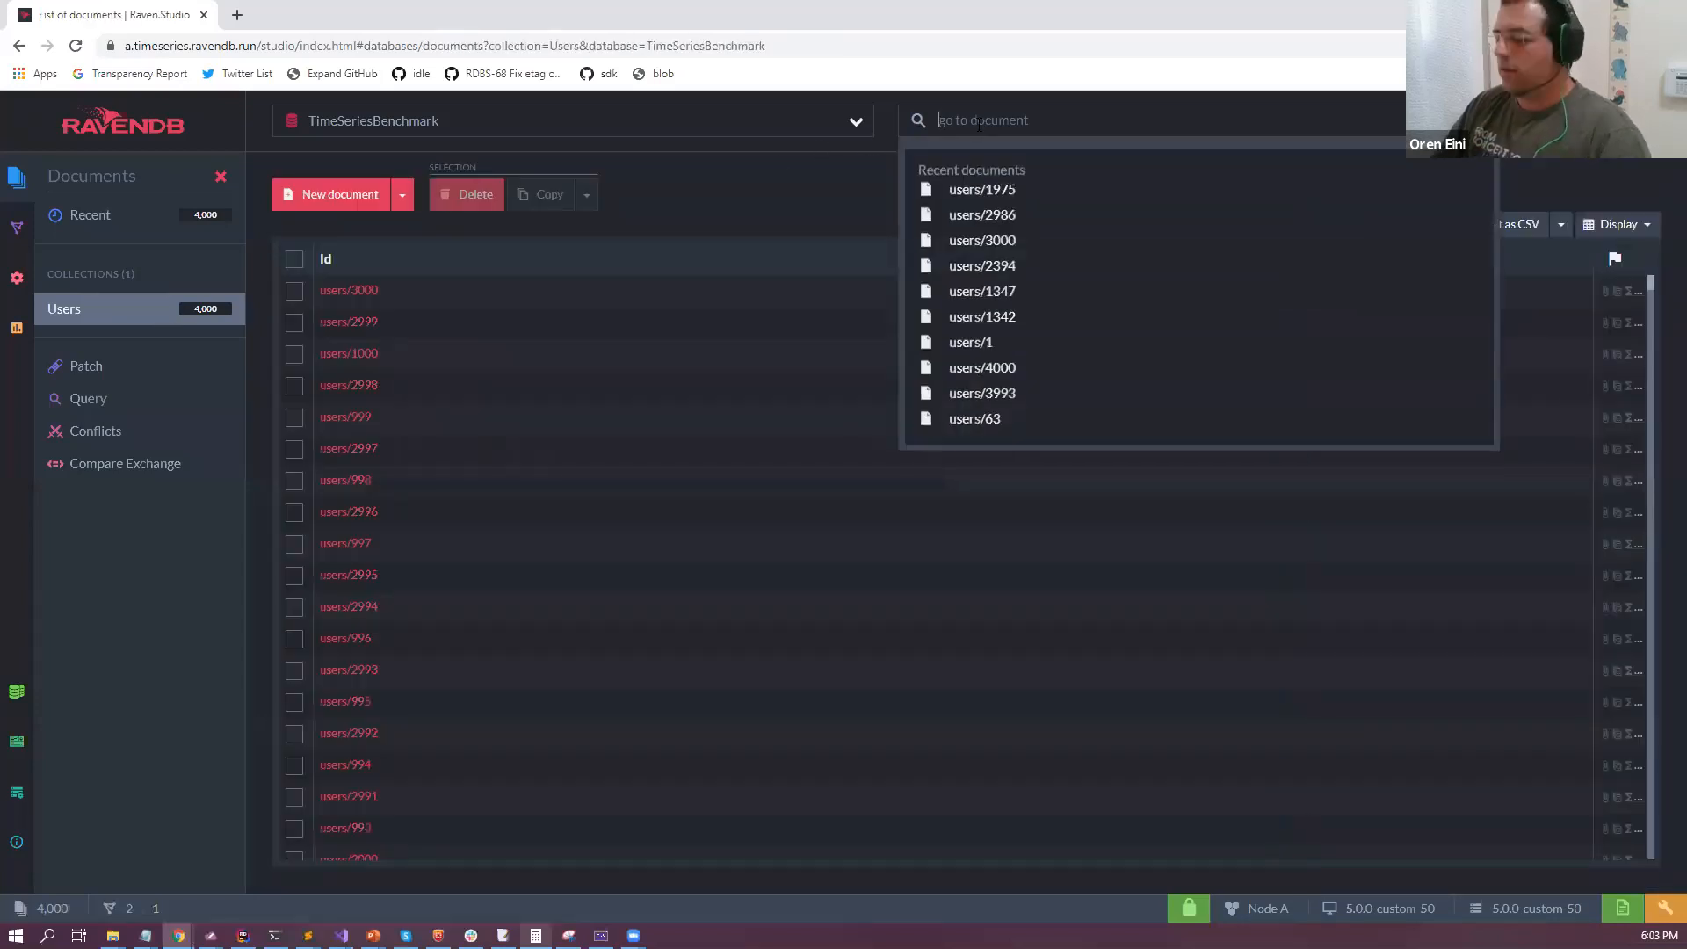
type("users/1")
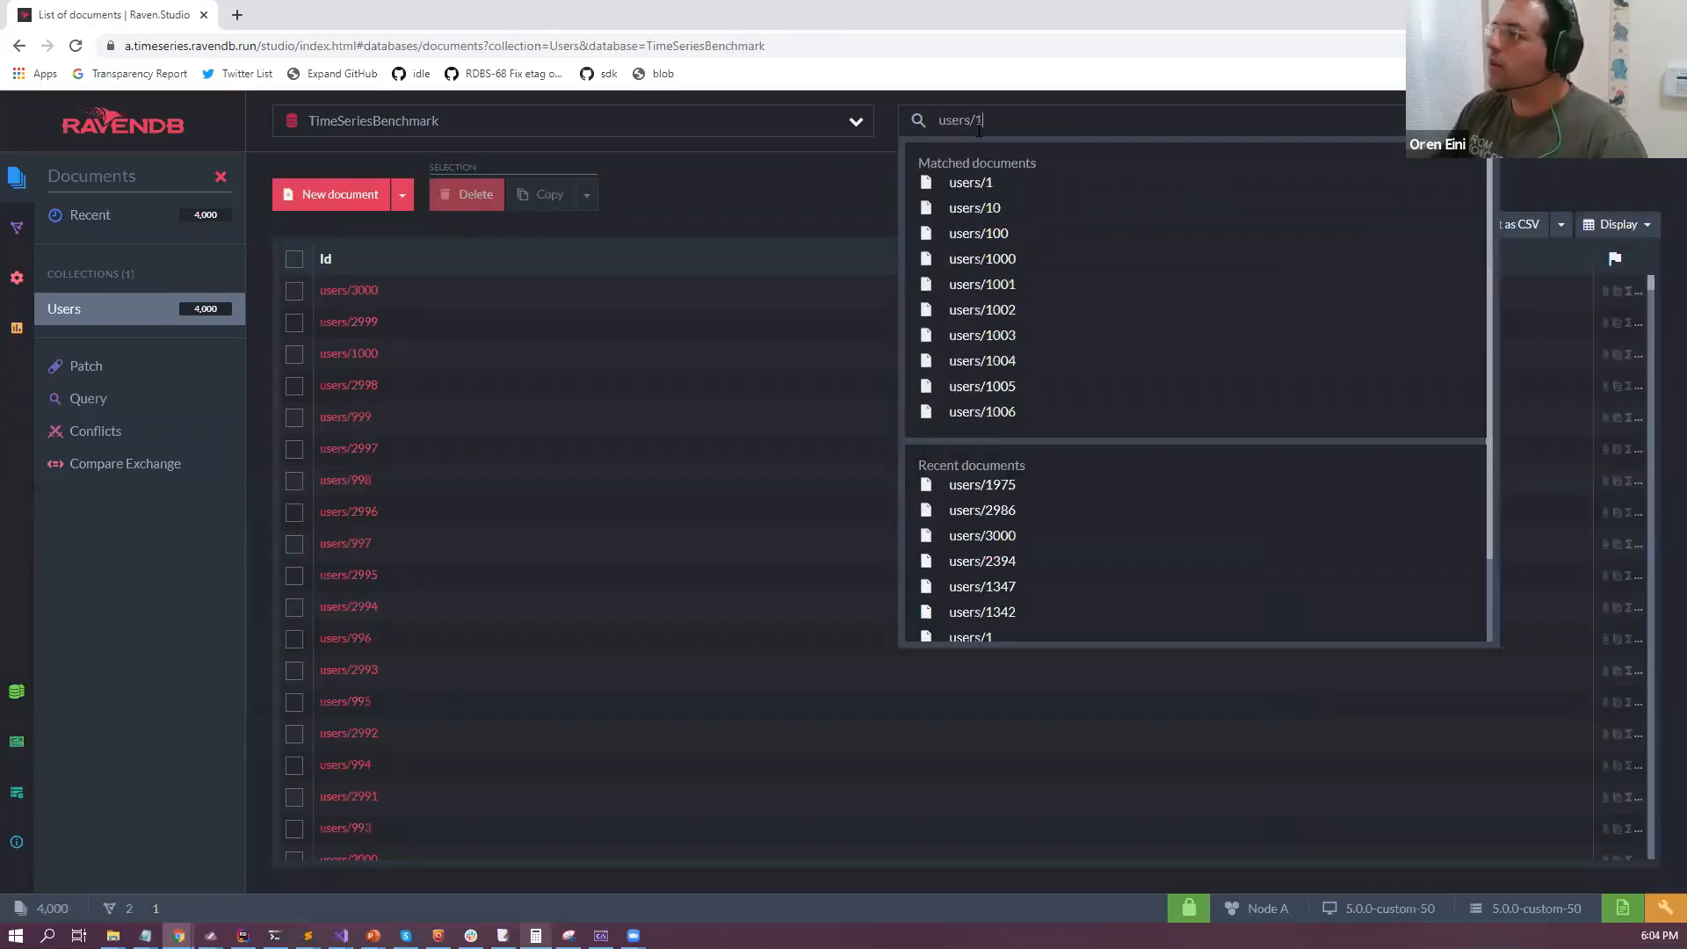
left_click(972, 184)
left_click(1480, 318)
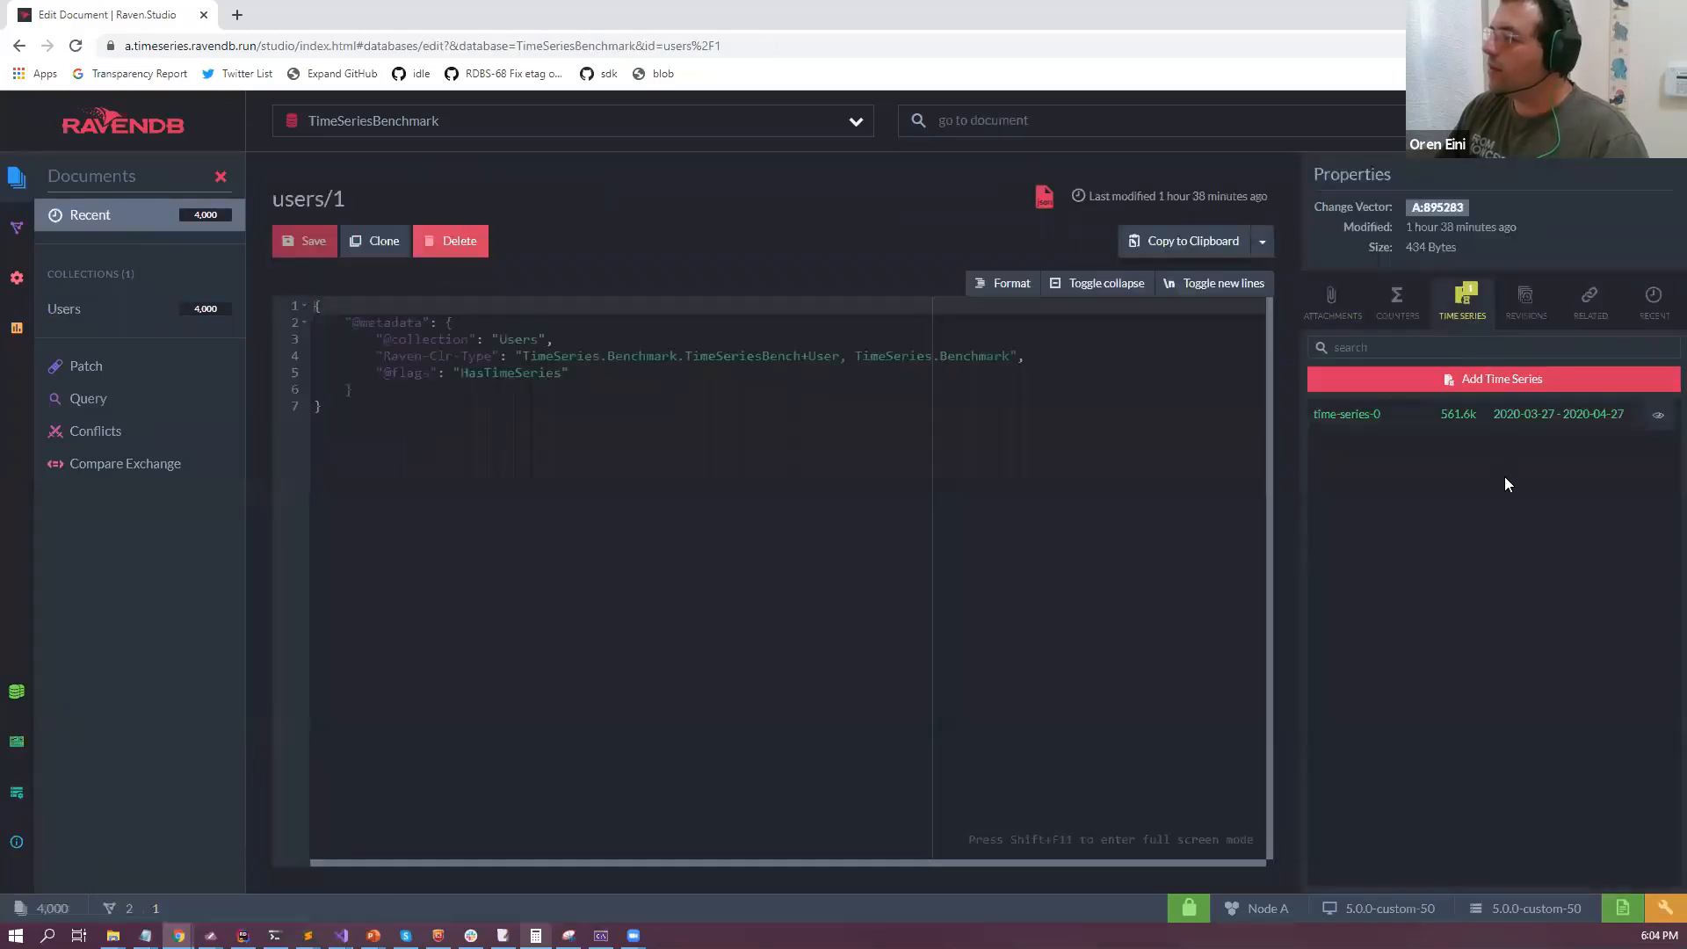
left_click_drag(1447, 414, 1556, 414)
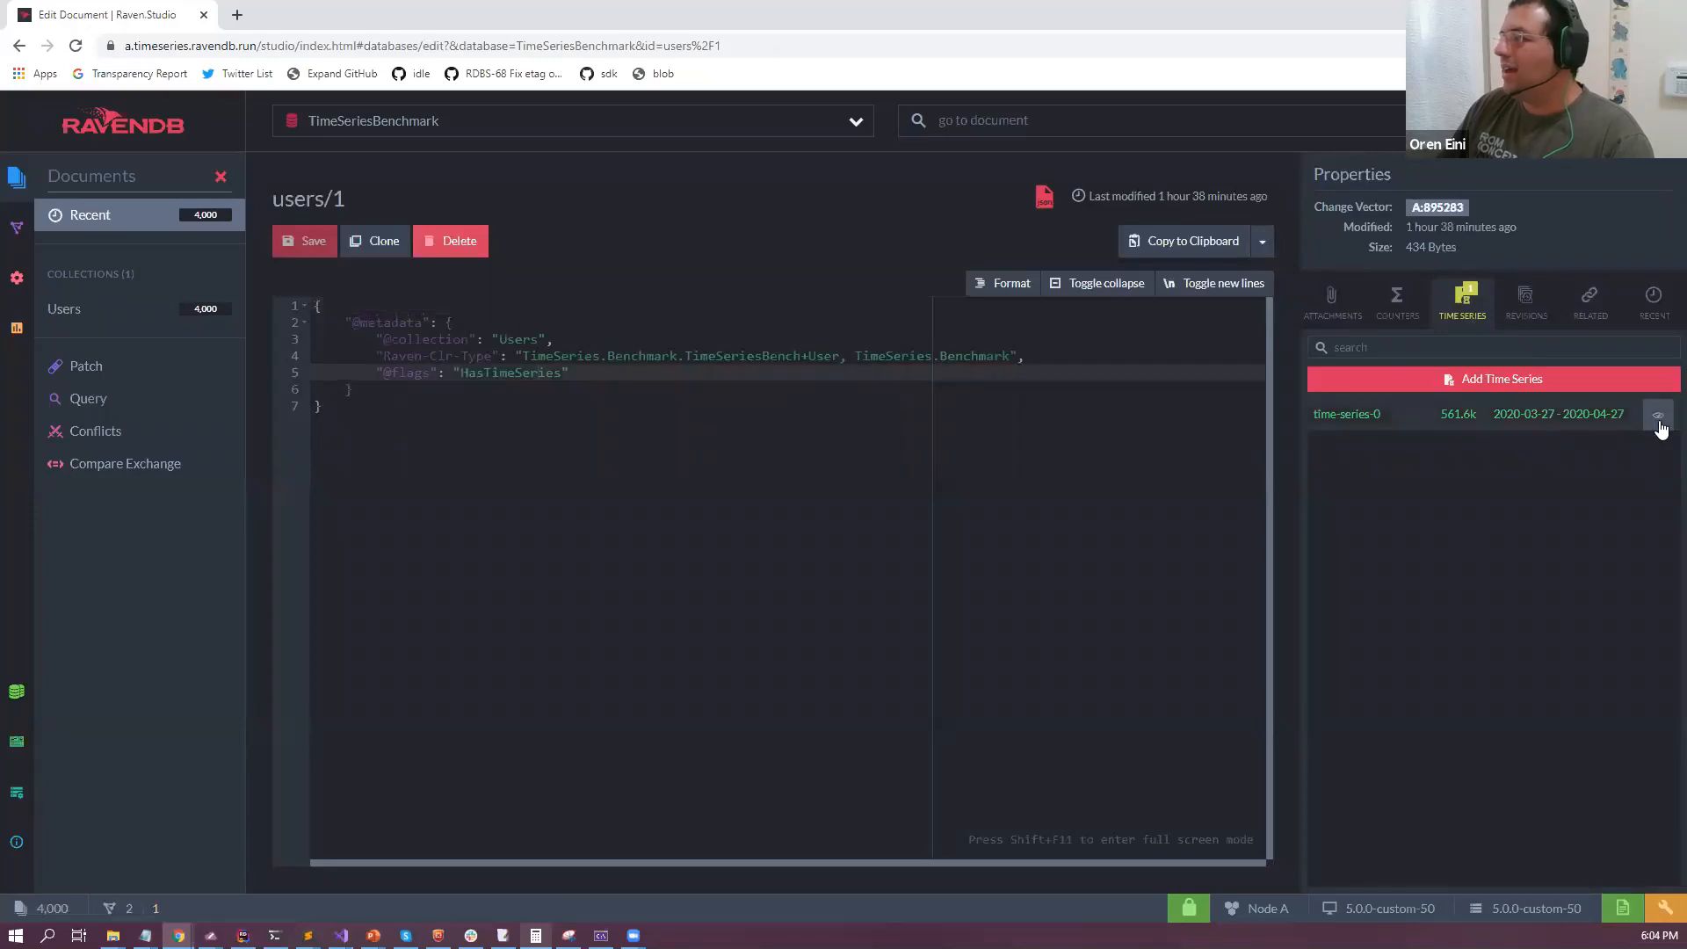
left_click(1657, 414)
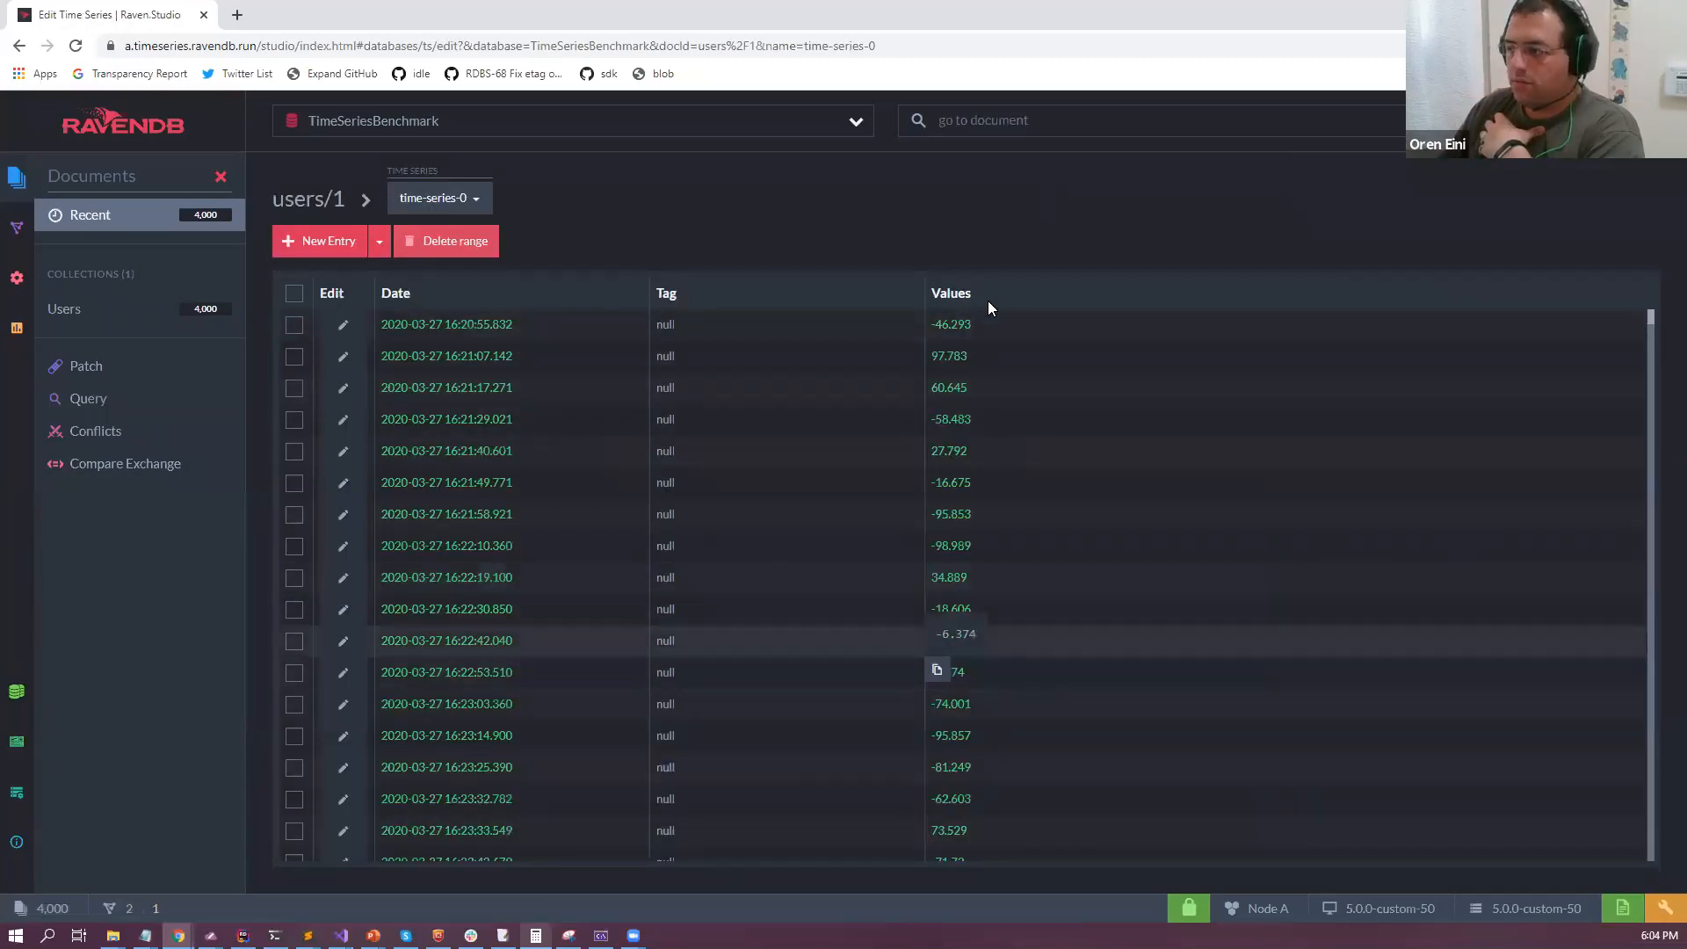
left_click_drag(945, 330, 985, 356)
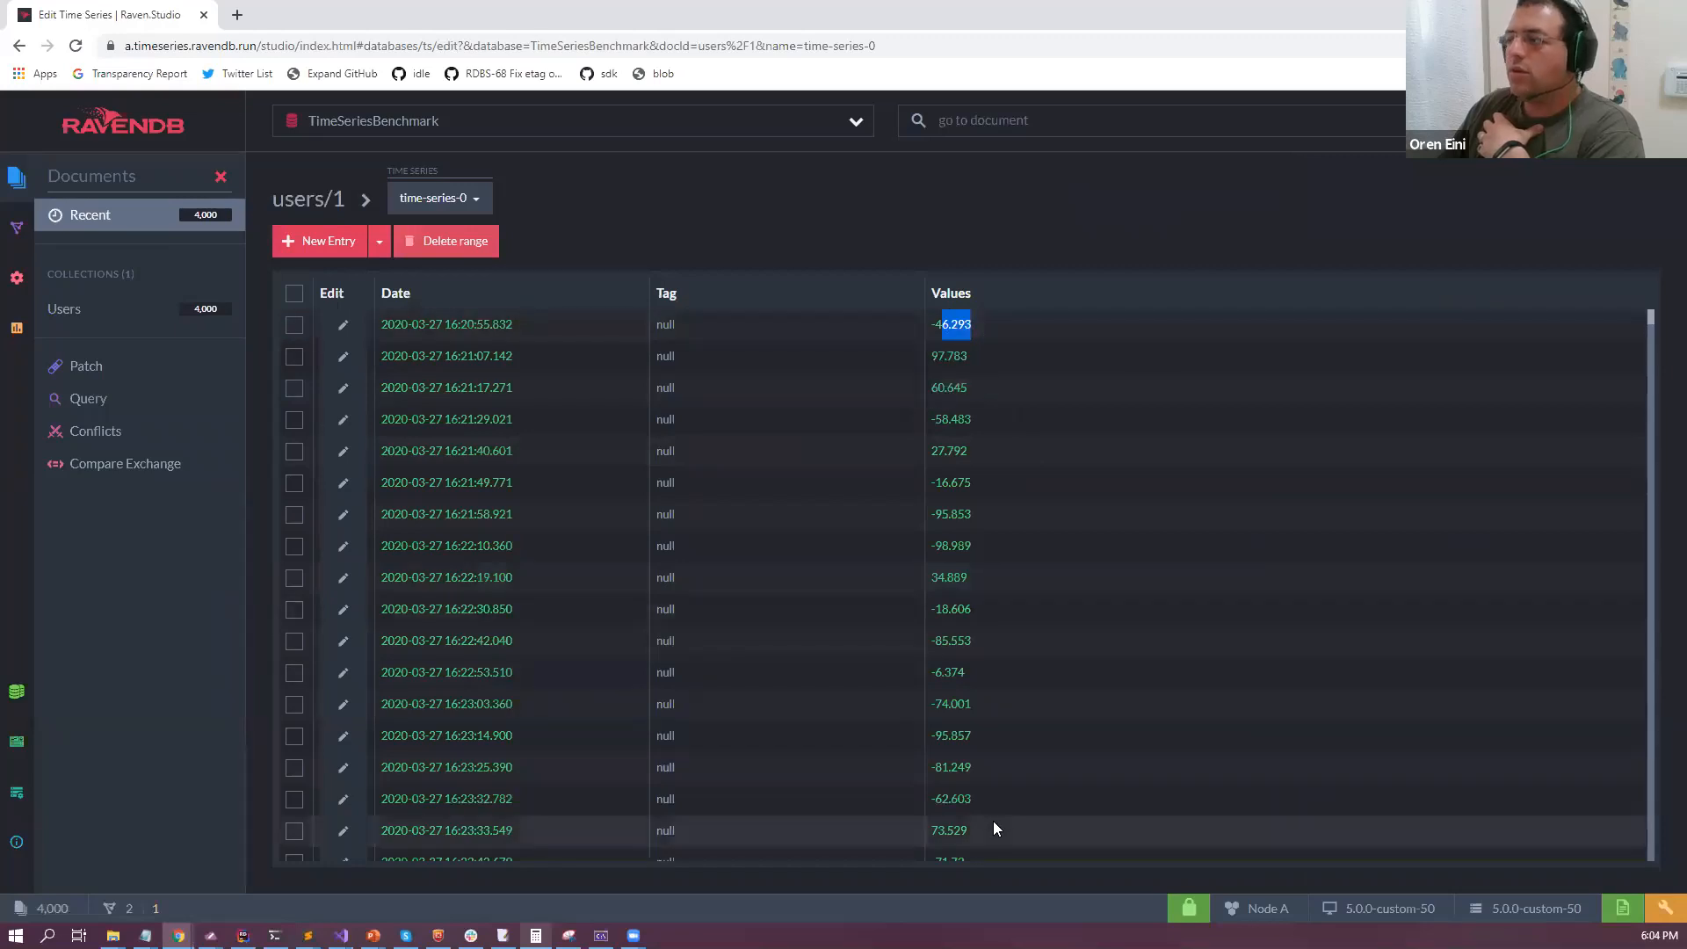
Drill down the TimeSeriesBenchmark storage report through the TimSeriesIndex index's datafile to its trees.
left_click(19, 331)
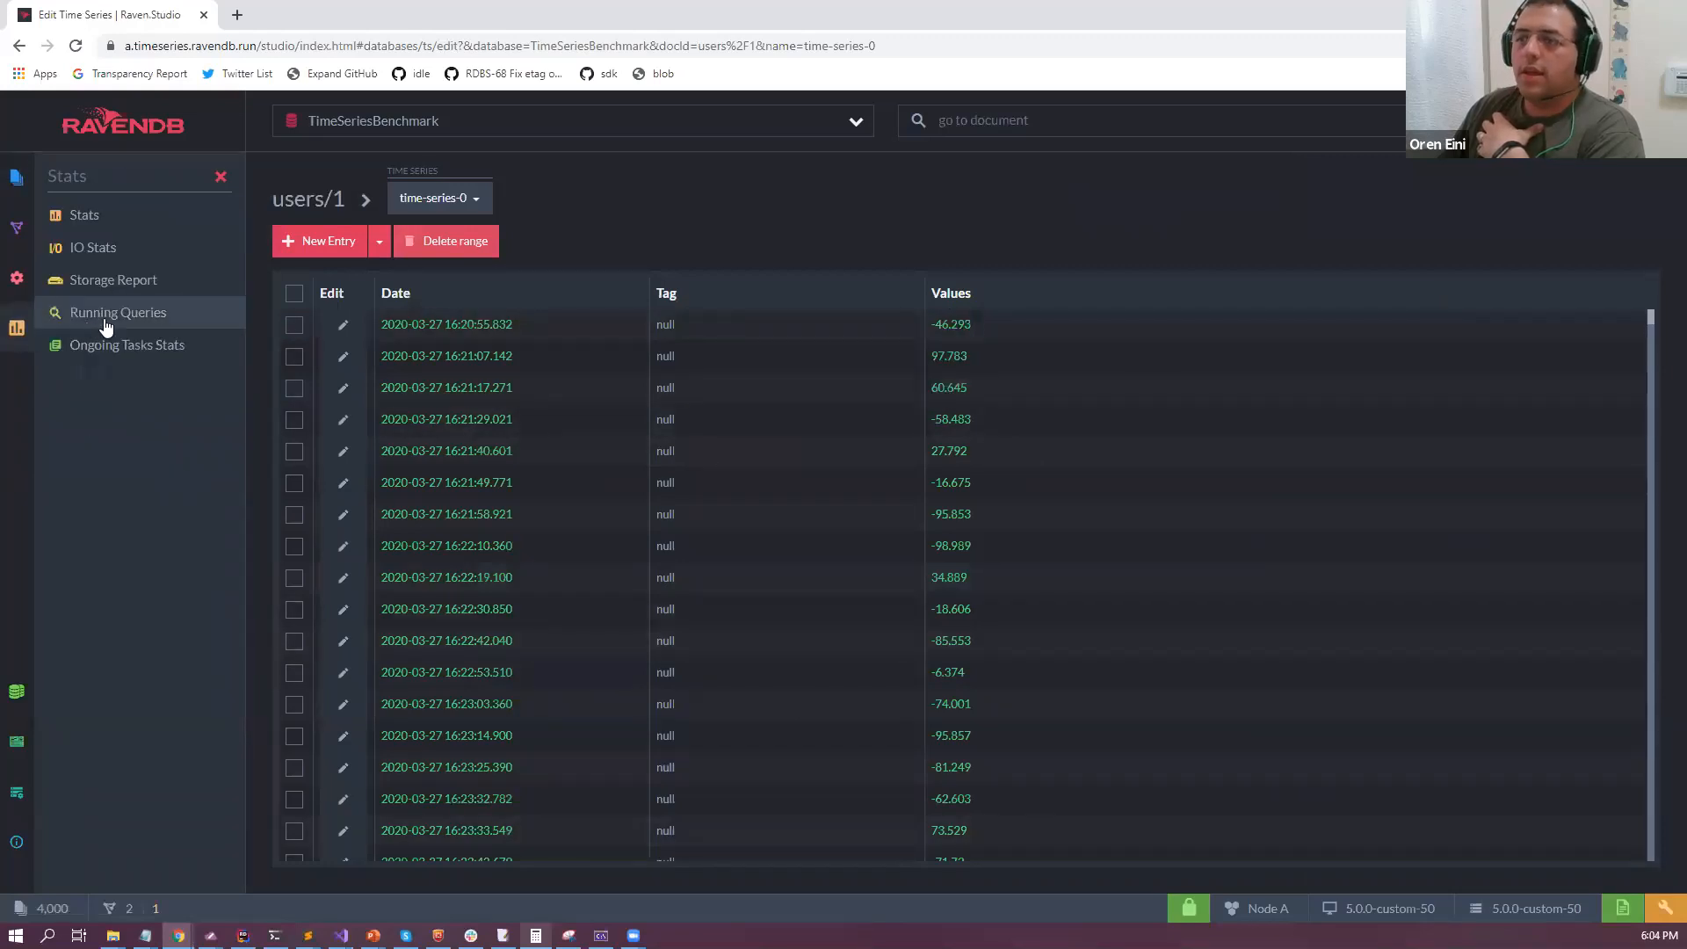
left_click(136, 283)
left_click(1192, 401)
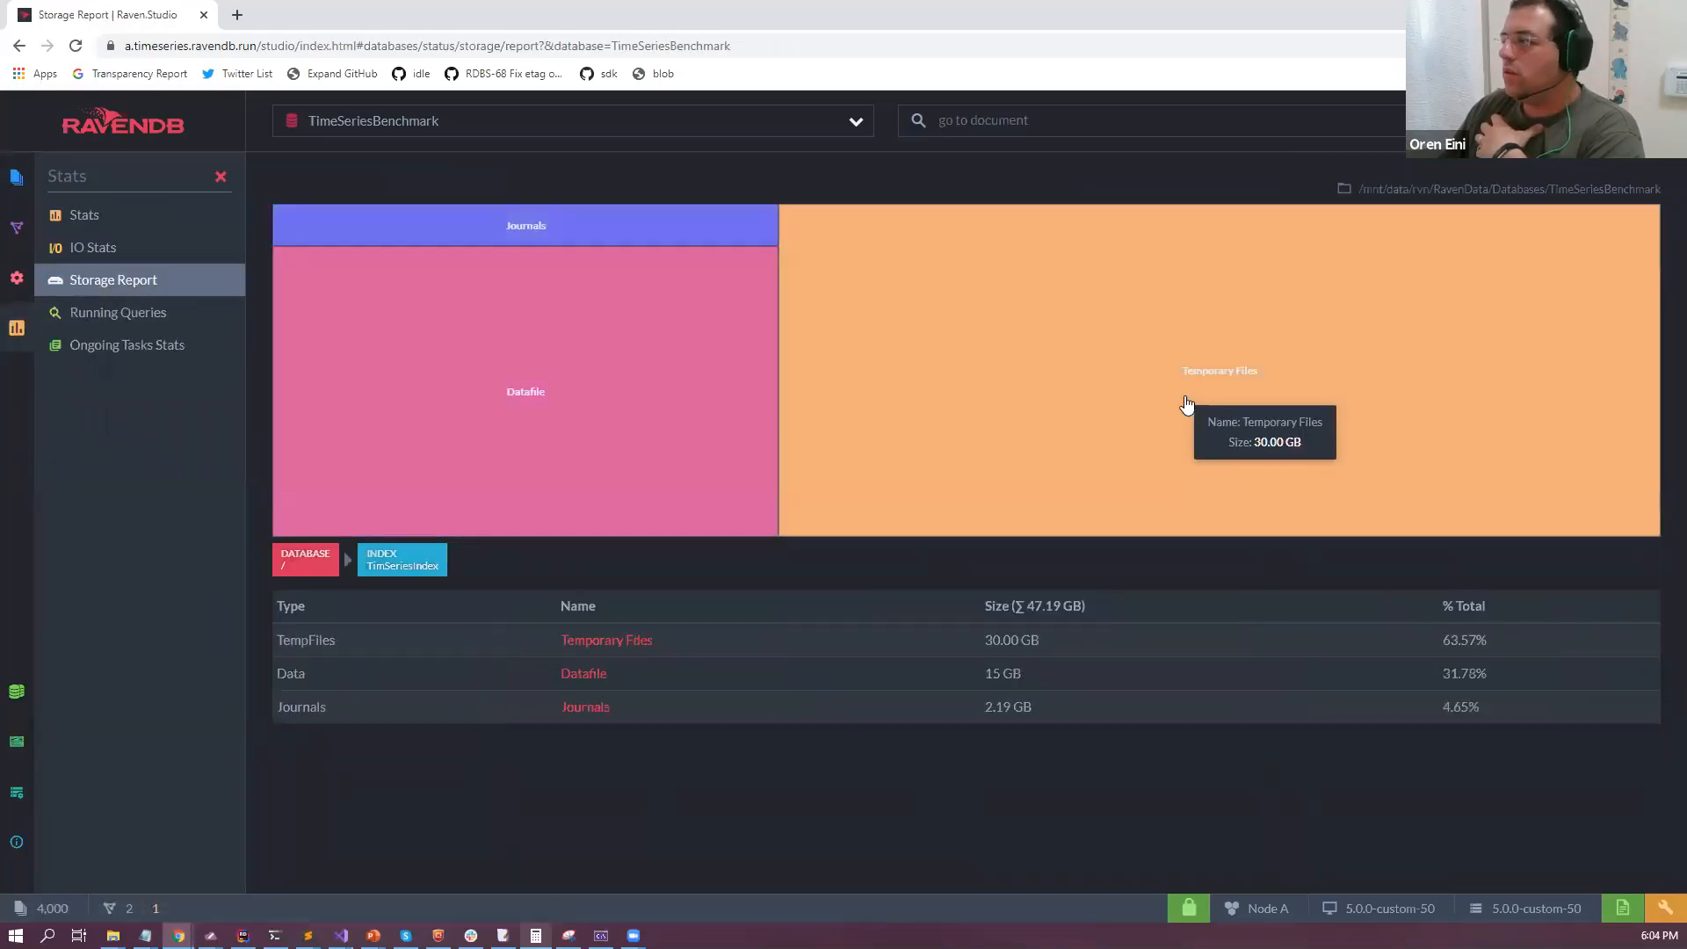
left_click(483, 433)
left_click(1137, 422)
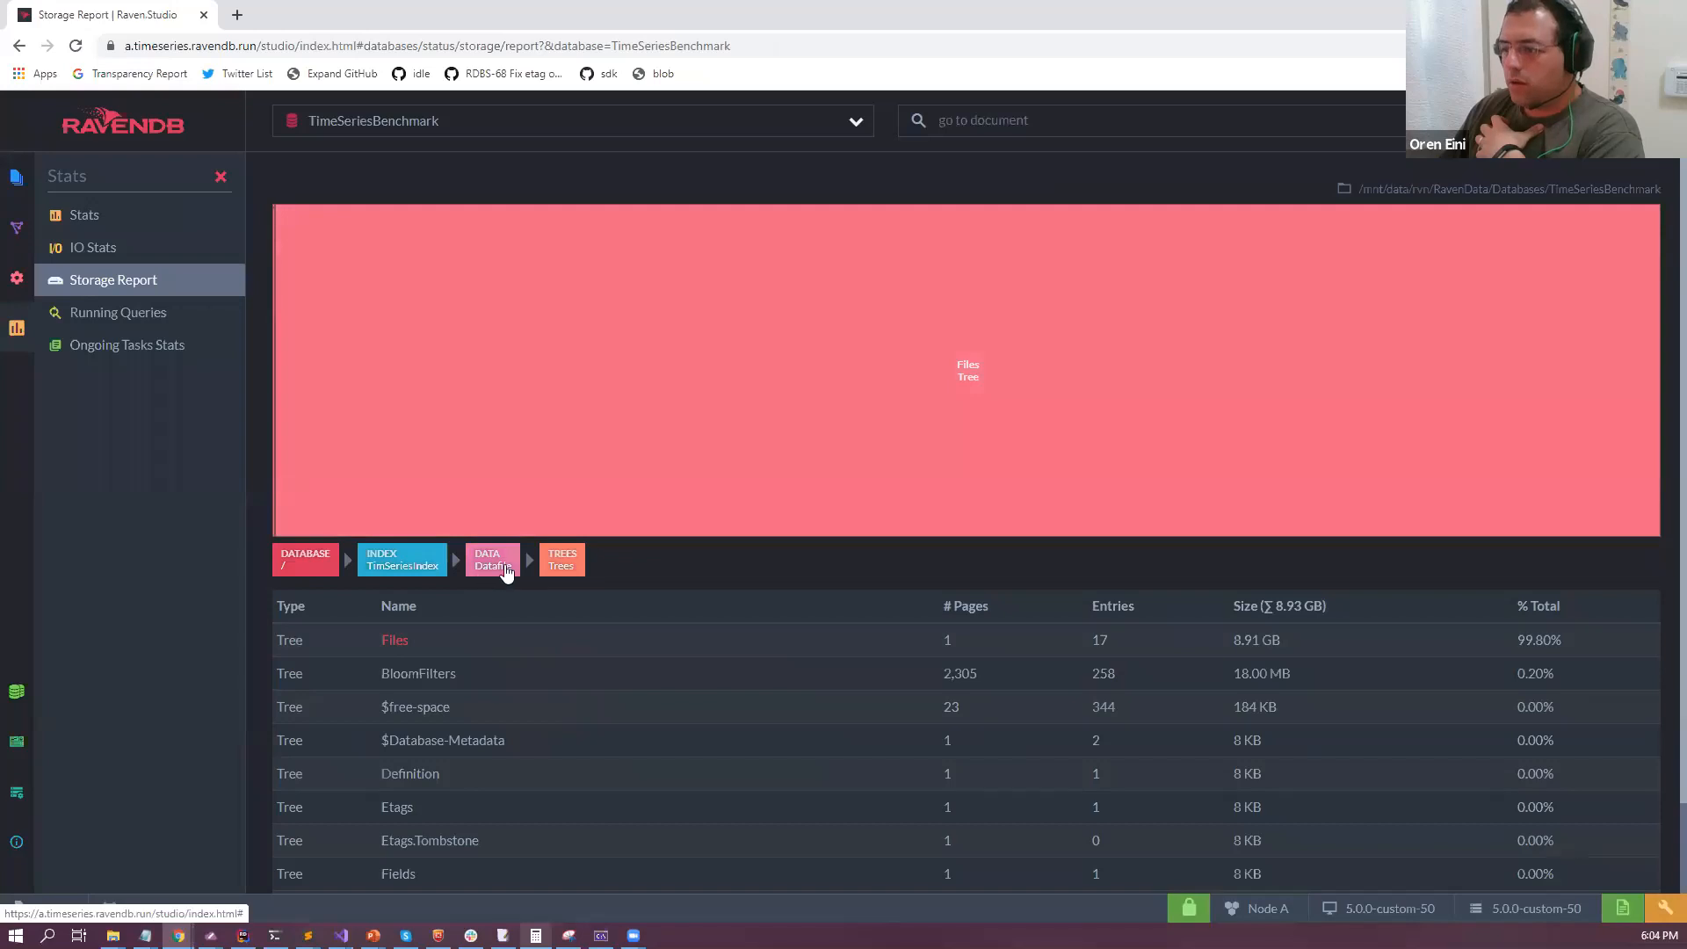
Drill down the storage report to the TimeSeriesBenchmark documents datafile's tables and highlight the entries and size of Collection.TimeSeries.users.
left_click(307, 563)
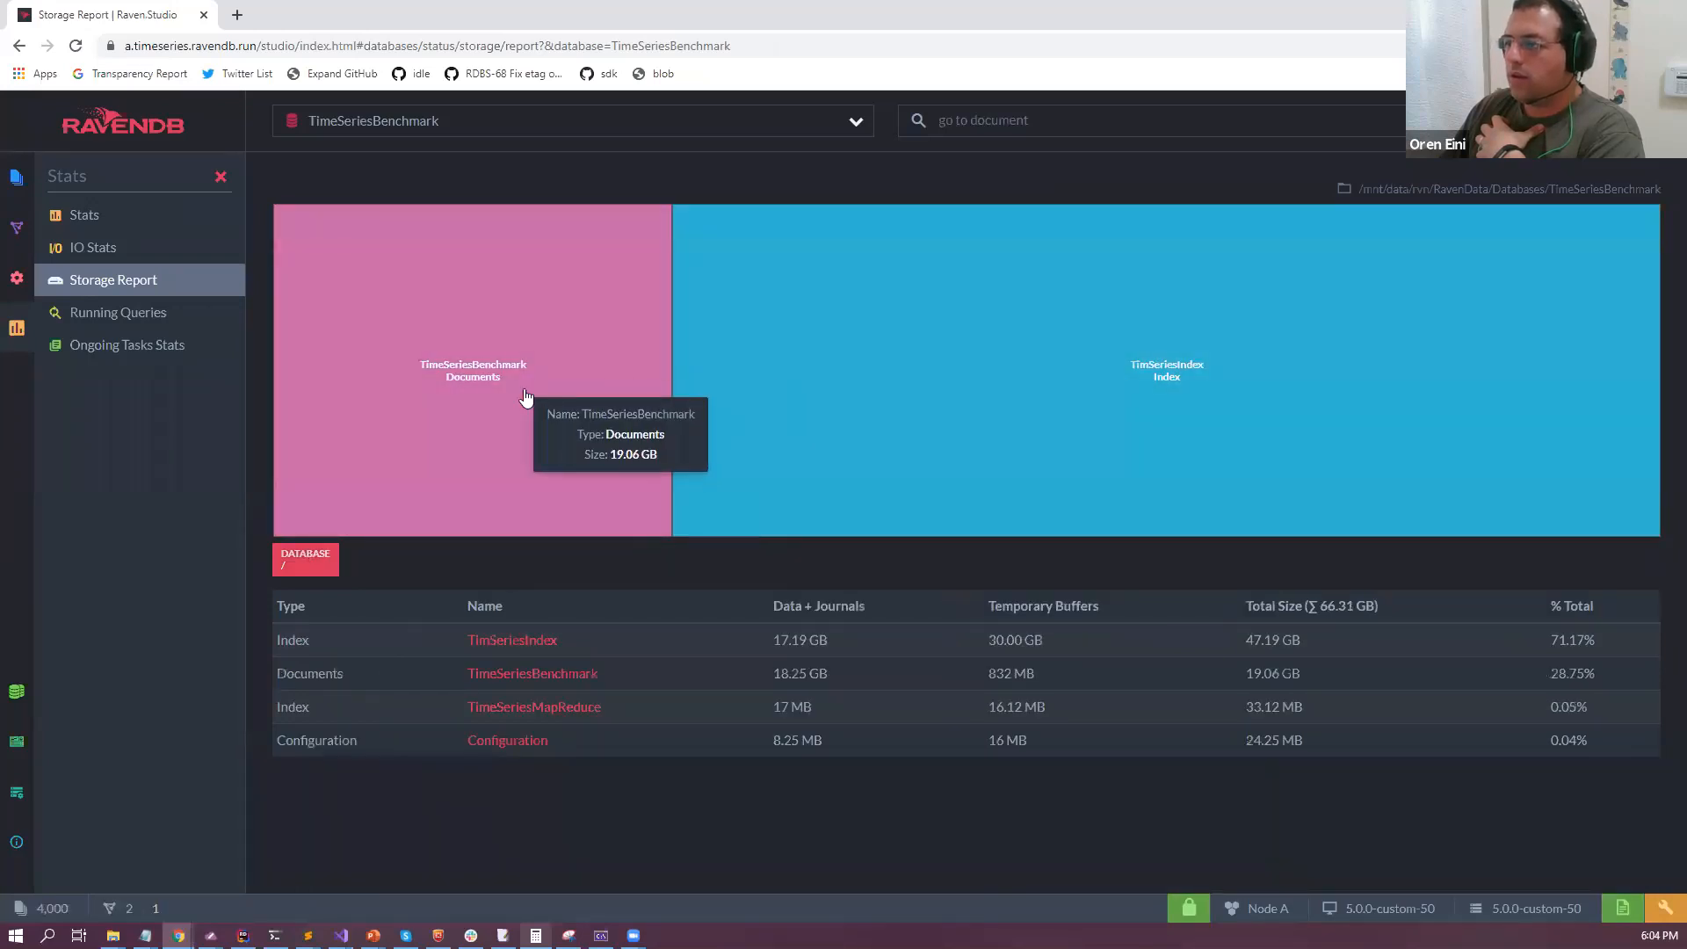
left_click(527, 398)
left_click(980, 439)
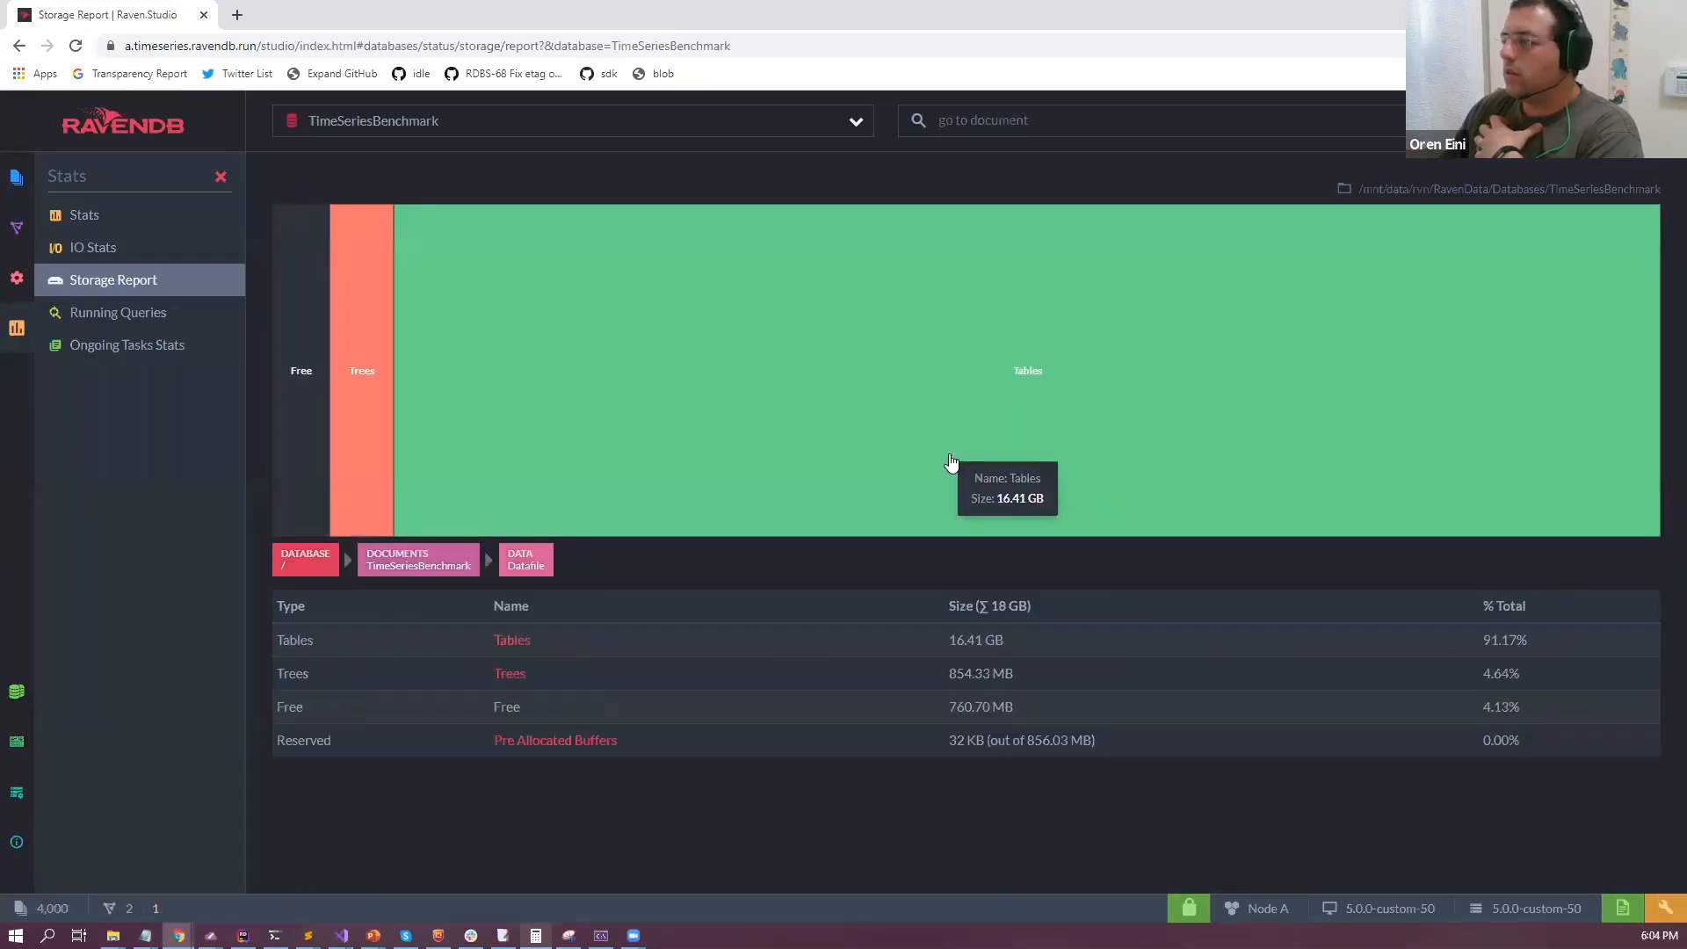
left_click(956, 458)
left_click_drag(376, 643, 1266, 652)
scroll(1265, 647, "down", 1)
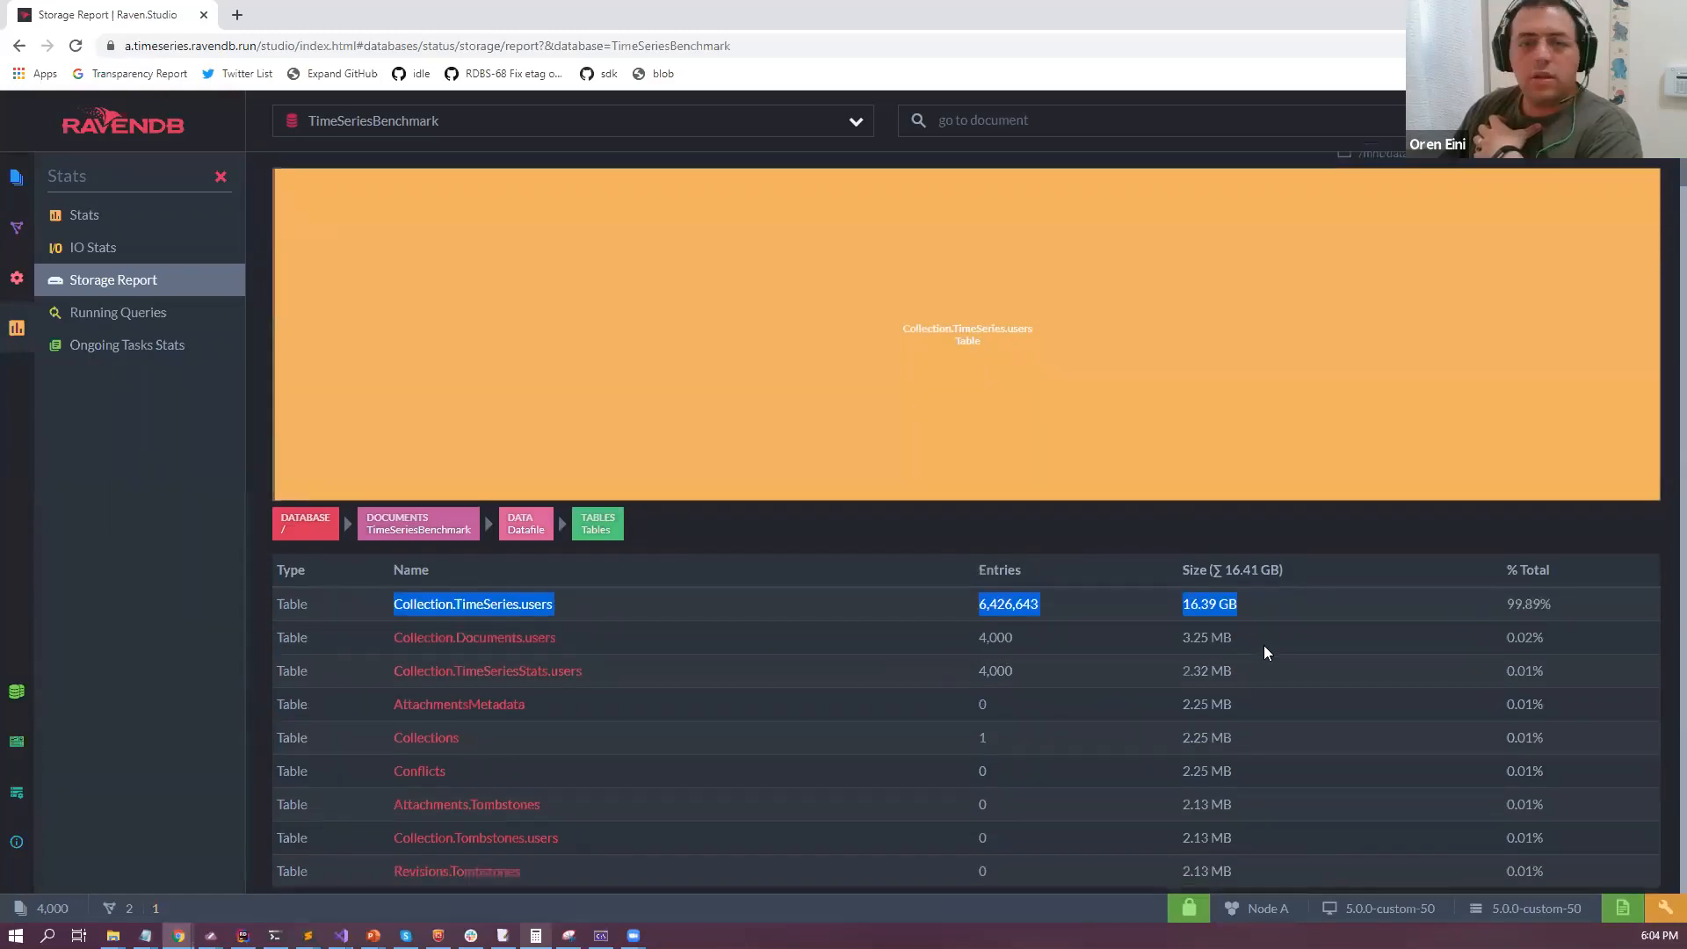
Switch to the Northwind database from the databases overview, open document employees/8-A, and show its time series.
left_click(9, 753)
left_click(104, 690)
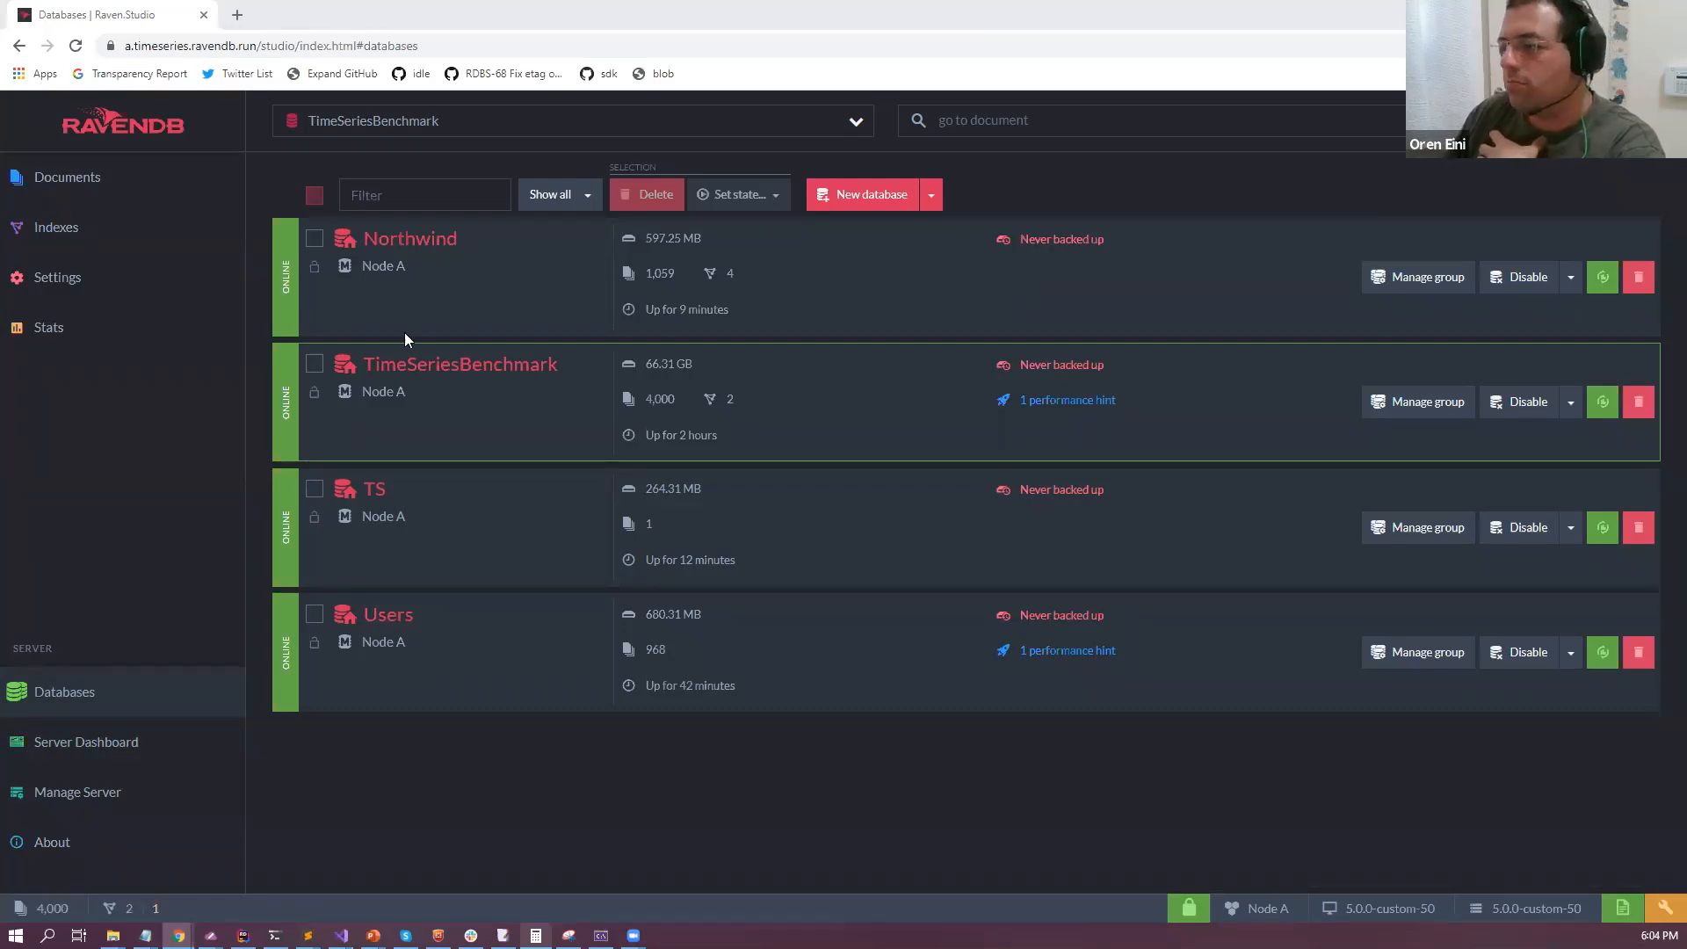
left_click(413, 243)
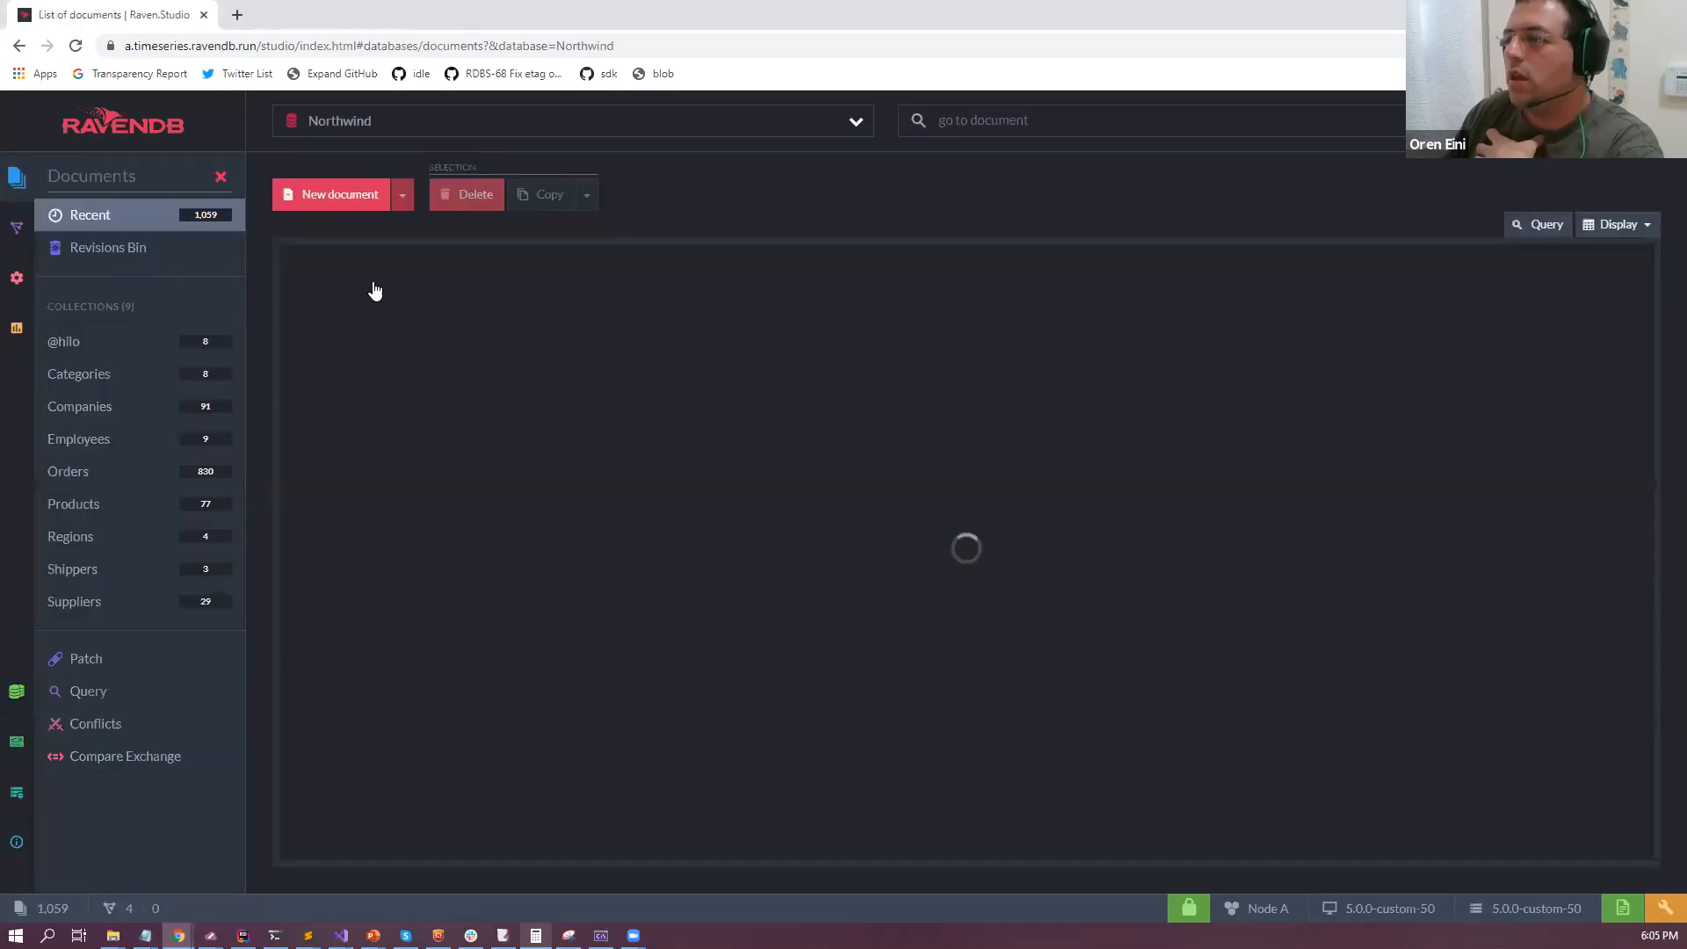
left_click(374, 290)
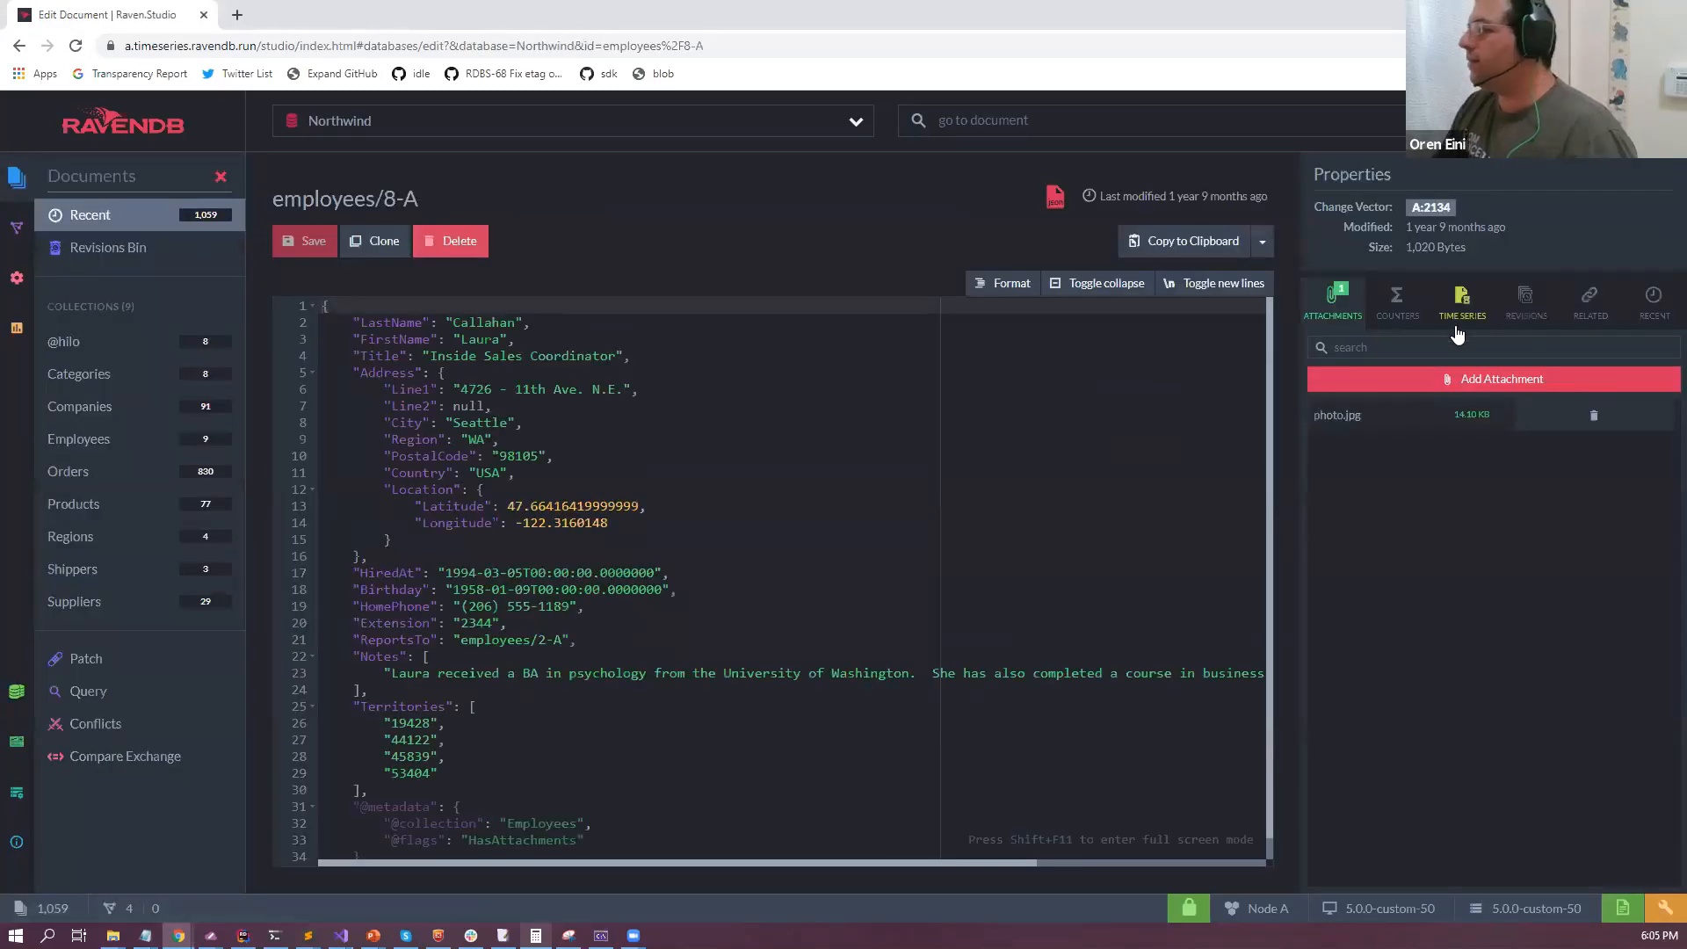
left_click(1457, 332)
Add a Heartrate time series to employees/8-A with an entry at the default timestamp and the value 68.
left_click(1362, 382)
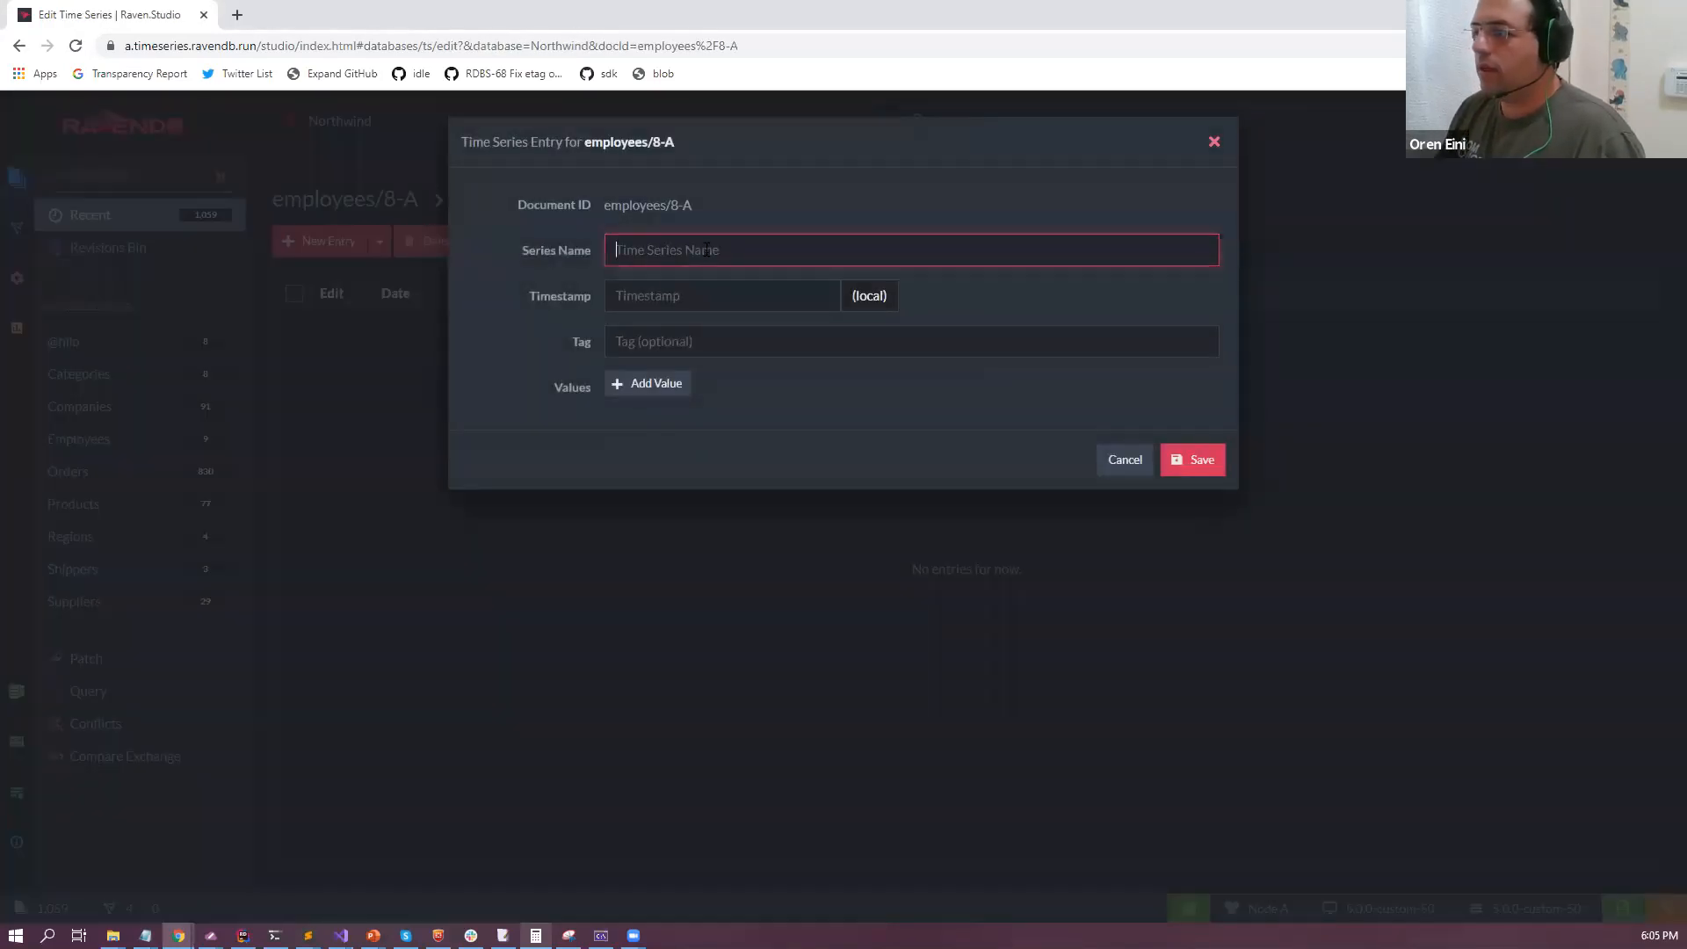
type("Hear")
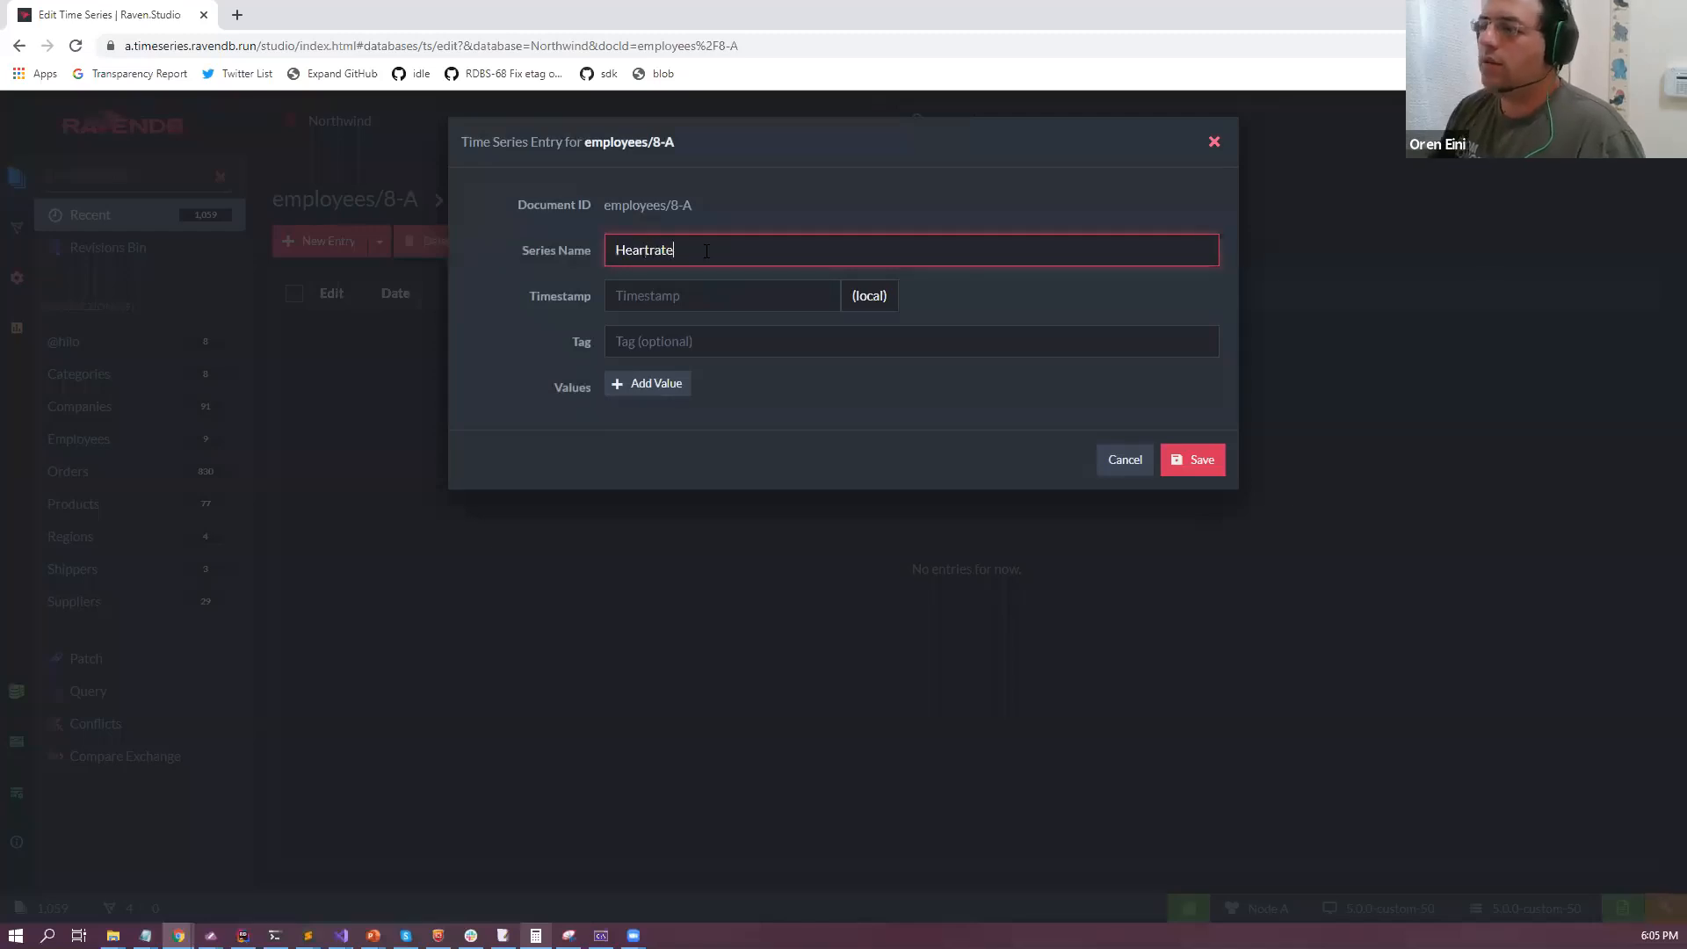
type("trate")
key("Tab")
key("Tab")
left_click(668, 384)
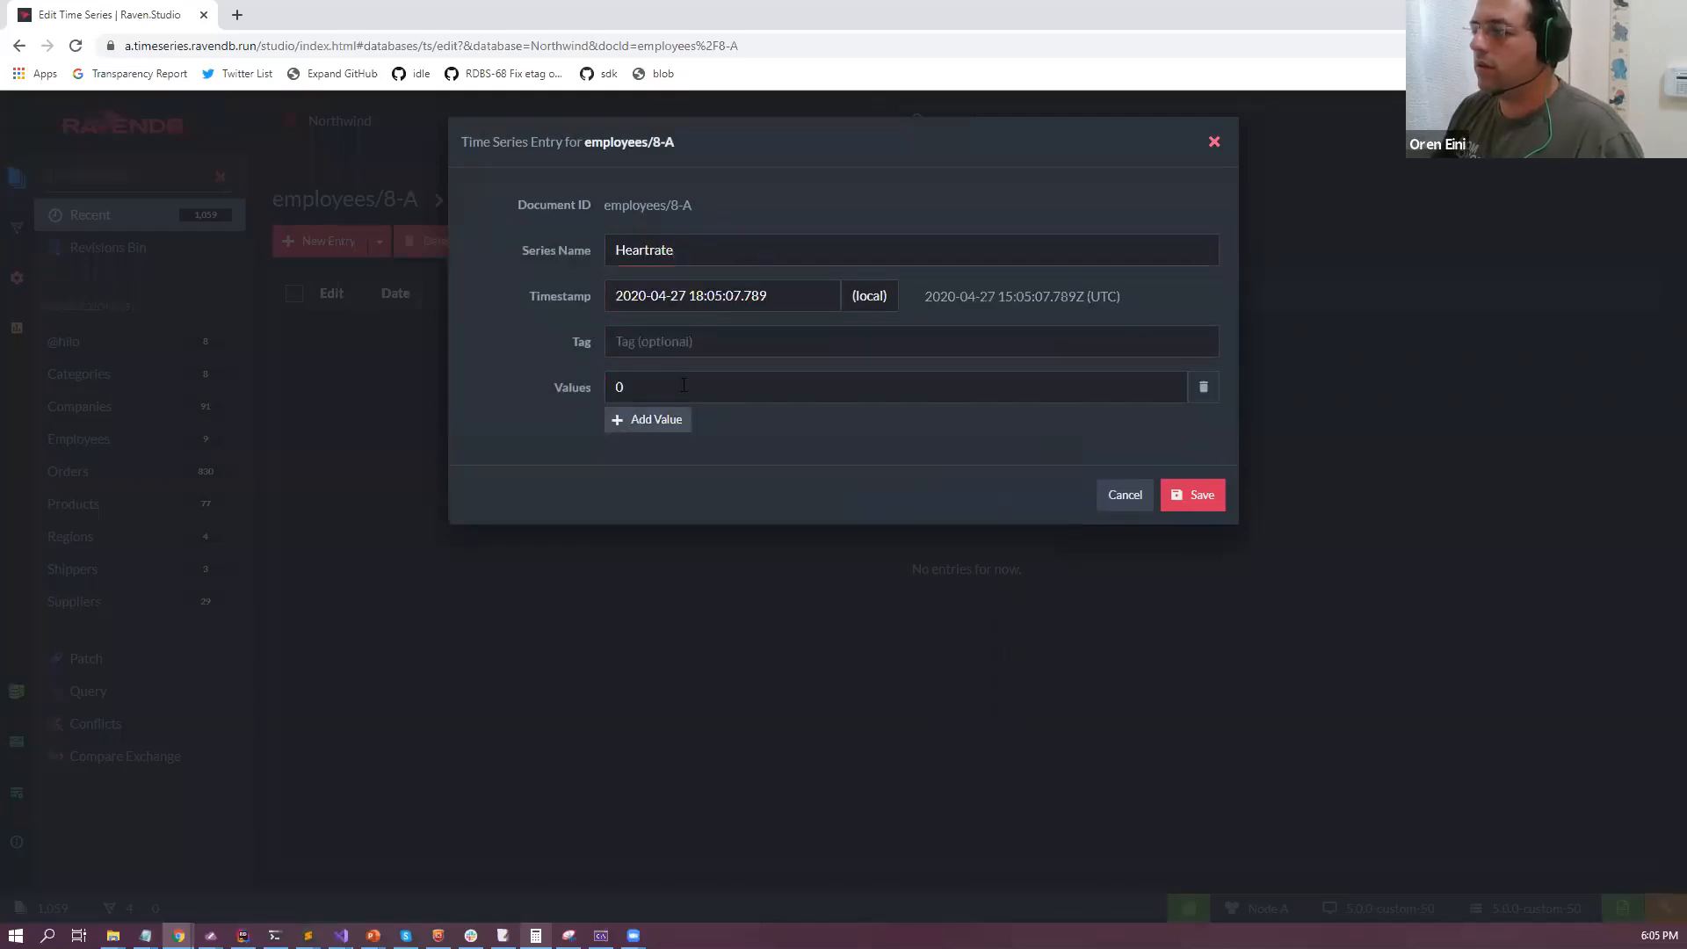
left_click(683, 384)
type("68")
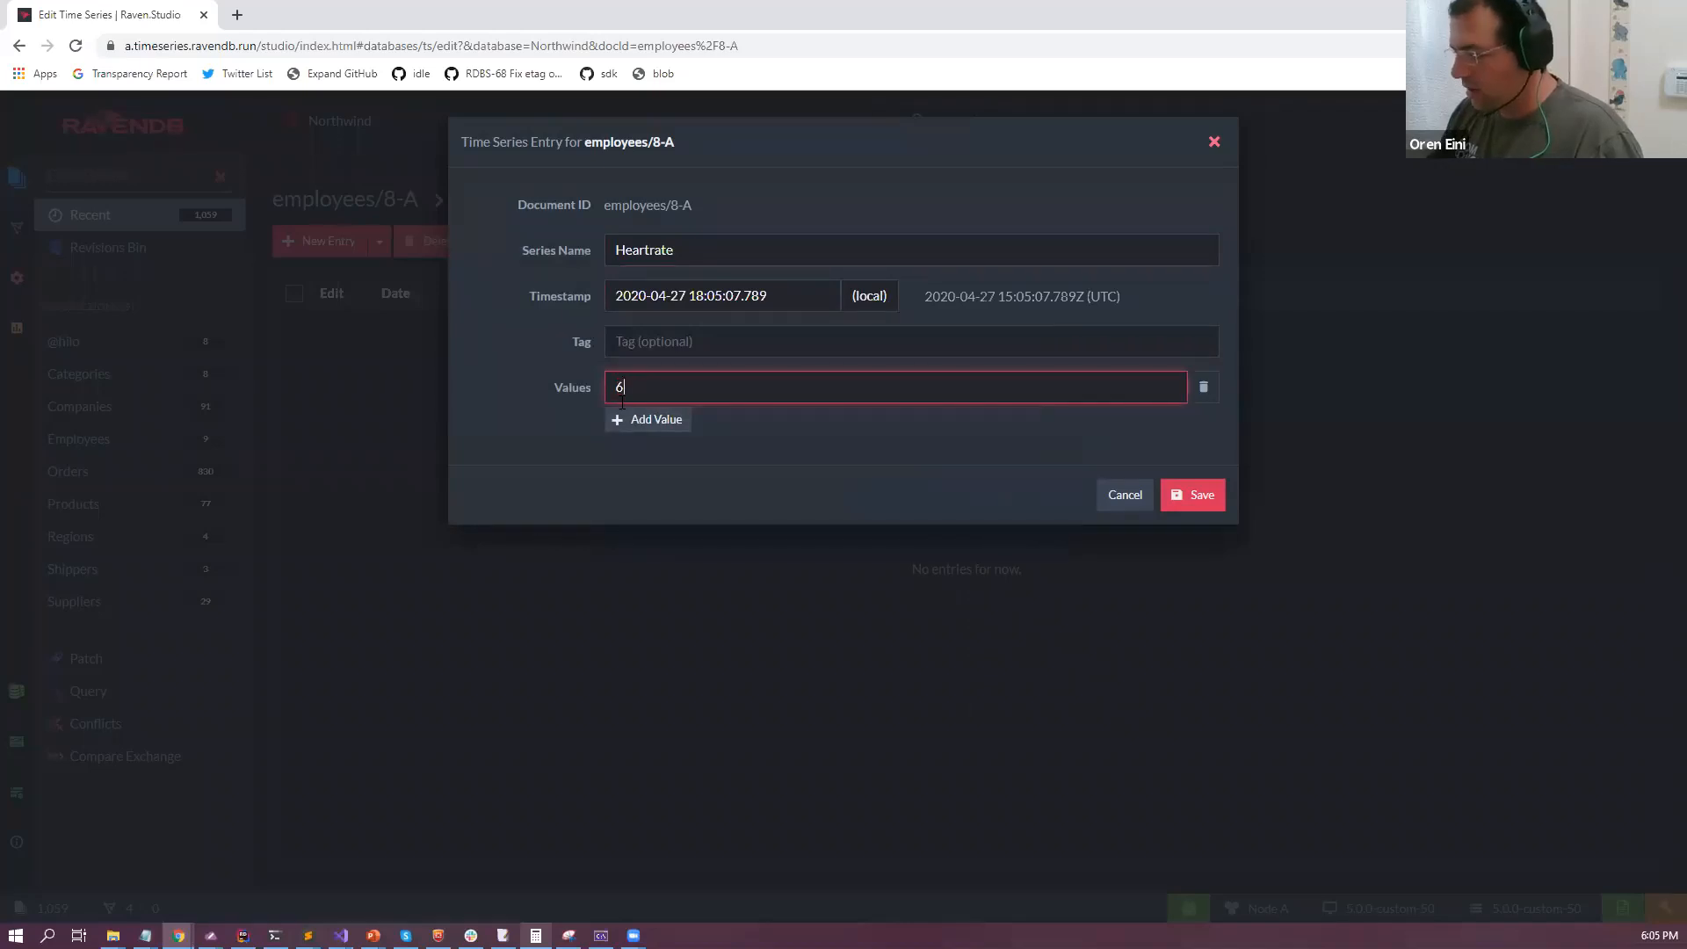
left_click(1196, 497)
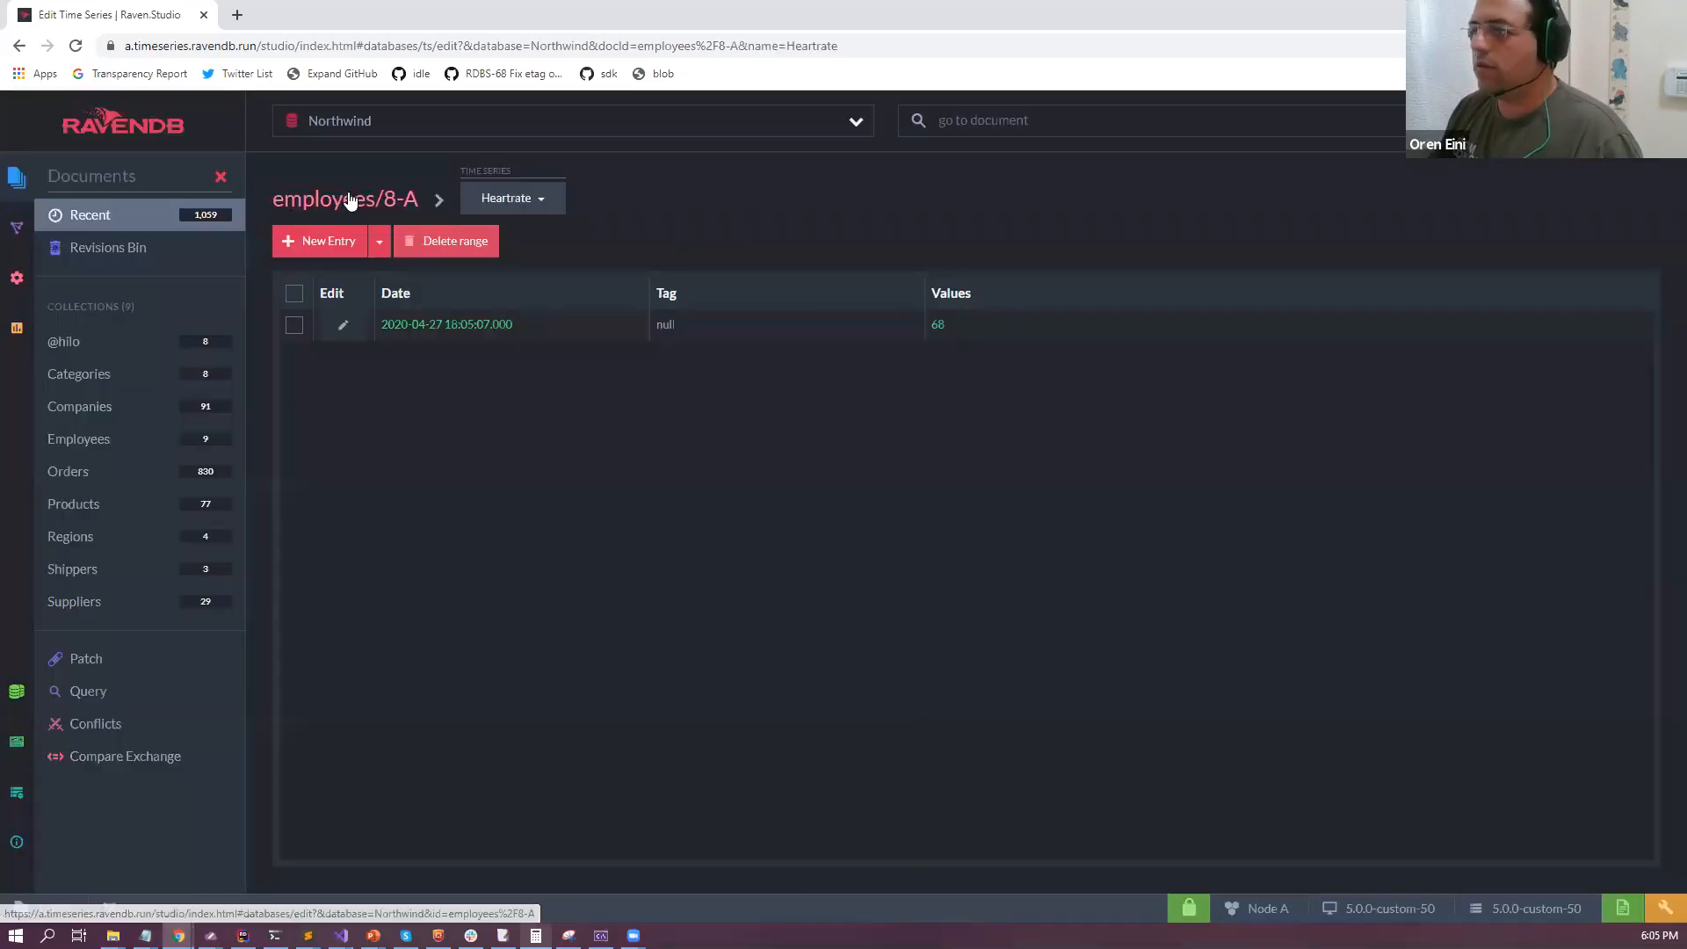
Start another time series for employees/8-A, naming it BloodPressure and accepting the default timestamp without a tag.
left_click(346, 199)
left_click(1462, 321)
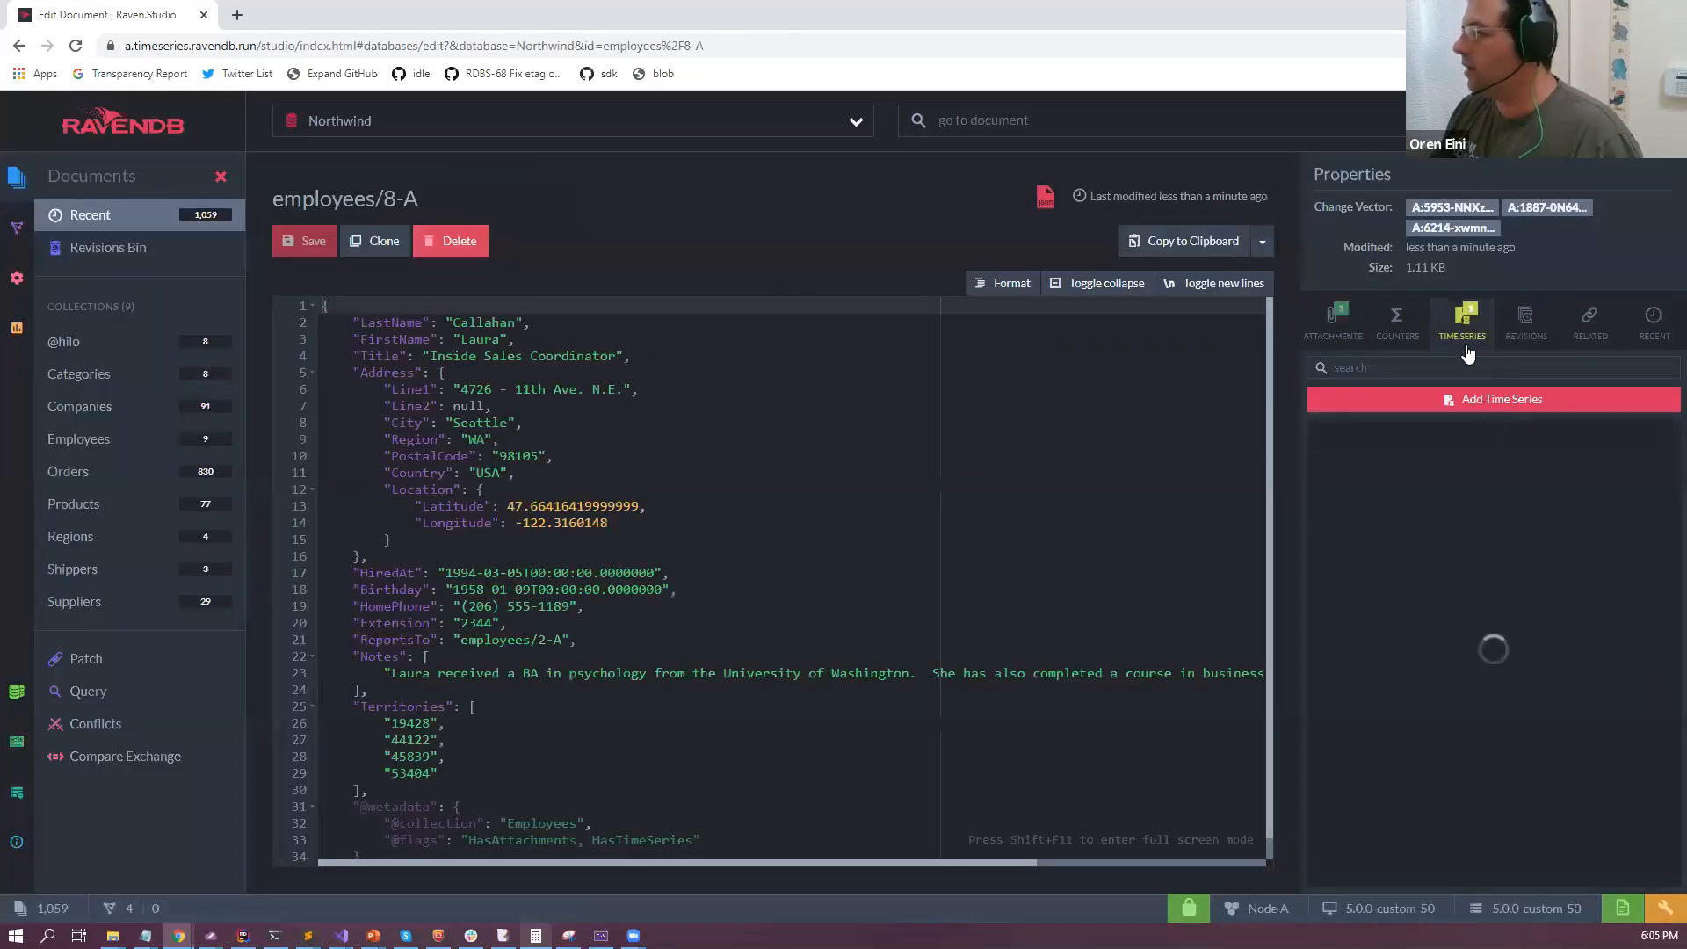
left_click(1498, 399)
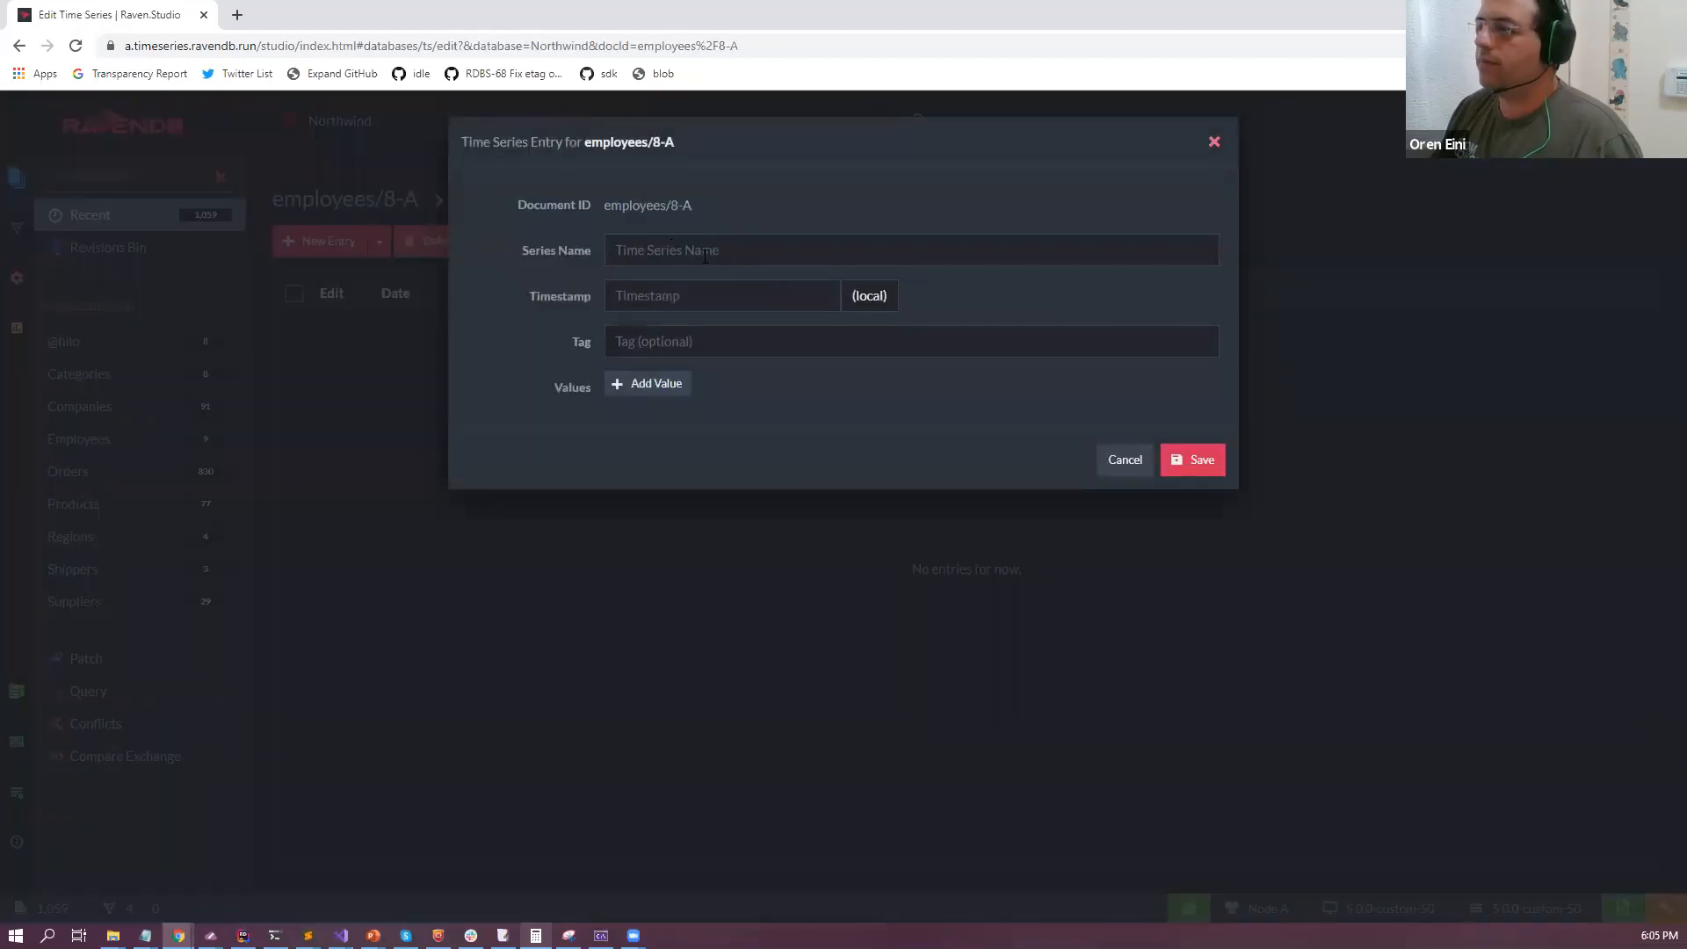
type("Blood")
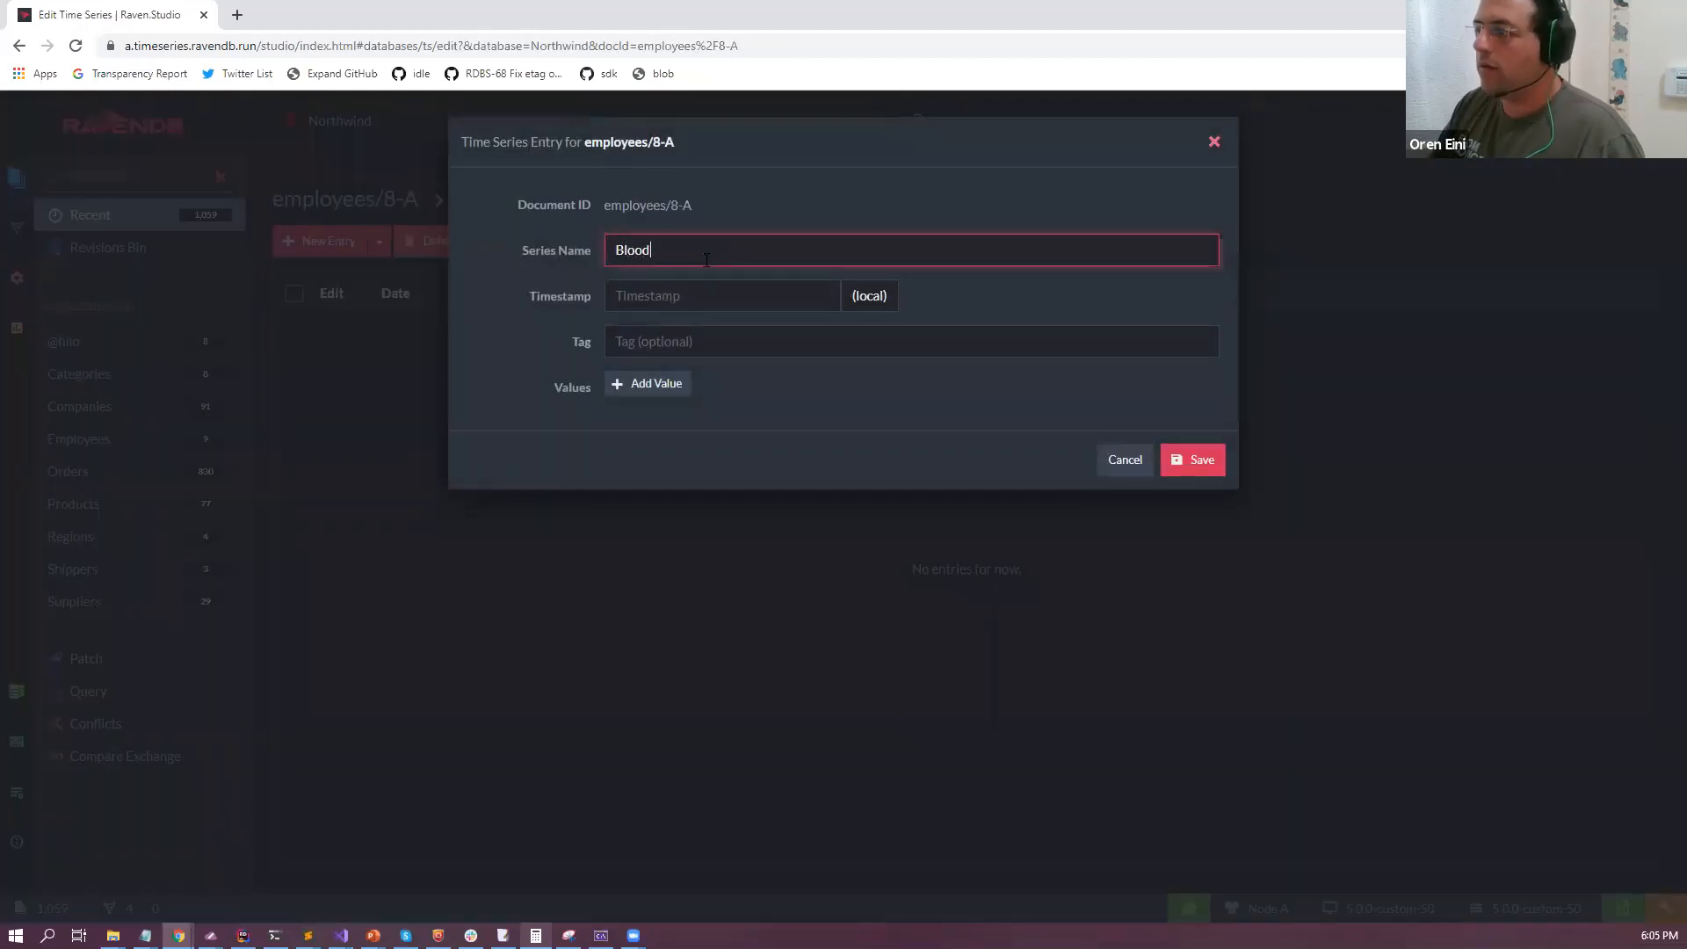
type("Pres")
key("Tab")
key("Tab")
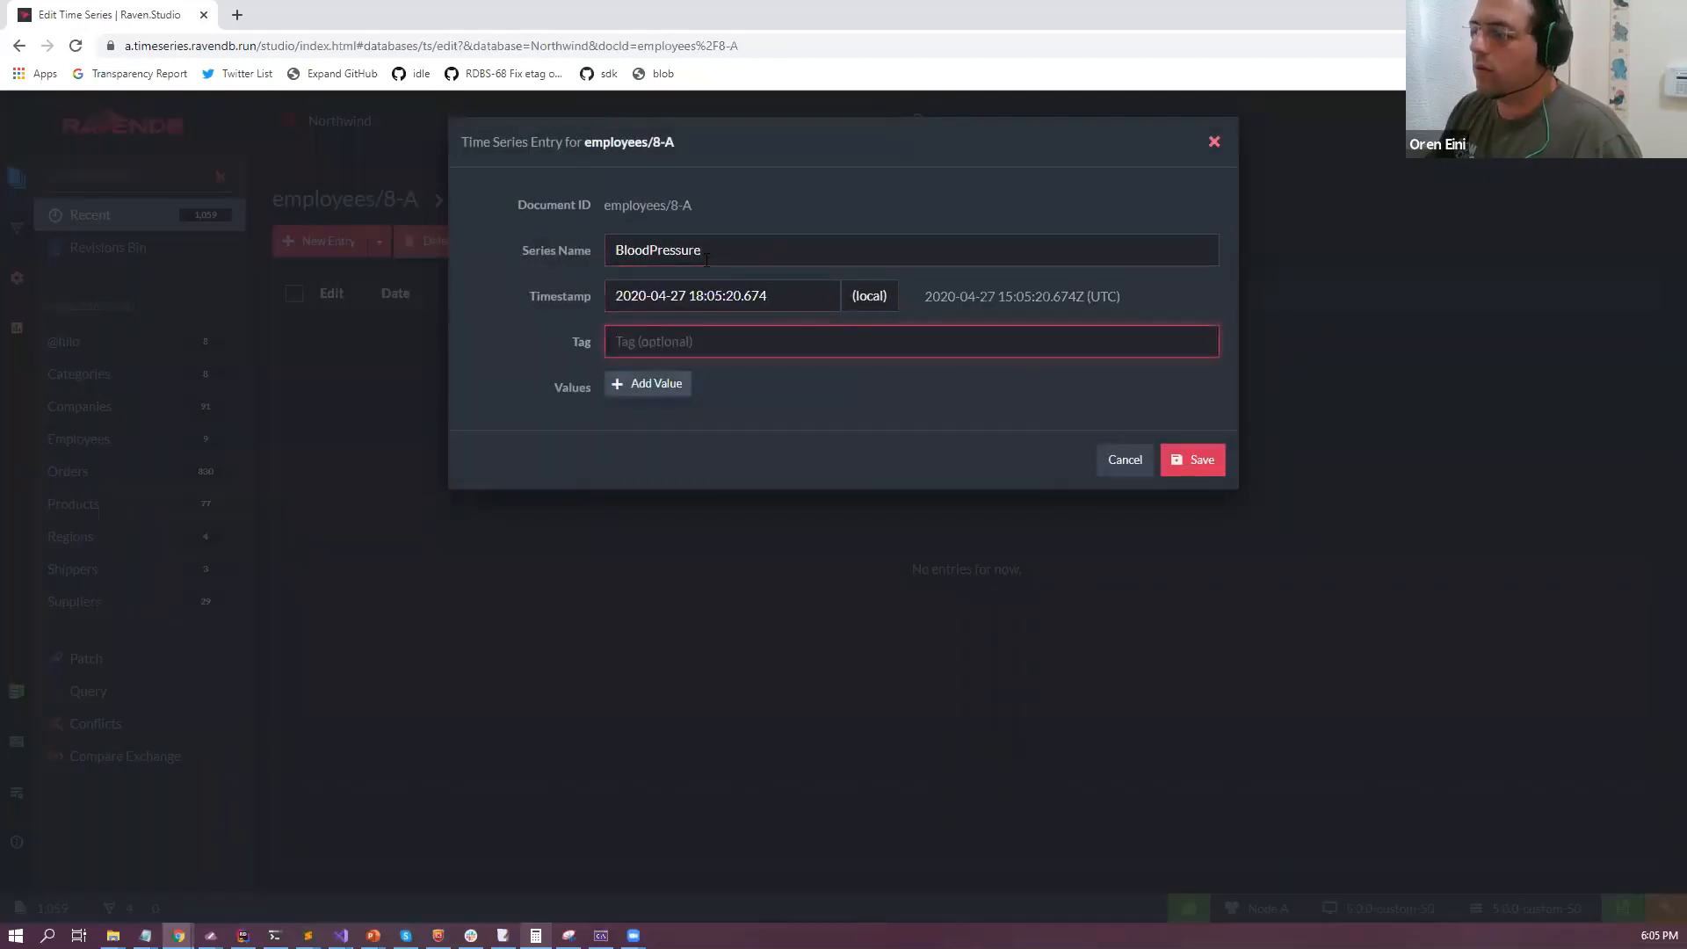
Give the BloodPressure entry the two values 120 and 80 and save it.
left_click(650, 386)
left_click(652, 397)
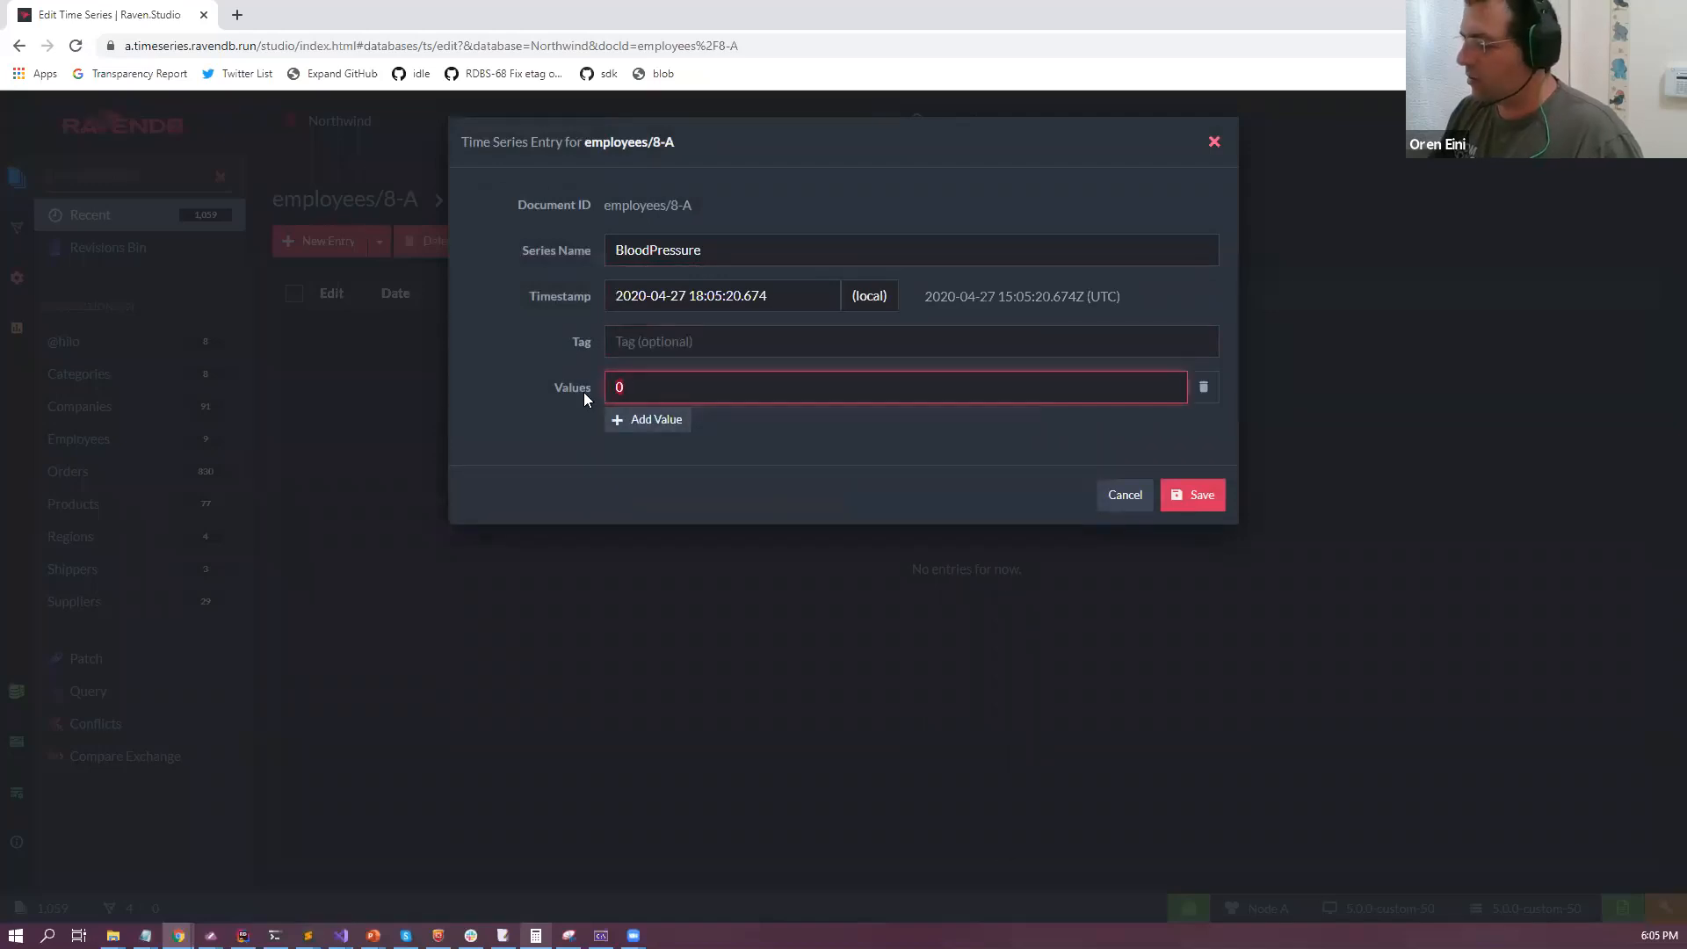
type("120")
left_click(641, 419)
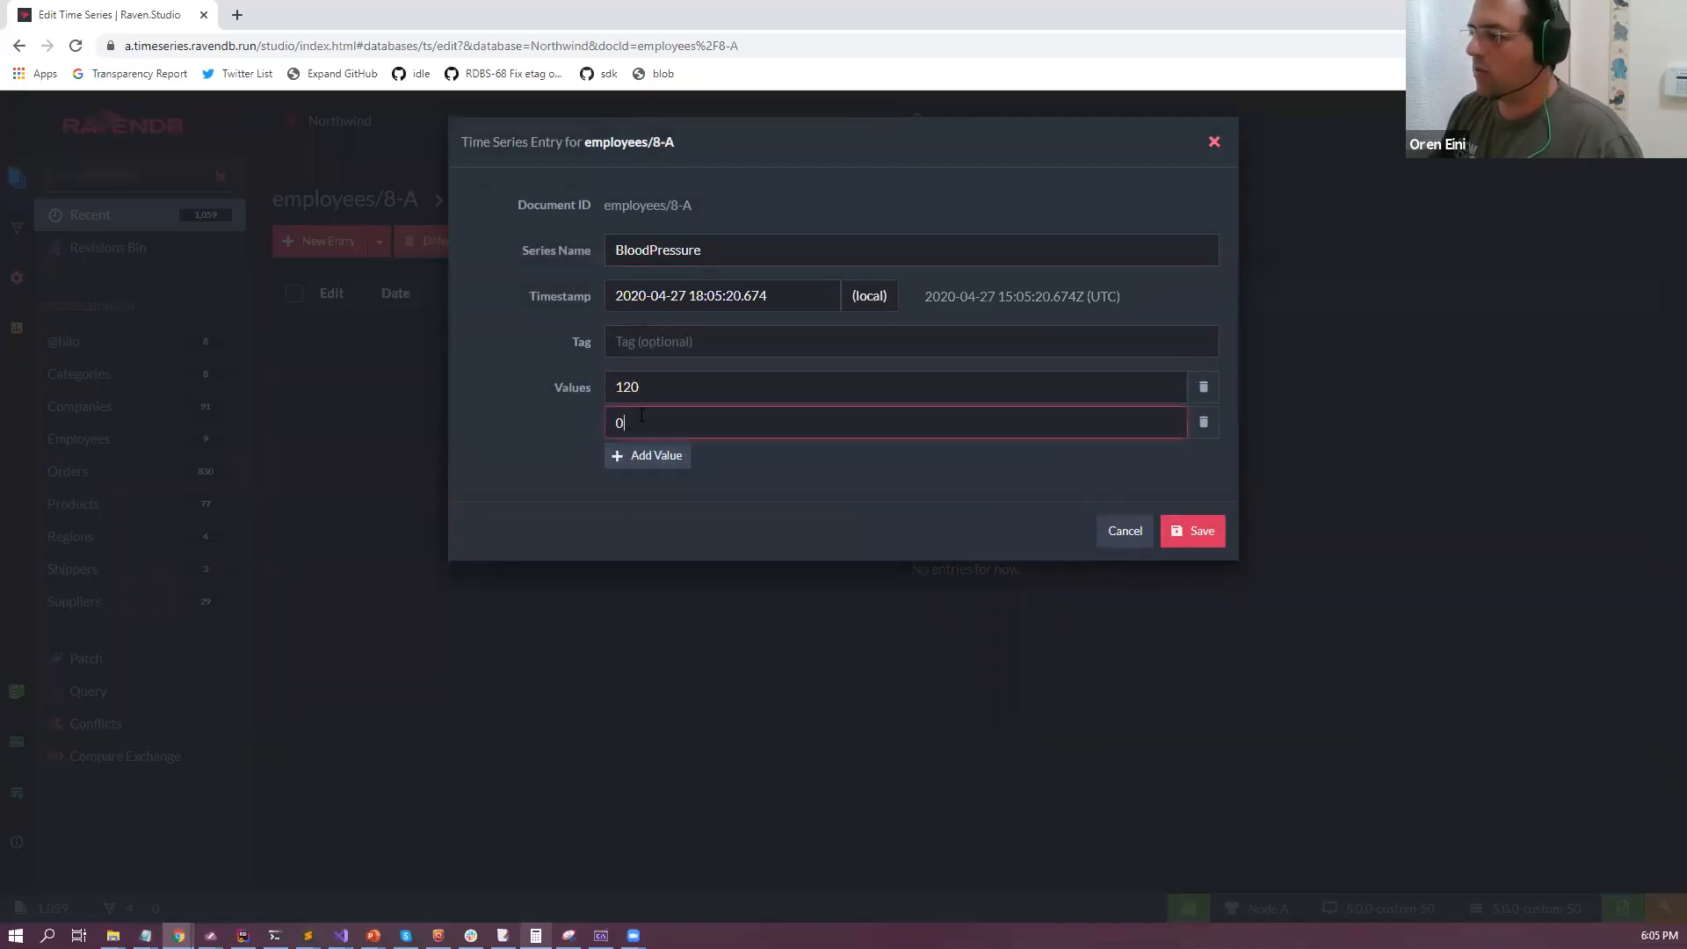
type("80")
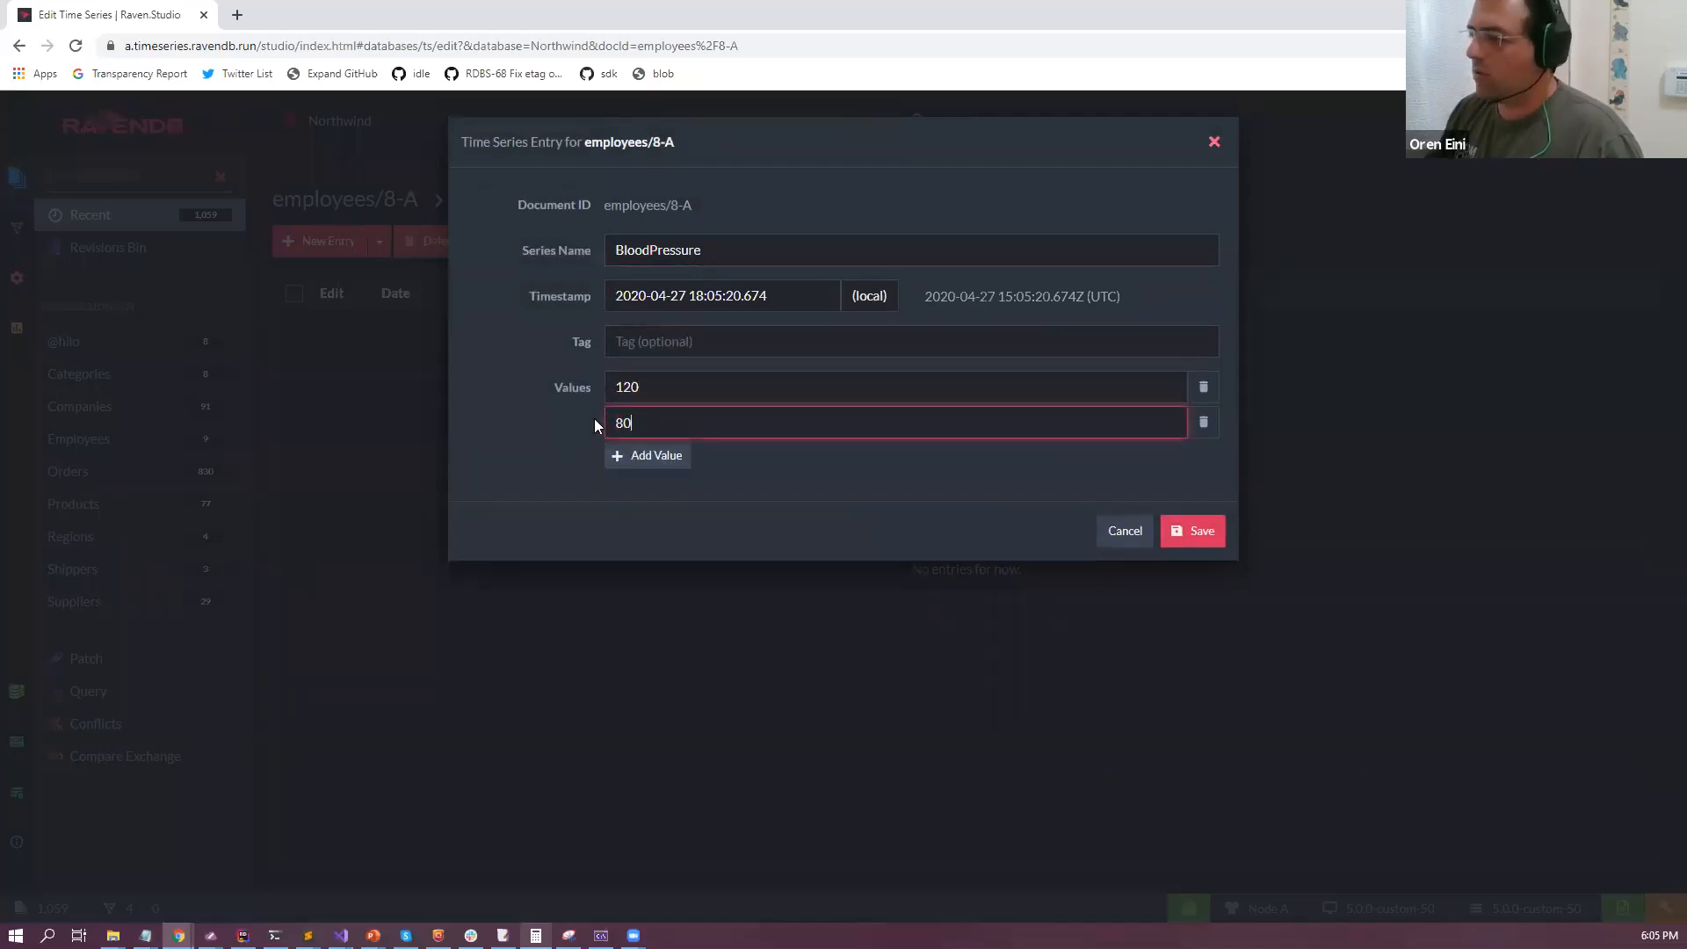
left_click(1193, 531)
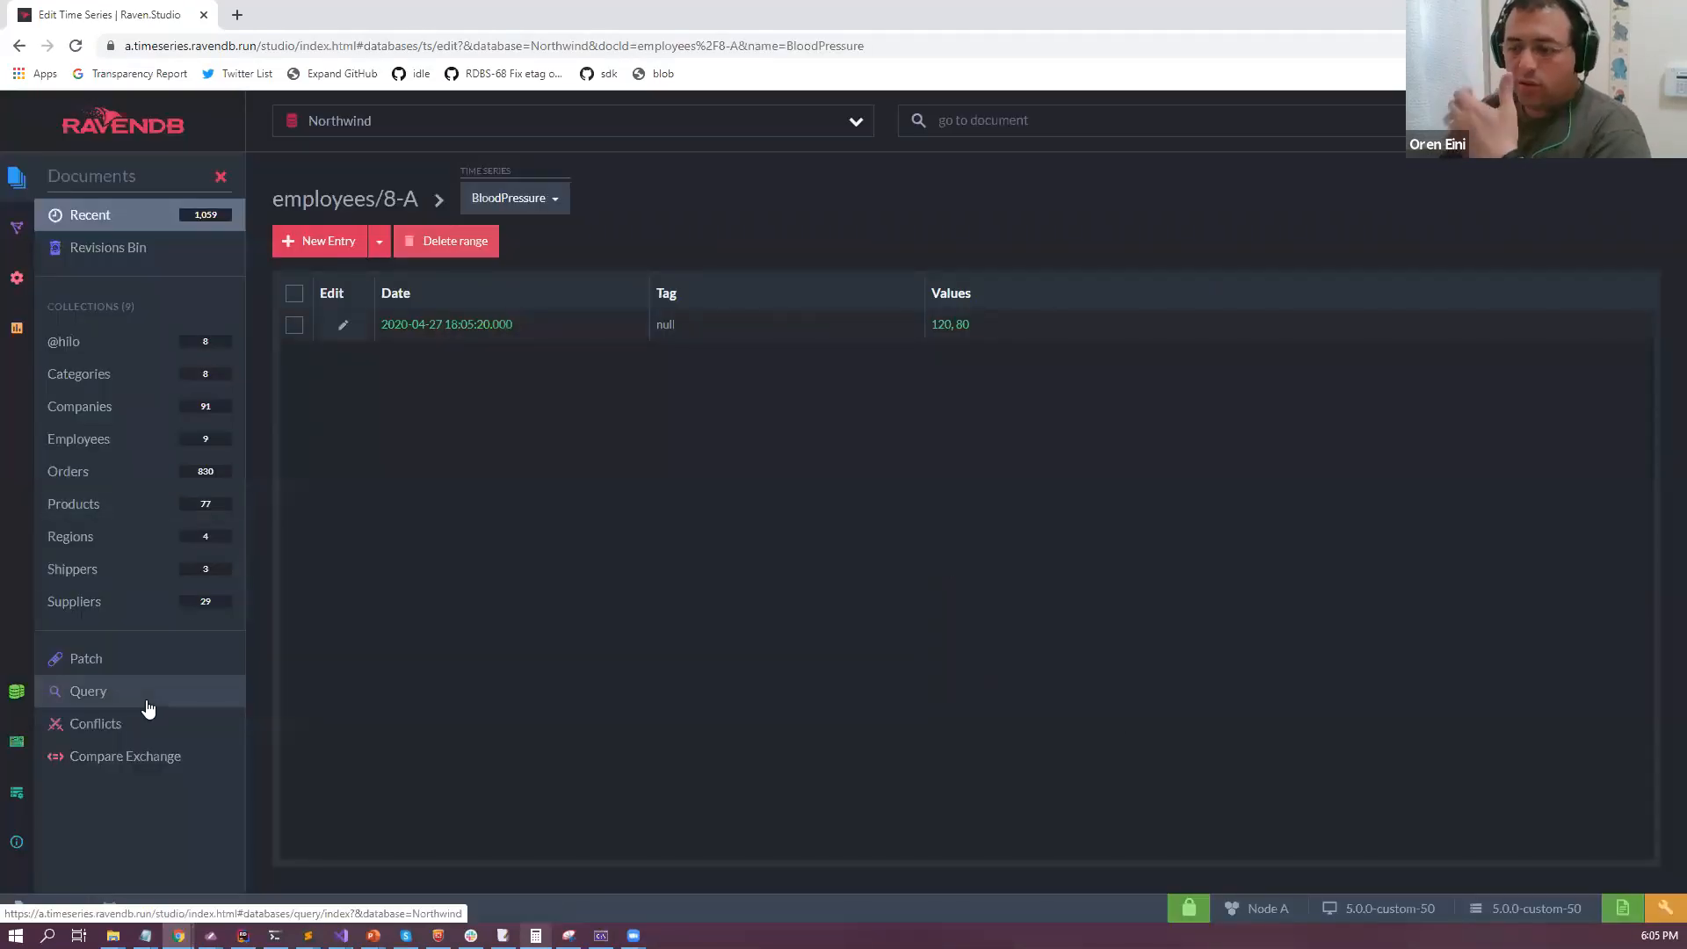
Start a query in the Northwind database with "from Employees" and begin its select clause on a second line.
left_click_drag(421, 200, 279, 202)
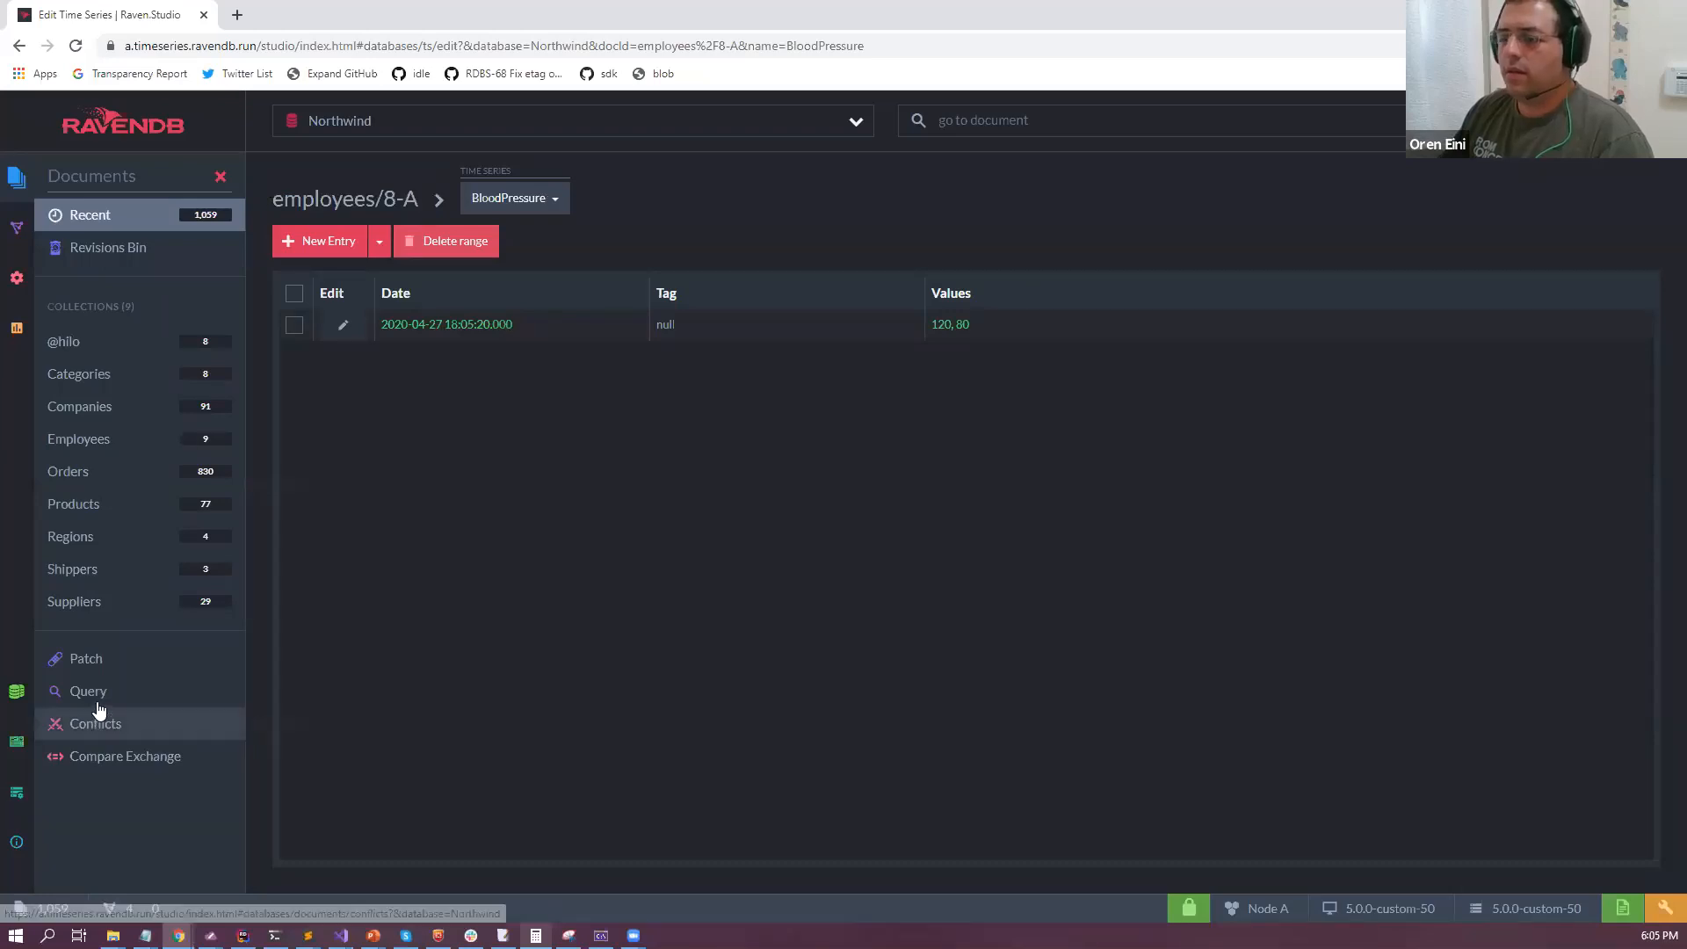
left_click(88, 691)
type("from emp")
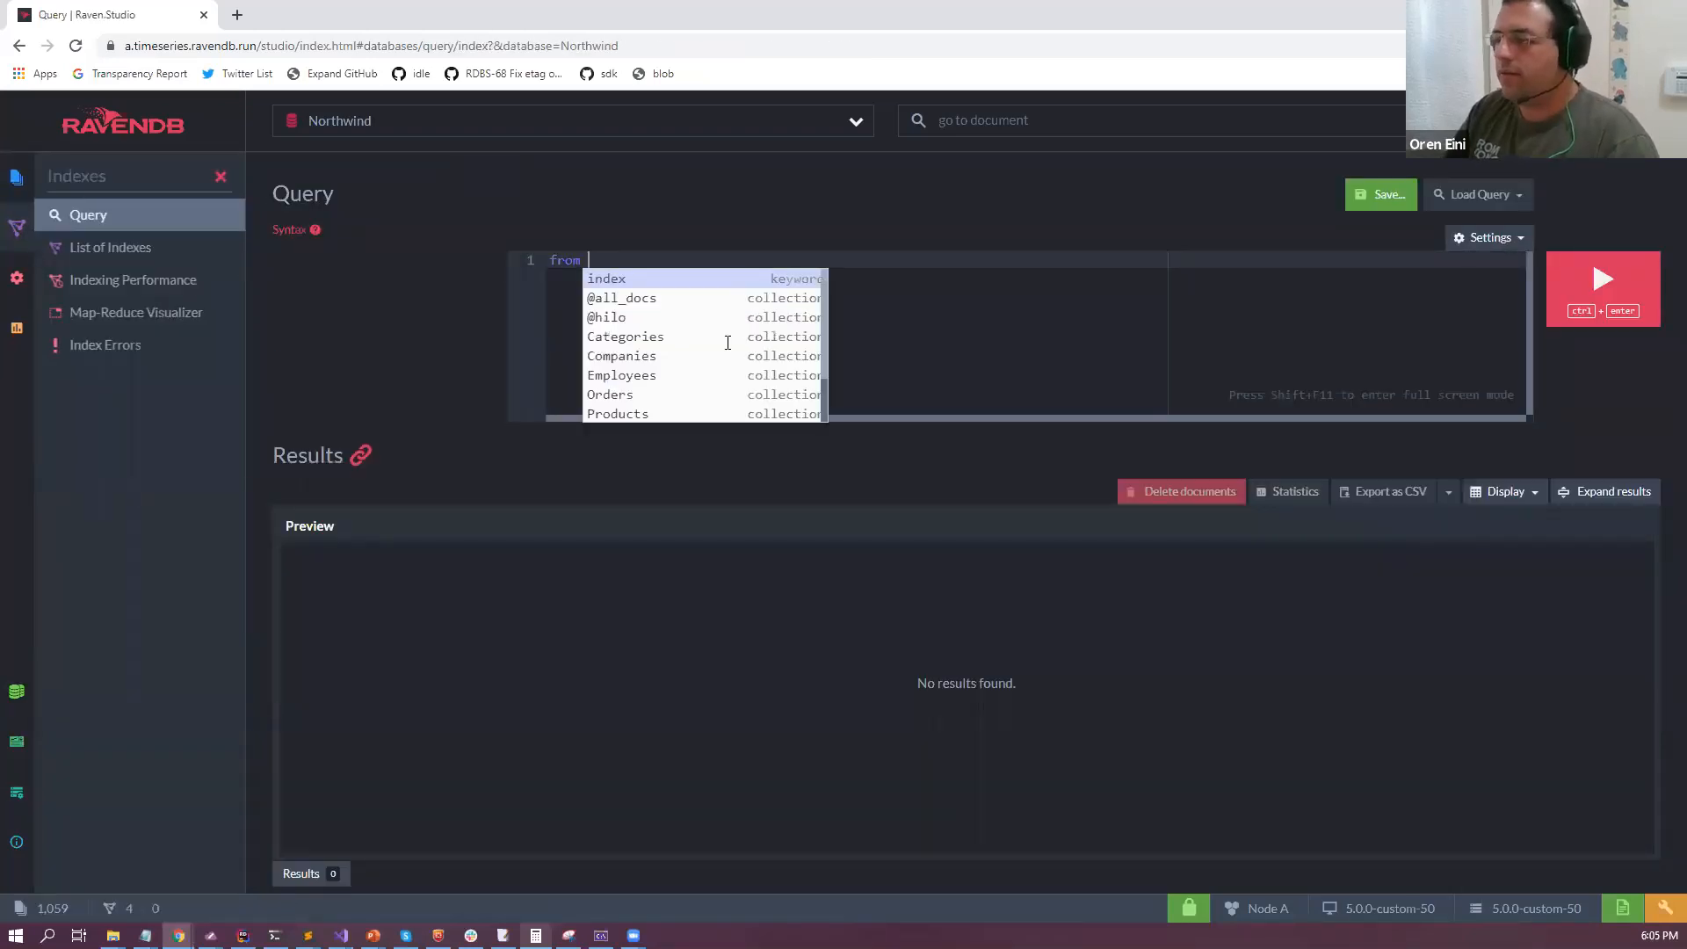
key("Return")
key("Return")
type("select t")
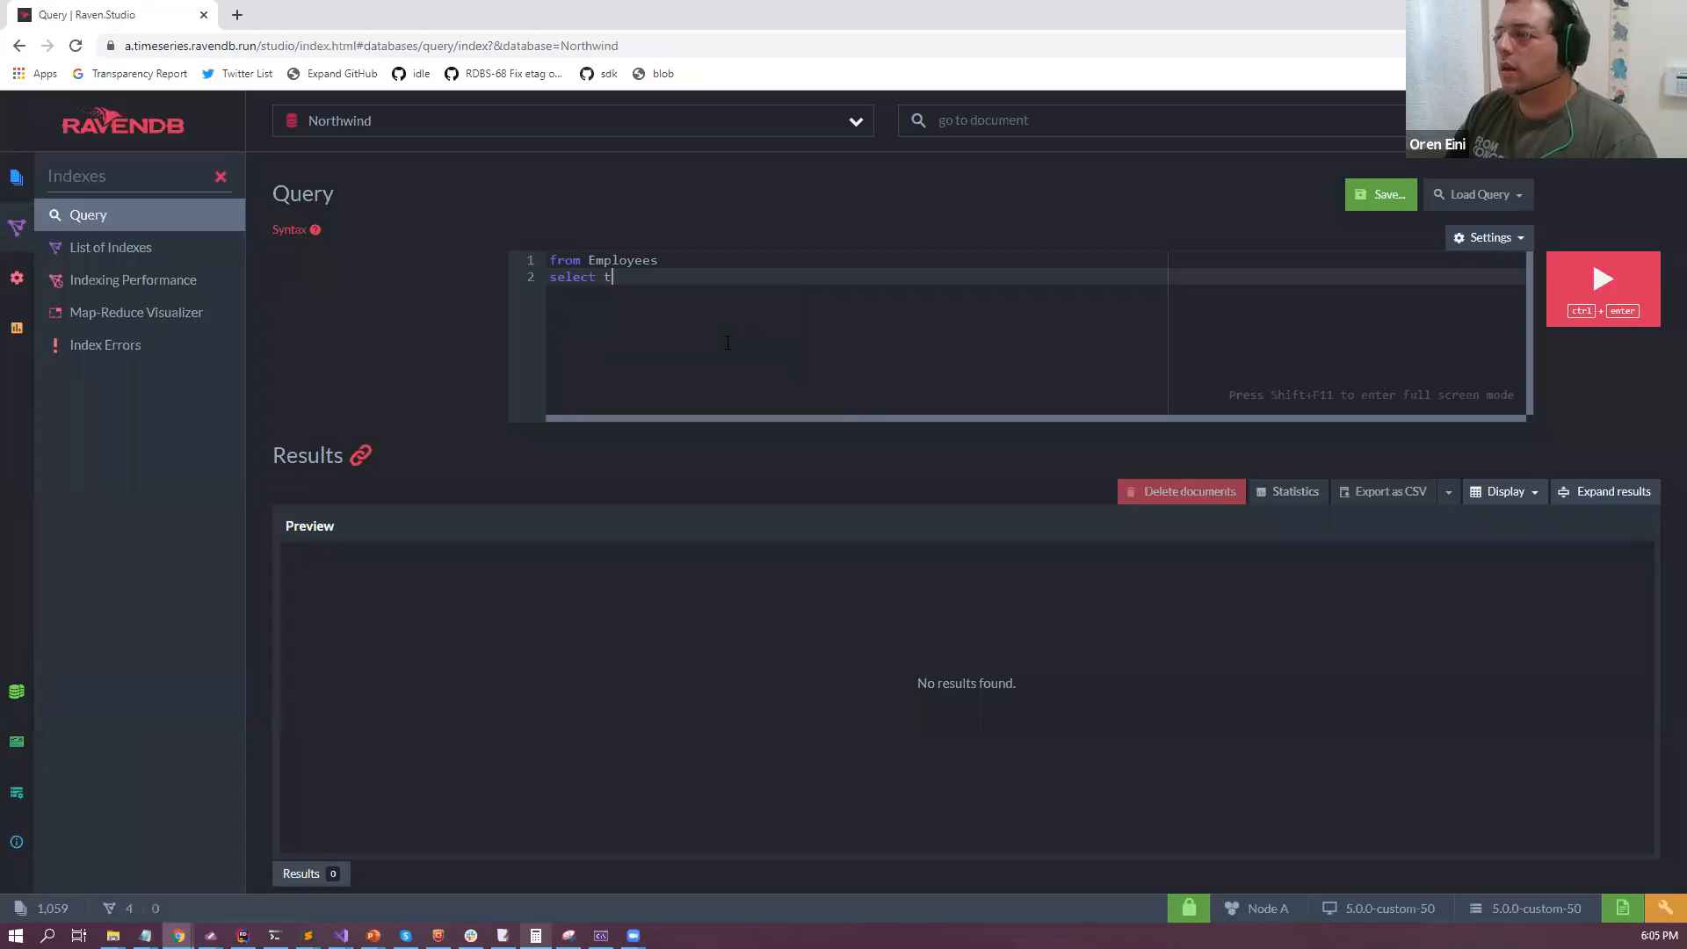
Insert the filter "where id() = 'employees/8-A'" between the query's from and select lines.
key("Up")
key("End")
key("Return")
type("where id")
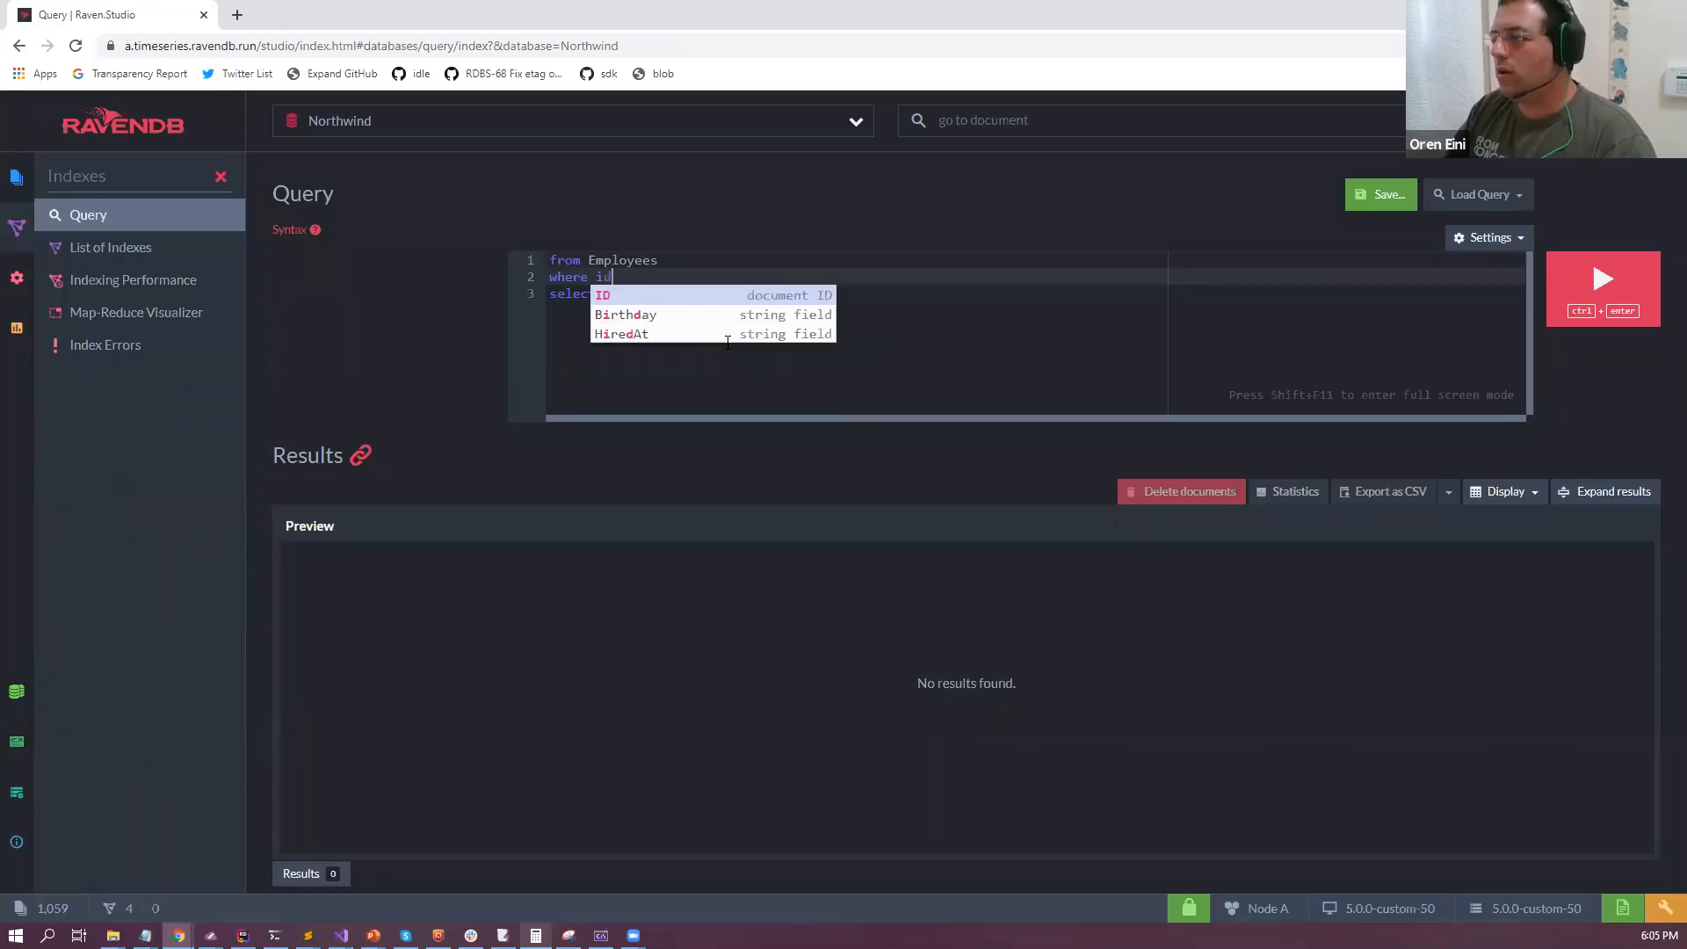
type("() = 'employees")
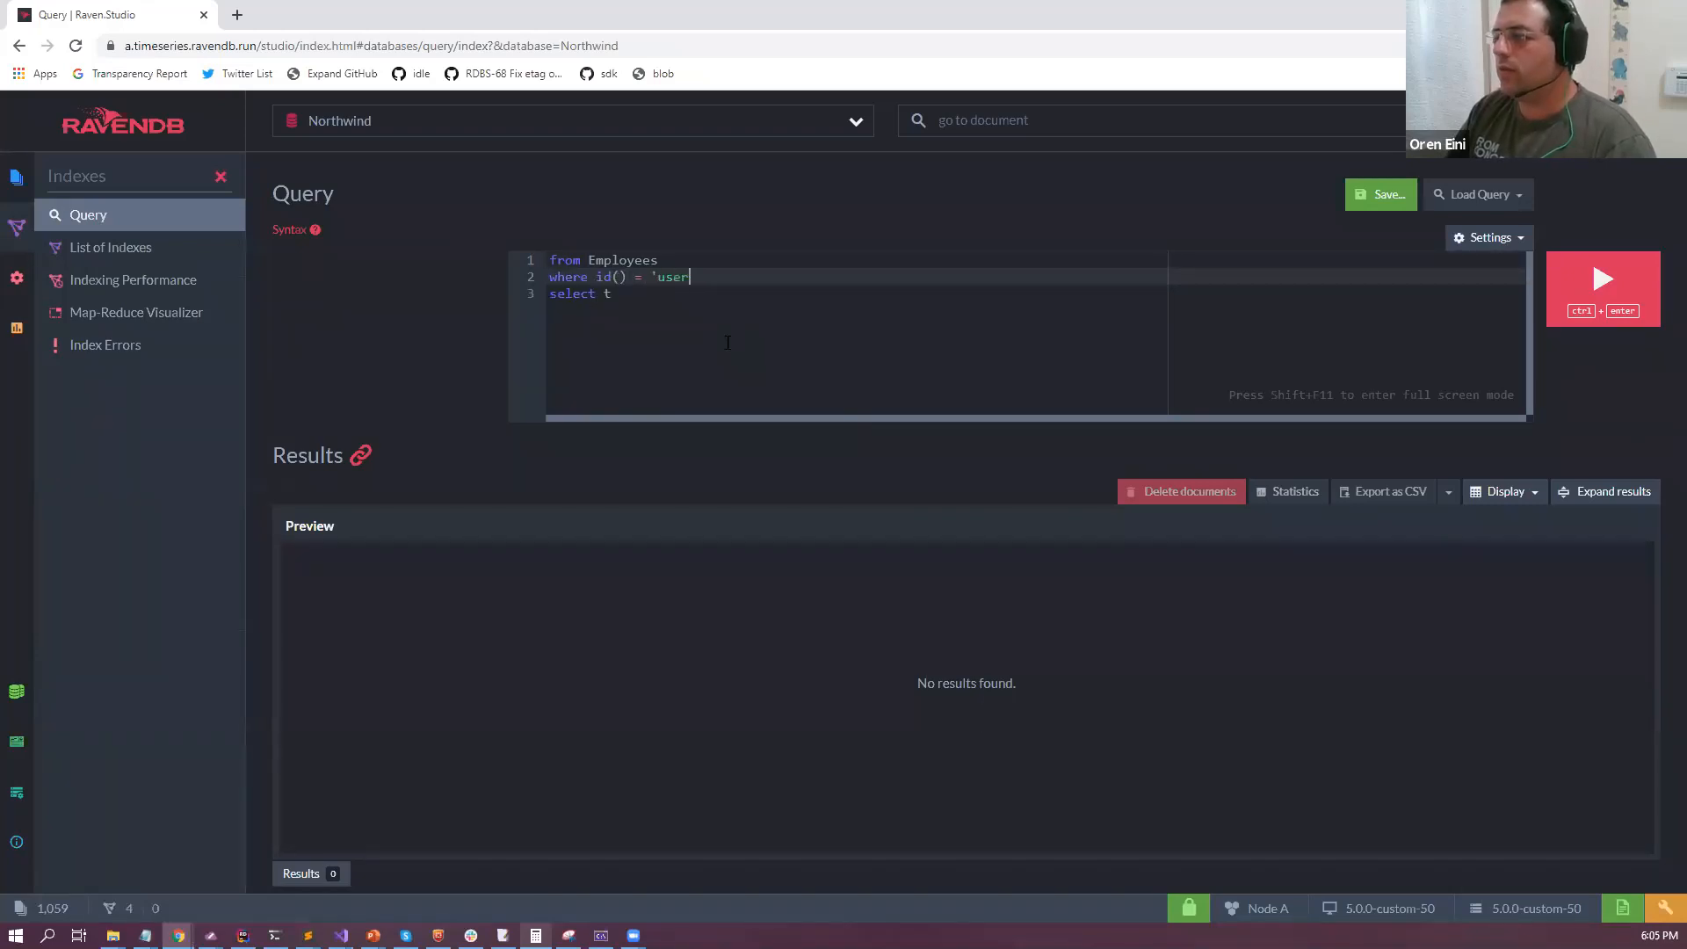
type("/8")
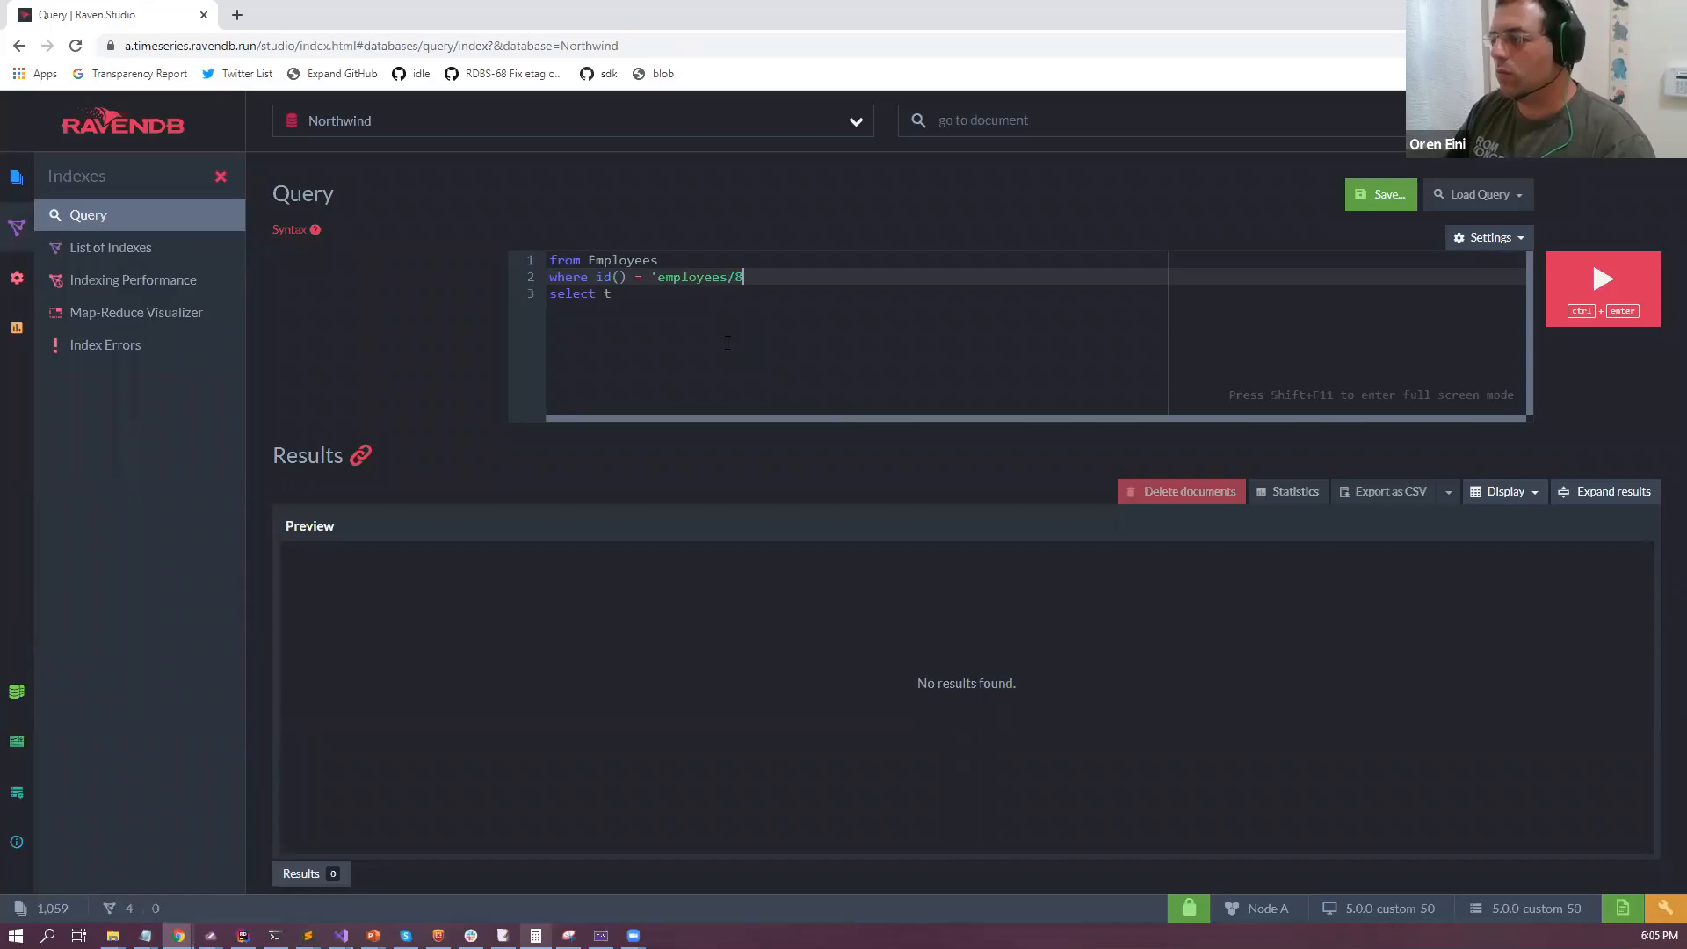
type("-a'")
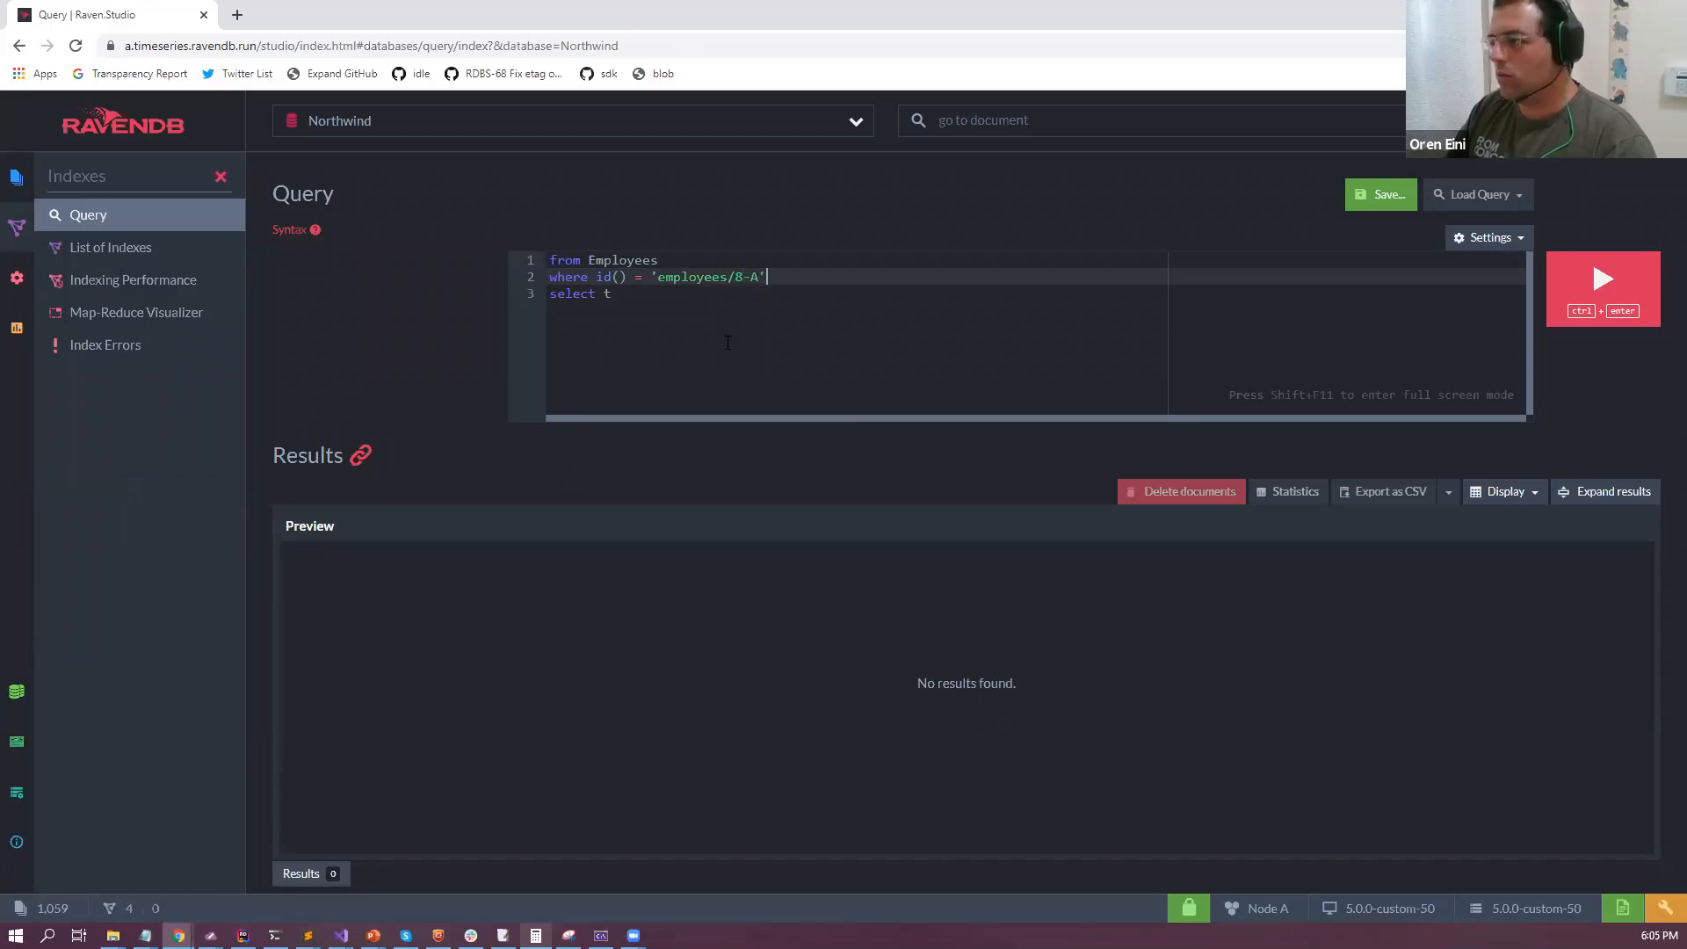
Extend the query's select clause with "timeseries(from Heartrate) as HR", followed by a comma for a second expression.
key("Down")
type("imese")
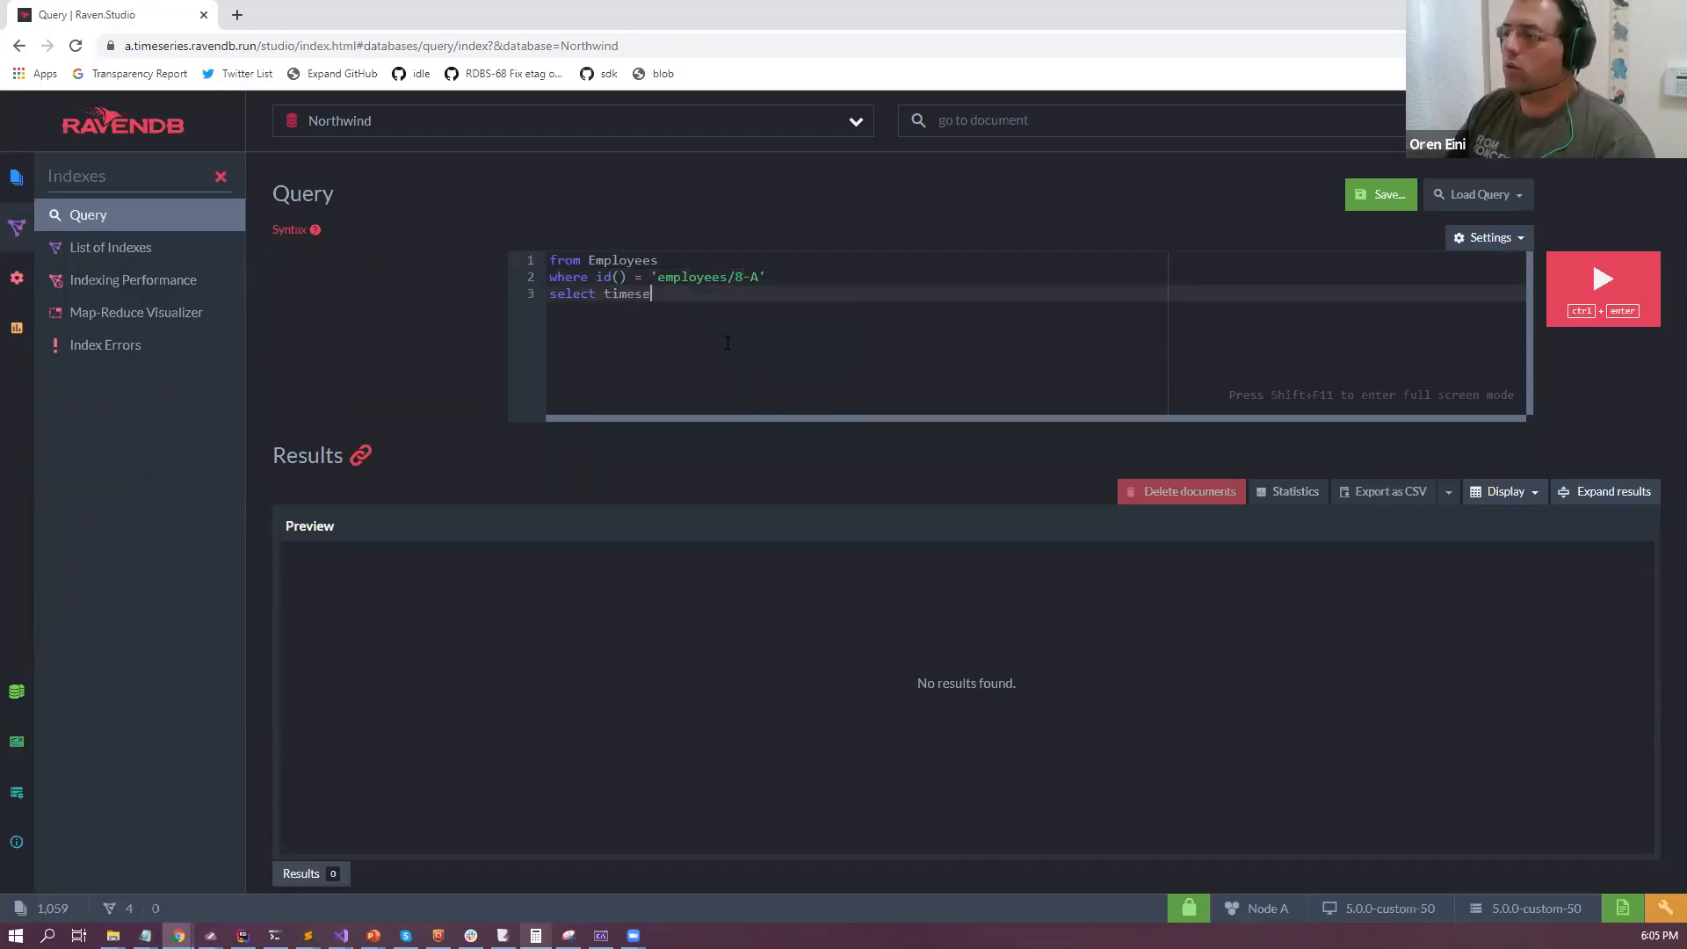
type("ries(from Heart")
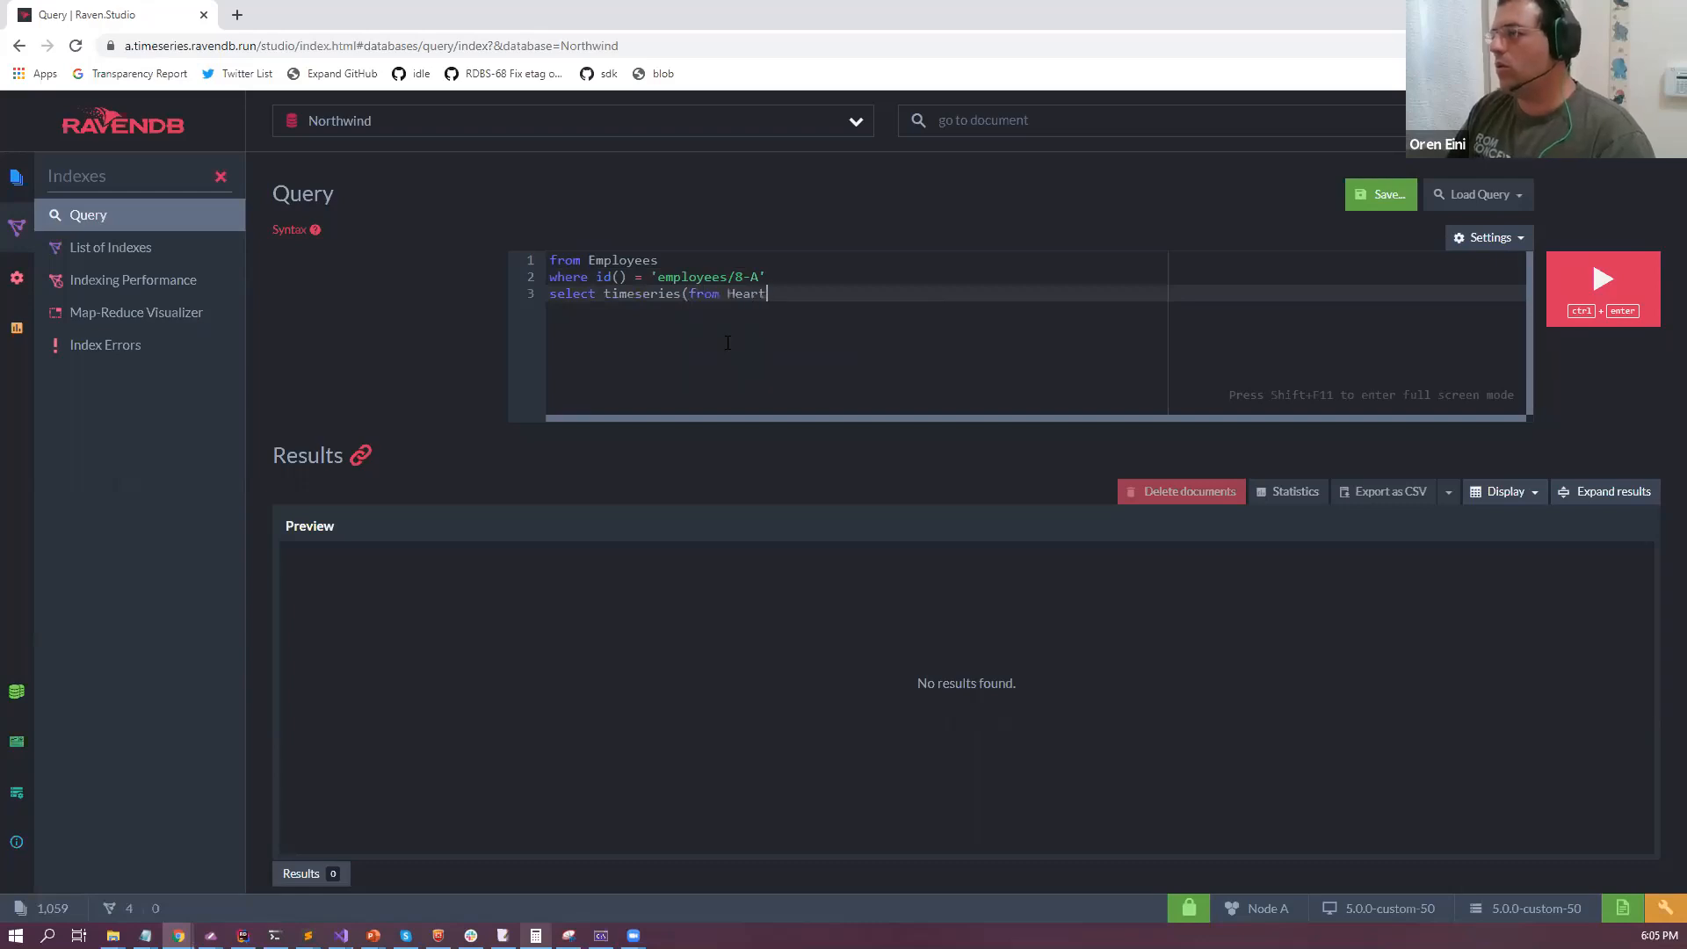
type("rate) as HR, from")
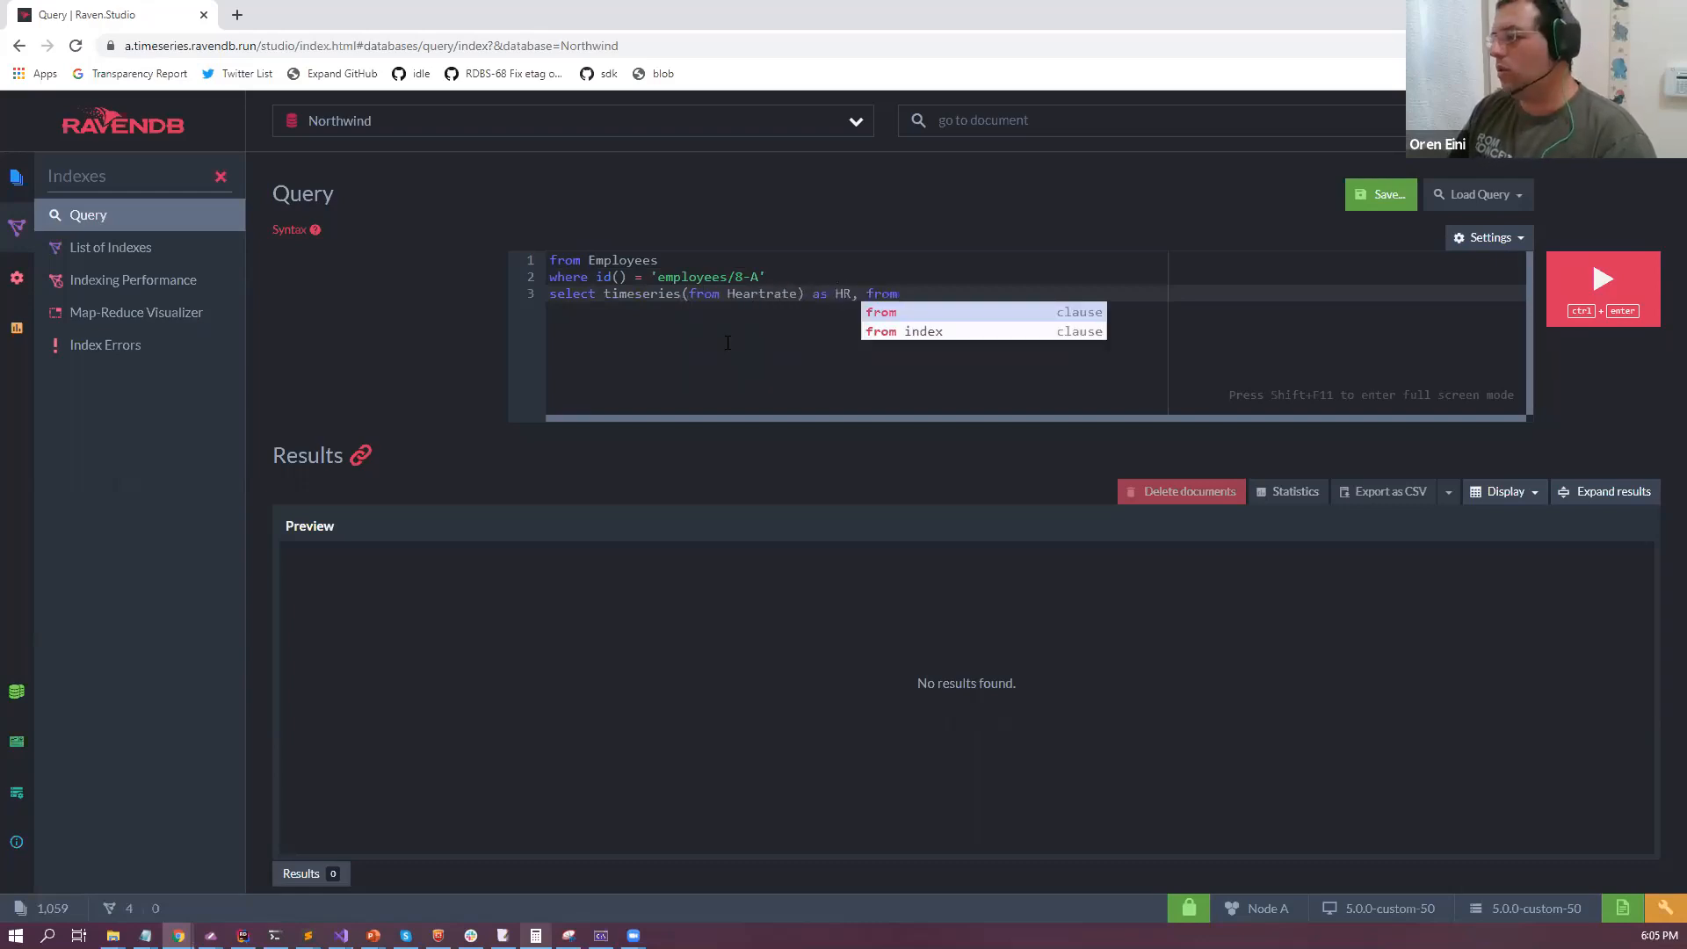
Add "timeseries(from BloodPressure) as BP" as the second selected expression and run the query.
key("ctrl+Left")
type("timeseries(from ")
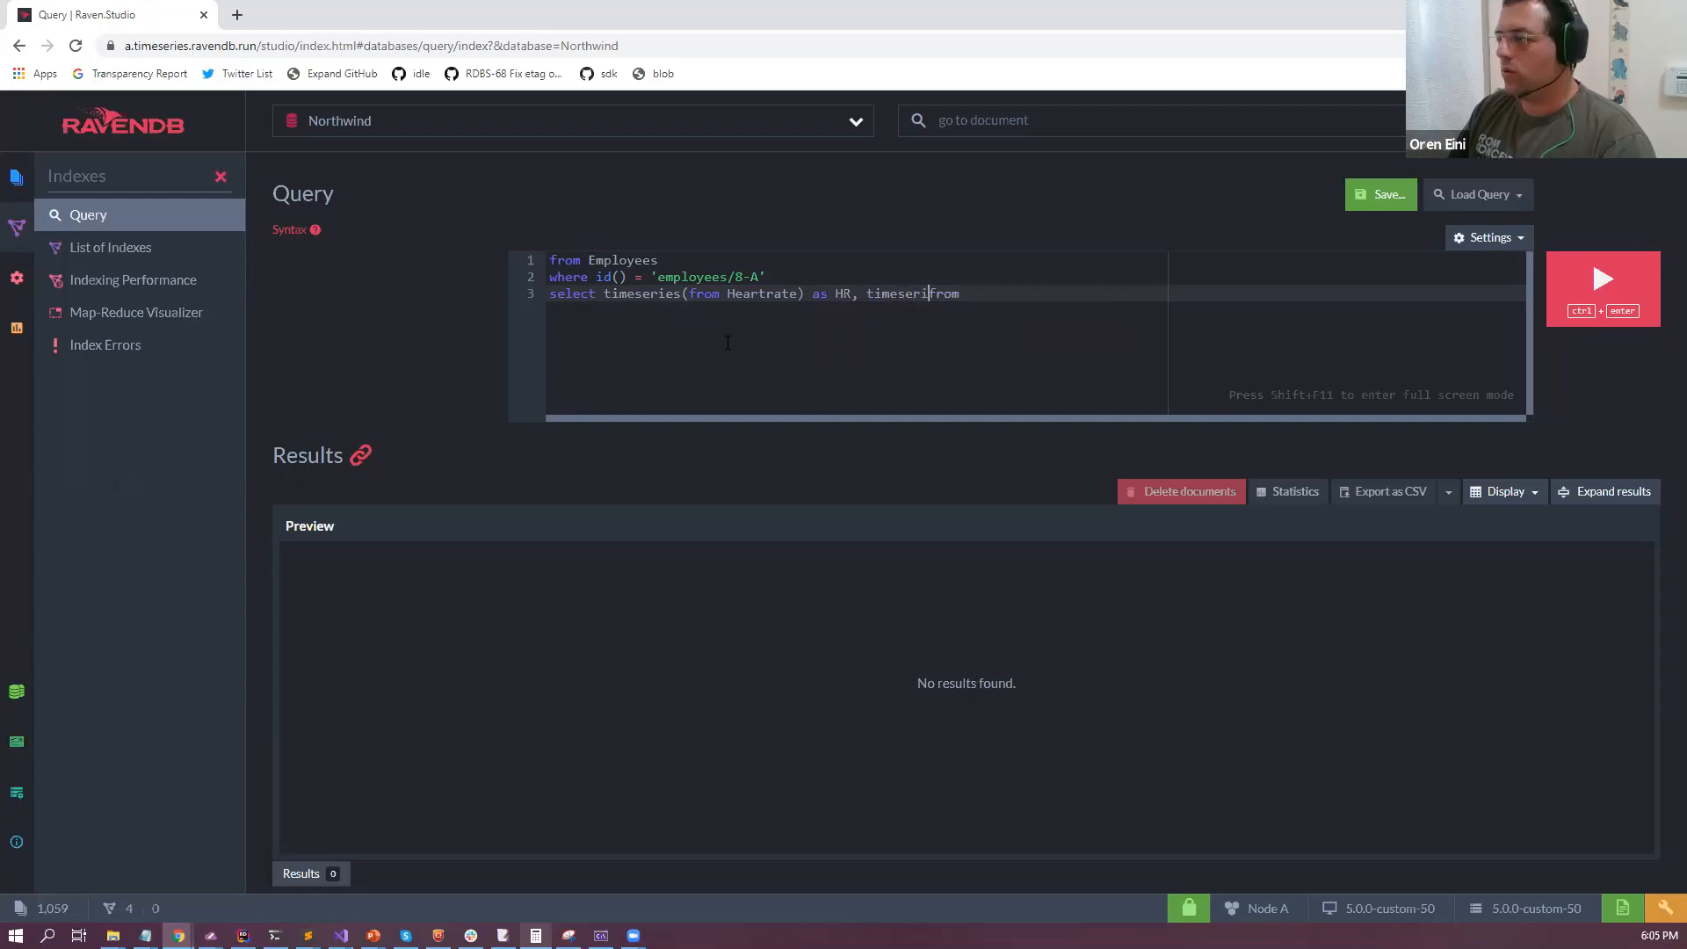
type("Bloo")
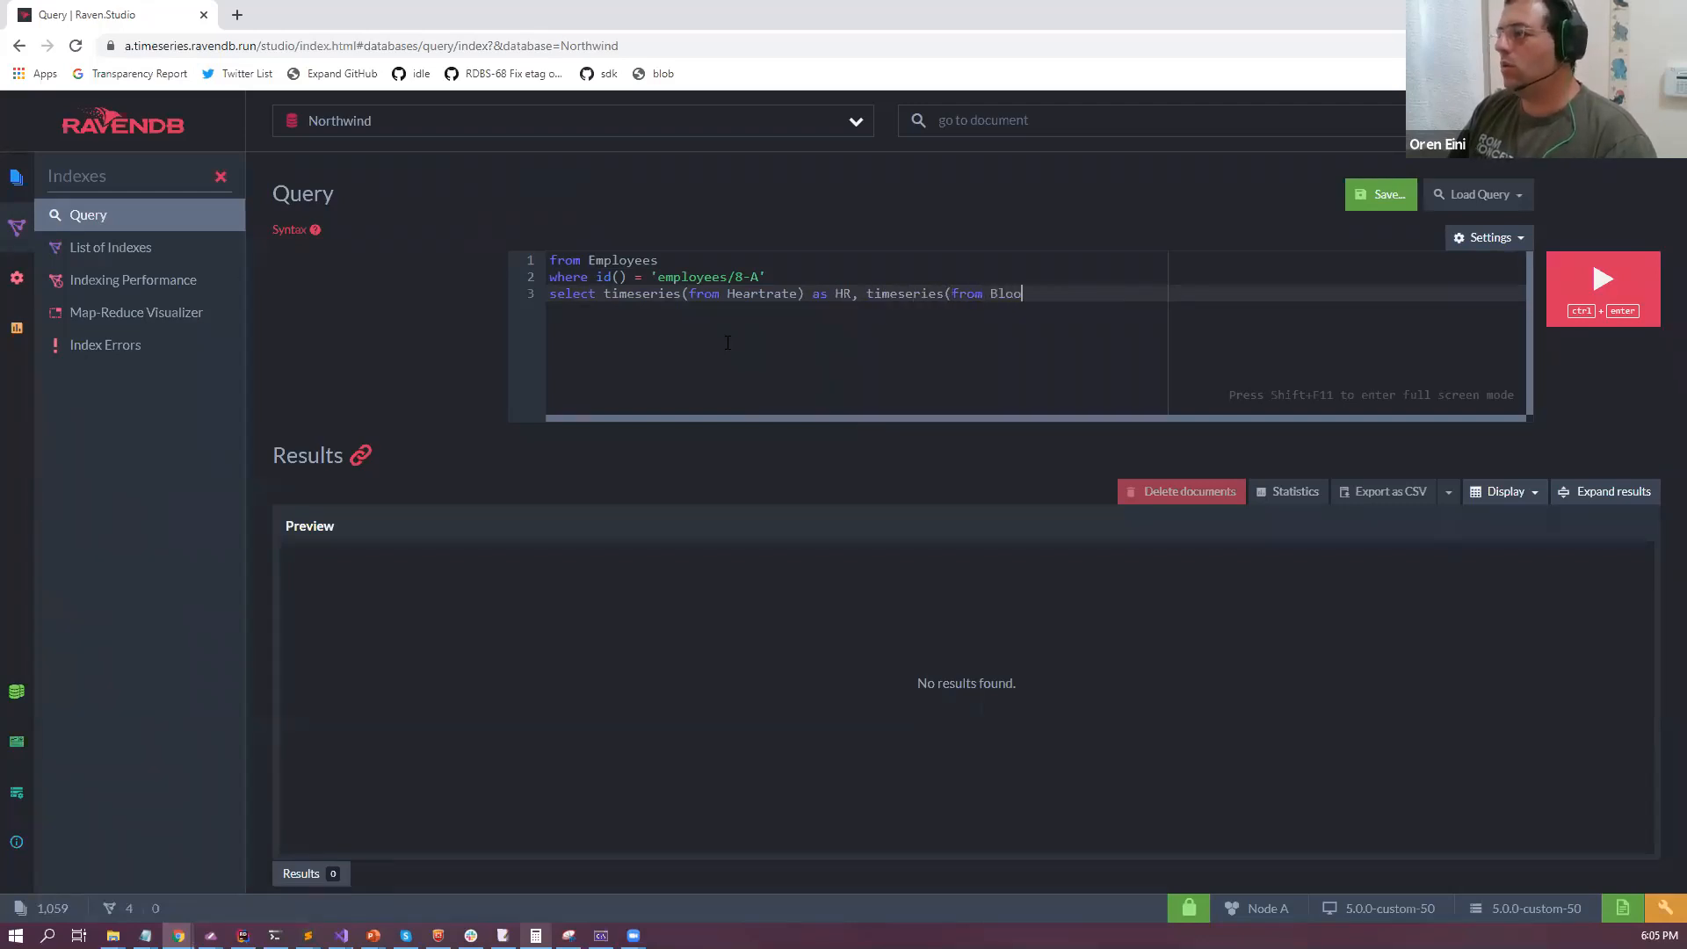
type("dPressure")
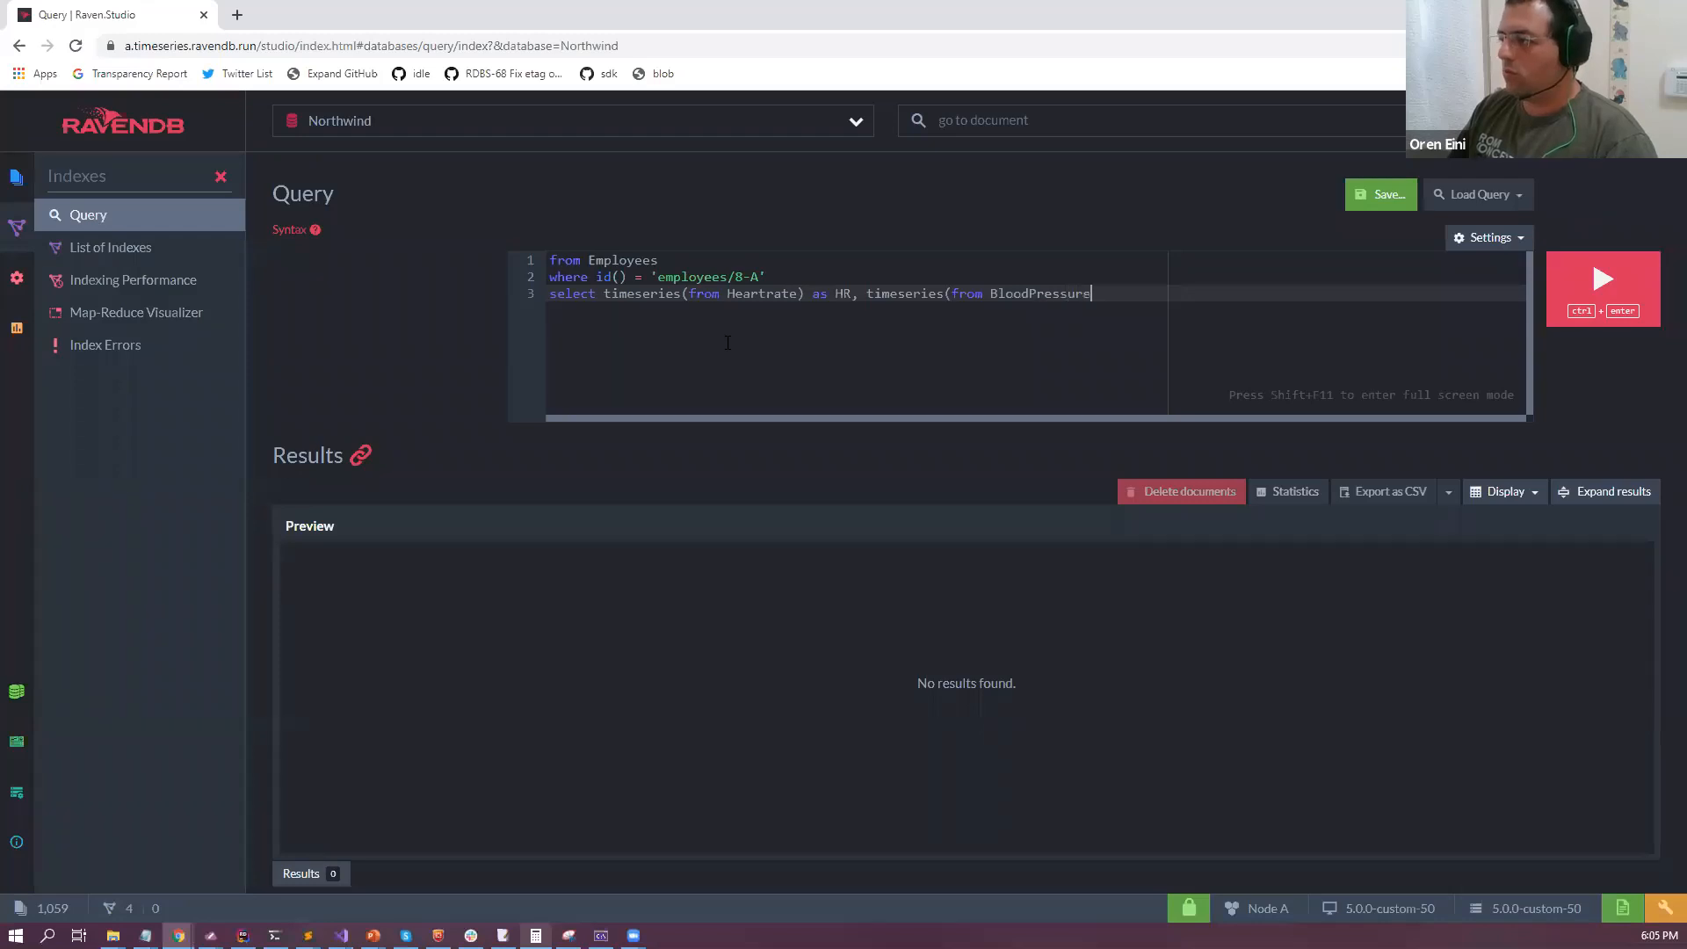
type(") as BPM")
key("ctrl+Return")
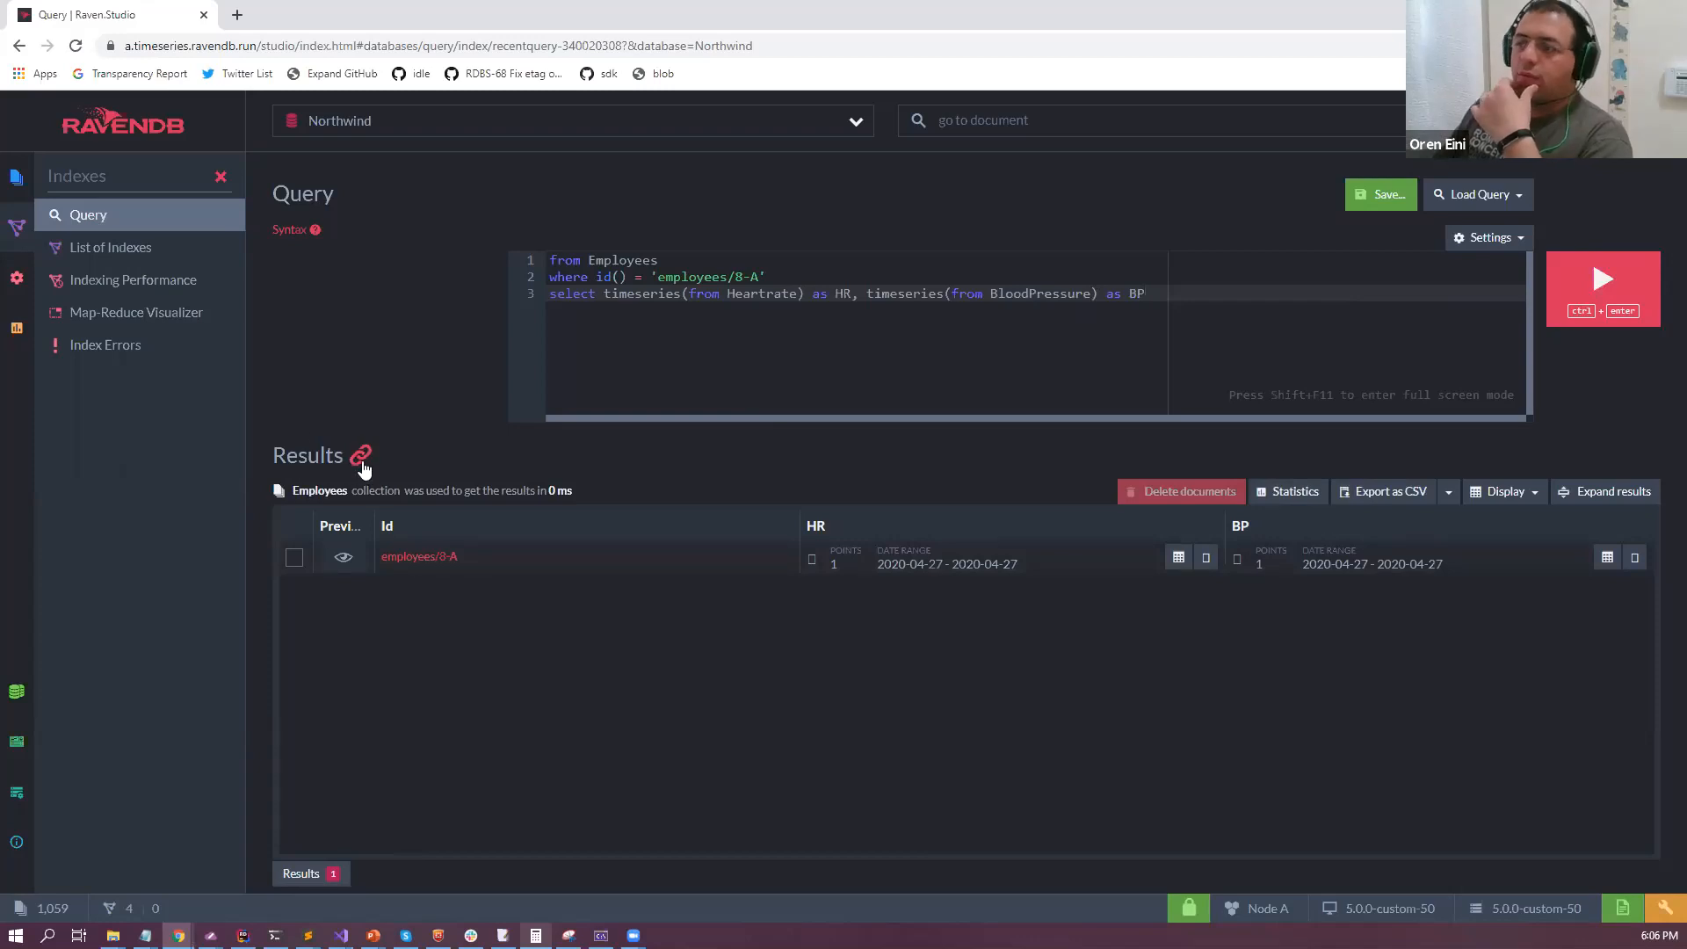
Preview the employees/8-A result and examine the timestamps and values returned under HR and BP.
left_click(343, 557)
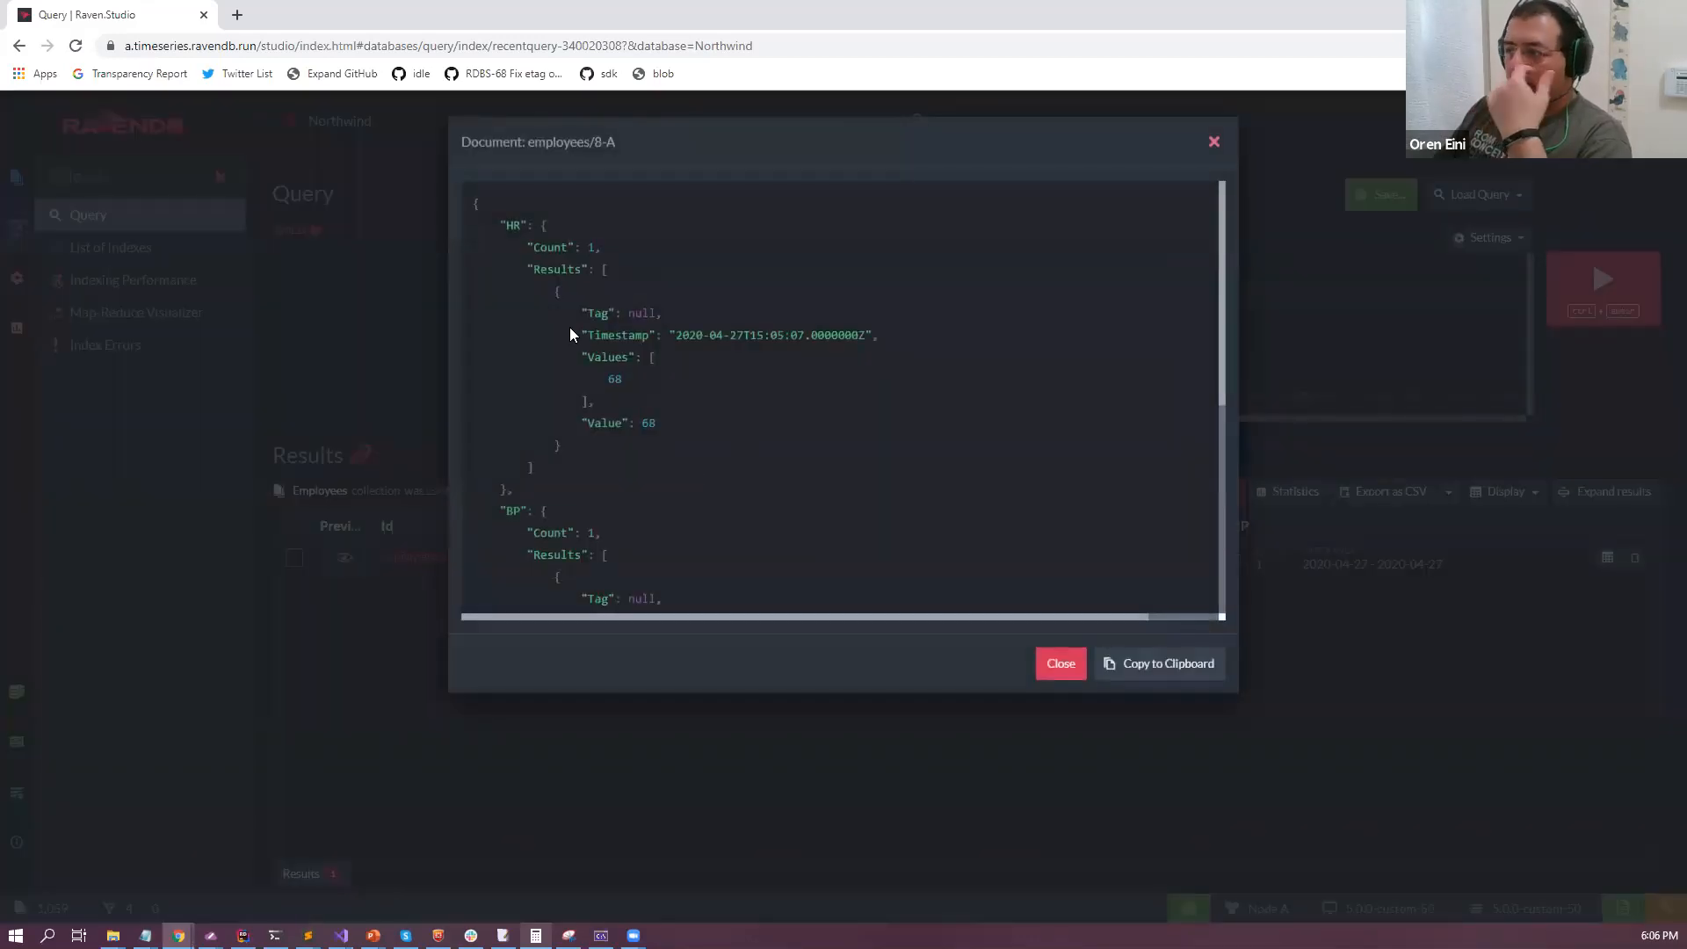
left_click_drag(570, 335, 947, 364)
left_click(567, 433)
scroll(614, 437, "down", 2)
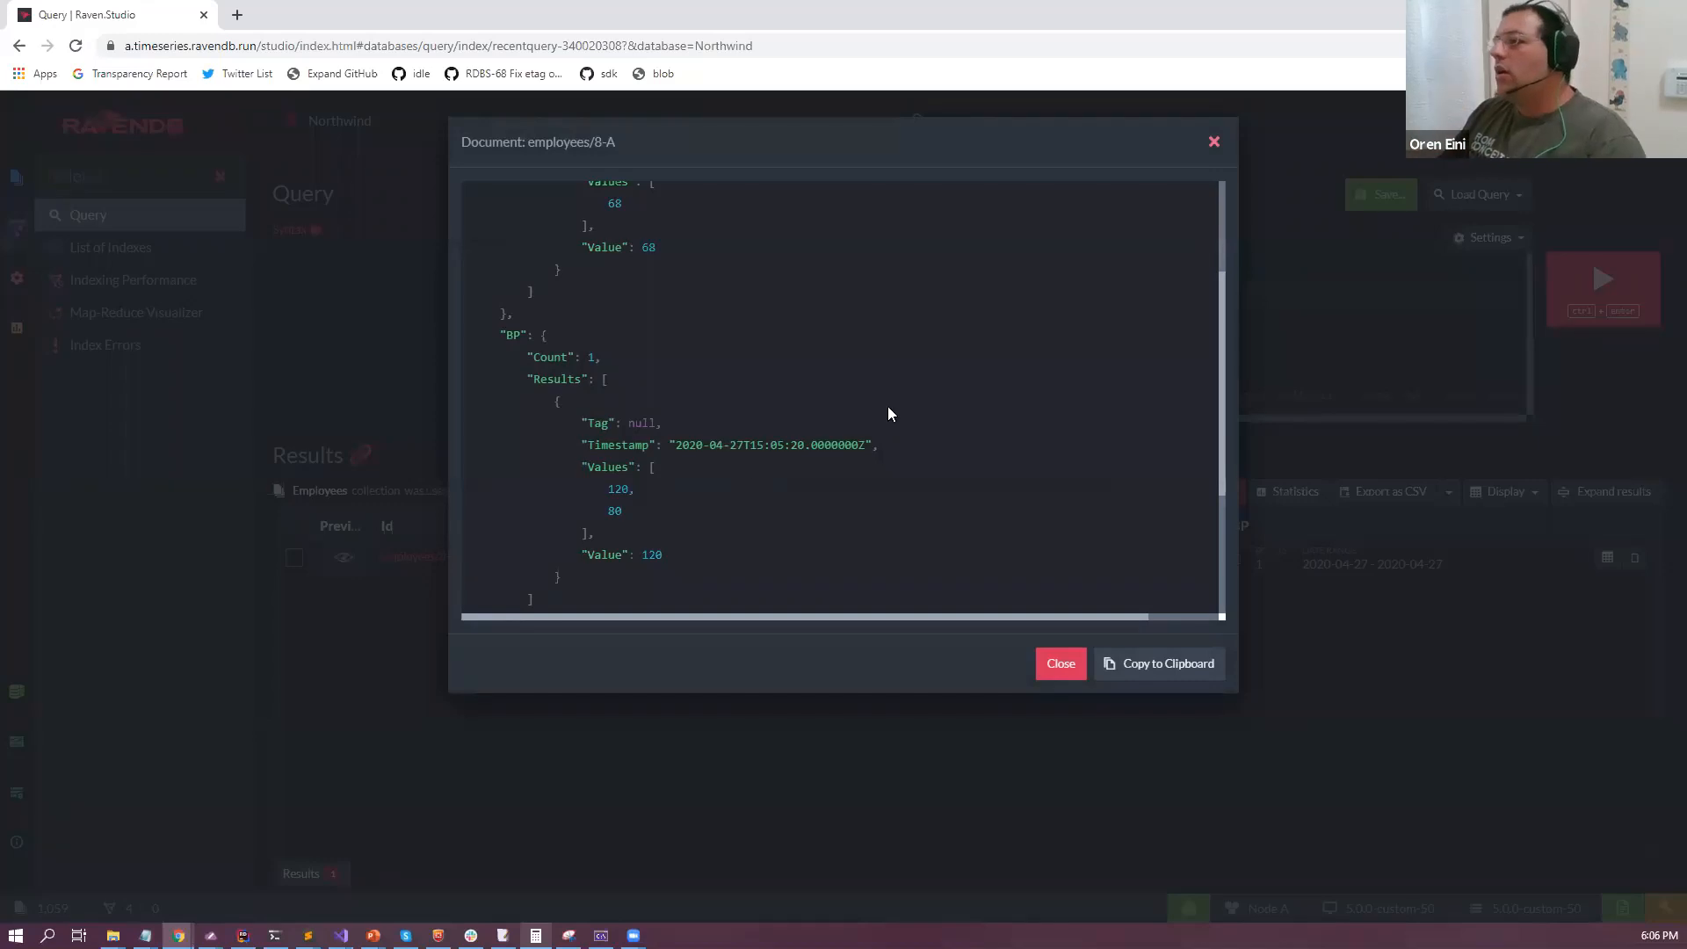
key("Escape")
Add "group by 1h select max(), min()" inside the Heartrate time series expression.
type("group by ")
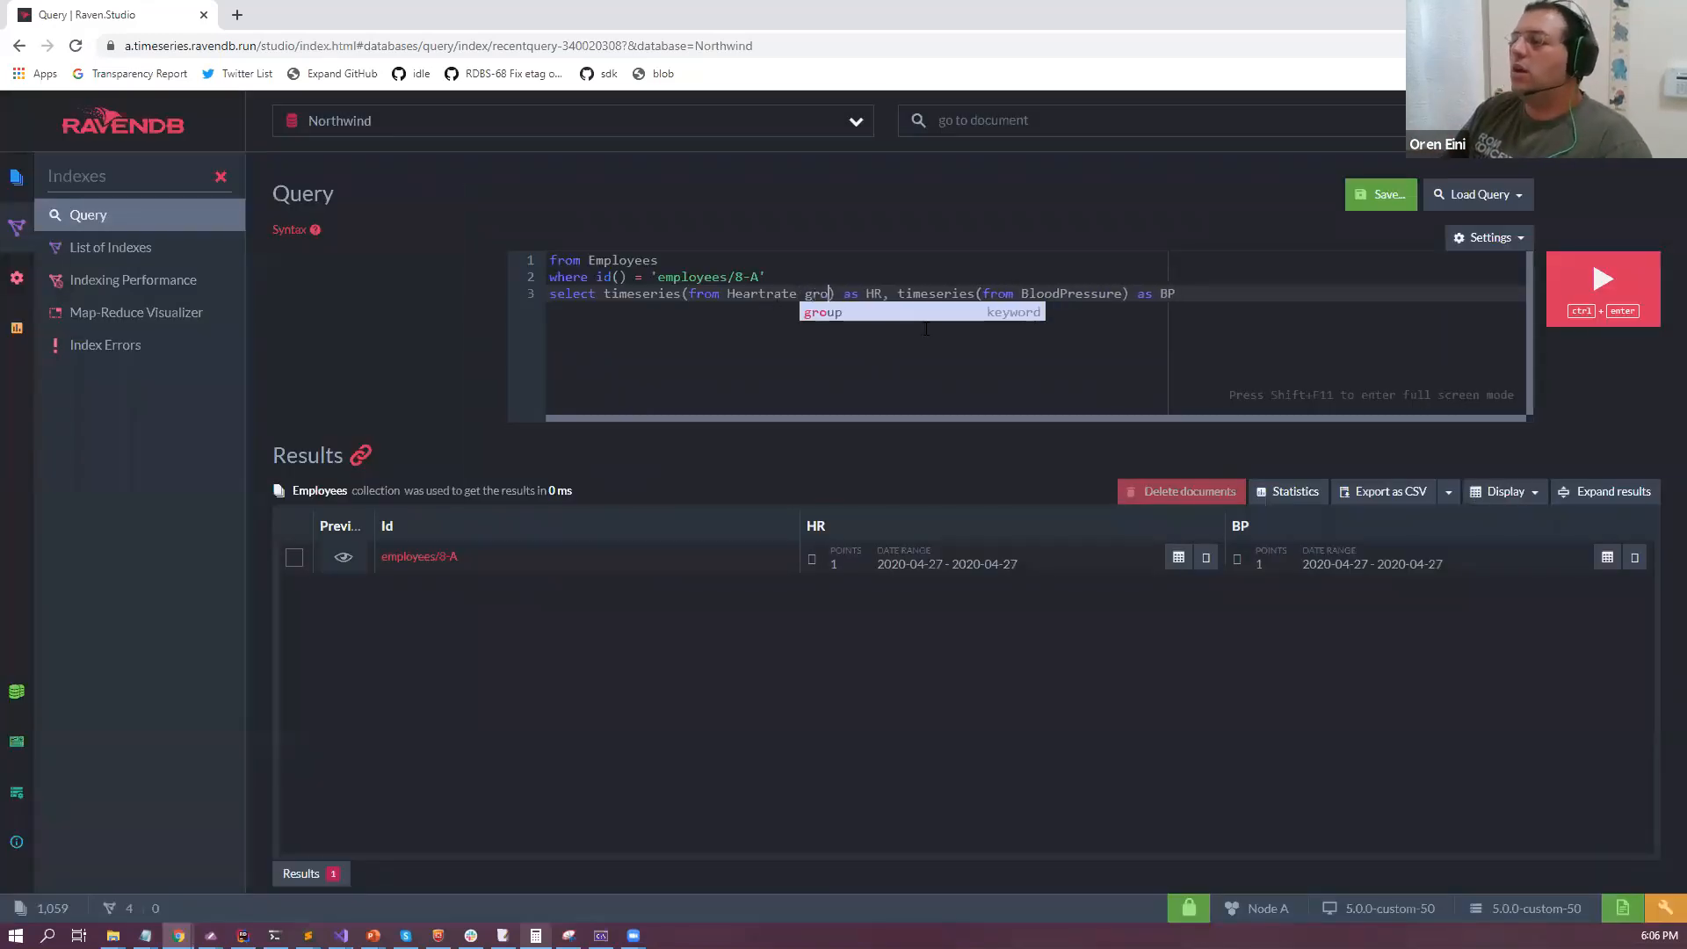
type("1h select ")
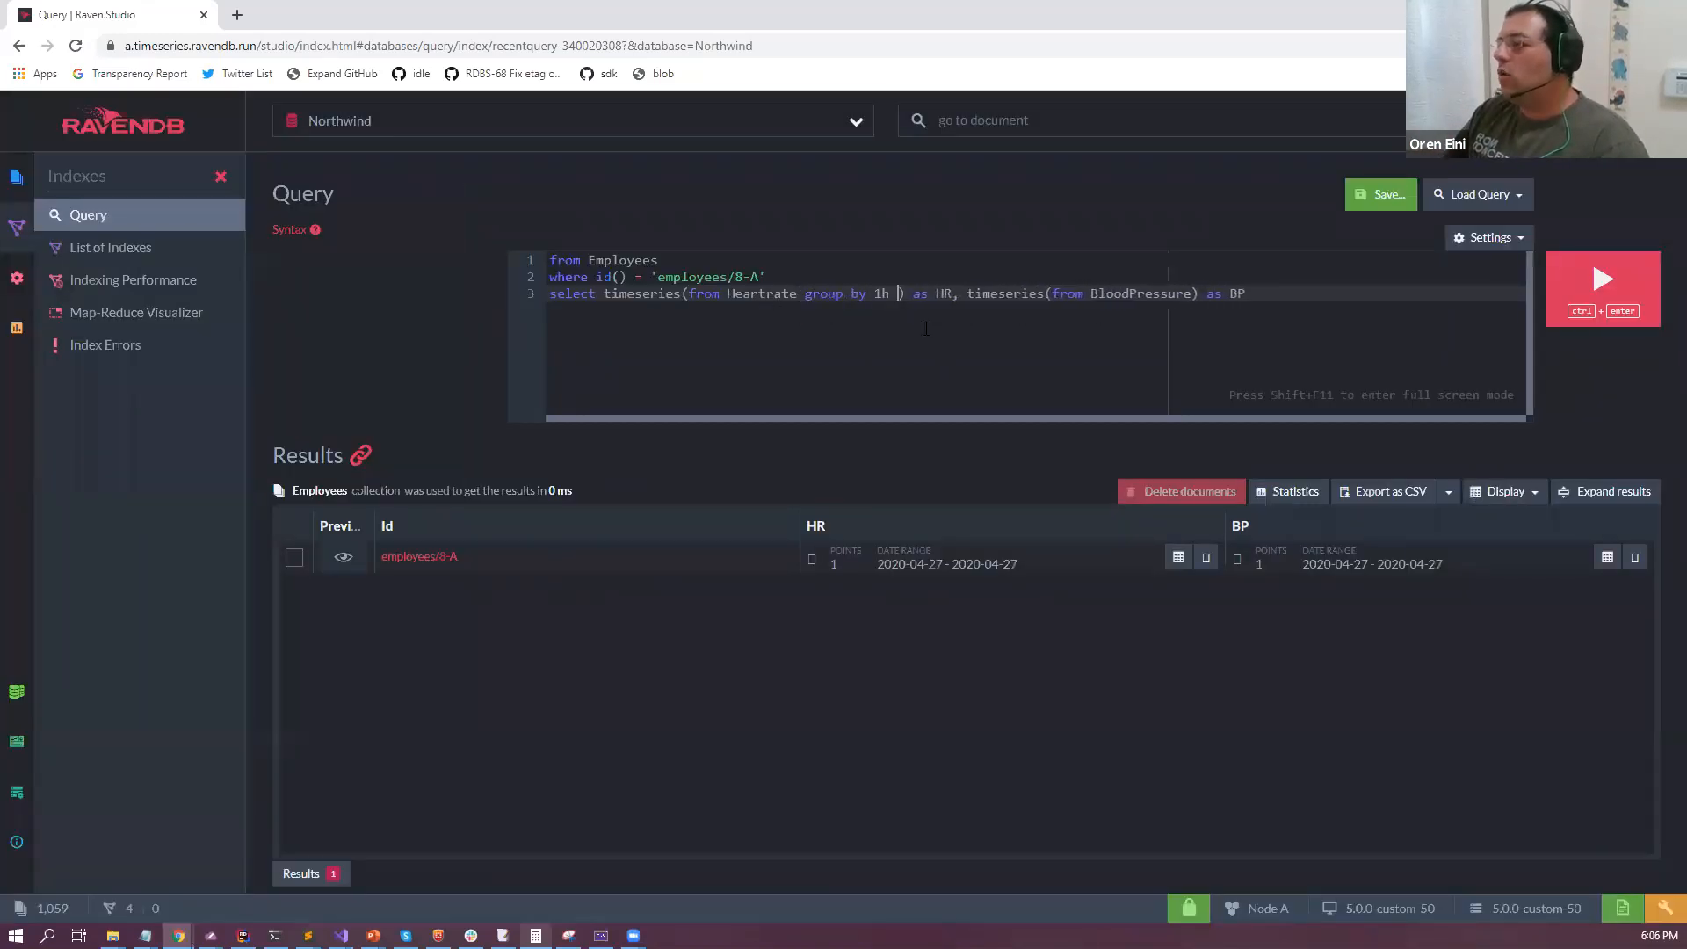
type("max")
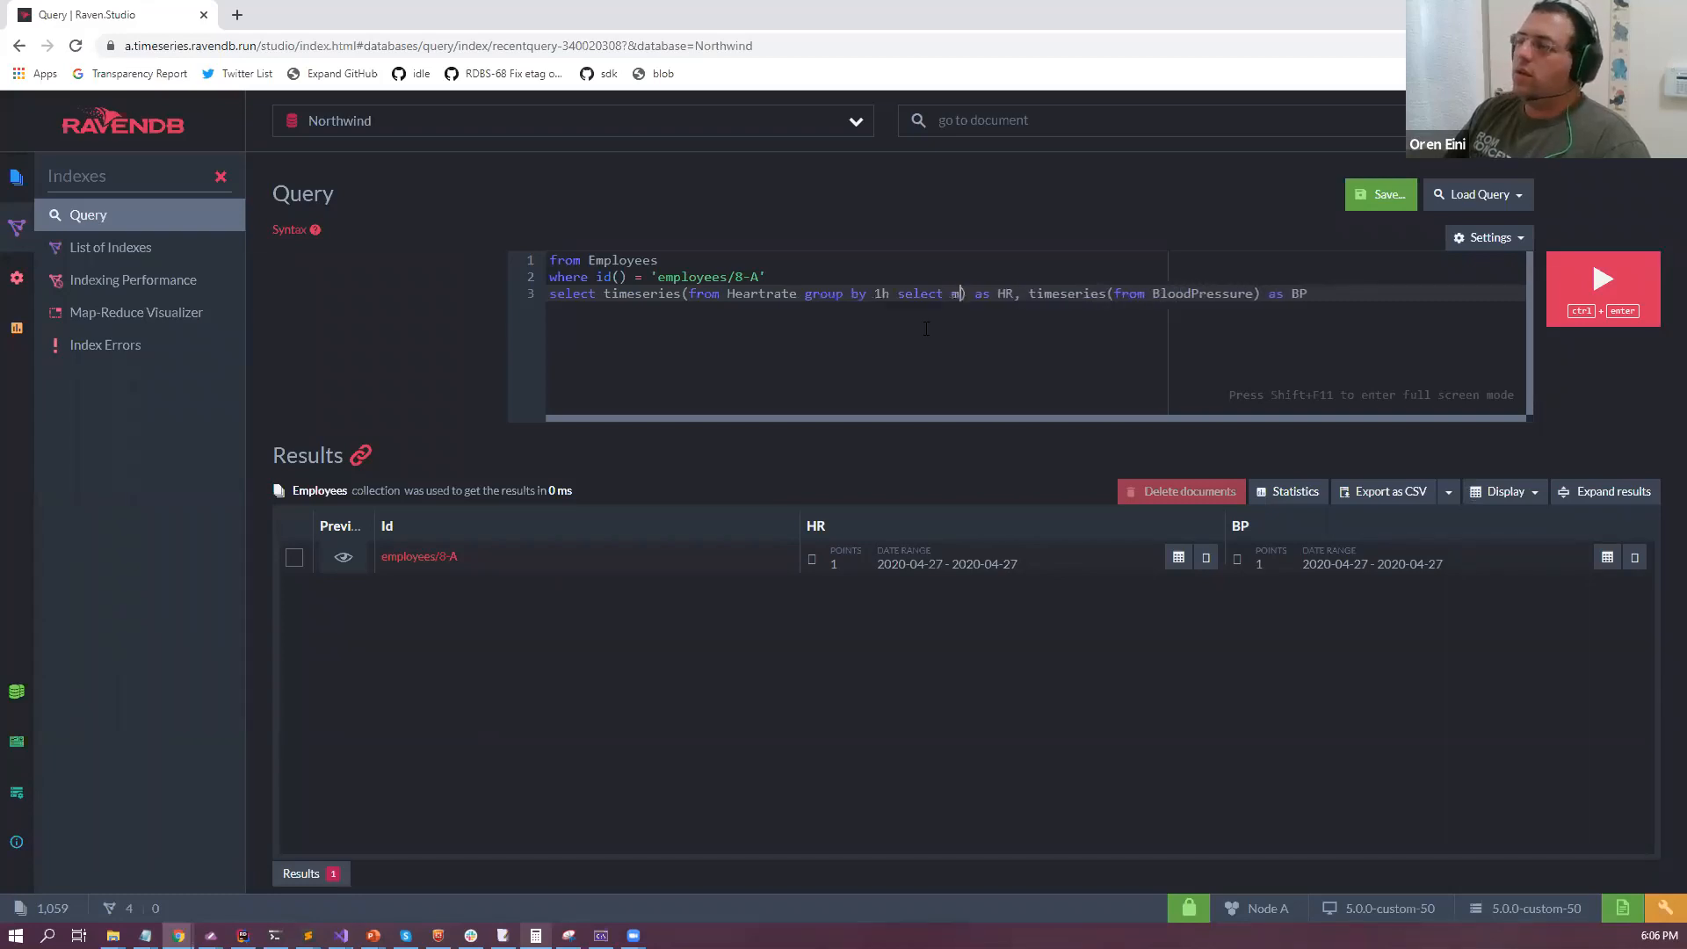
type("()")
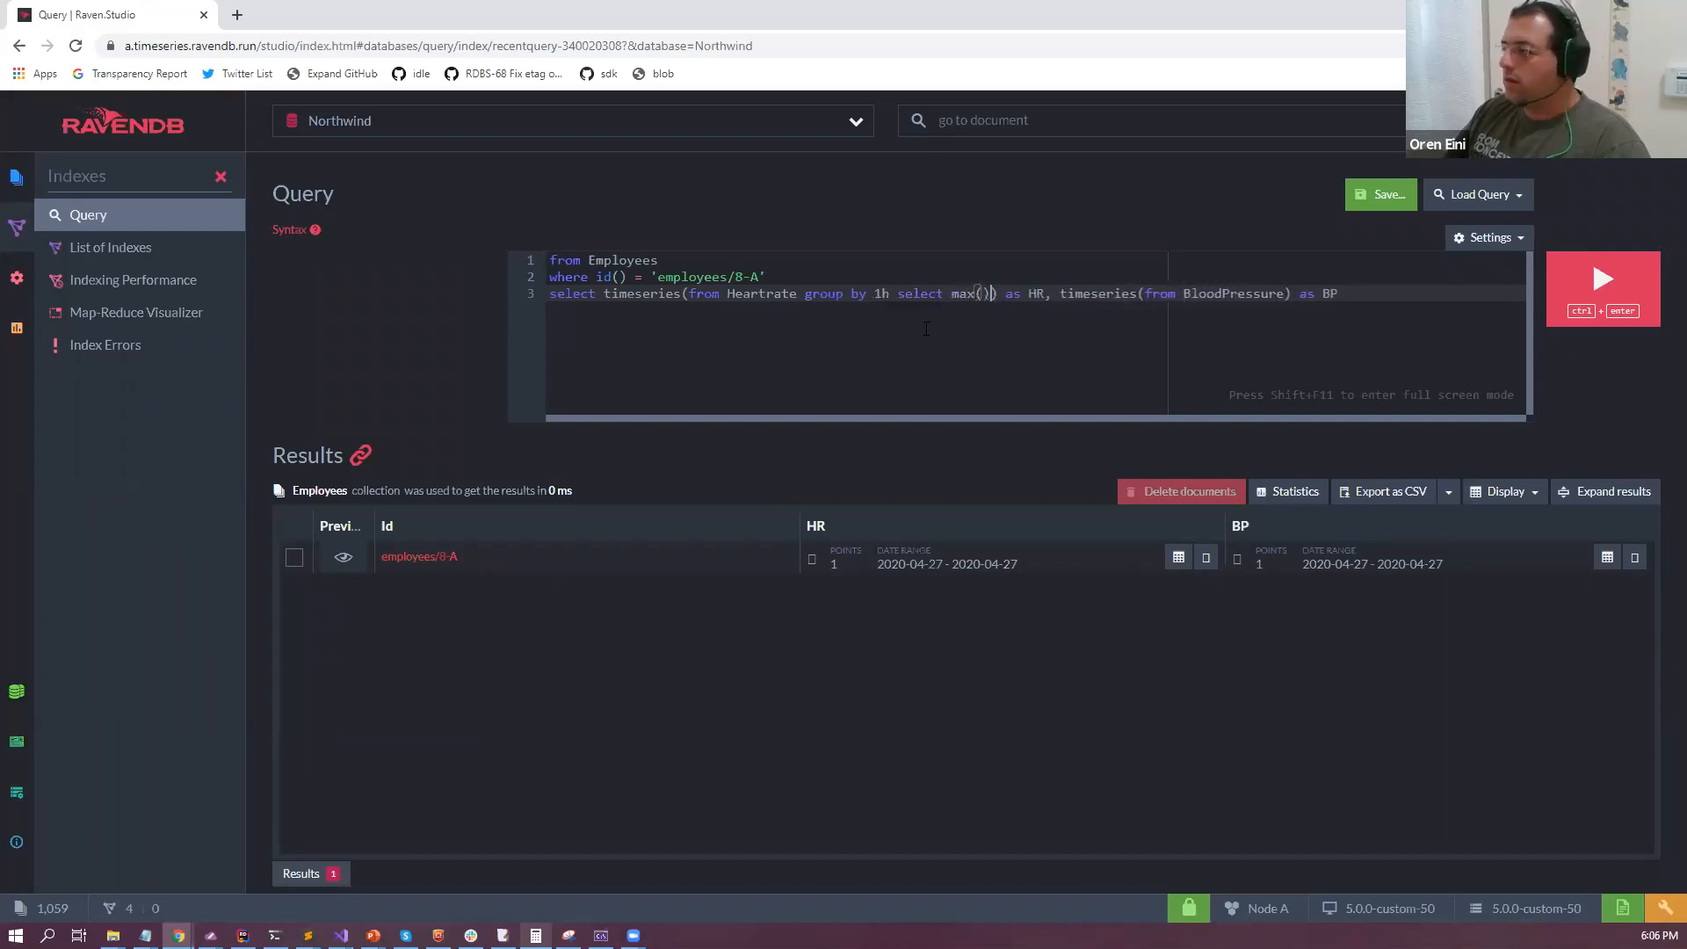
type(", min()")
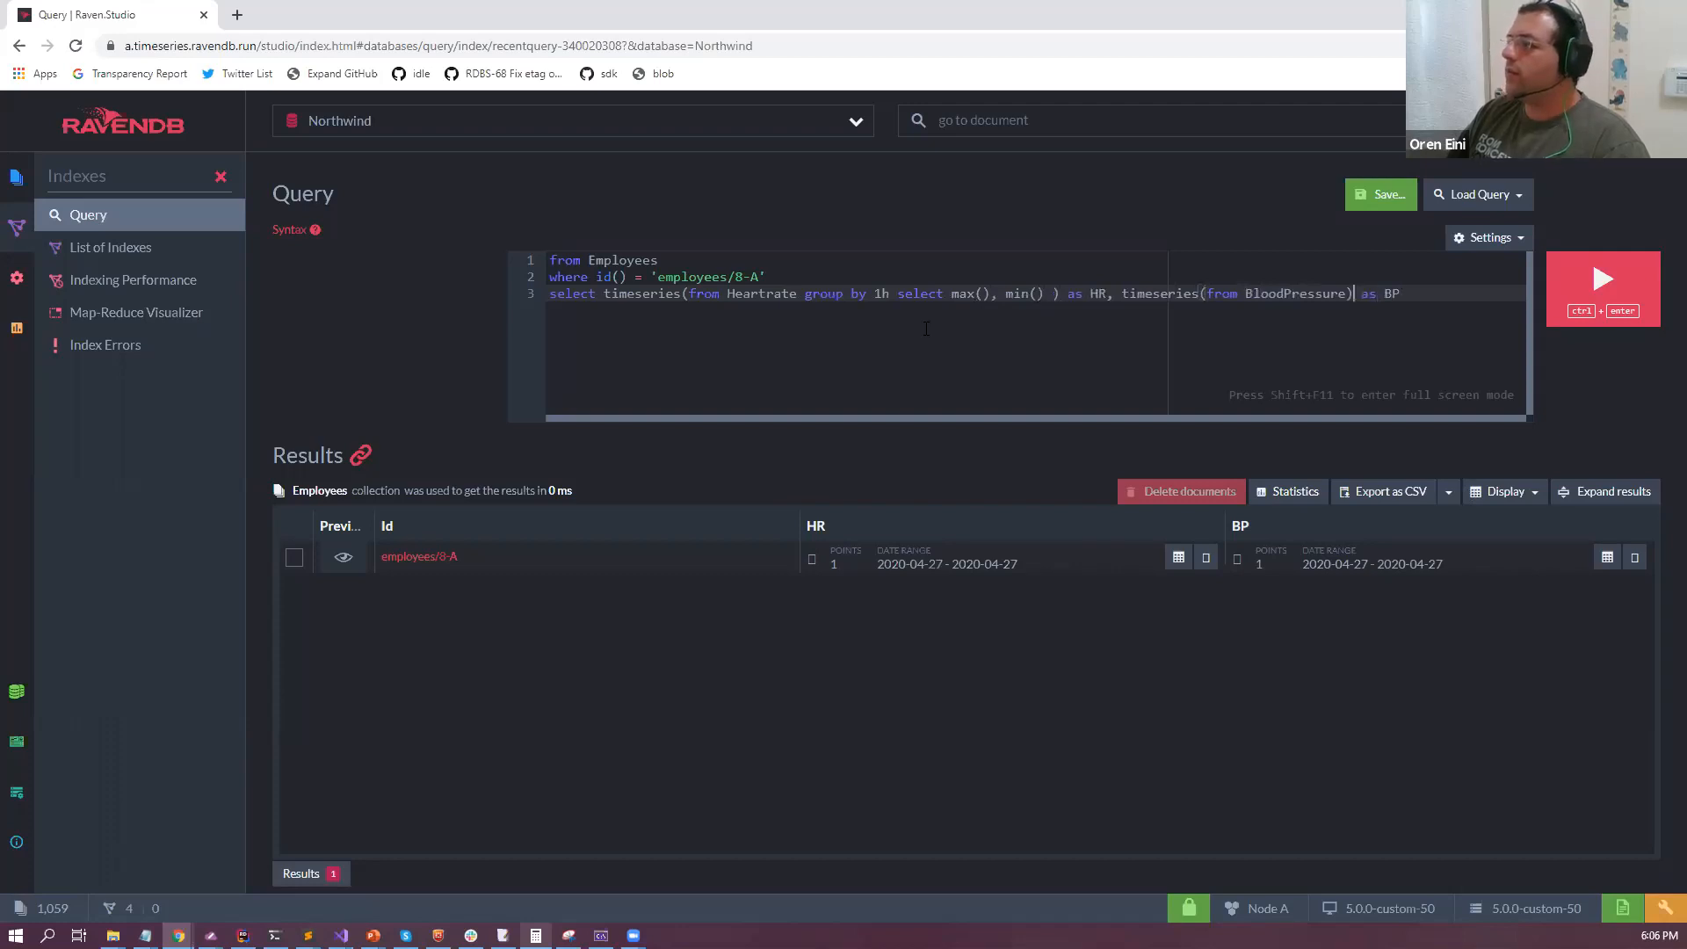
Add "group by 1h" to the BloodPressure time series expression and move that expression onto its own line.
key("Left")
type("group by 1")
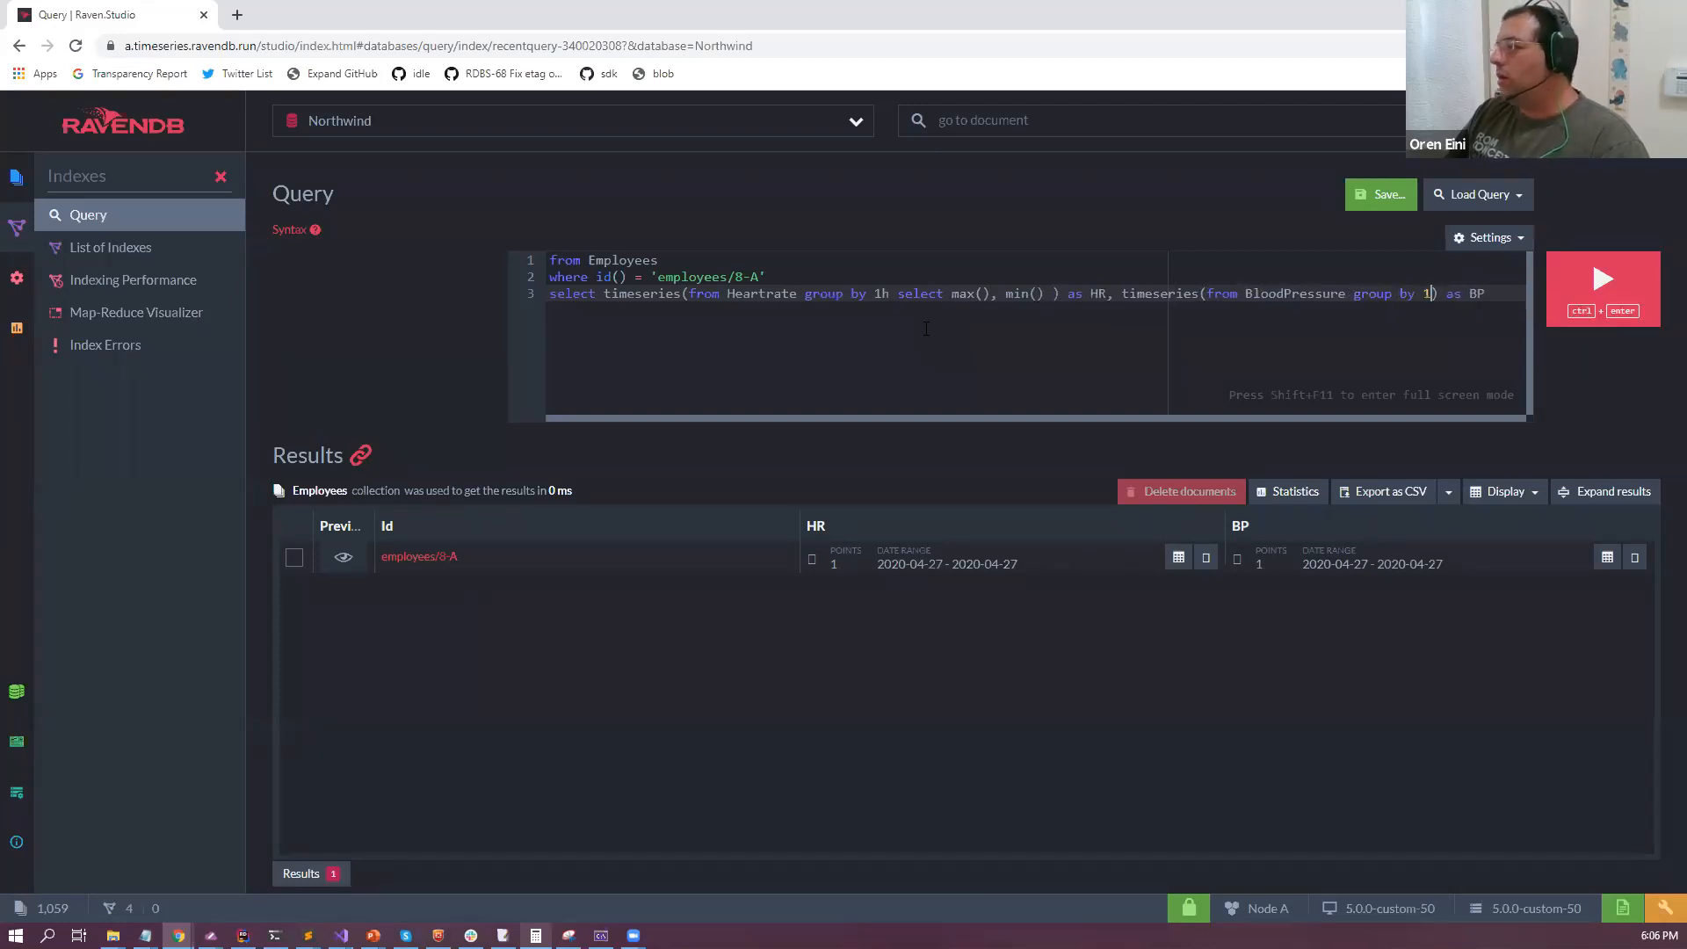
type("h")
key("Left")
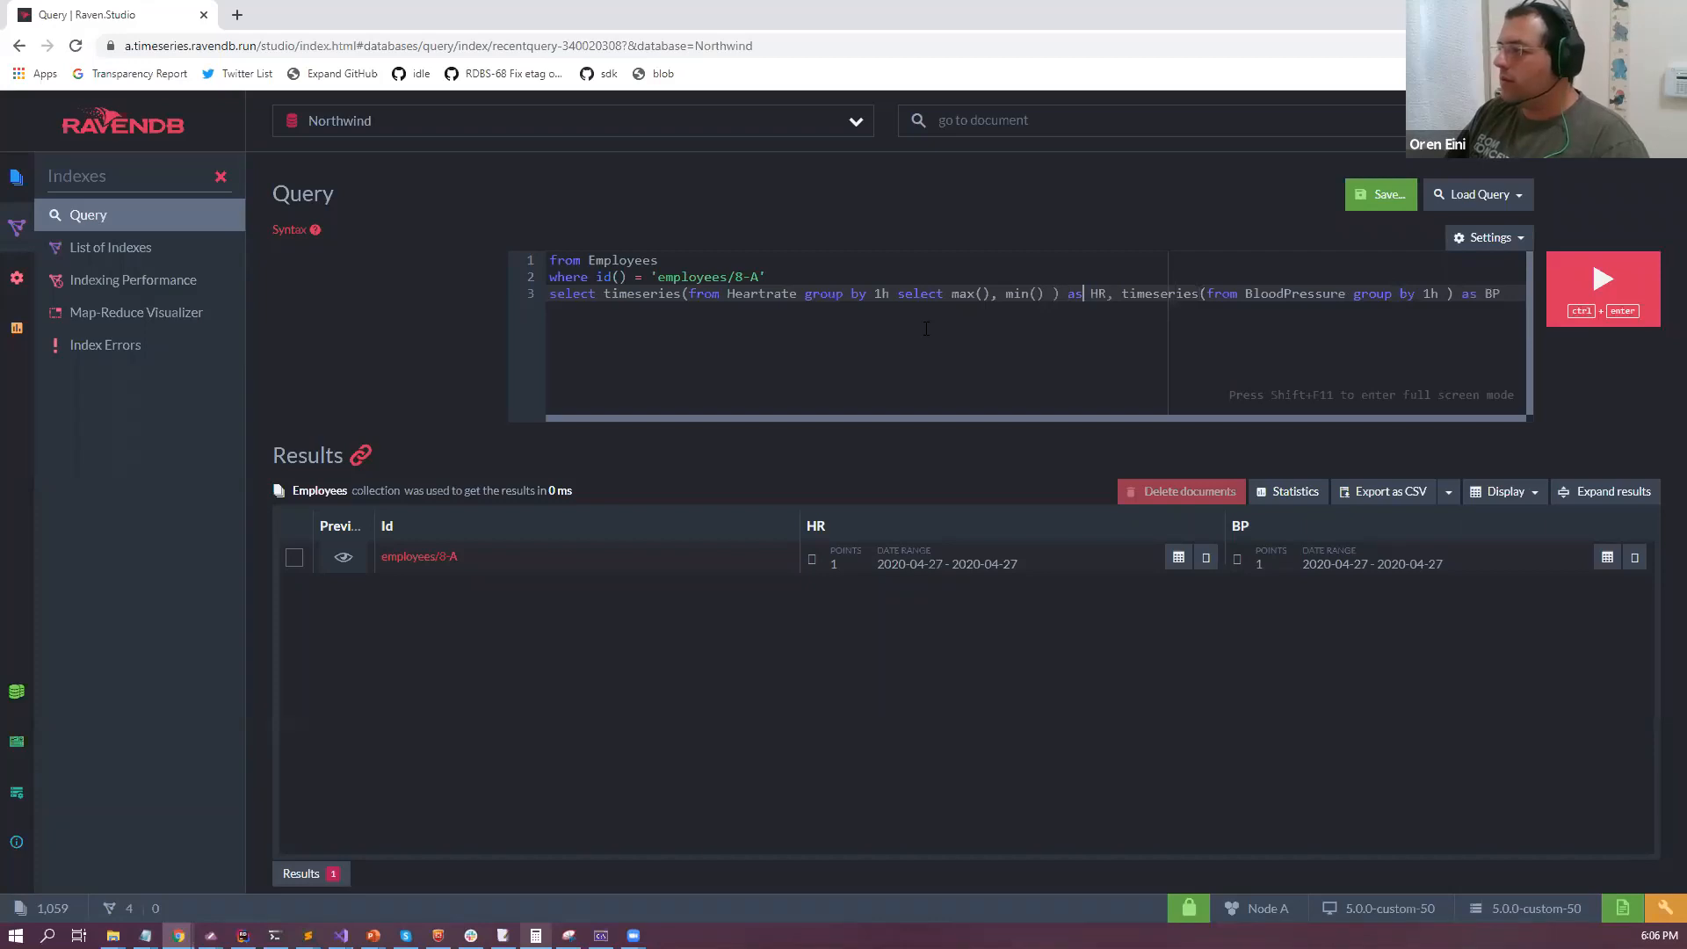
key("ctrl+Right")
key("ctrl+Right")
key("Return")
key("End")
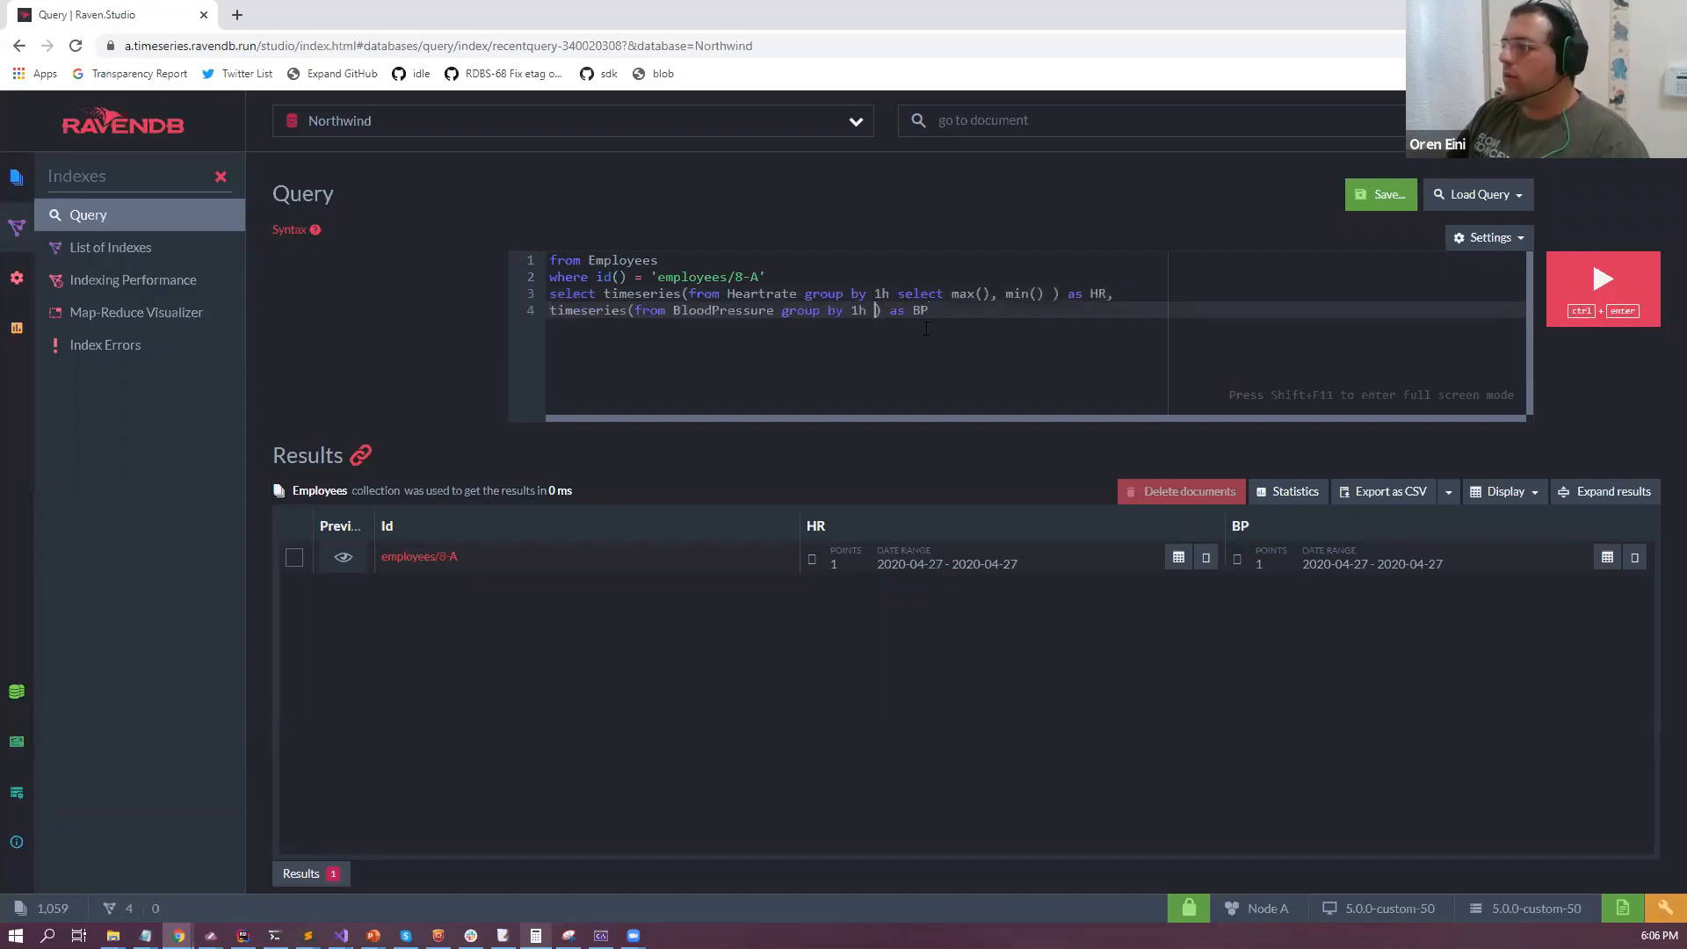
Add "select max(), min()" to the BloodPressure grouping and run the query.
type("select")
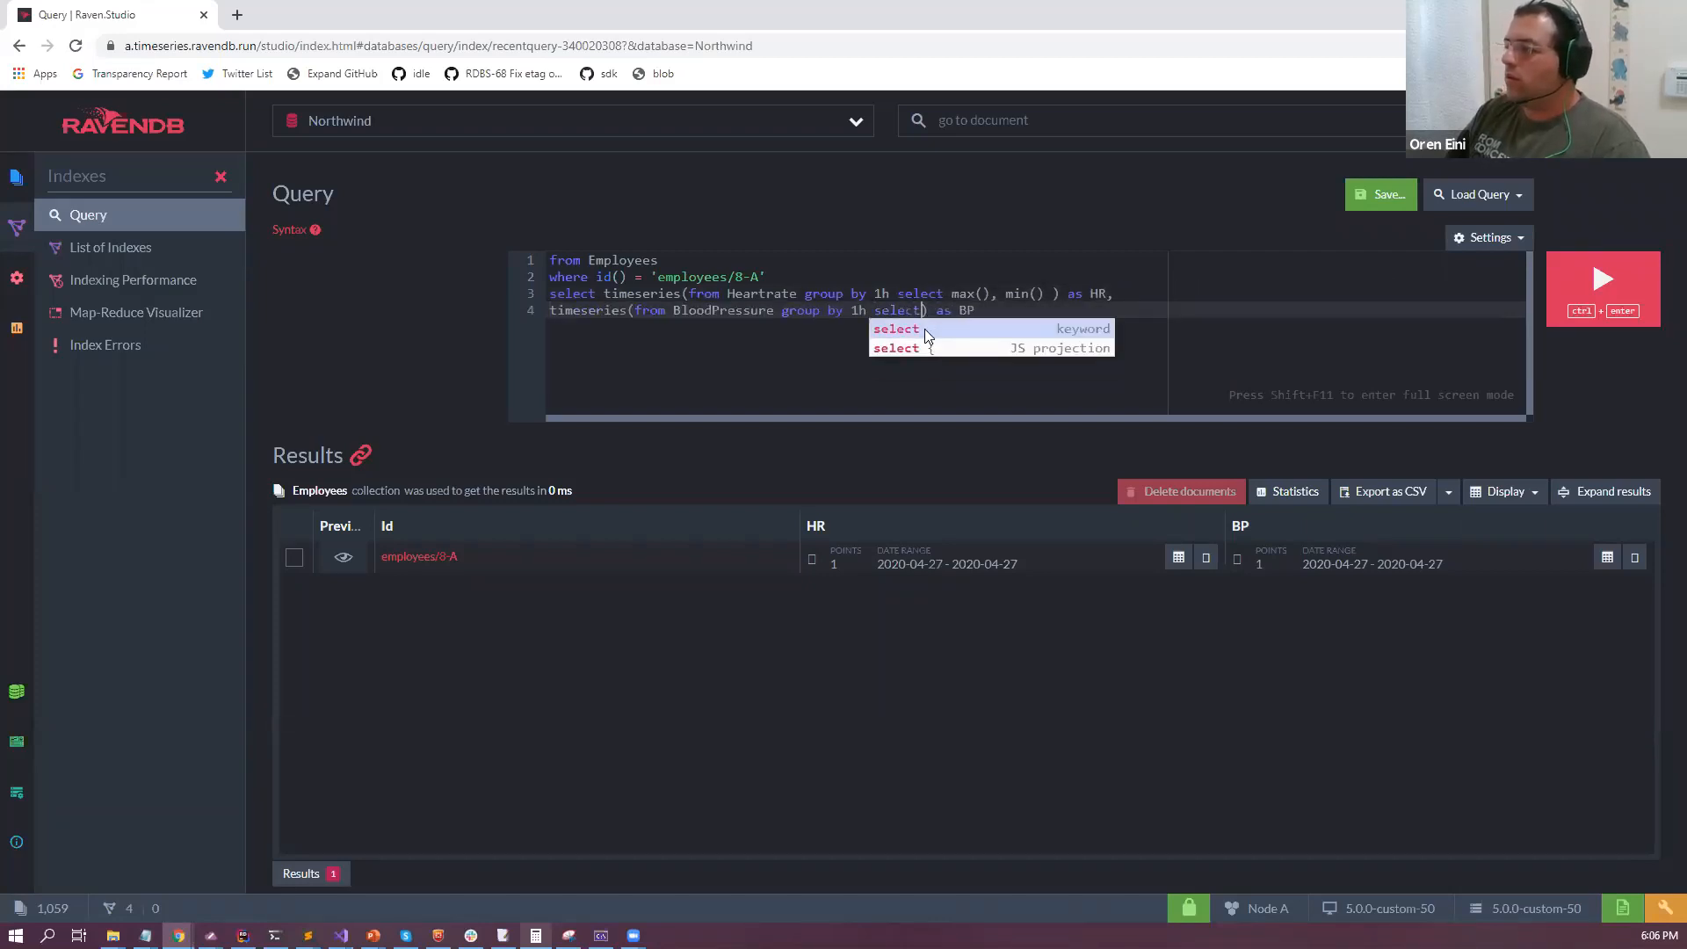
type(" max(), min()")
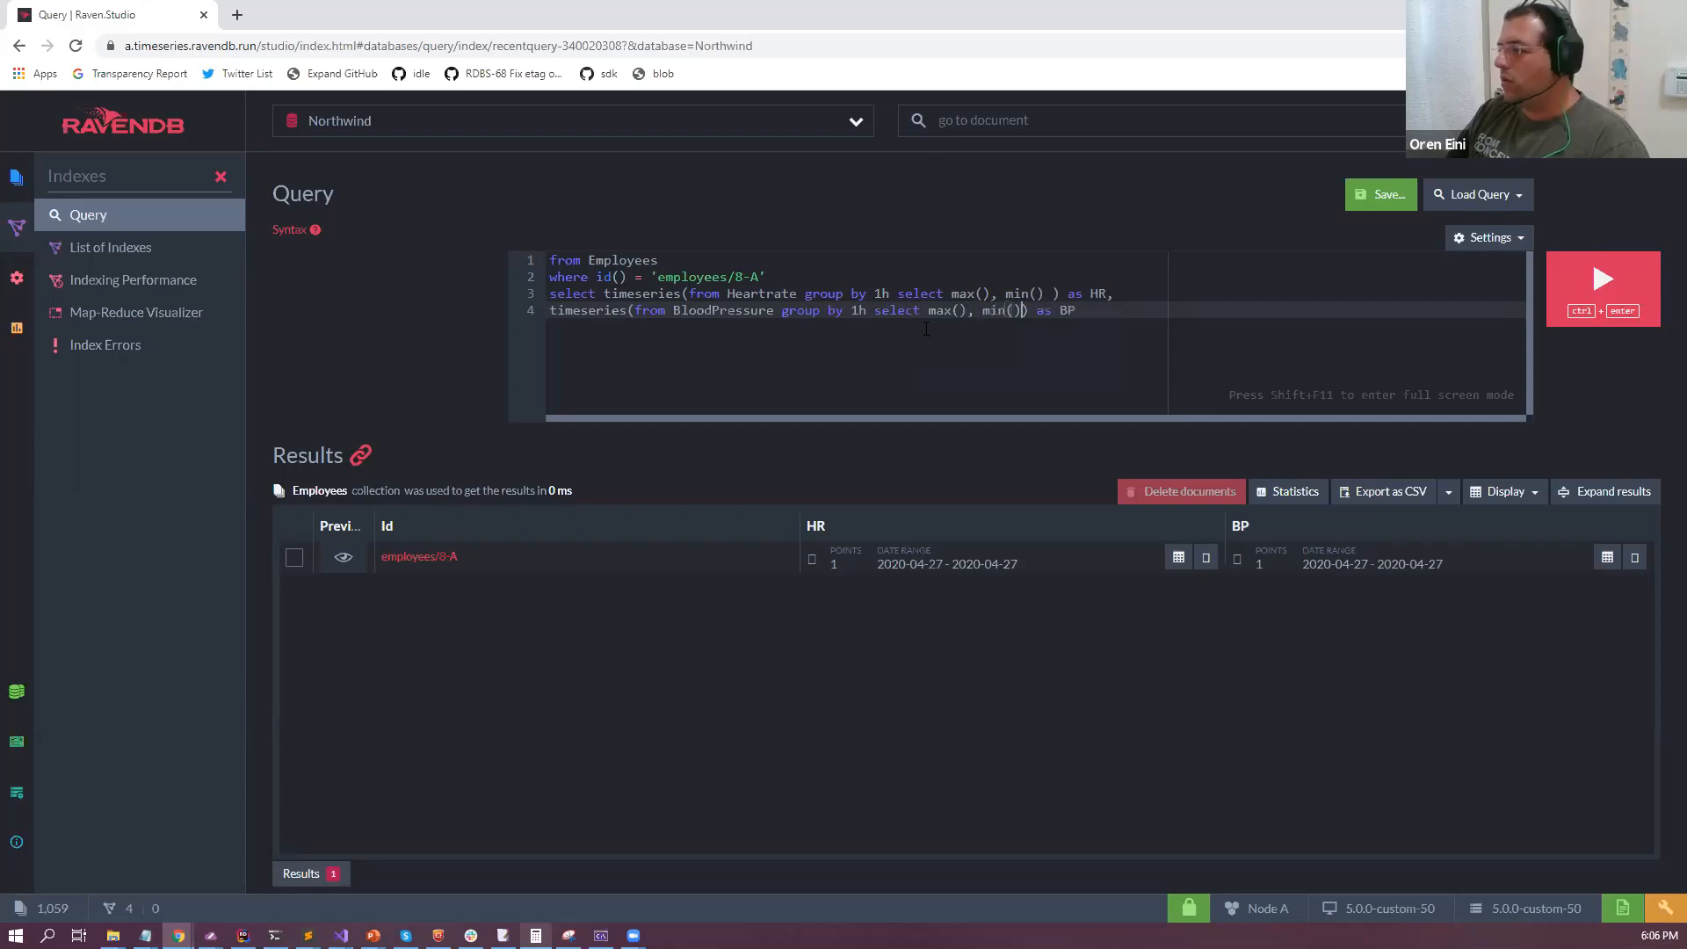
key("ctrl+Return")
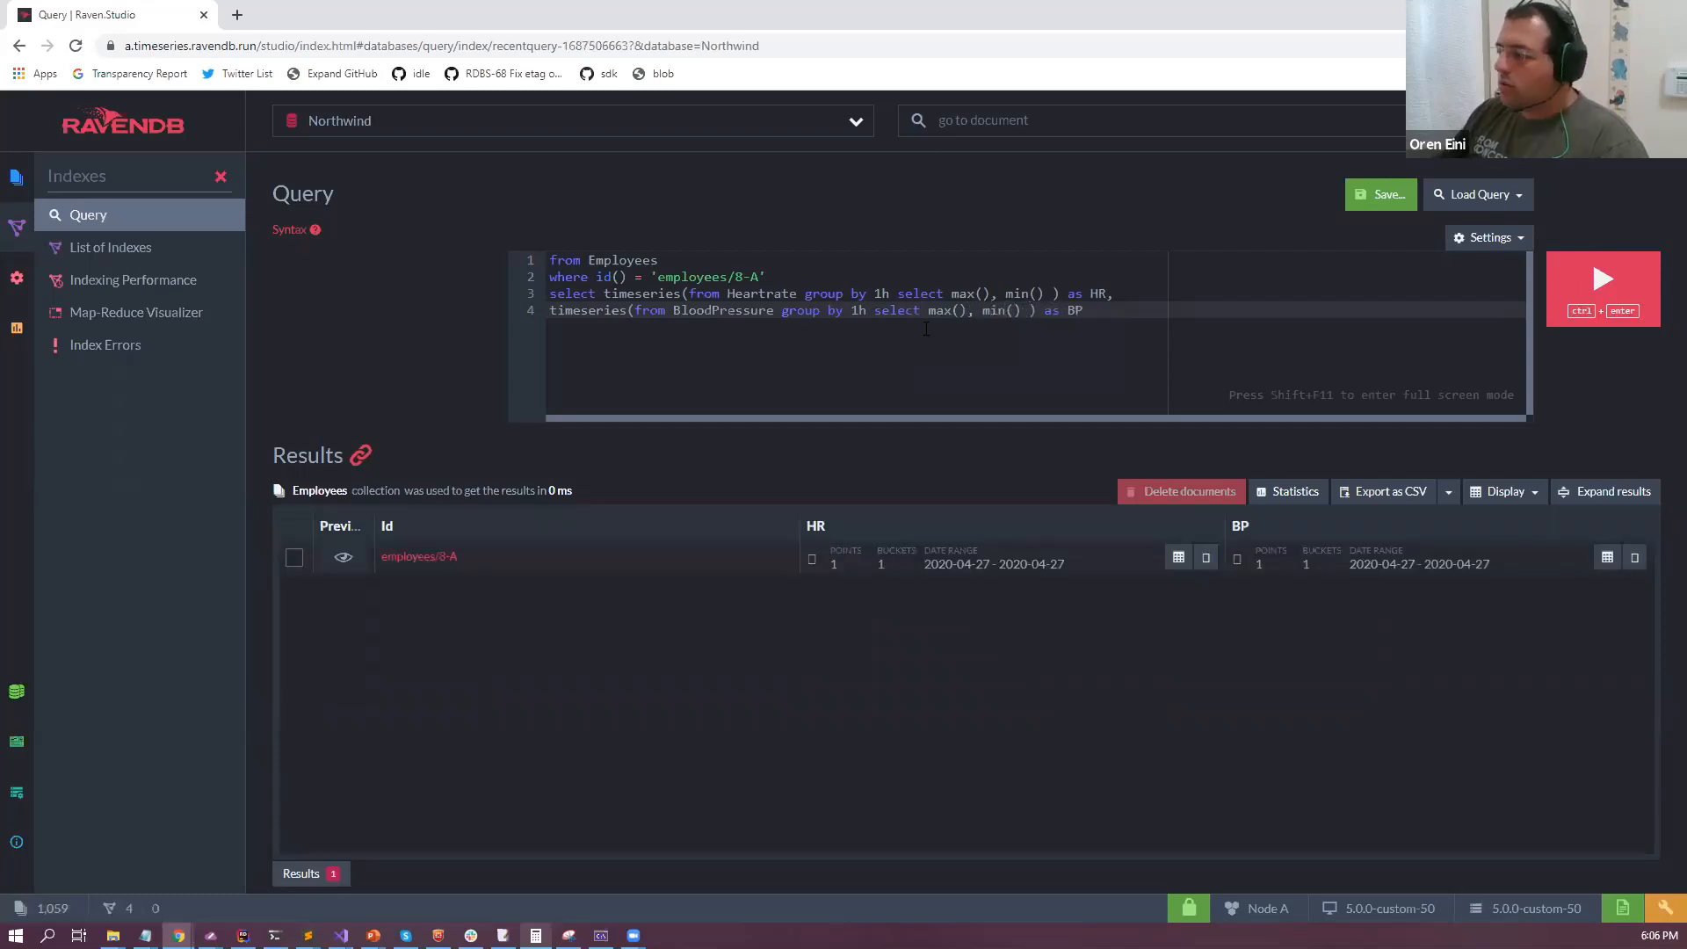
Preview the grouped employees/8-A result and examine the hourly Max and Min values under BP.
left_click(343, 559)
scroll(761, 357, "down", 8)
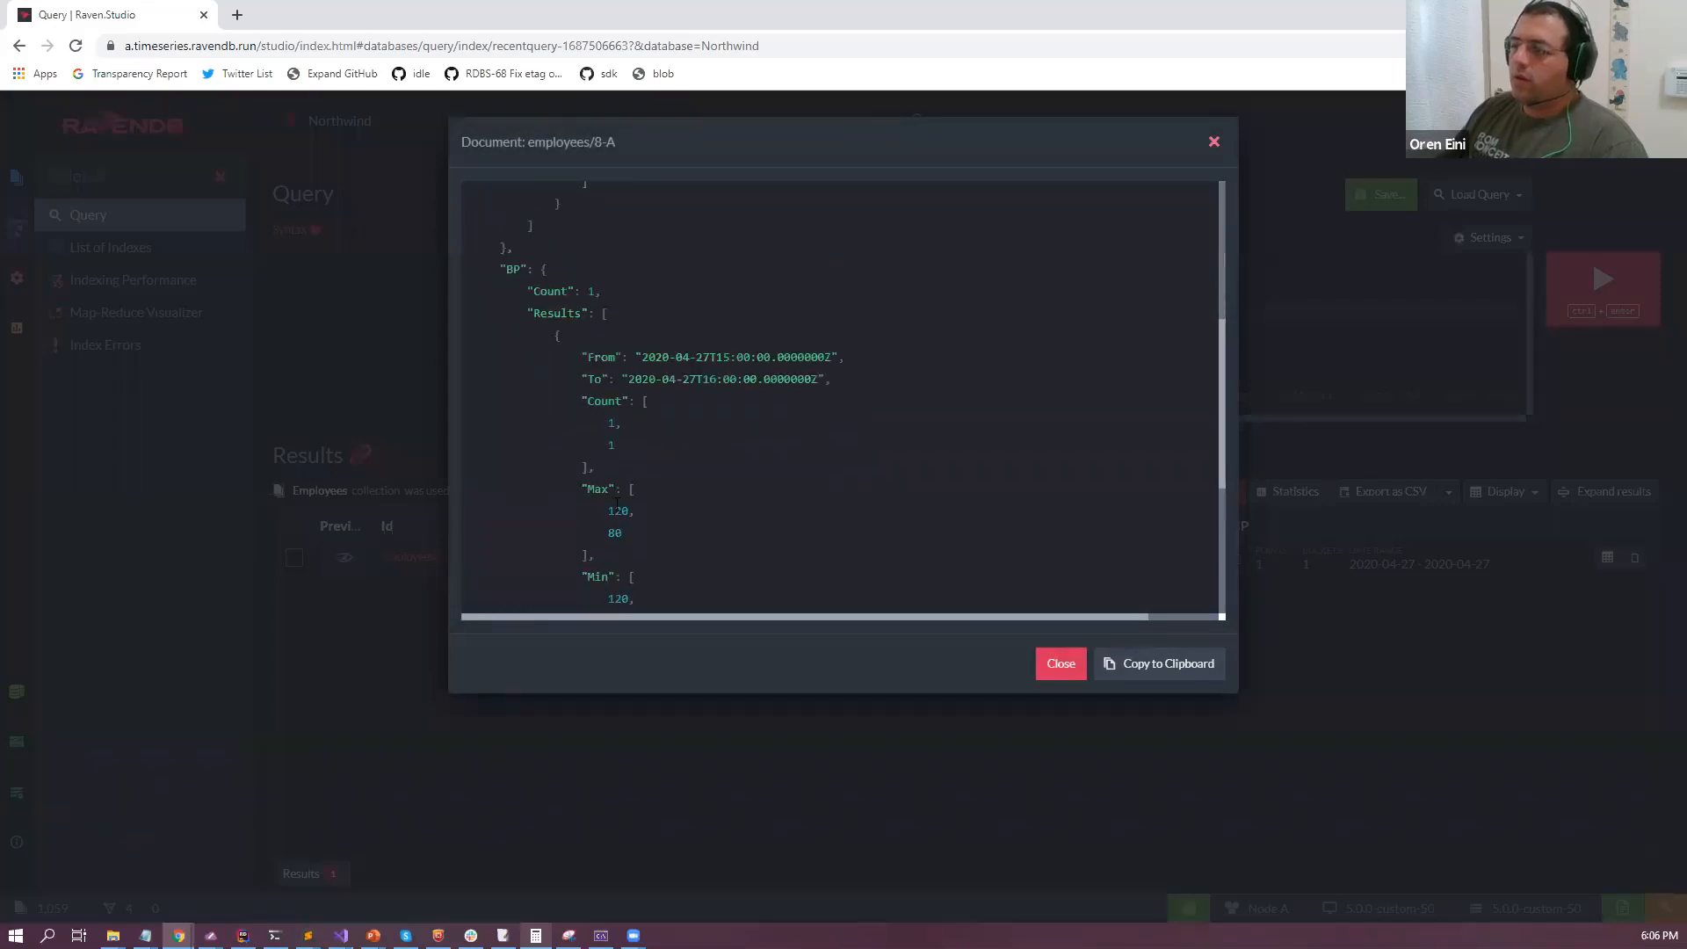
scroll(618, 460, "down", 2)
left_click_drag(622, 447, 641, 452)
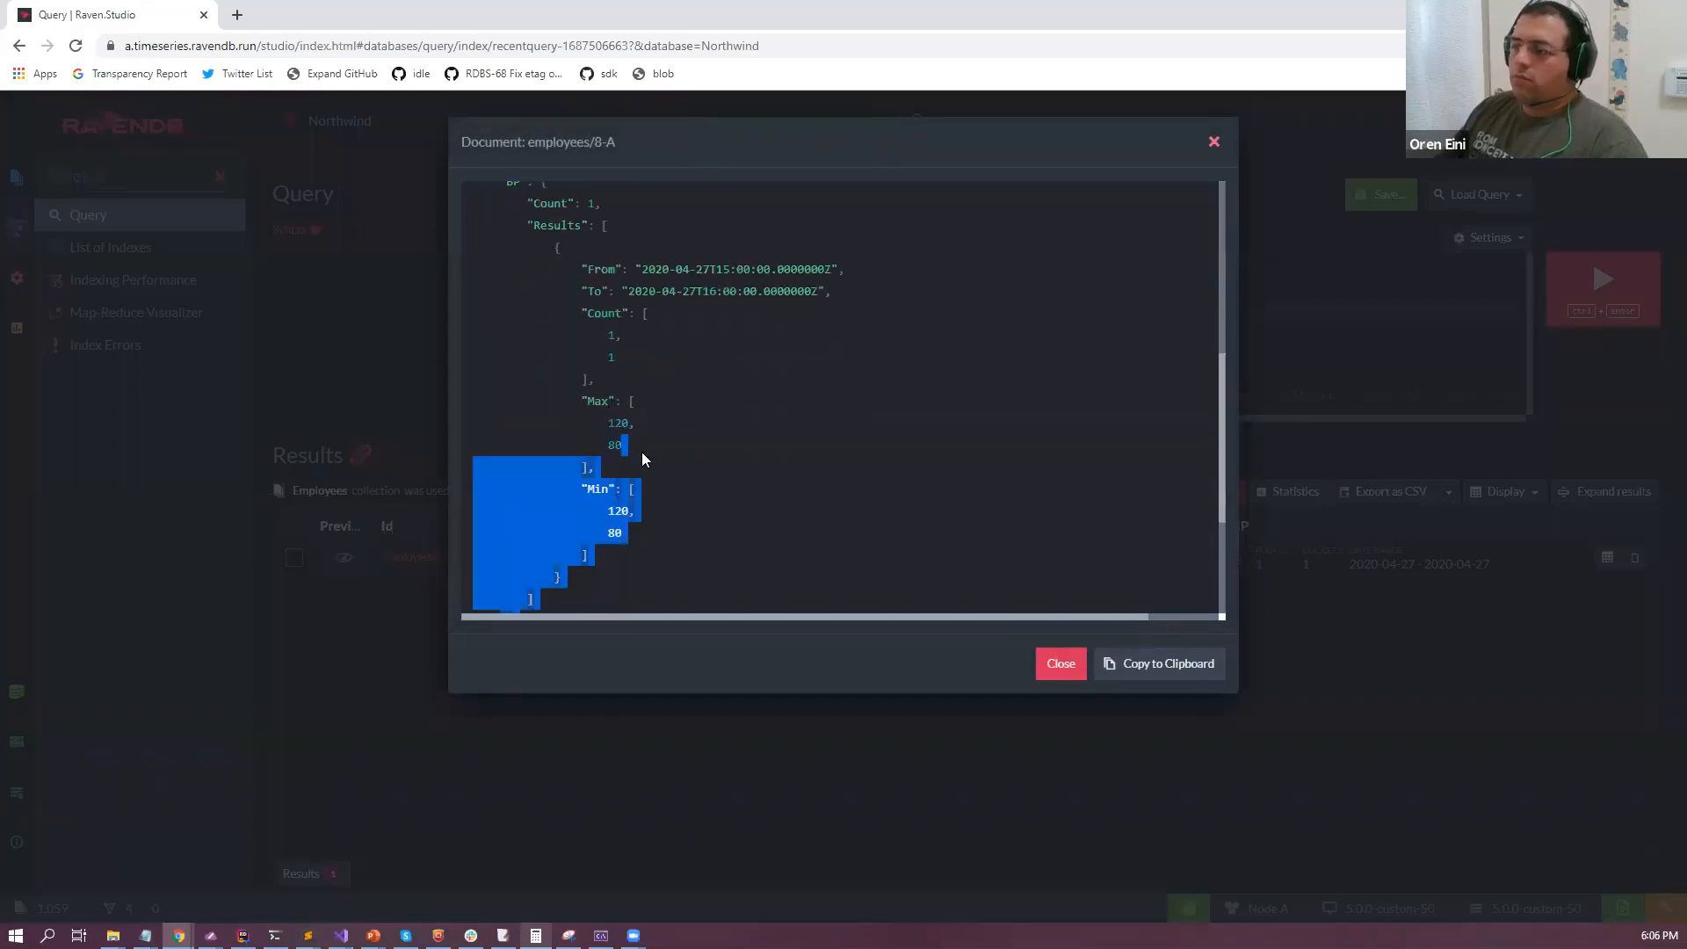
left_click(606, 514)
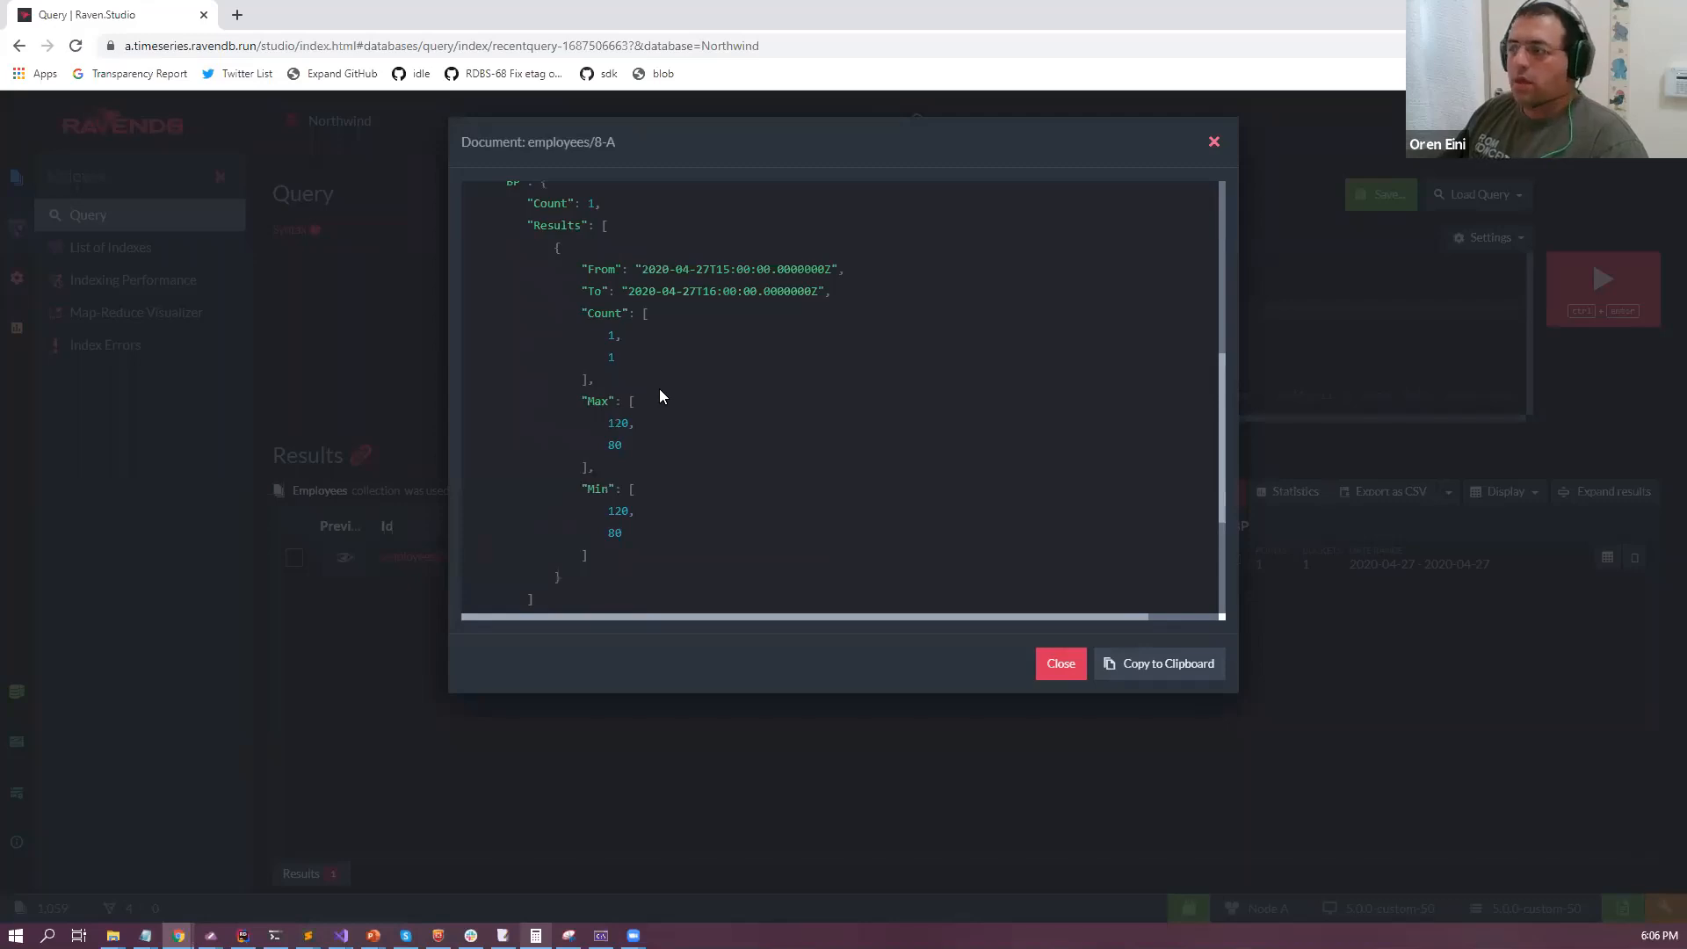
key("Escape")
Insert two blank lines above "from Employees" and begin a declare statement on the first one.
left_click(964, 314)
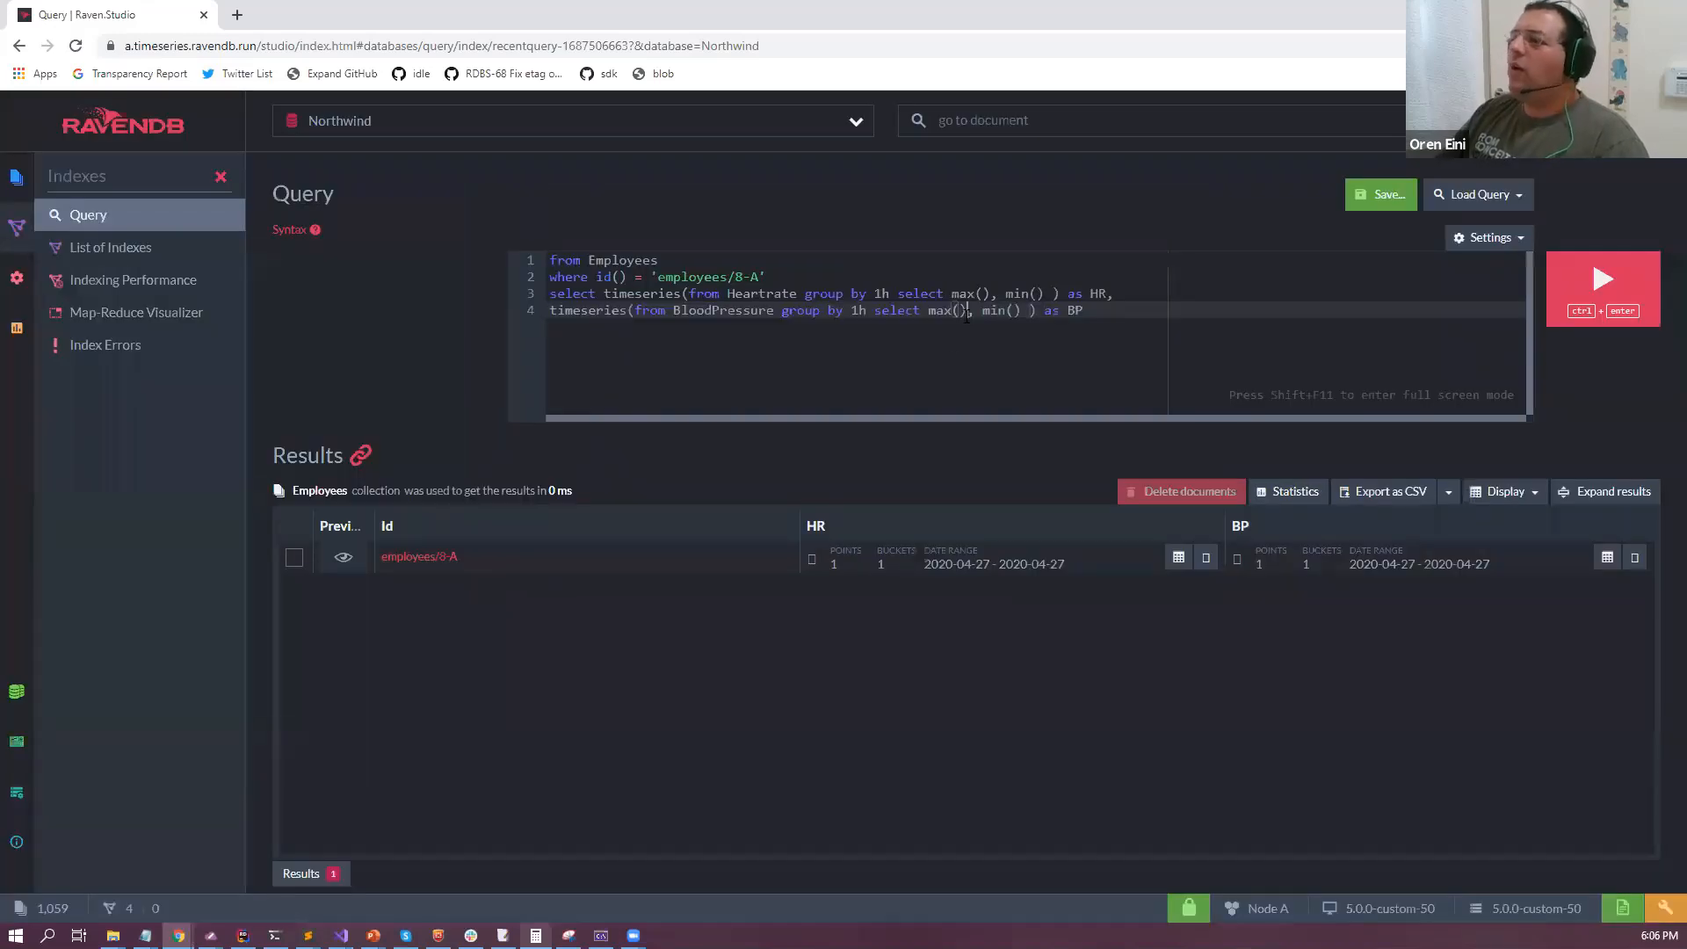
key("ctrl+Home")
key("Return")
key("Return")
key("Up")
key("Up")
type("declare ")
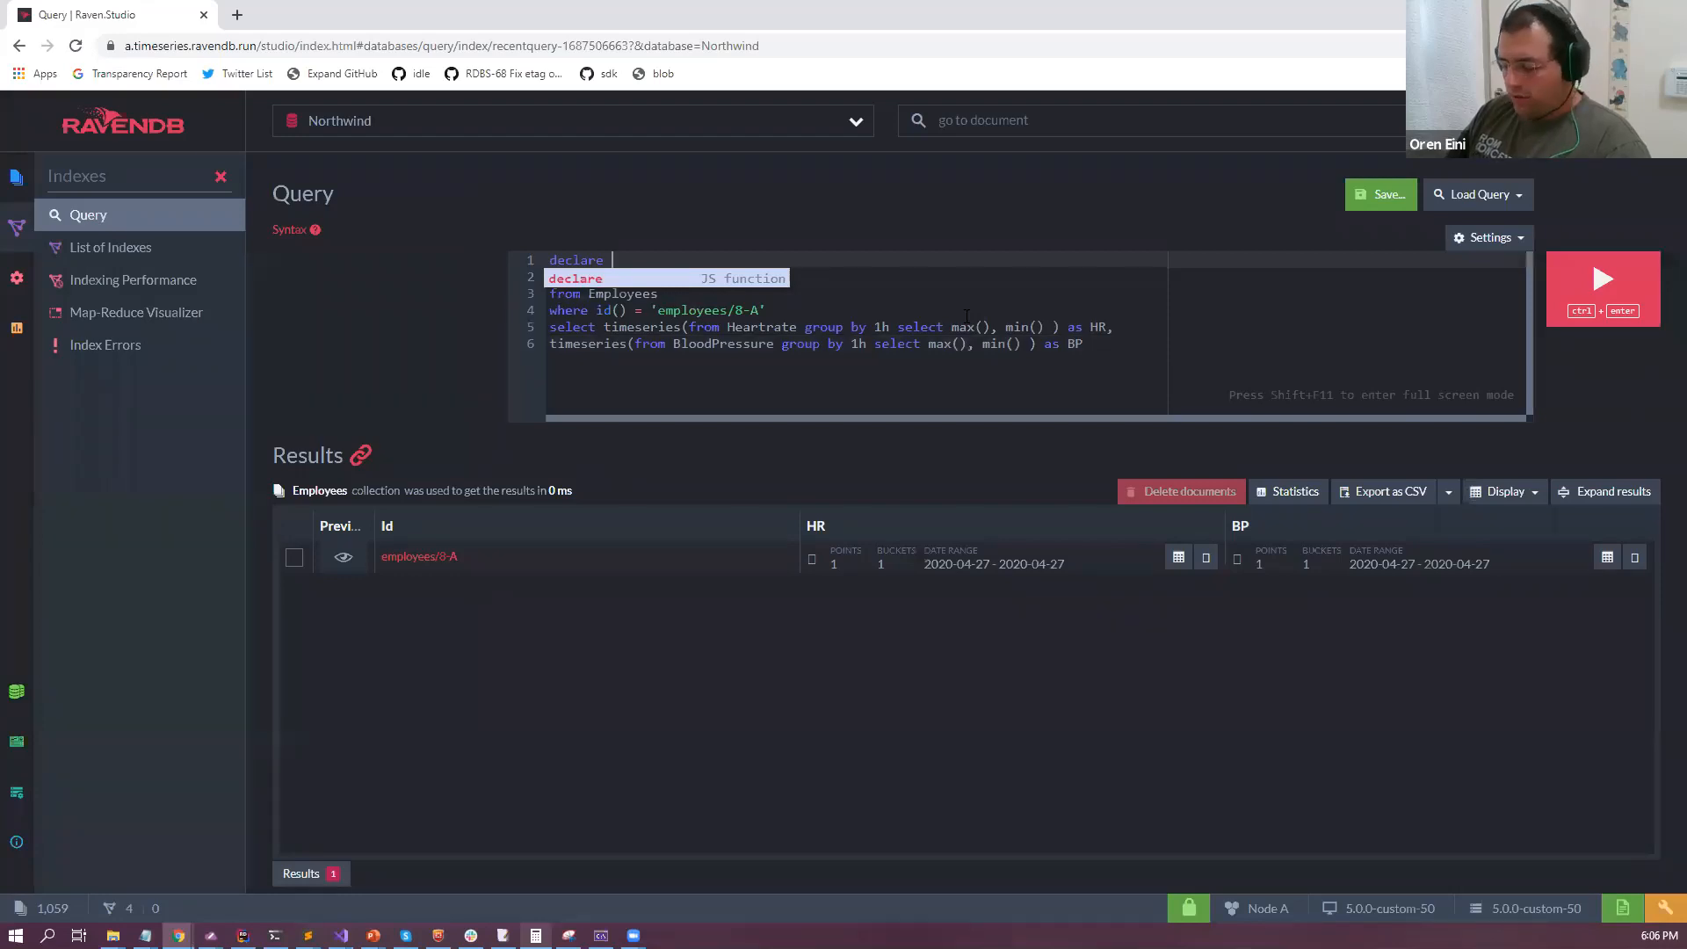
Complete the first line as "declare function merge", correcting the spelling of the function keyword.
type("fuction m")
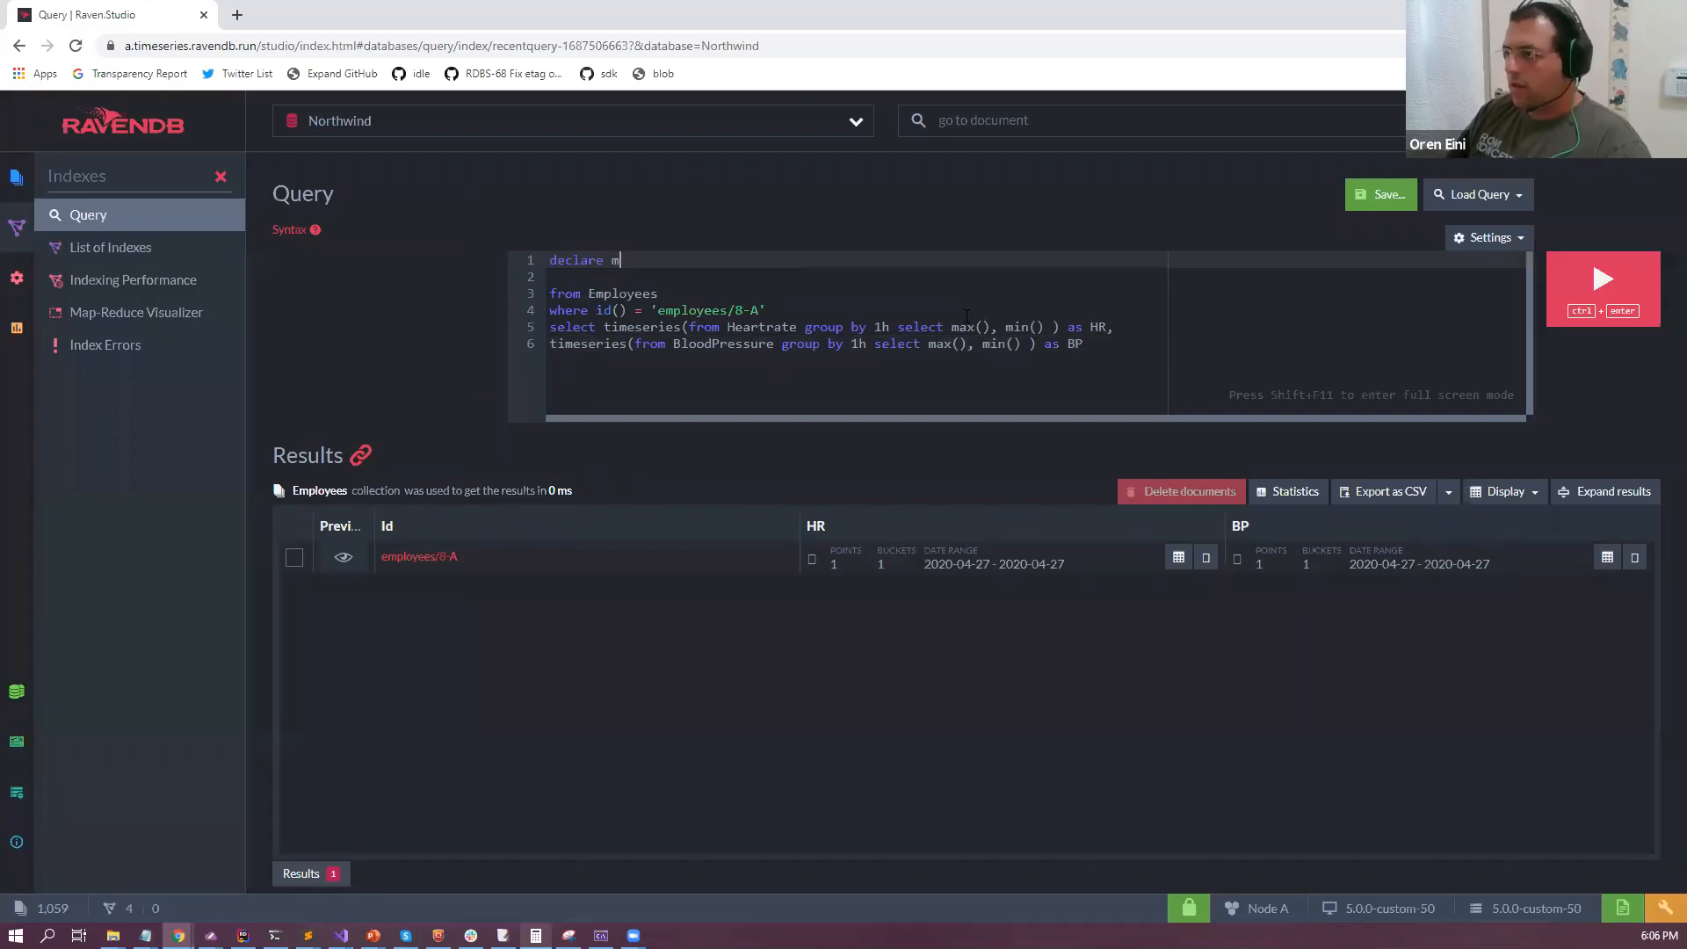
type("erge")
key("ctrl+Left")
type("fuction")
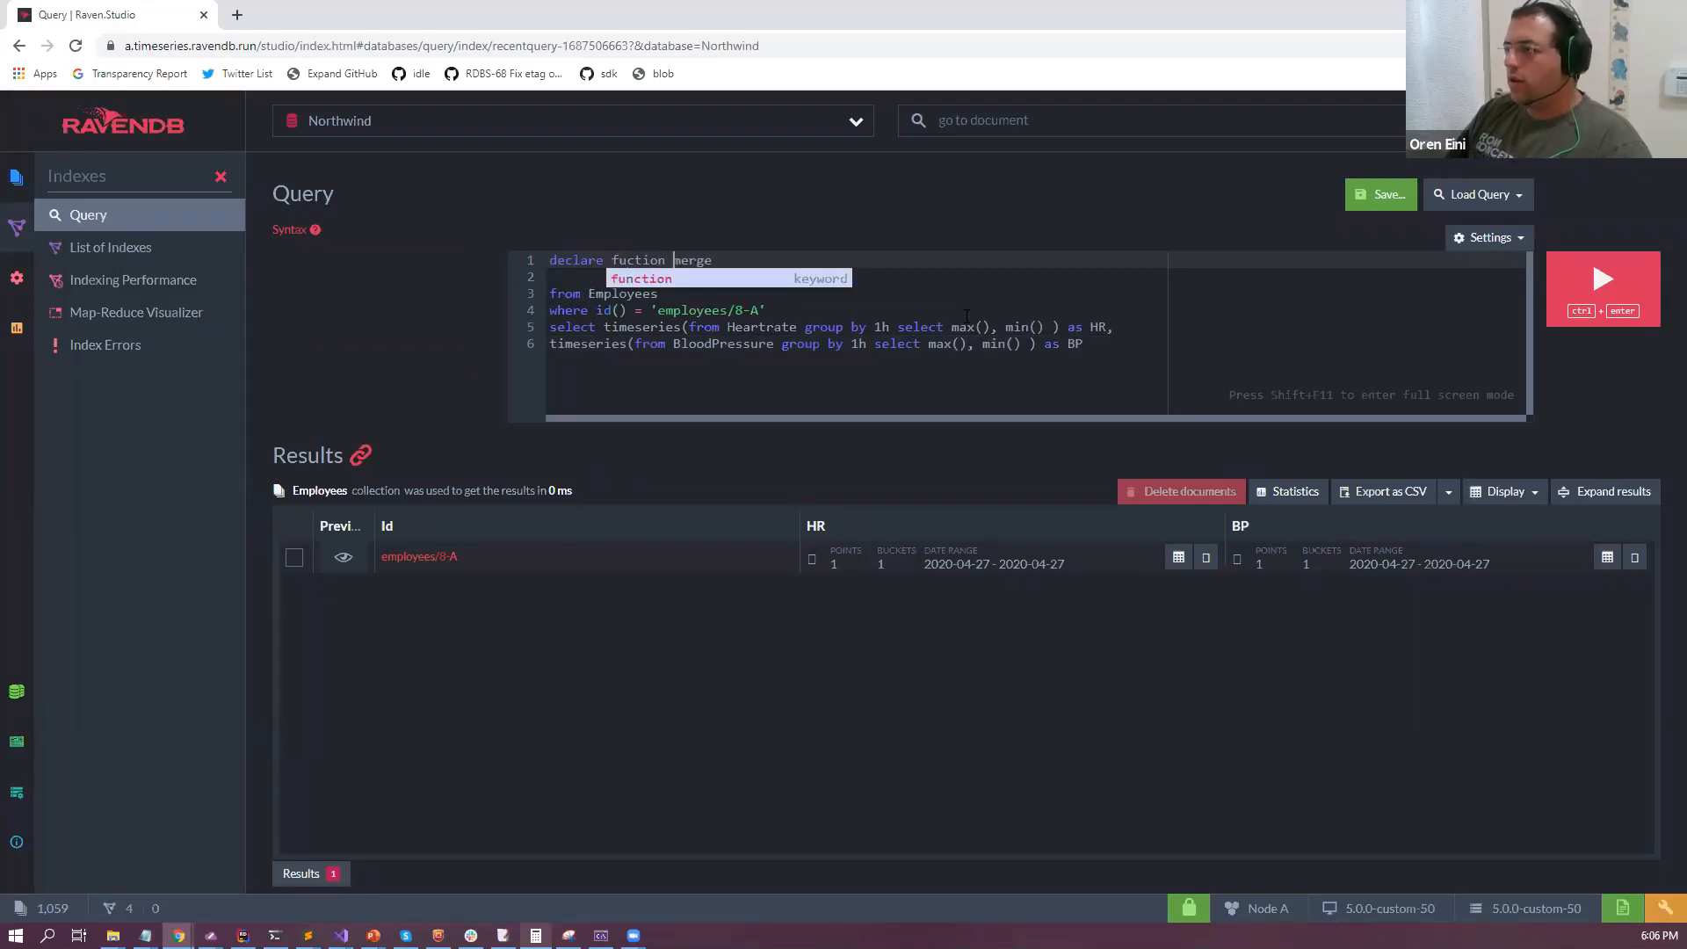
key("End")
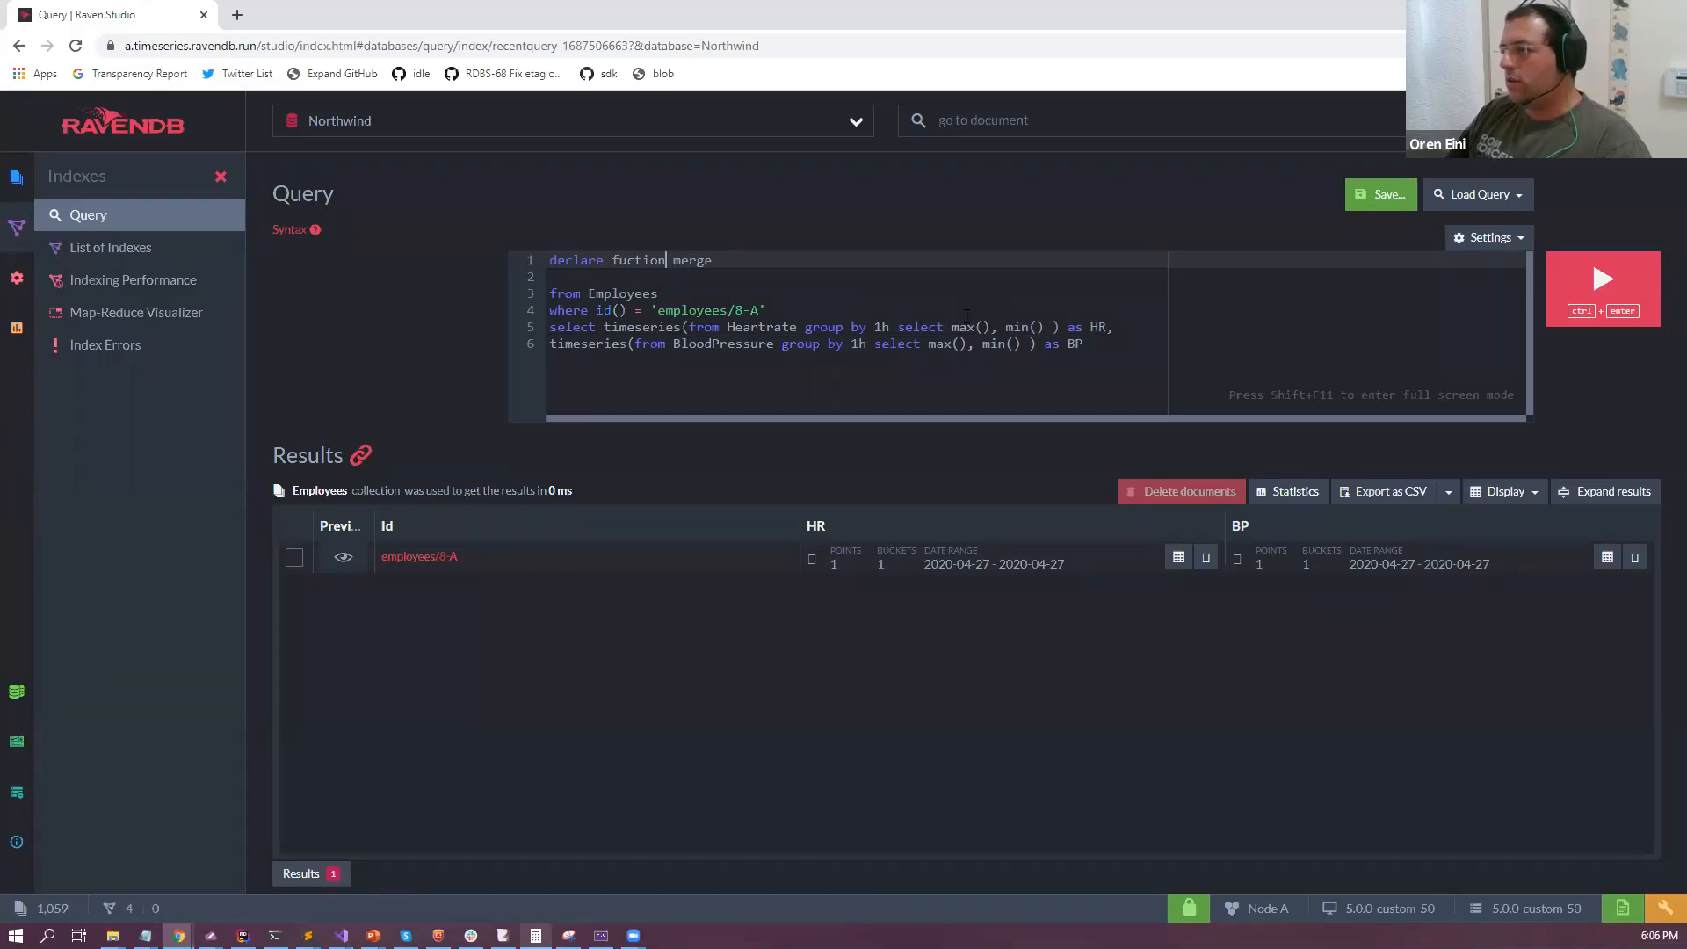
key("Left")
key("Left")
key("Left")
key("Left")
type("n")
key("End")
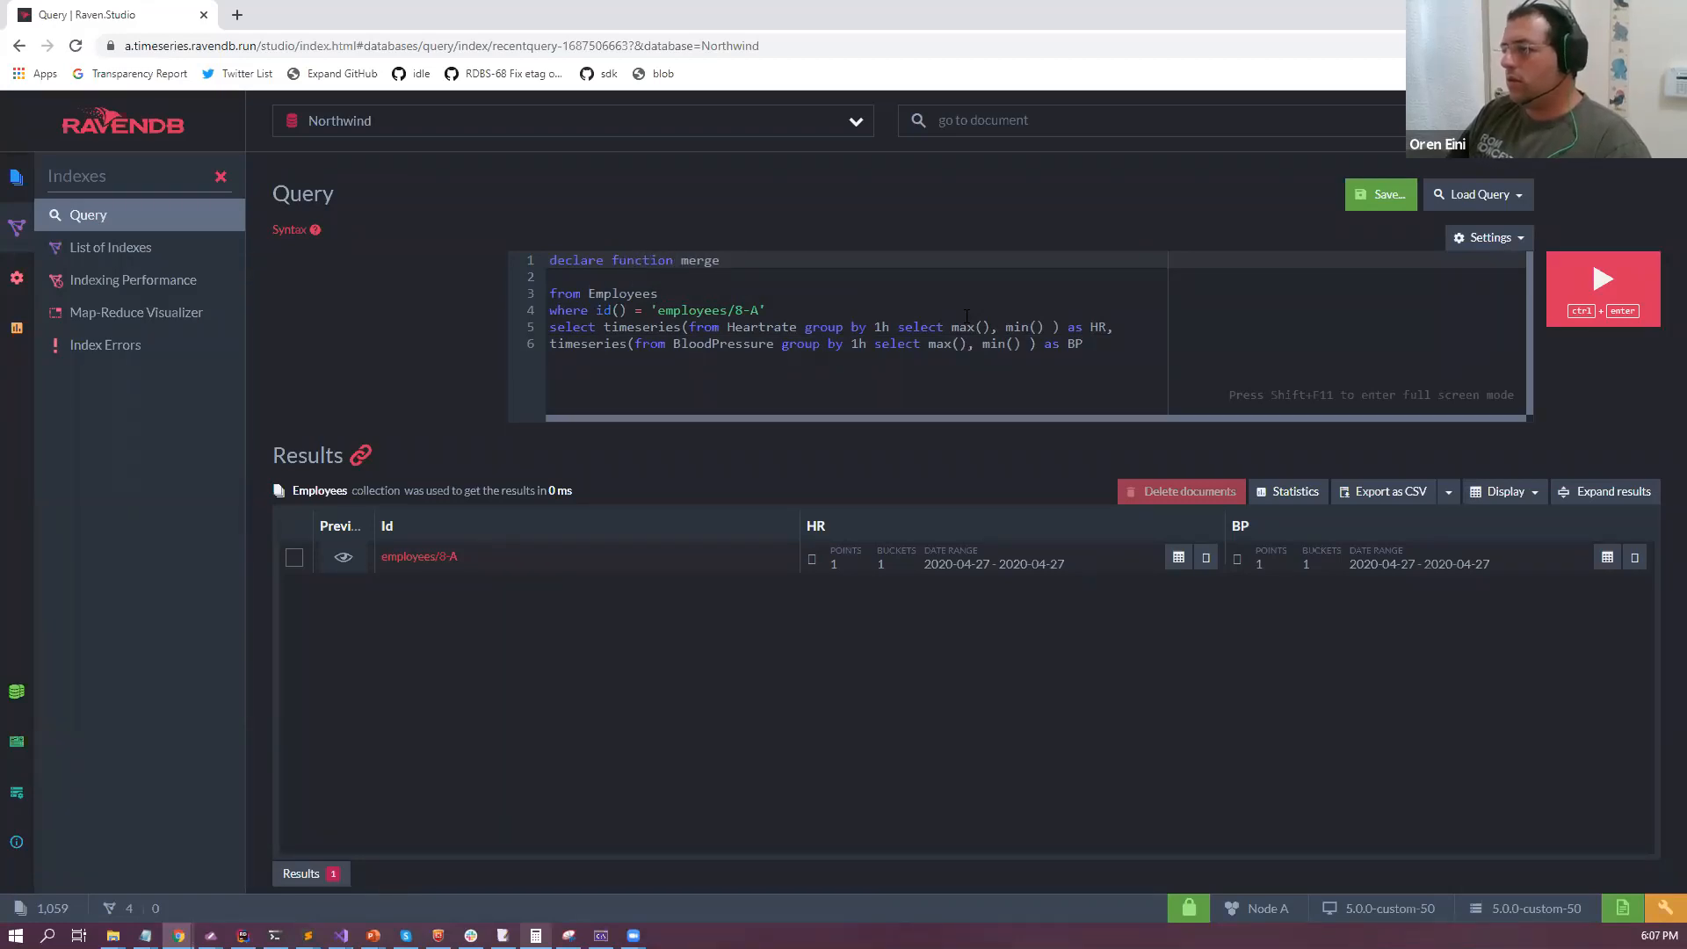
Give the merge function the parameters hr and bp and an empty braced body closing directly above "from Employees".
type("(t")
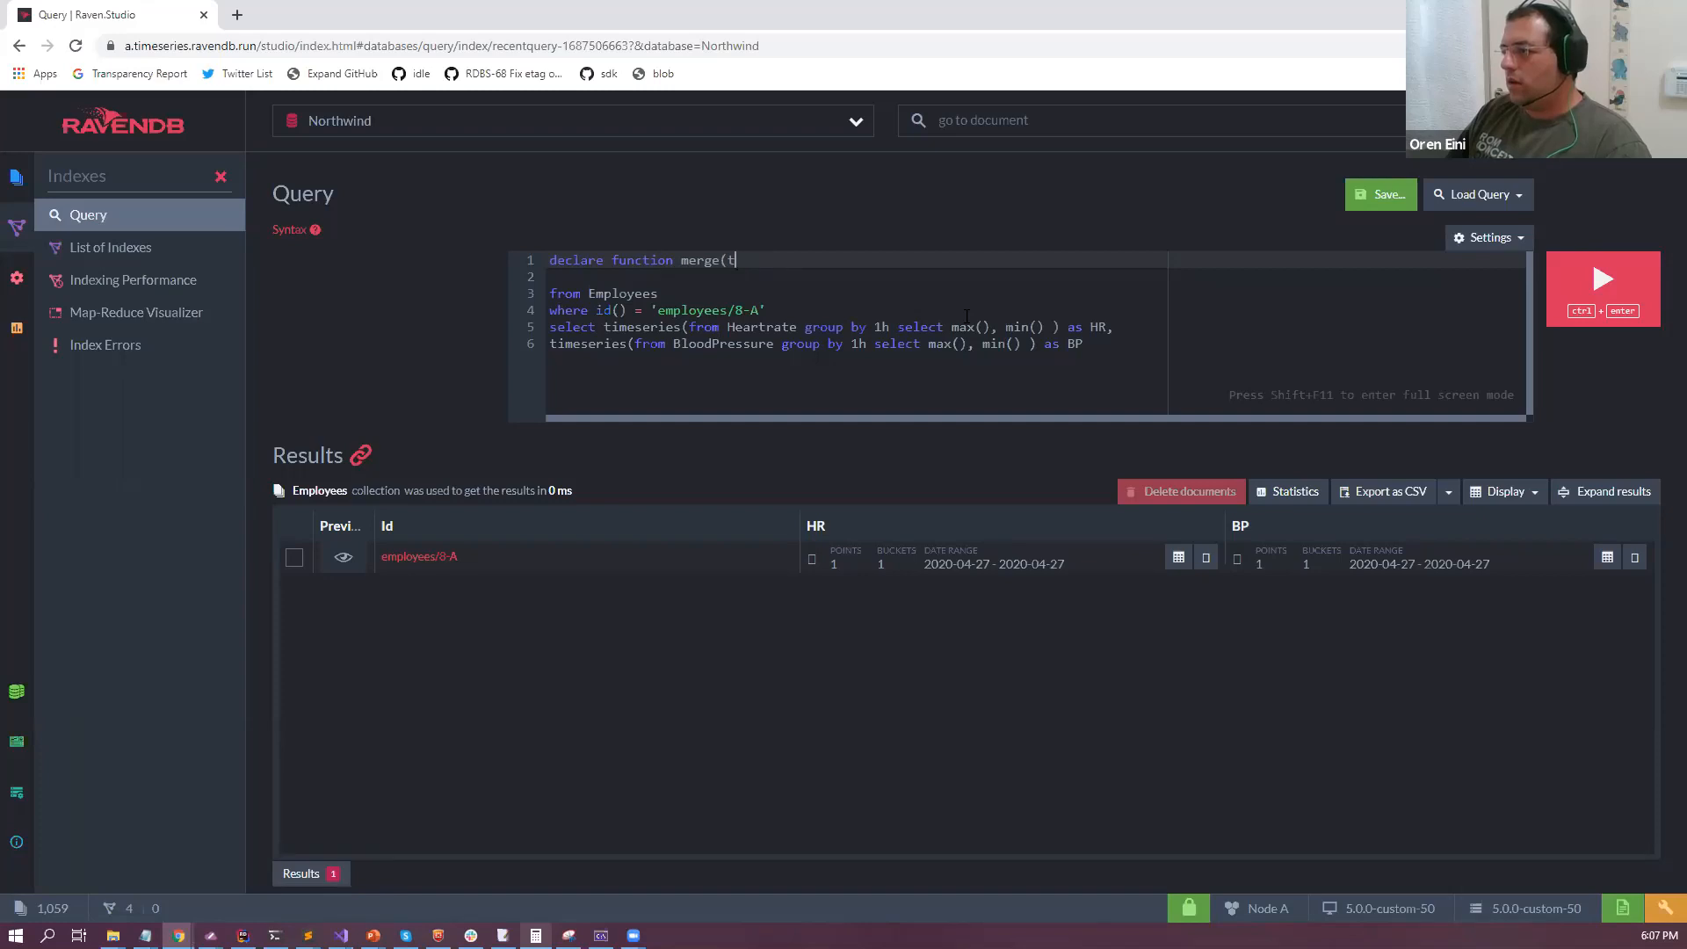
type("r, bp){")
key("Return")
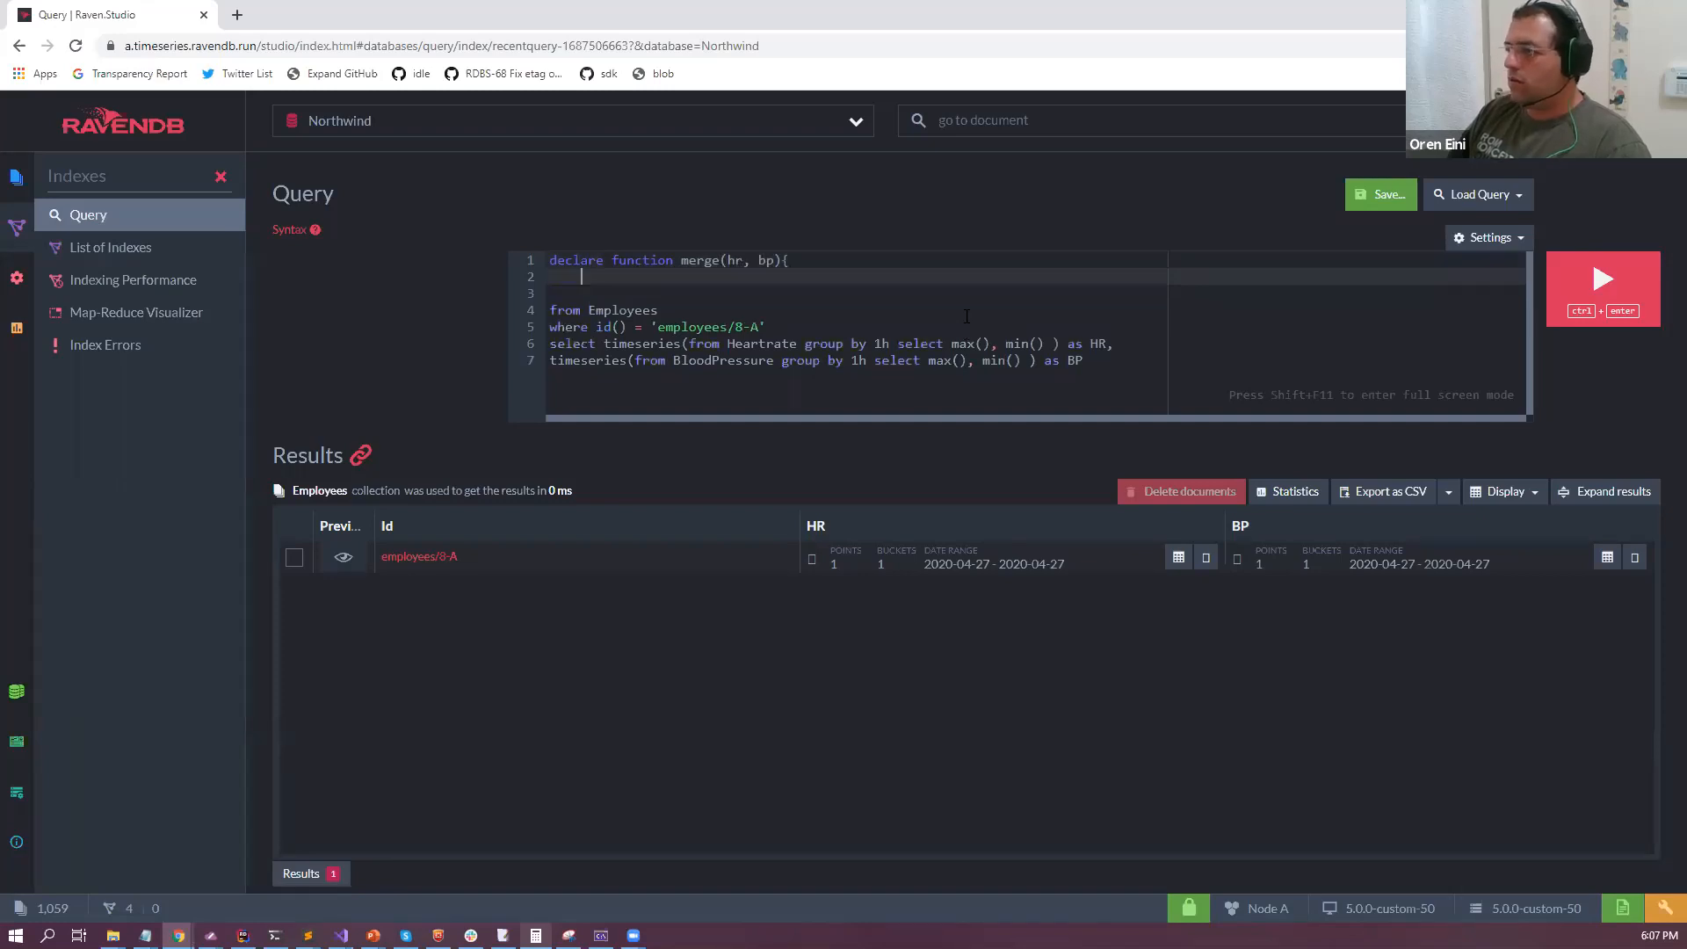
type("}")
key("Up")
key("Down")
key("Down")
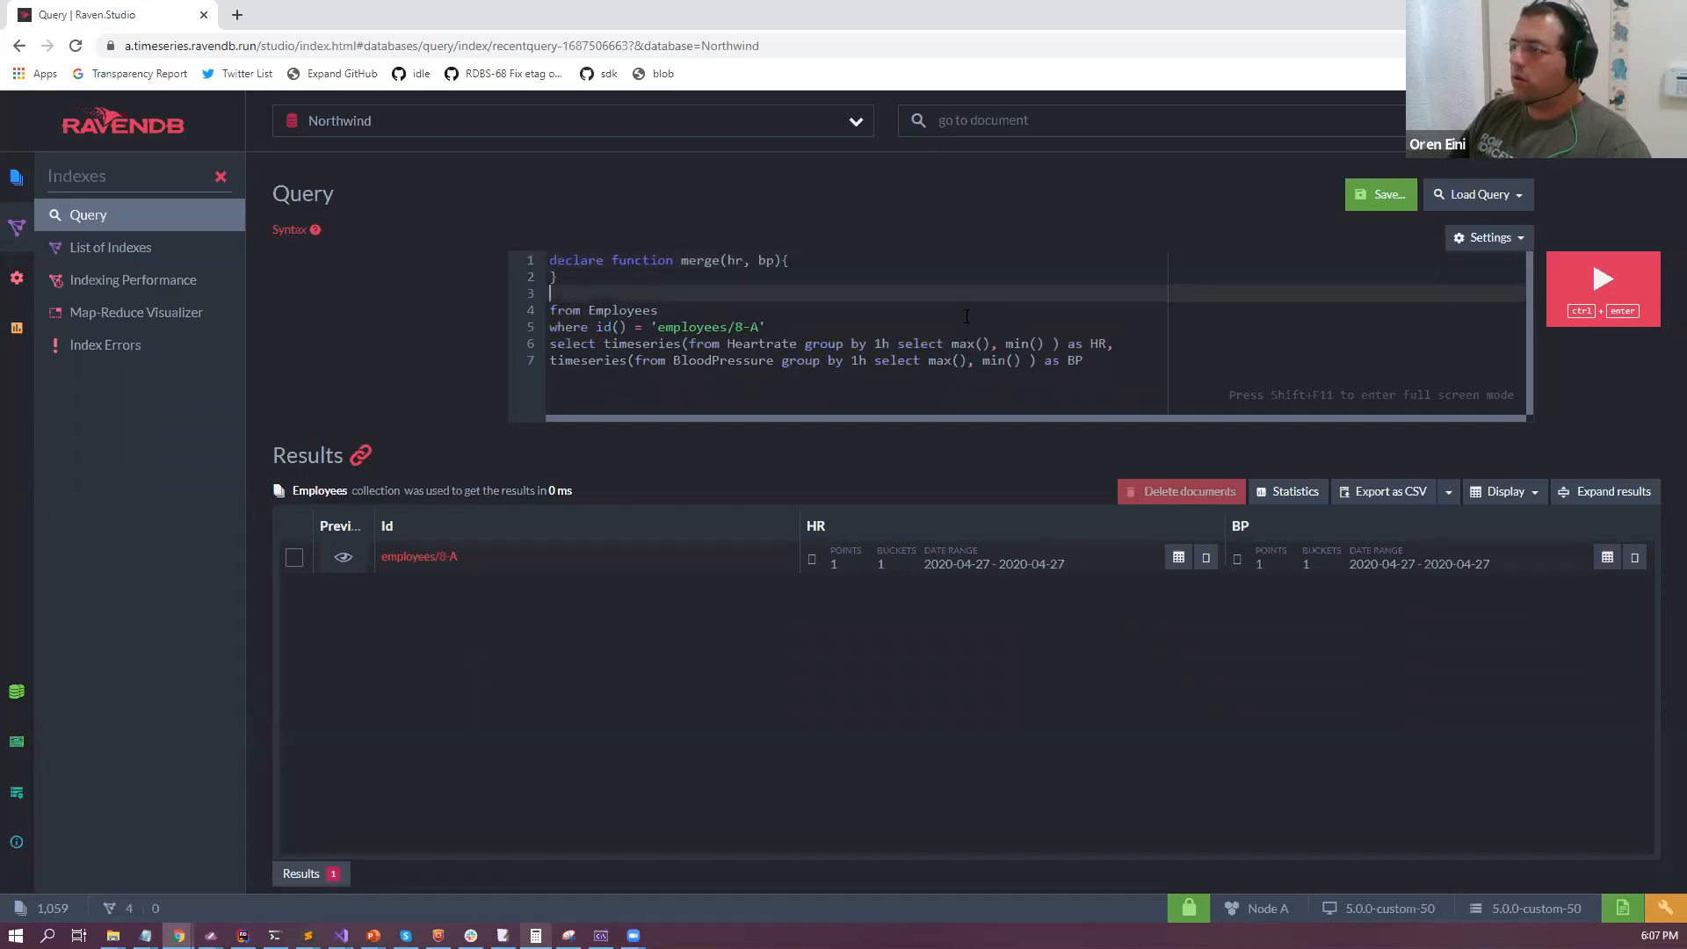
key("BackSpace")
key("Up")
key("Return")
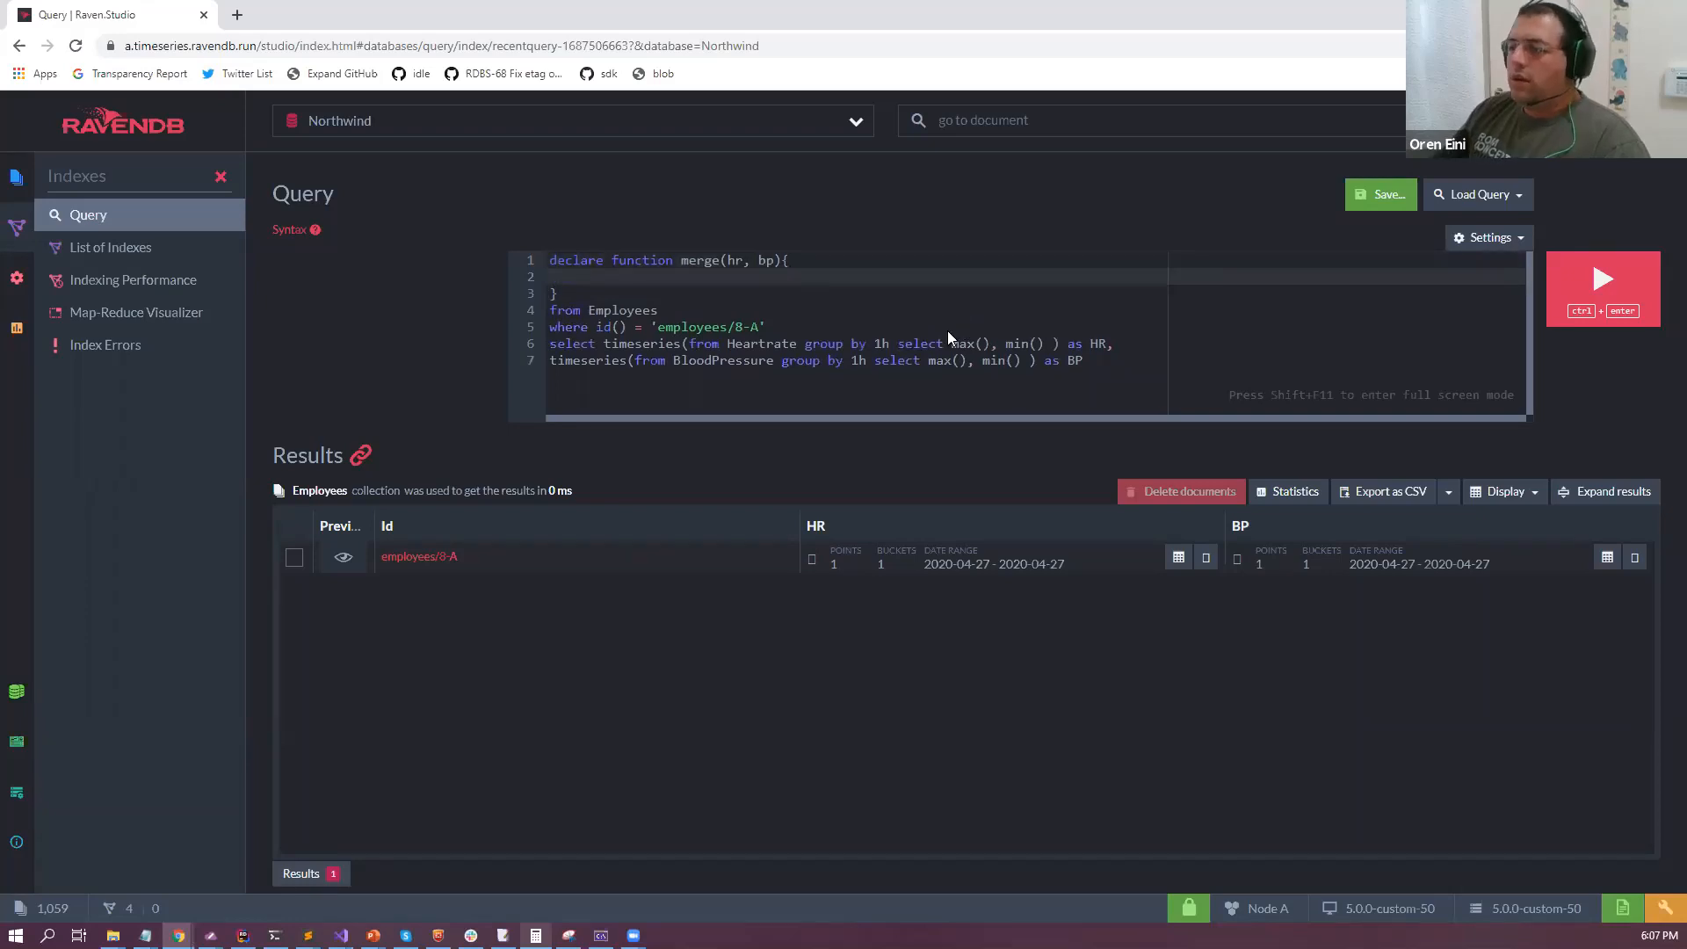
Preview the employees/8-A result again and compare the structure of the HR and BP results, including their From and To ranges.
left_click(343, 556)
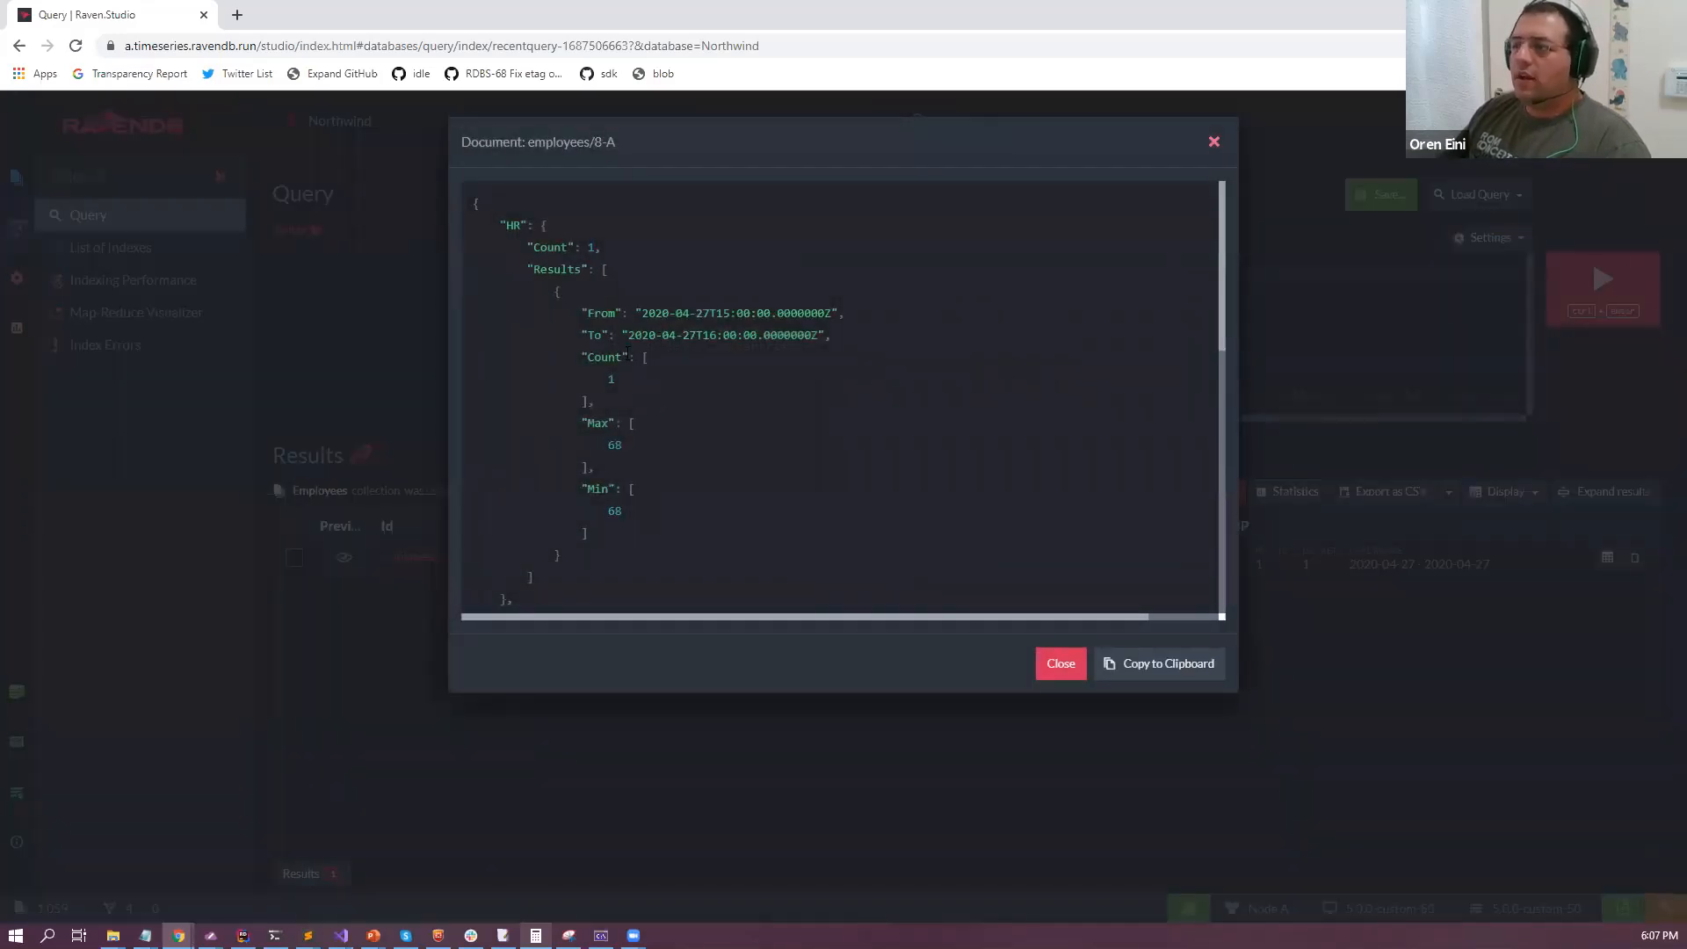
scroll(734, 470, "down", 3)
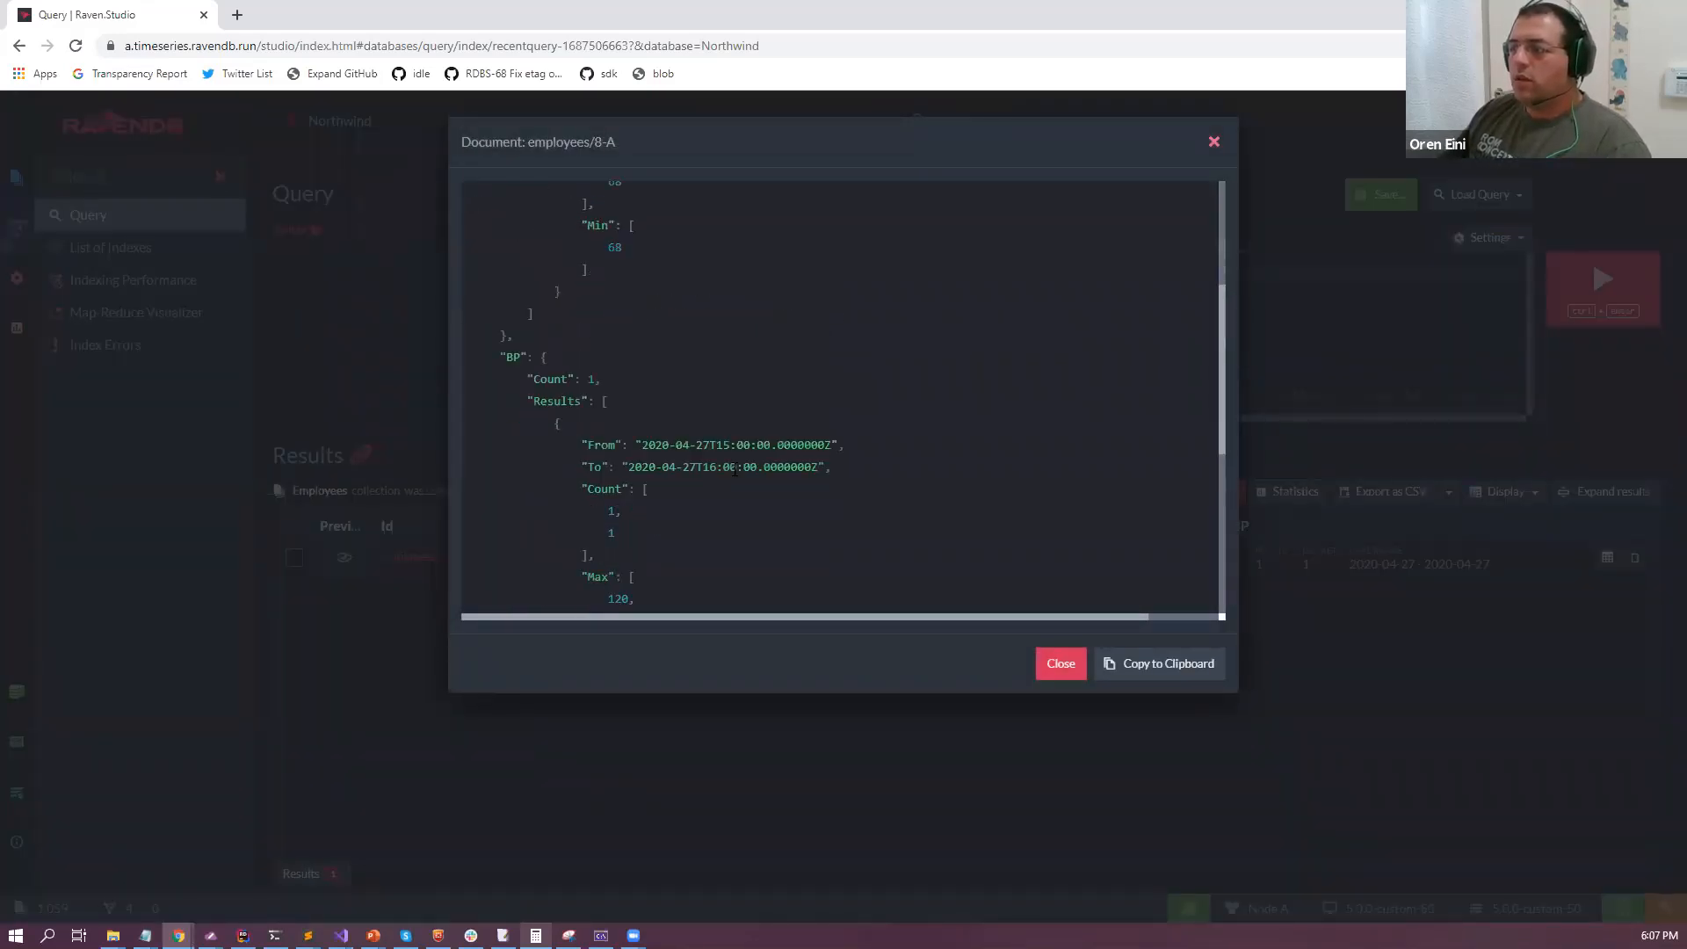
scroll(735, 469, "down", 1)
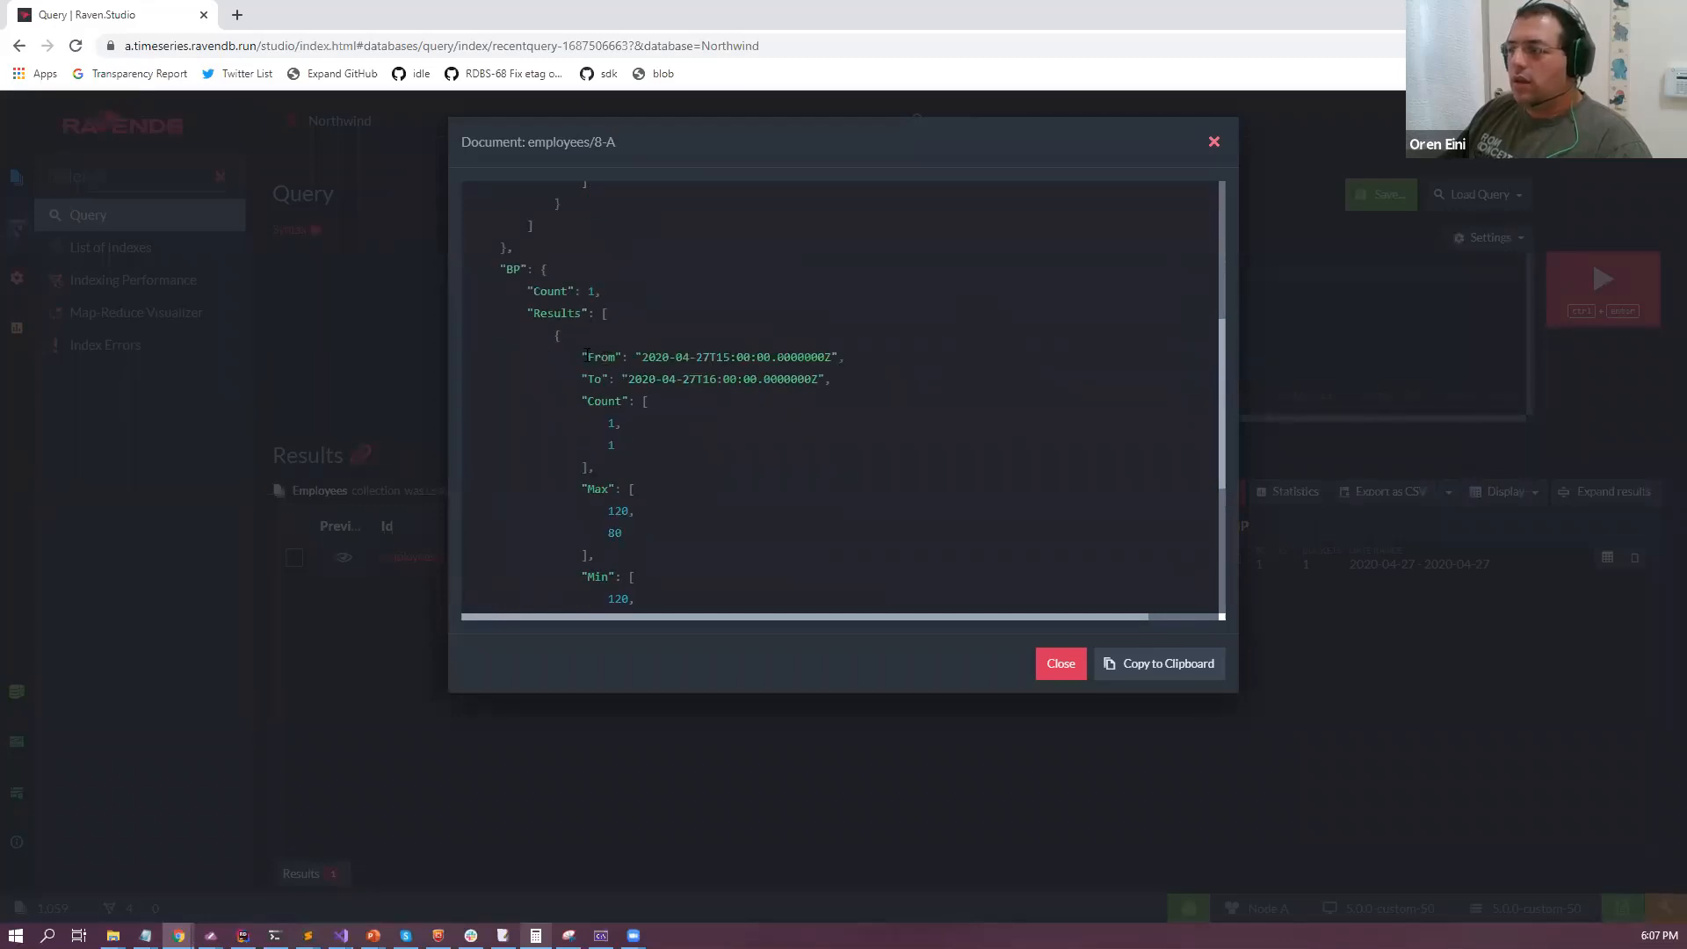
left_click_drag(584, 355, 990, 357)
scroll(952, 381, "up", 5)
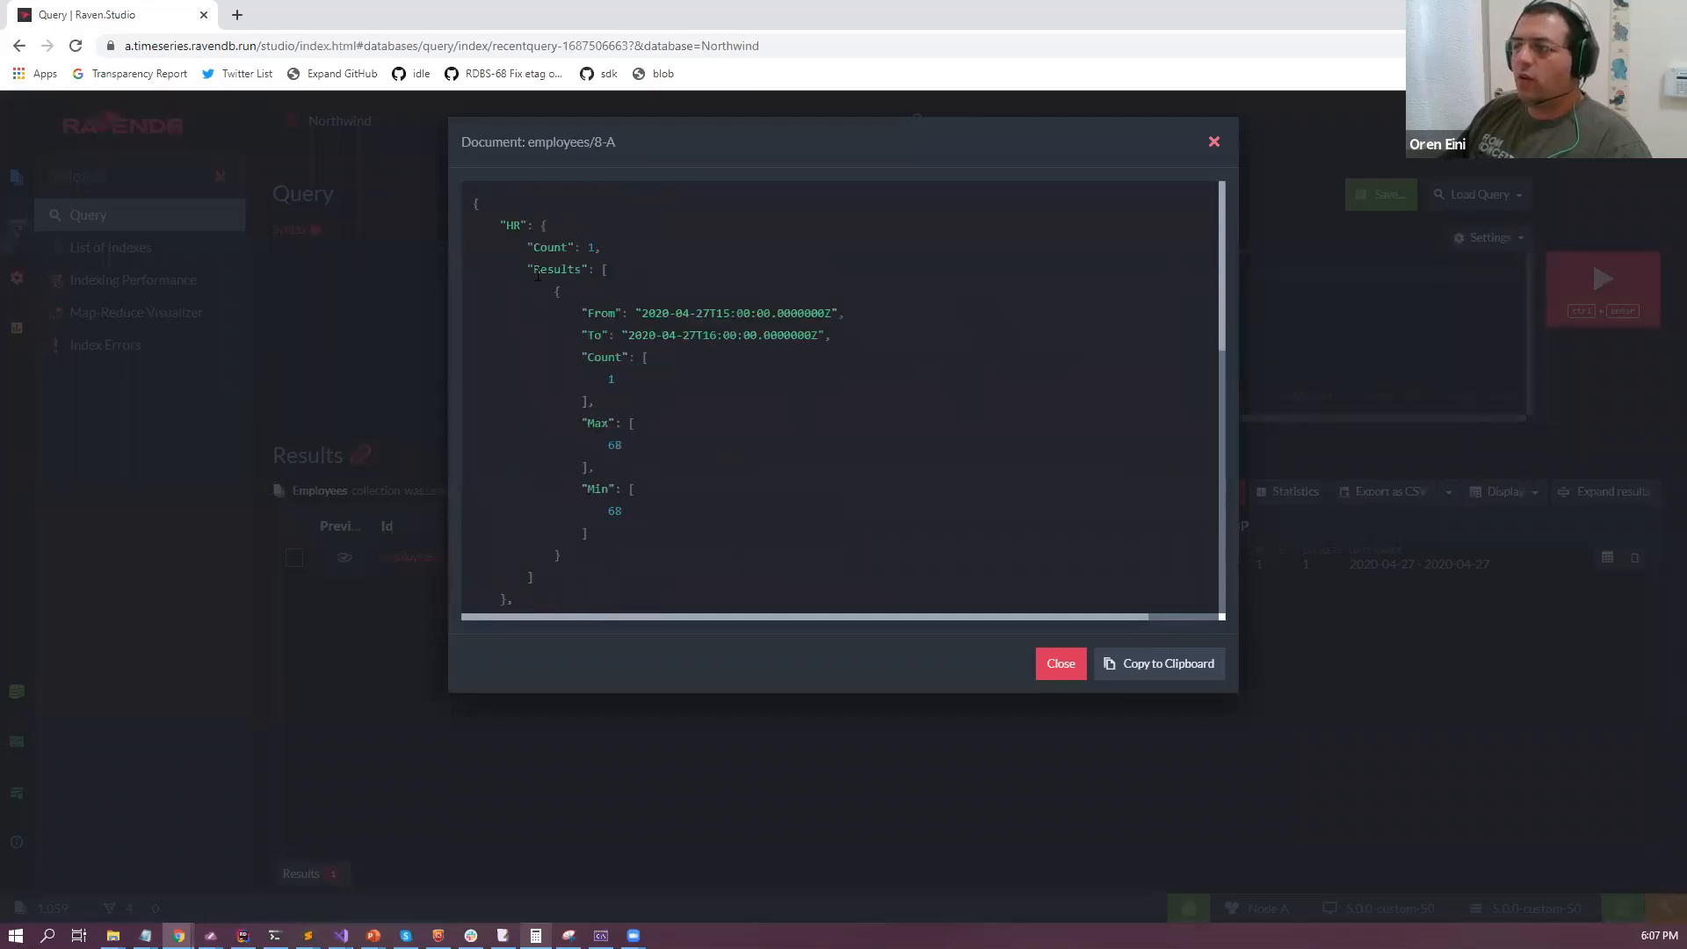
key("Escape")
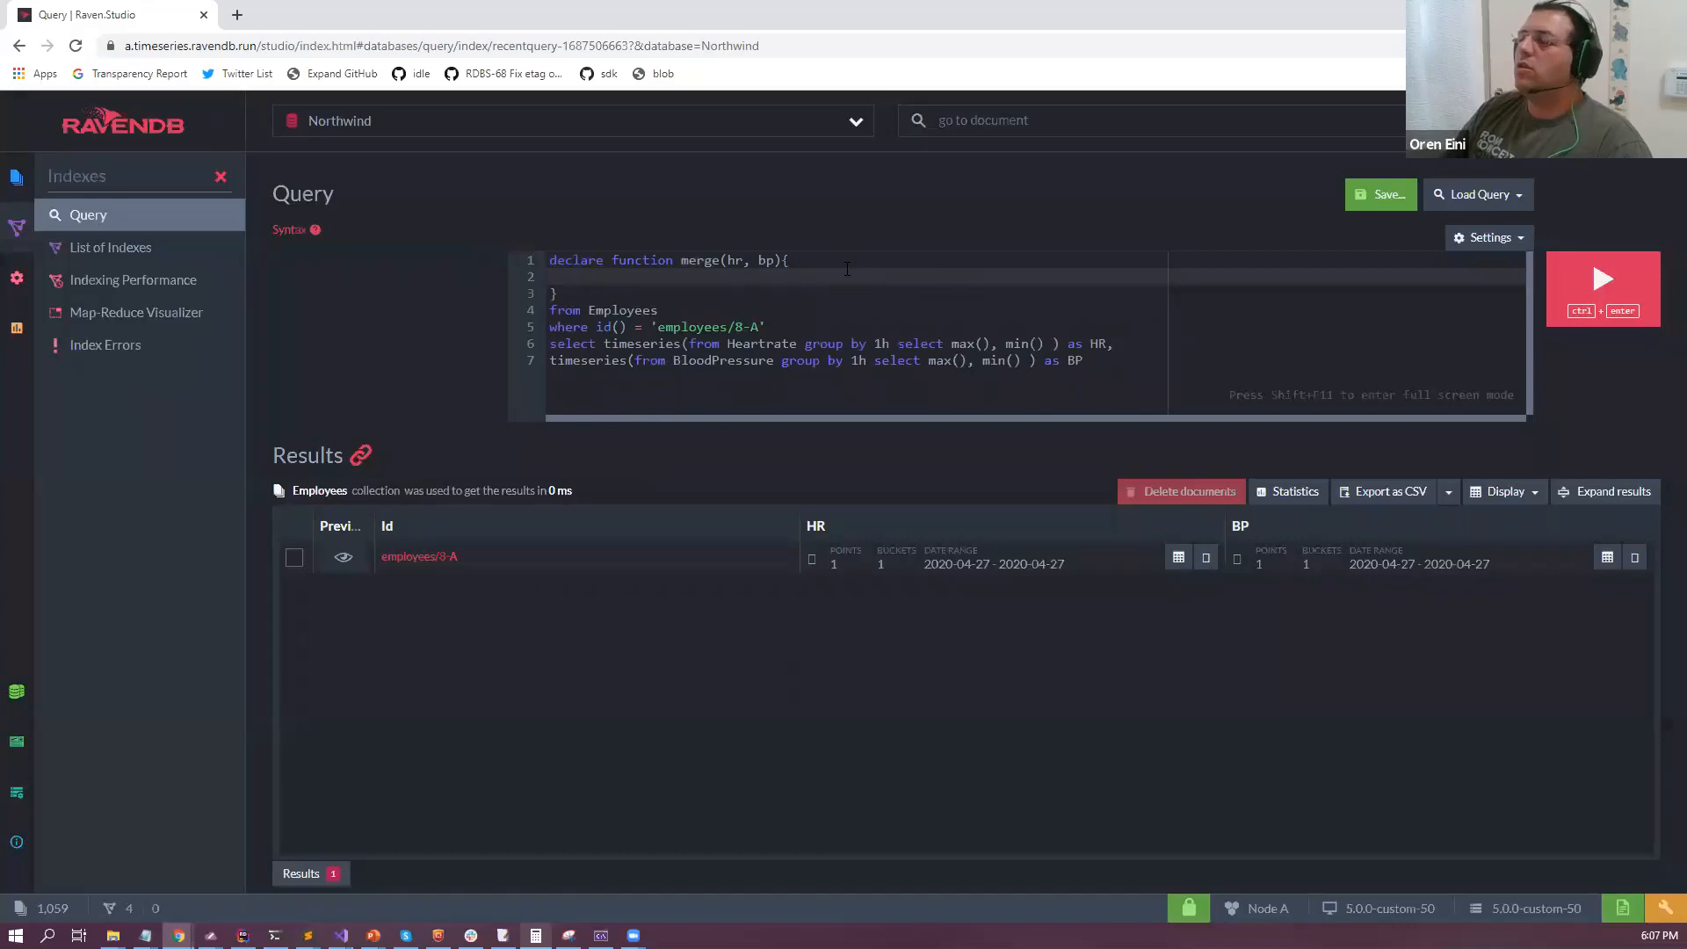
Begin a variable declaration, "var resu", on the first line of the merge function's body.
left_click(847, 269)
key("Return")
type("var resu")
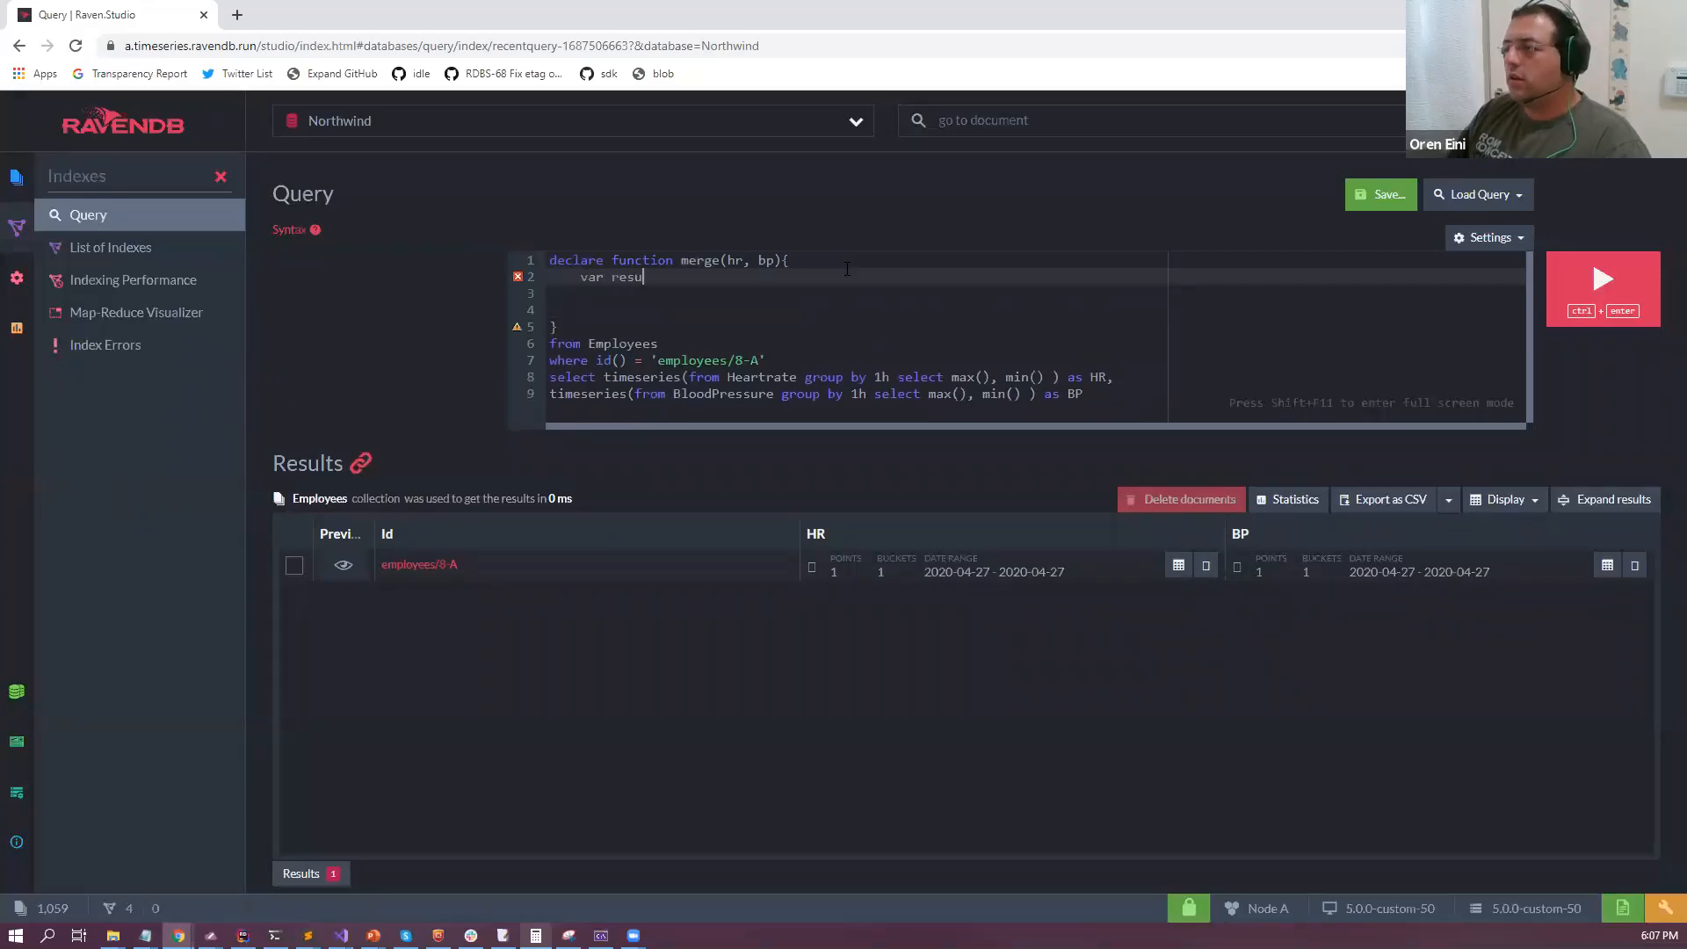
In the merge function, declare results as an empty array and open a for loop with i from 0 to hr.Results.length.
type("lts = [];")
key("Return")
type("for")
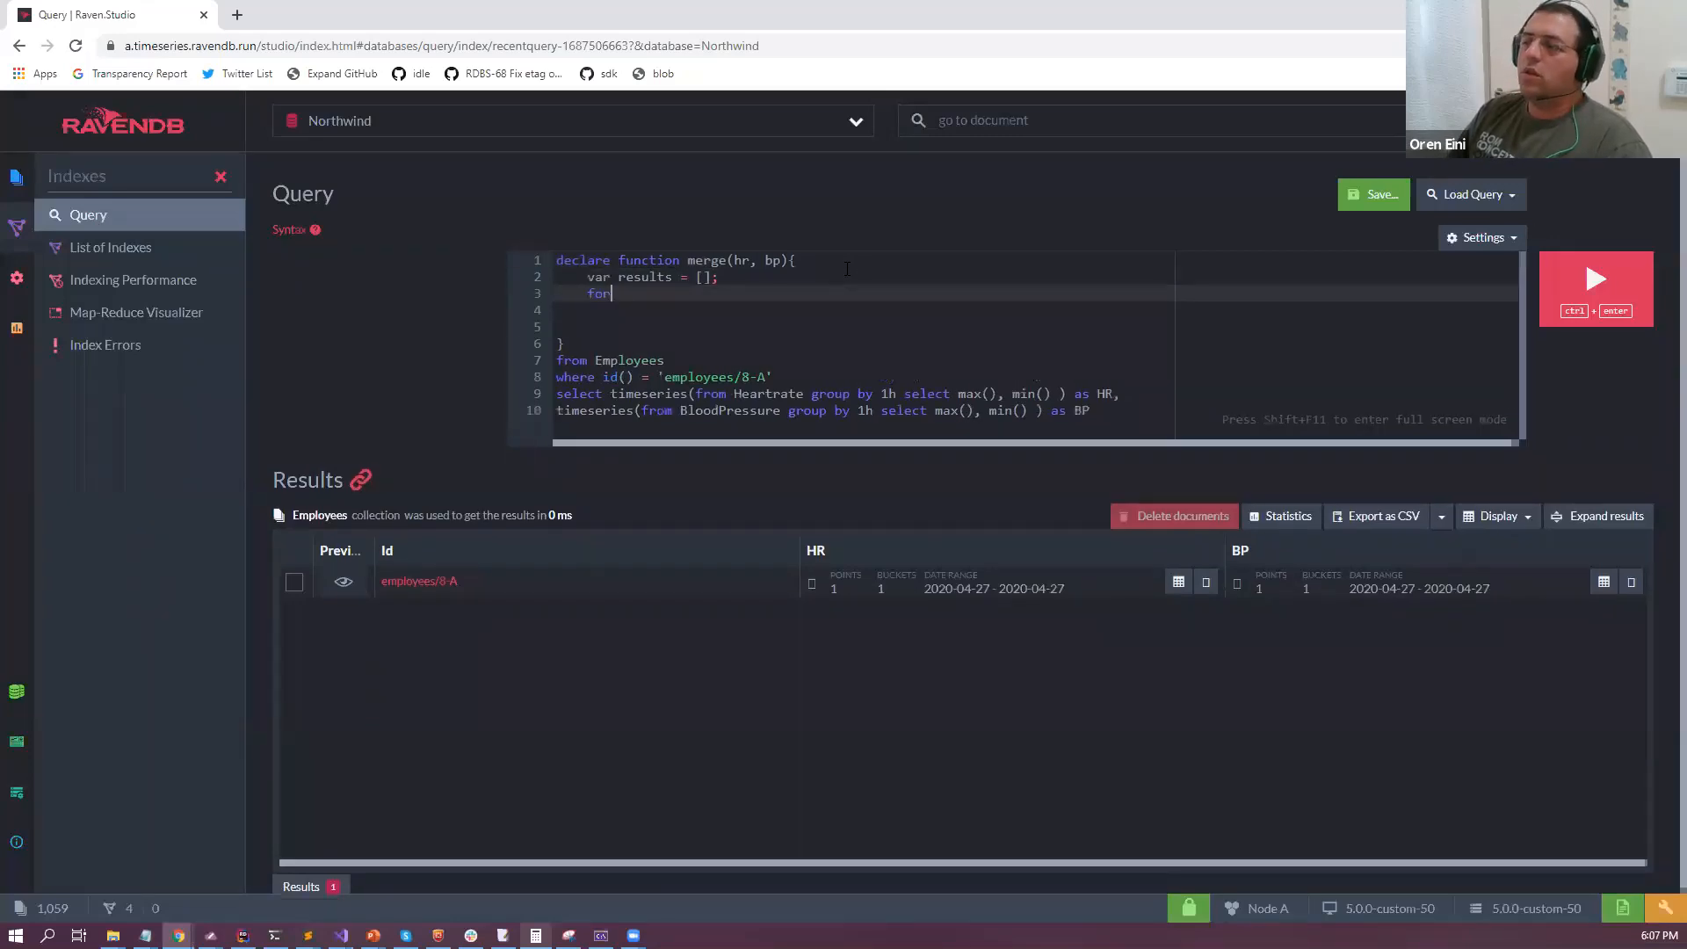
type("(var")
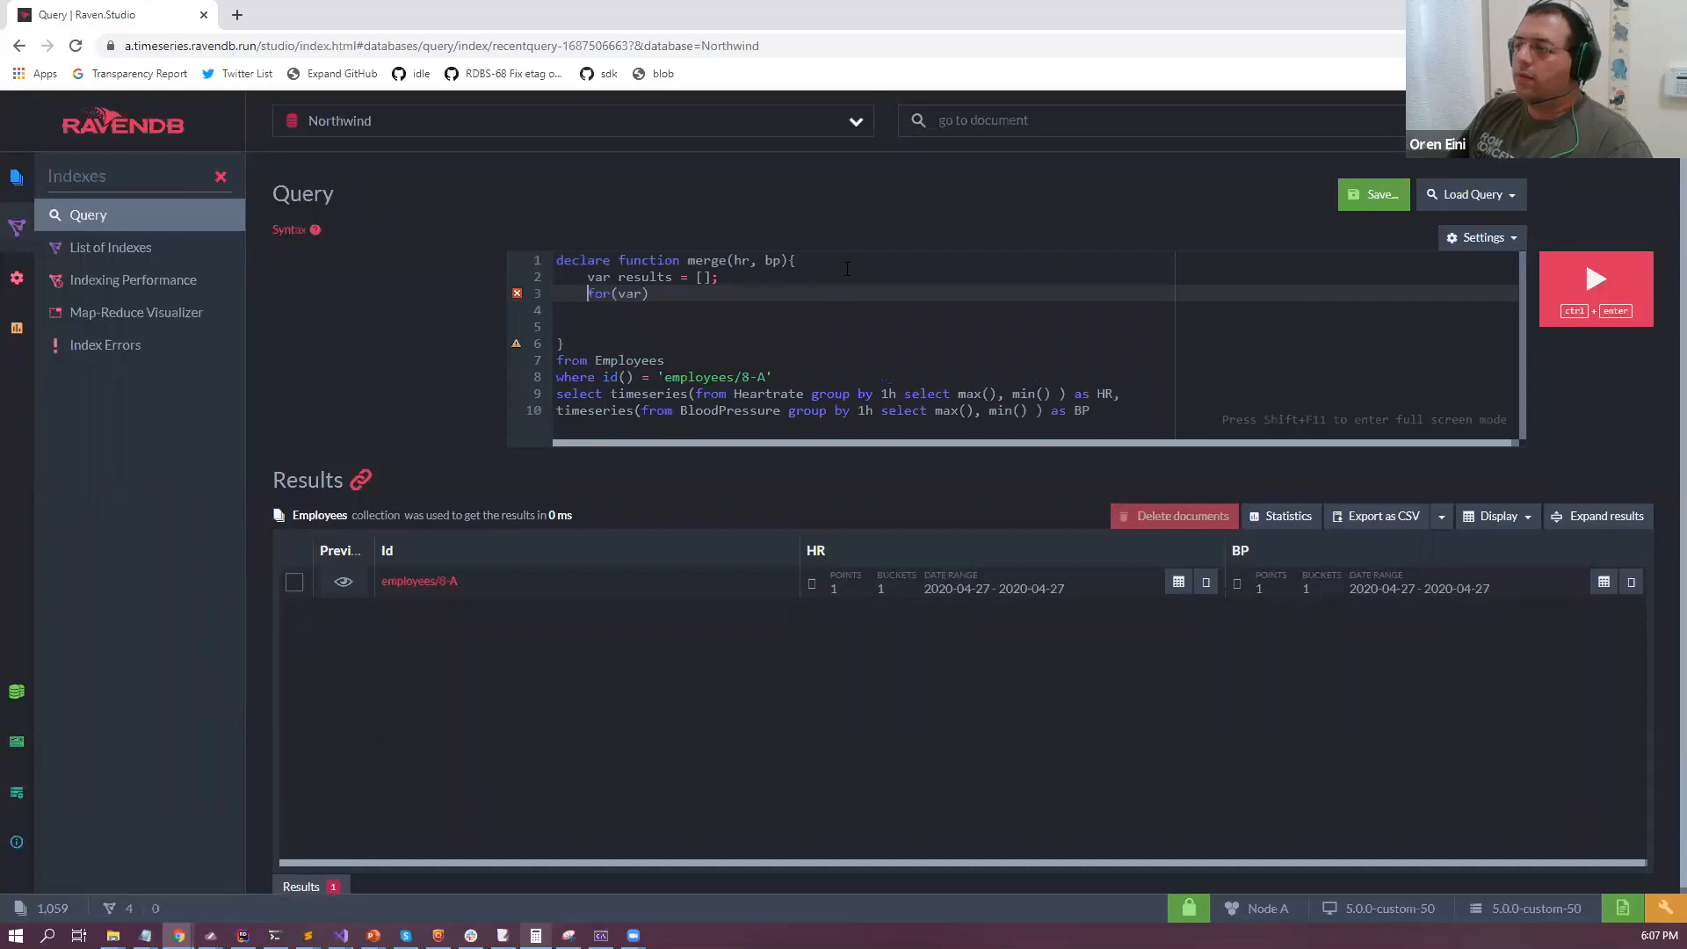
key("End")
type("i =")
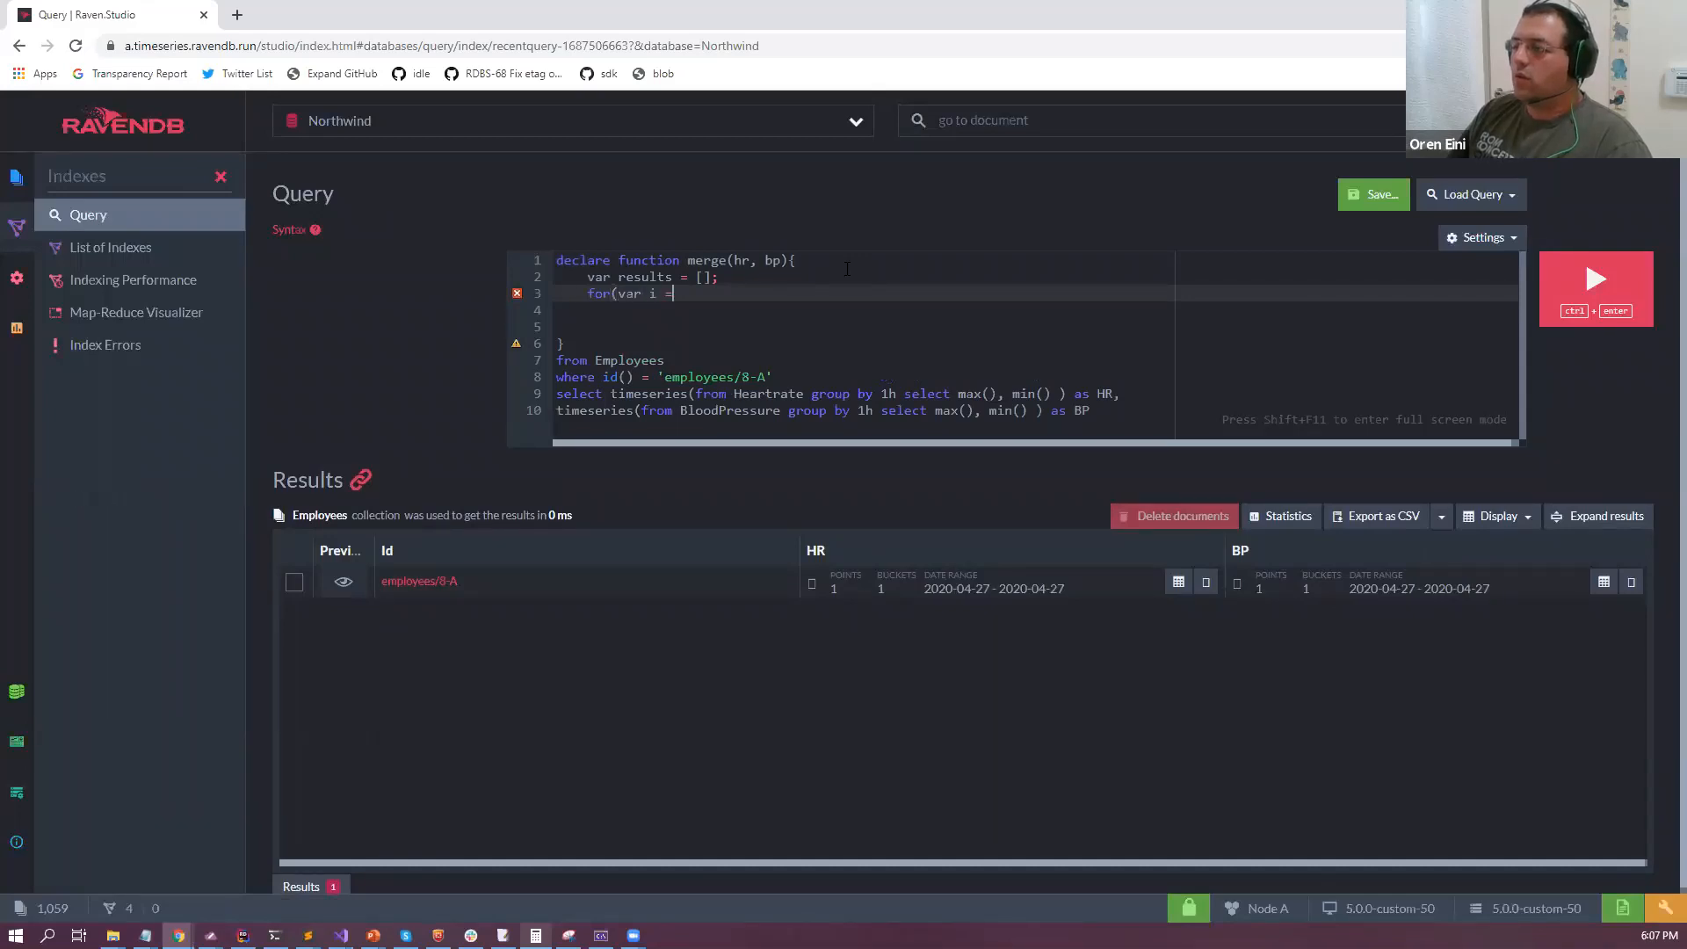
type(" 0 ;i<h")
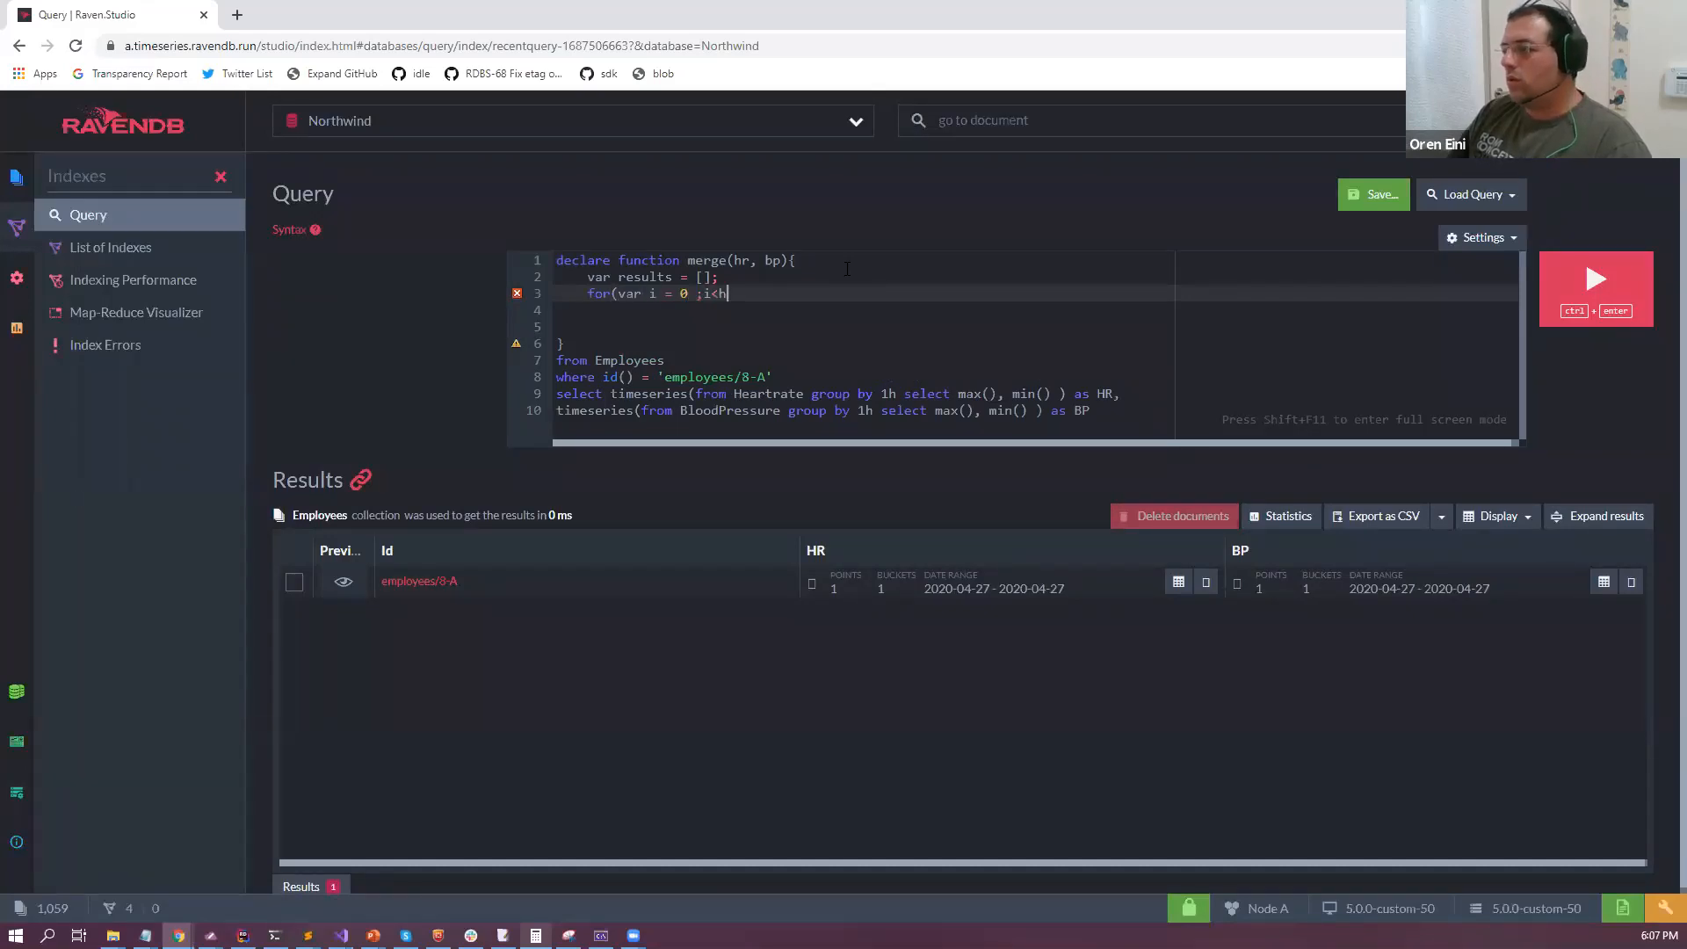
type("r.Results.length")
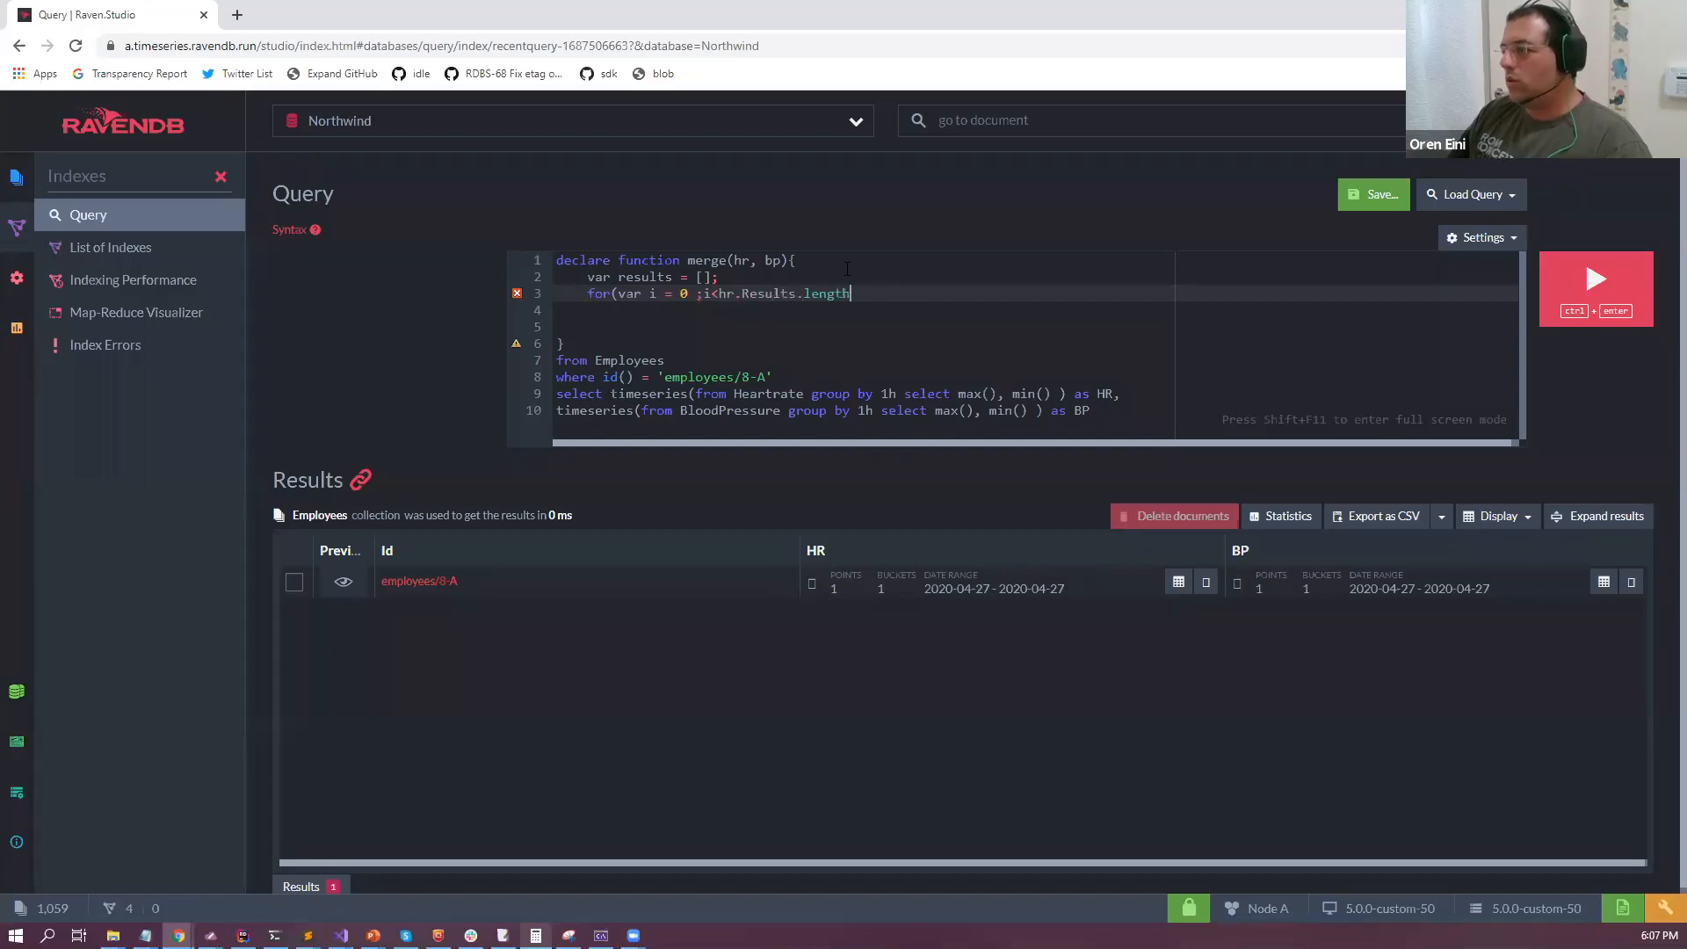
type("; i++)")
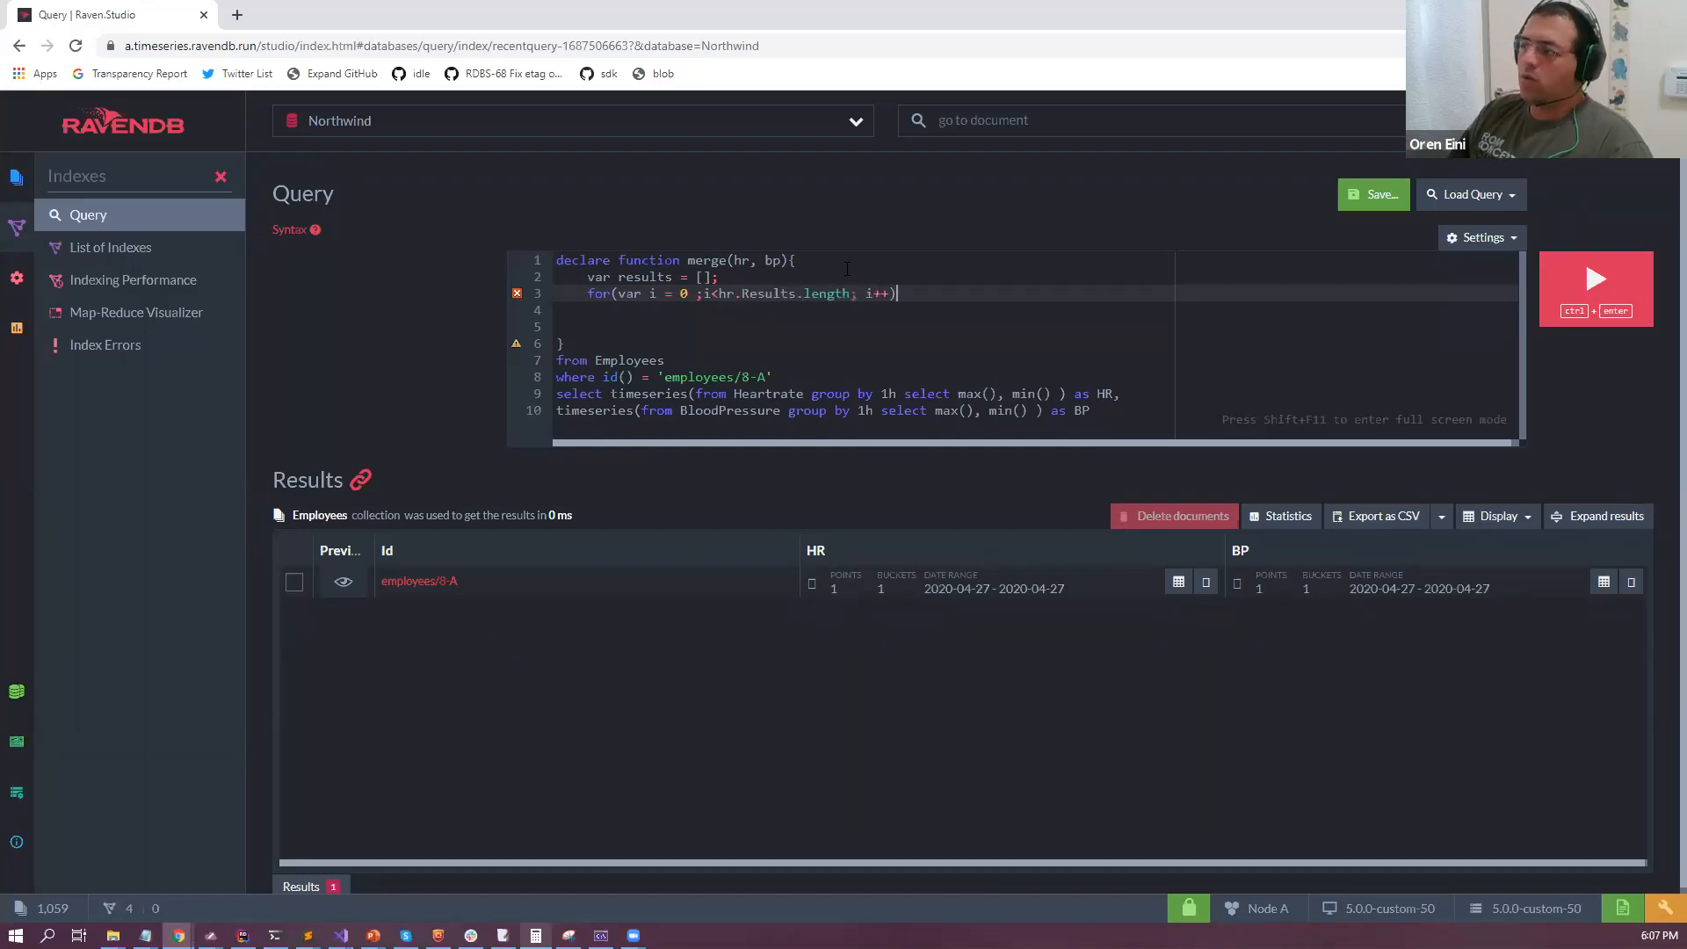
type("{")
key("Return")
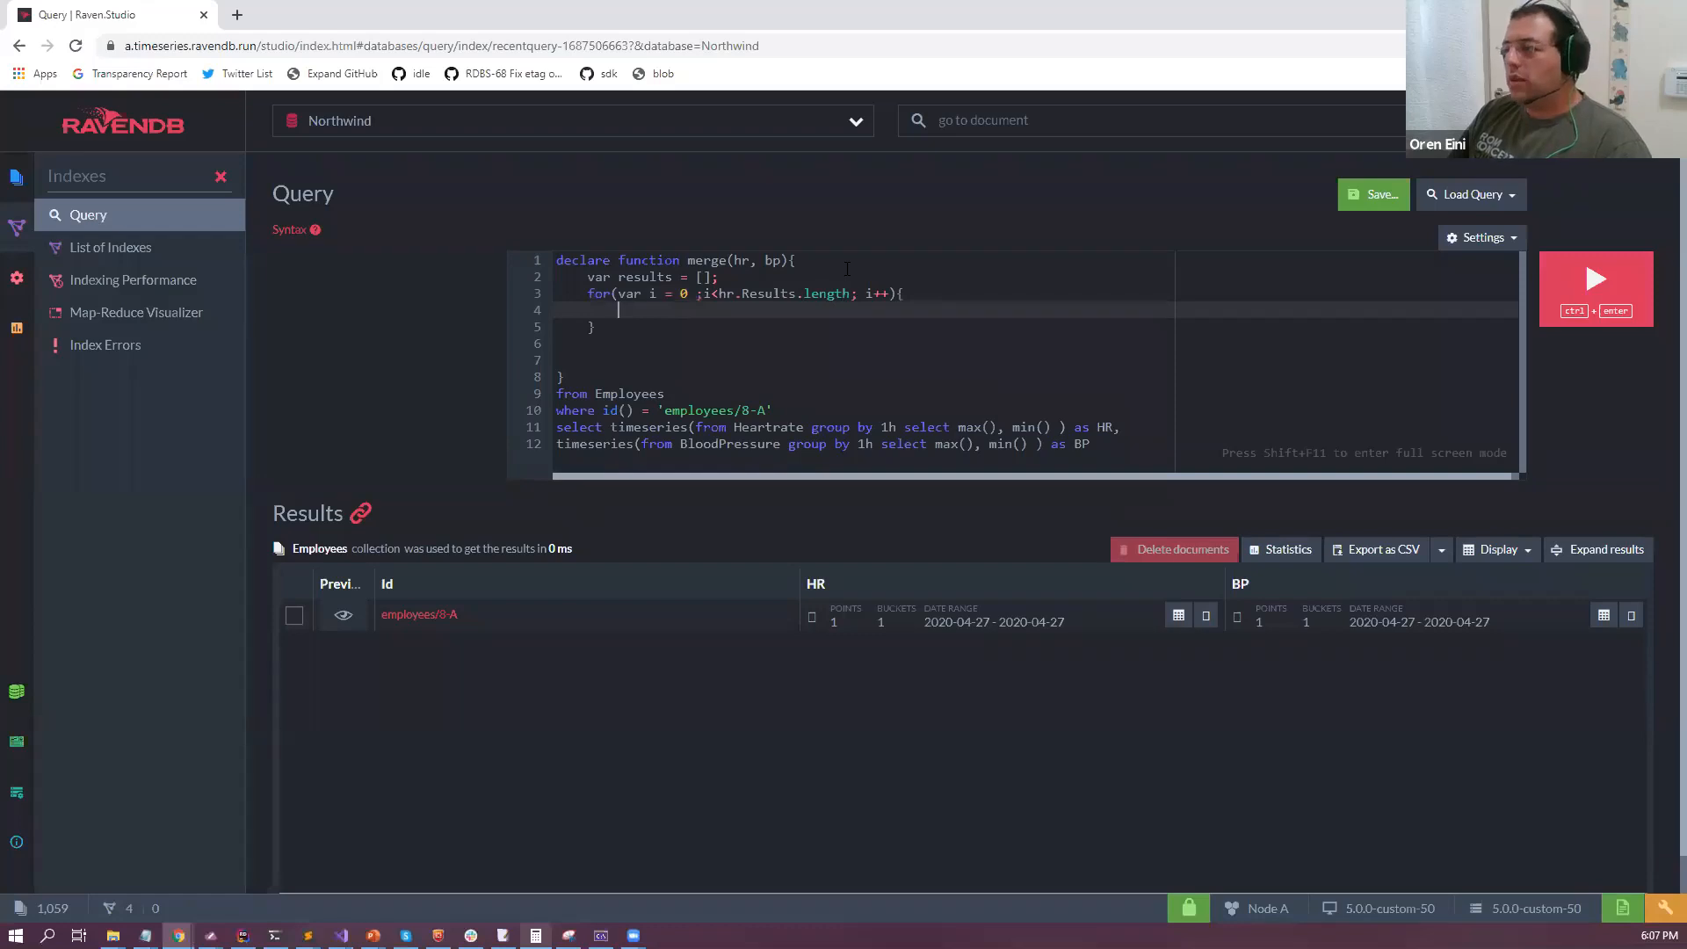
Write hr.Results[i].From inside the loop, copying the From field name from the employees/8-A result preview.
type("hr")
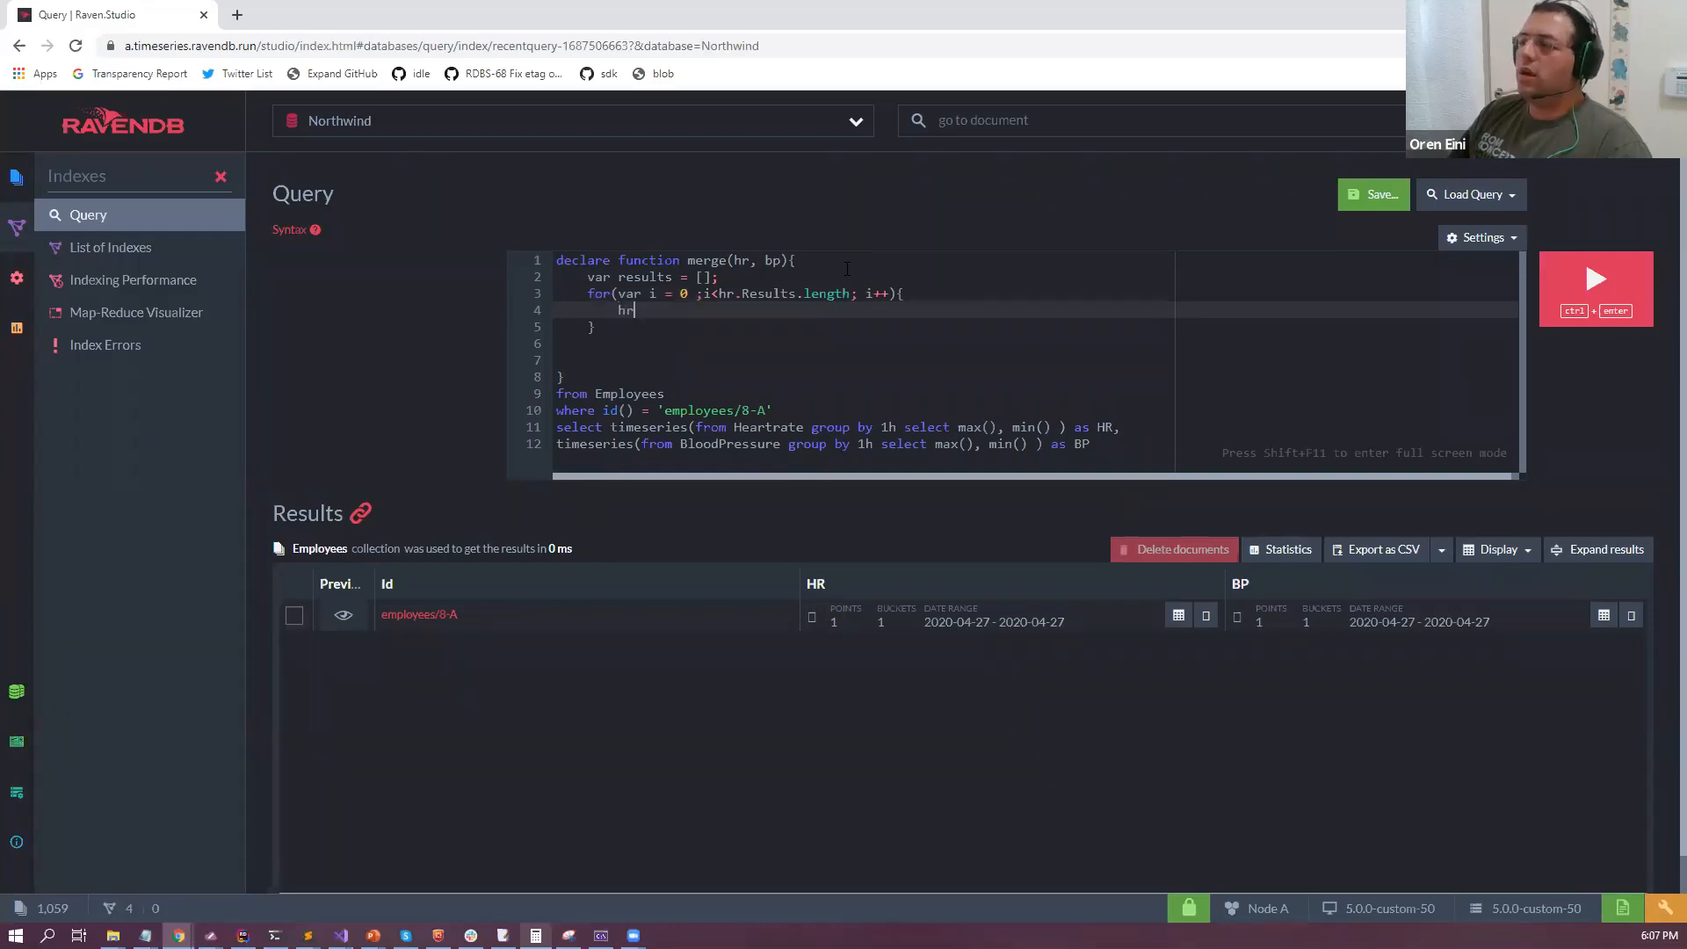
type(".Resu")
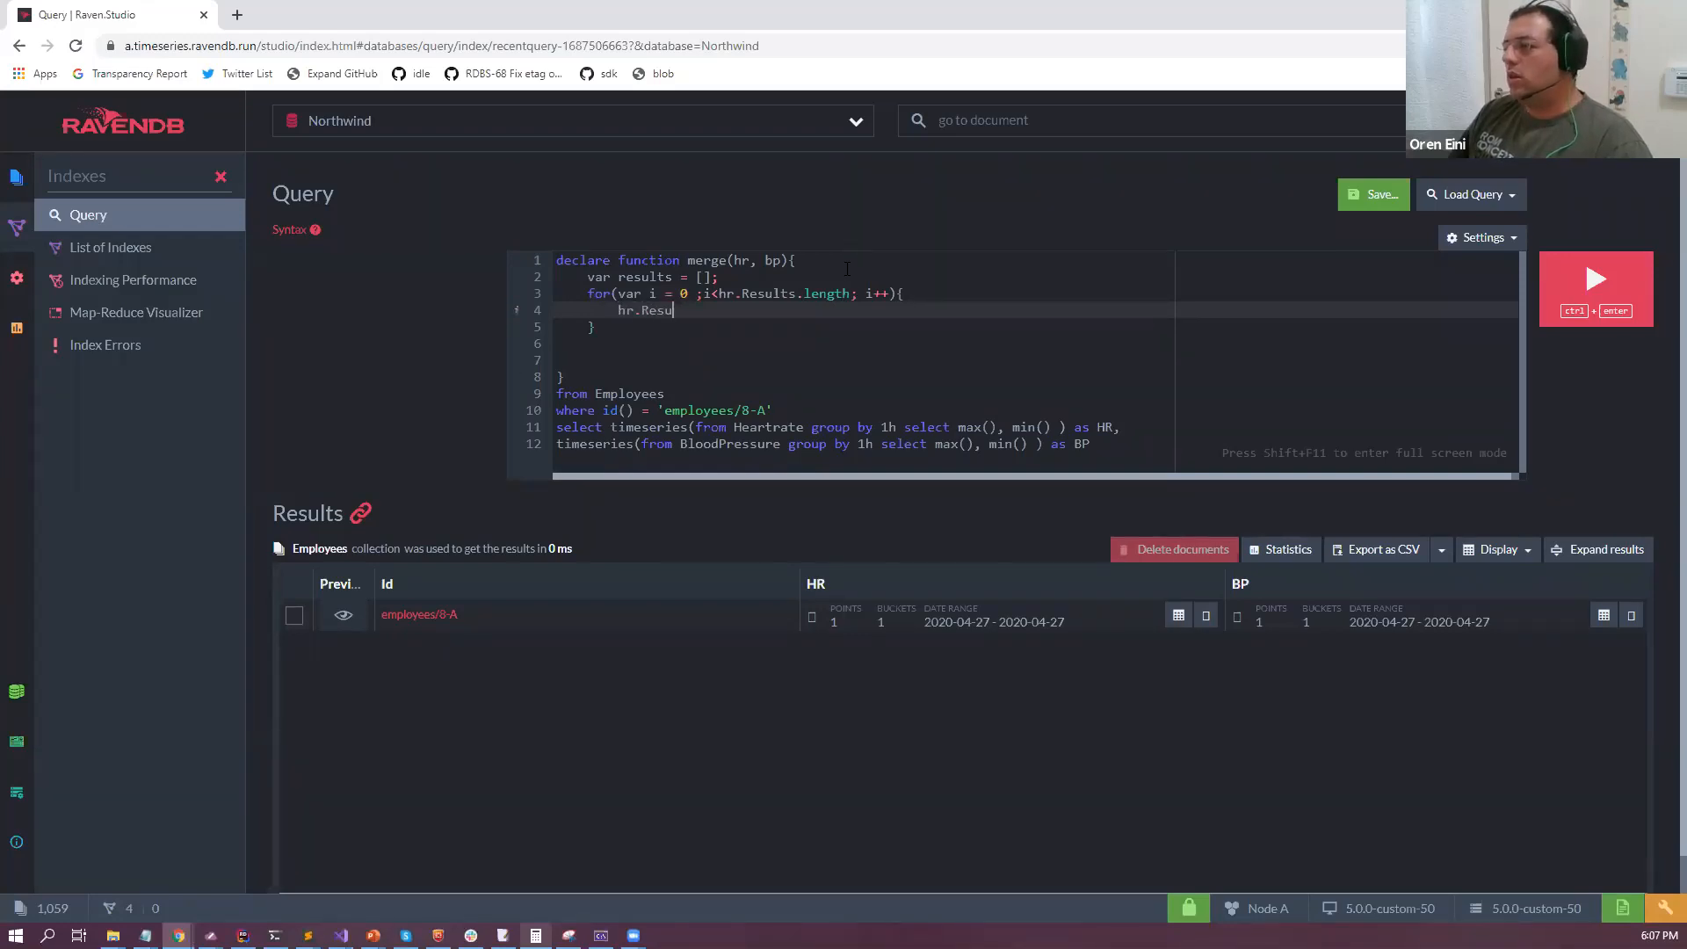
type("lts[i].")
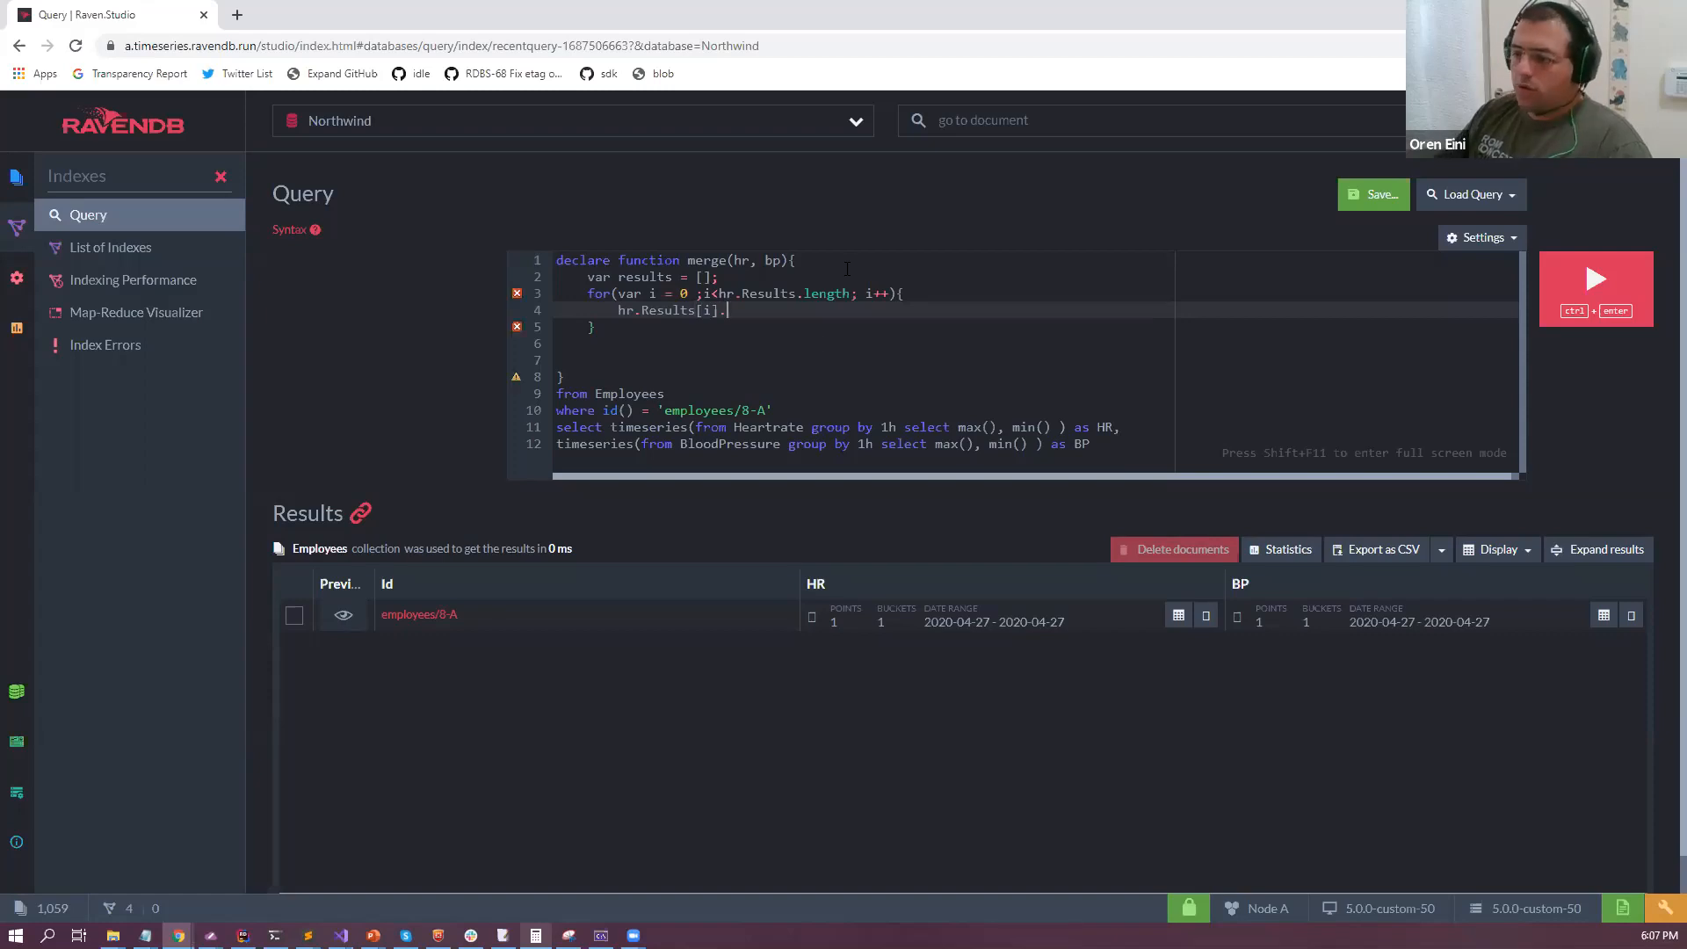
left_click(342, 614)
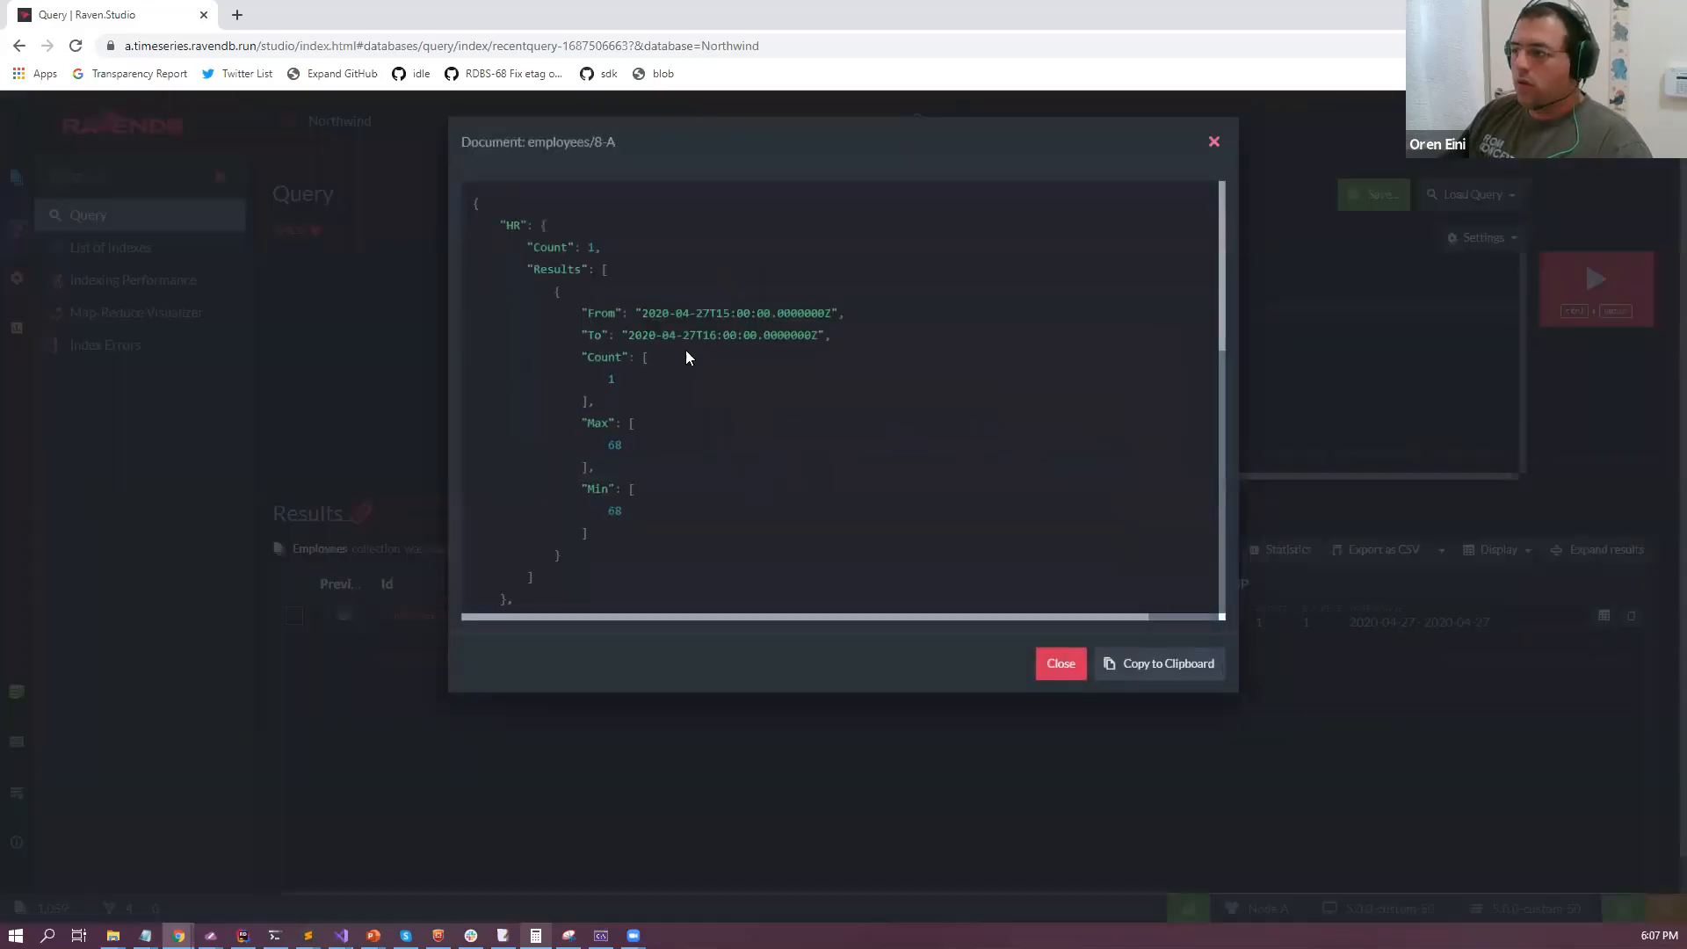
double_click(590, 314)
key("ctrl+c")
key("Escape")
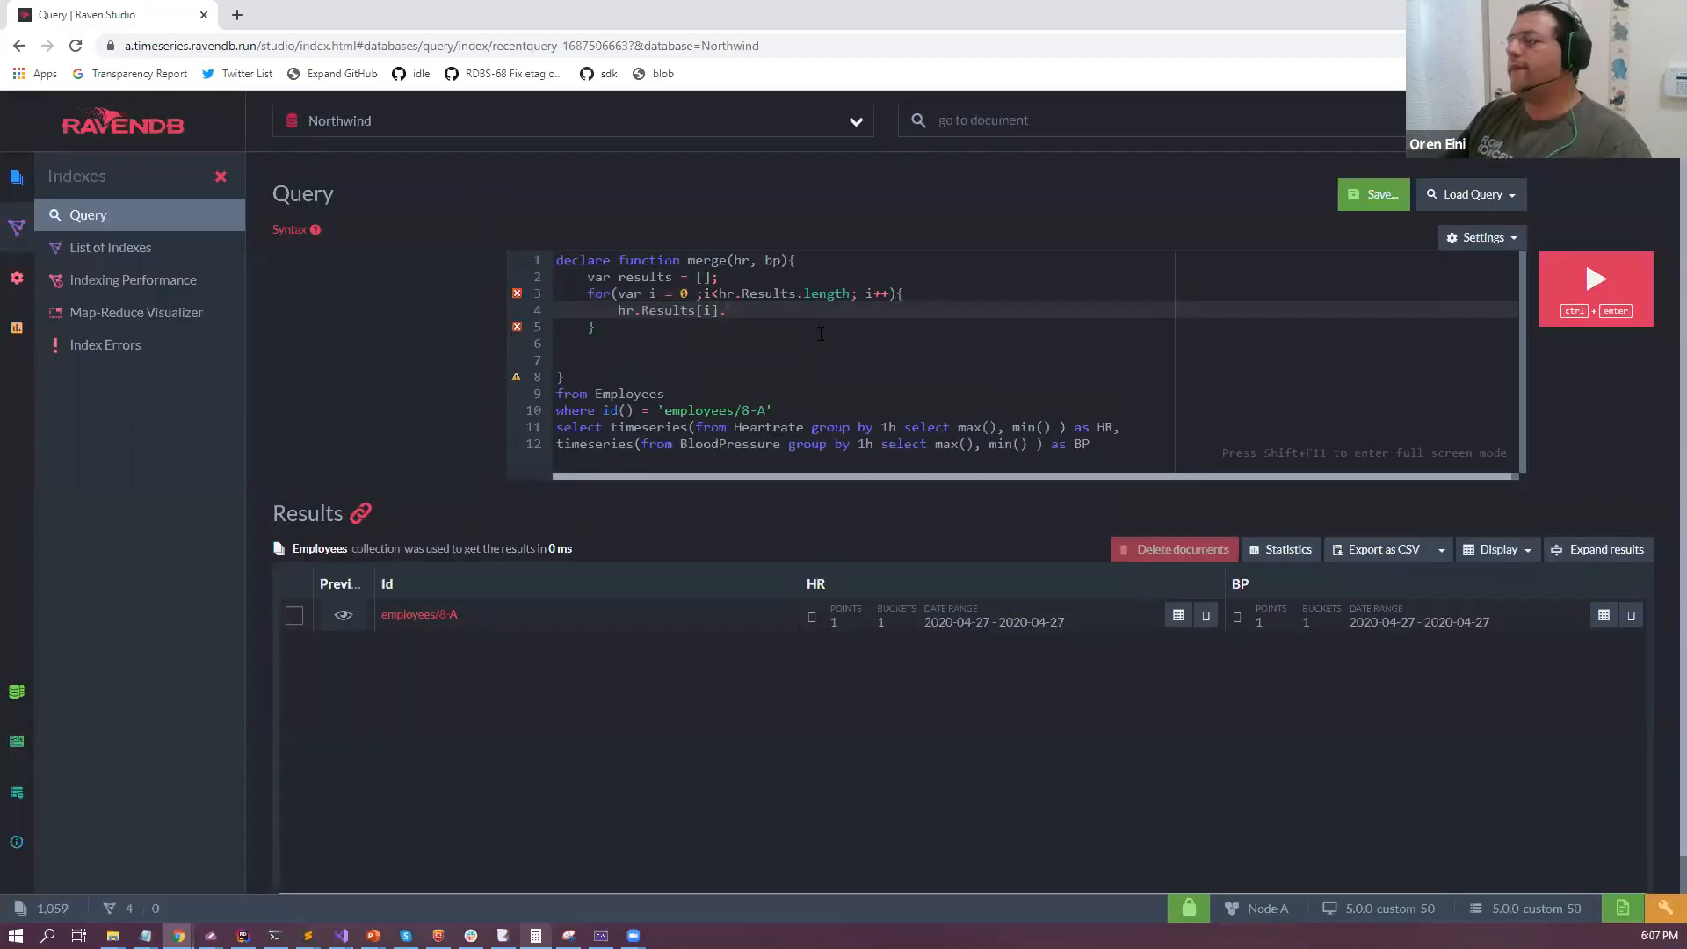
key("ctrl+v")
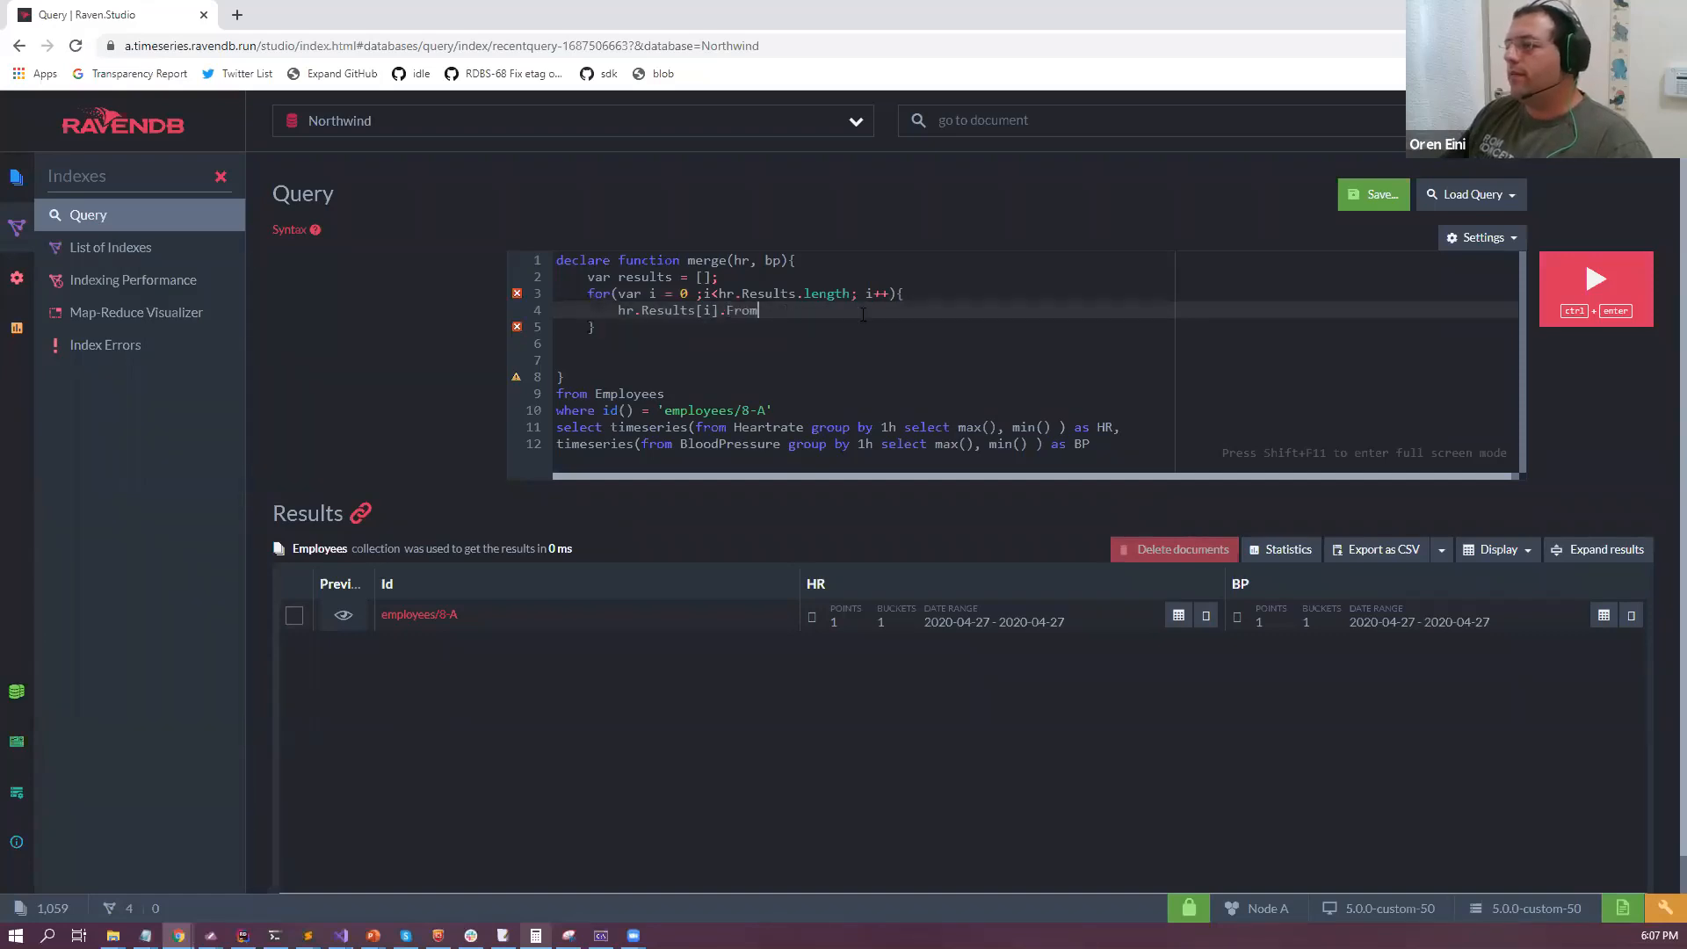
Turn the loop expression into the declaration var from = hr.Results[i].From;.
key("shift+Home")
key("ctrl+c")
key("BackSpace")
type("var ")
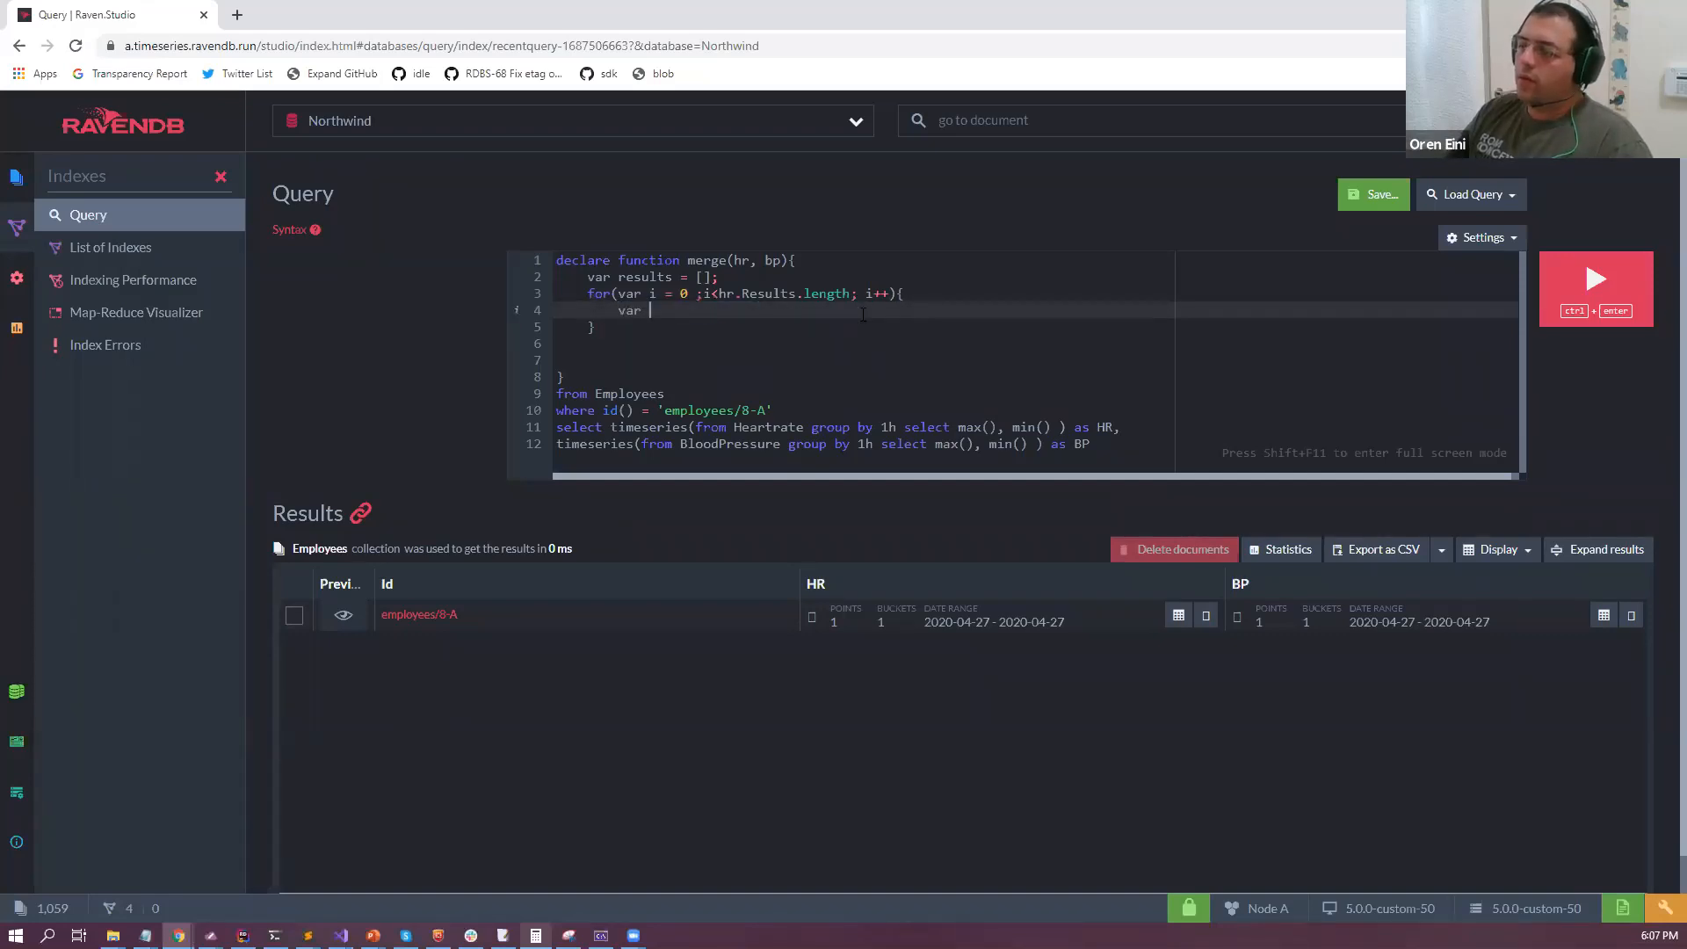
type("from =")
key("ctrl+v")
type(";")
key("Return")
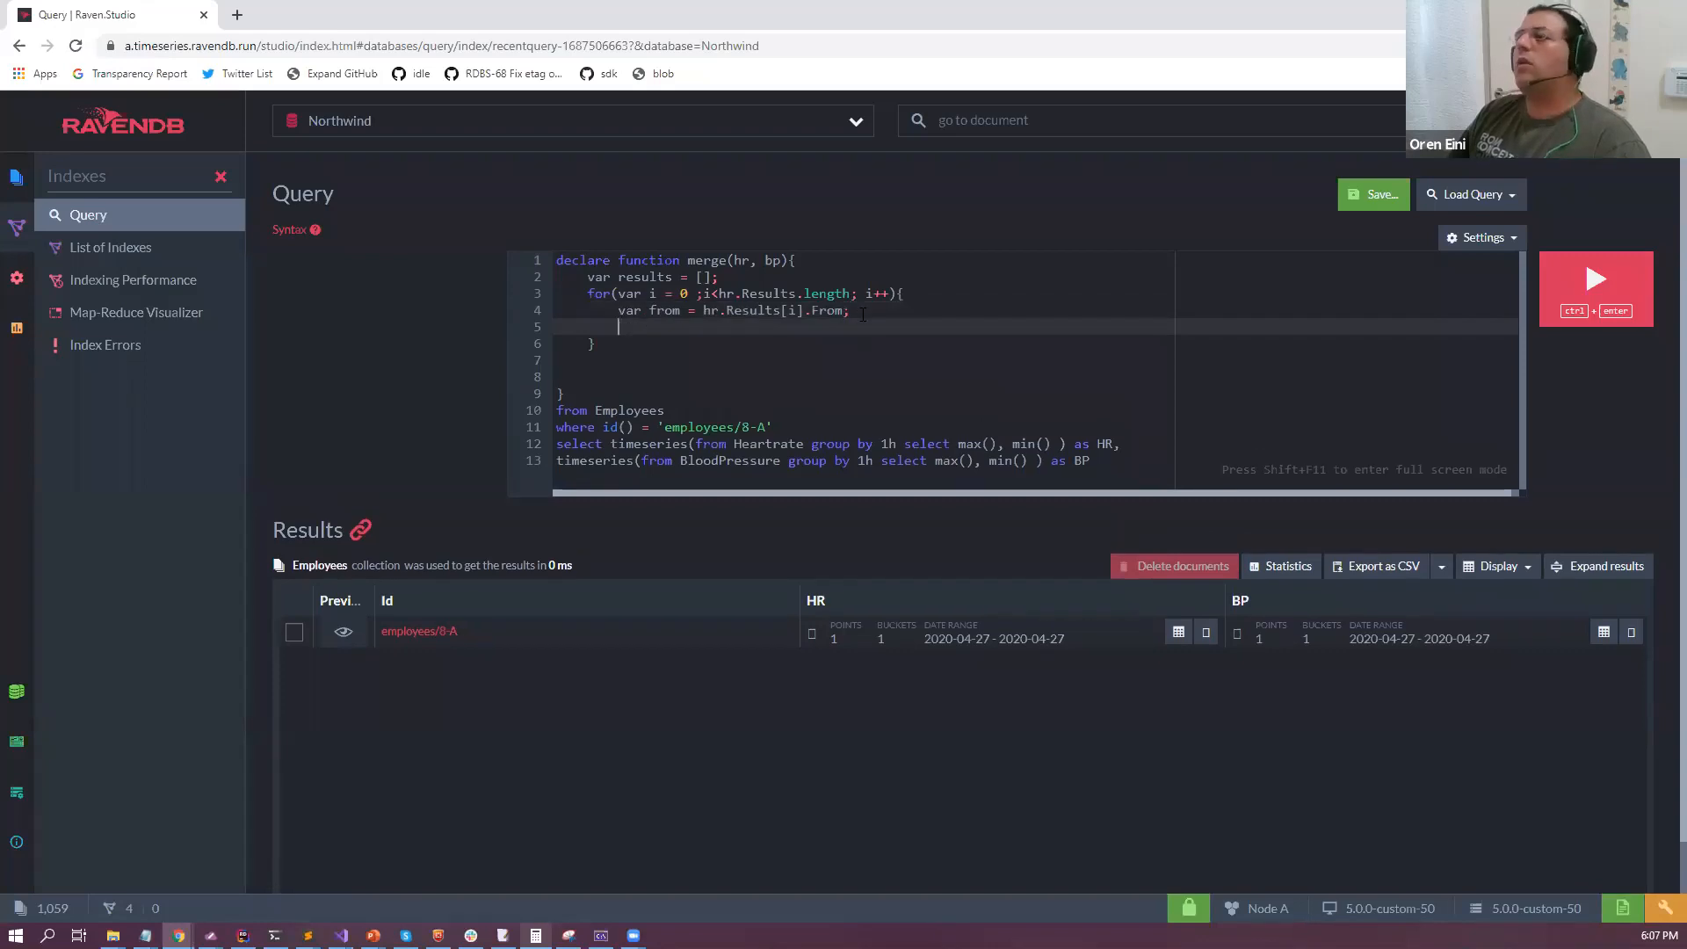
Add a lookup statement bp.find(x=>x.From == from); below the from declaration.
type("bp.find(")
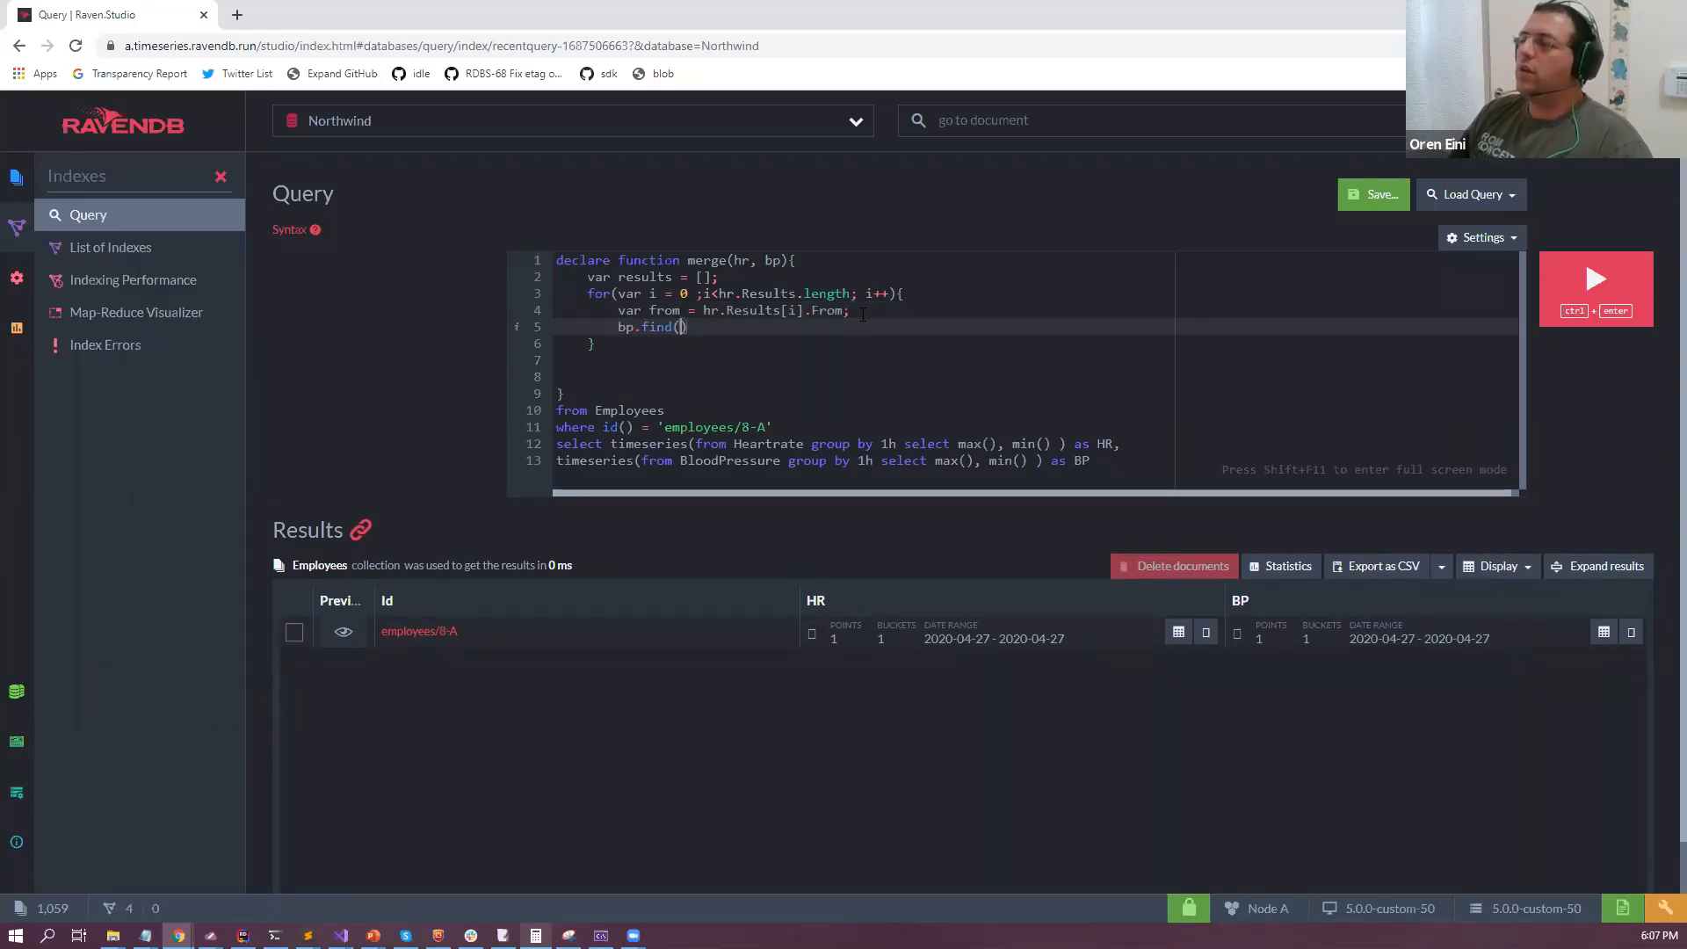
type("x=>x.Fro")
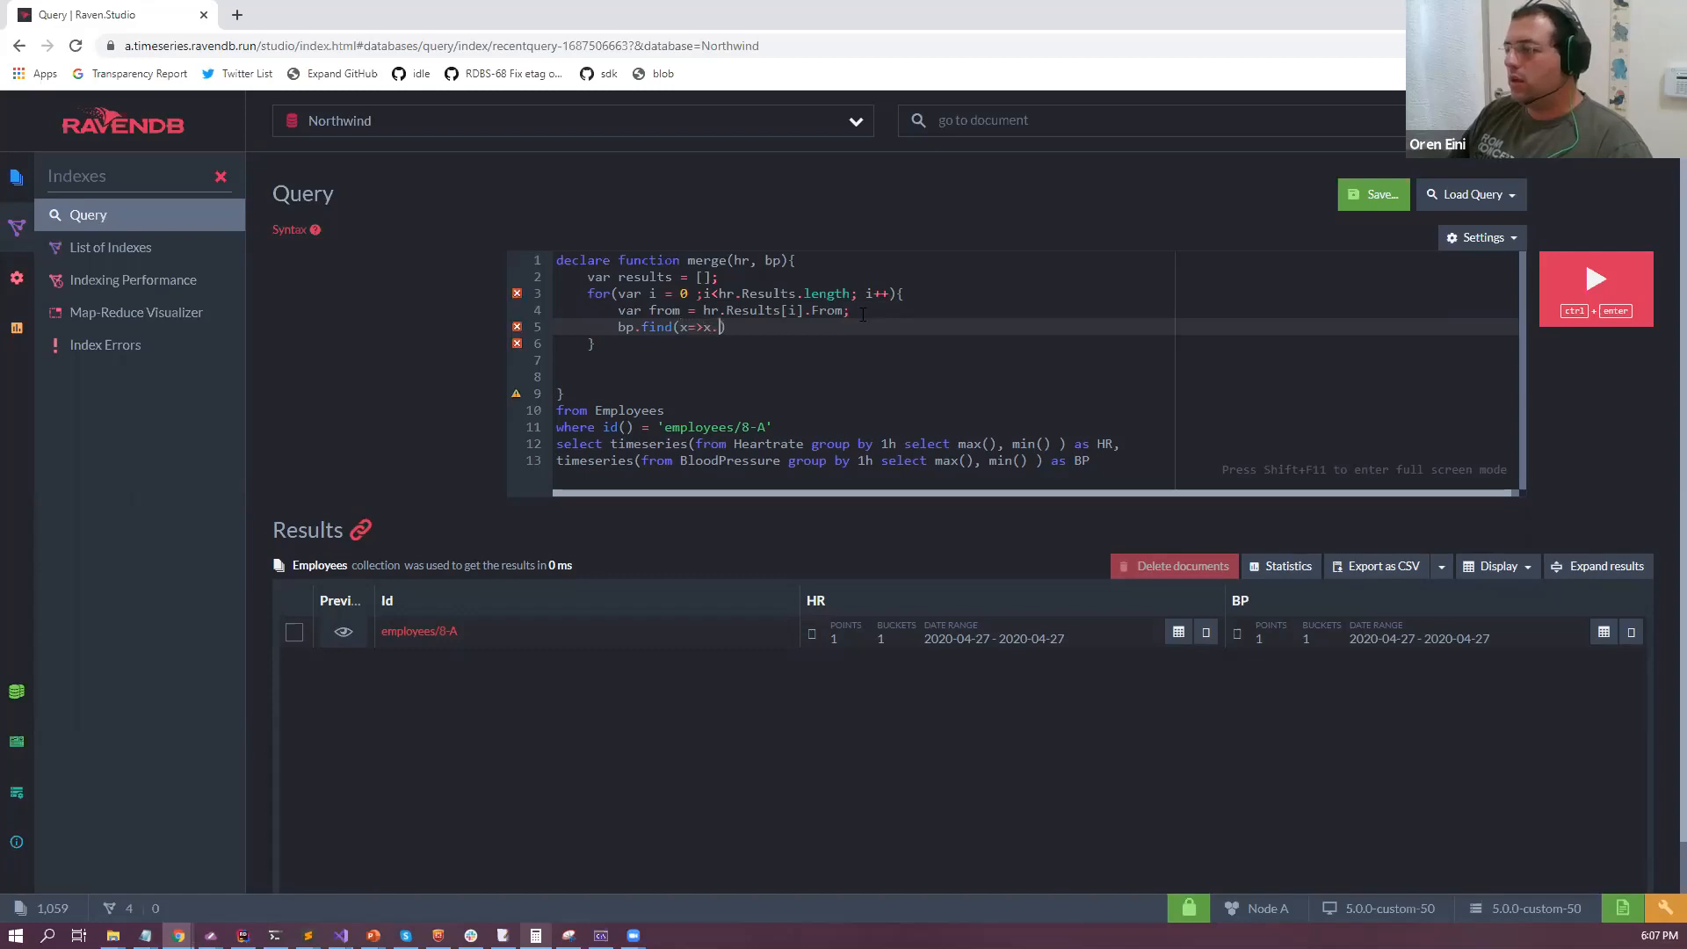
type("m == from")
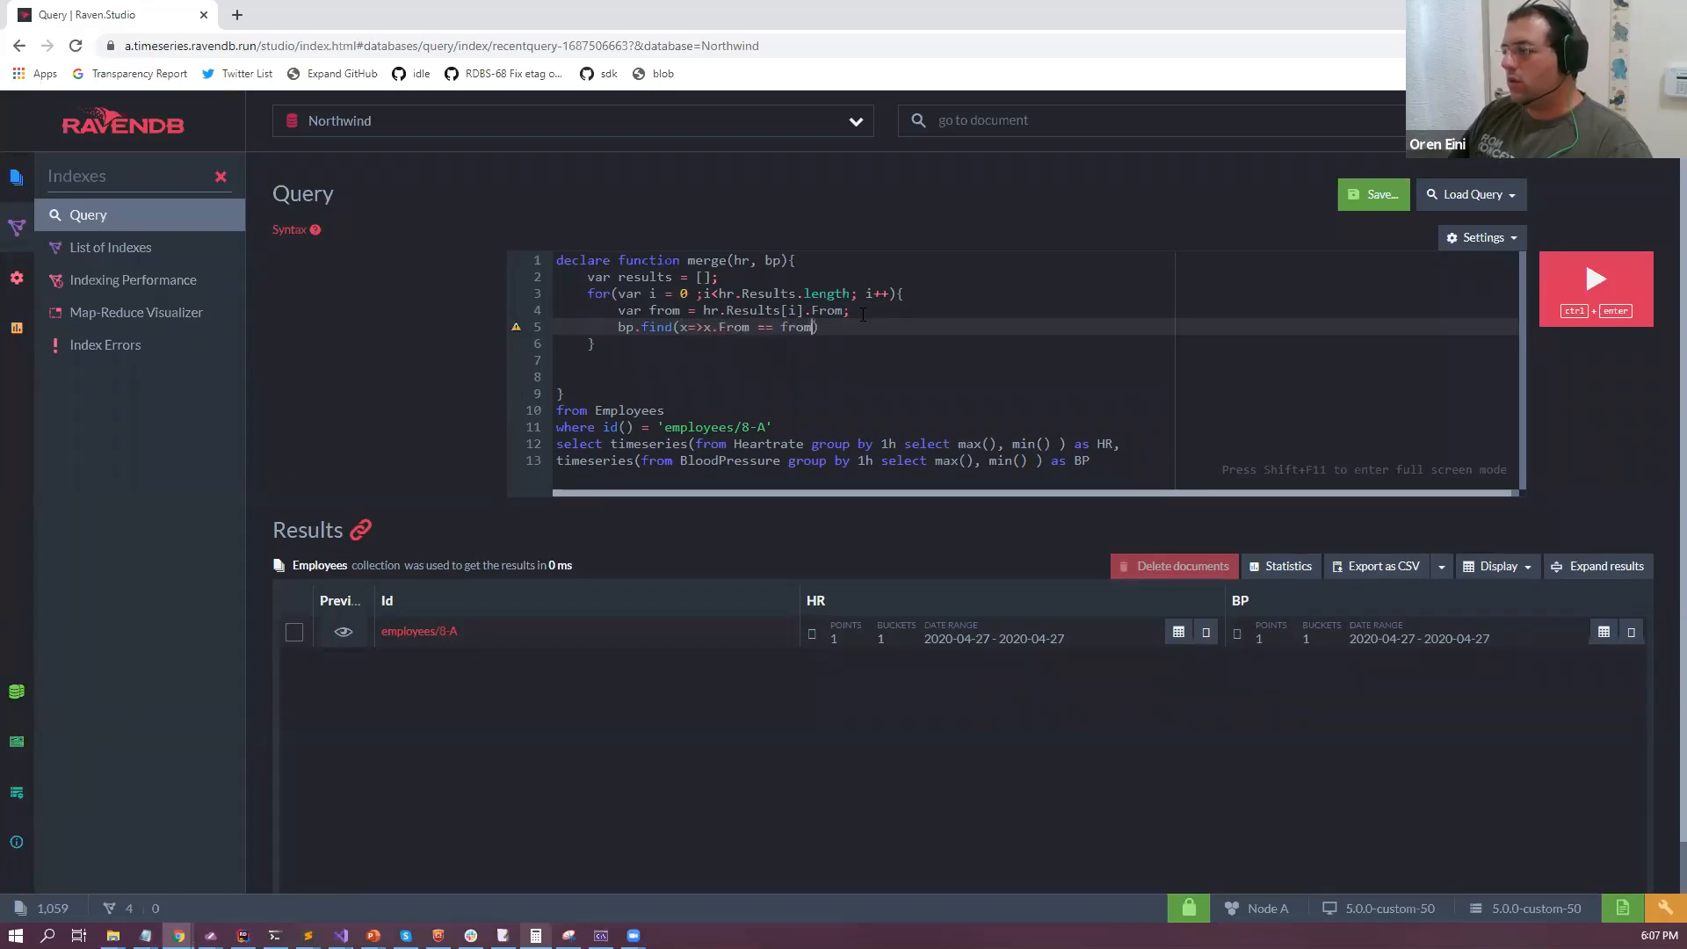
key("End")
type(";")
Assign the bp.find lookup to a new variable b.
key("Home")
type("var b")
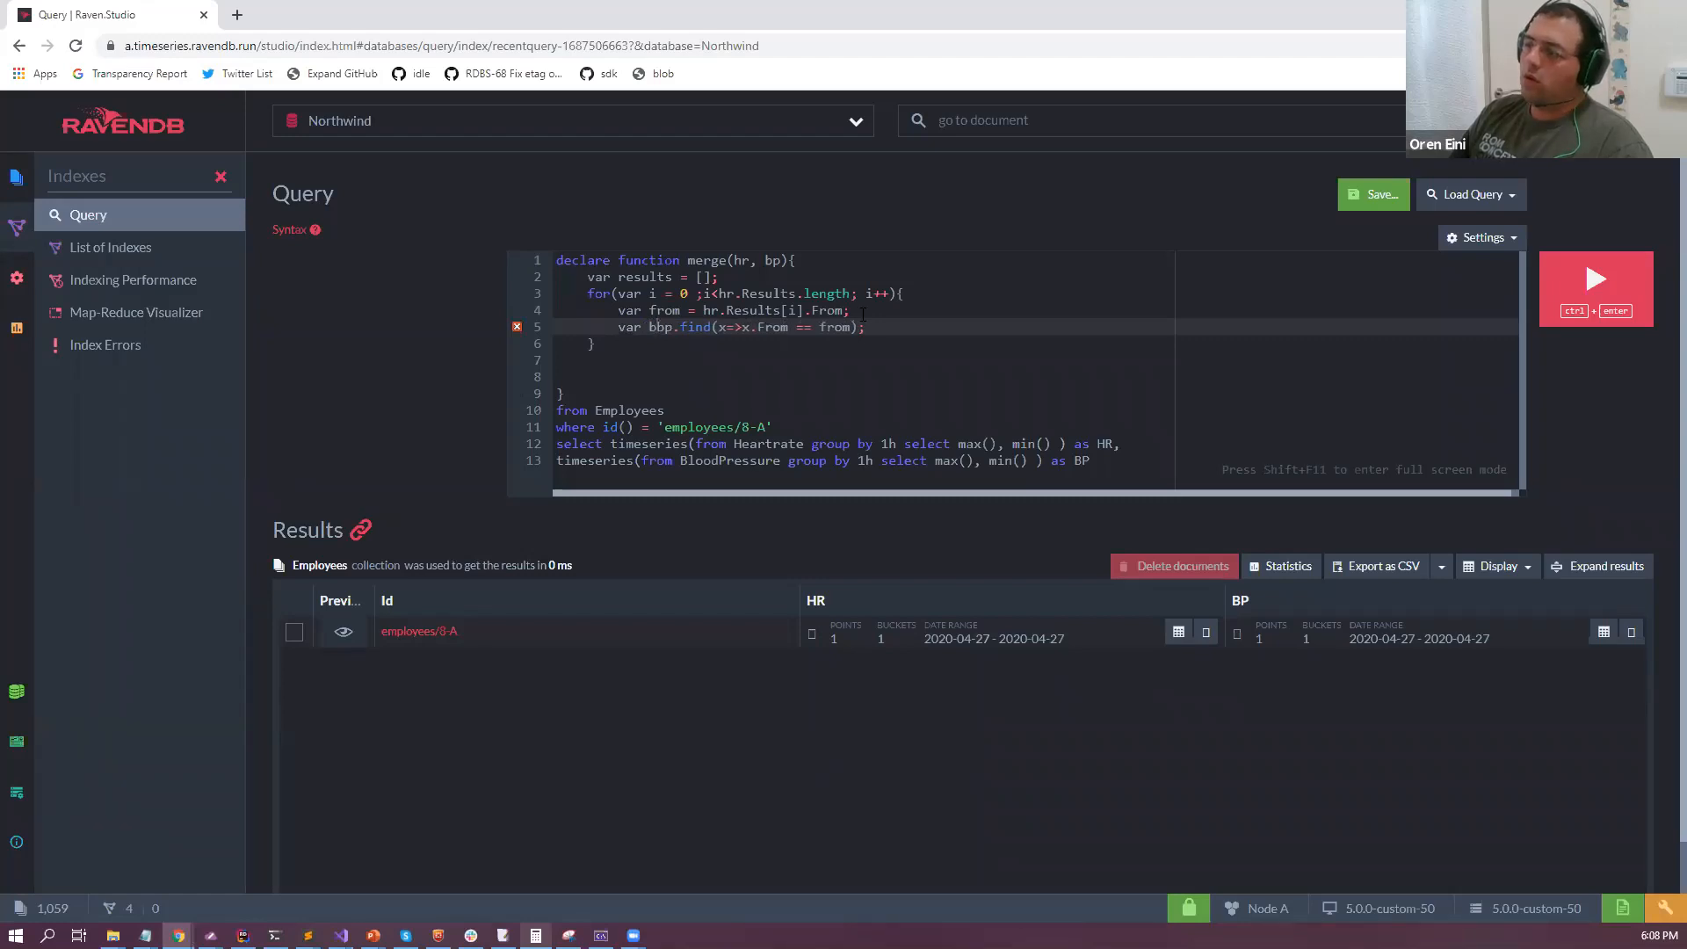
type("a")
key("BackSpace")
key("BackSpace")
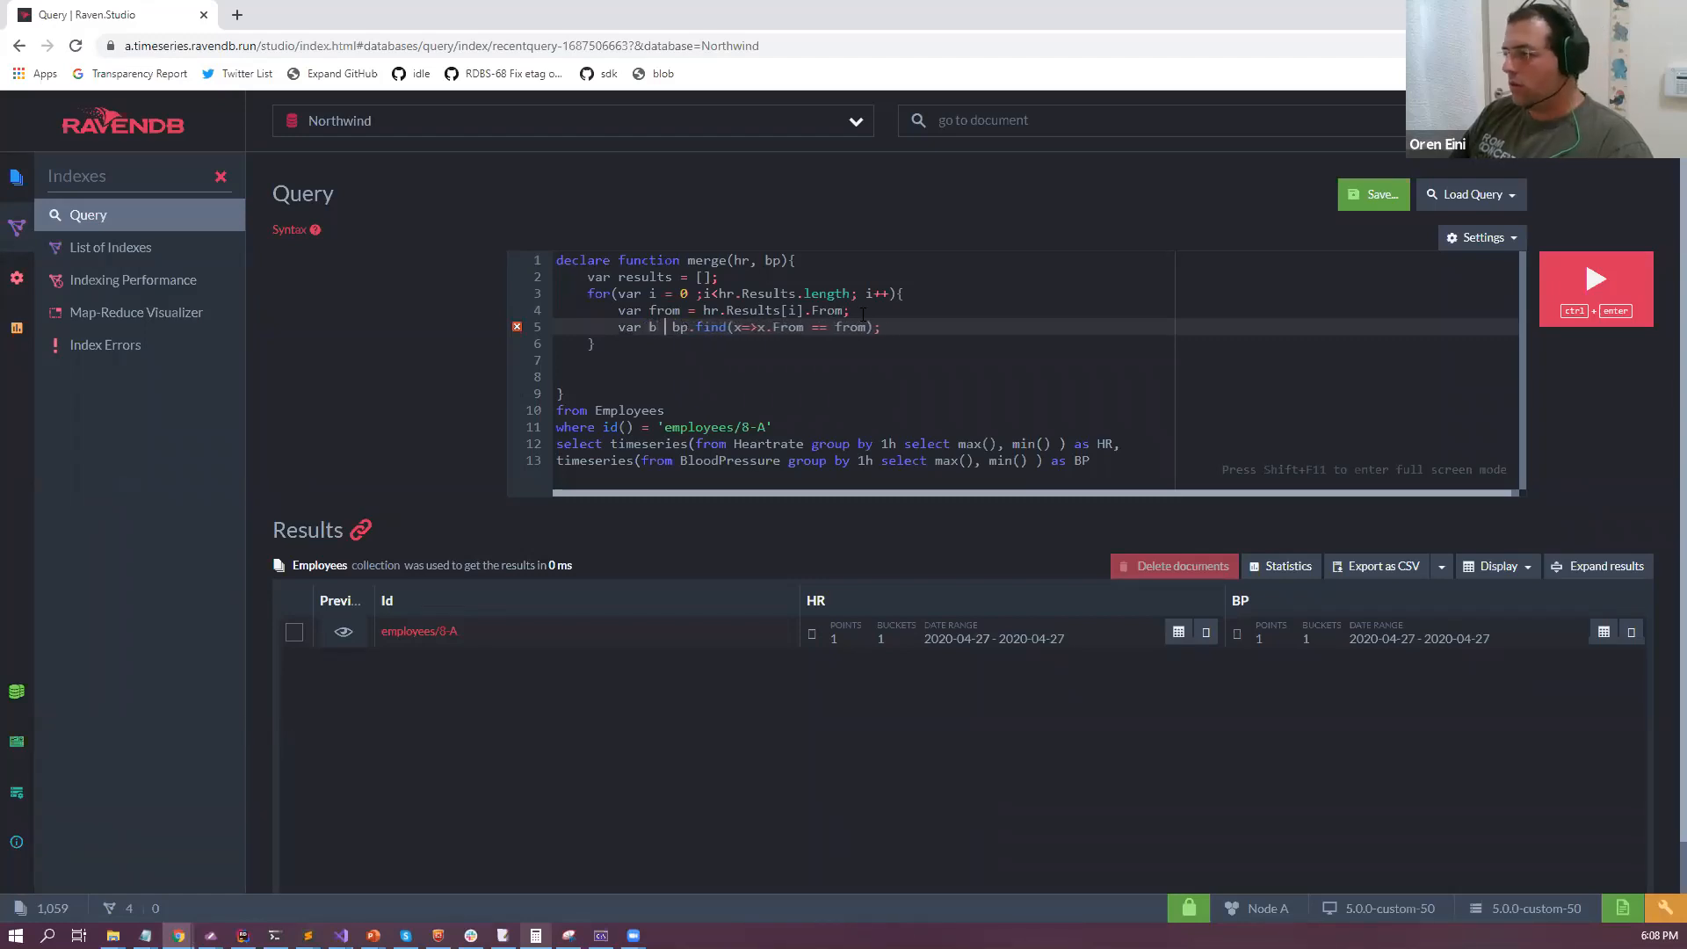
type("=")
key("End")
key("Return")
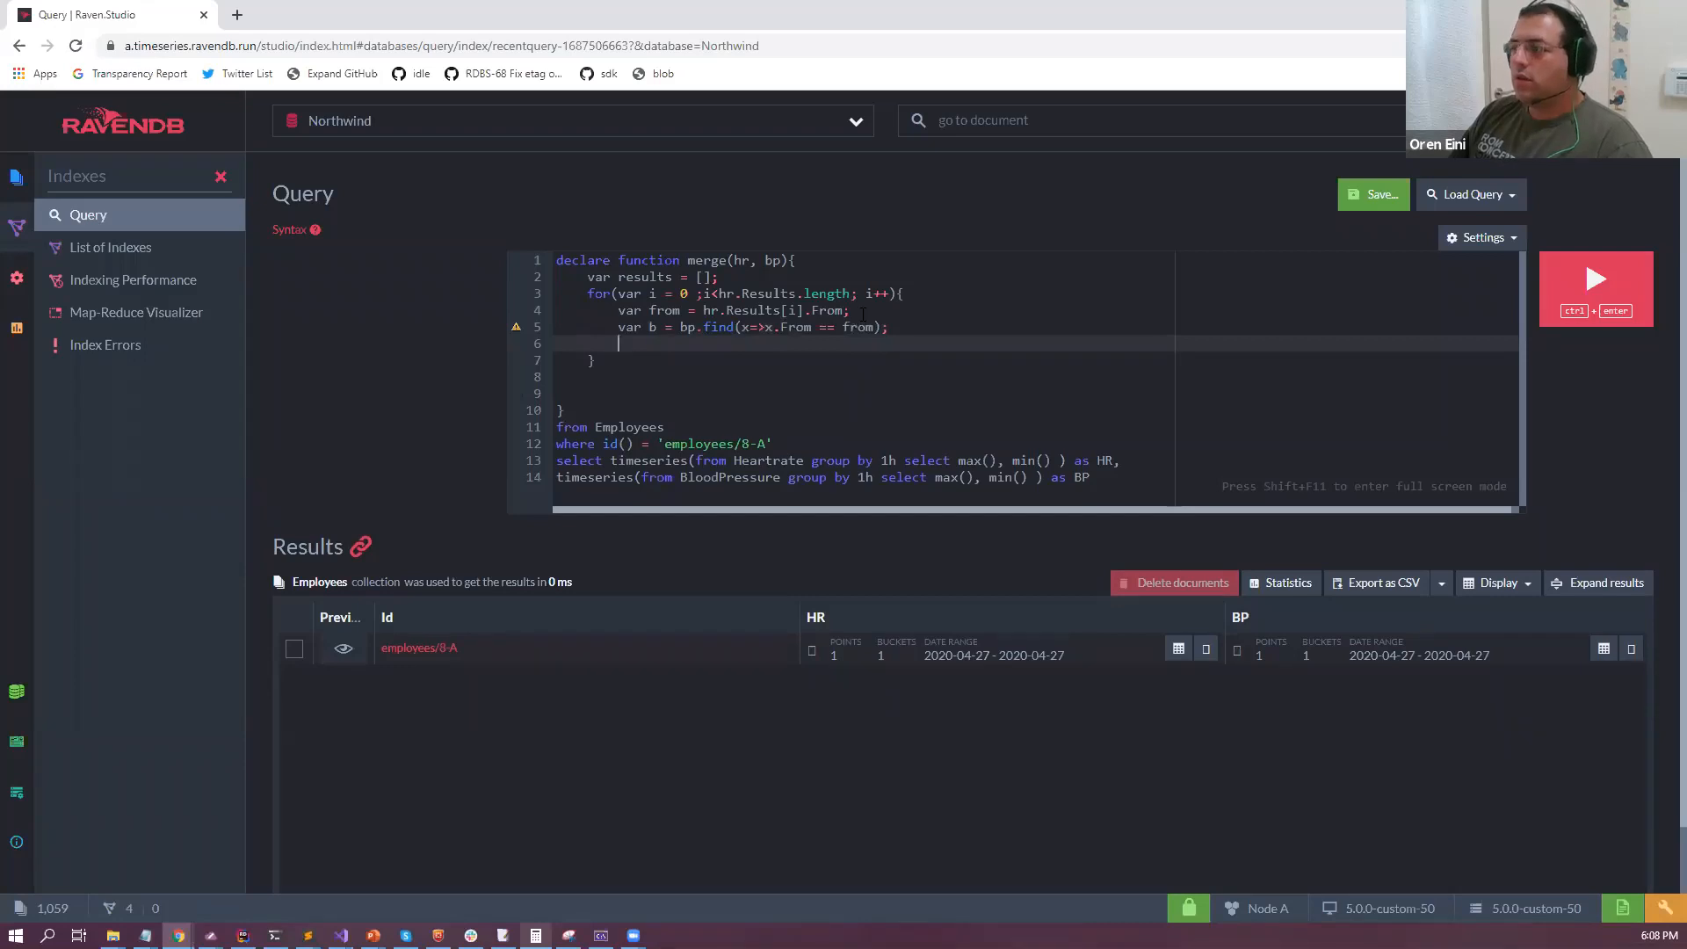
Add a results.push({ }); call after the lookup, with an empty line inside the object for its properties.
type("results.push)(")
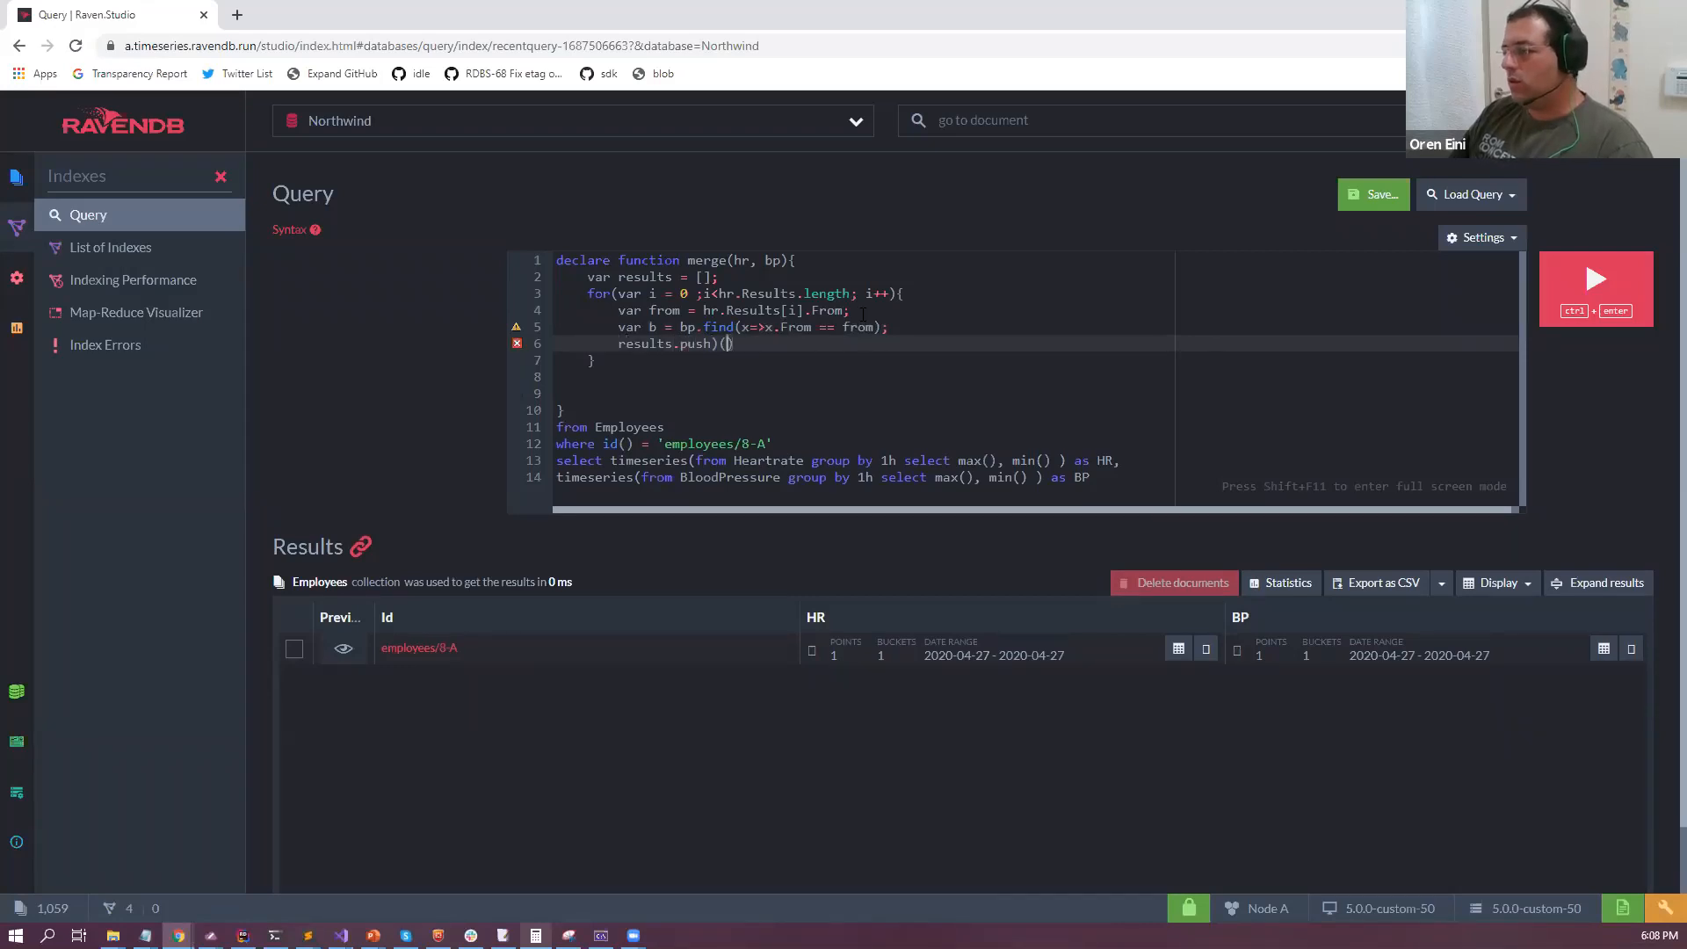
key("BackSpace")
key("BackSpace")
type("({")
key("Return")
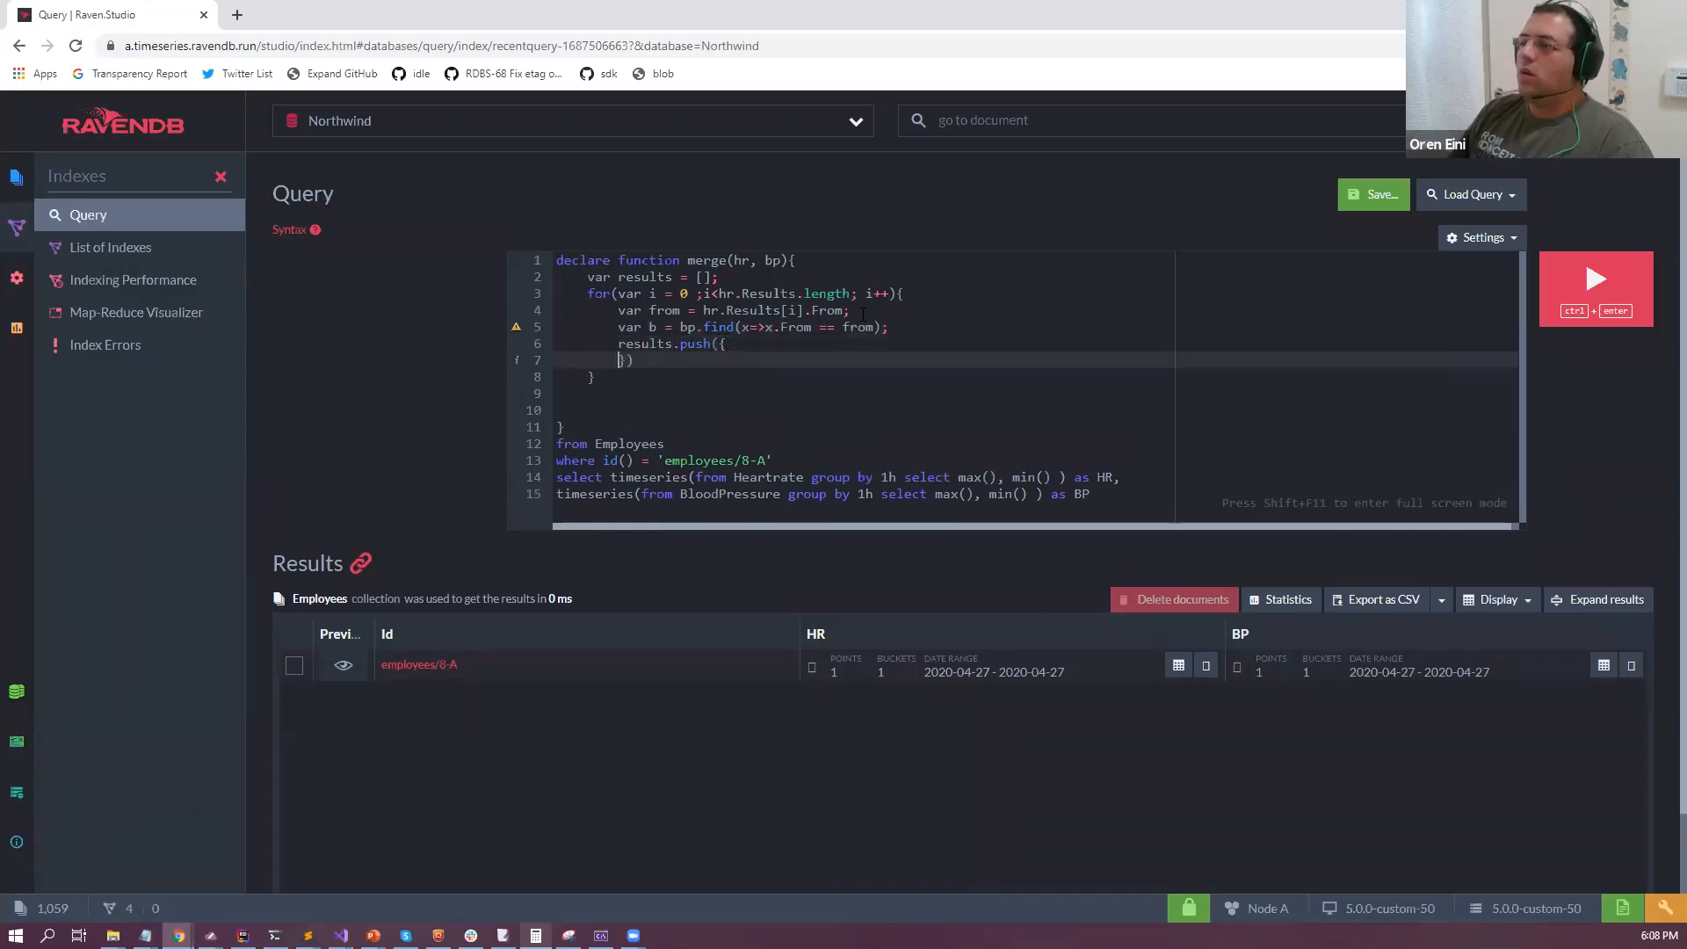
type(";")
key("Up")
key("End")
key("Return")
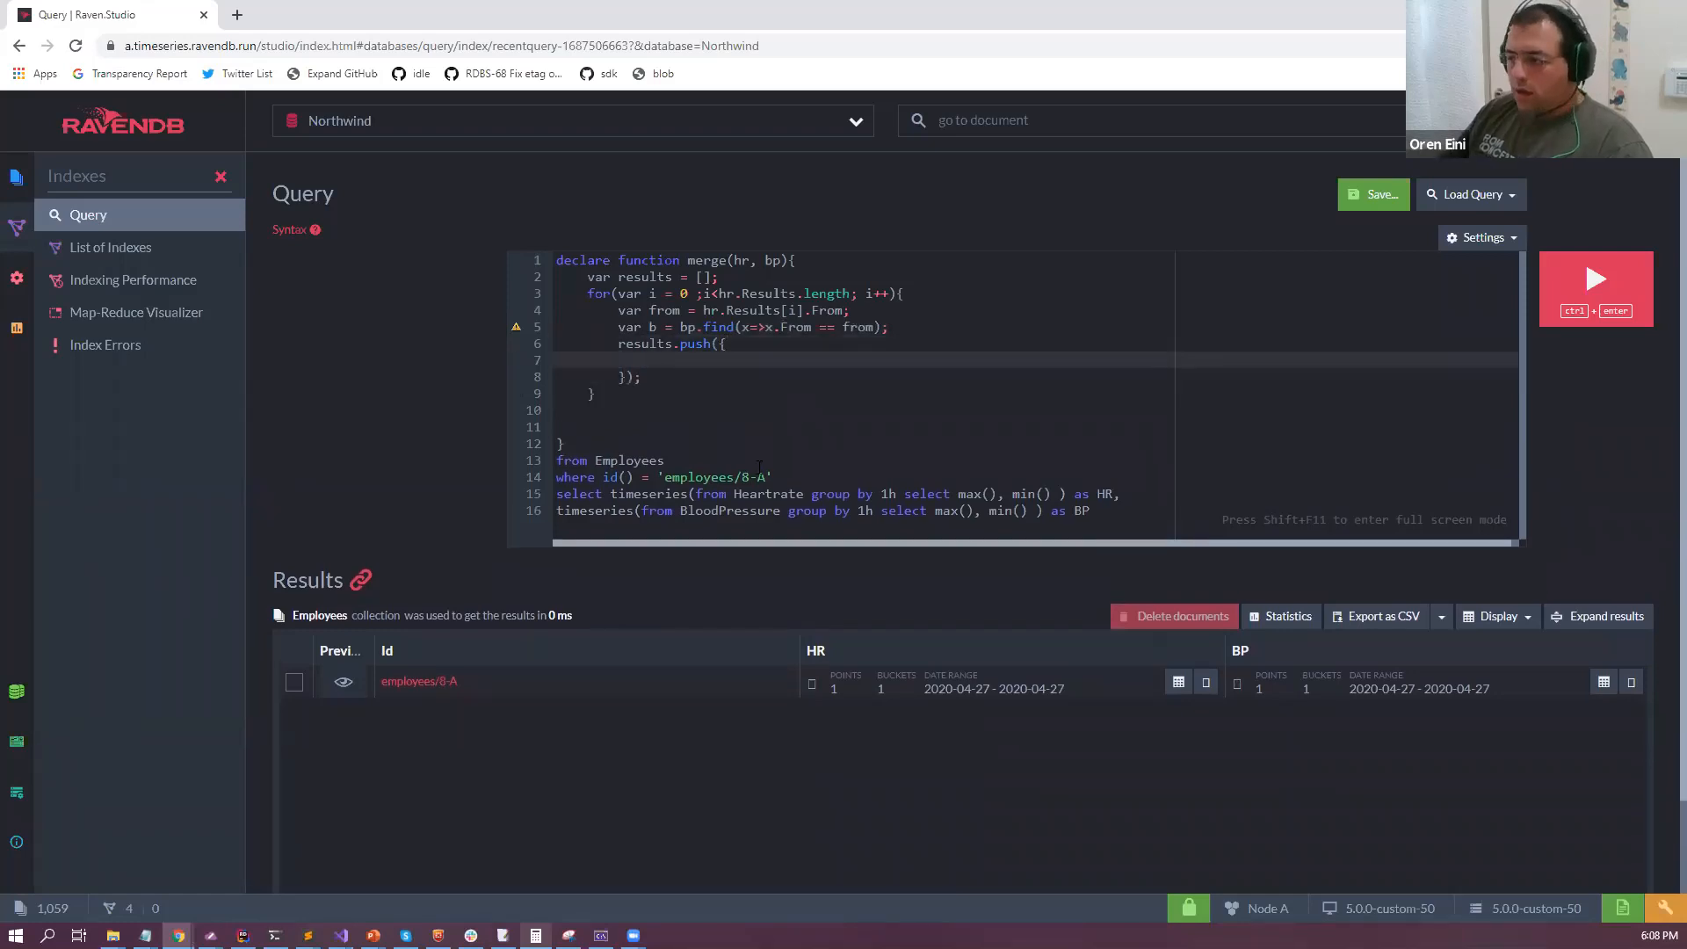
Check the Max field in the employees/8-A result preview and add HR: hr.Results[i].Max, to the pushed object.
left_click(343, 682)
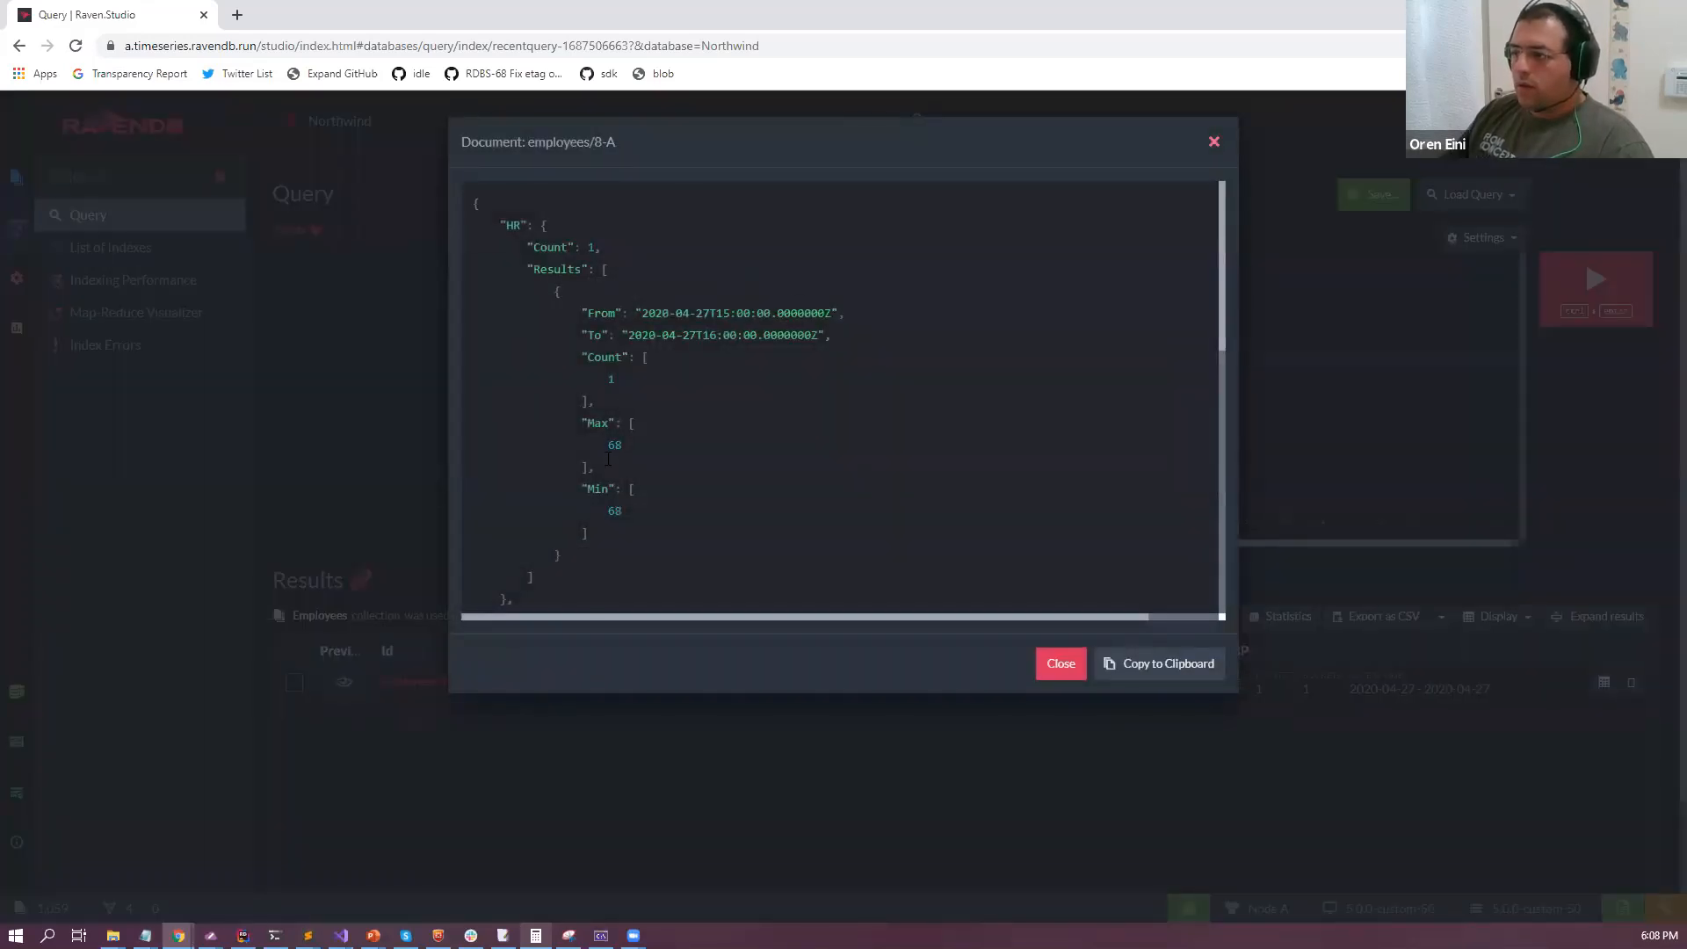
double_click(598, 423)
key("Escape")
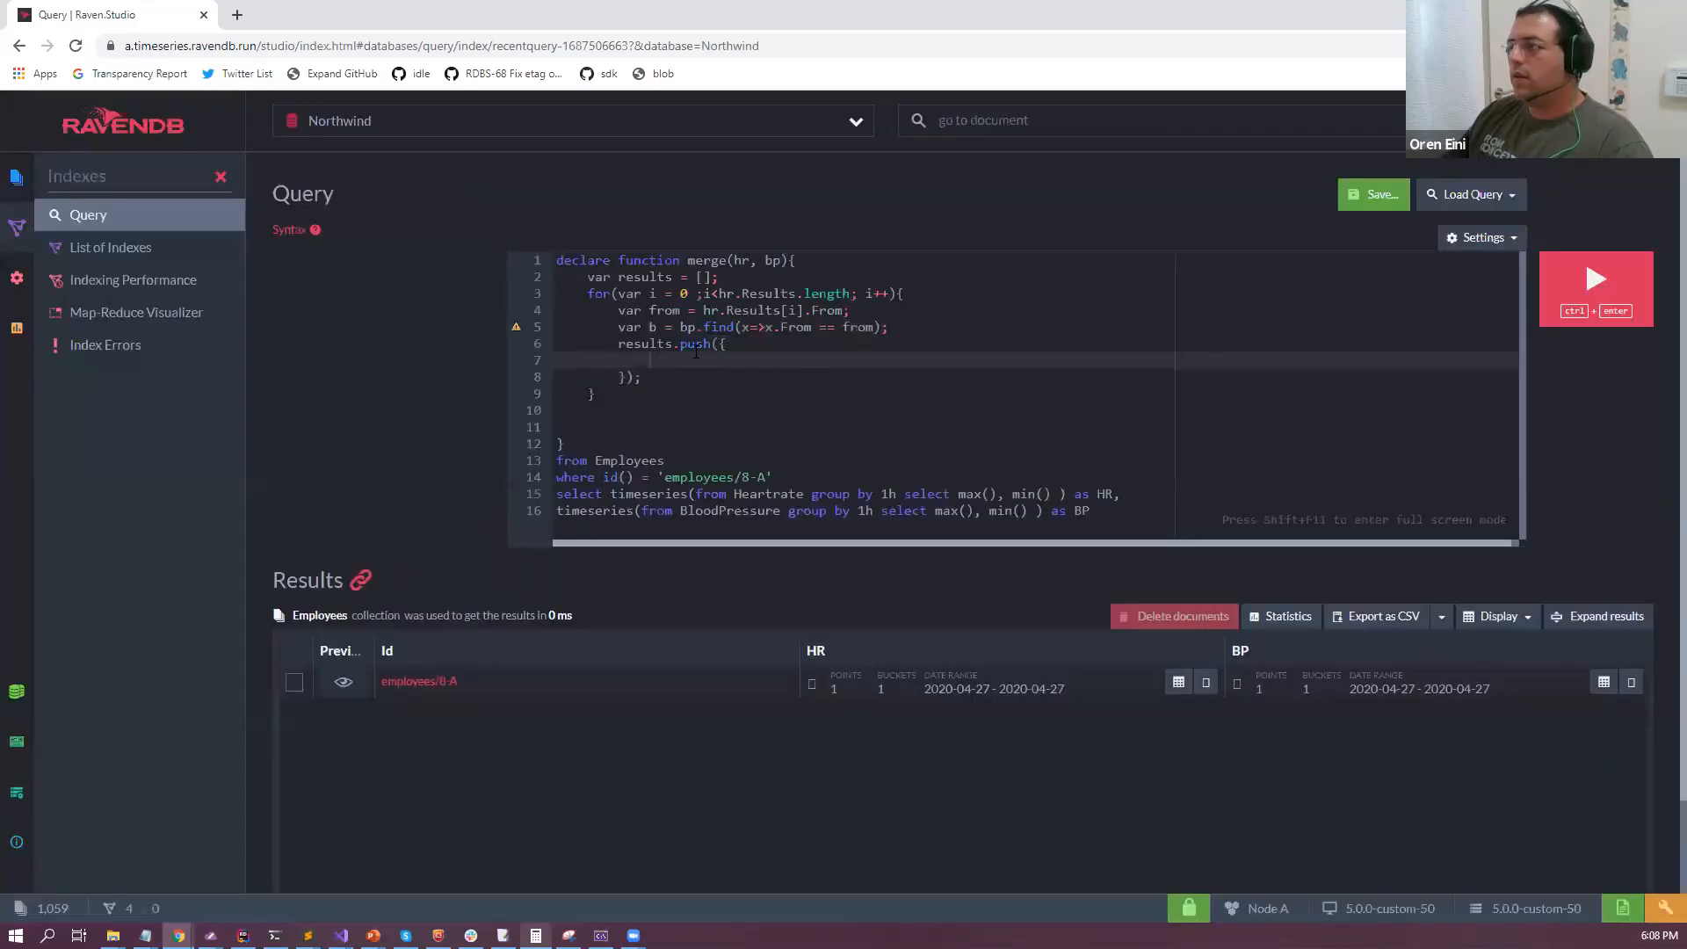
left_click(708, 376)
left_click_drag(703, 311, 803, 311)
key("ctrl+c")
left_click(761, 355)
type("HR:")
key("ctrl+v")
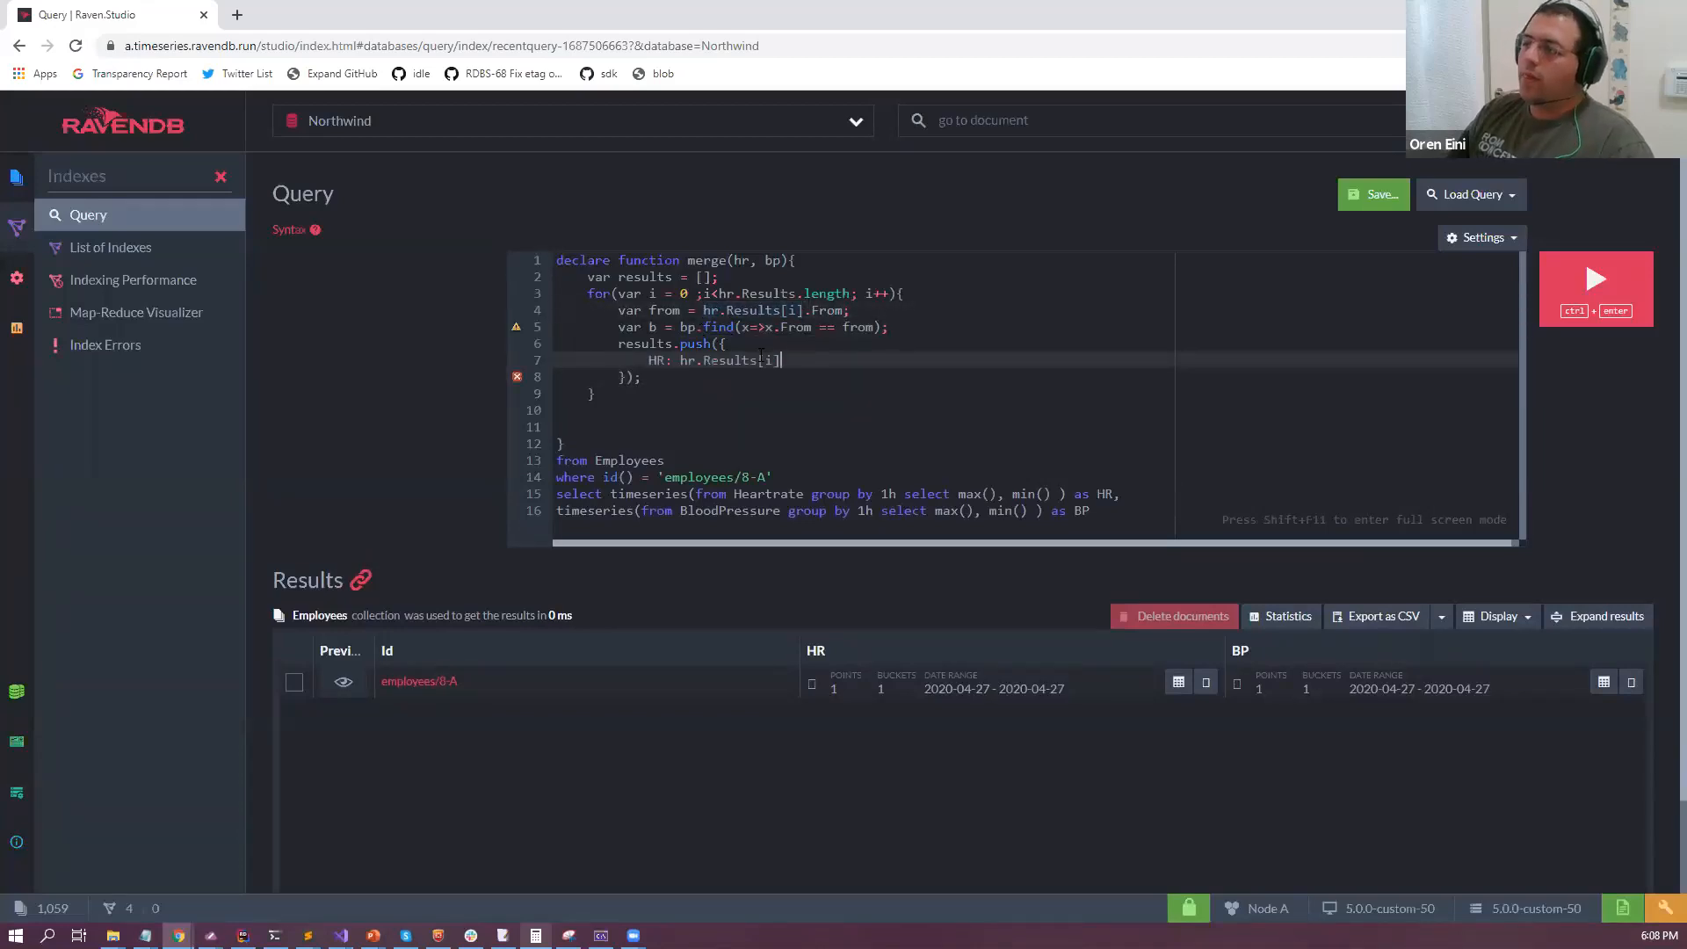
type(".Max,")
key("Return")
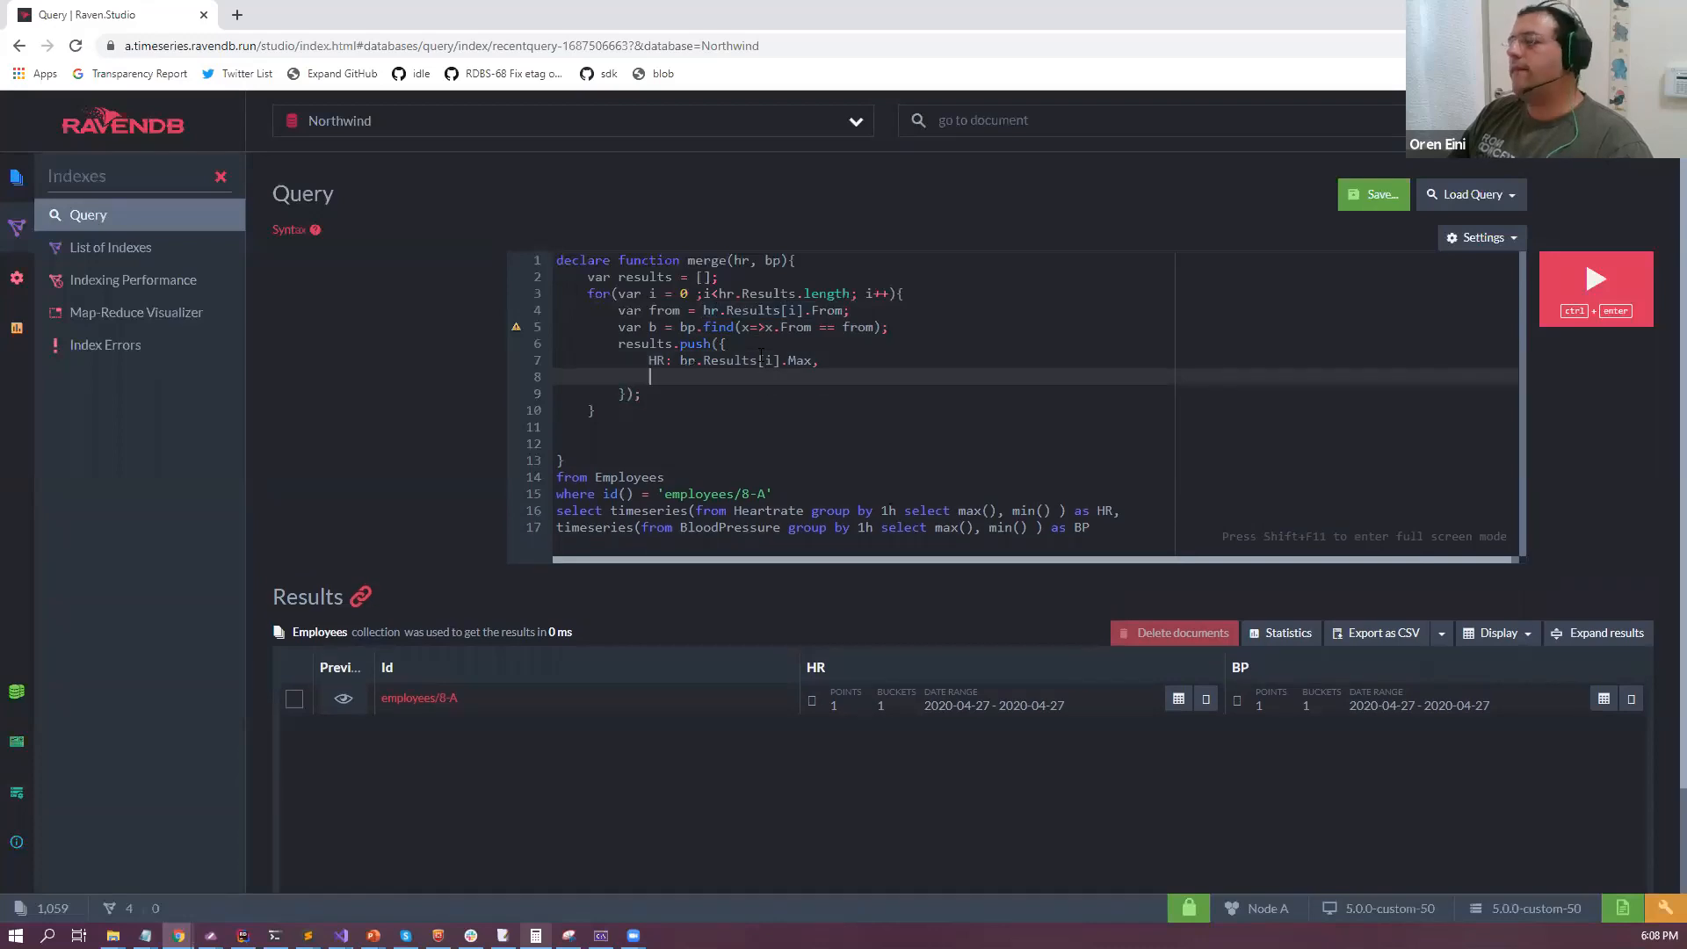
Start a BP property in the pushed object that reads from b.
type("BP: ")
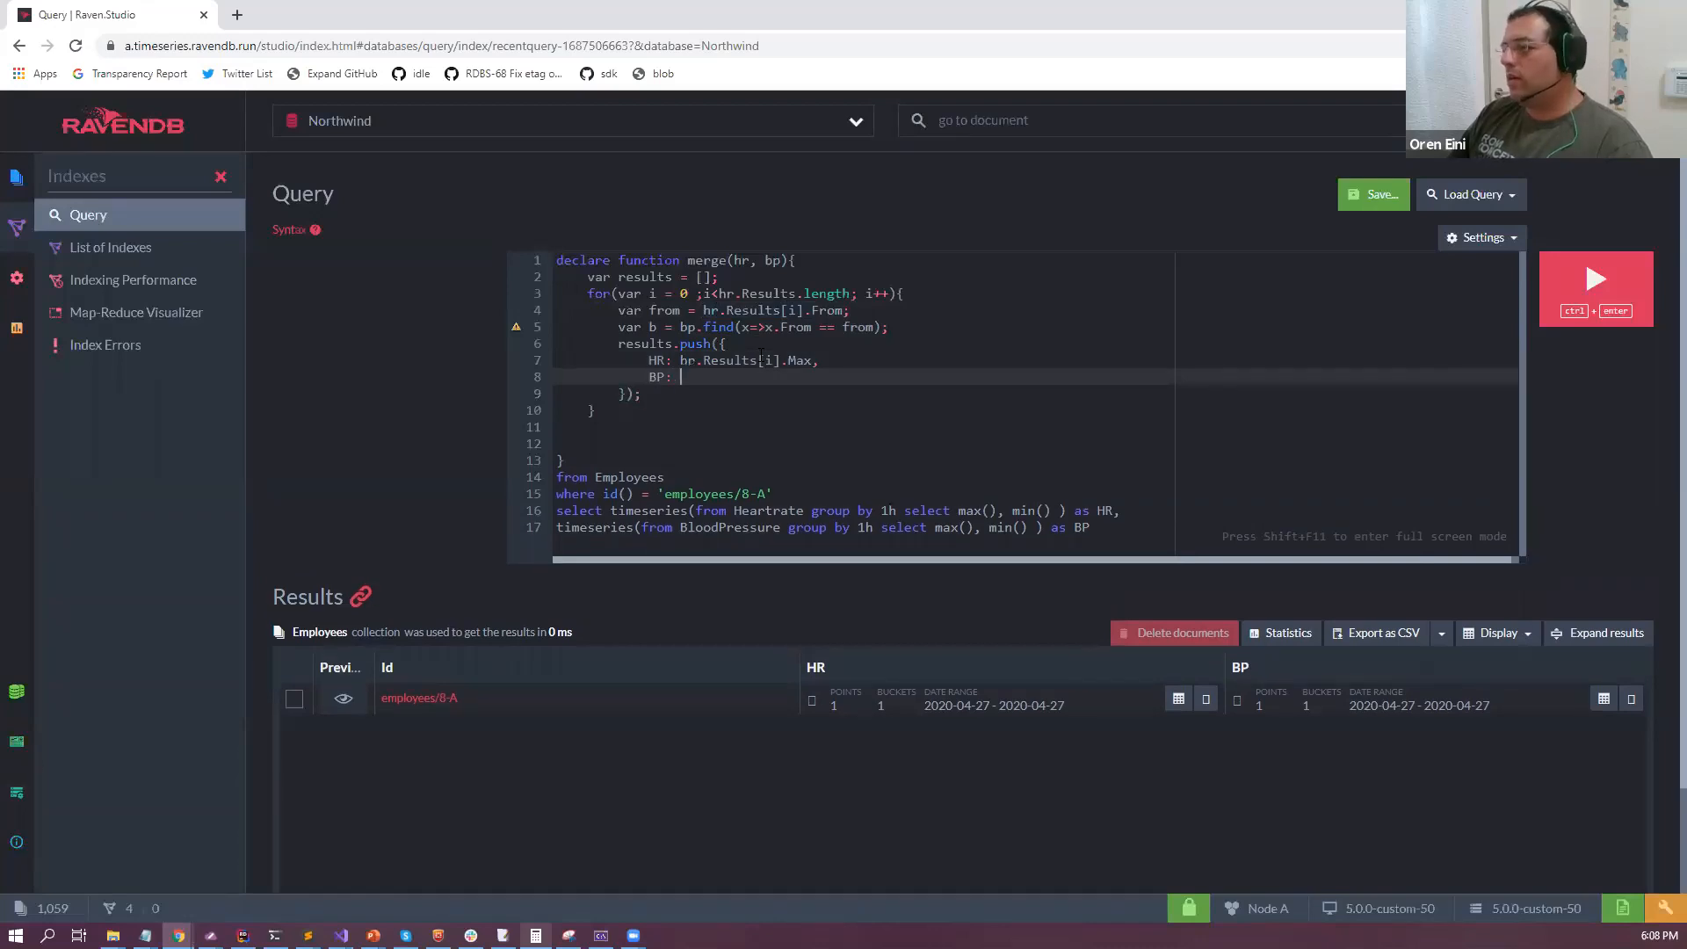
type("b.Res")
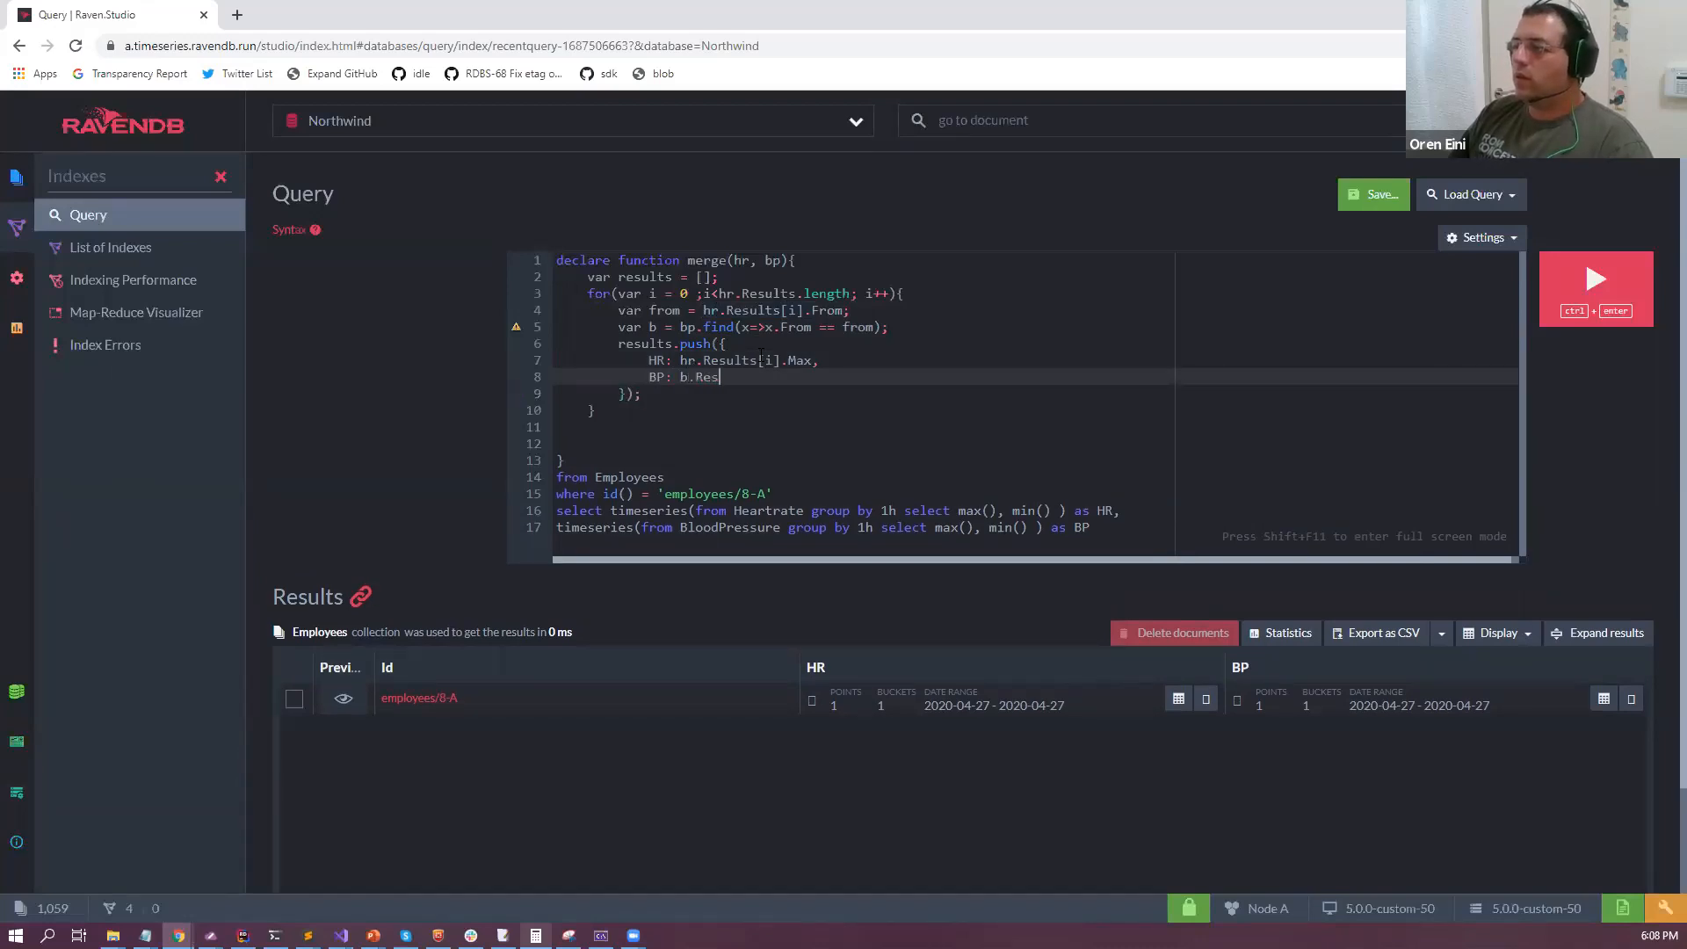
key("BackSpace")
key("BackSpace")
key("BackSpace")
Change the lookup assigned to b so that it calls find on bp.Results.
key("Up")
key("Up")
key("Up")
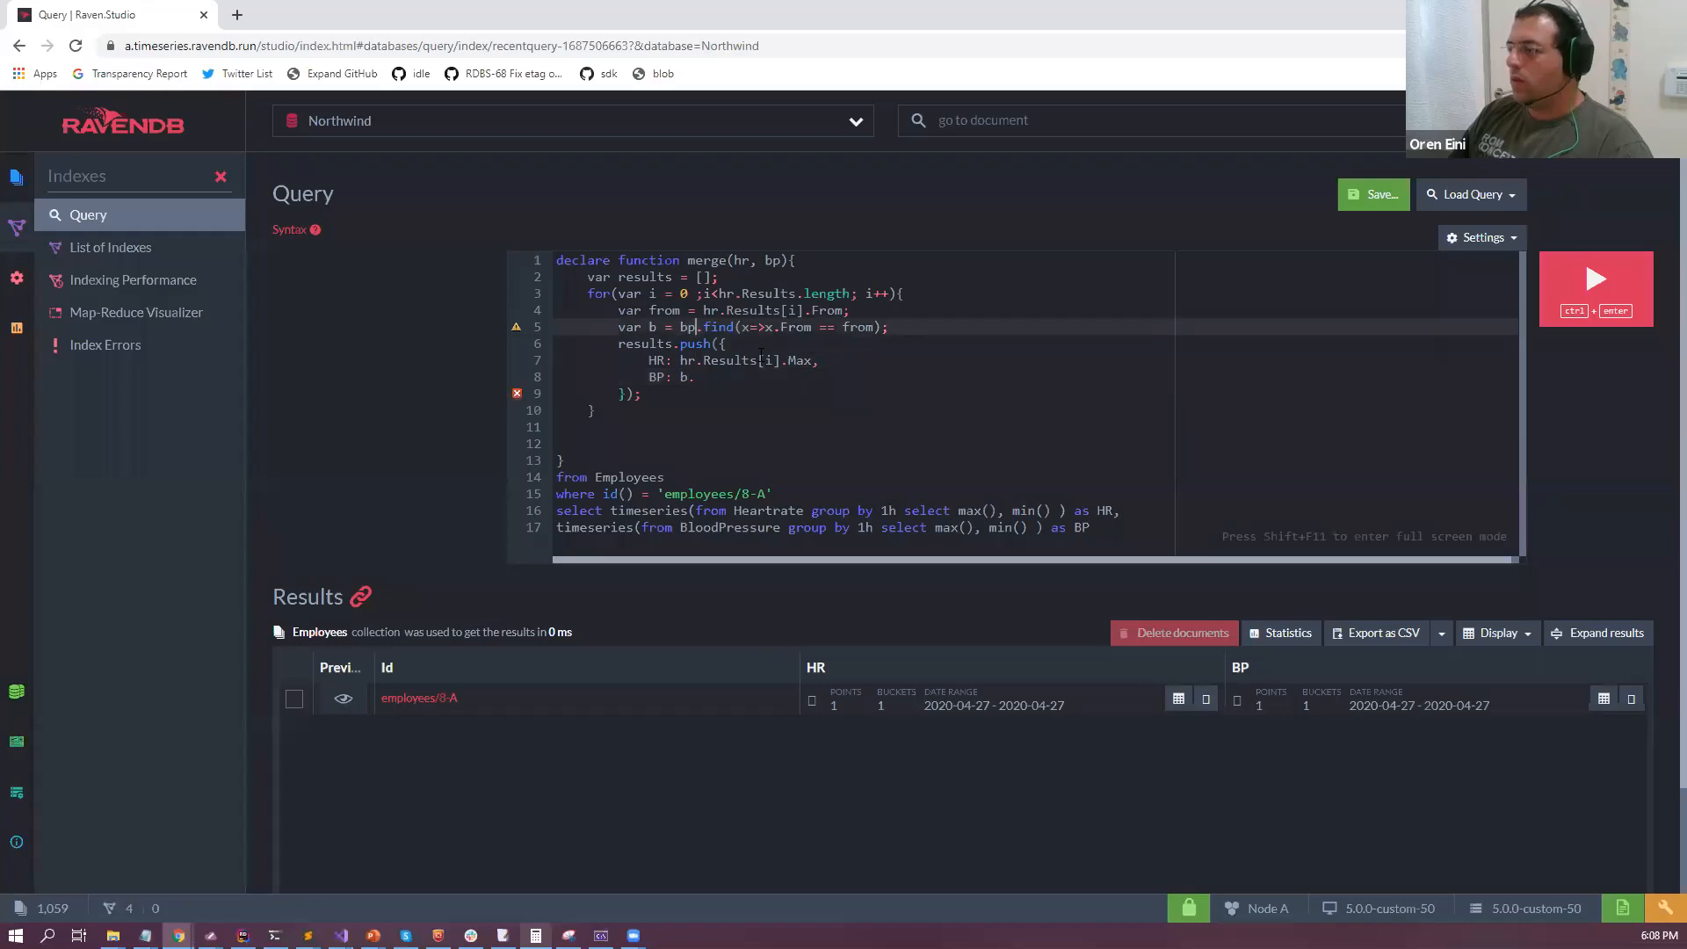
type(".Results")
key("Down")
key("Down")
key("Down")
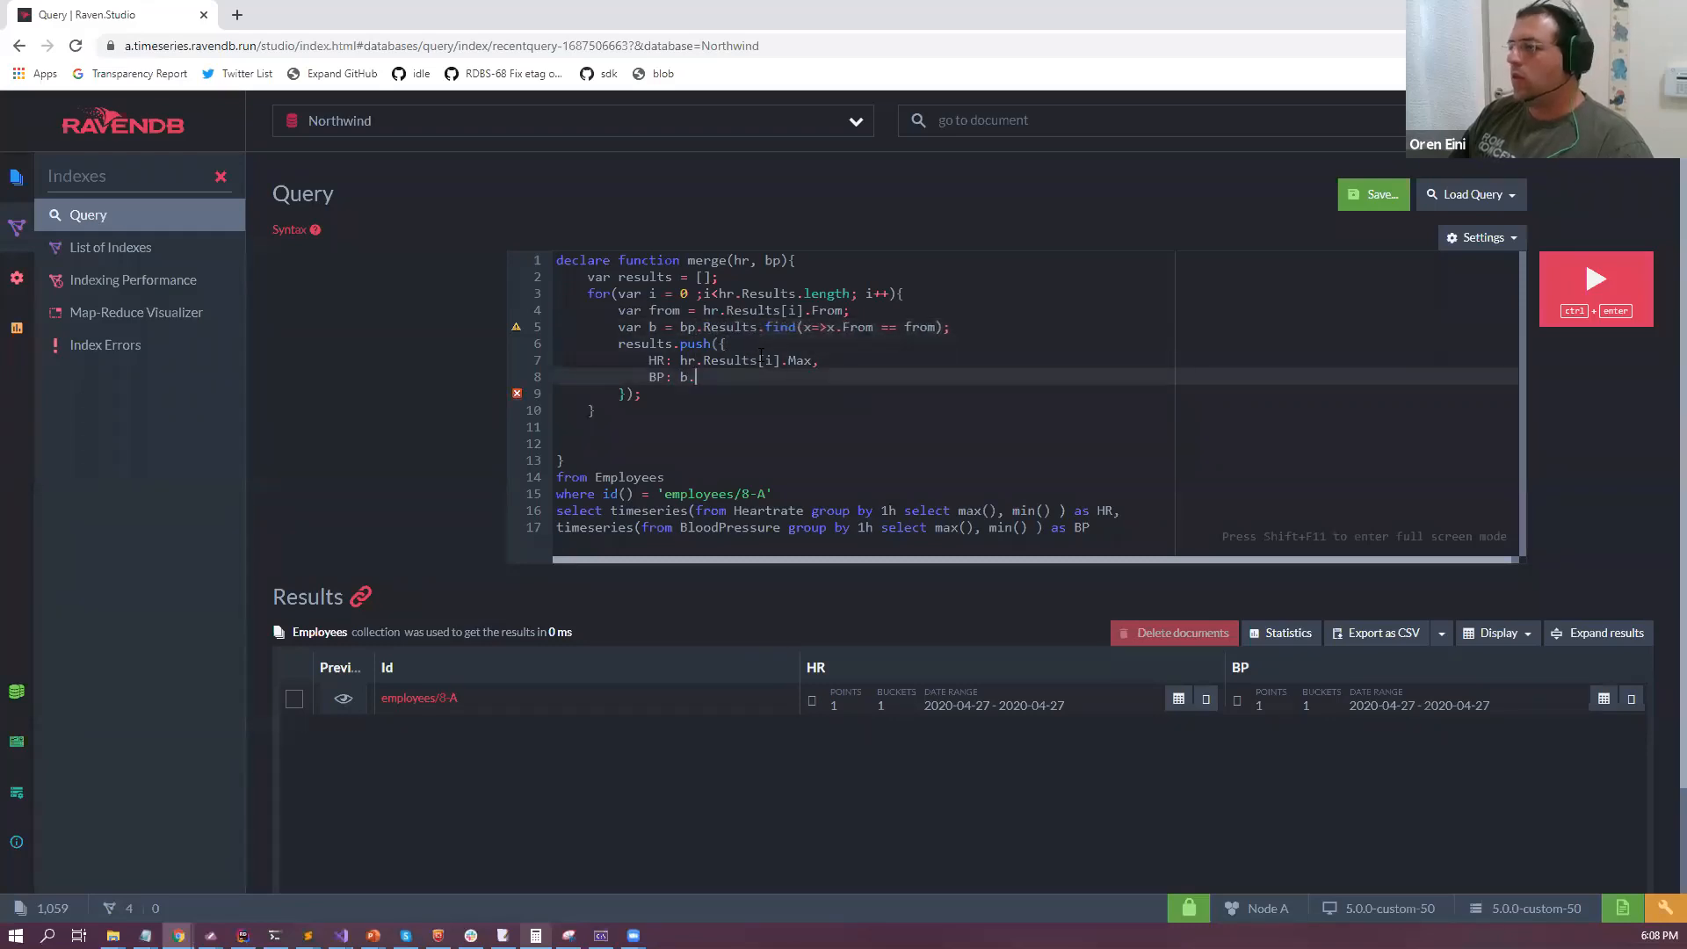
Complete the BP value as b.Max and add return results; after the for loop.
type("Max")
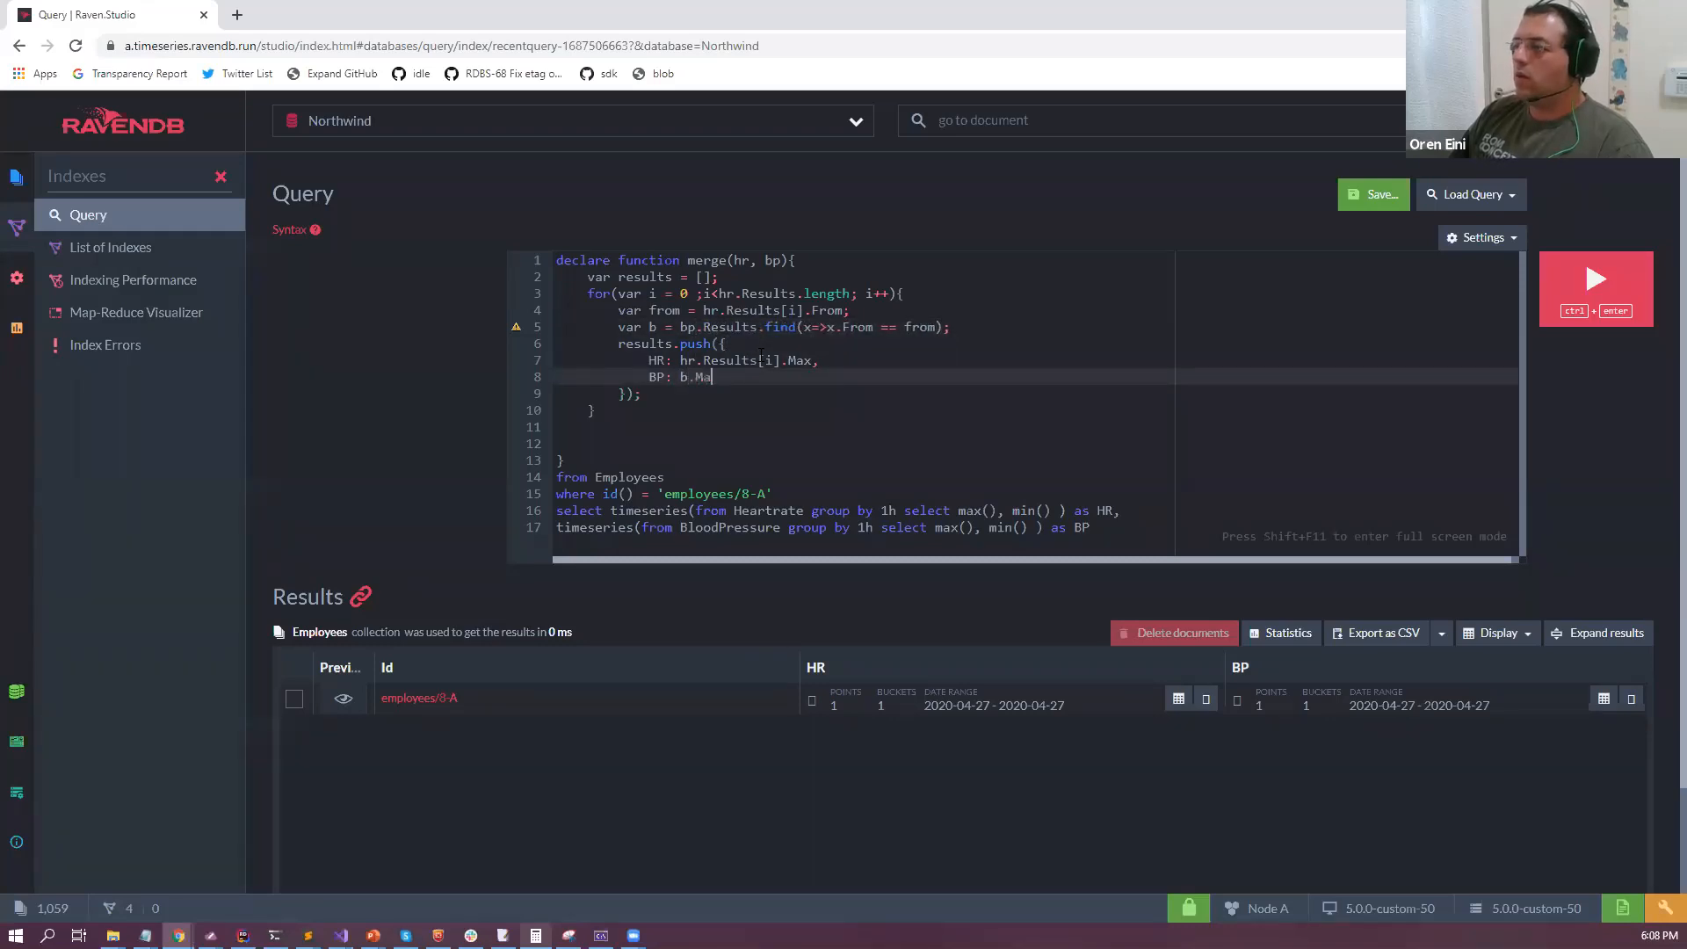
key("Down")
key("Down")
key("Down")
type("return ")
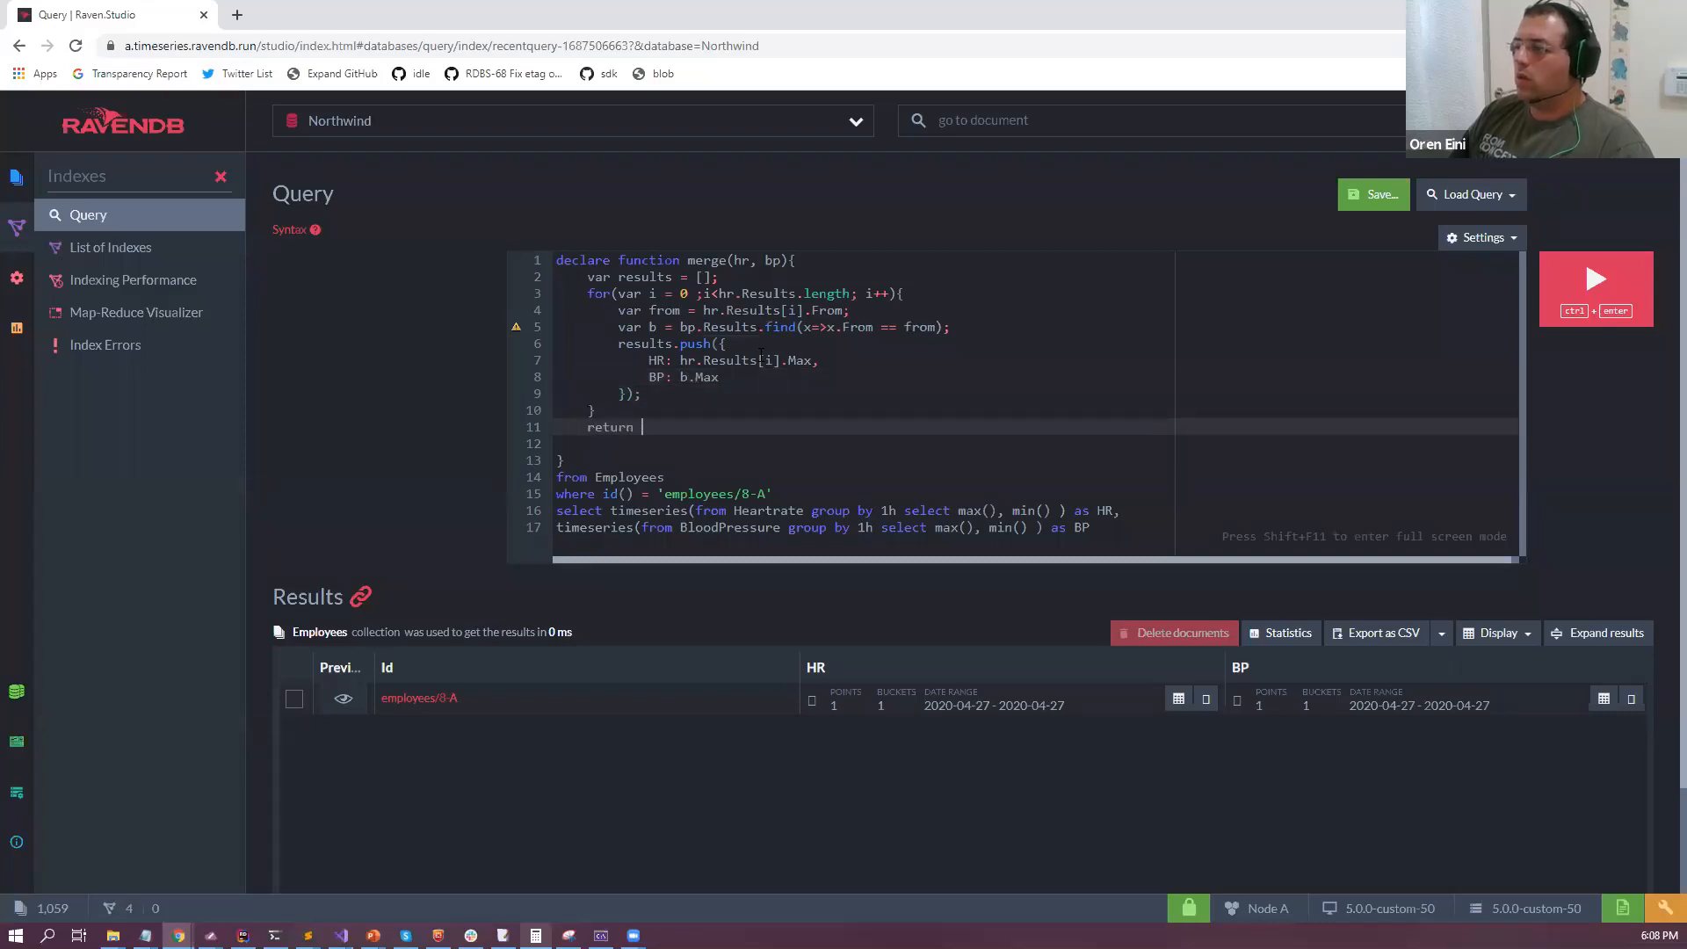
type("results;")
key("Return")
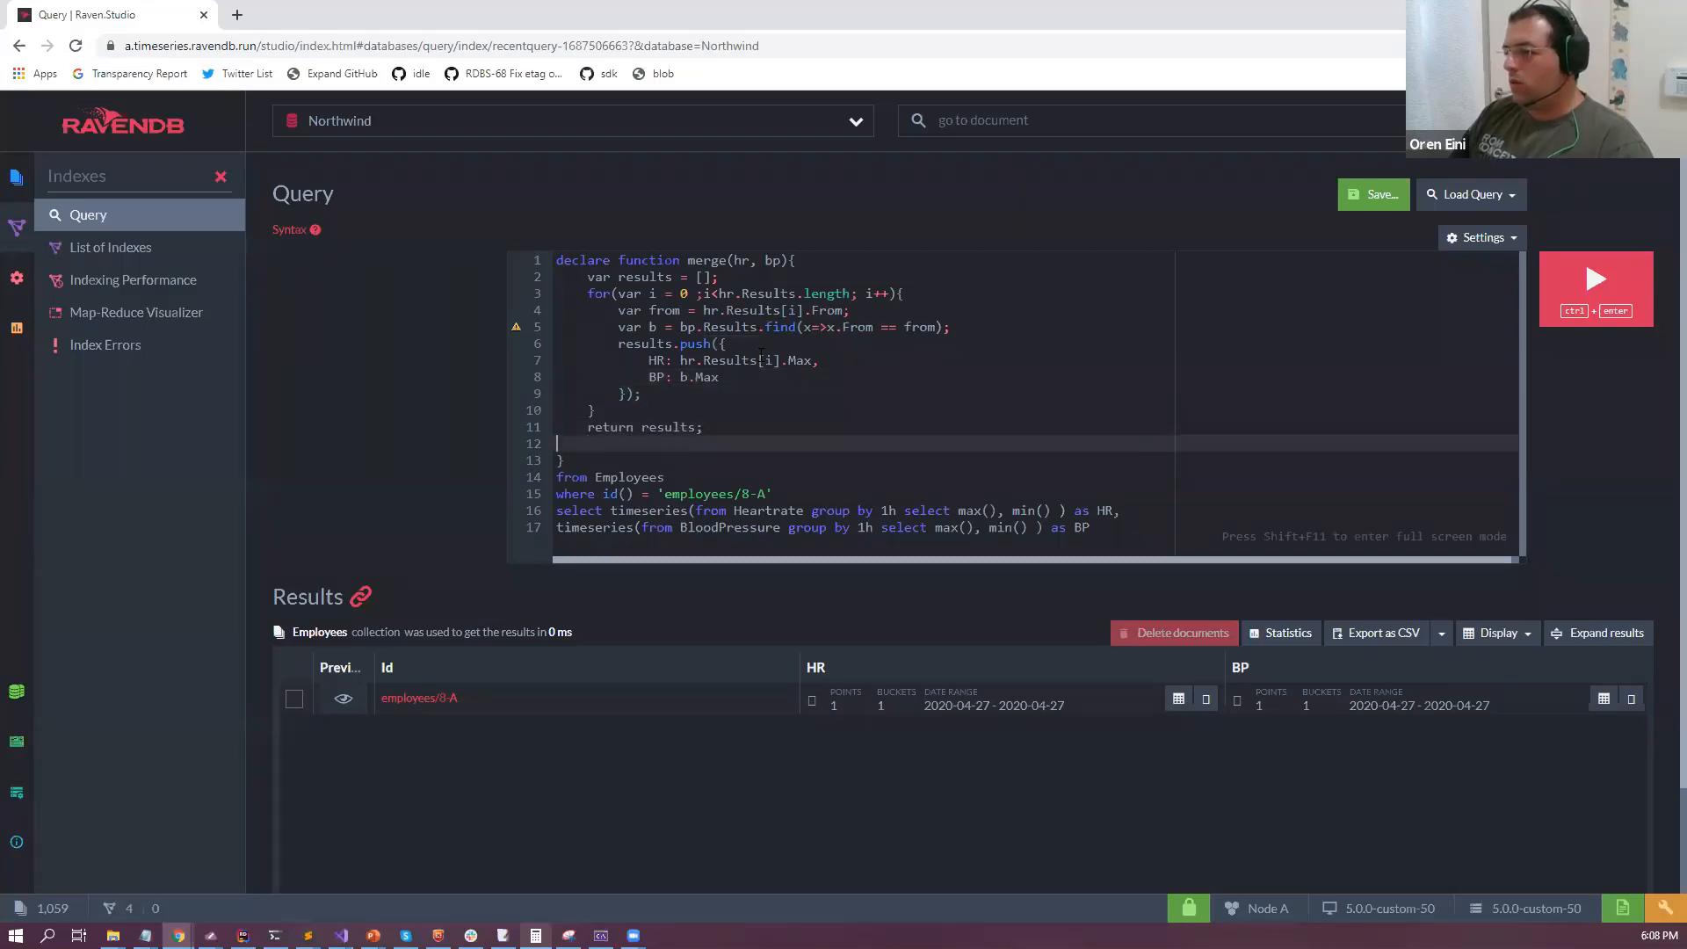
Remove the blank line before merge's closing brace and move the timeseries expressions below select, leaving an empty line between them.
key("Delete")
key("Down")
key("Down")
key("Down")
key("Right")
key("Right")
key("Right")
key("Right")
key("Right")
key("Right")
key("Right")
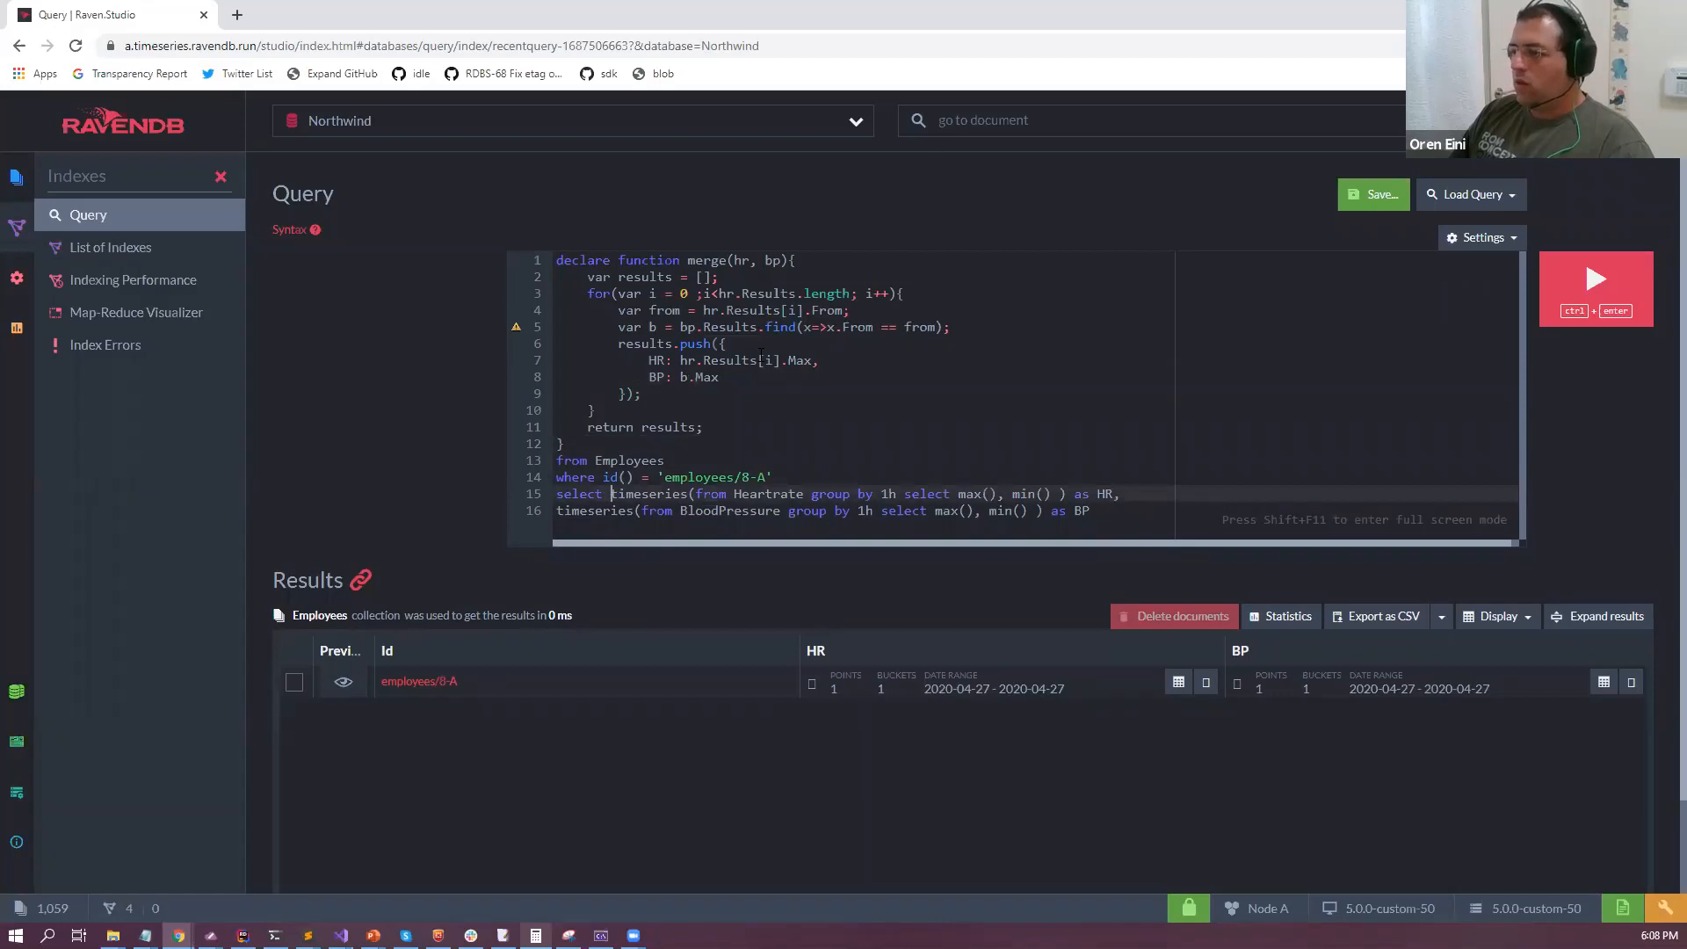
key("Return")
key("Return")
Alias the Employees collection as e and change the where condition to use id(e).
key("Up")
key("Up")
key("Up")
key("Up")
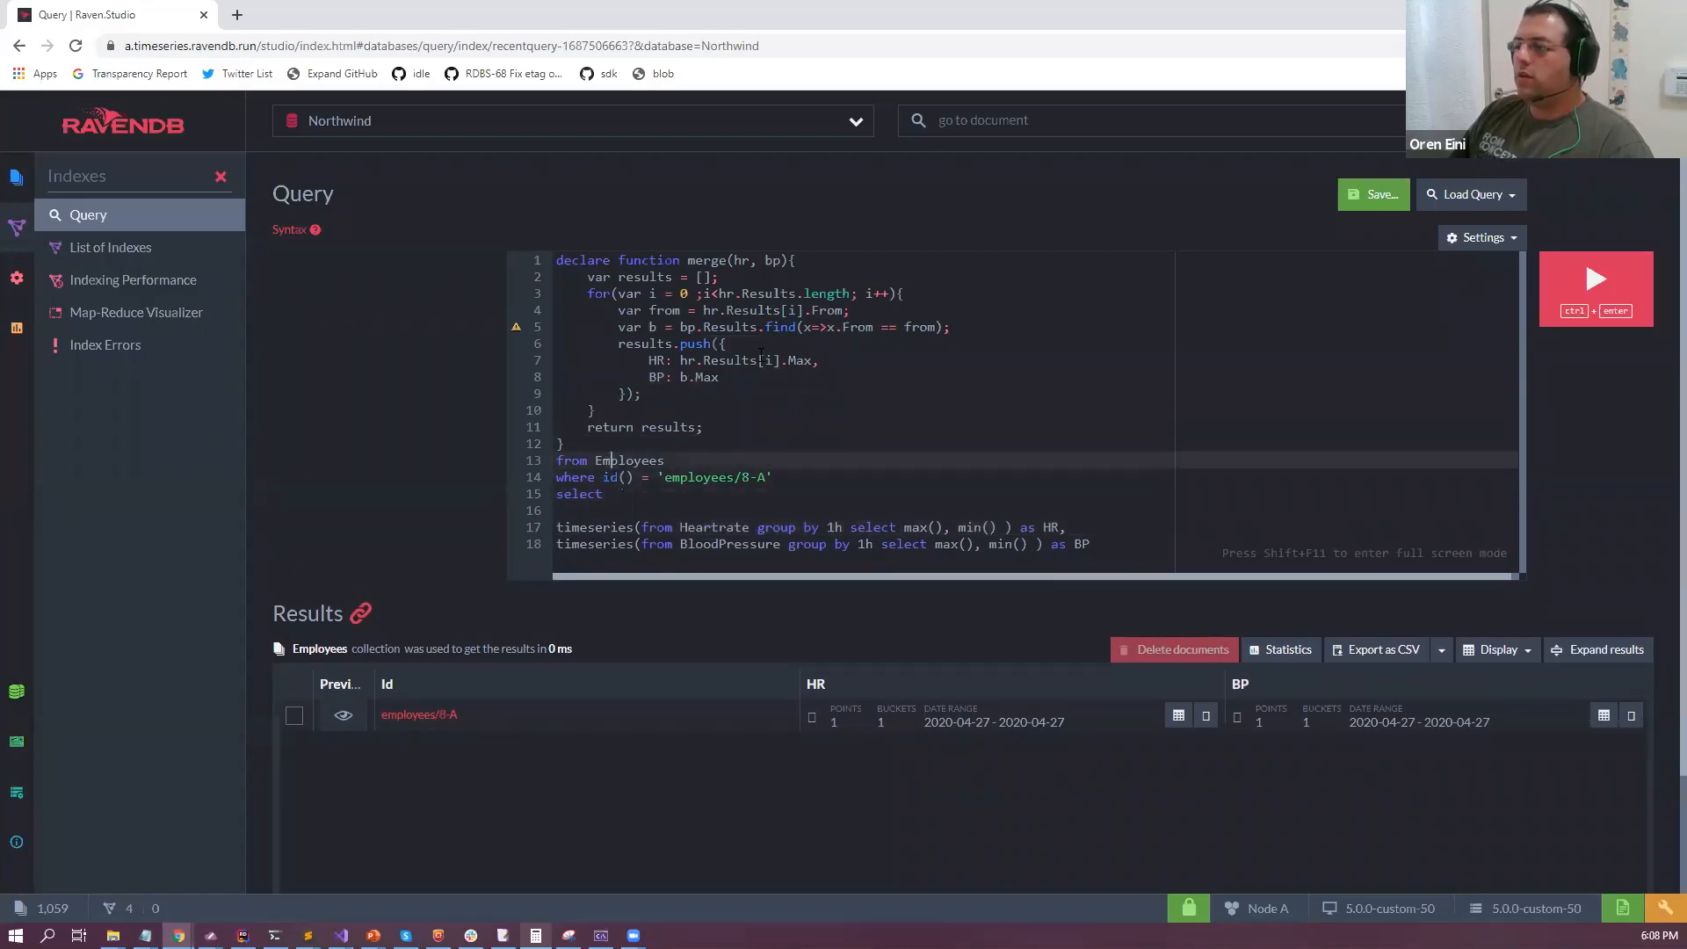
type("as e")
key("Down")
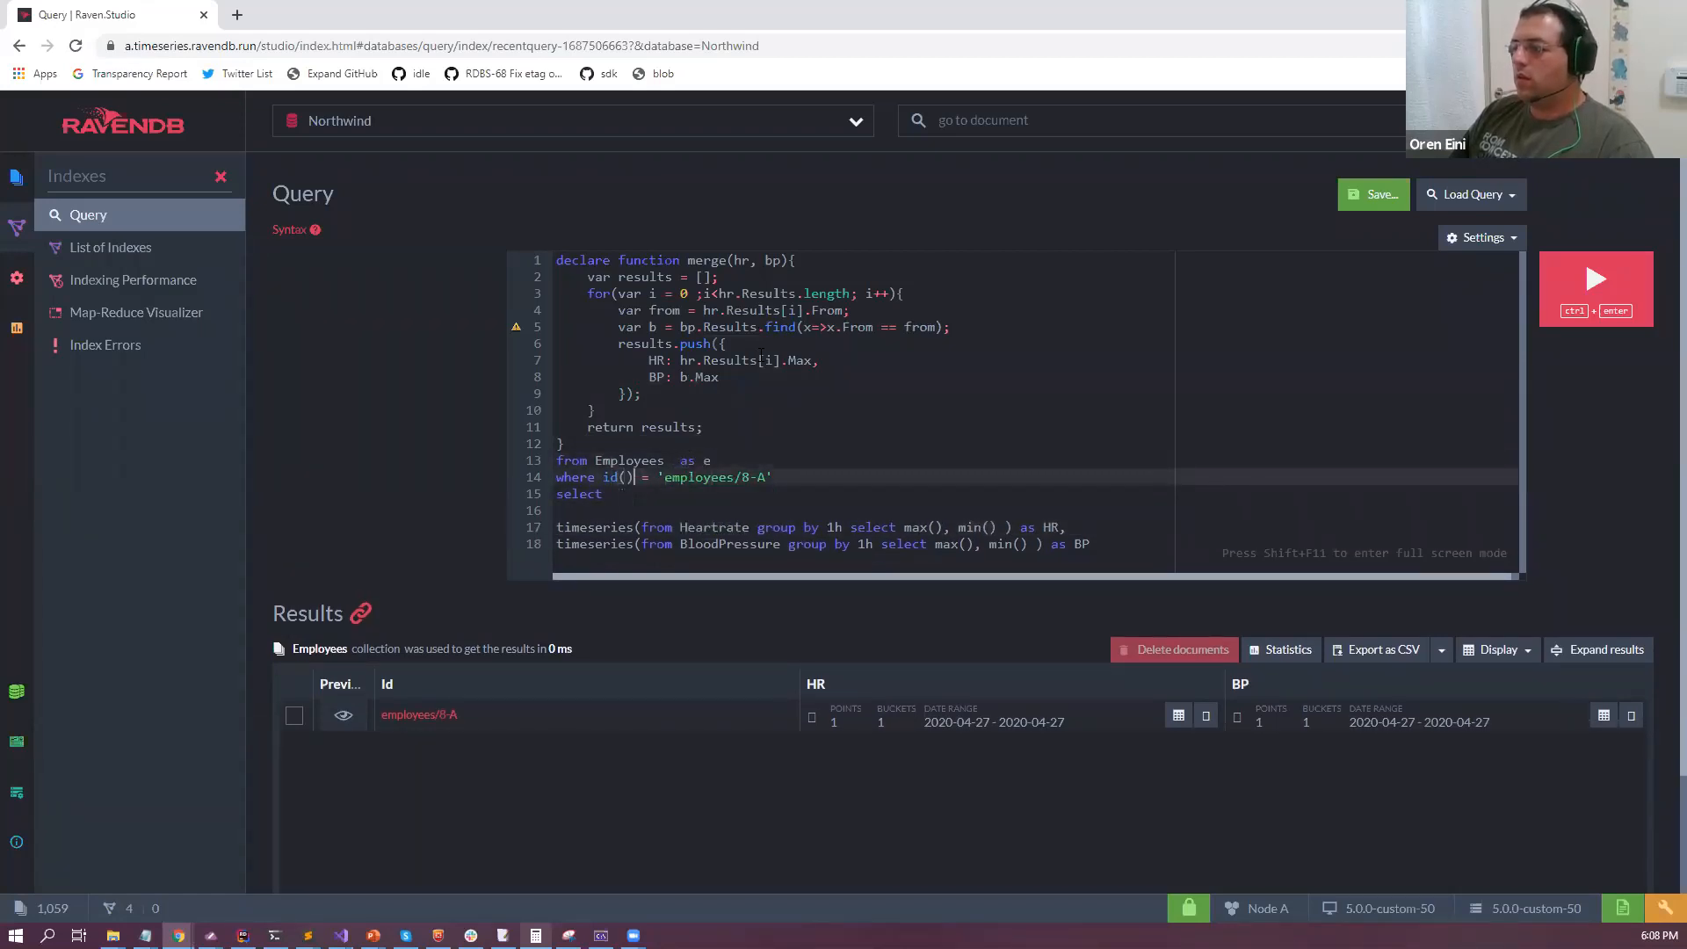
type("e")
key("Escape")
key("Down")
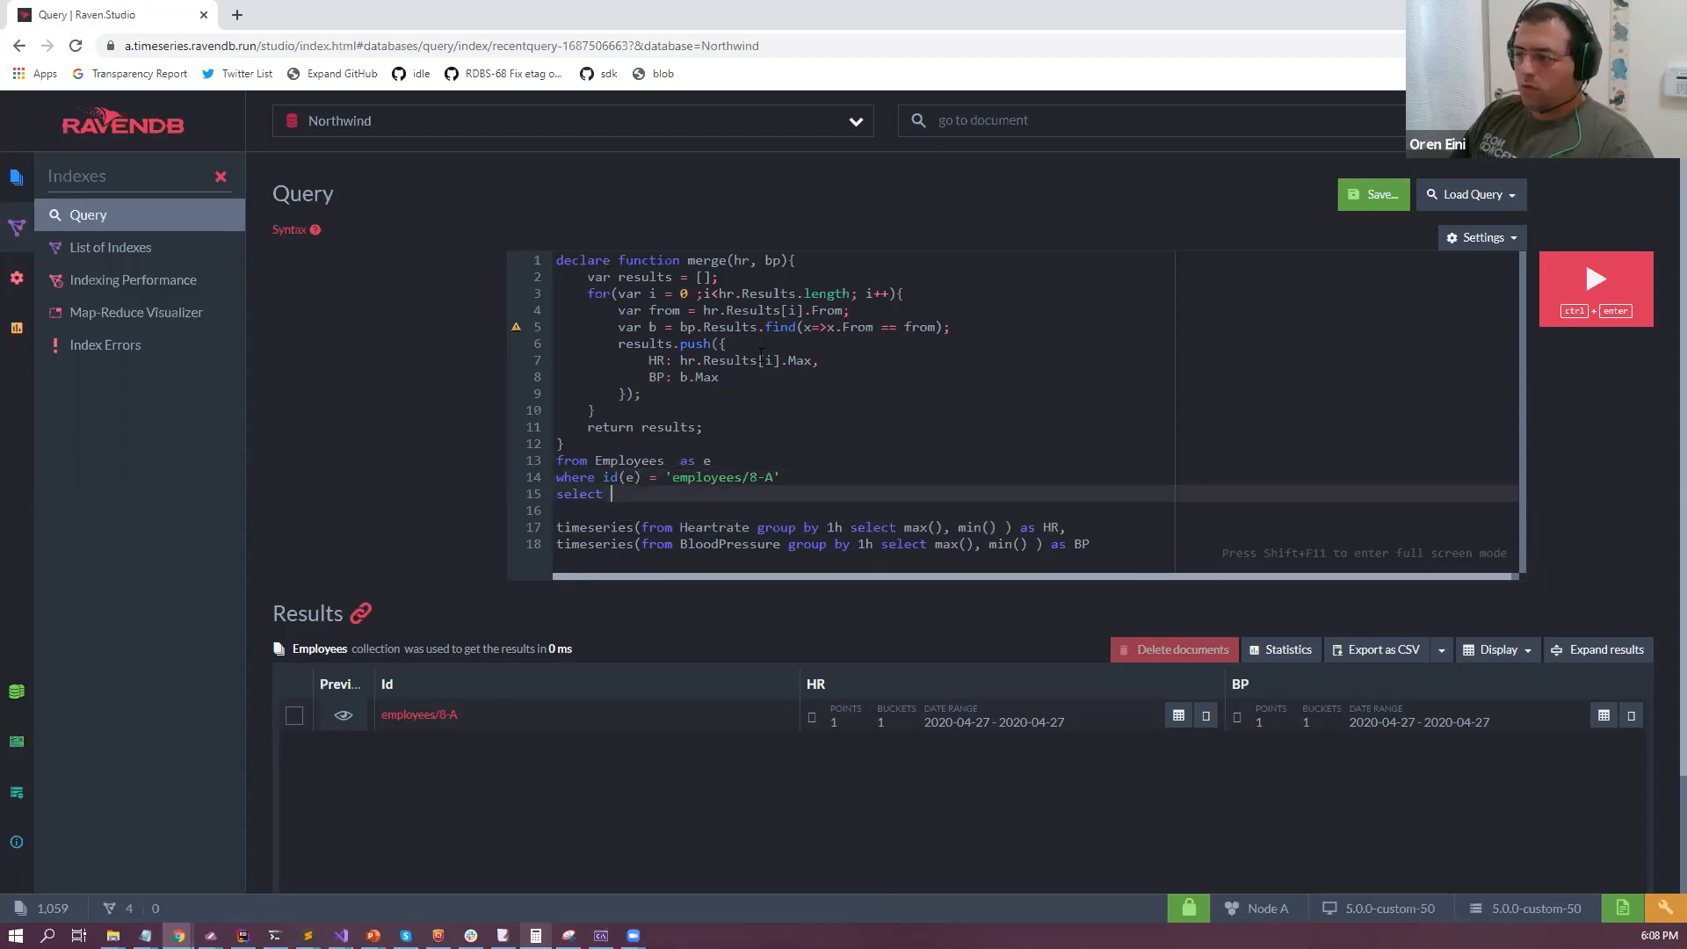
Add an empty braced object after select and cut the Heartrate timeseries expression, without its alias, from below it.
type("{")
key("Return")
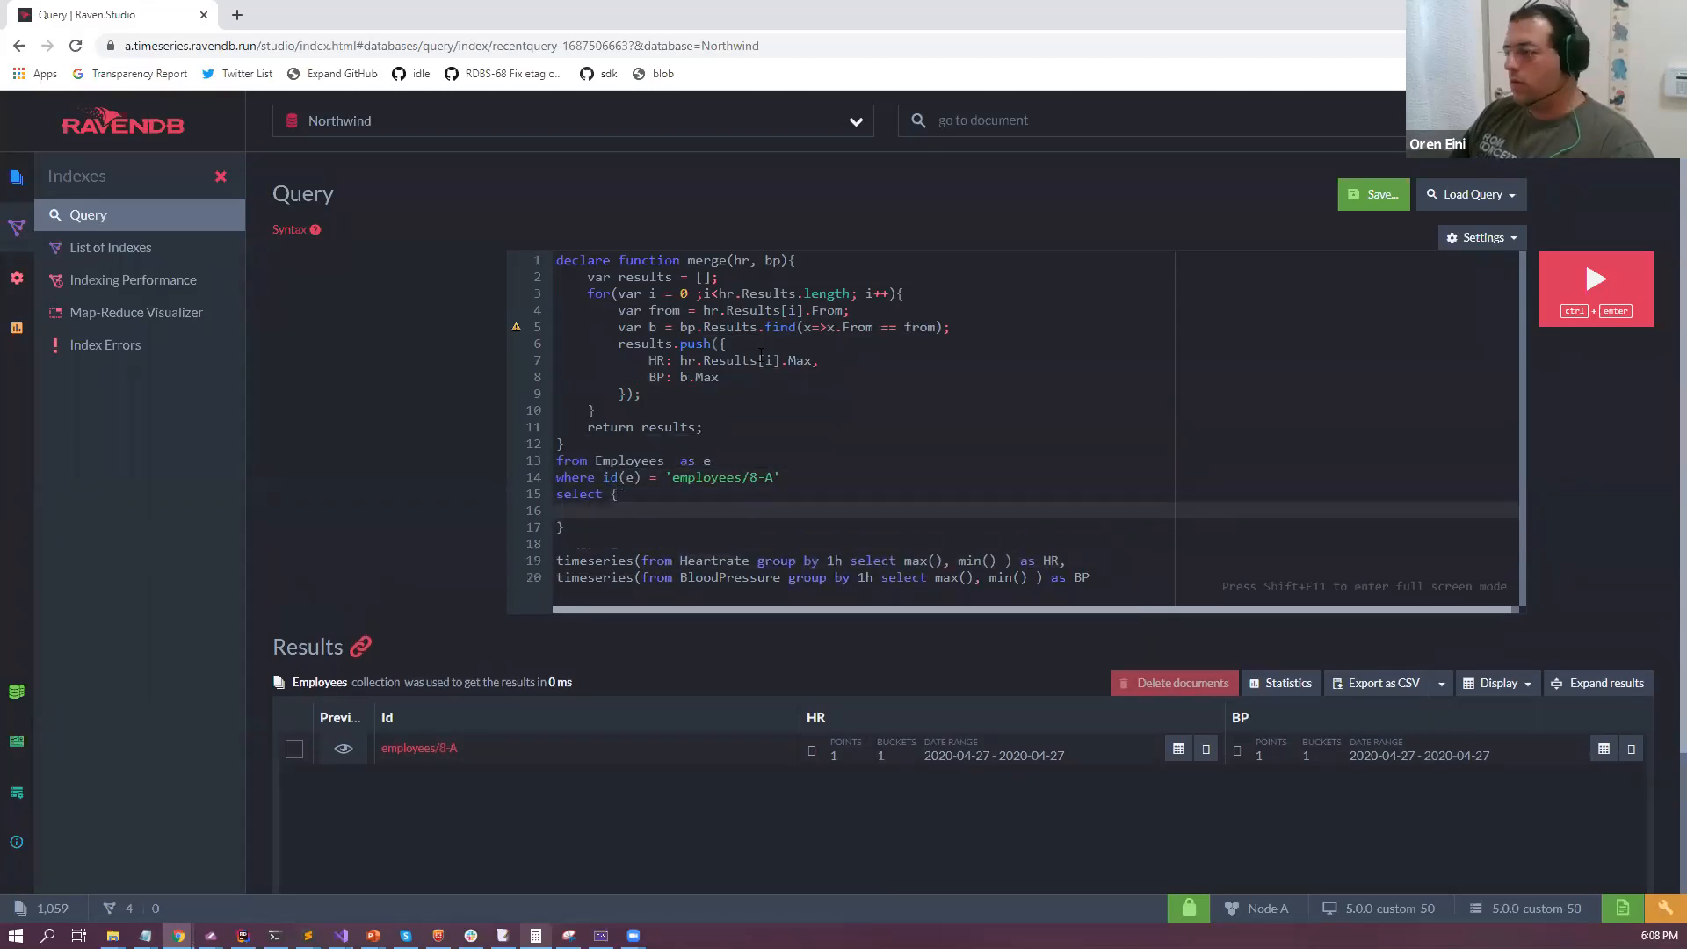
key("Down")
key("Down")
key("Down")
key("shift+End")
key("shift+Left")
key("shift+Left")
key("shift+Left")
key("shift+Left")
key("shift+Left")
key("shift+Left")
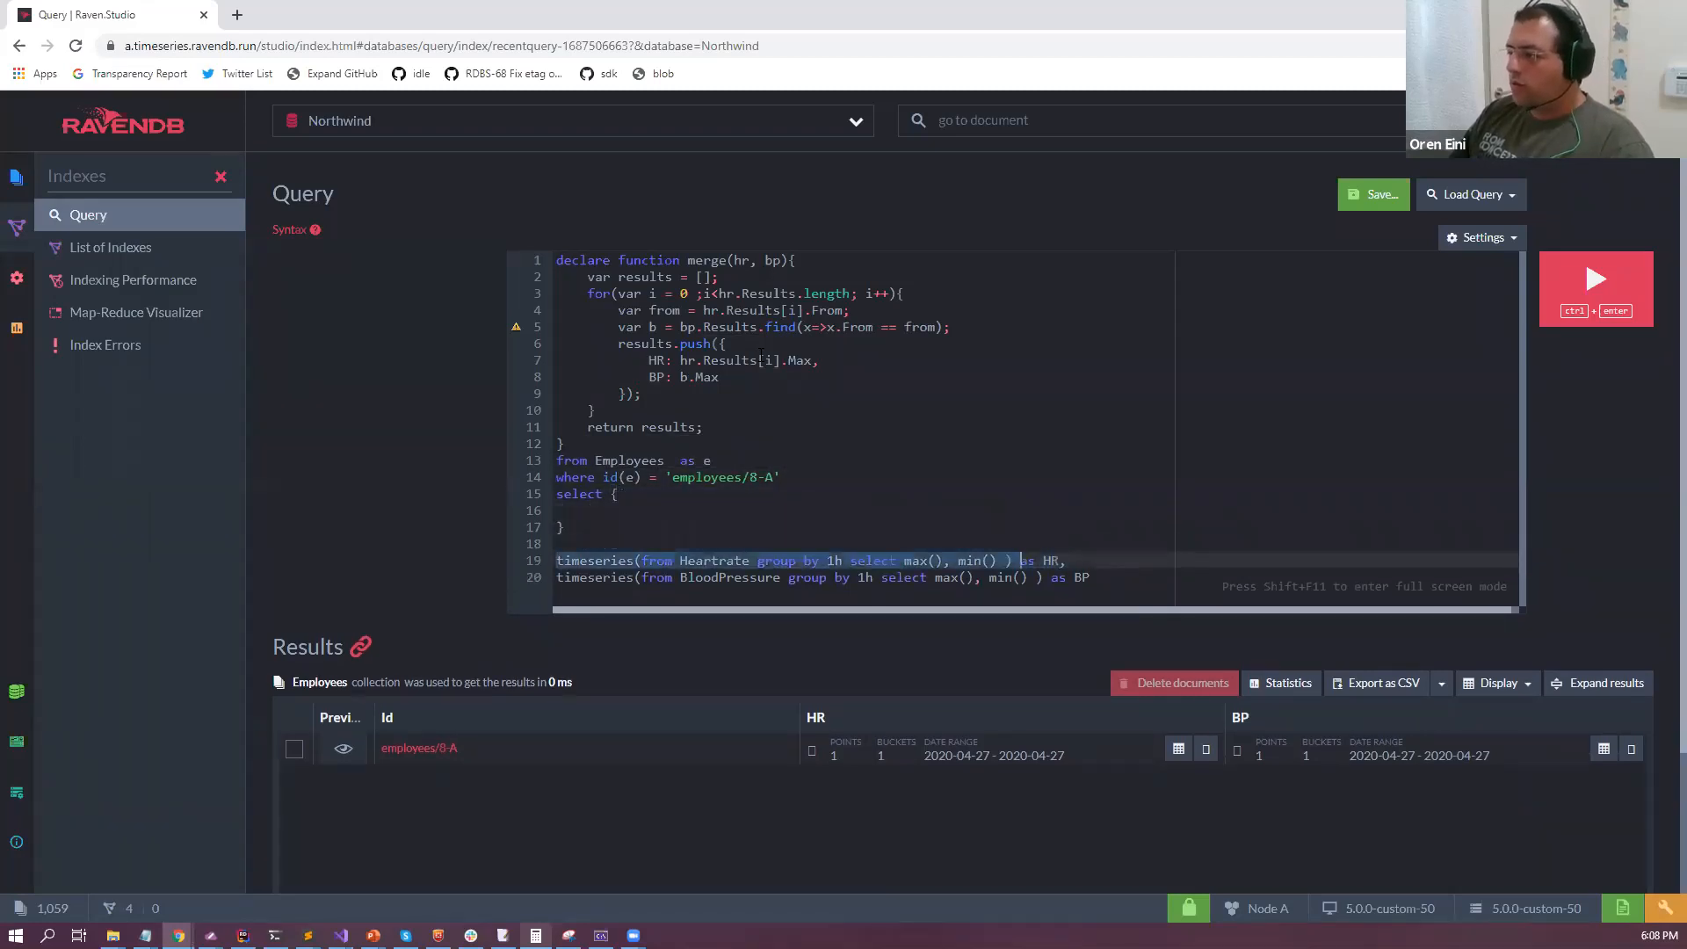
key("ctrl+x")
Add Results: merge( ) to the select object and paste the Heartrate timeseries expression as its first argument.
key("Up")
key("Up")
key("Up")
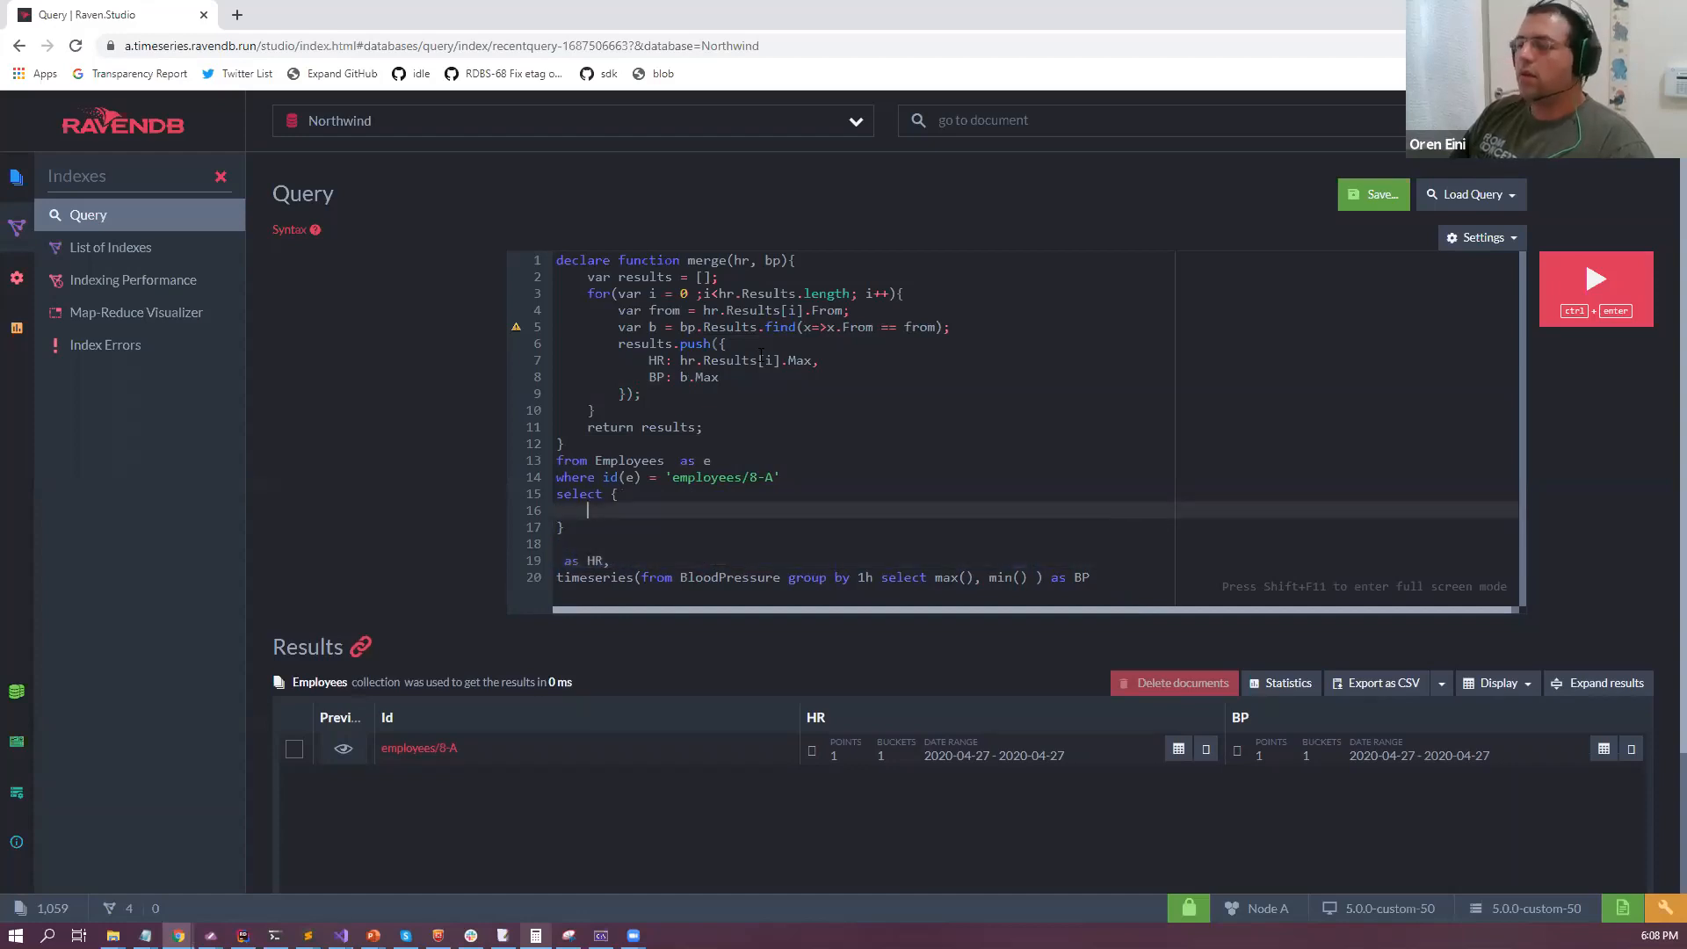
type("Resu")
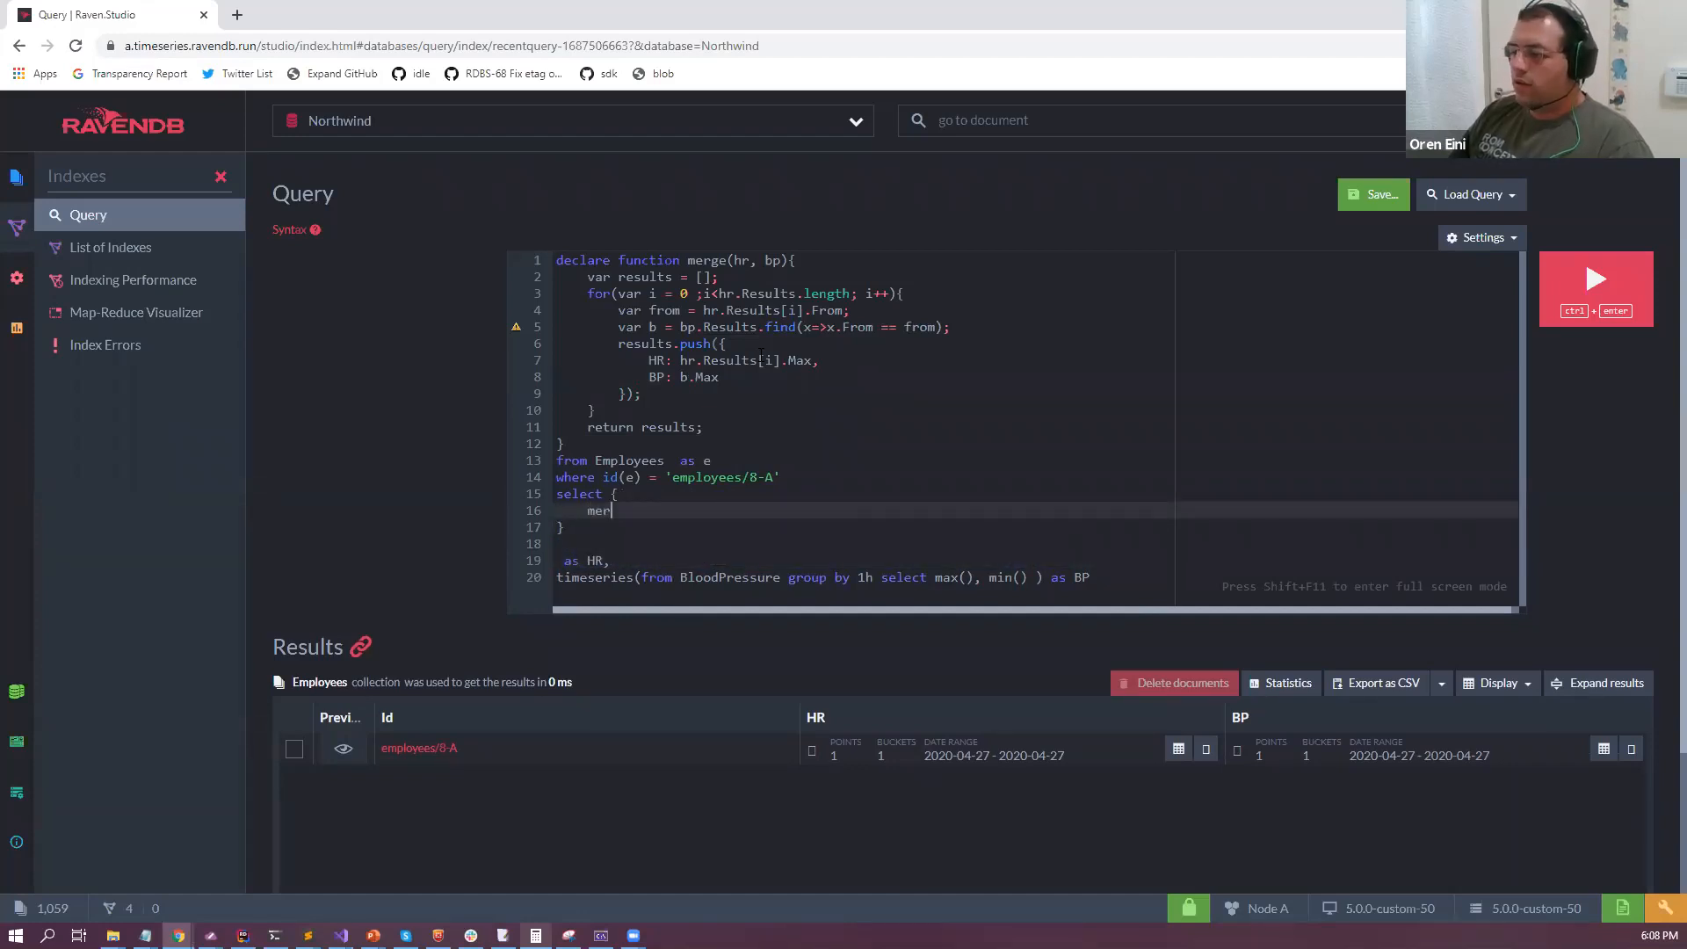
type("lts: merge(")
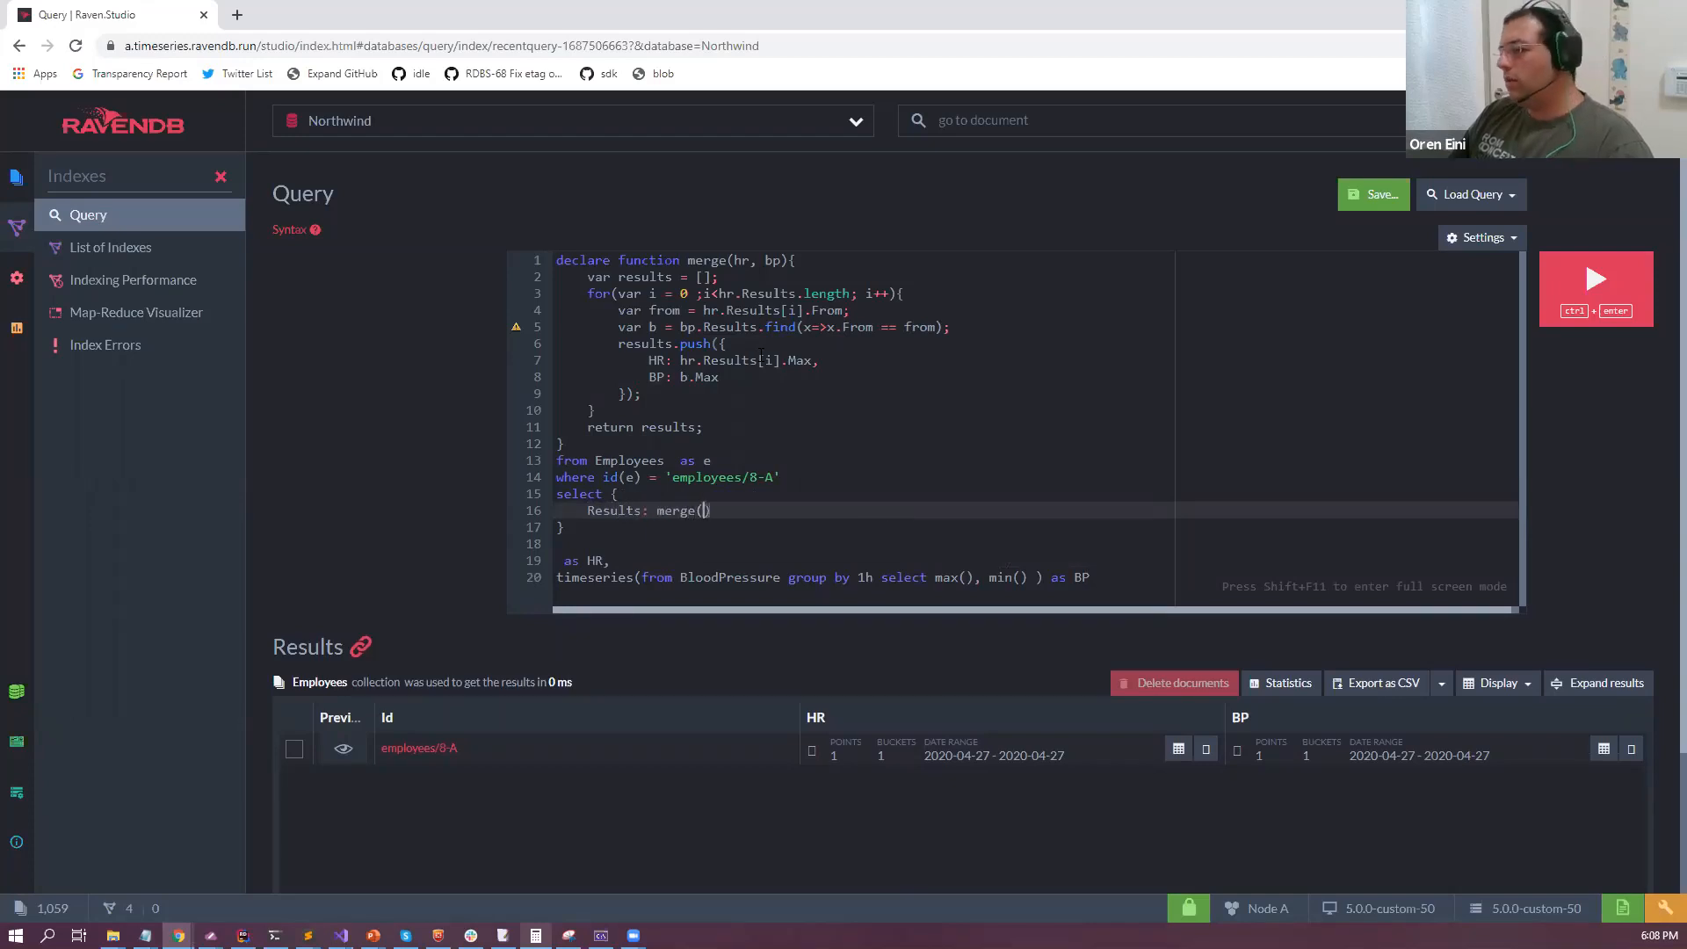
key("Return")
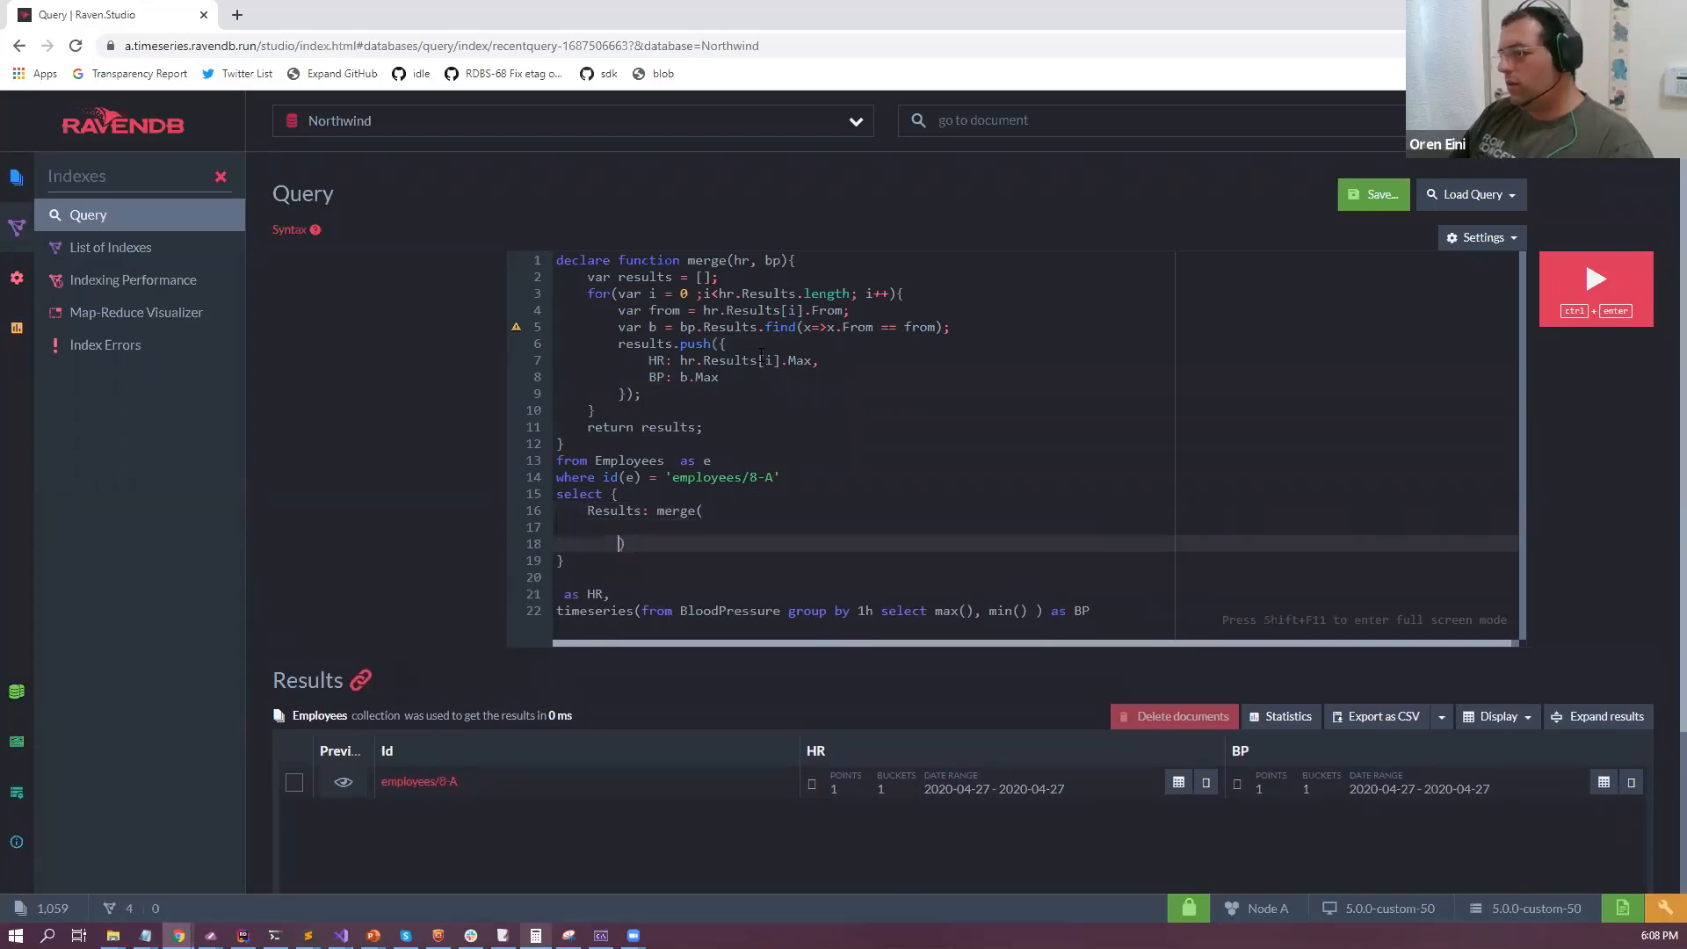
key("ctrl+v")
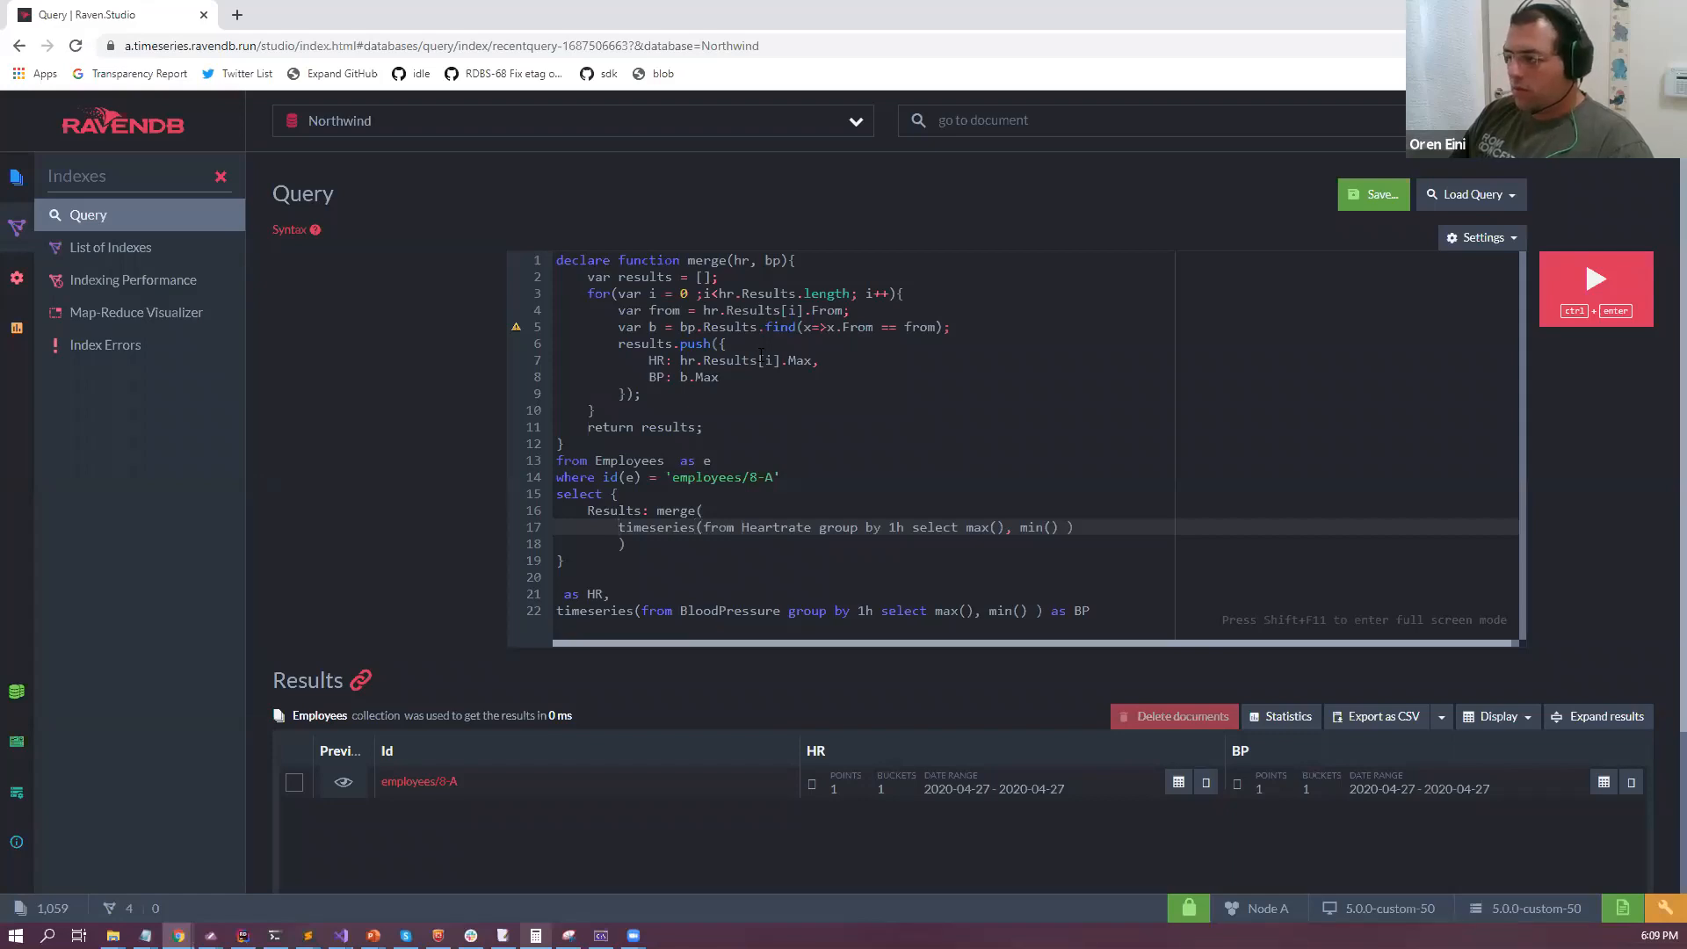
Switch to the slides to check the declare timeseries syntax on the Complex server side processing slide, and return to the query.
key("Up")
key("Up")
key("Down")
key("Down")
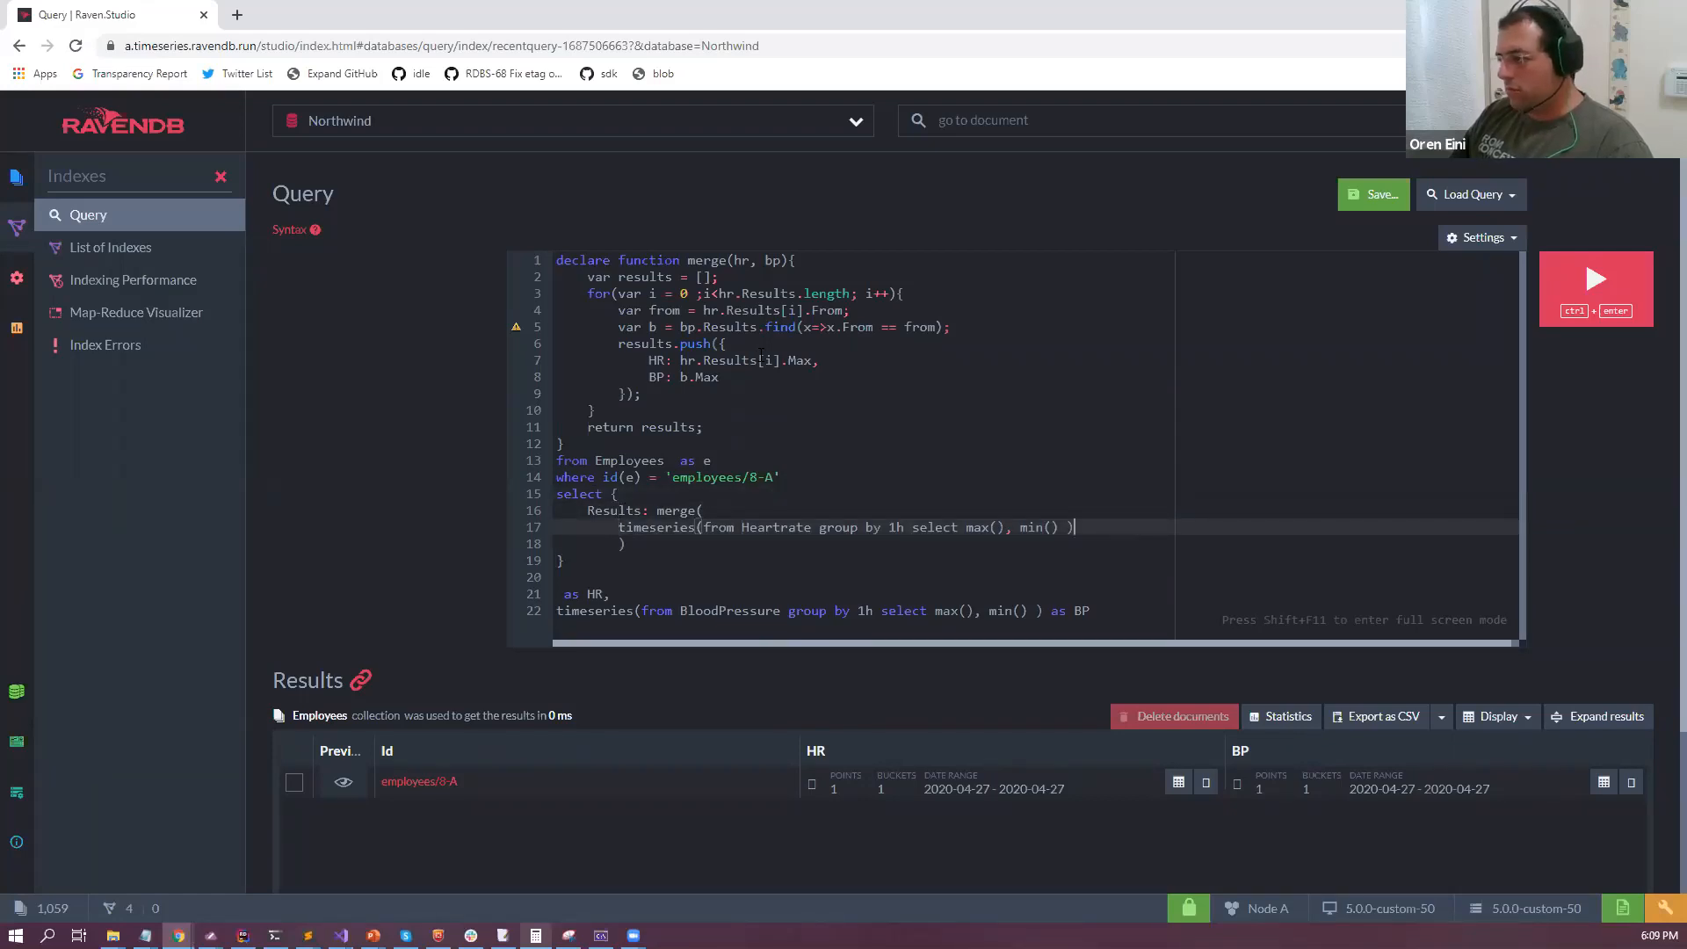
key("super+shift+s")
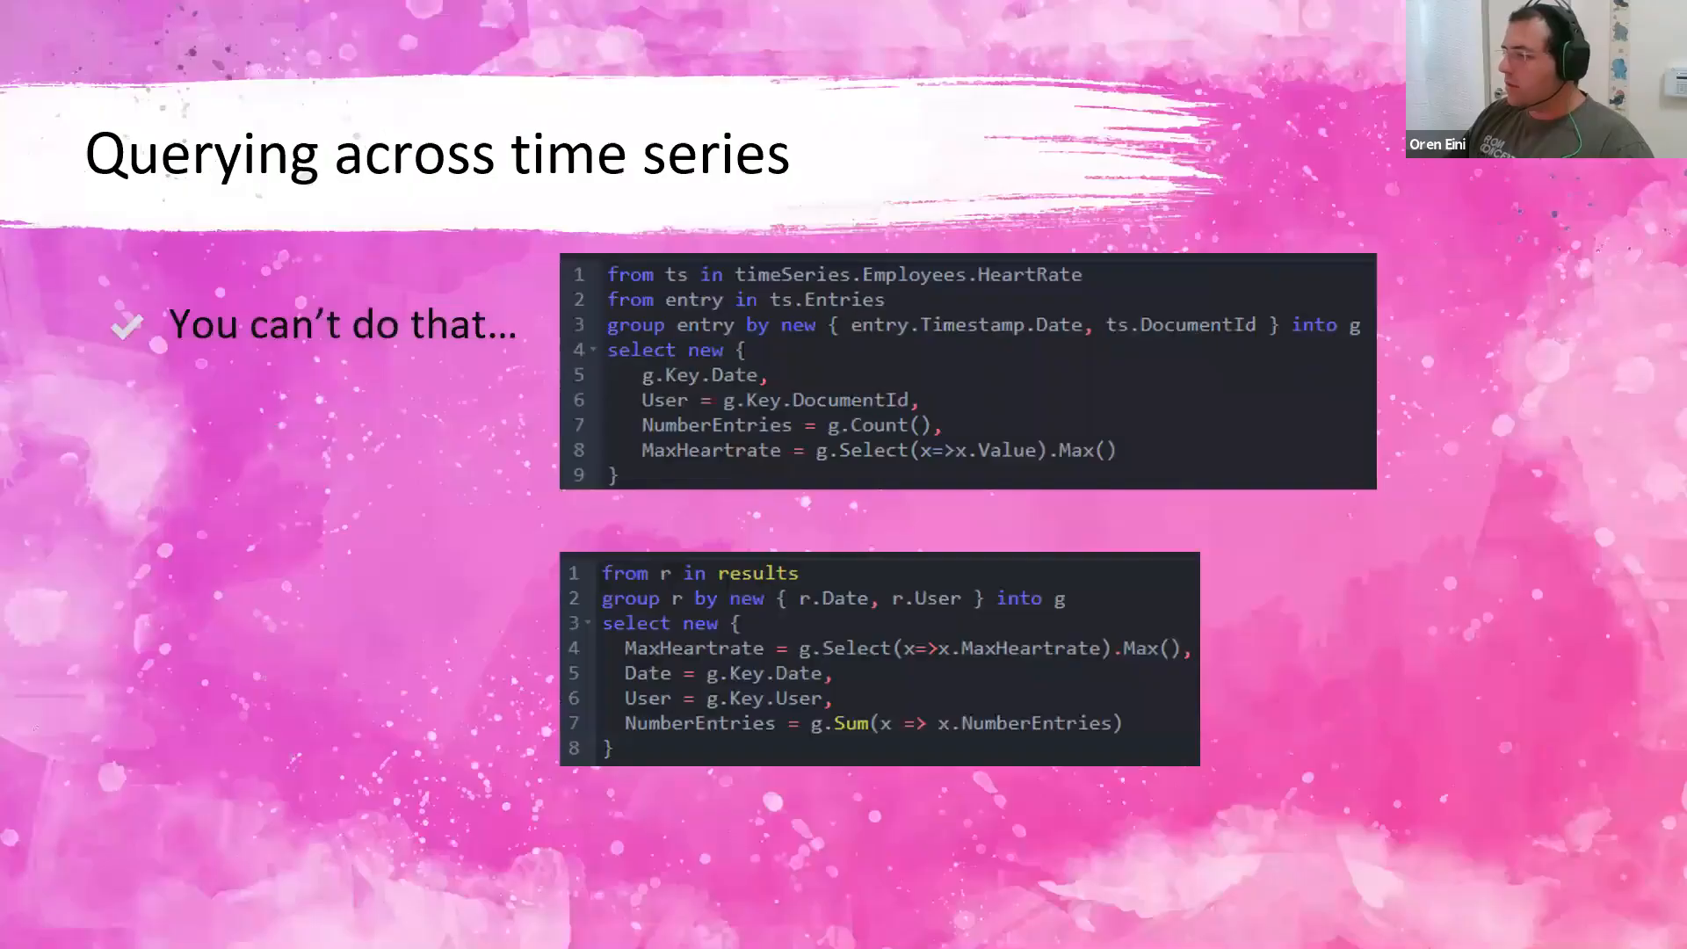
scroll(1545, 412, "up", 3)
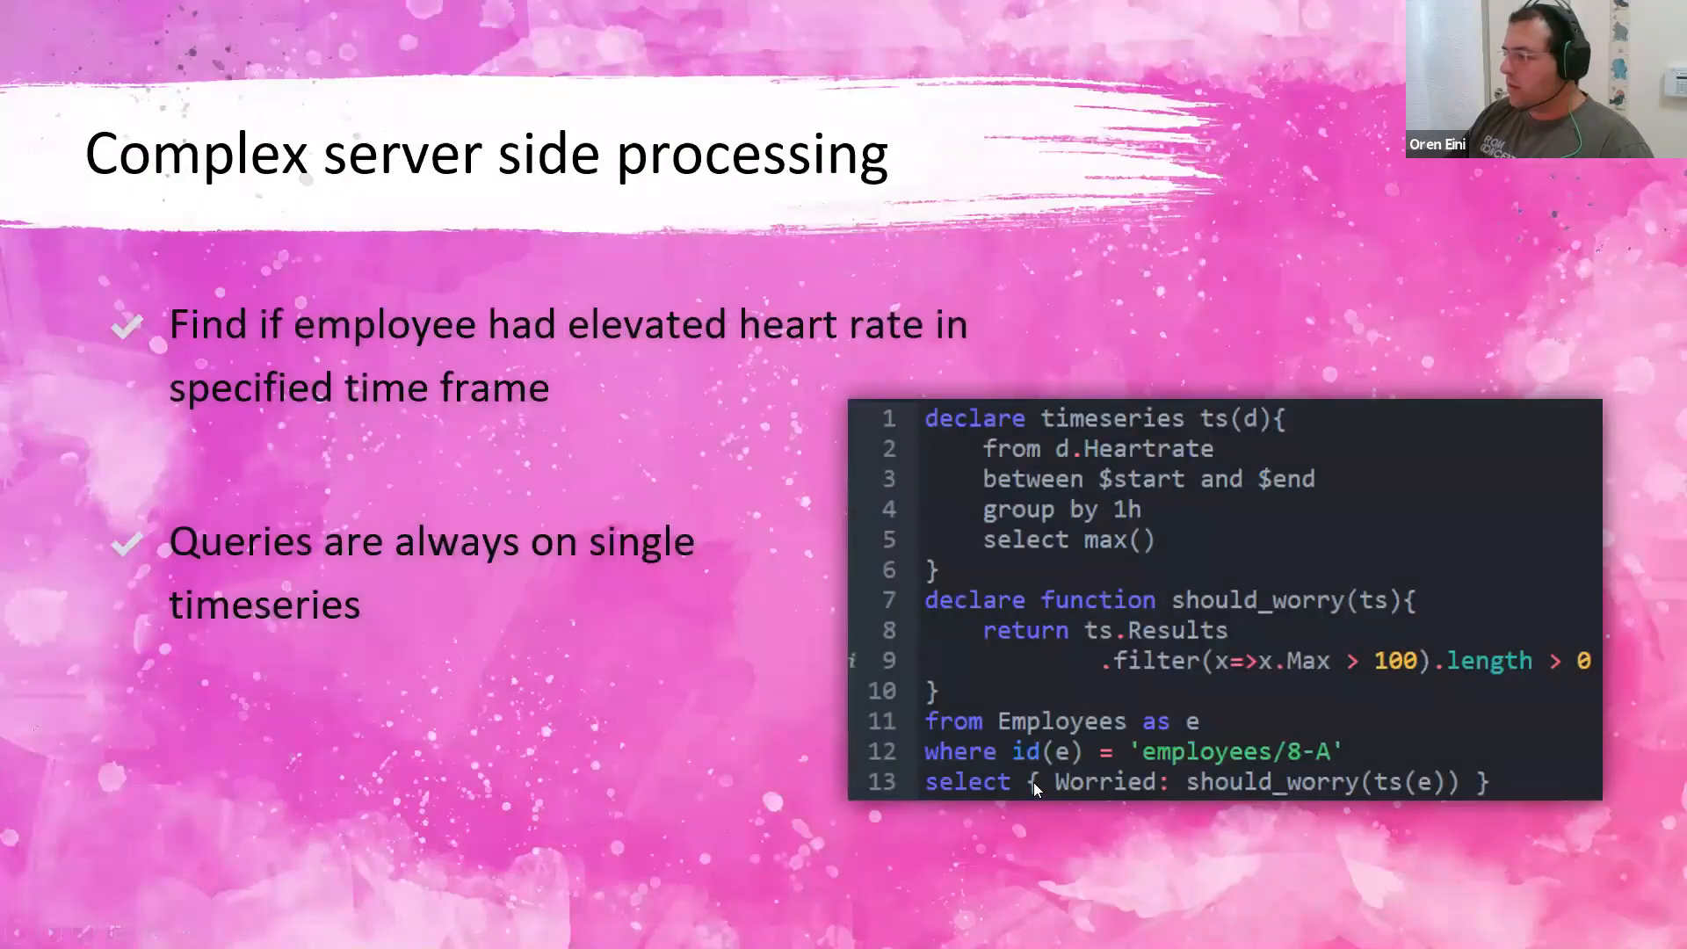
key("alt+Tab")
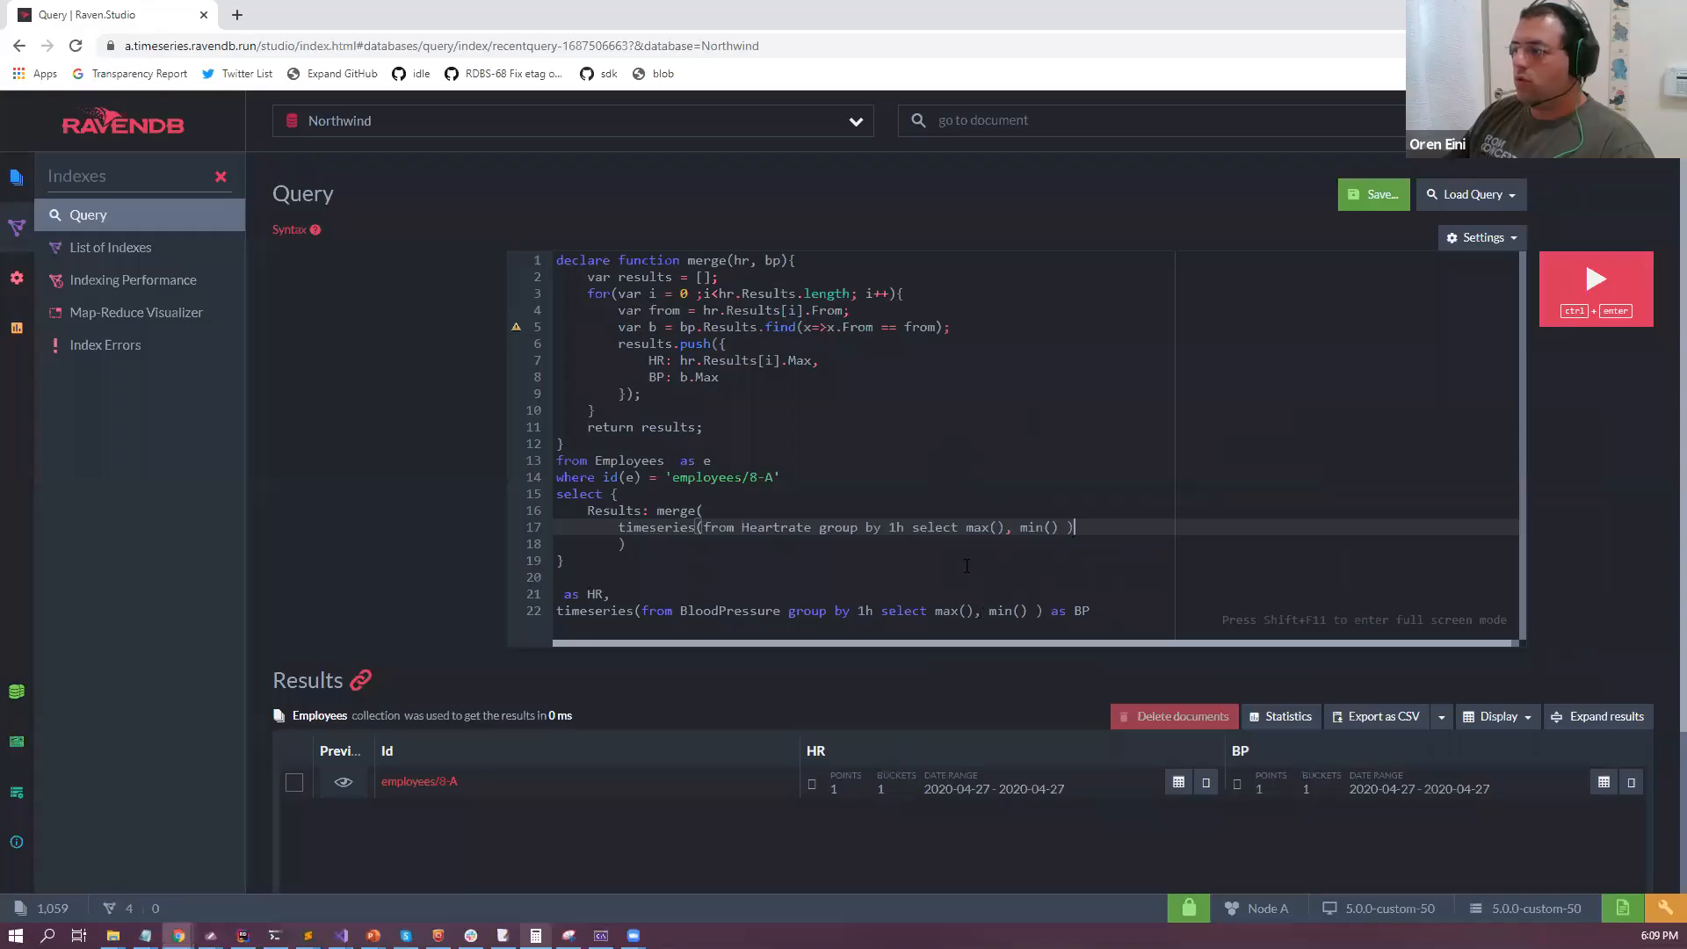
Cut the Heartrate query out of timeseries( ) and start declare timeseries heartrate(e){ below the merge function.
left_click(703, 527)
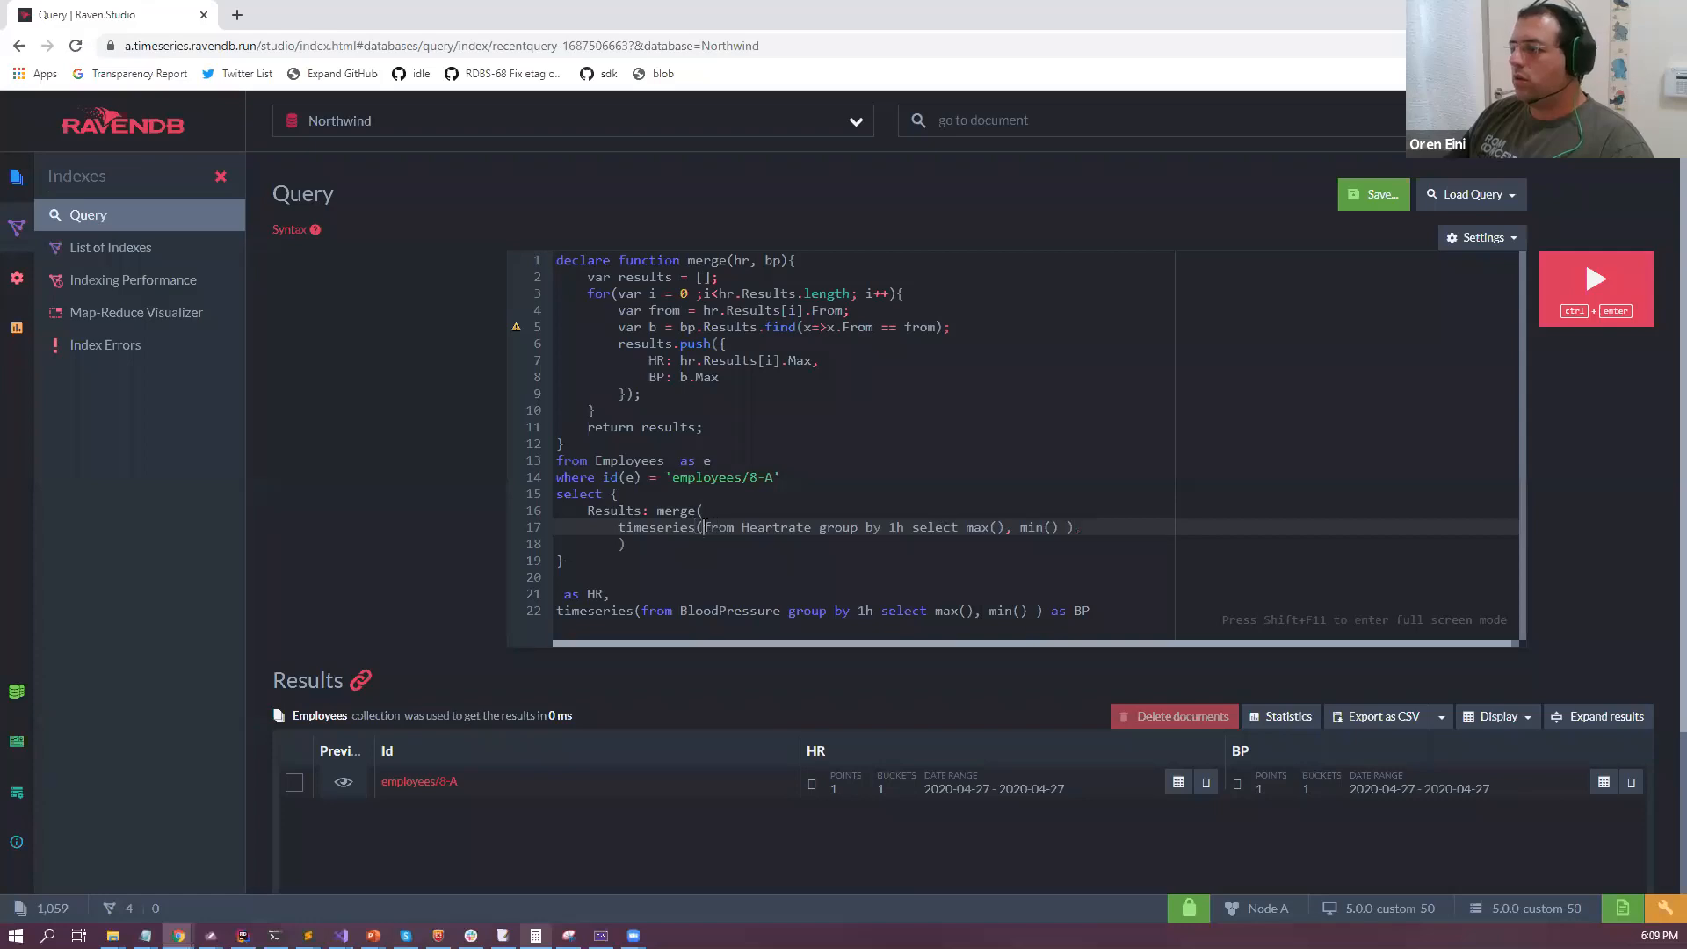
left_click(1058, 528, "shift")
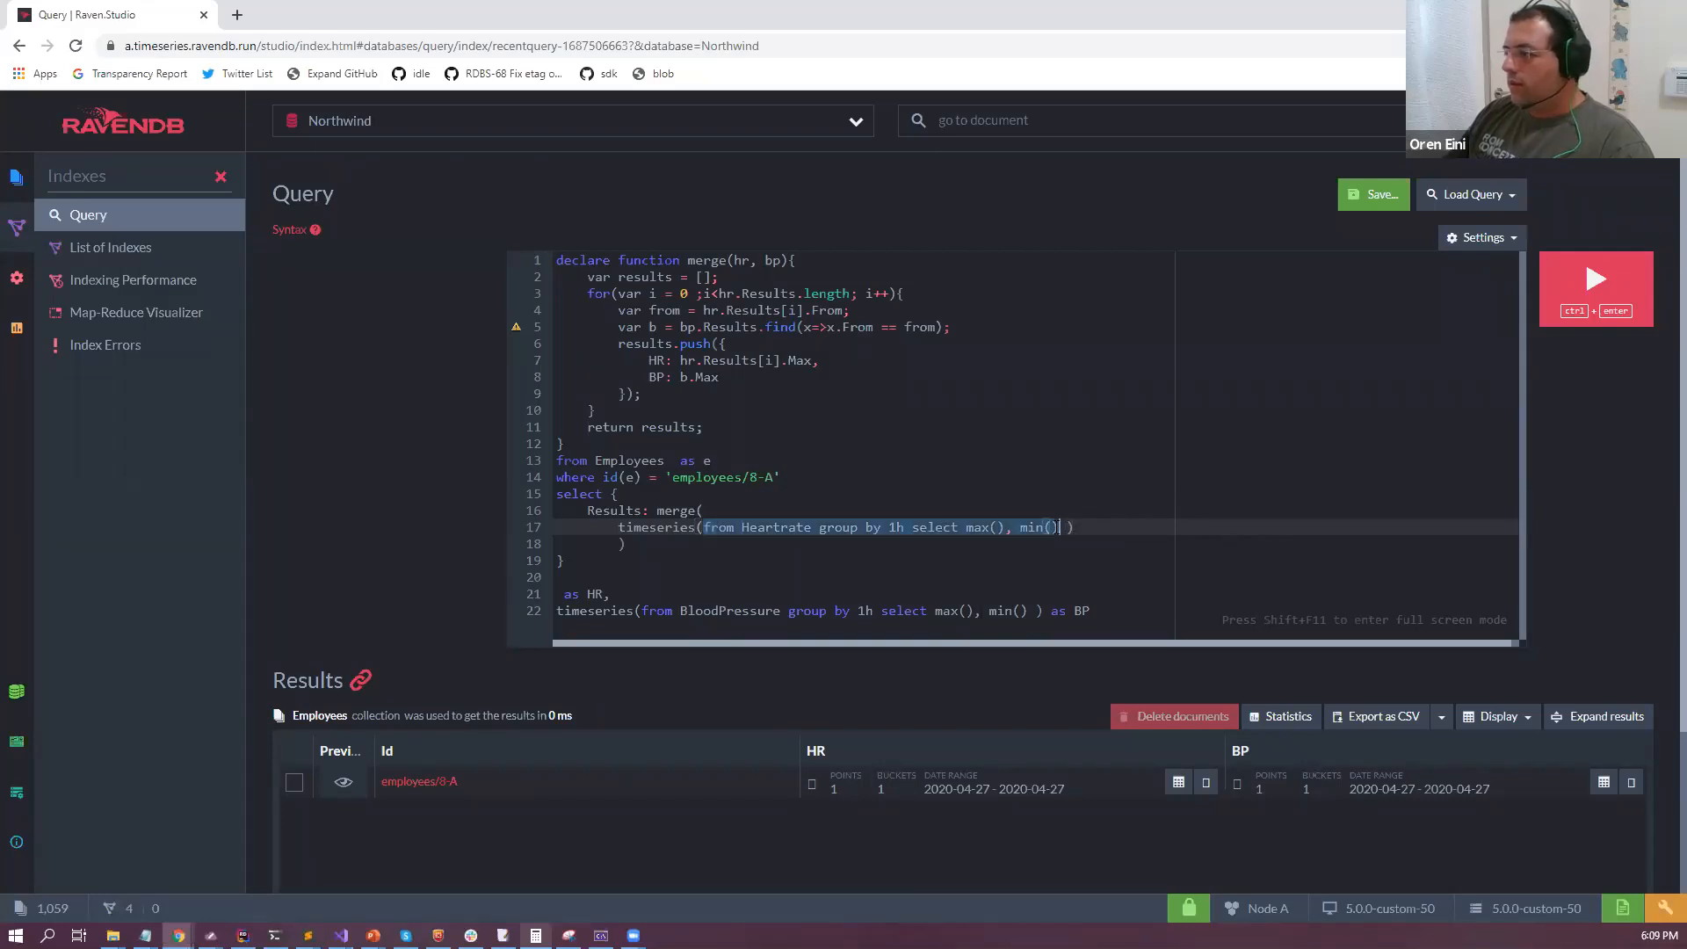
key("ctrl+x")
left_click(793, 440)
key("Return")
type("dc")
key("BackSpace")
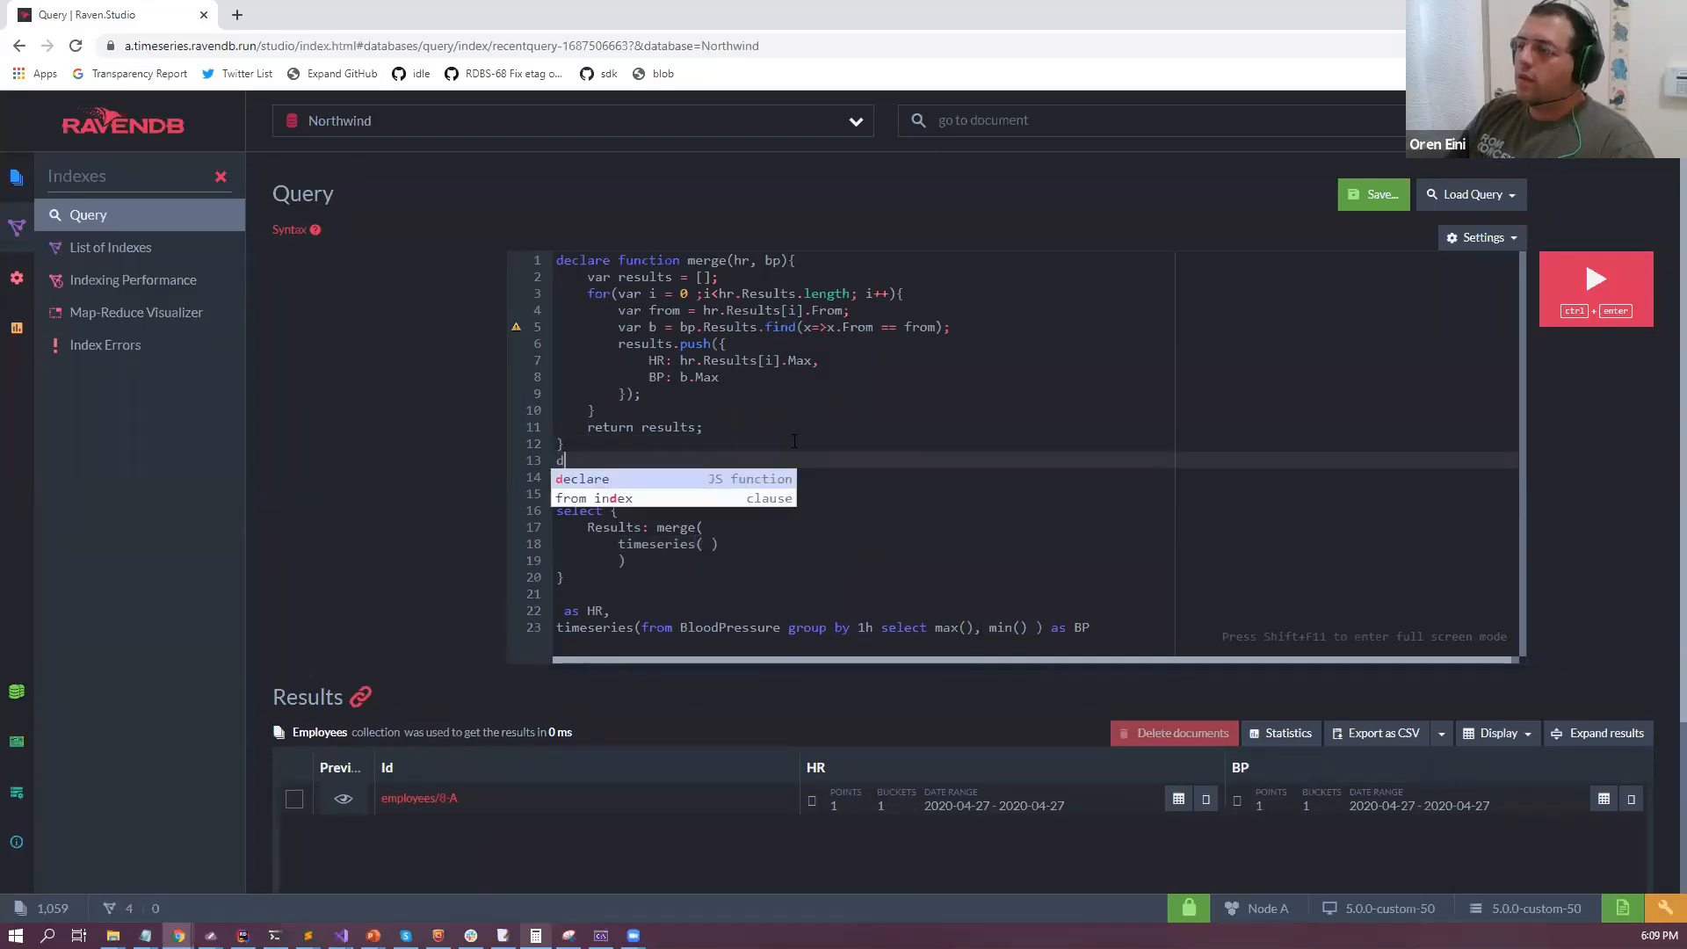
type("eclare tim")
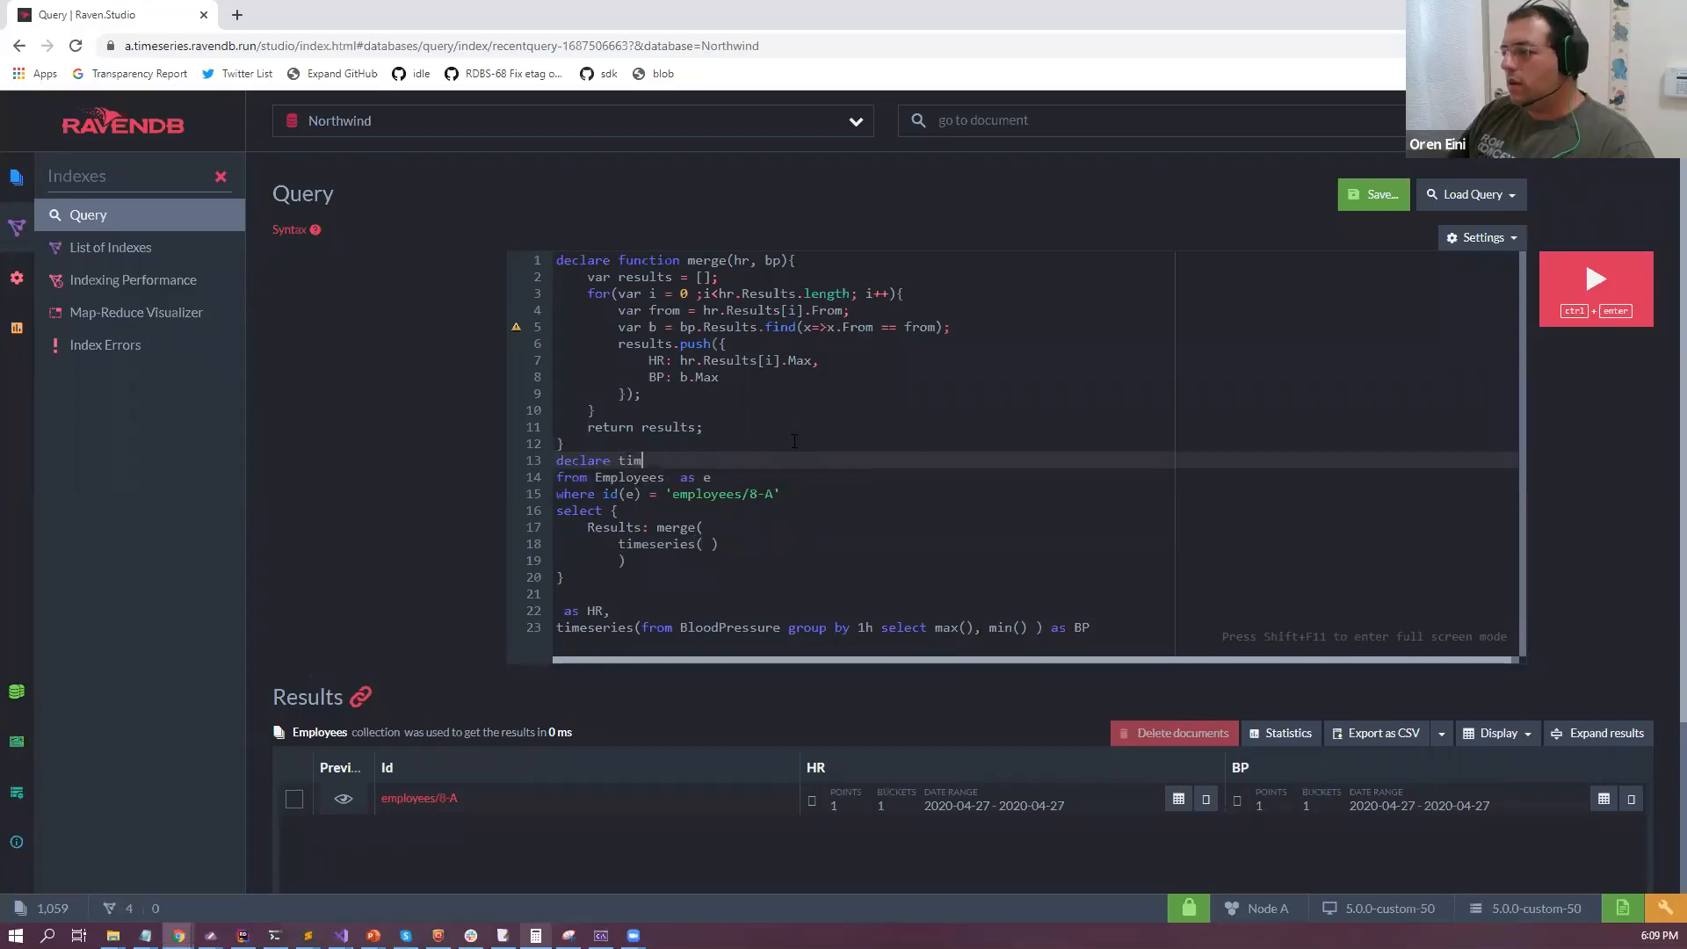
type("eseries hear")
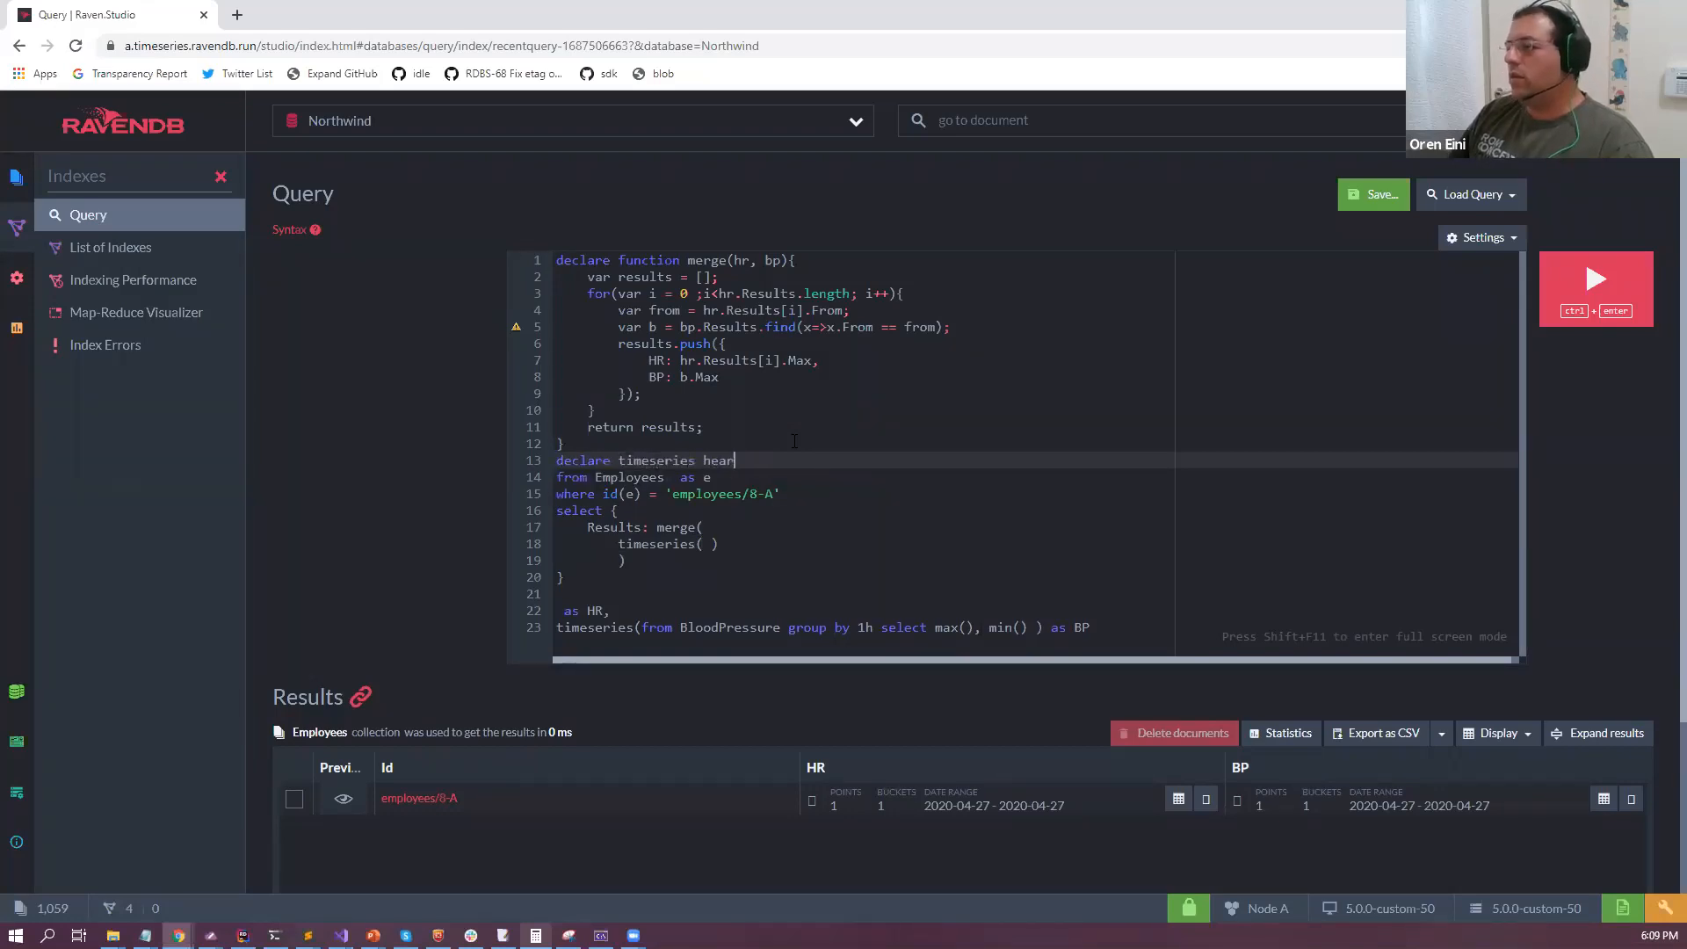
type("trate(e){")
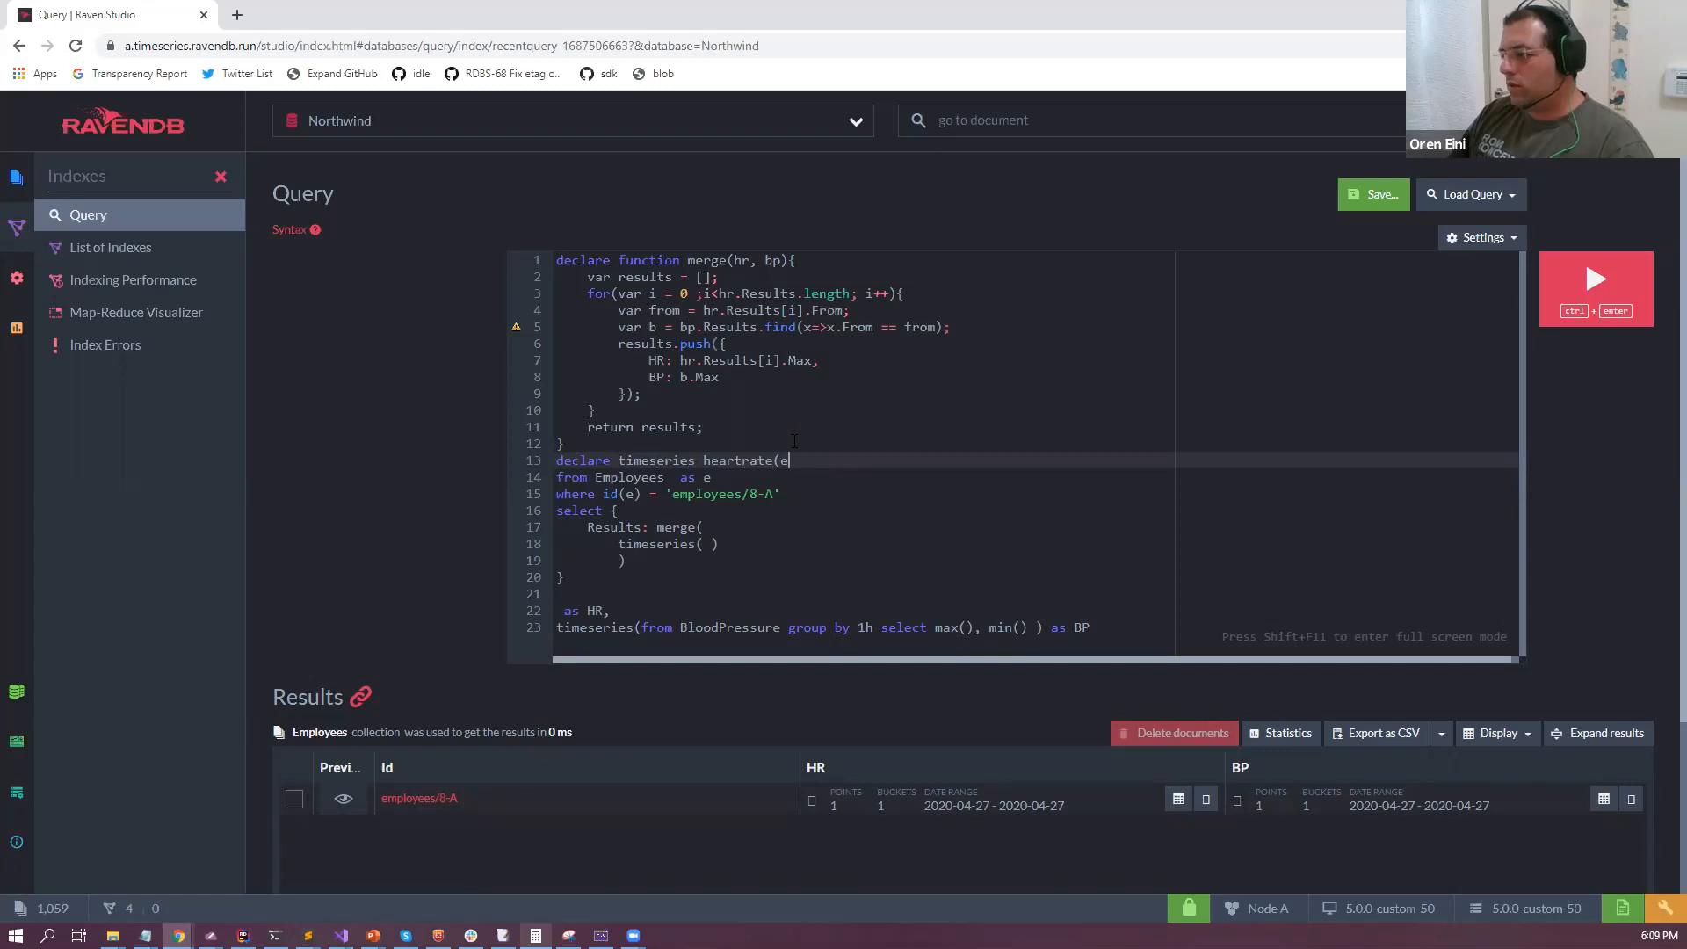
Paste the Heartrate query as the heartrate body, make it read from e.Heartrate, and close the declaration without blank lines.
key("Return")
key("ctrl+v")
key("Return")
key("Return")
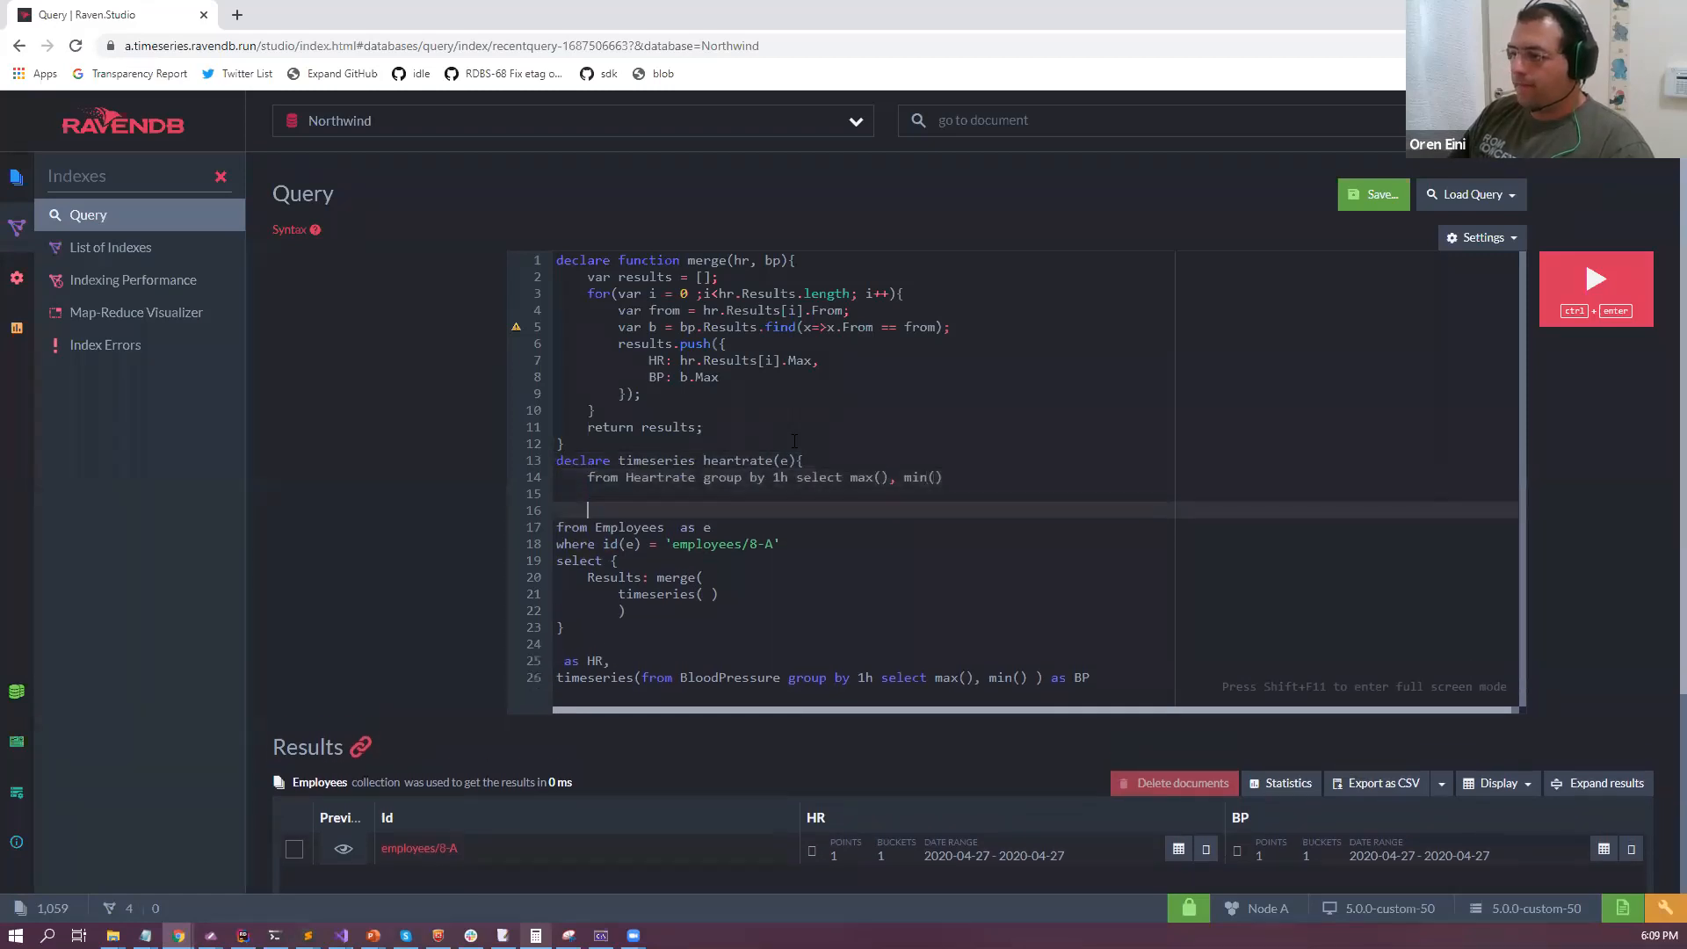
type("}")
key("Up")
key("Up")
key("Home")
type("e.")
key("End")
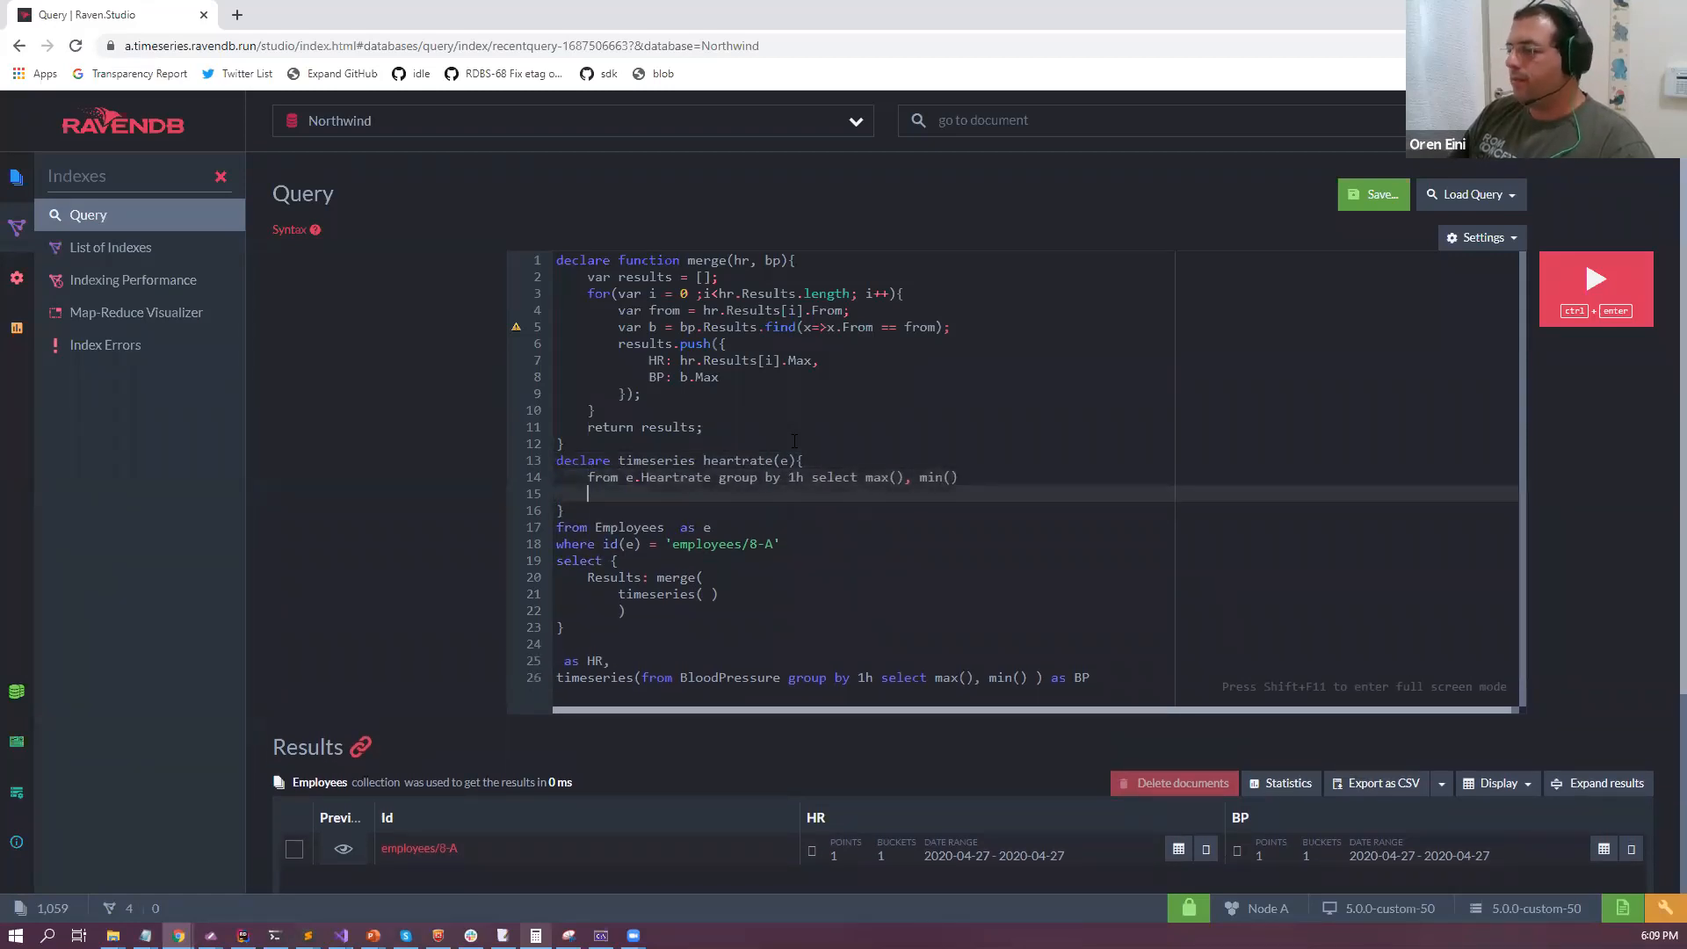
key("Delete")
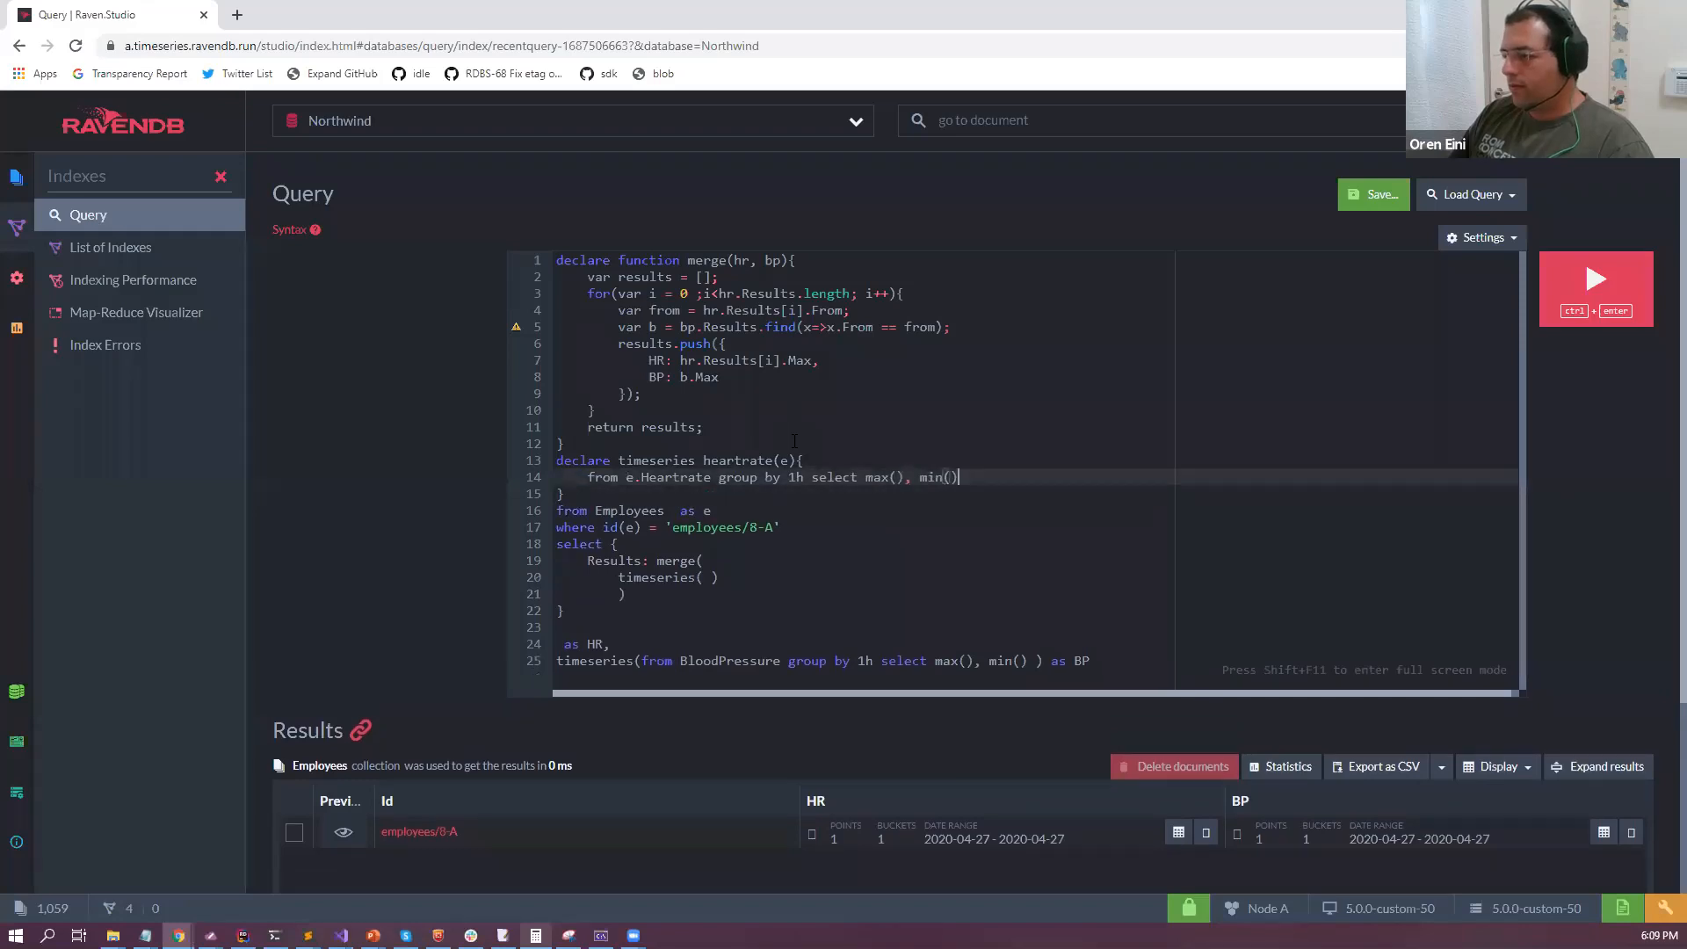
Declare an empty timeseries bloodpressure(e){ } below the heartrate declaration.
key("Down")
key("Return")
type("decalre")
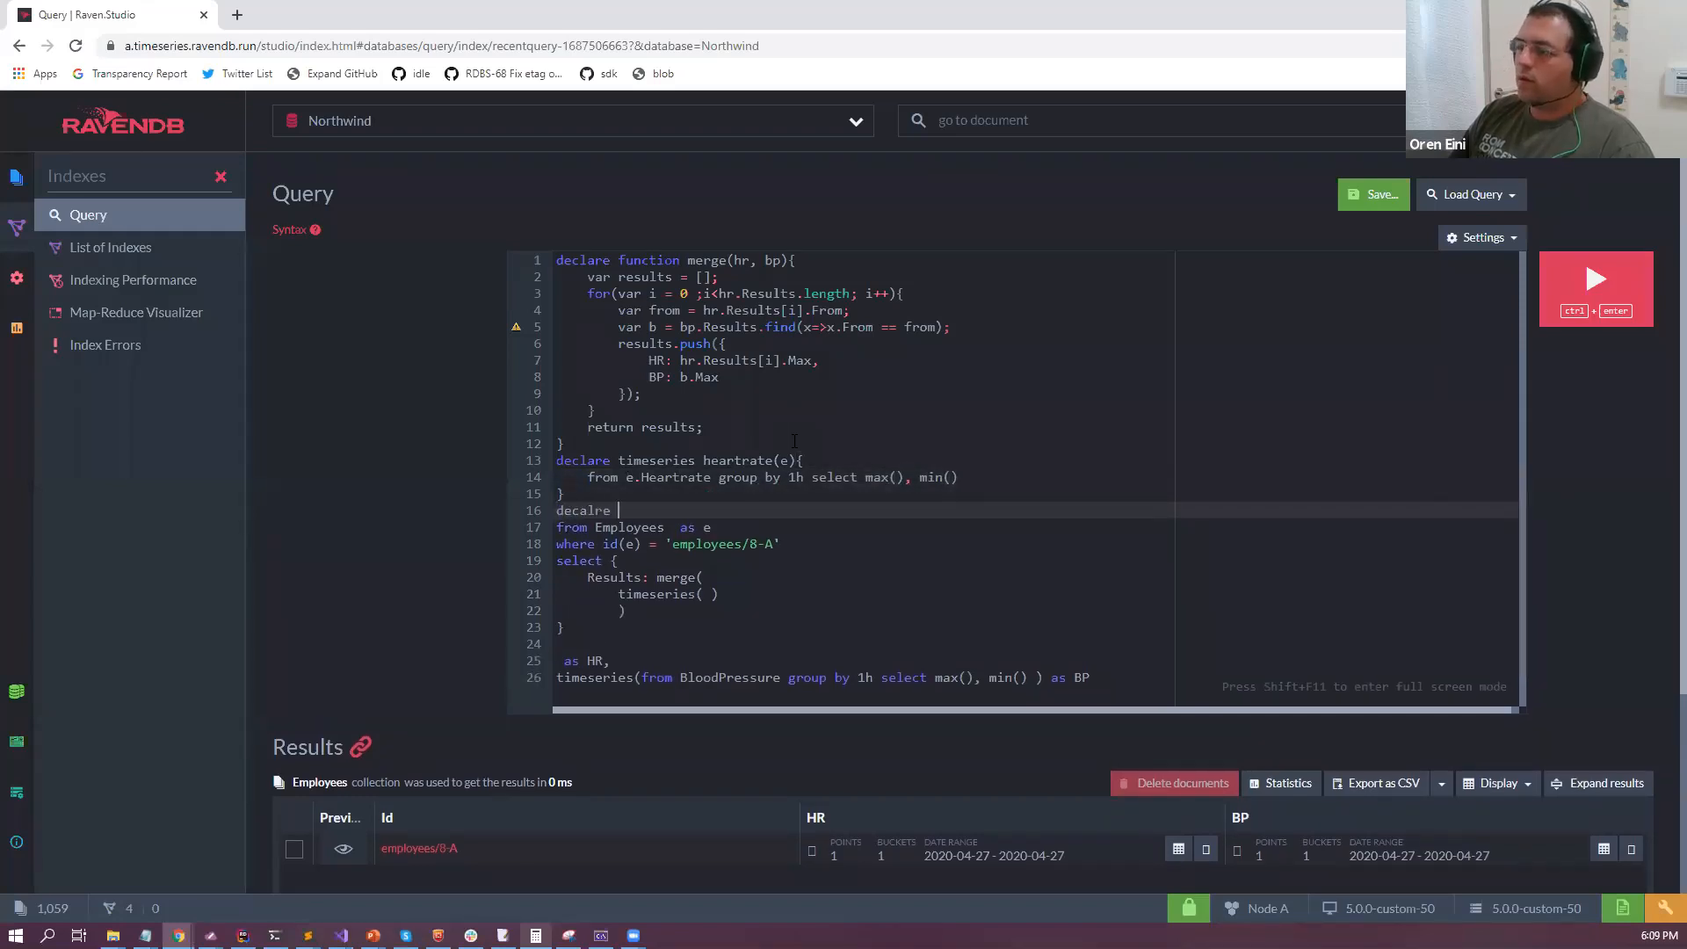
key("ctrl+BackSpace")
type("declare ti")
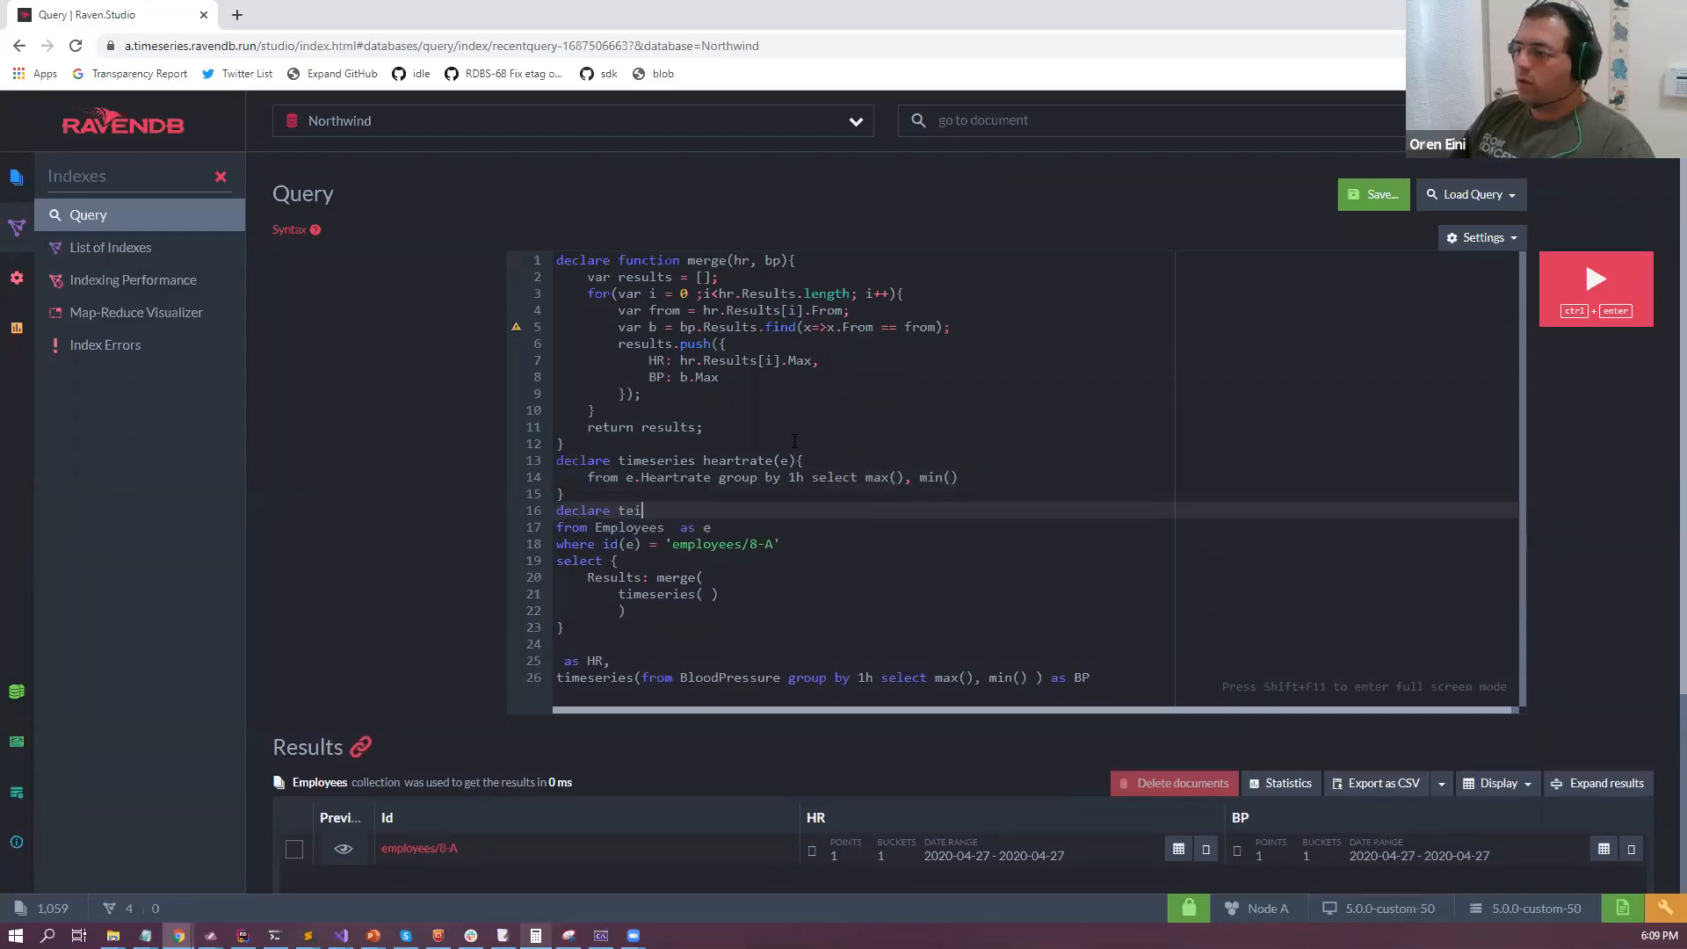
type("meseries bo")
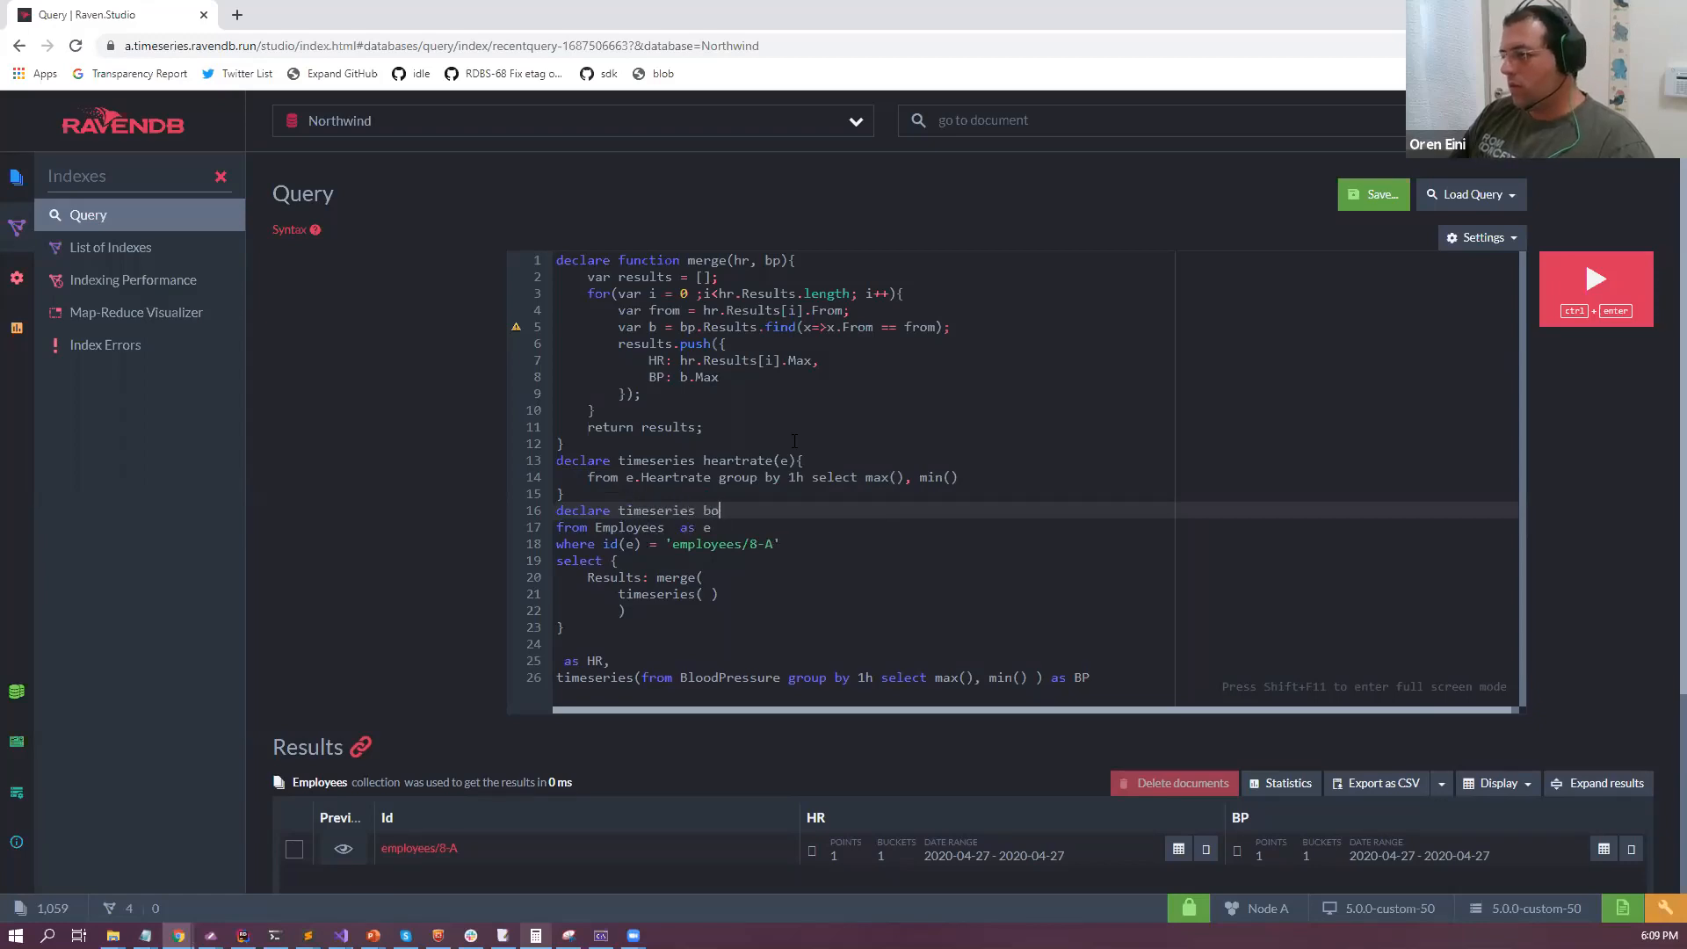
key("BackSpace")
type("l")
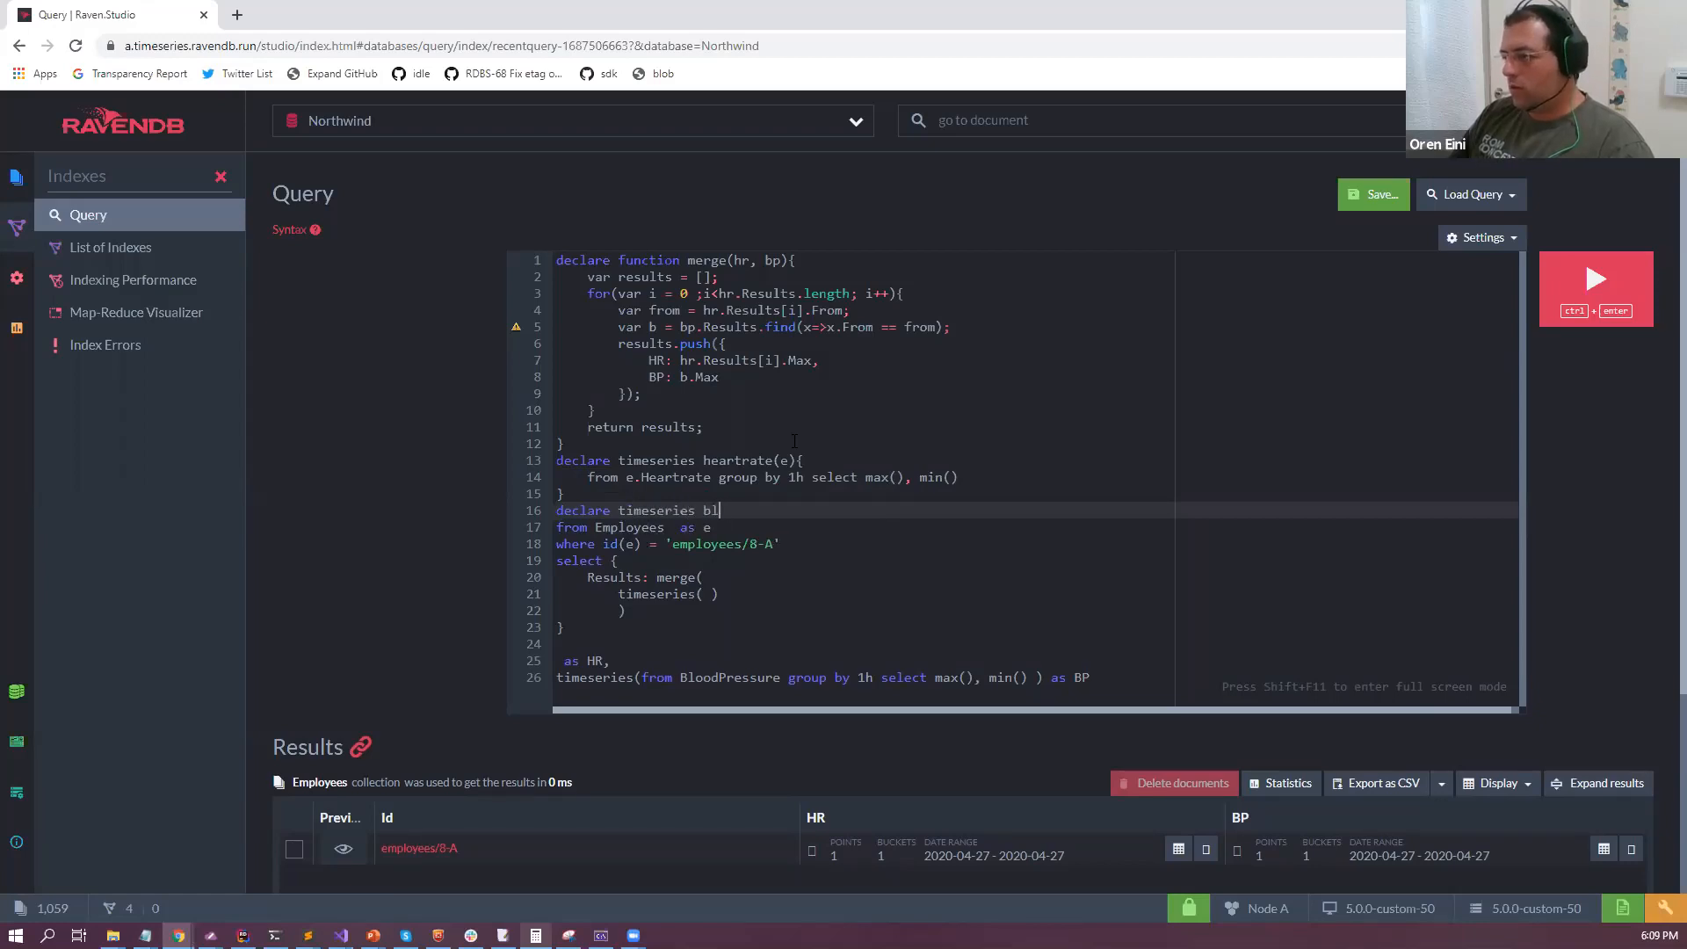
type("oodpressure(e){")
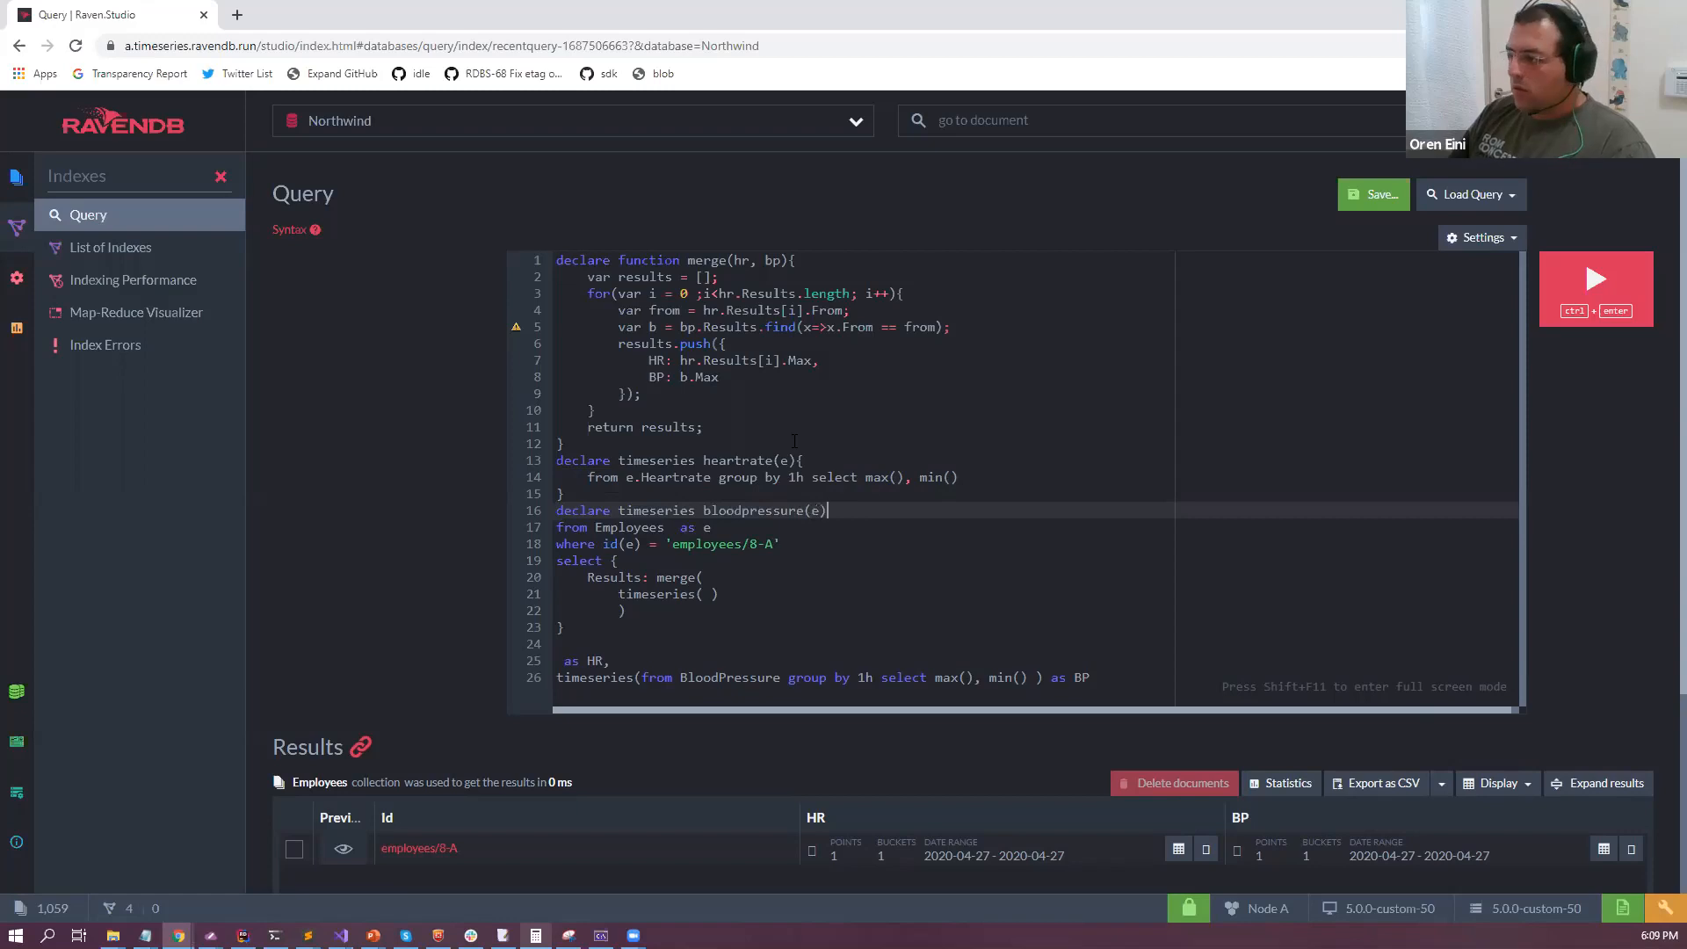
key("Return")
type("}")
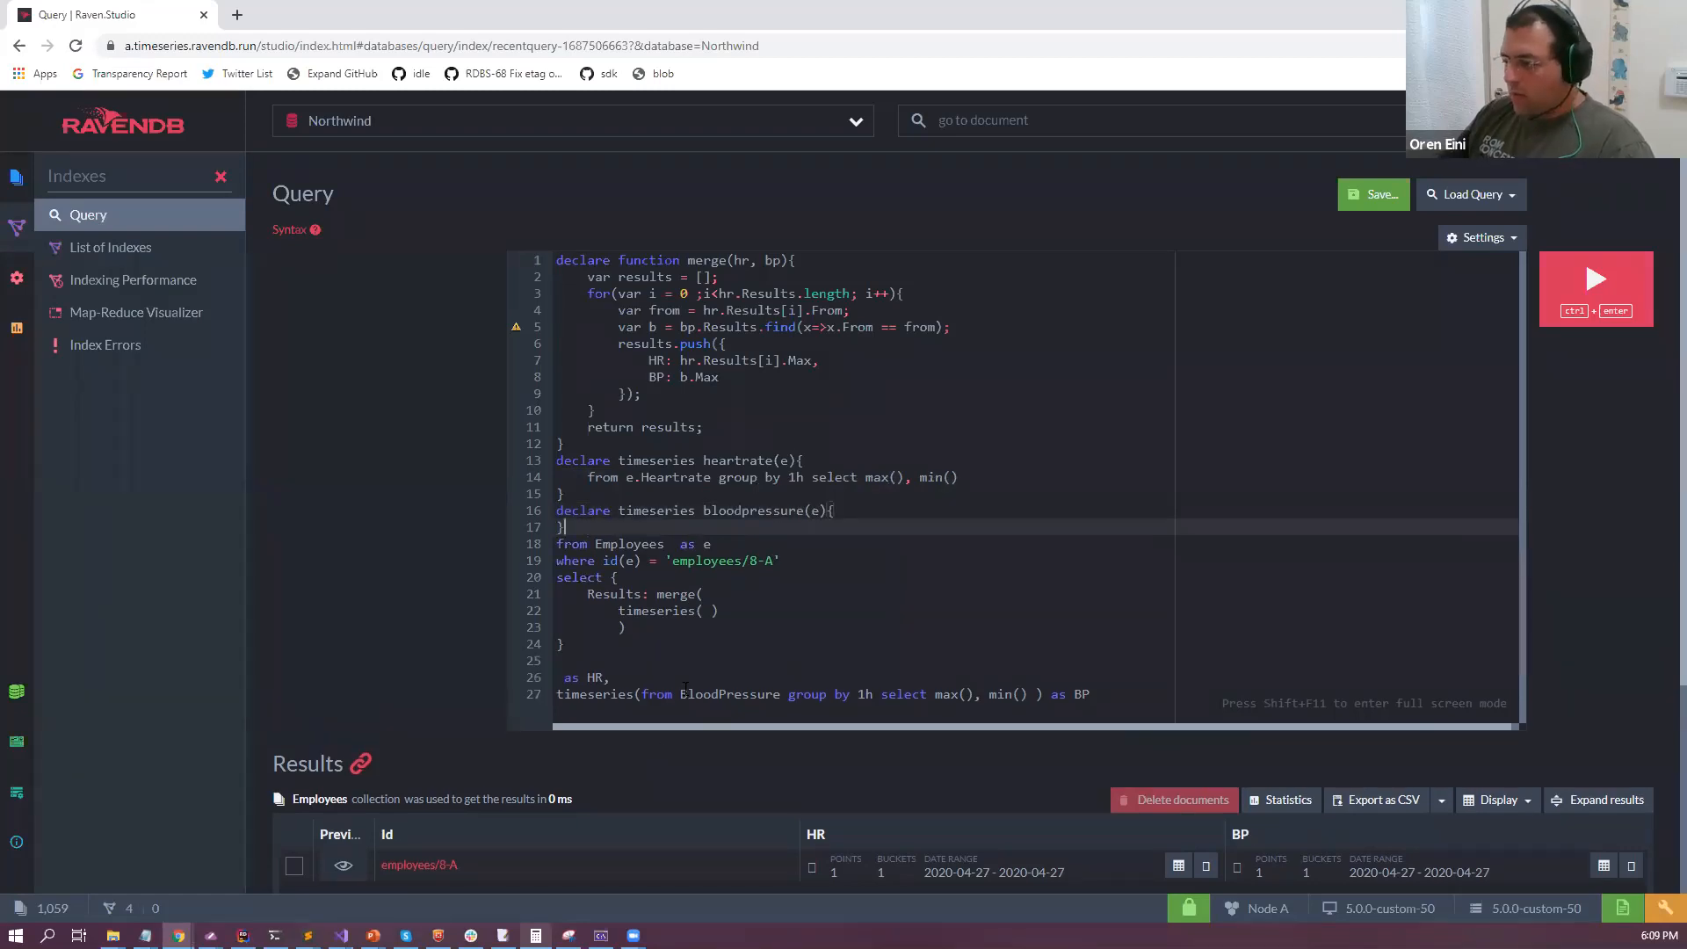
Move the BloodPressure timeseries expression, without its alias, from the end of the query into the bloodpressure declaration's body.
left_click(686, 692)
key("shift+End")
key("shift+Left")
key("shift+Left")
key("shift+Left")
key("shift+Left")
key("shift+Left")
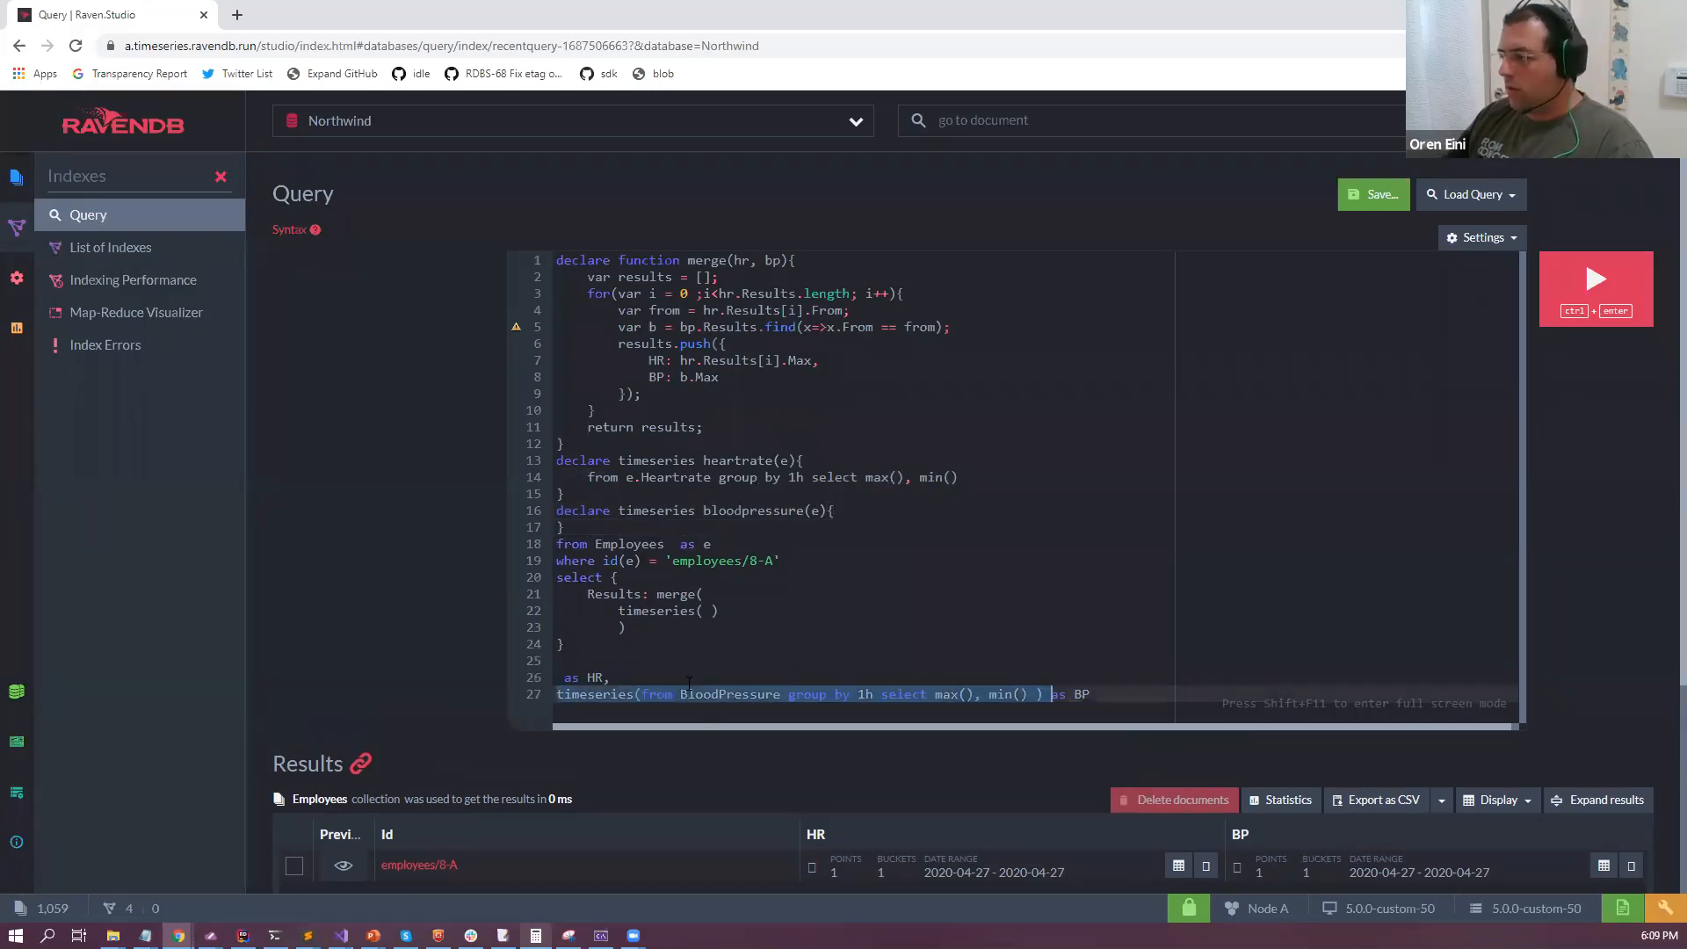
key("ctrl+x")
key("Up")
key("Up")
key("Up")
key("Up")
key("Up")
key("Up")
key("Up")
key("Up")
key("Up")
key("Up")
key("Up")
key("End")
key("Return")
key("Tab")
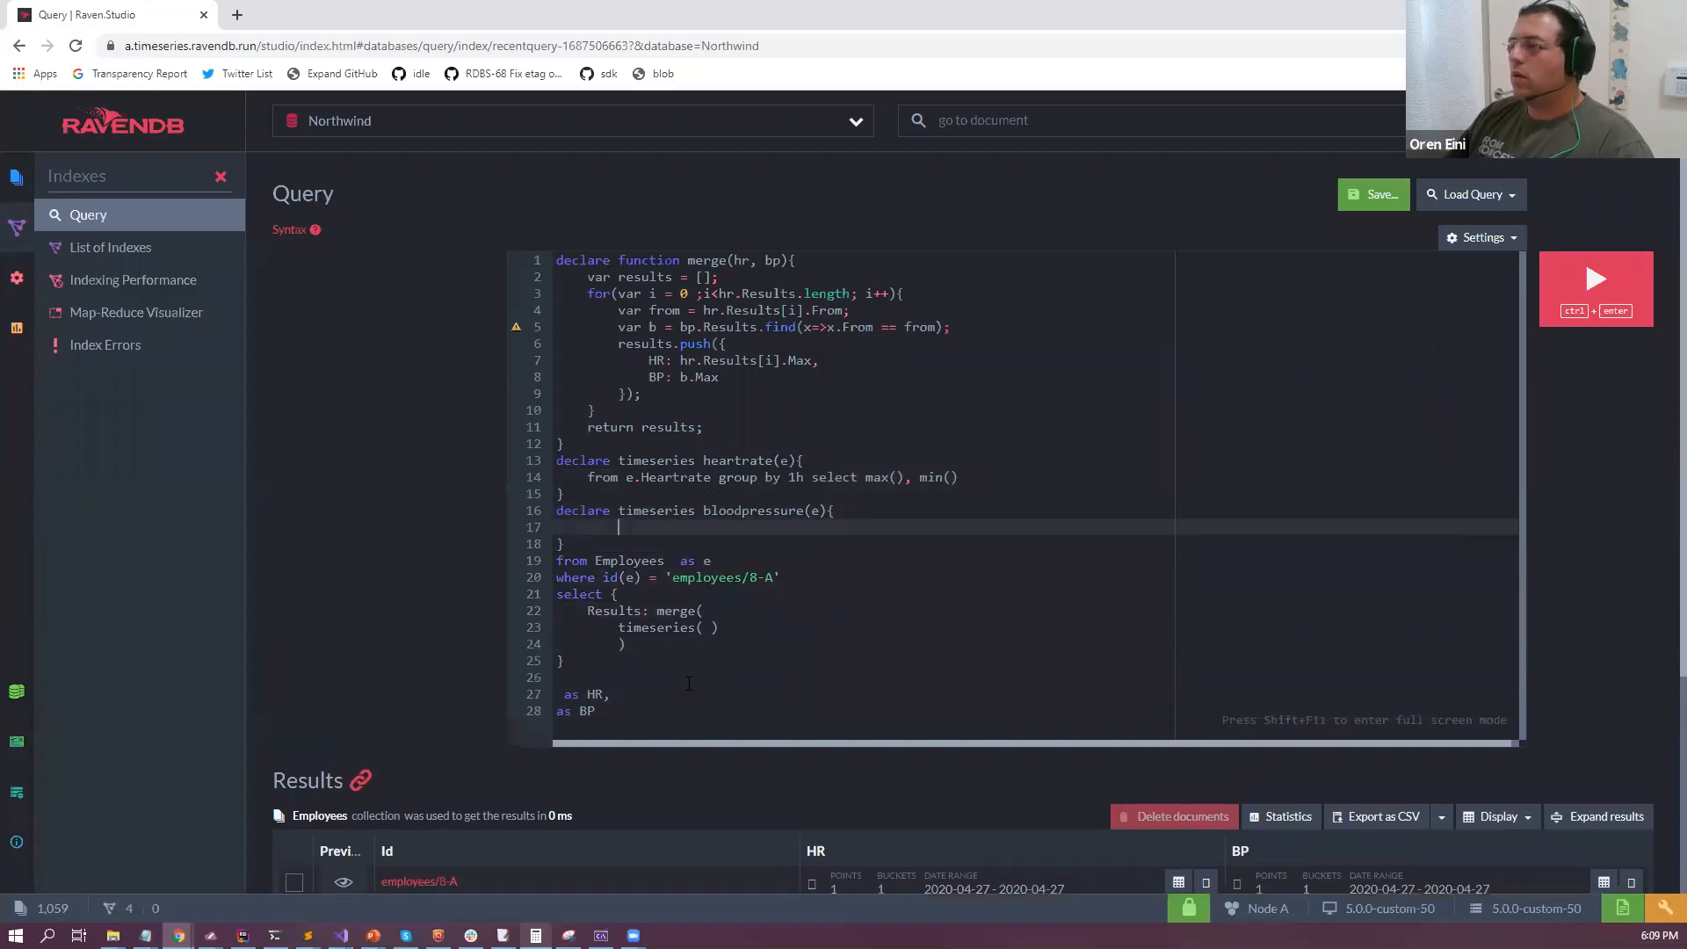
key("ctrl+v")
Strip the timeseries( ) wrapper from the bloodpressure body and make it read from e.BloodPressure.
key("Home")
key("ctrl+Right")
key("ctrl+Right")
key("shift+Home")
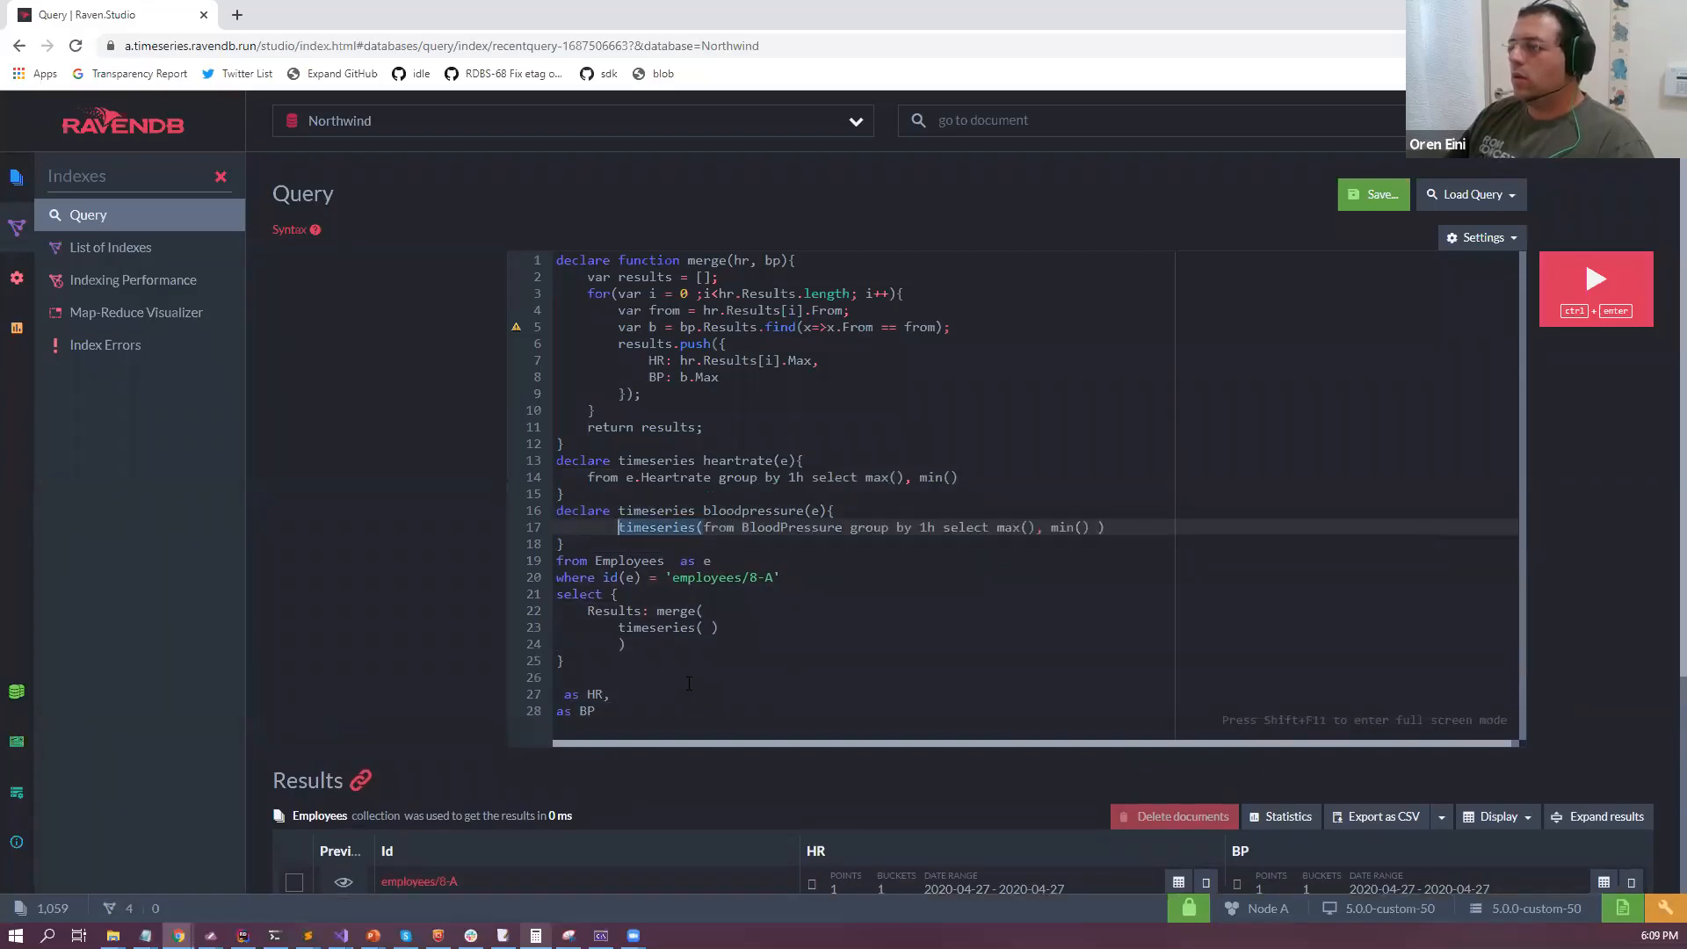
key("BackSpace")
key("Right")
key("Right")
key("Right")
key("Right")
key("Right")
type("e.")
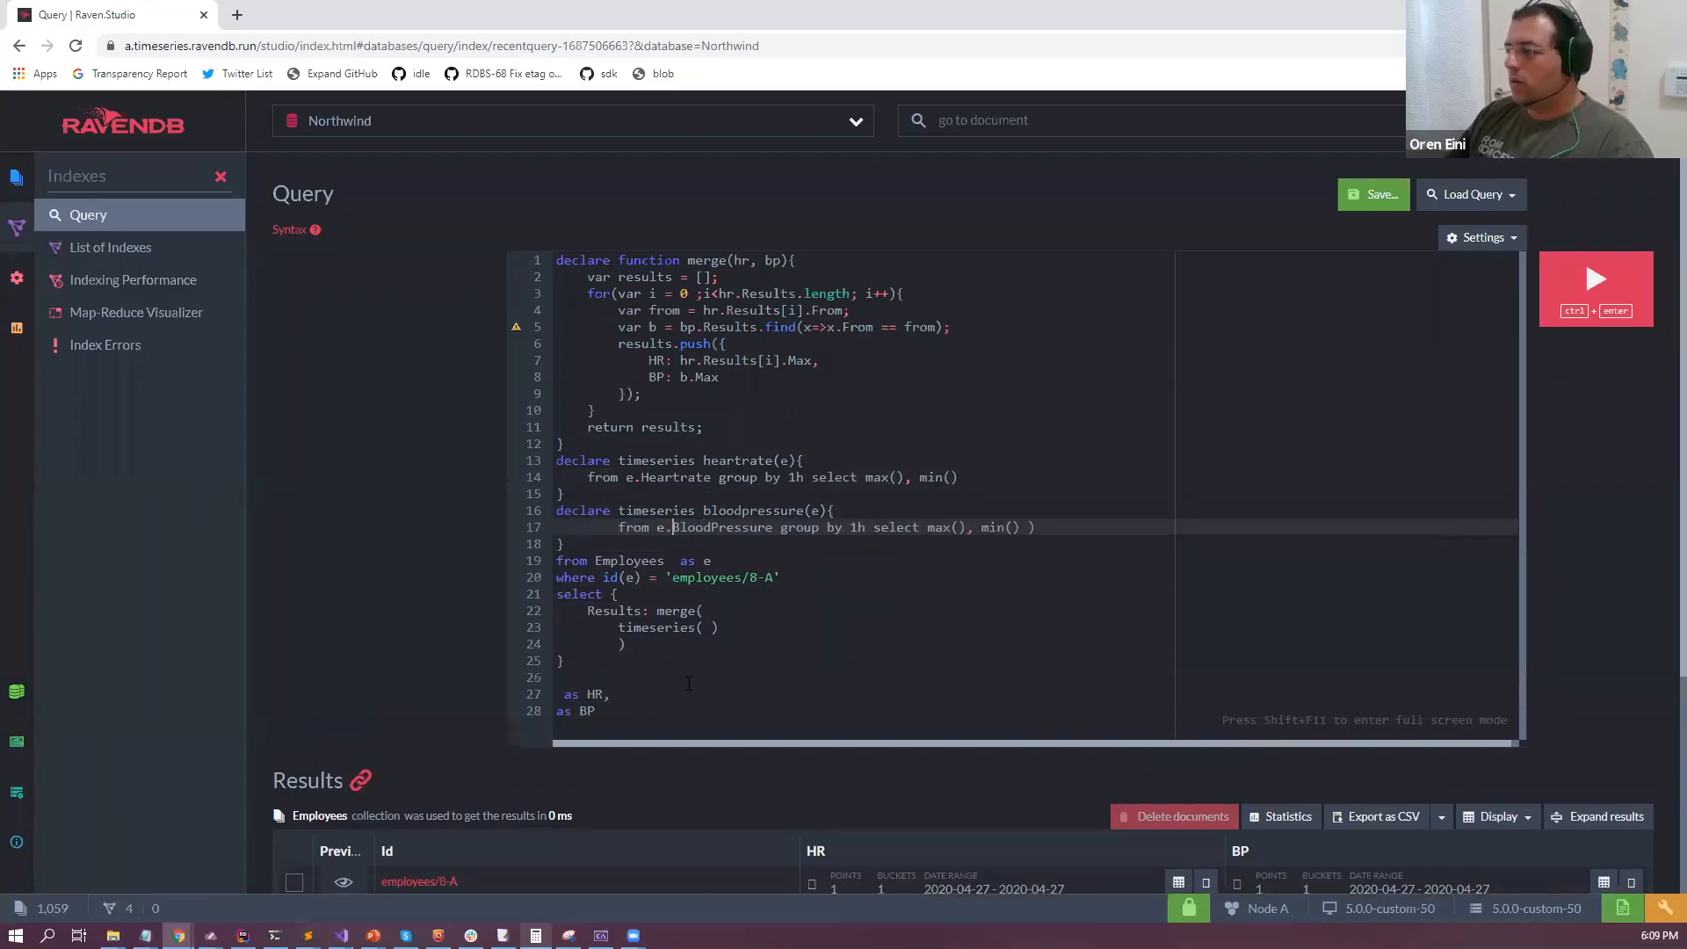
key("End")
key("BackSpace")
key("BackSpace")
key("Down")
key("Down")
key("Down")
key("Down")
key("Down")
key("Down")
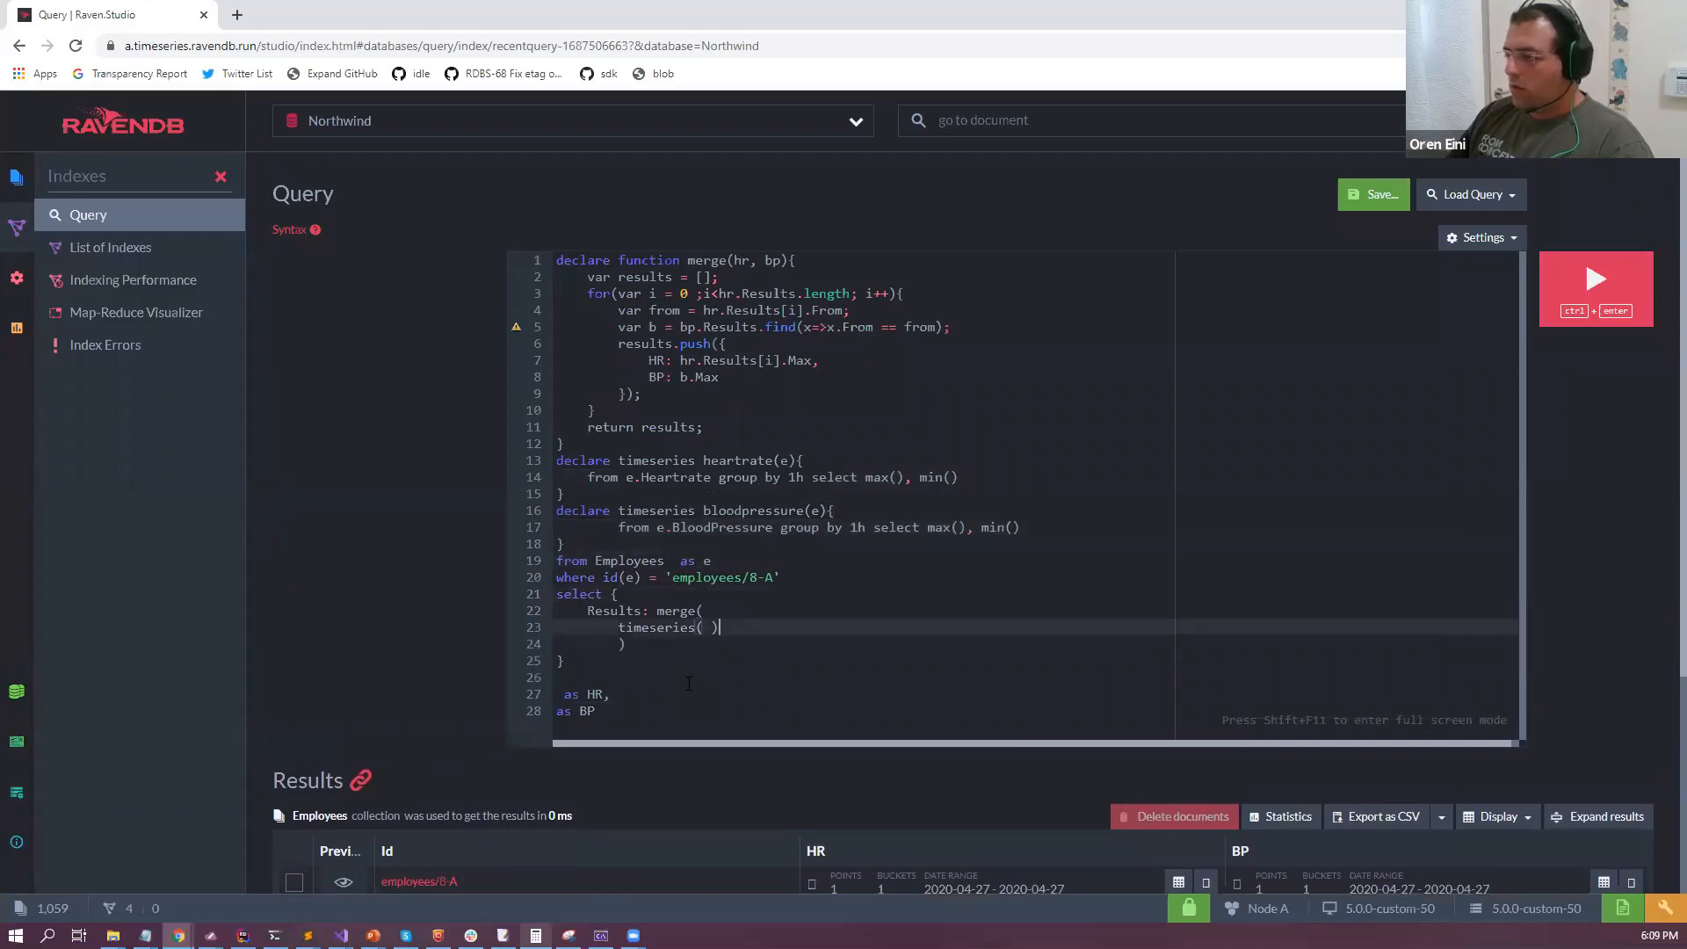
Remove the leftover timeseries( ) call and the trailing HR and BP aliases, leaving an empty merge() on the Results line.
key("shift+Home")
key("BackSpace")
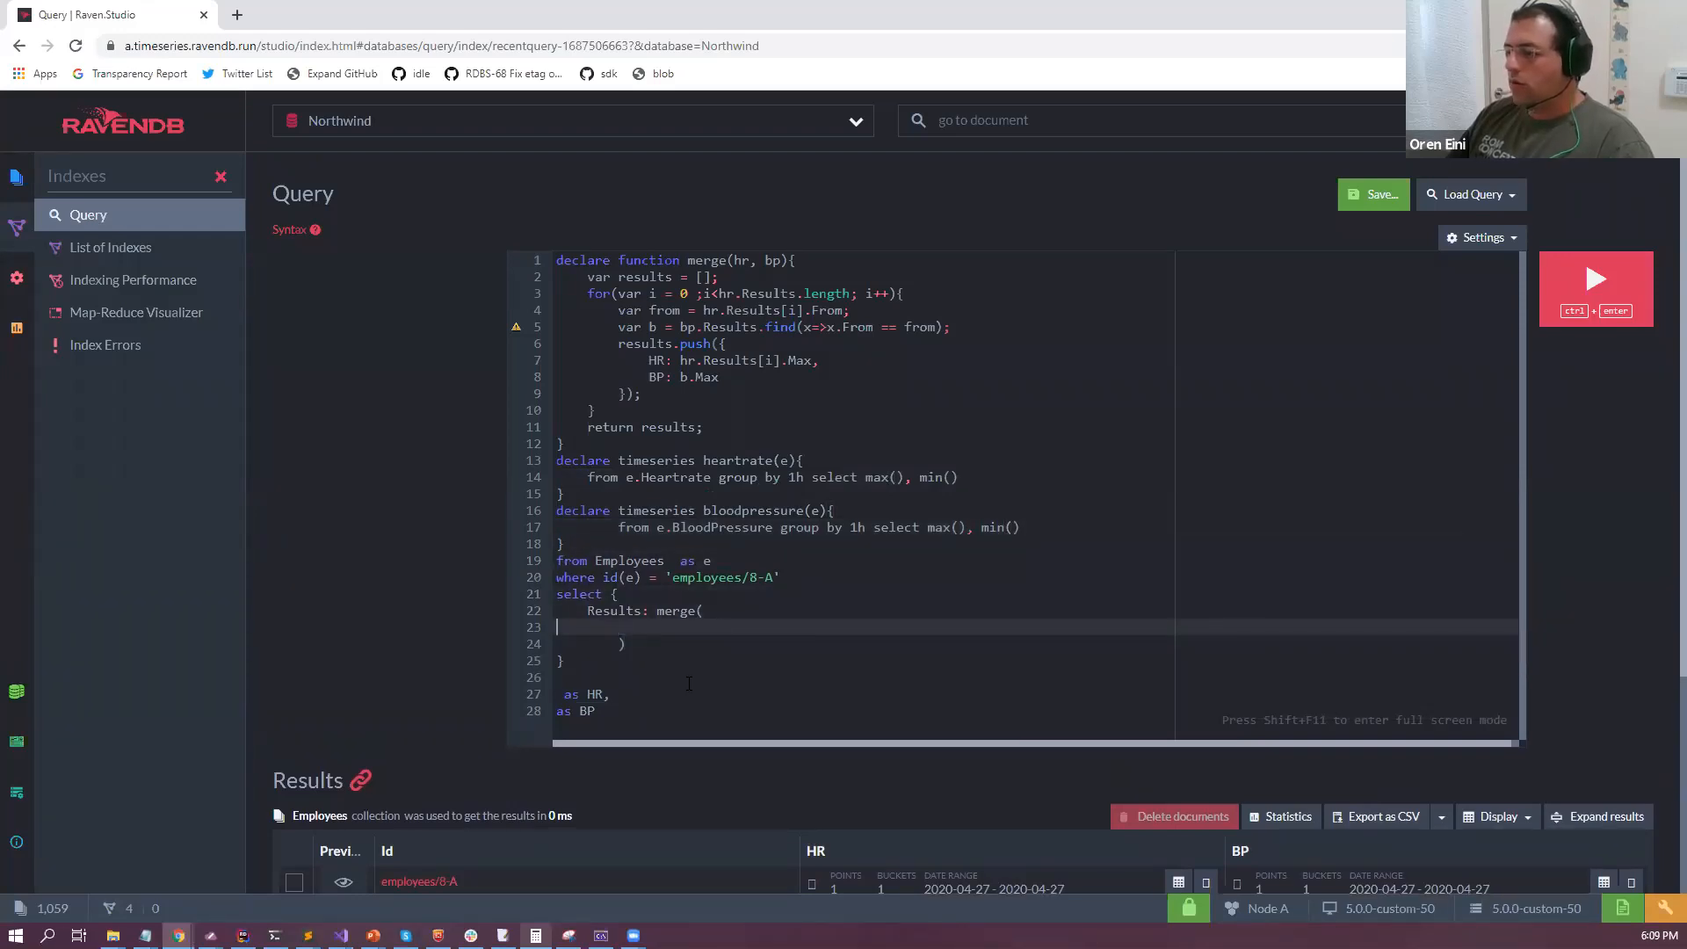
key("BackSpace")
key("Down")
key("Down")
key("ctrl+shift+End")
key("BackSpace")
key("Up")
key("Up")
key("End")
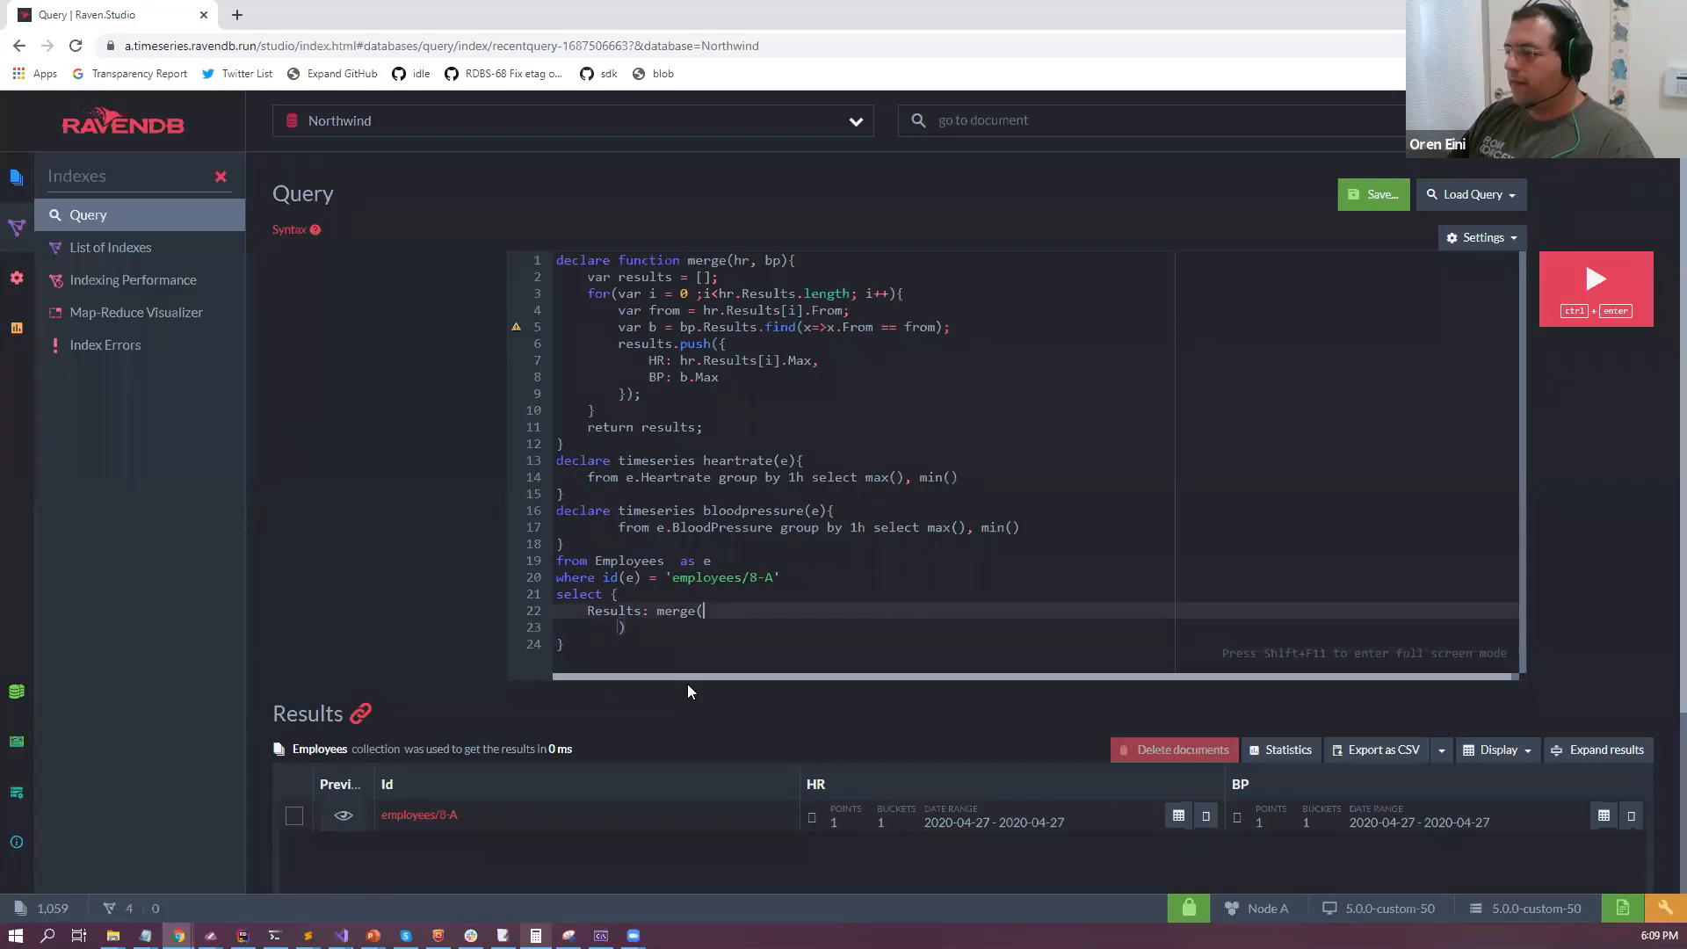
key("Delete")
key("ctrl+shift+Right")
key("Delete")
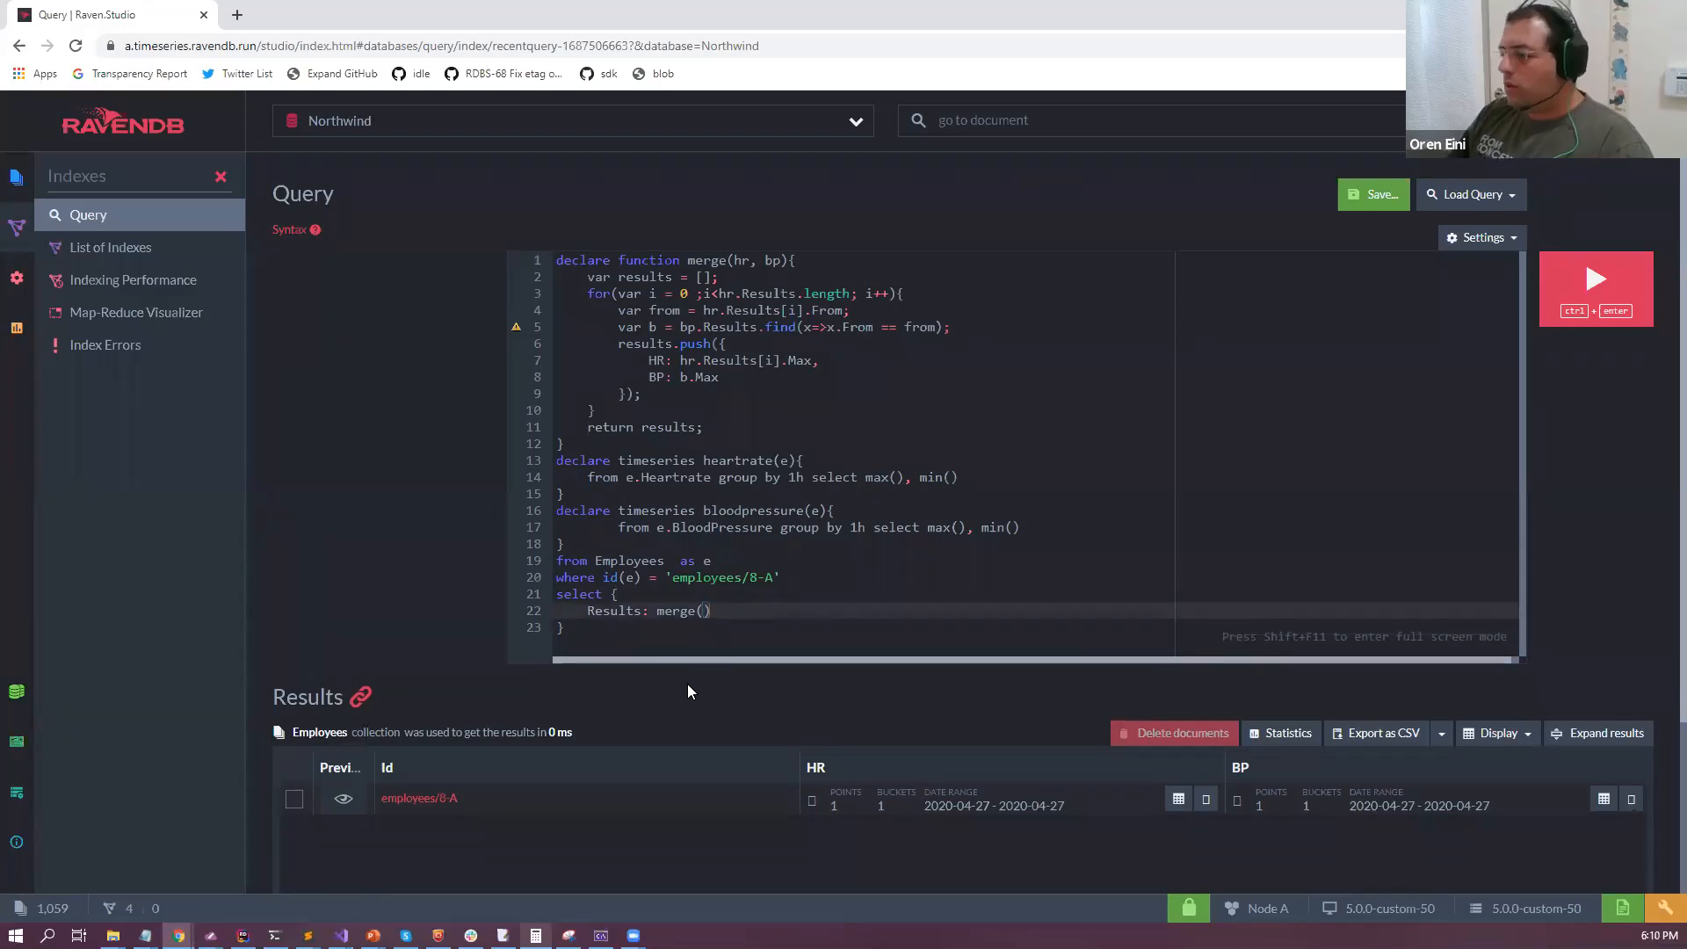
Fill in the arguments of the merge call as heartrate(e), bloodpressure(e).
type("heartrate")
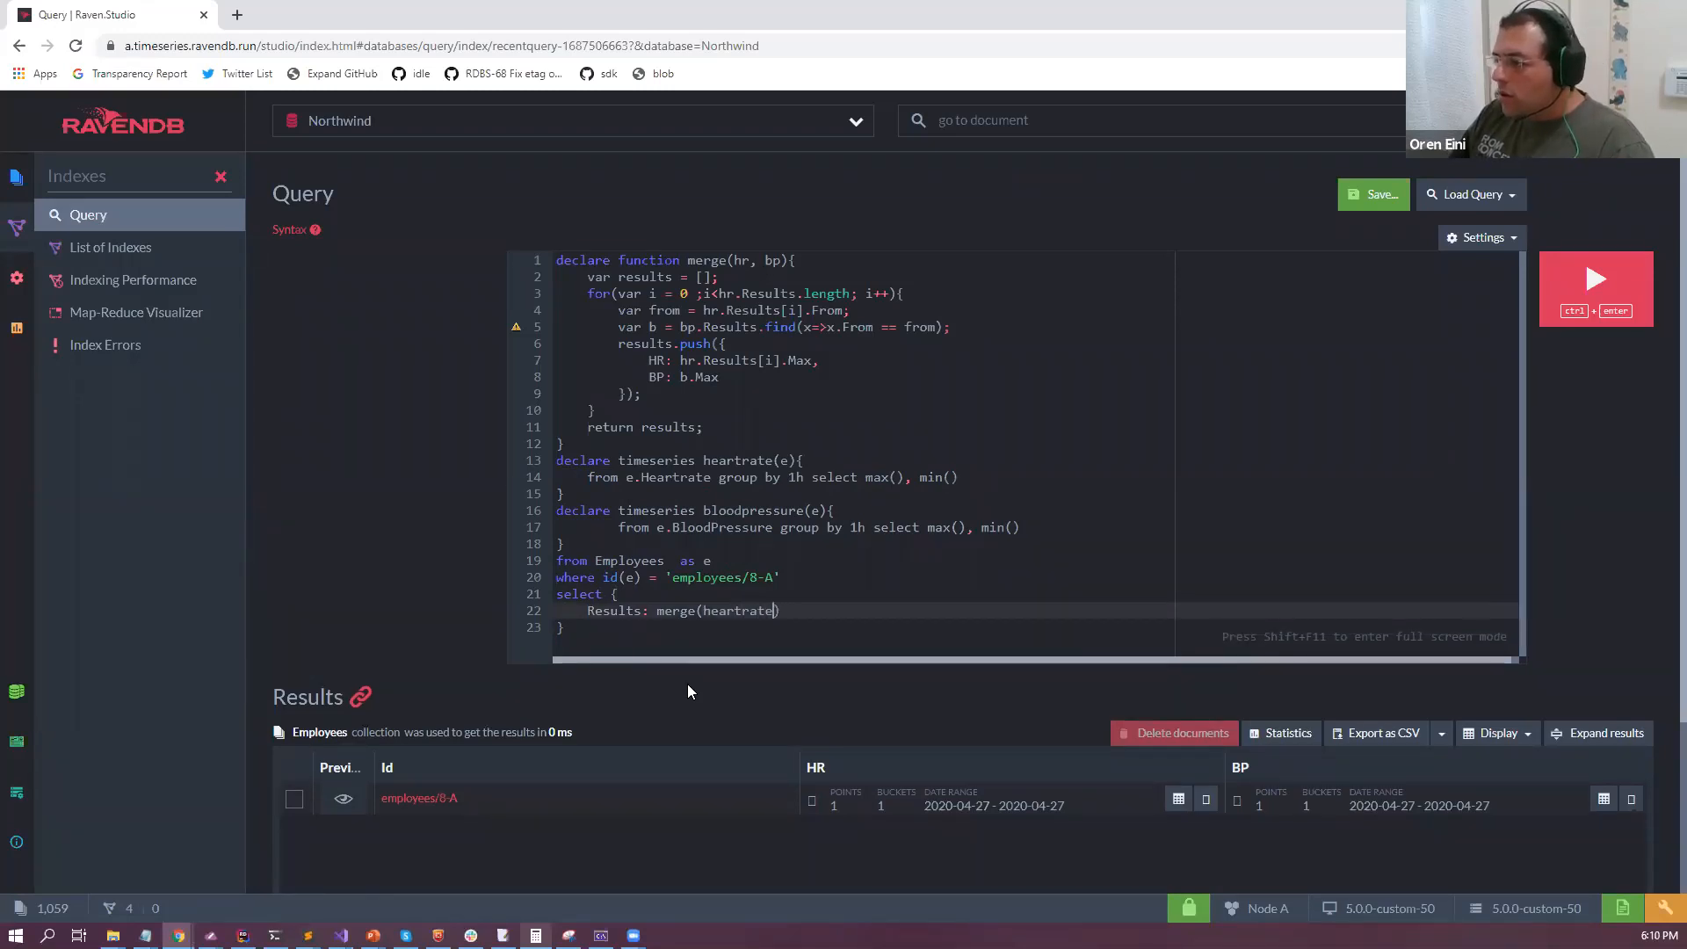
type("(e), bloo")
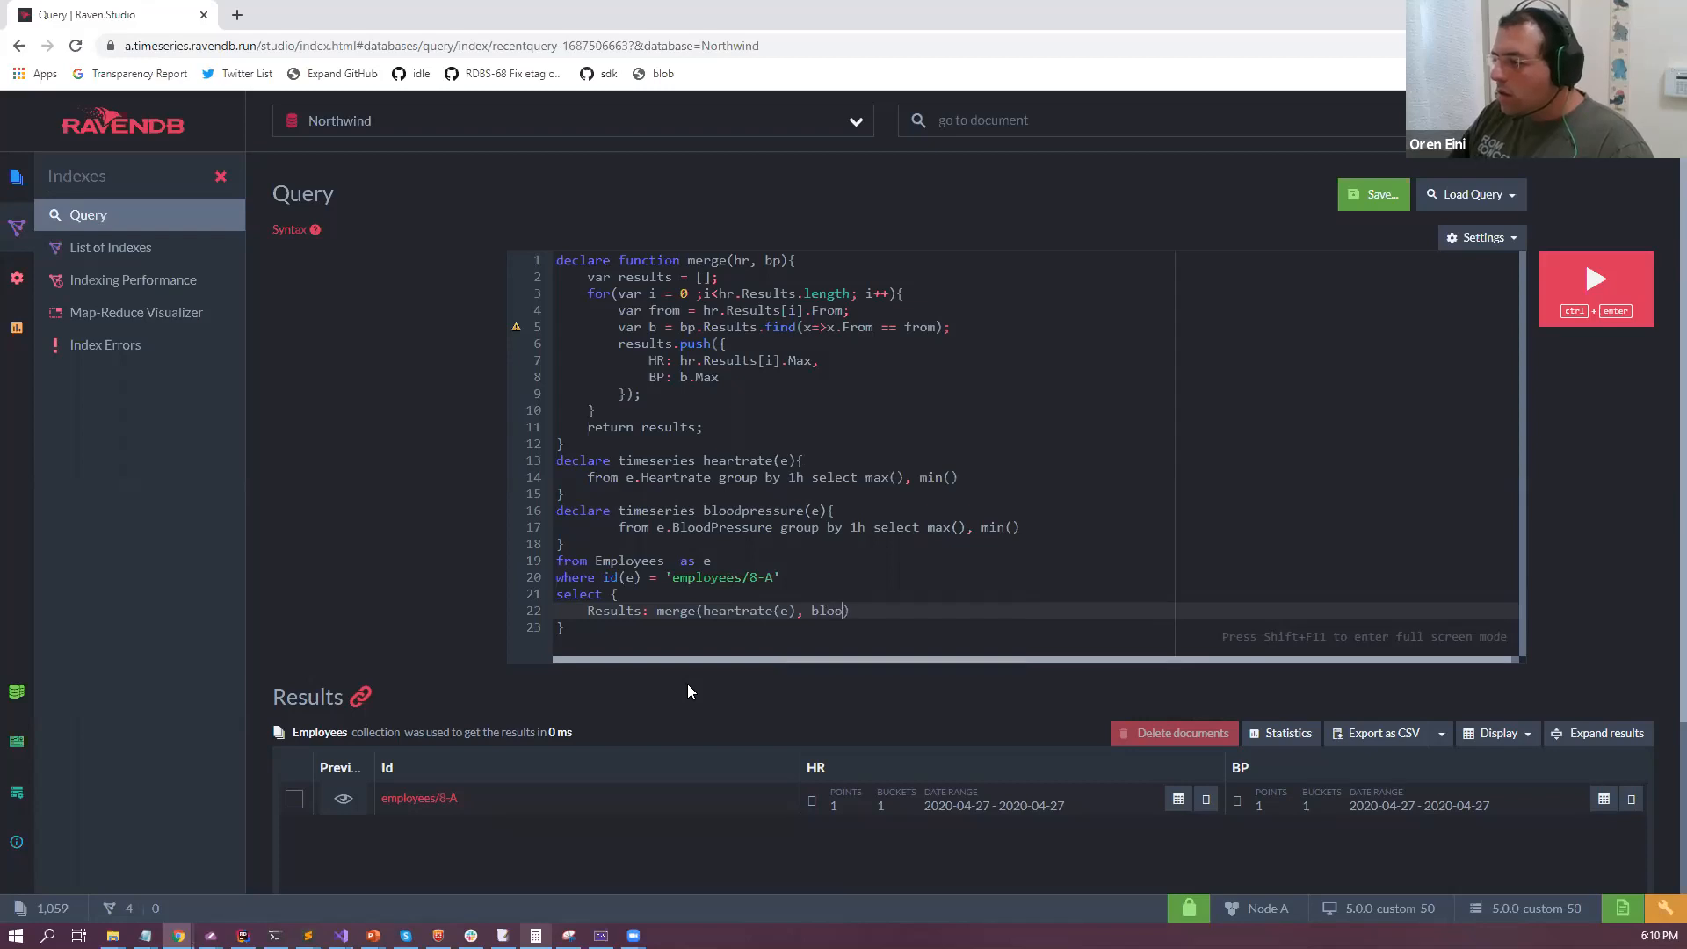
key("Up")
key("Up")
key("Up")
key("Up")
key("Up")
key("Up")
key("Left")
key("Left")
key("Left")
key("Left")
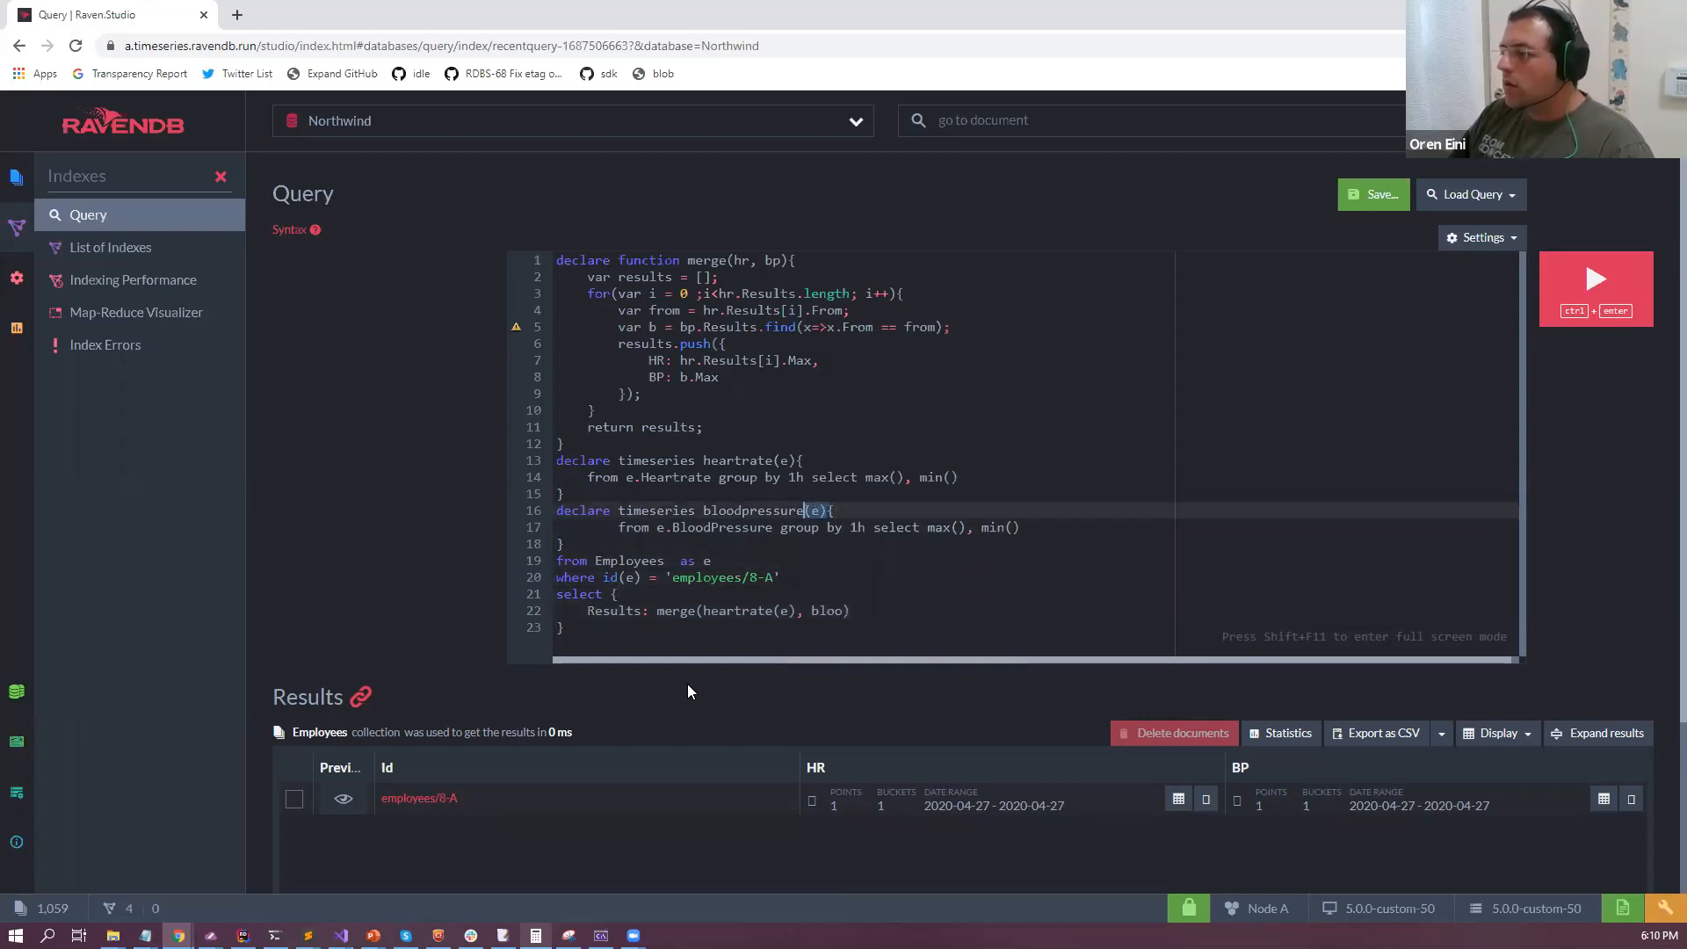
key("ctrl+shift+Left")
key("ctrl+End")
key("Up")
key("Up")
key("End")
key("Down")
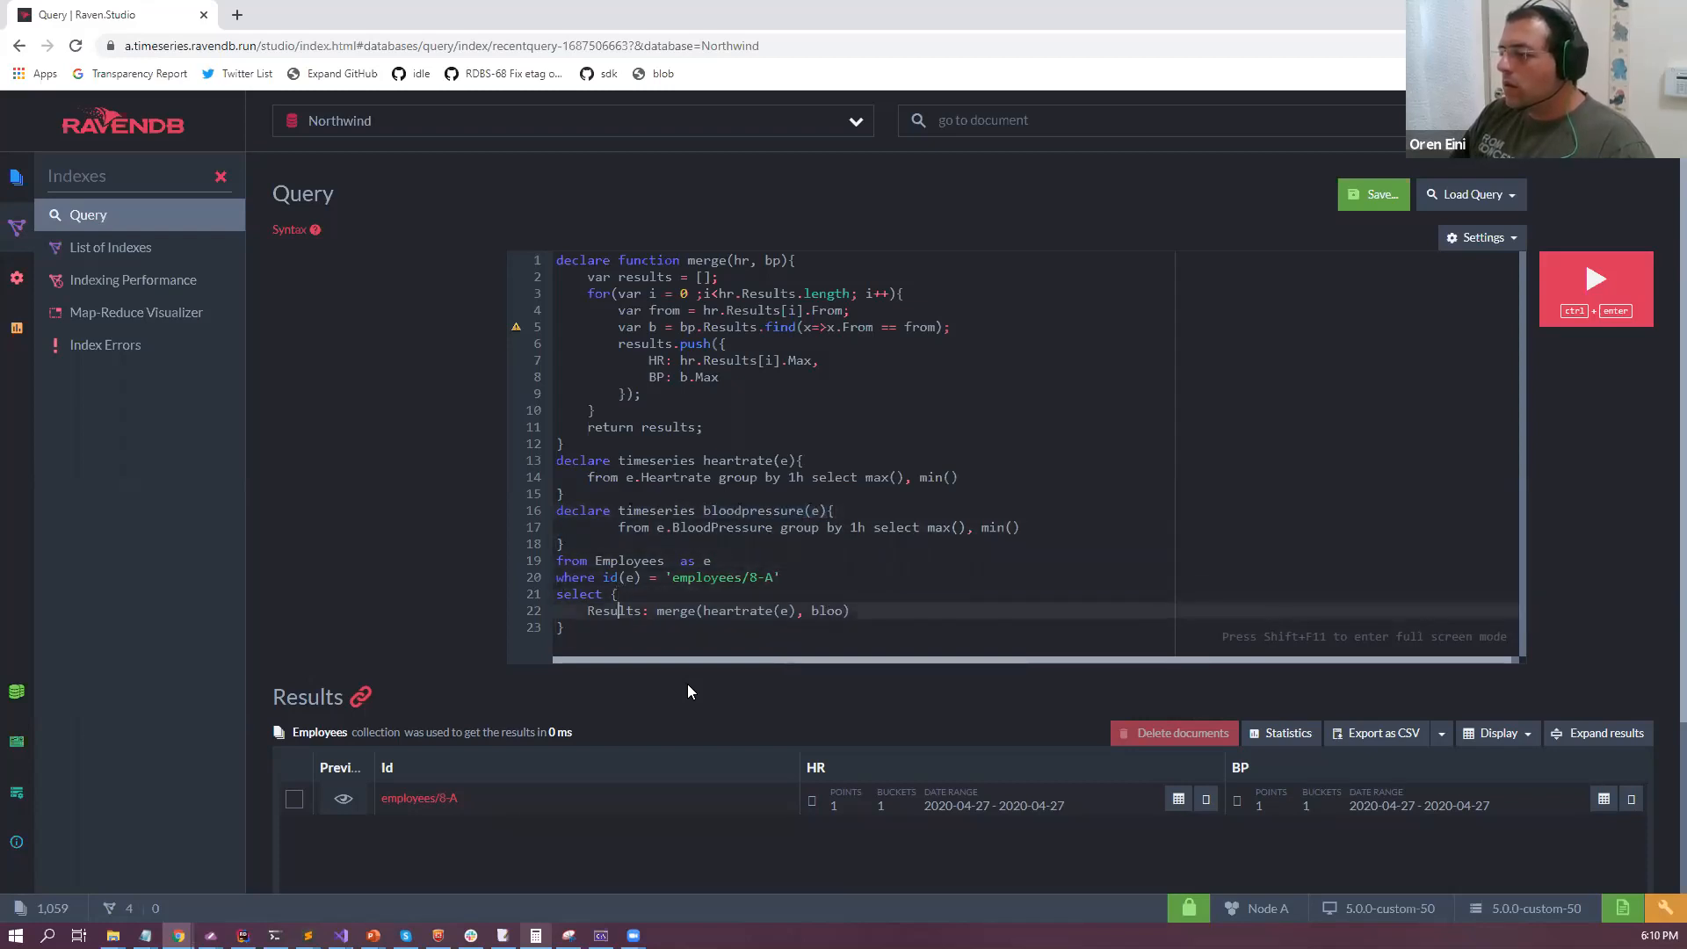
type("dpressure(e)")
Run the query and preview the merged result document for employees/8-A.
key("ctrl+Return")
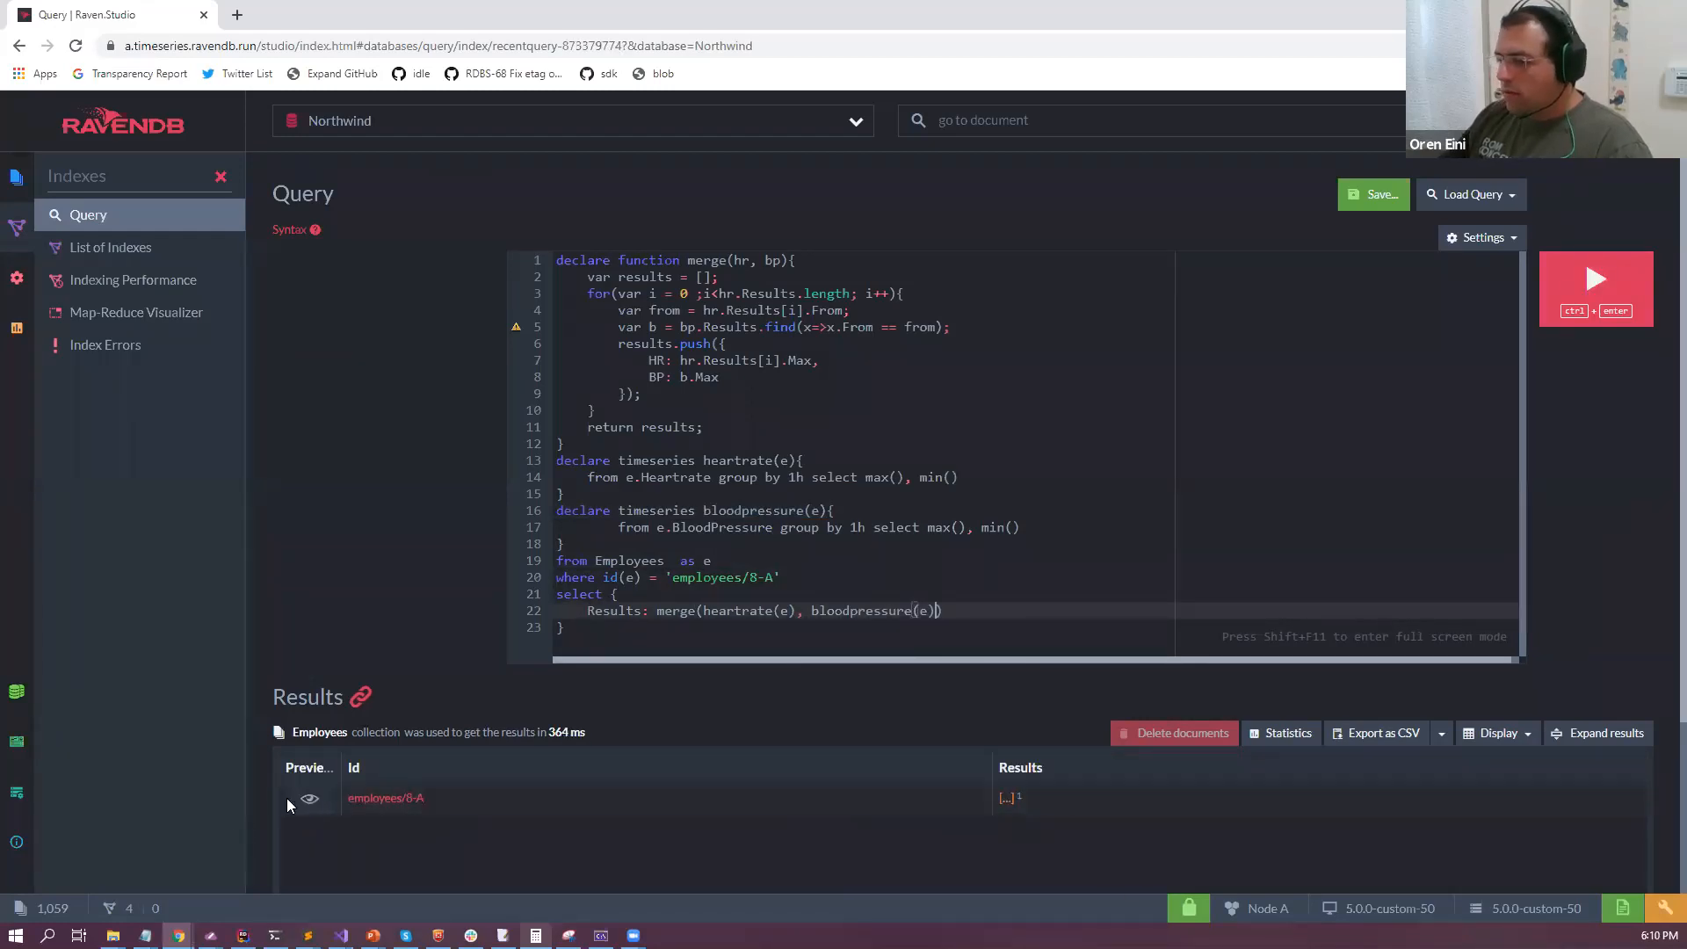
left_click(309, 797)
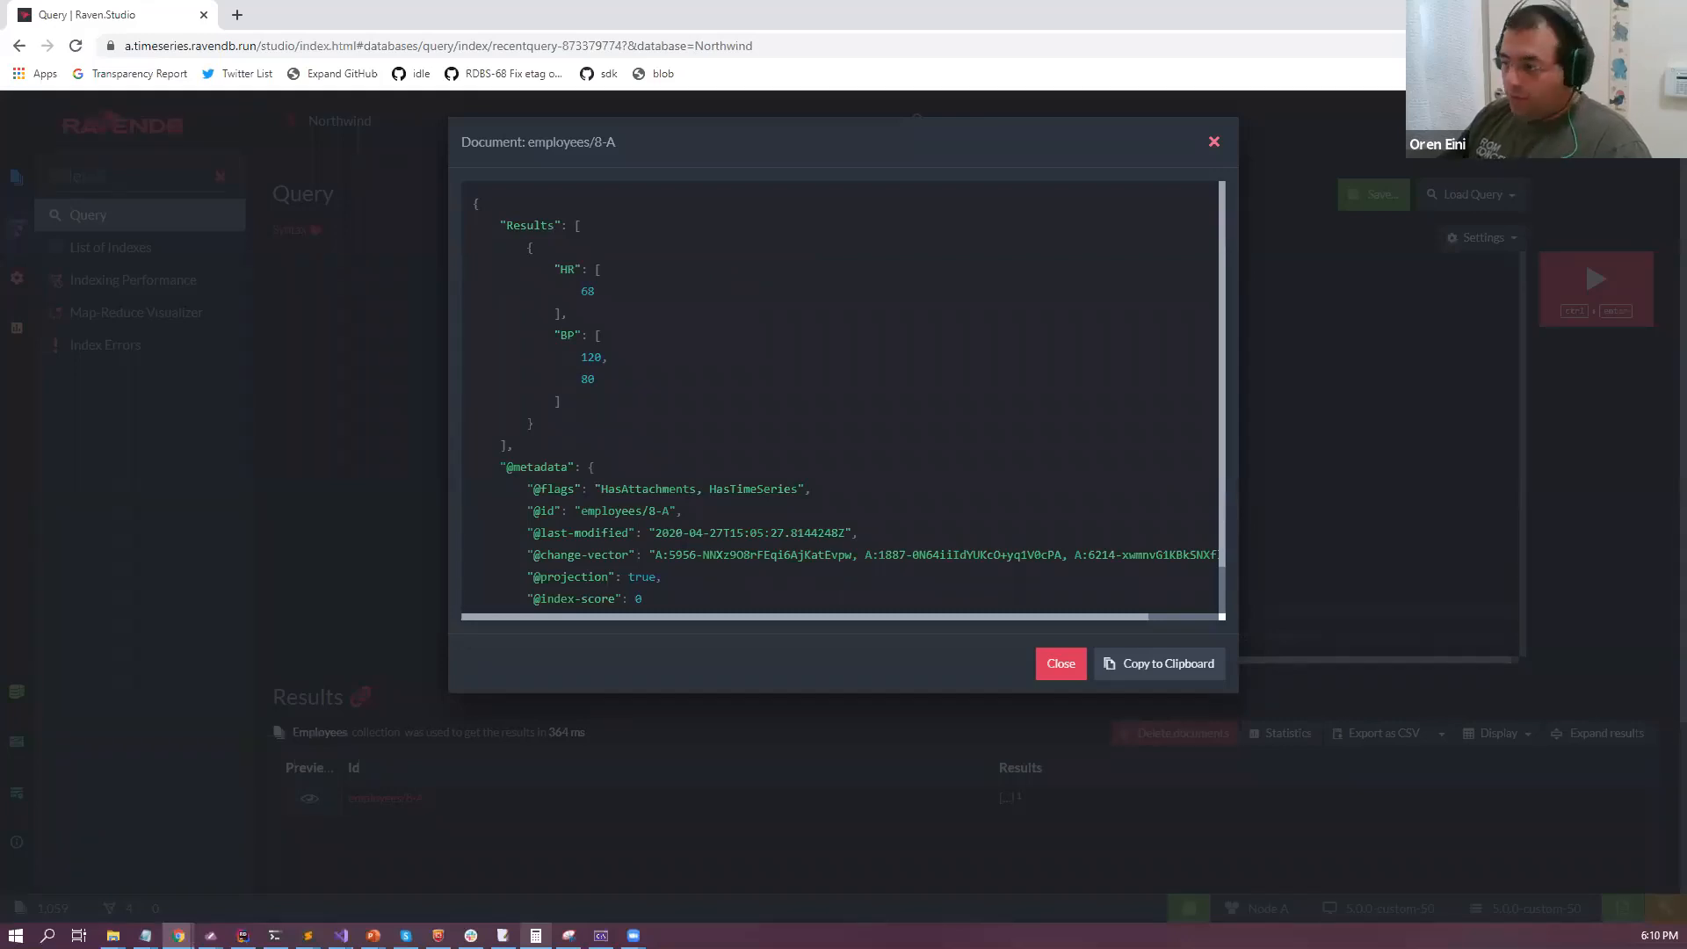
key("Escape")
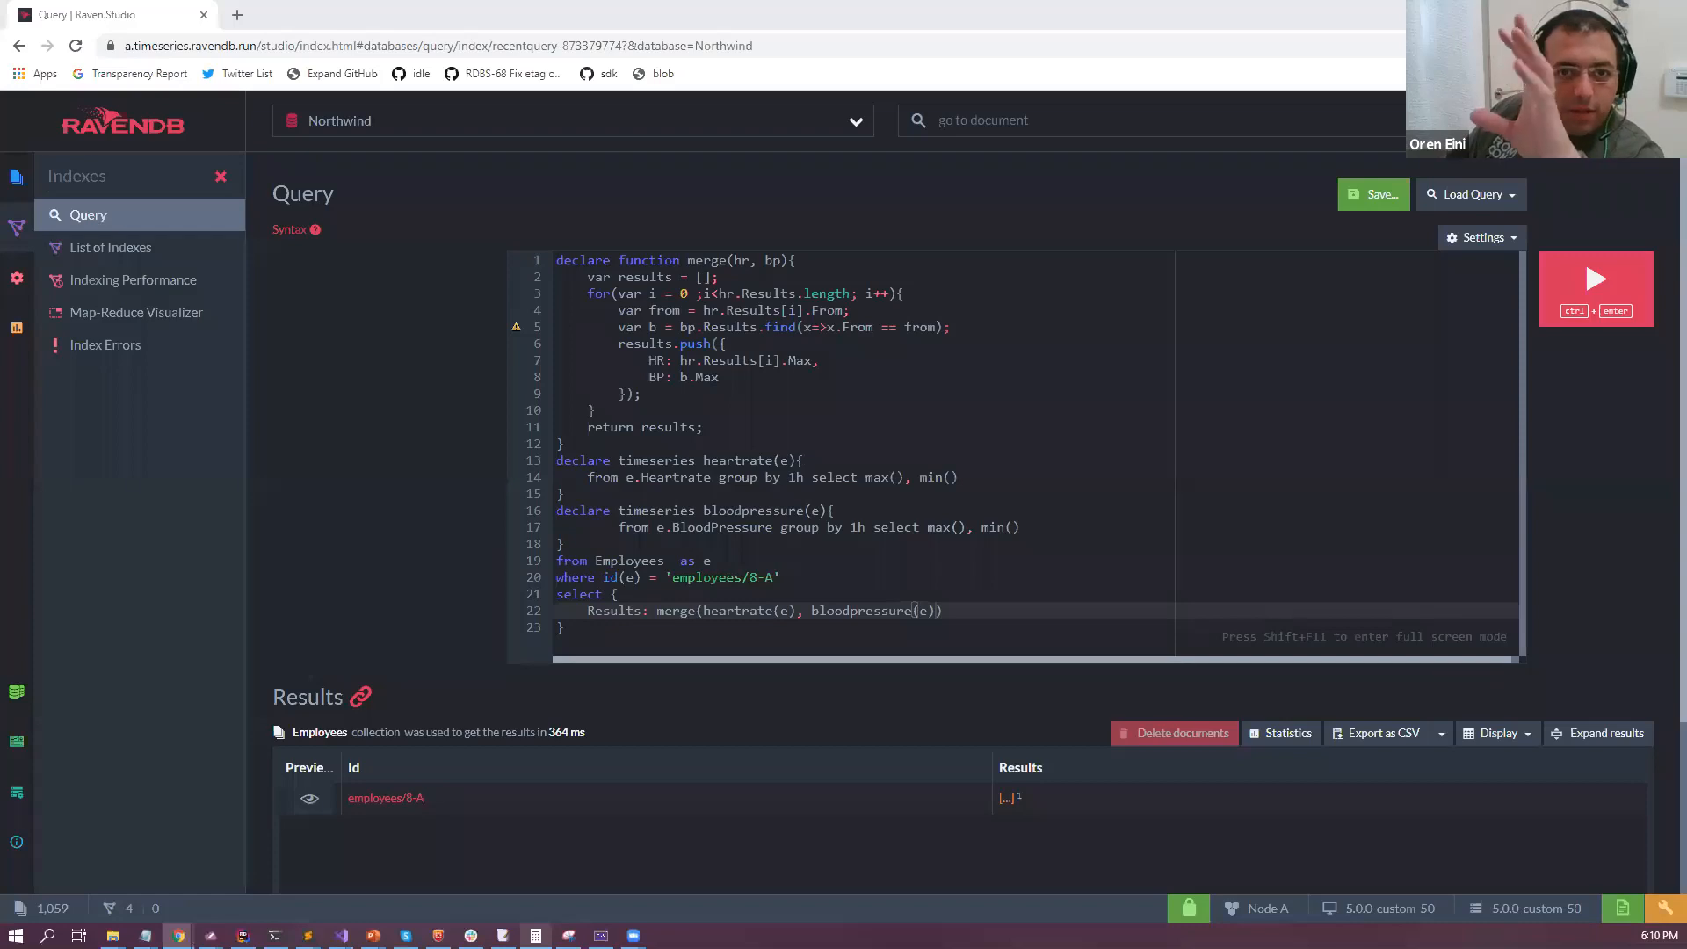
Look over the server dashboard and switch to the TS database.
left_click(16, 736)
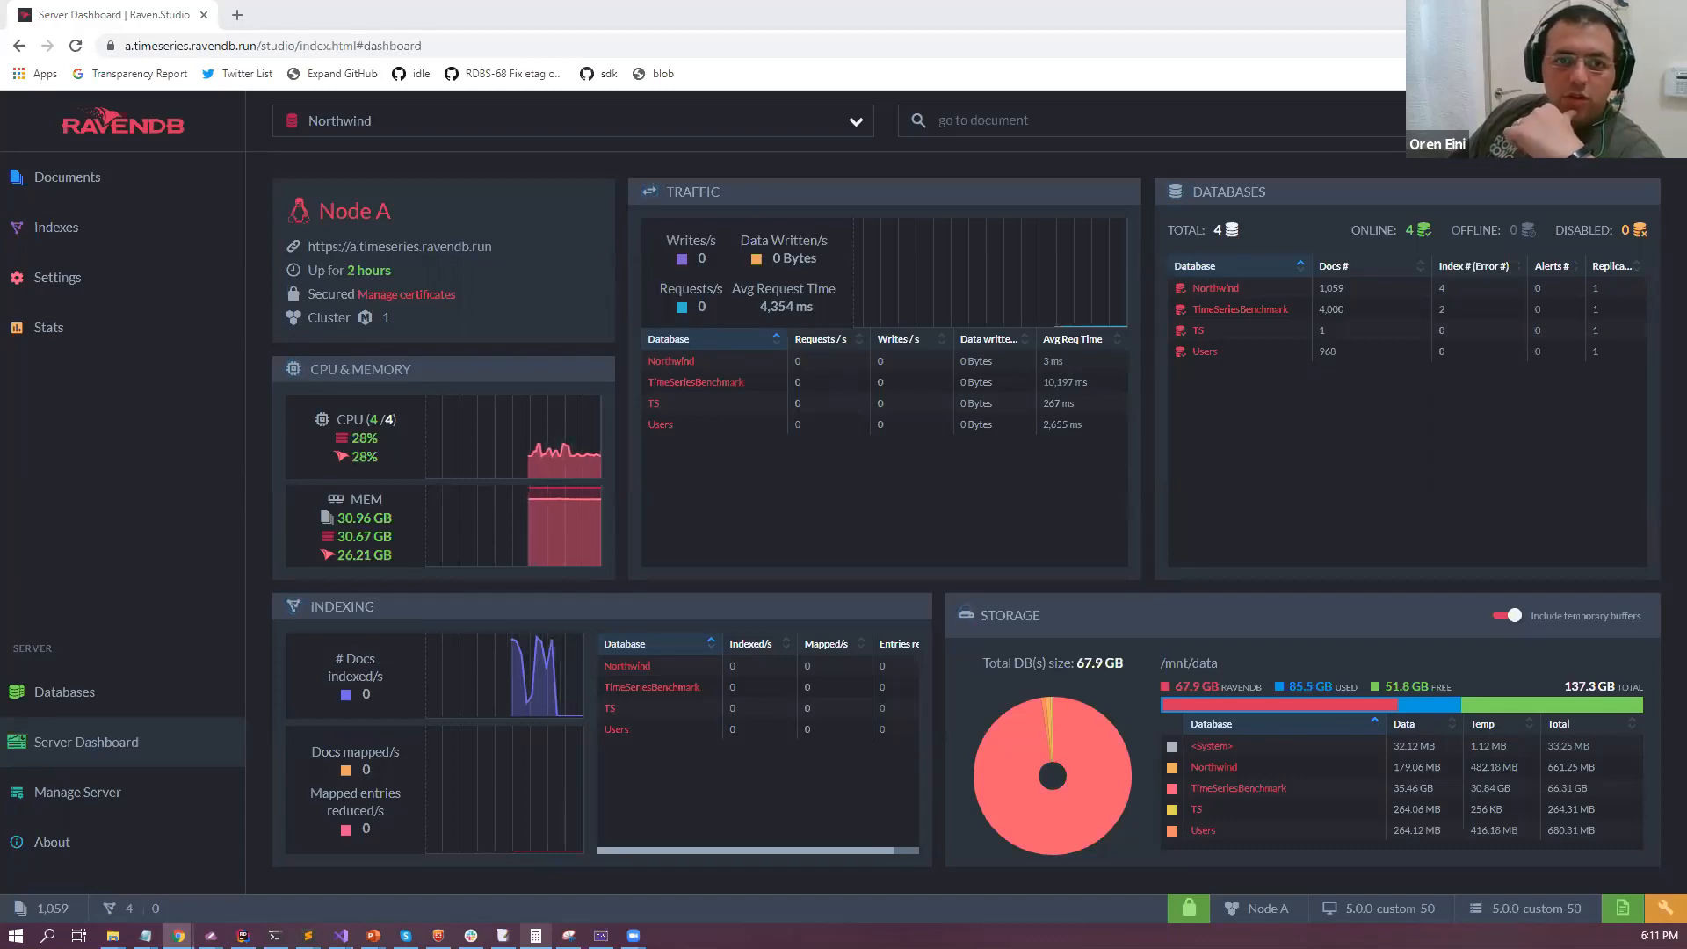
mouse_move(378, 519)
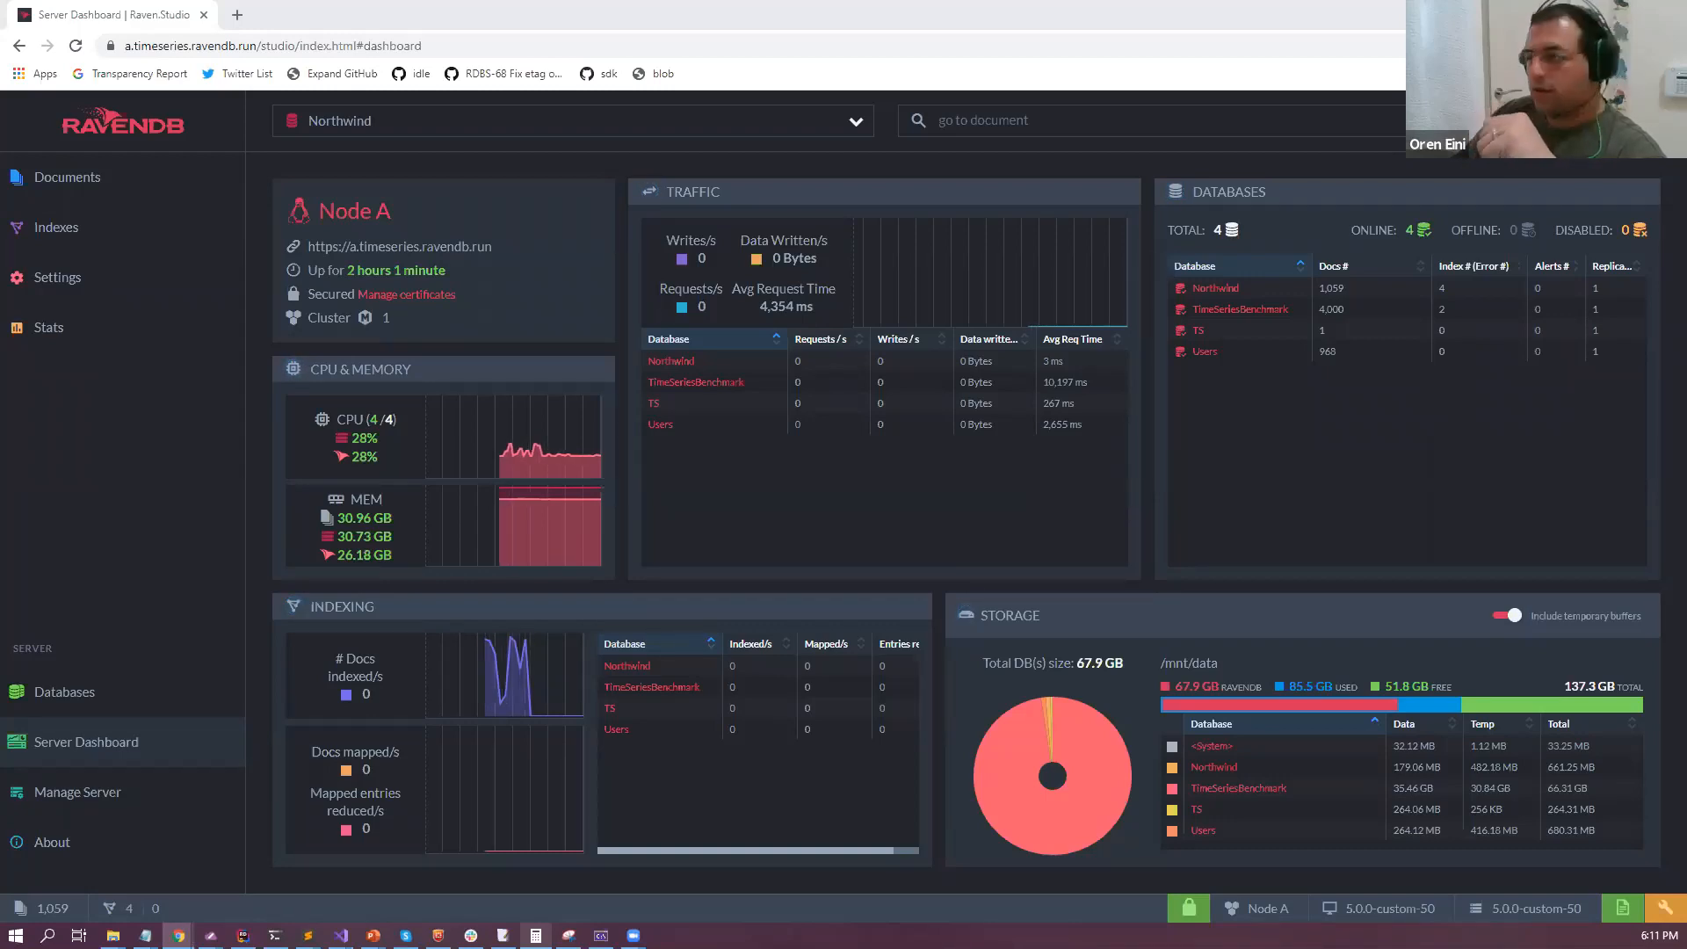
left_click(378, 120)
left_click(392, 252)
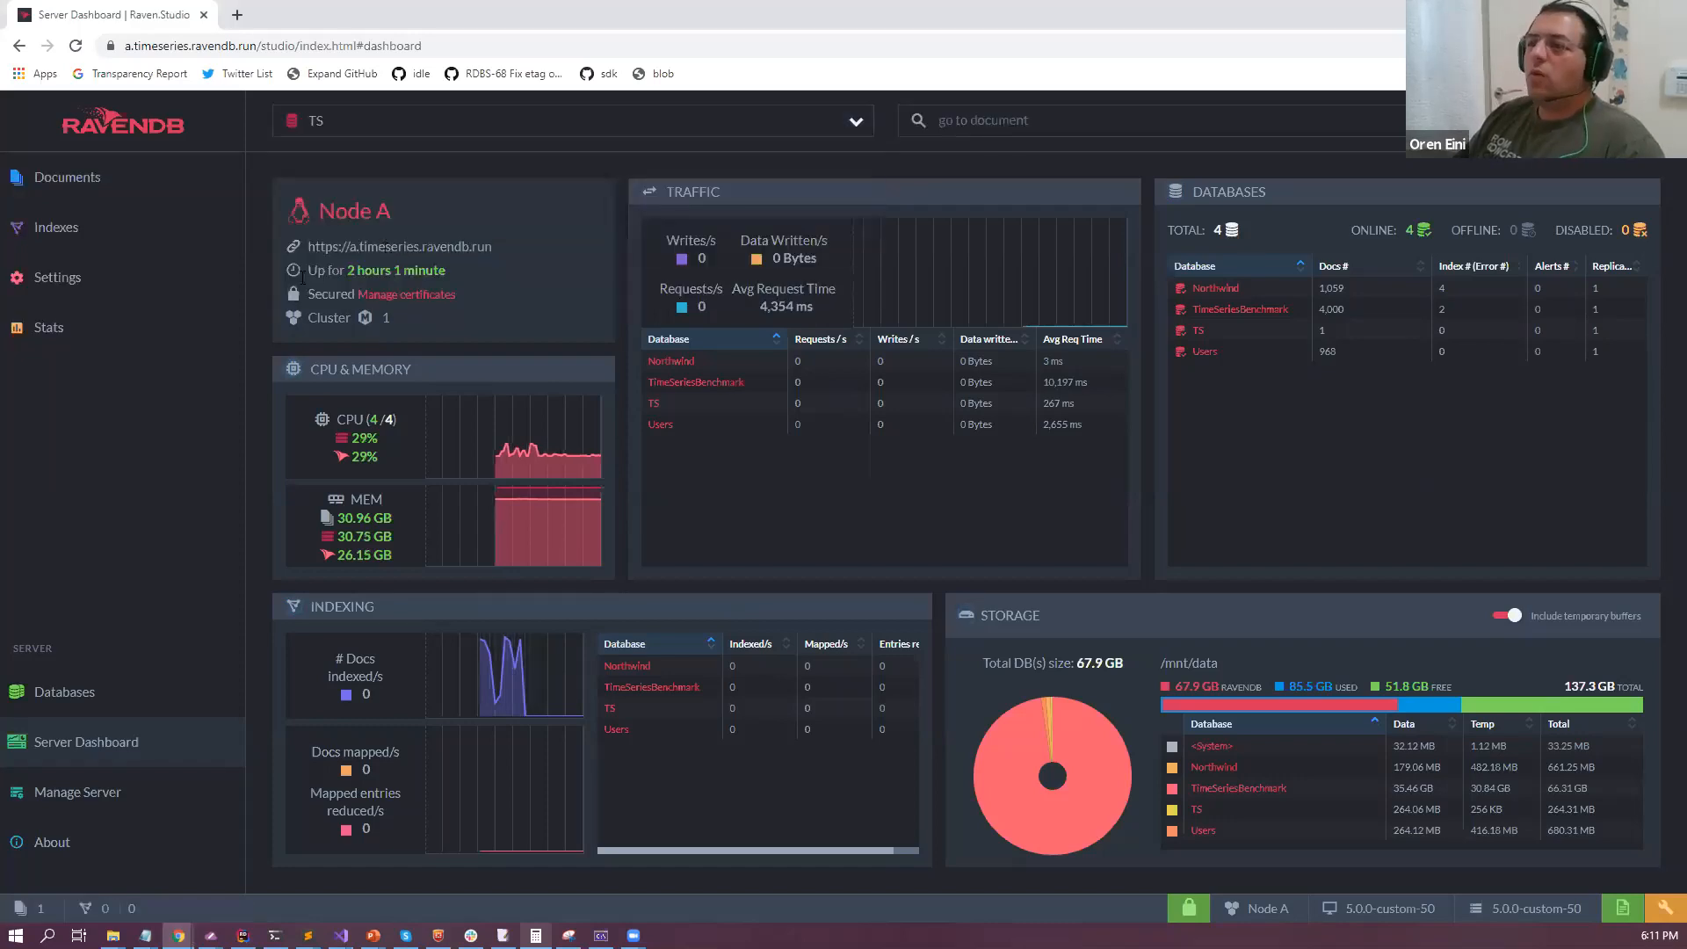
Open the Heartrate time series of the document in the Users collection.
left_click(94, 200)
left_click(96, 309)
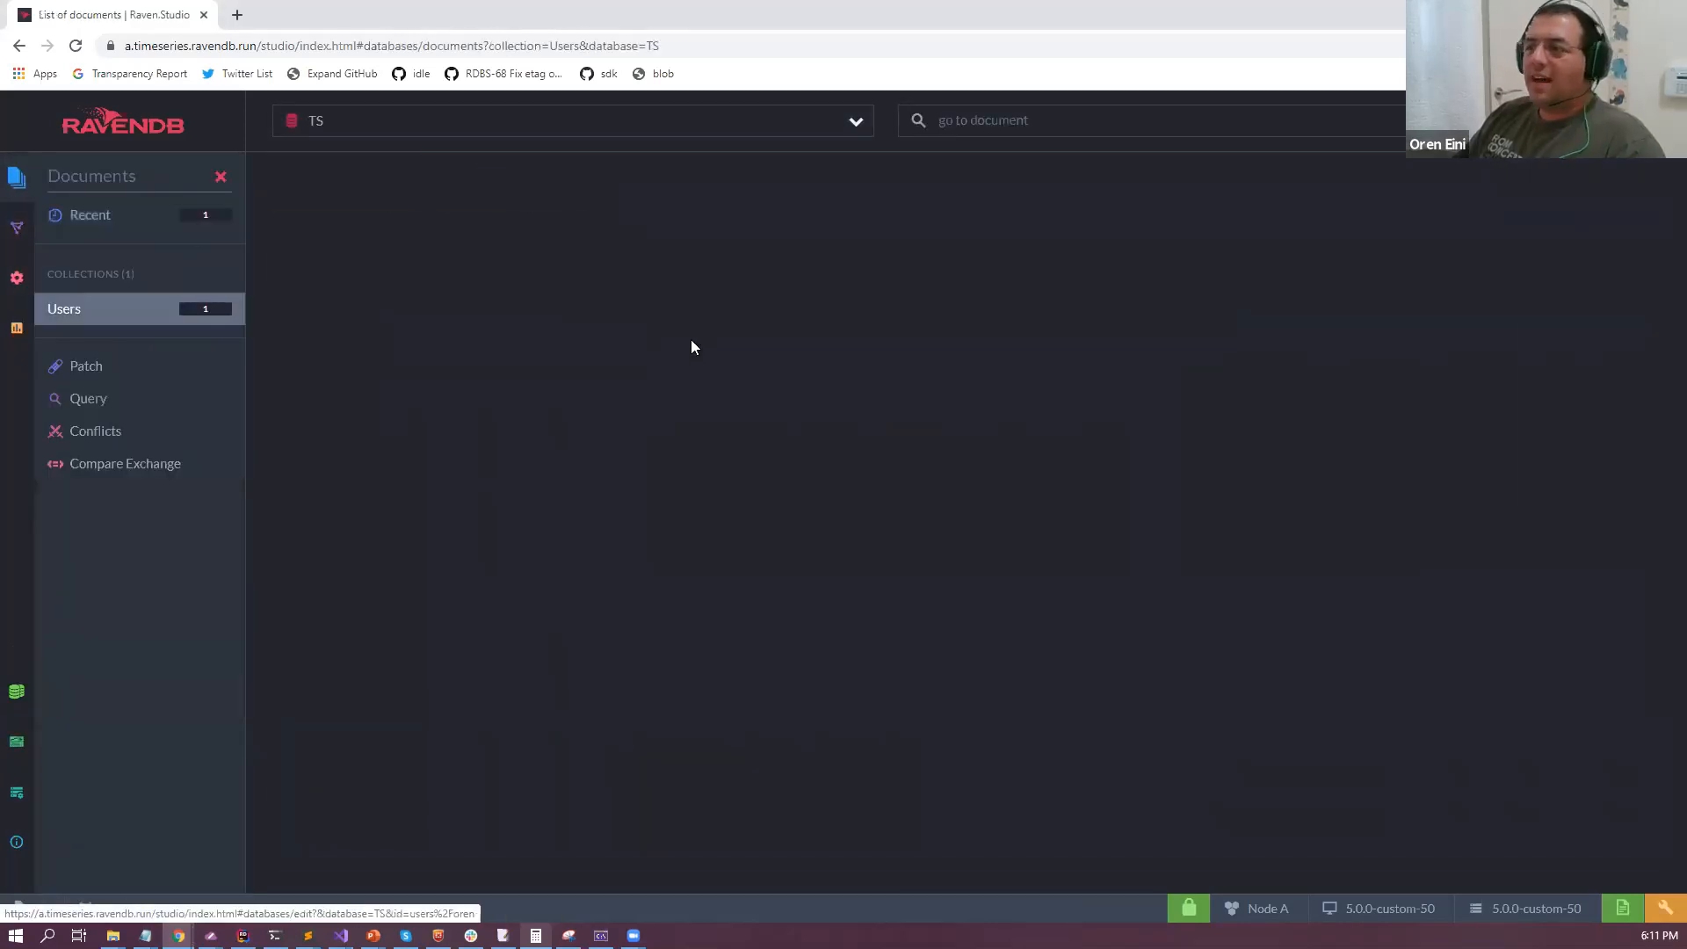
left_click(395, 290)
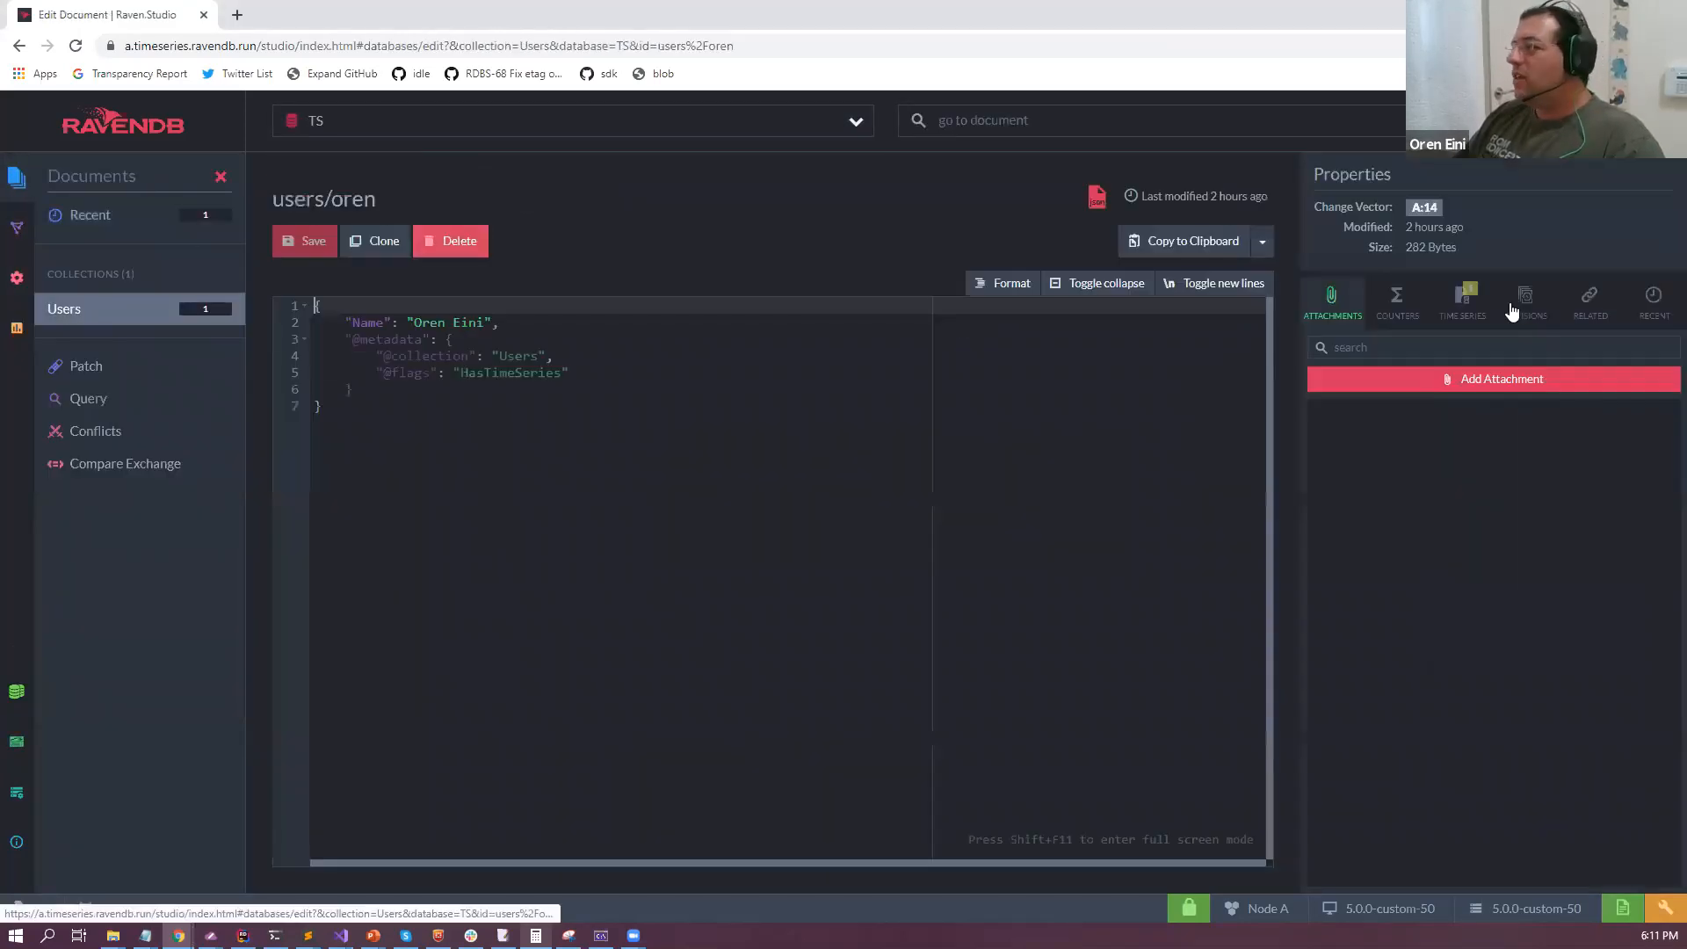
left_click(1463, 302)
left_click(1658, 415)
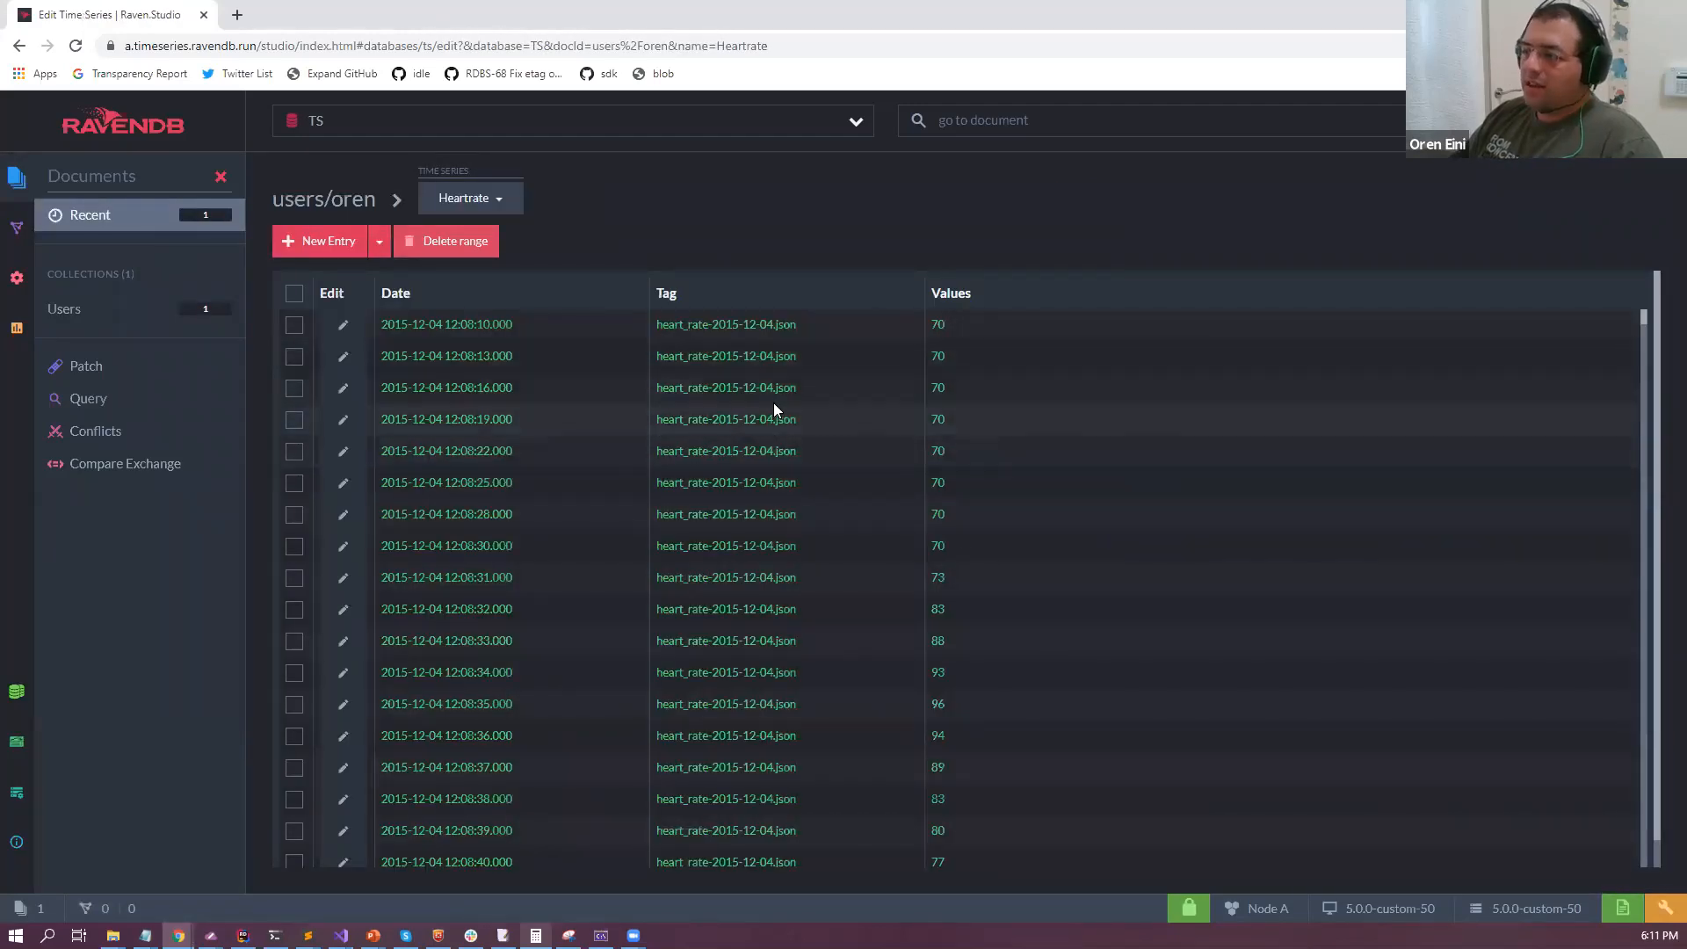
Examine the source file tags on the first Heartrate entries and on entries further into the series.
left_click_drag(667, 384, 861, 388)
double_click(726, 387)
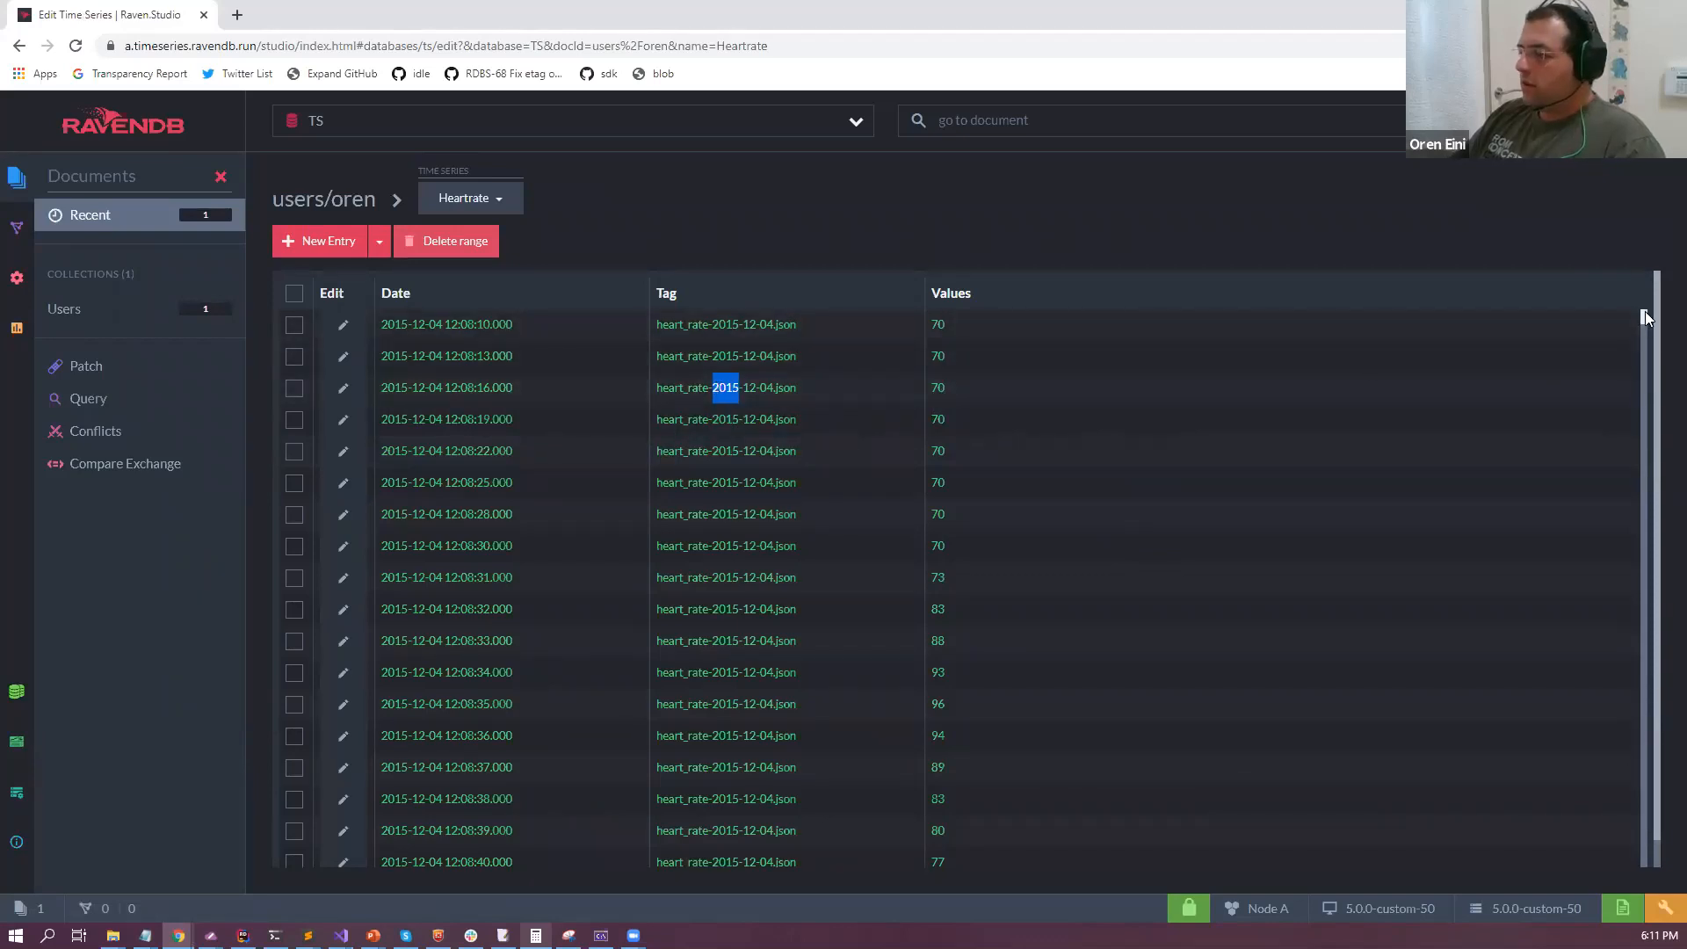
left_click_drag(1646, 318, 1613, 519)
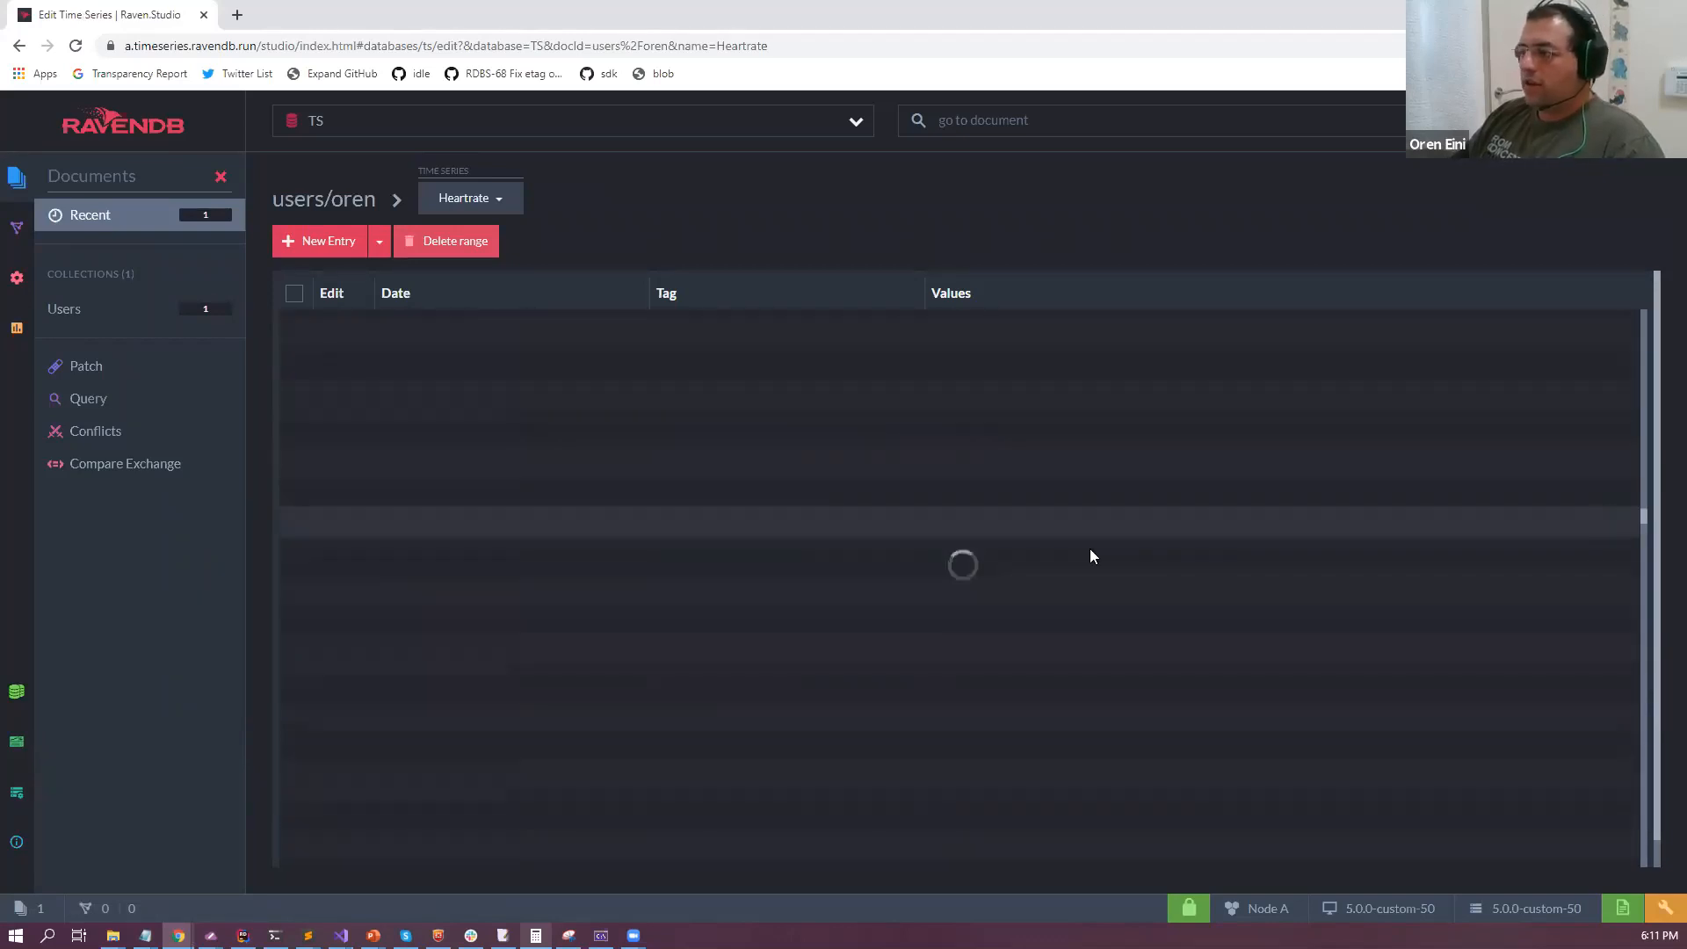
left_click_drag(809, 471, 677, 460)
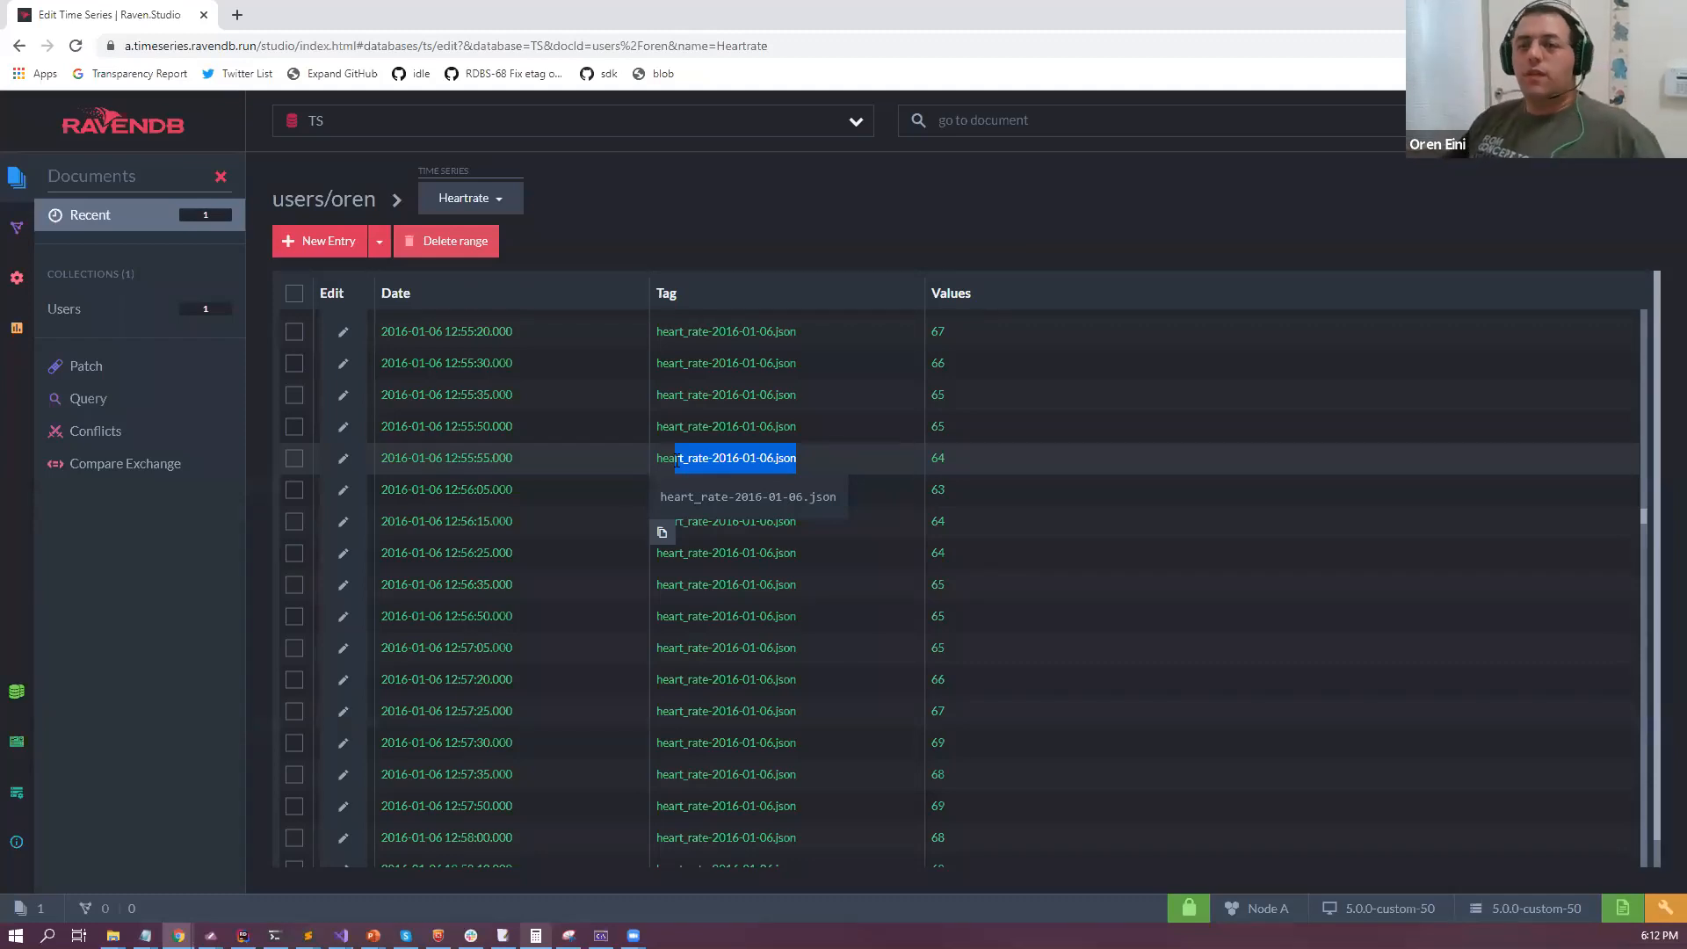
left_click(730, 352)
triple_click(728, 343)
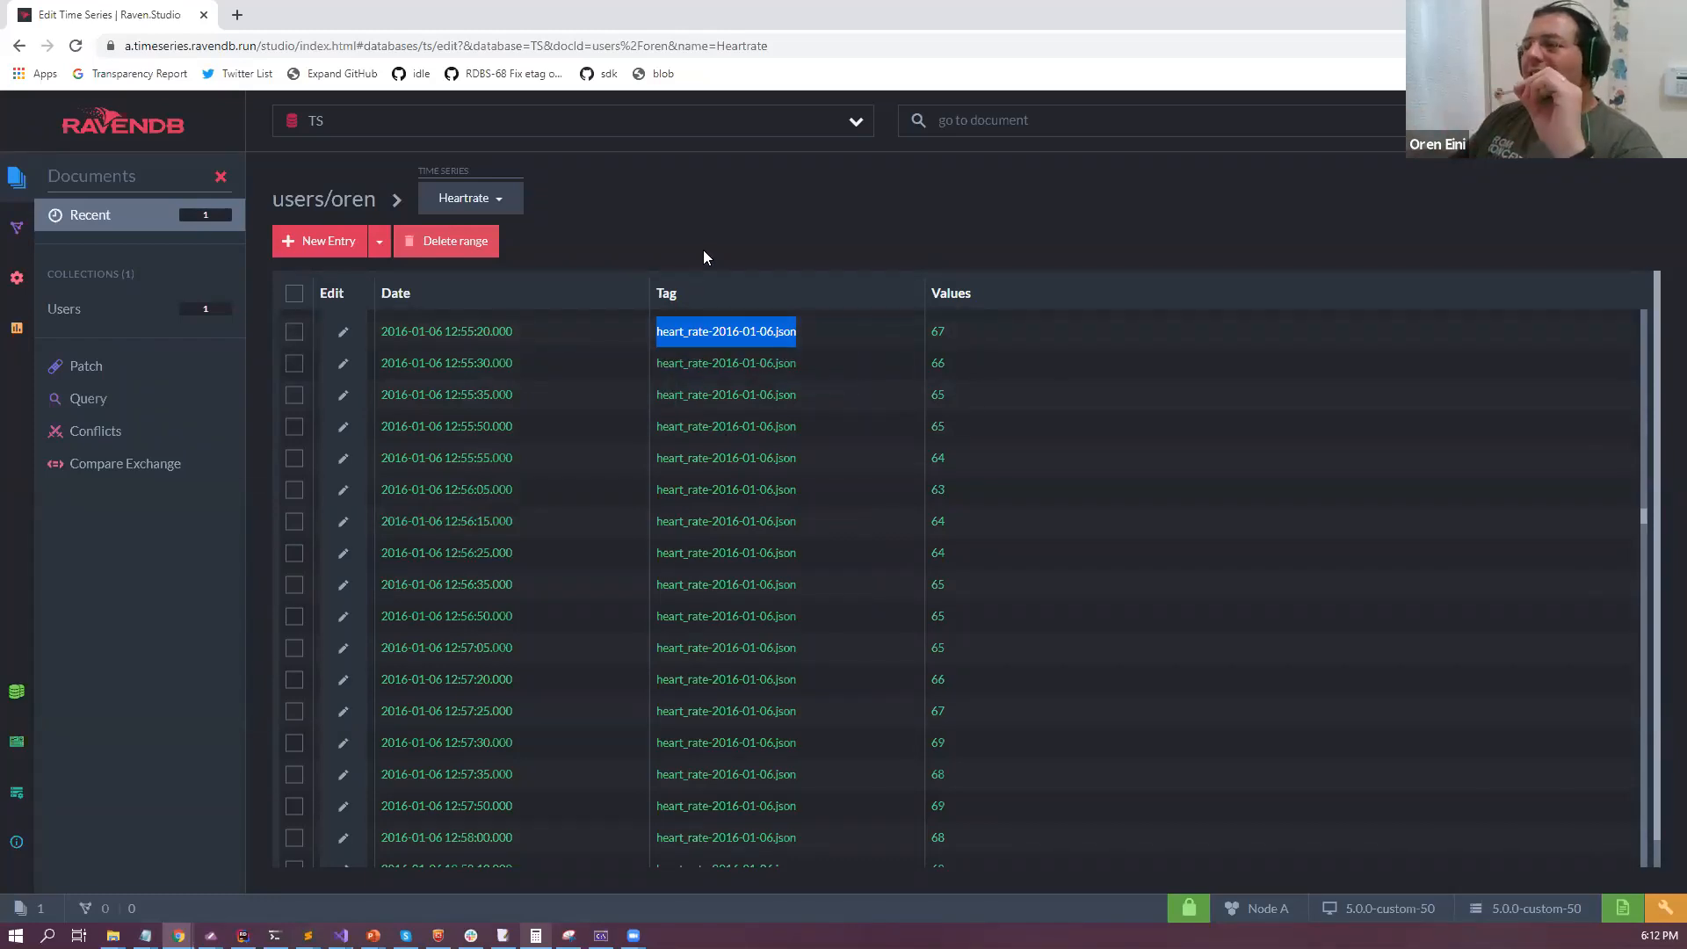
Switch to the Users database and list the documents in its Watches collection.
left_click(457, 128)
left_click(372, 277)
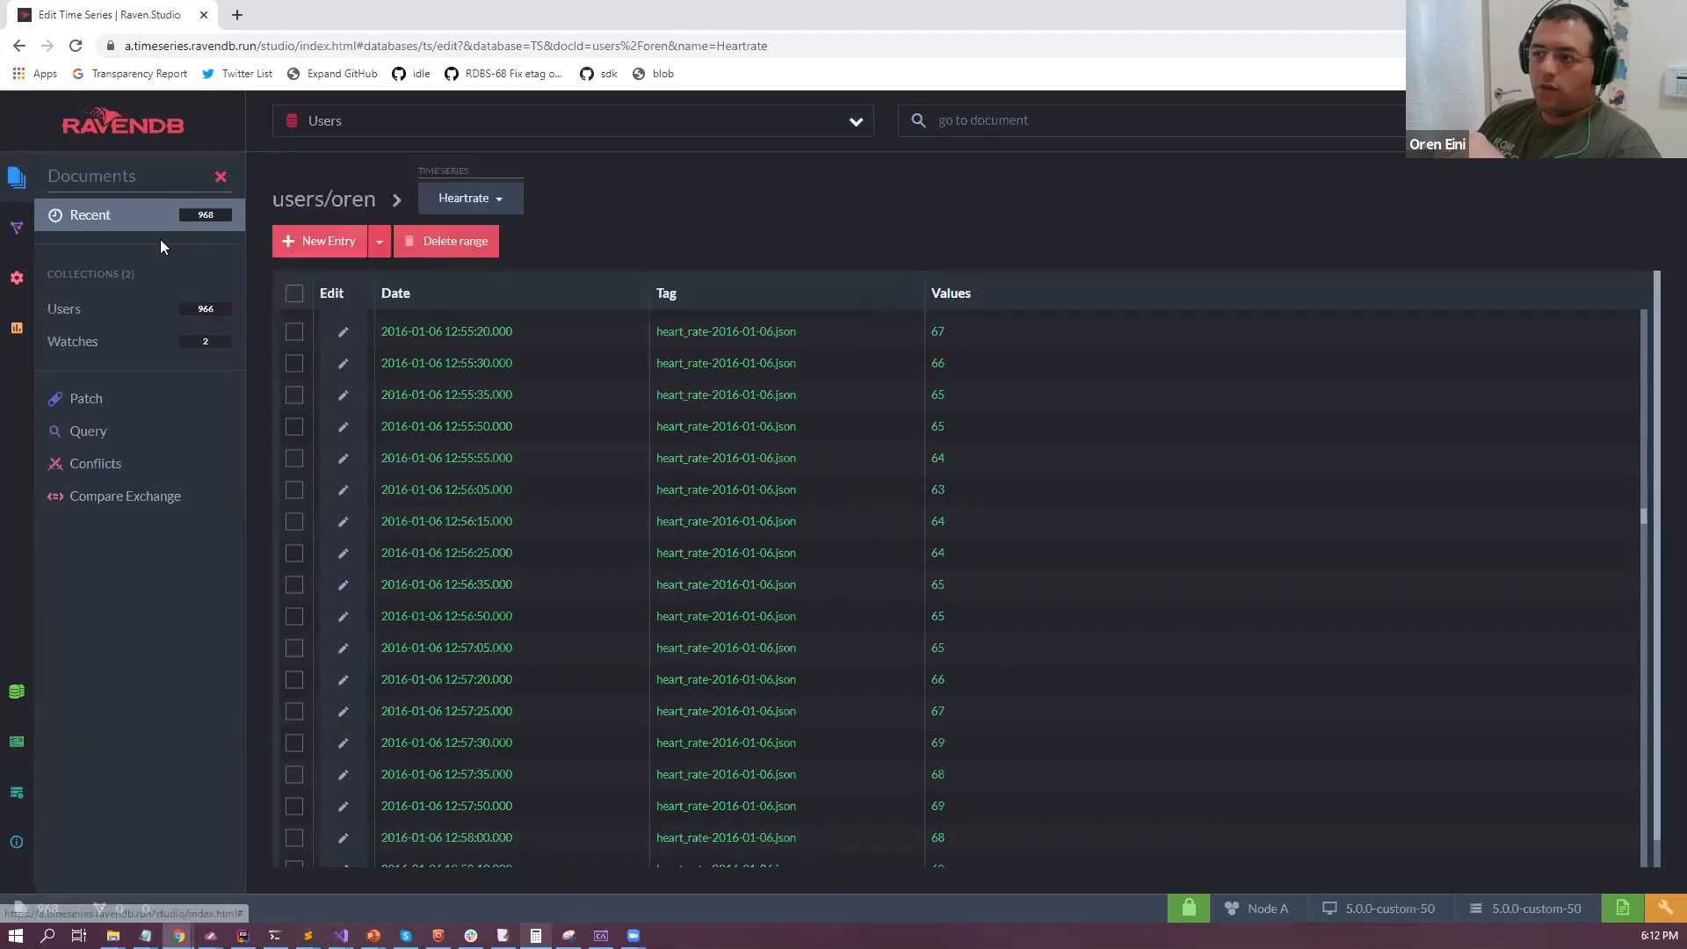
left_click(112, 341)
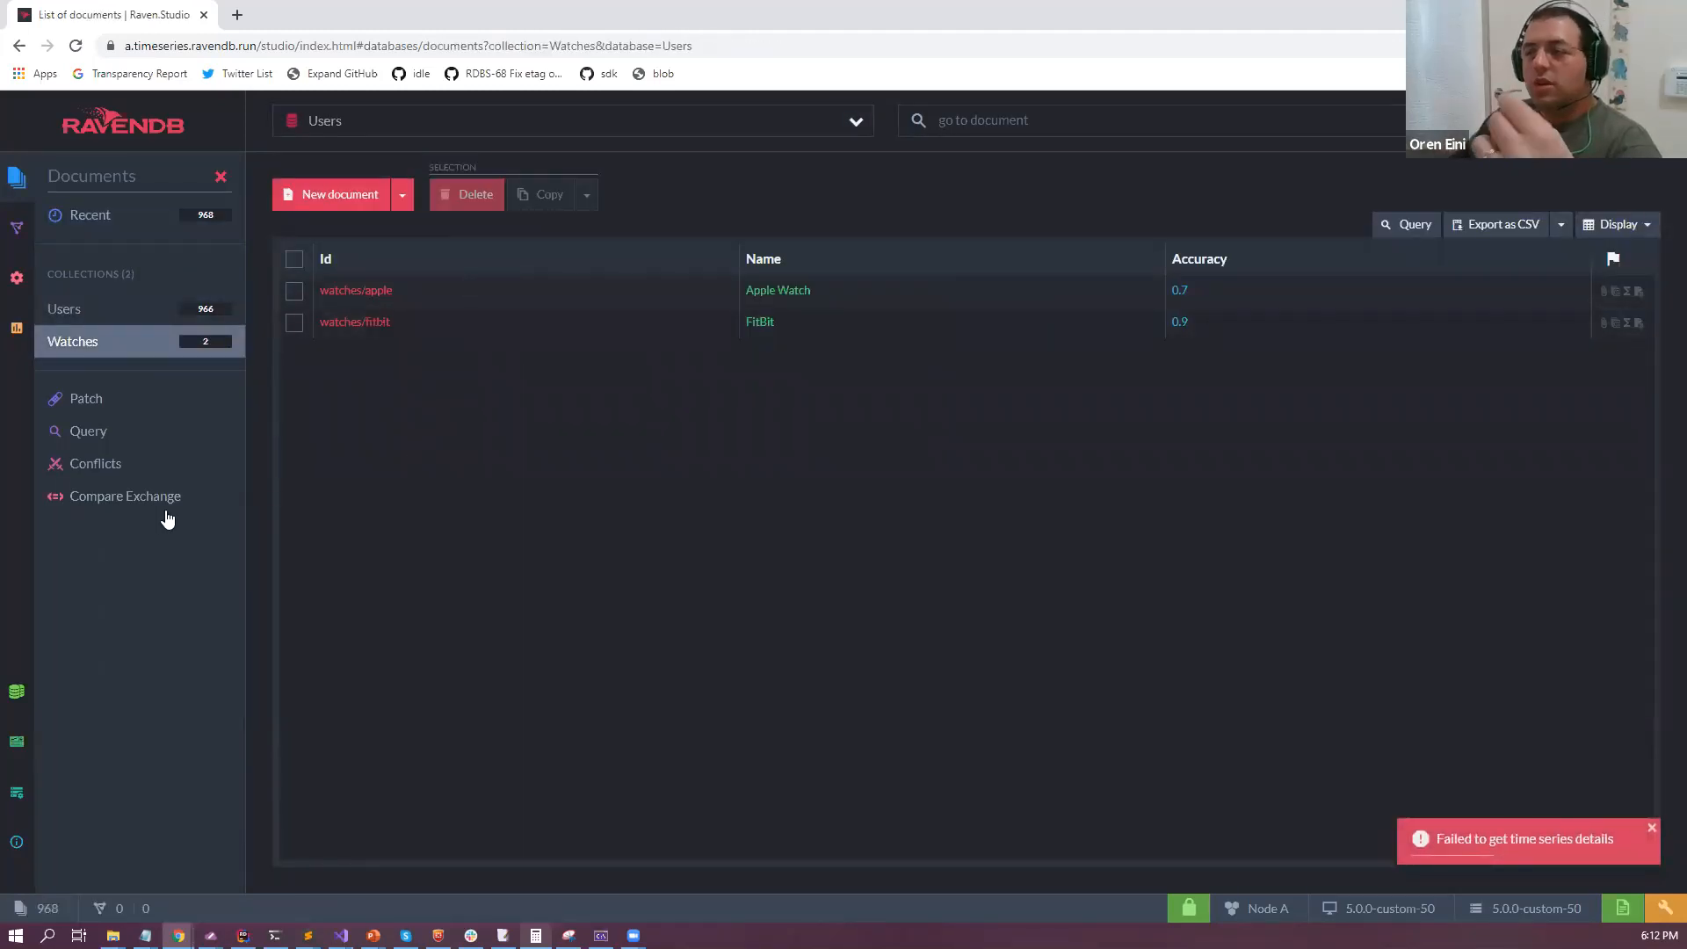
Load the oldest recent query of the Users database into the query editor.
left_click(188, 437)
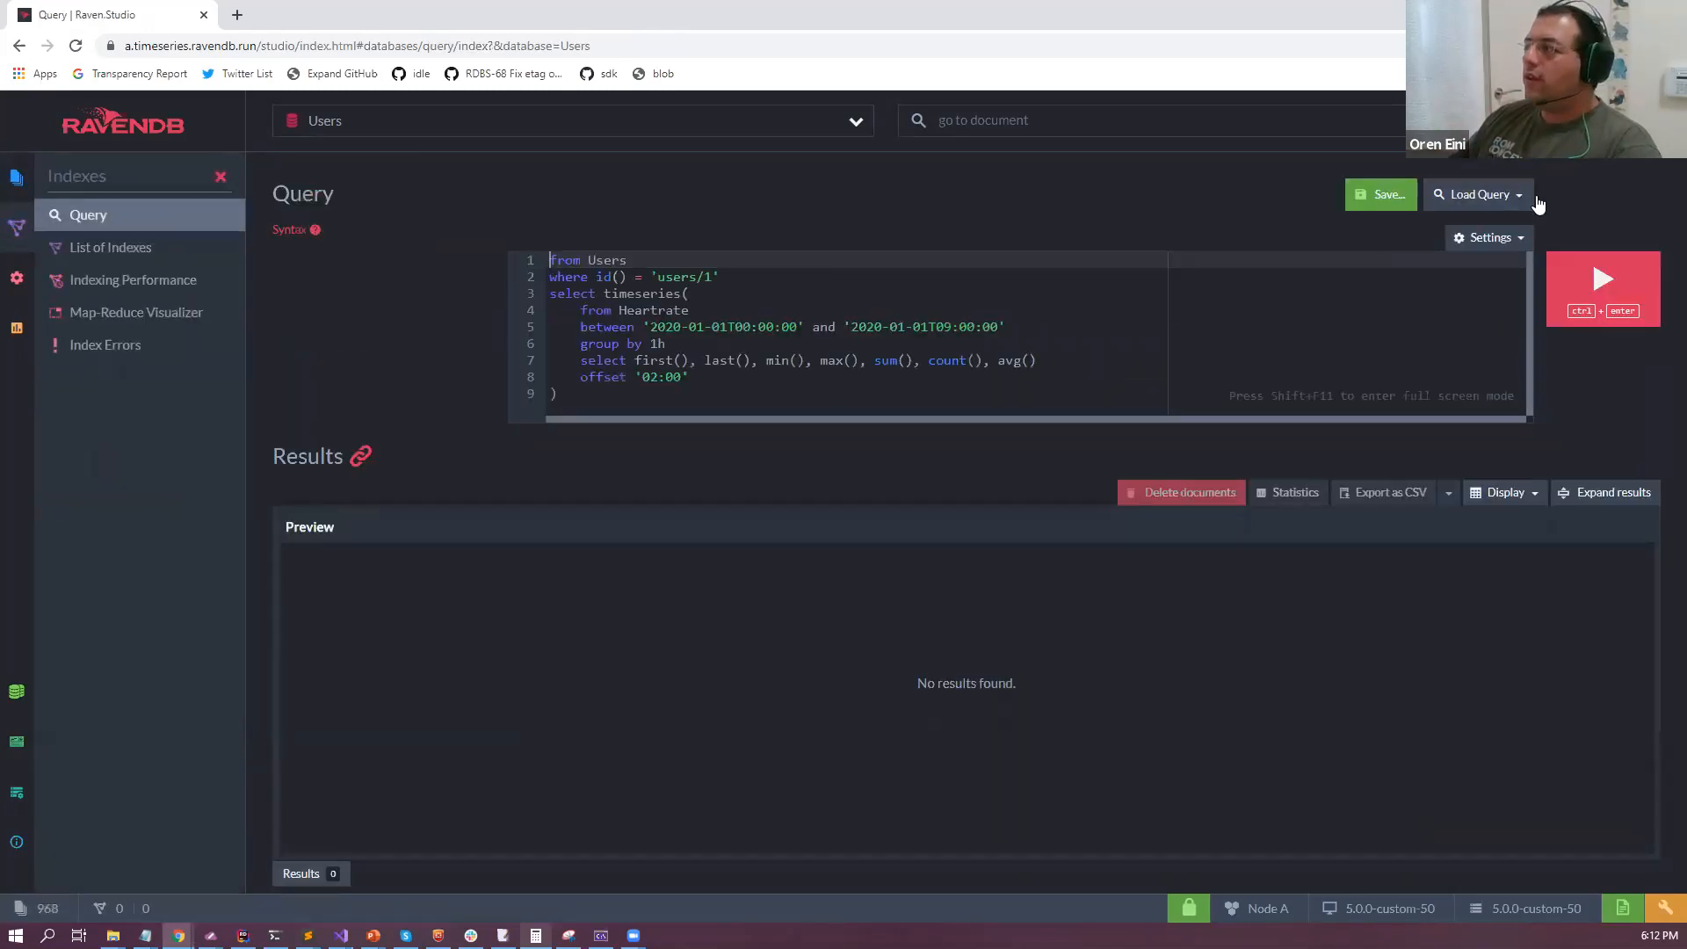
left_click(1528, 197)
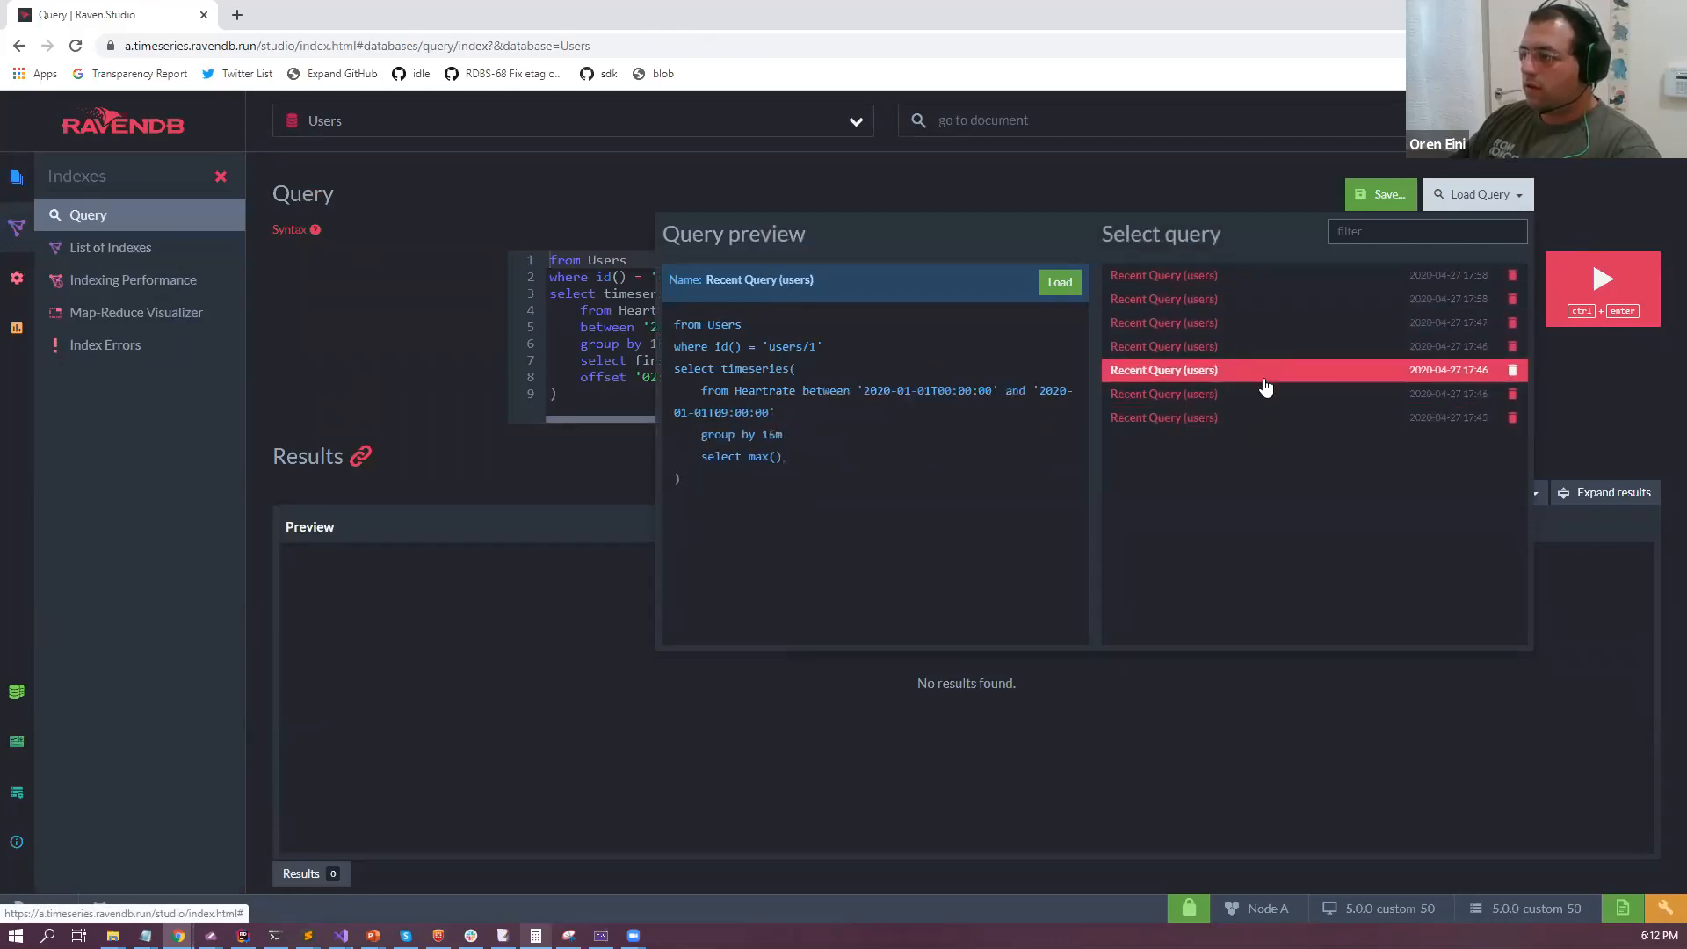
left_click(1265, 419)
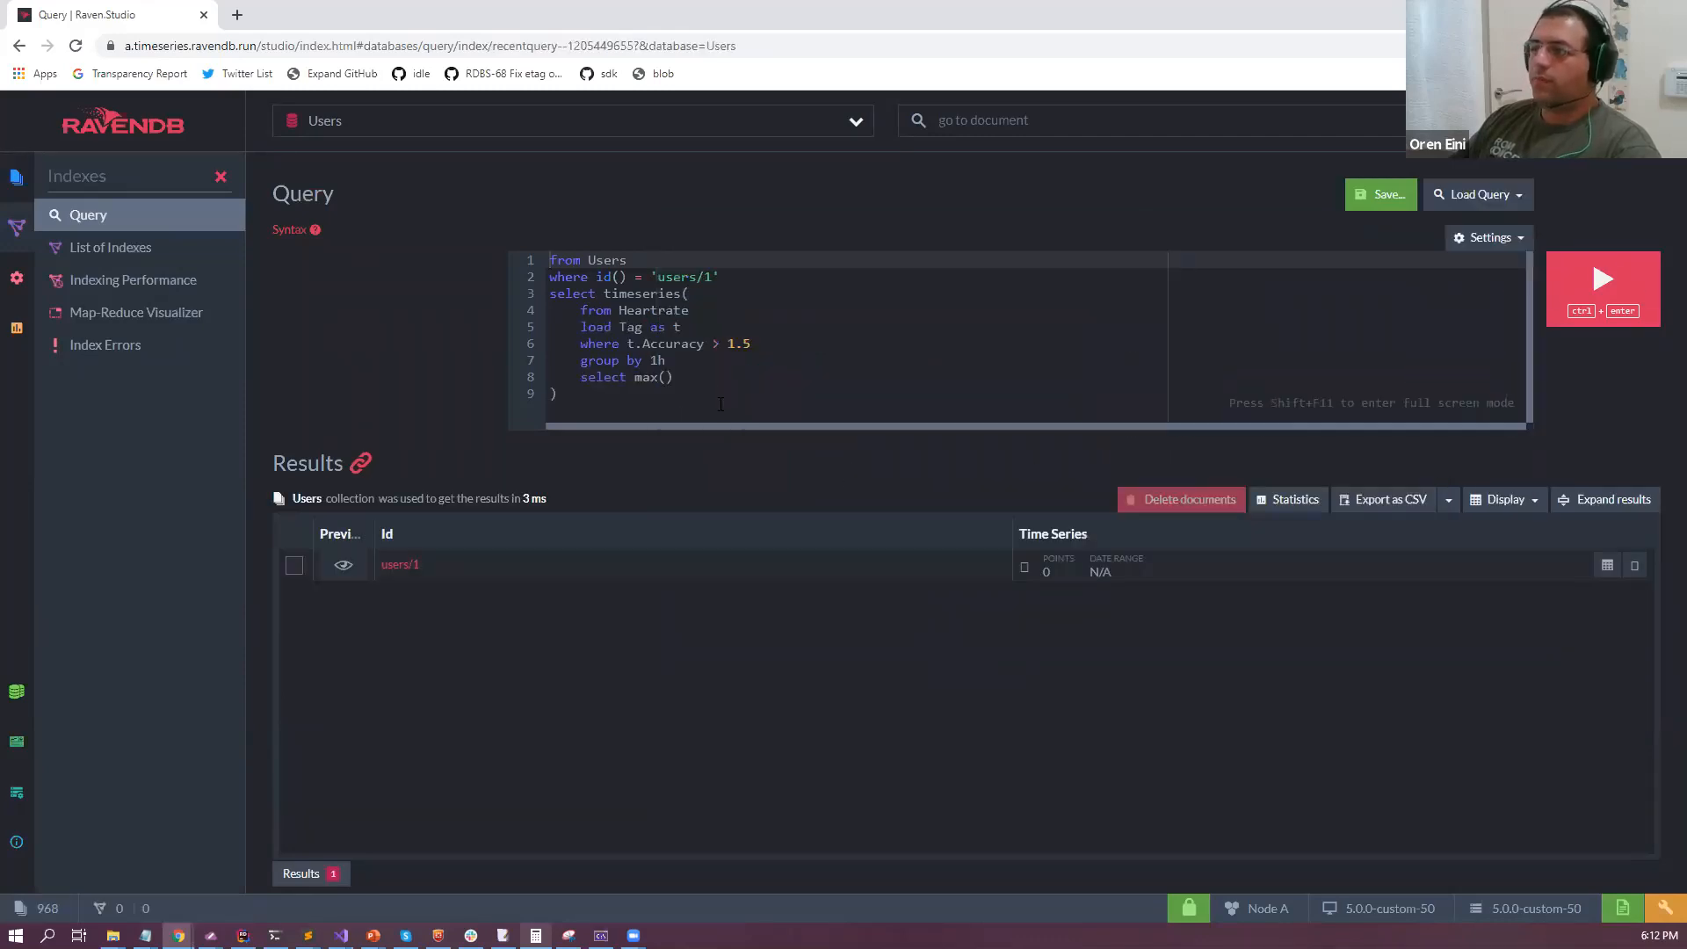
Set the t.Accuracy threshold in the where clause to 0.5 and run the query.
left_click(736, 345)
key("BackSpace")
type("0")
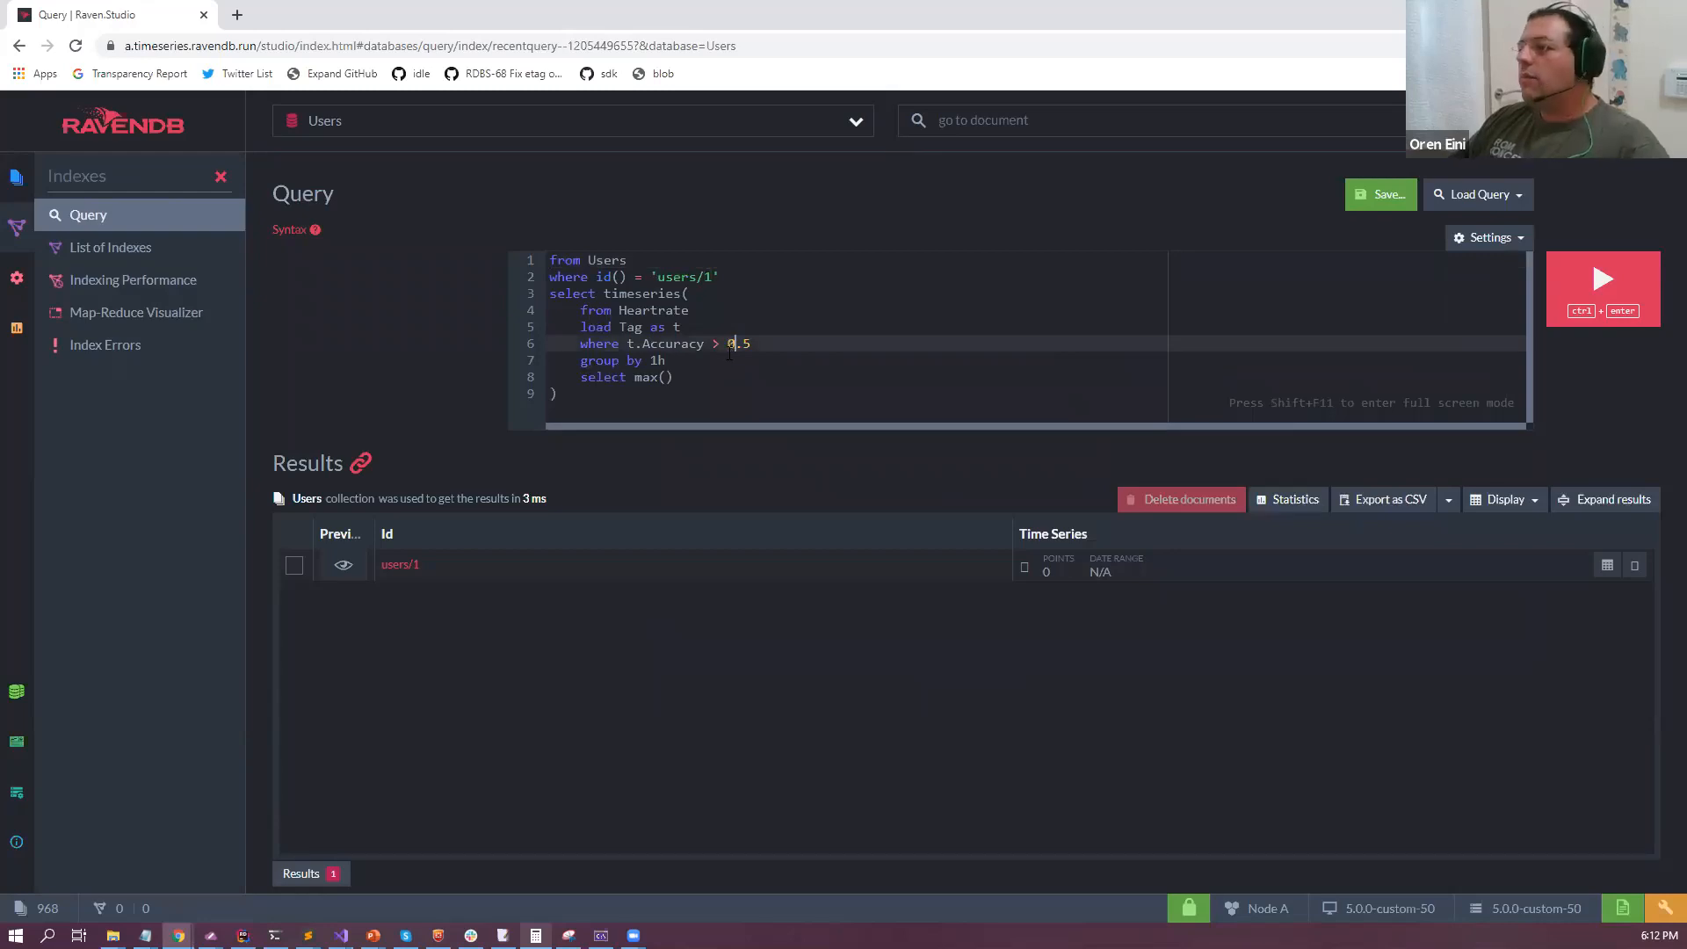
key("ctrl+Return")
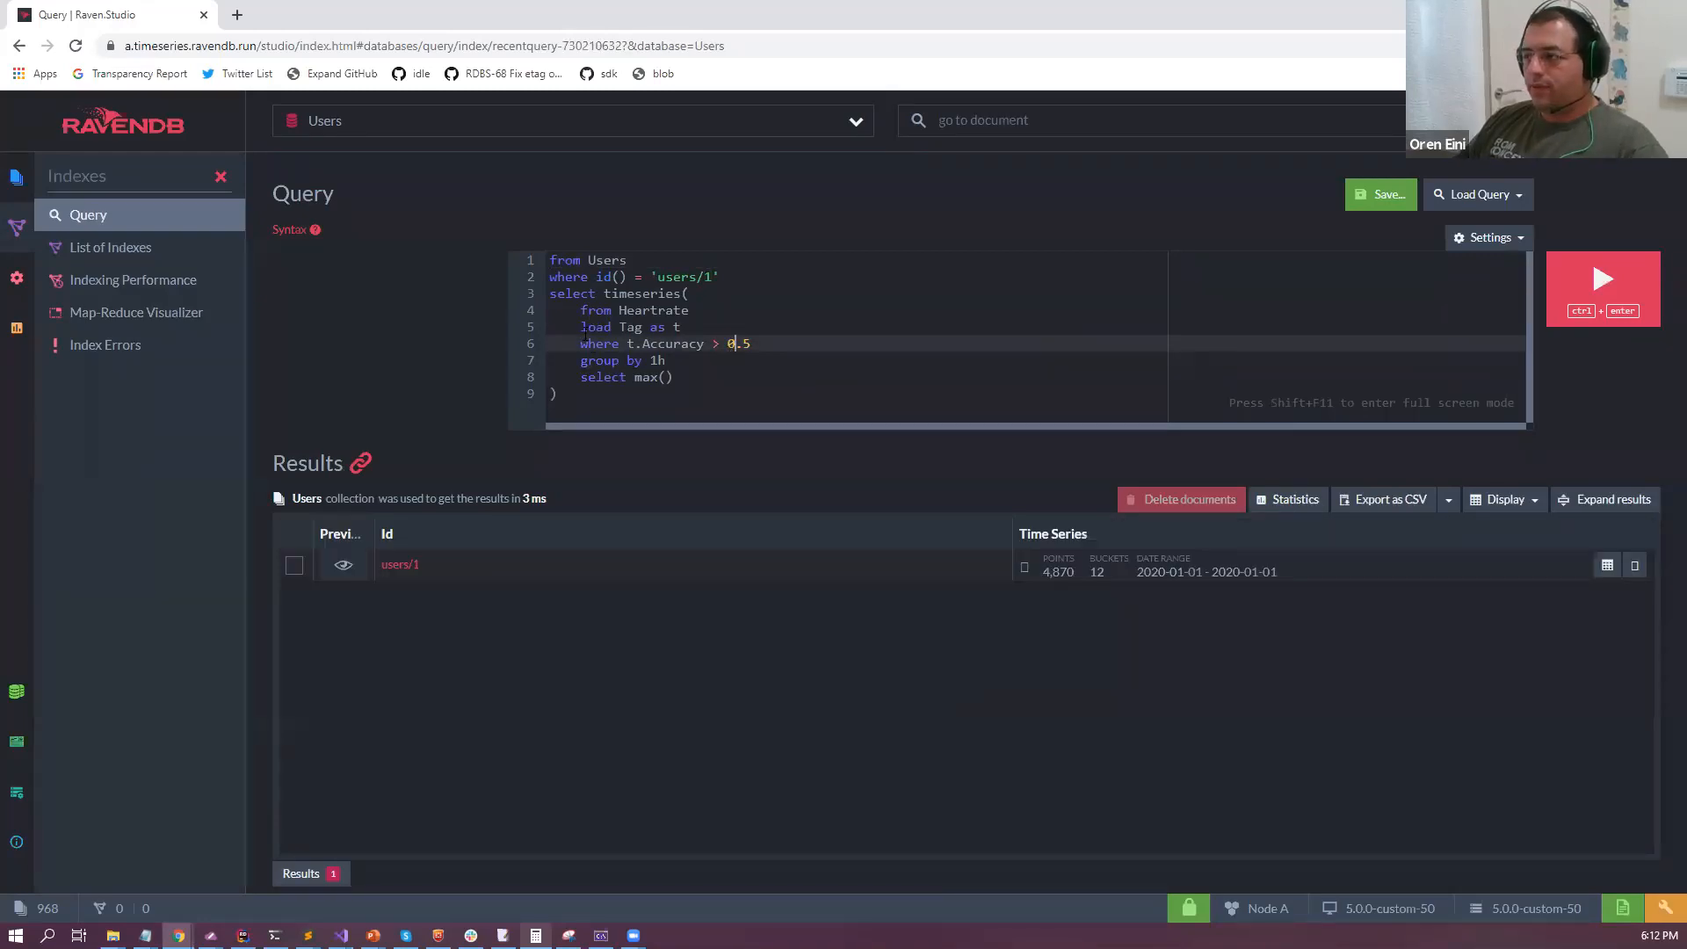
Examine the load Tag as t line and the accuracy filter in the Heartrate query.
left_click_drag(581, 329, 754, 346)
left_click(663, 330)
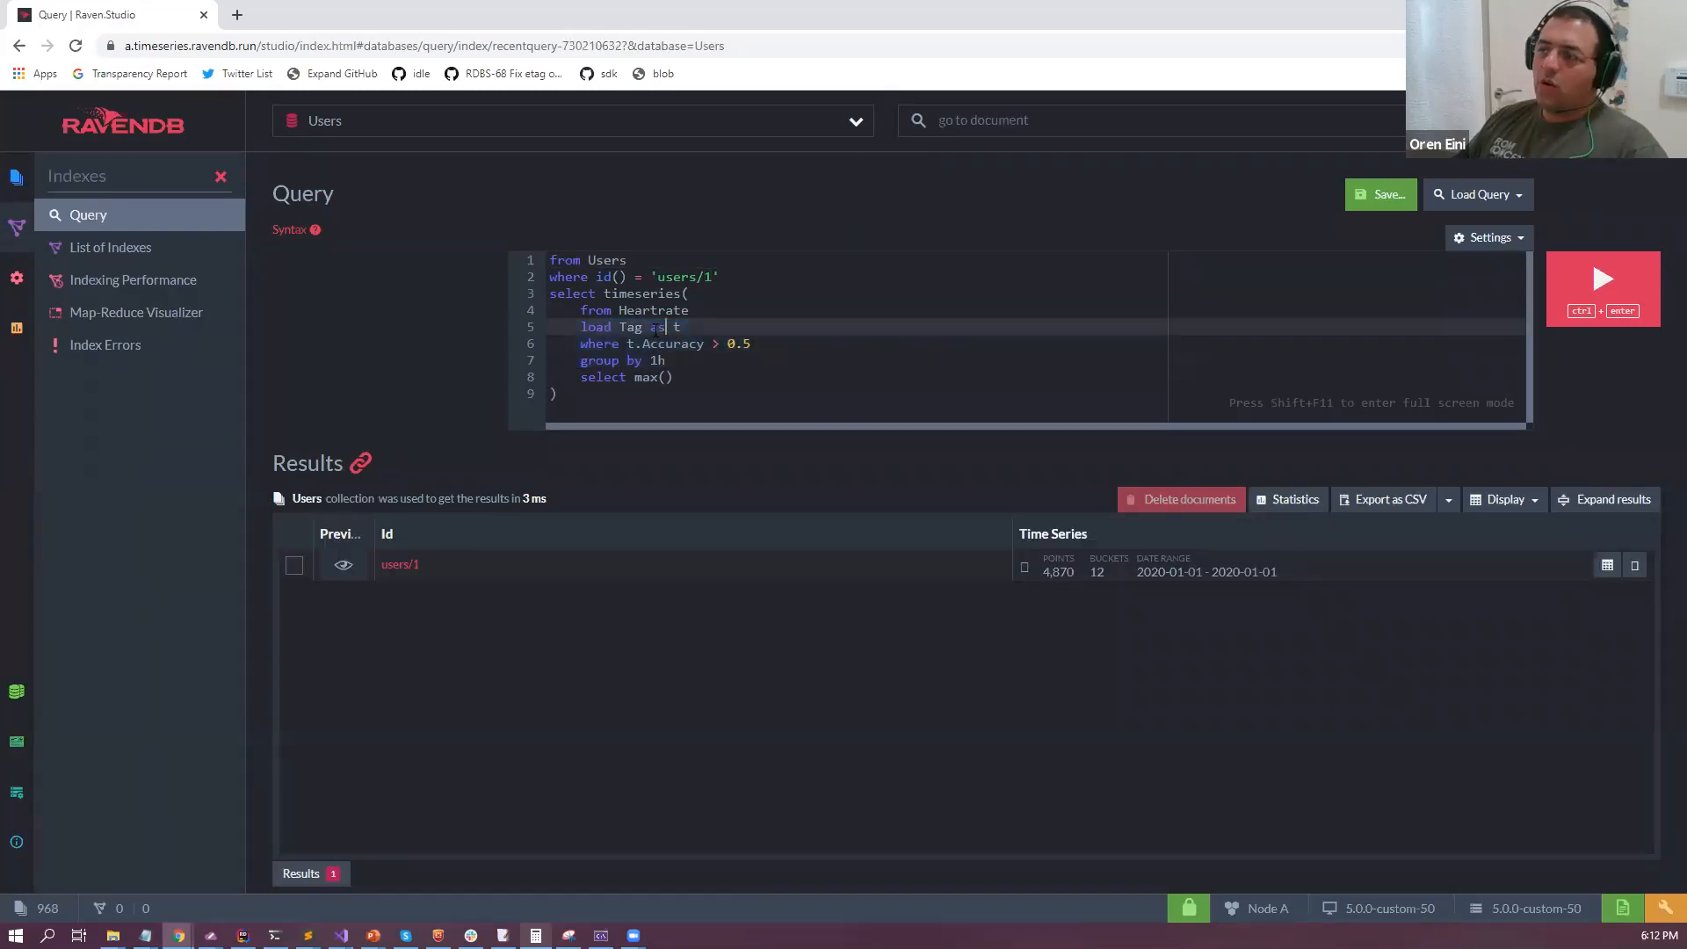
left_click_drag(620, 329, 752, 346)
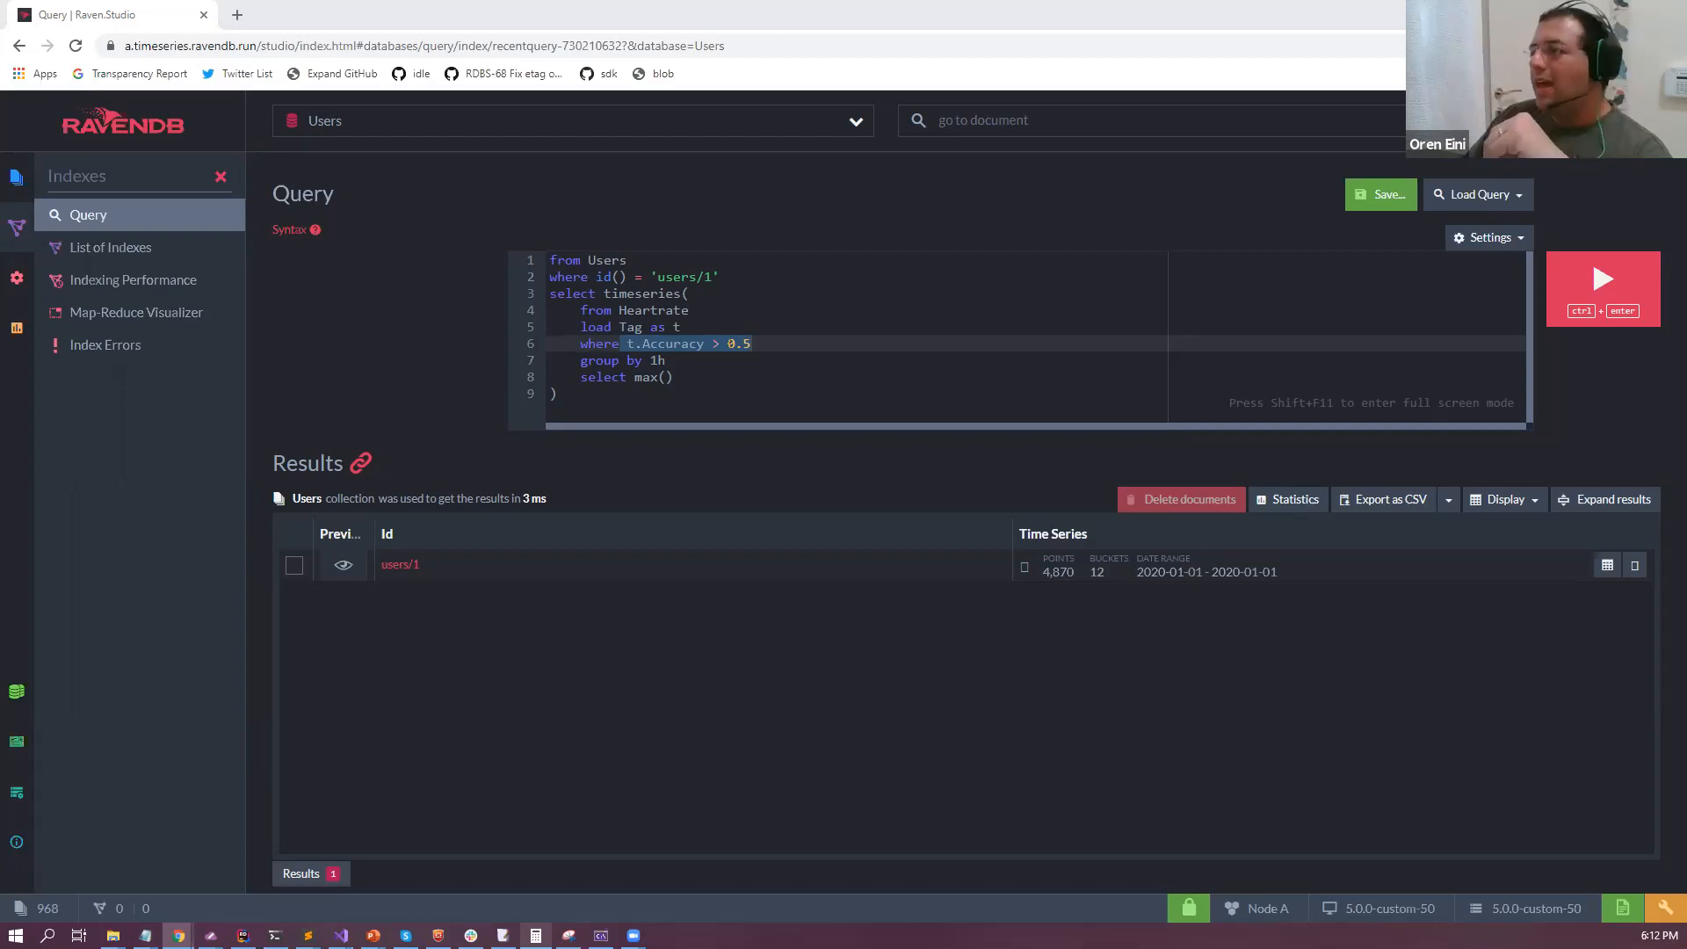
left_click(699, 373)
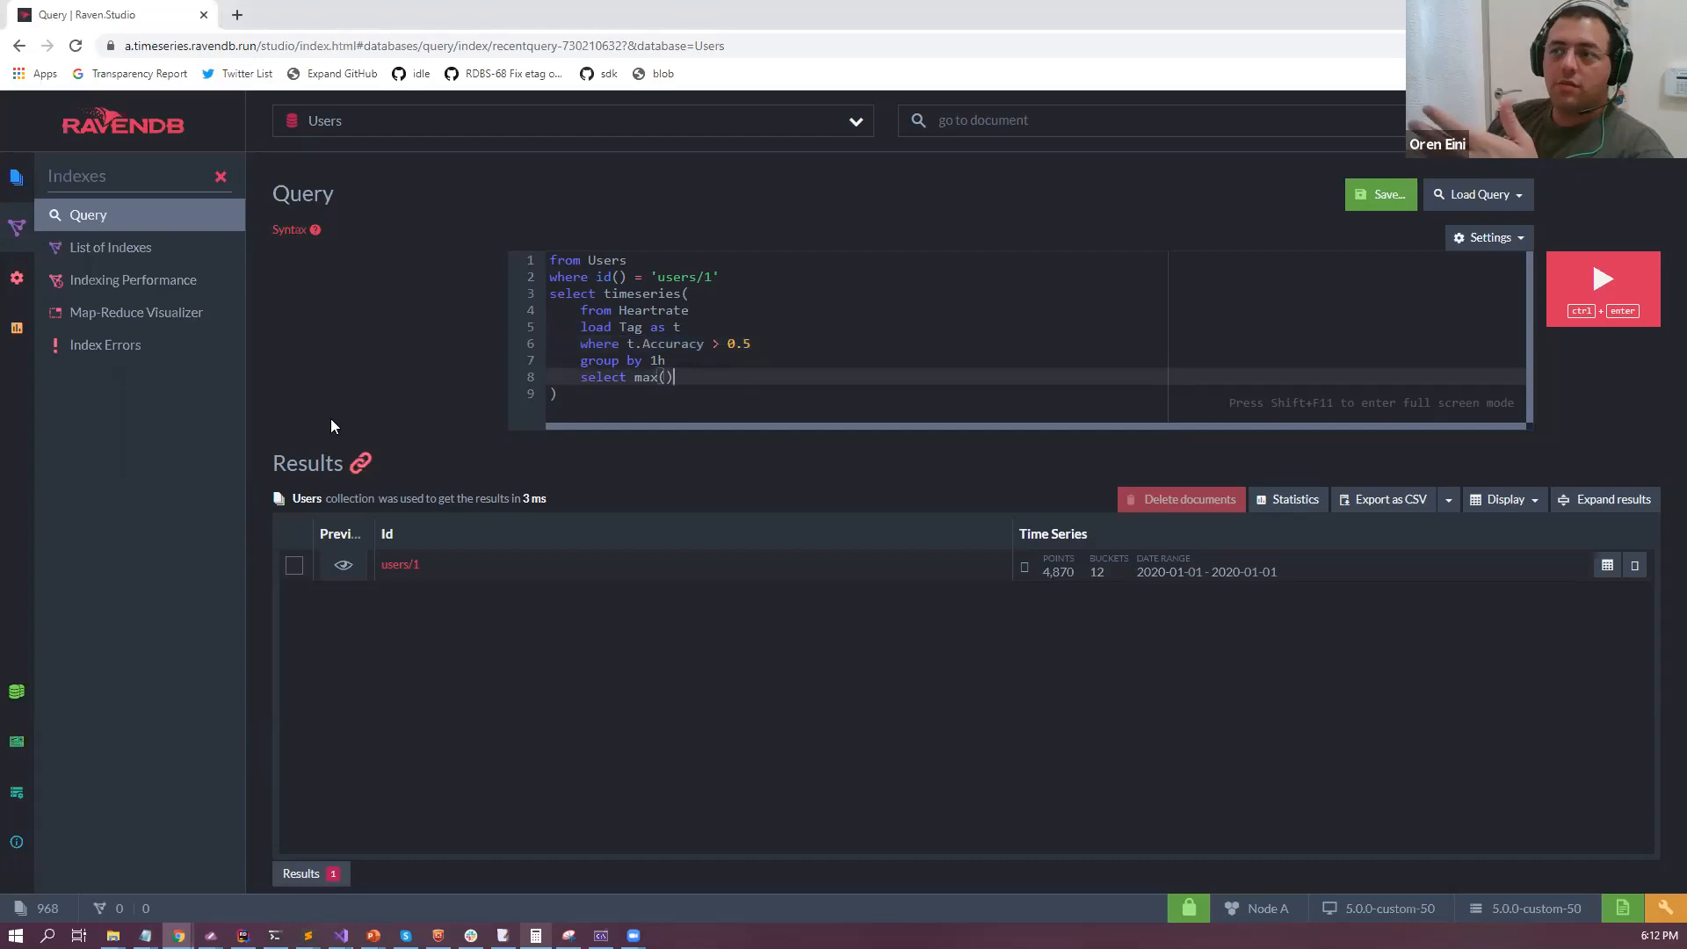
Switch to the TimeSeriesBenchmark database and check the entry count of TimSeriesIndex in the list of indexes.
left_click(507, 123)
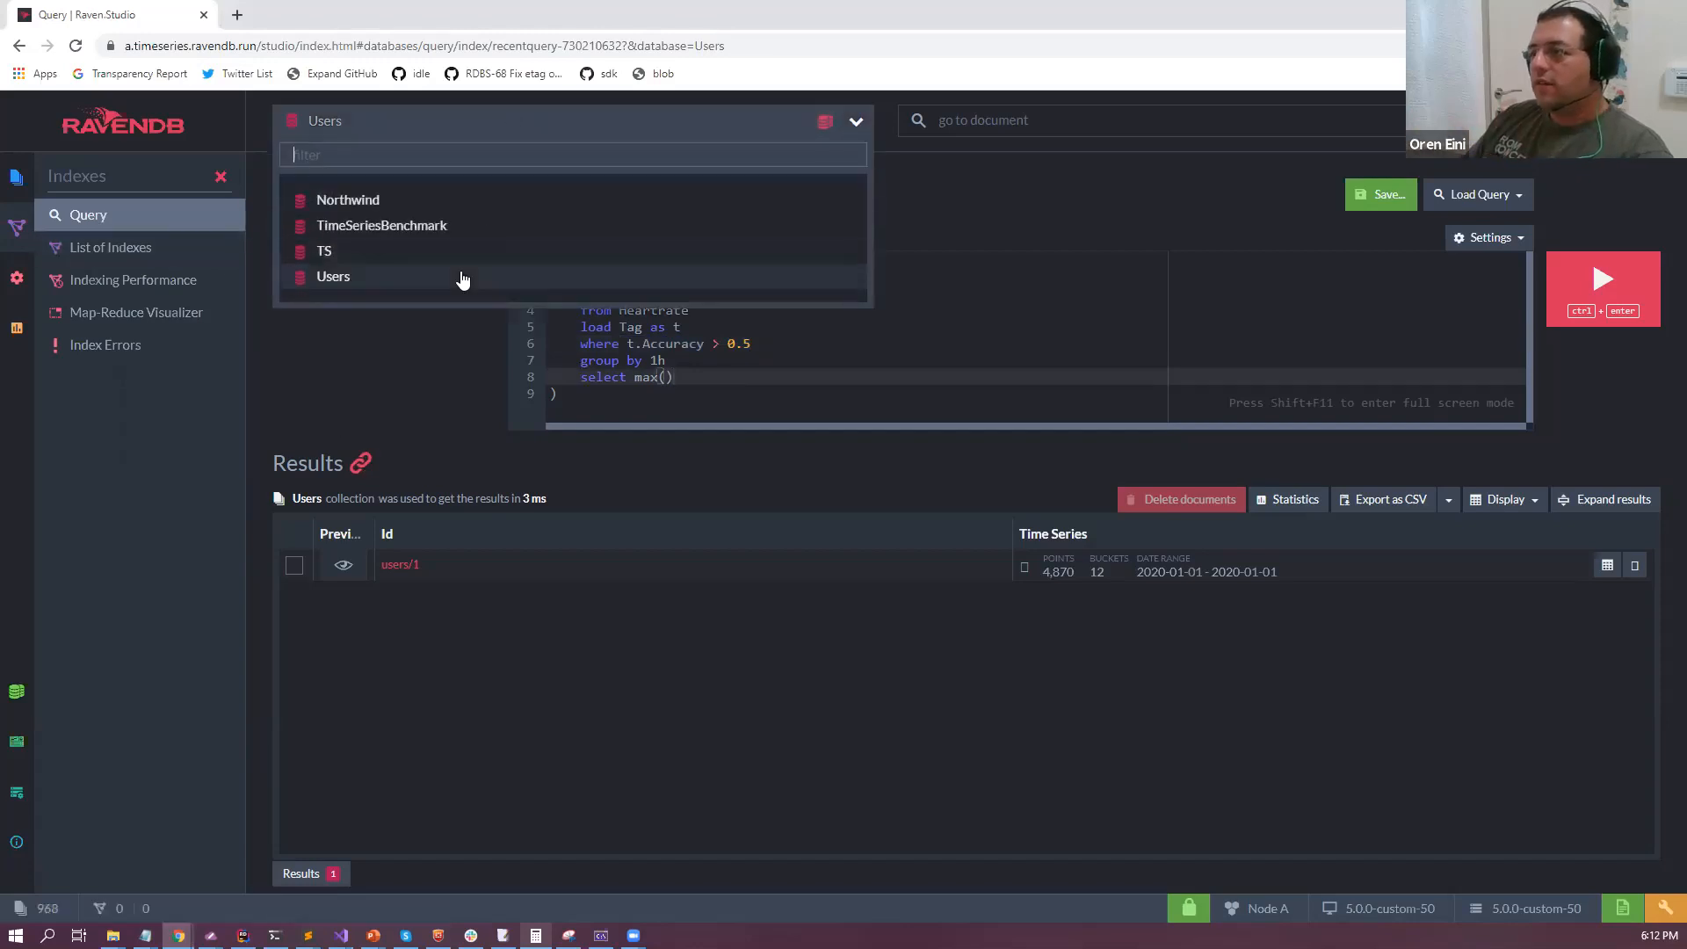
left_click(425, 225)
left_click(110, 249)
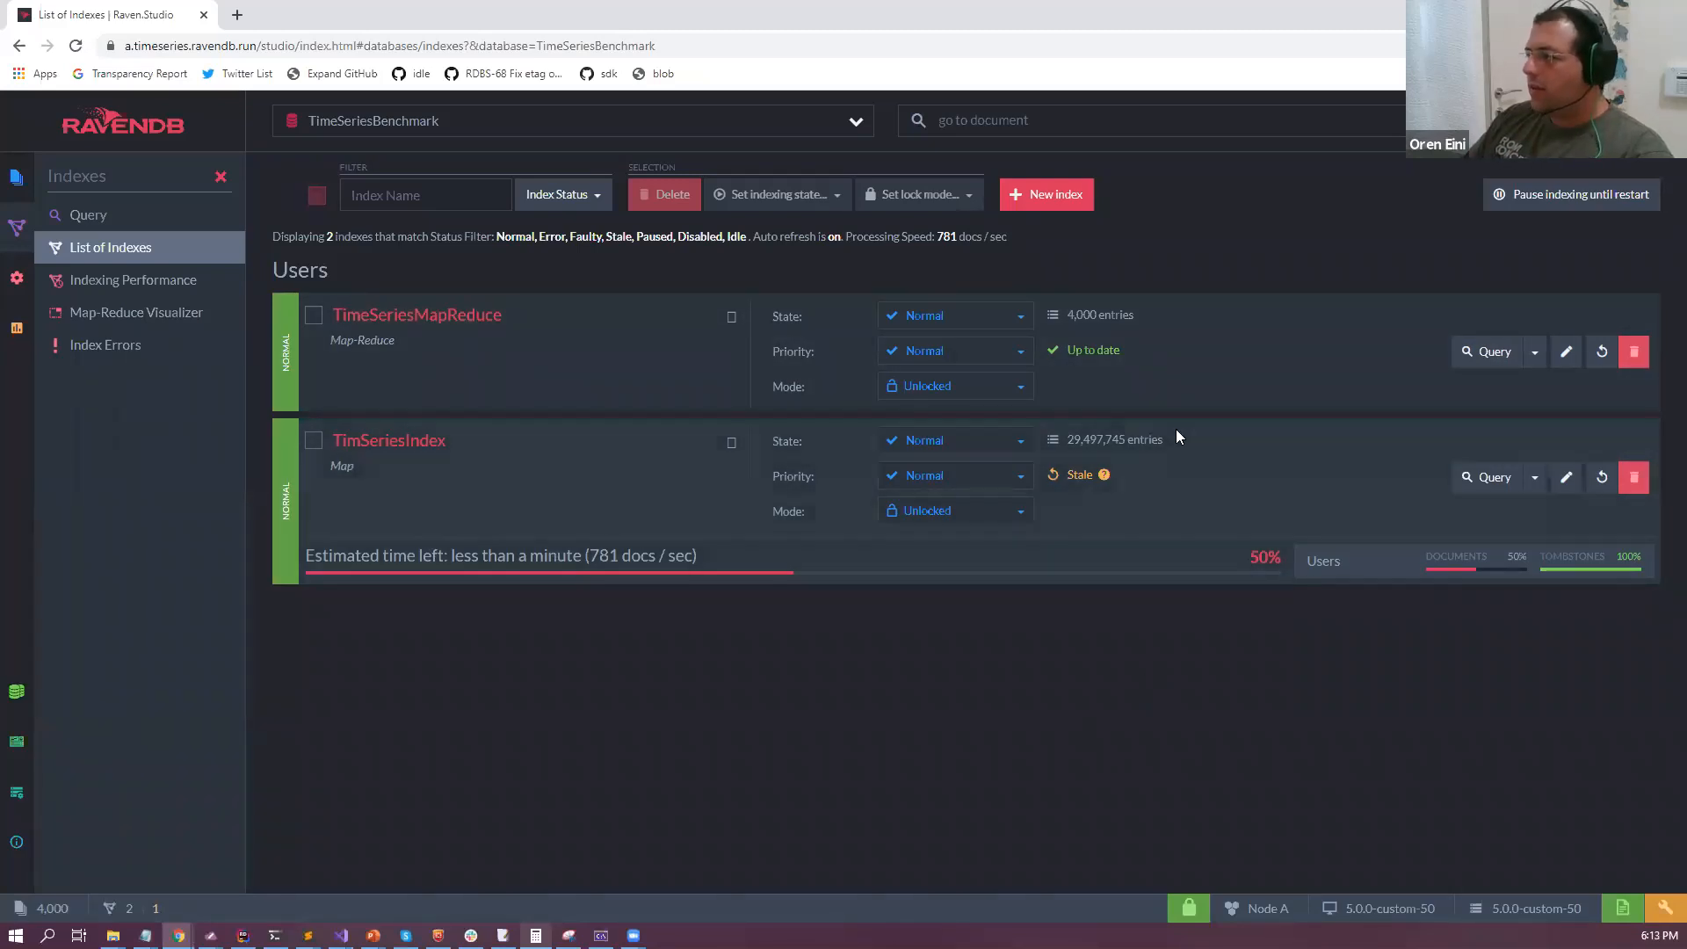
mouse_move(1073, 440)
left_mouse_down()
mouse_move(1153, 437)
mouse_move(1198, 476)
left_mouse_up()
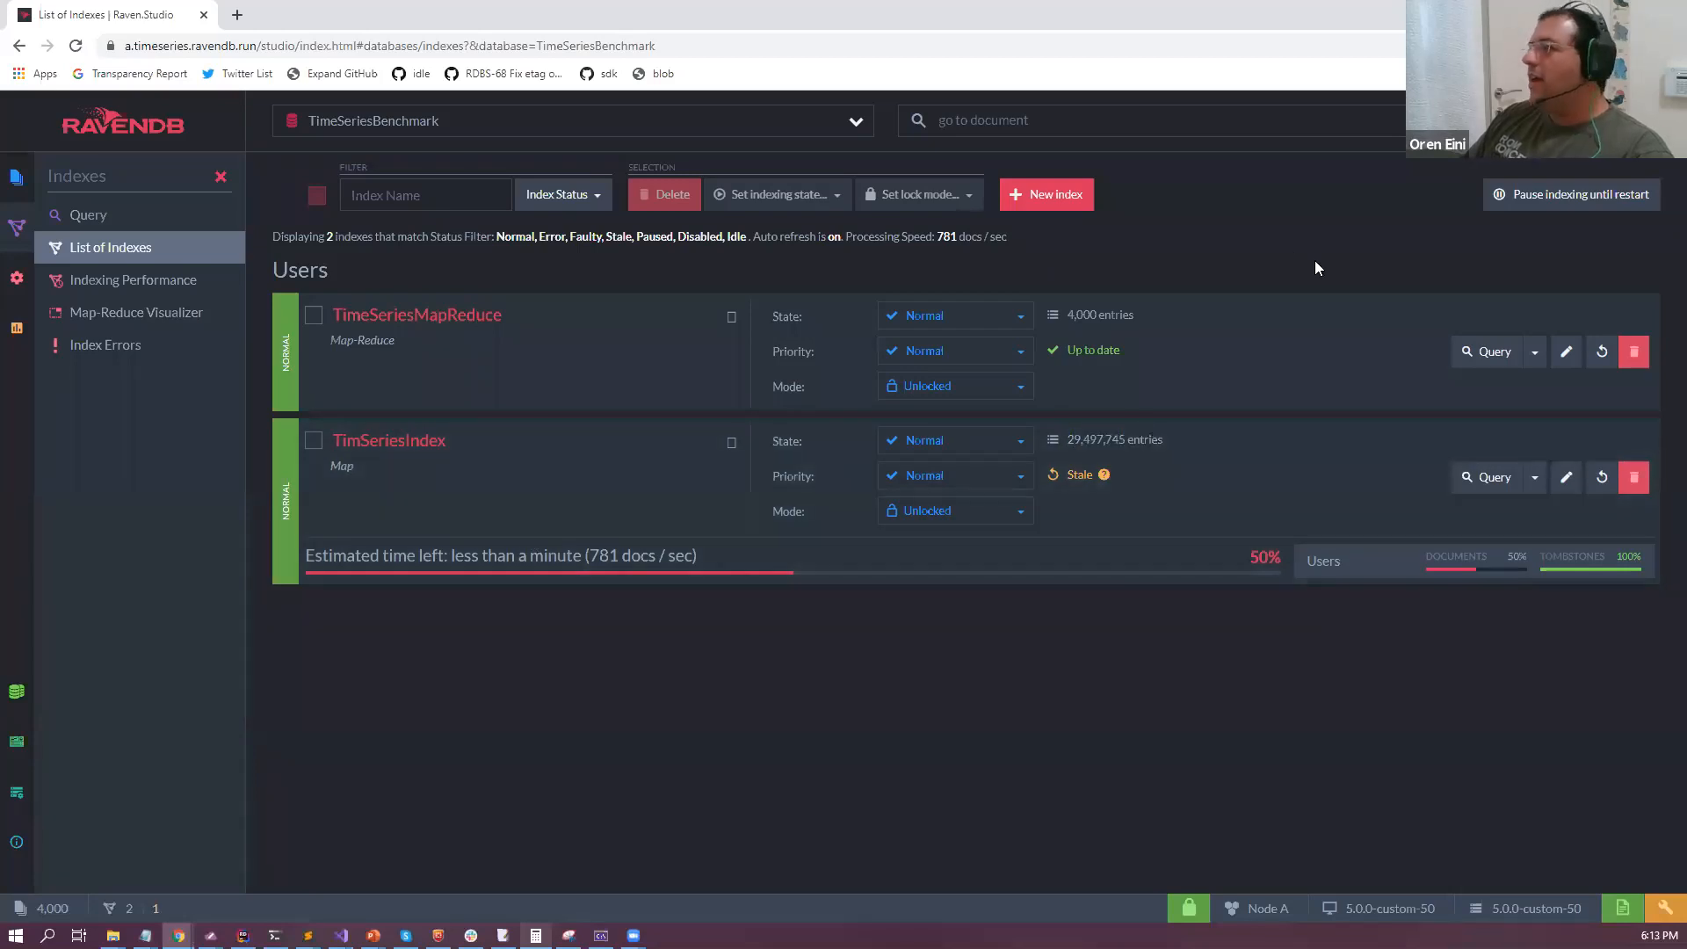
Open the TimeSeriesMapReduce index definition and examine its Where filter on the length of Values.
left_click(1565, 351)
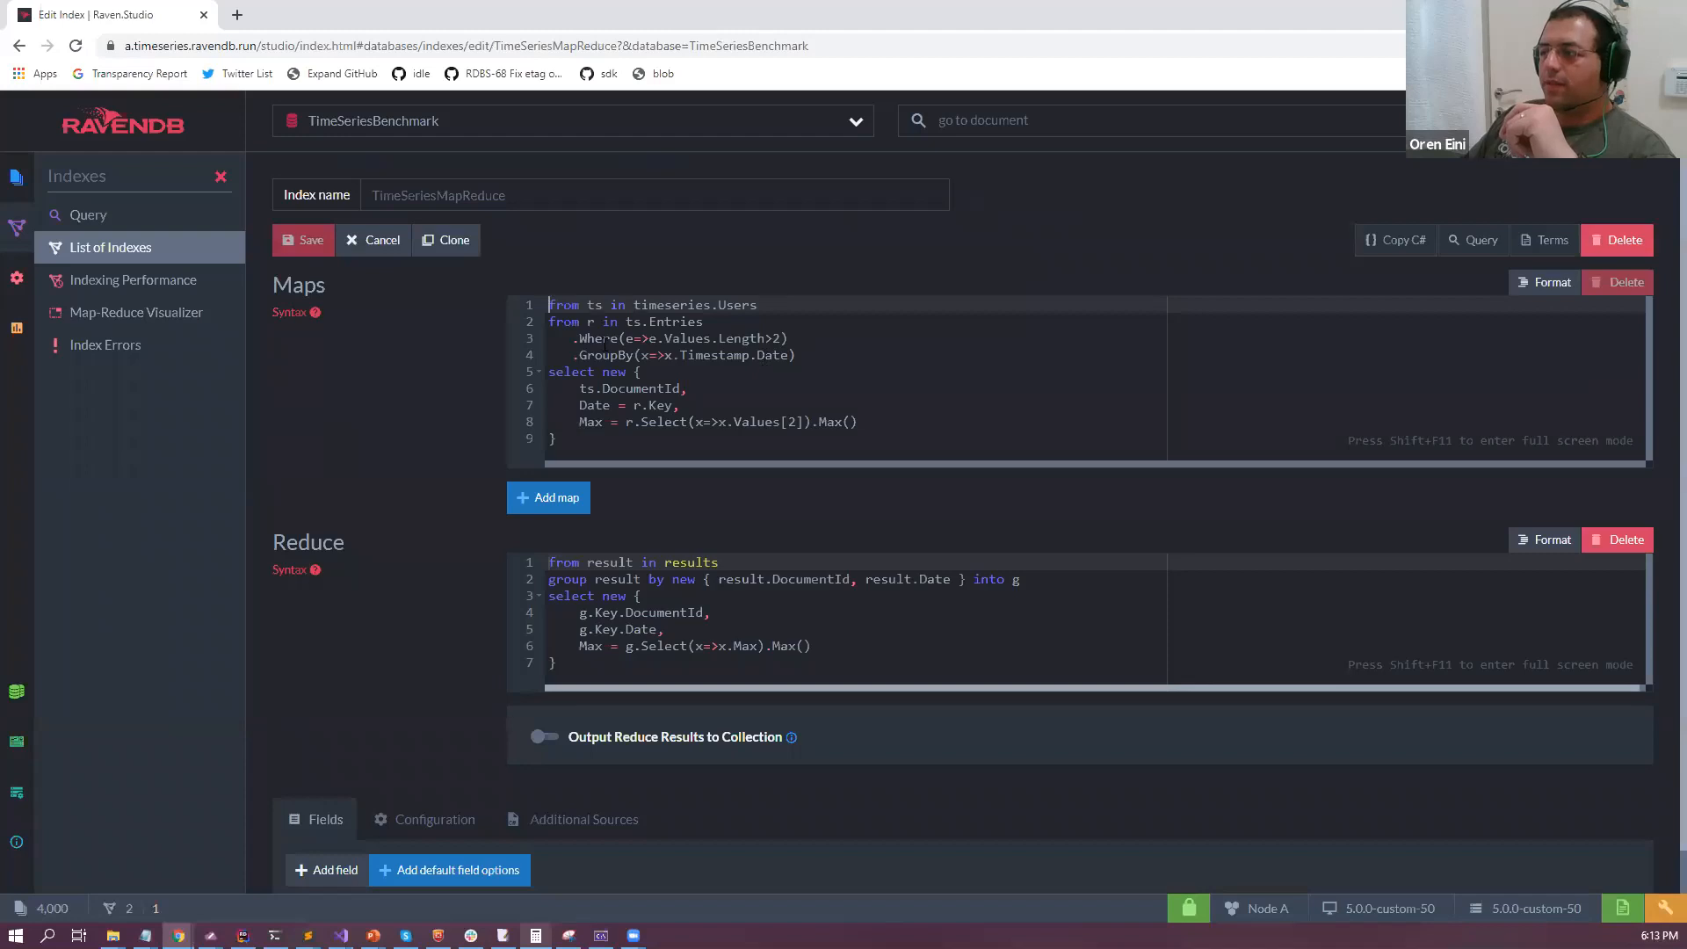
left_click_drag(605, 342, 791, 341)
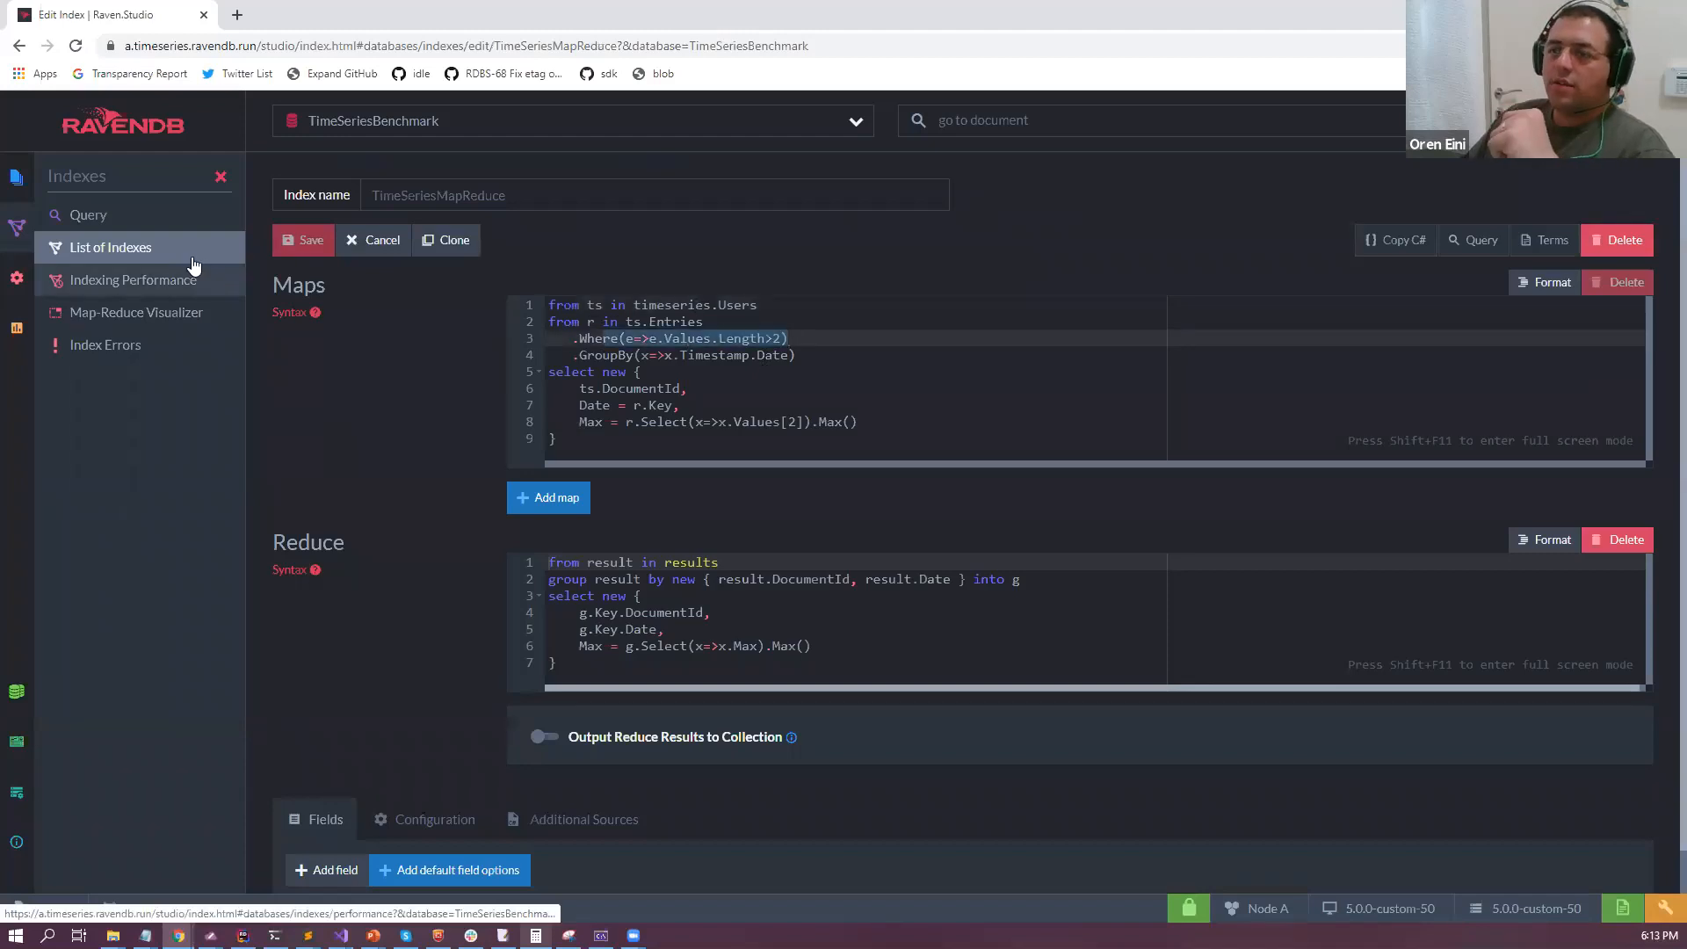
Open the users/999 document from the Users collection and view the entries of its time-series-0 time series.
left_click(744, 355)
left_click_drag(648, 339, 751, 339)
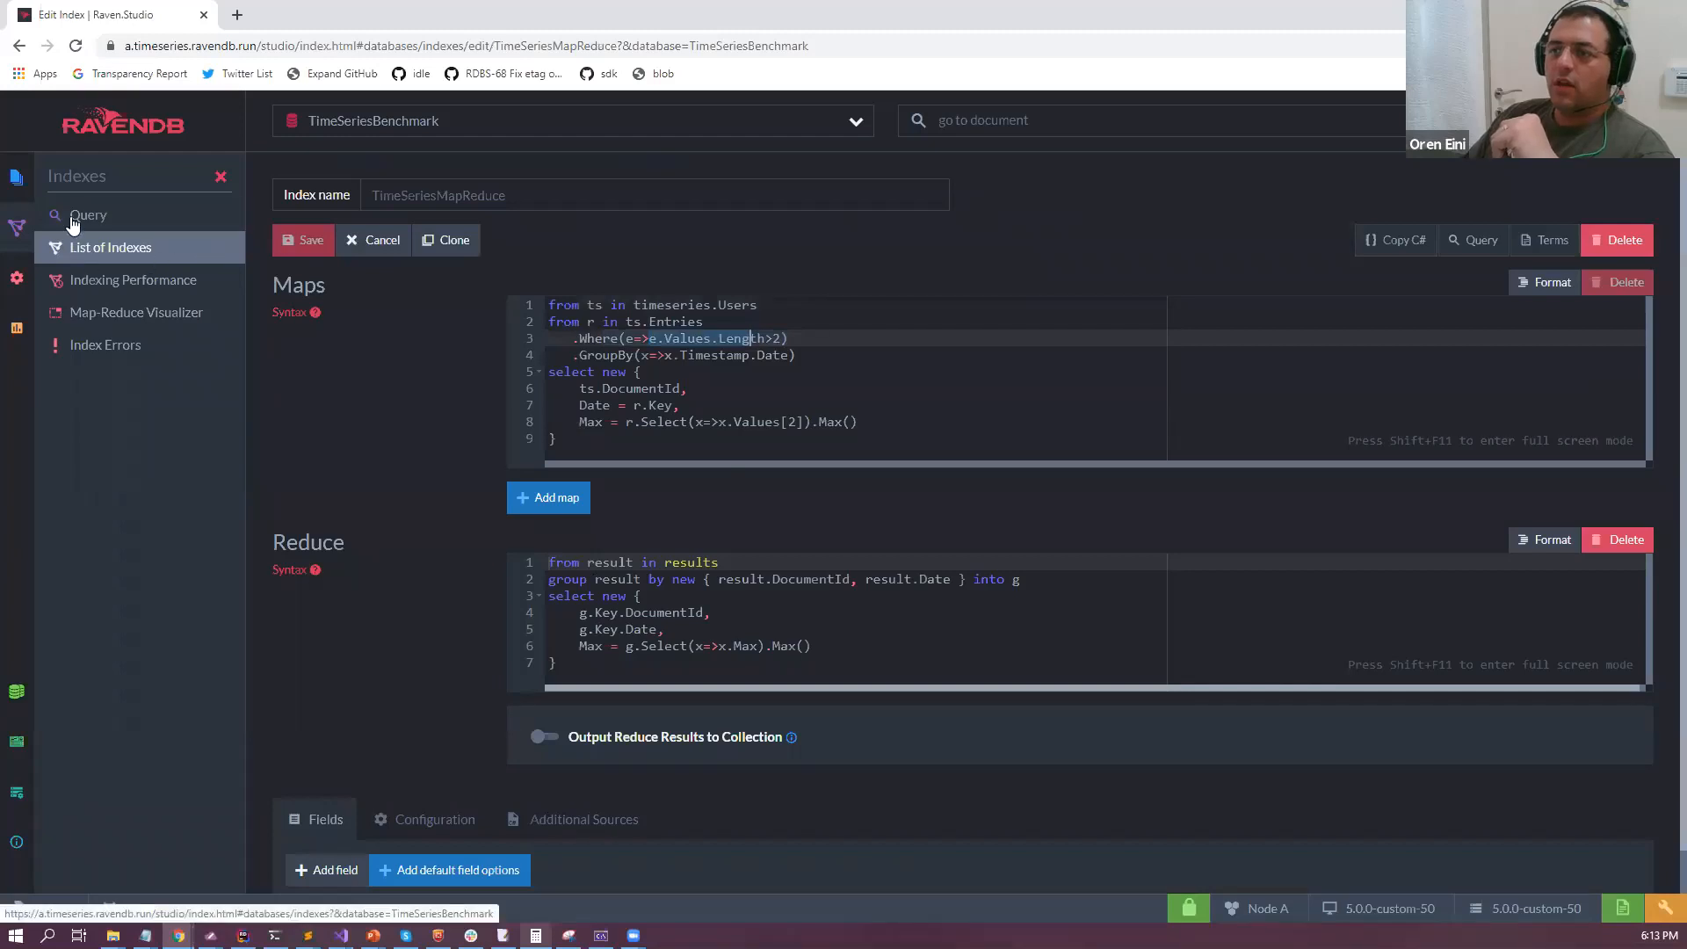
left_click(11, 179)
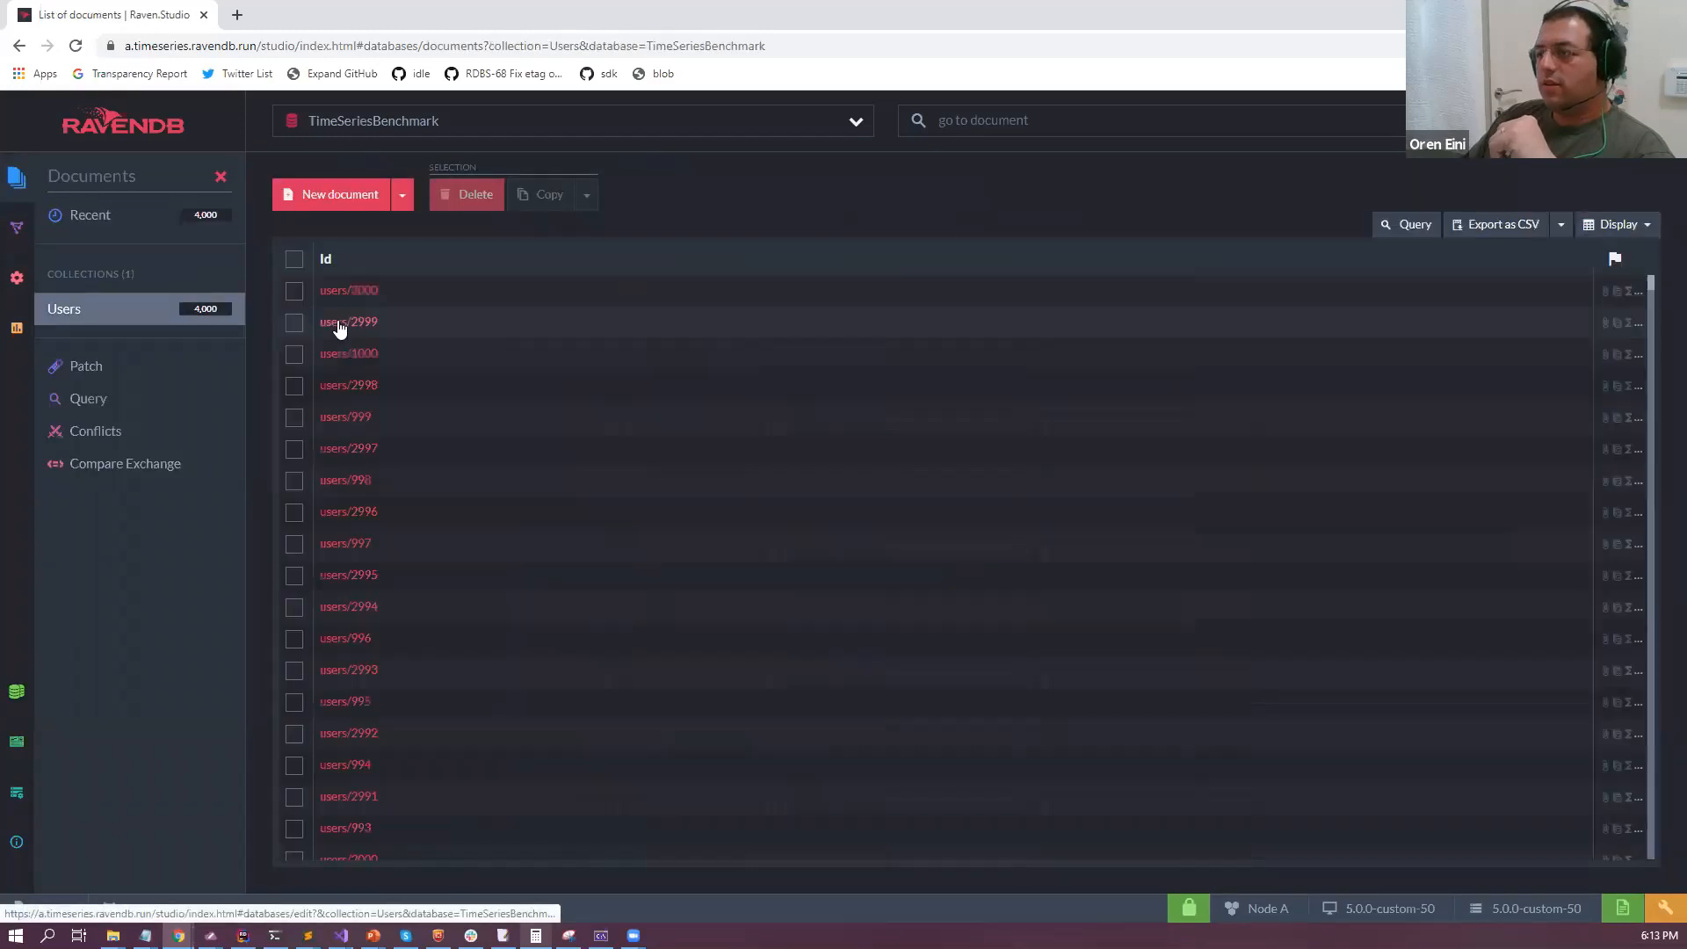
left_click(358, 414)
left_click(1463, 299)
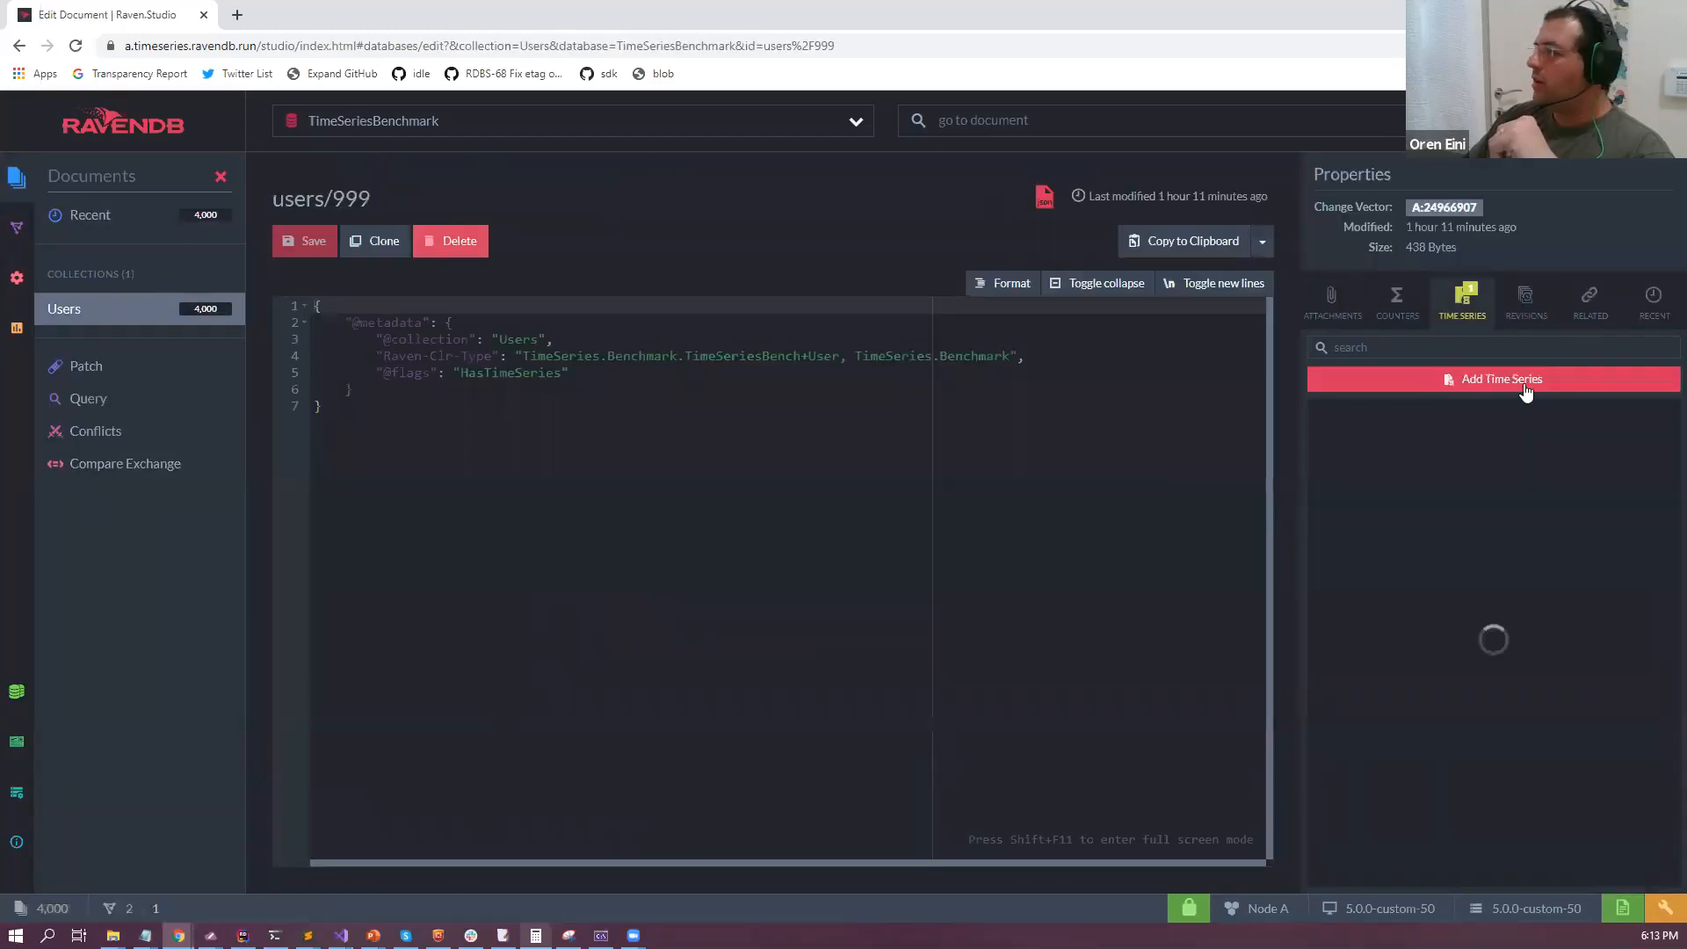
left_click(1656, 418)
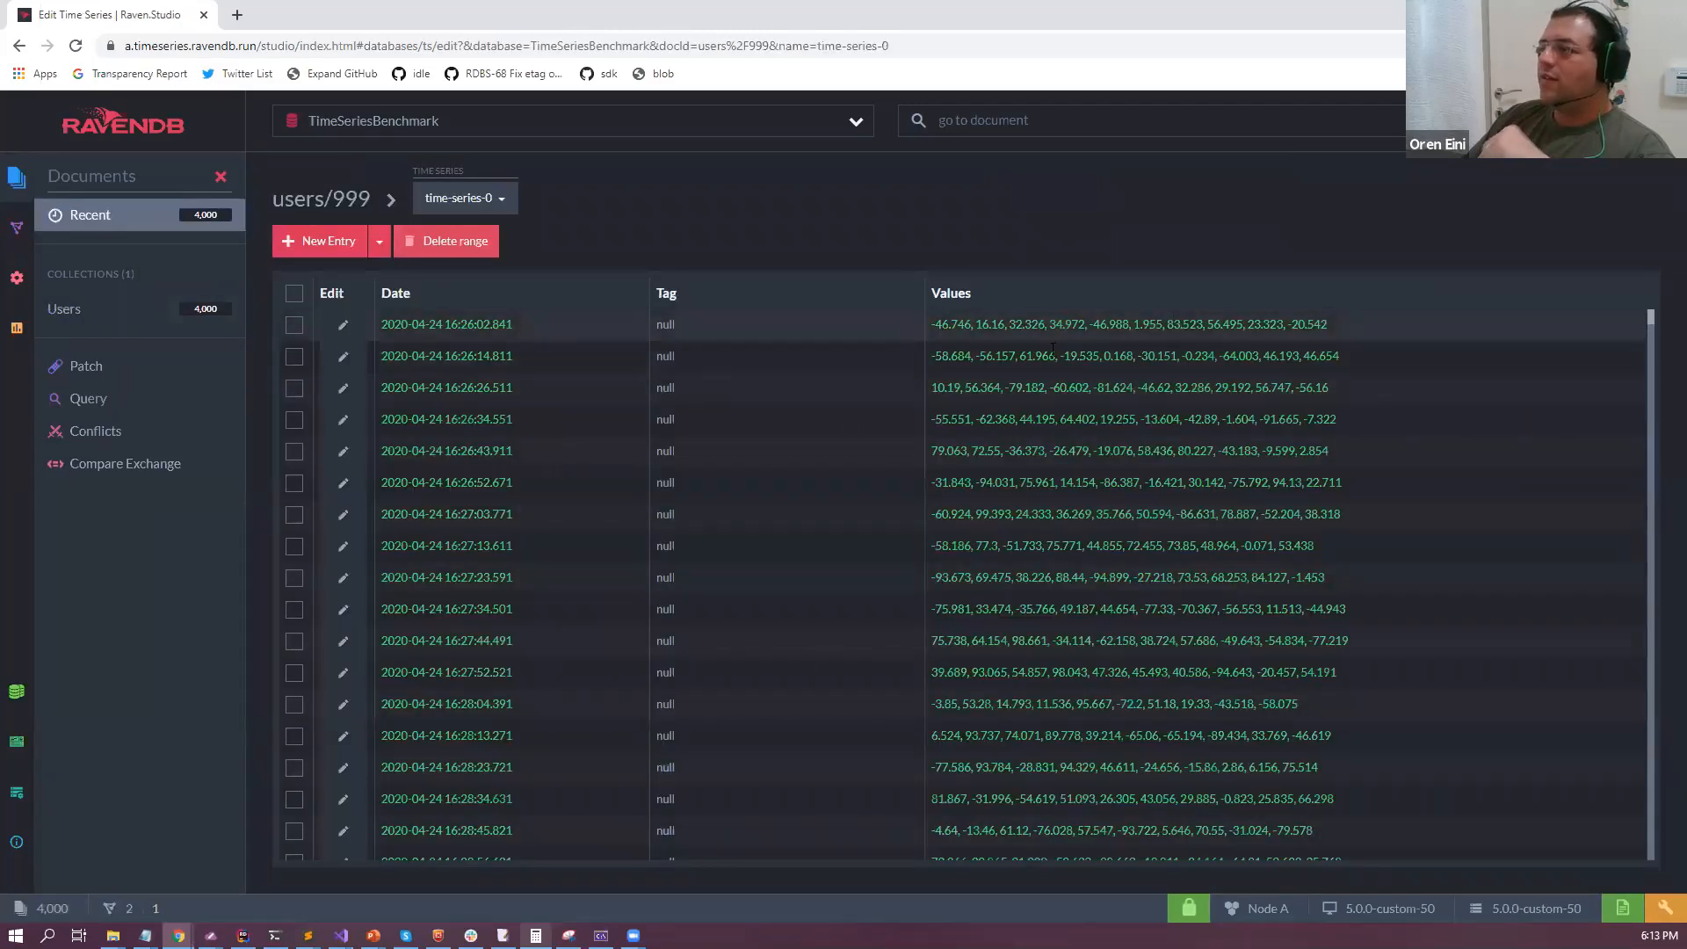
Examine the individual numbers in the Values of the first time-series-0 entry, including the third value.
left_click_drag(968, 327, 1337, 332)
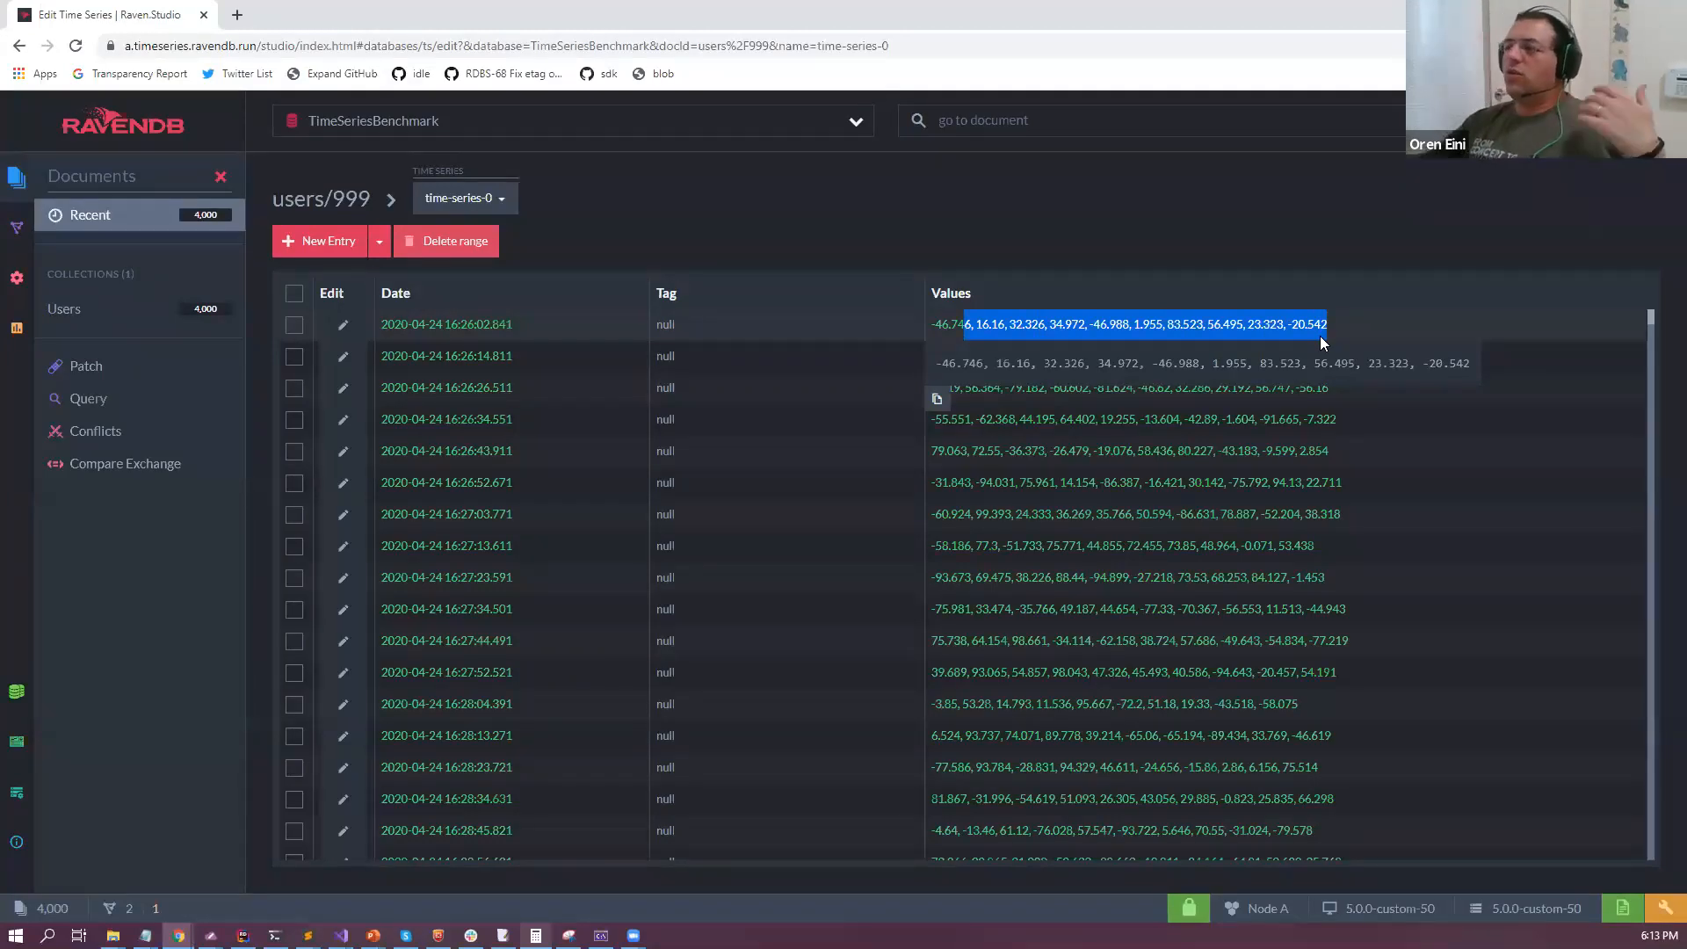
left_click(1202, 200)
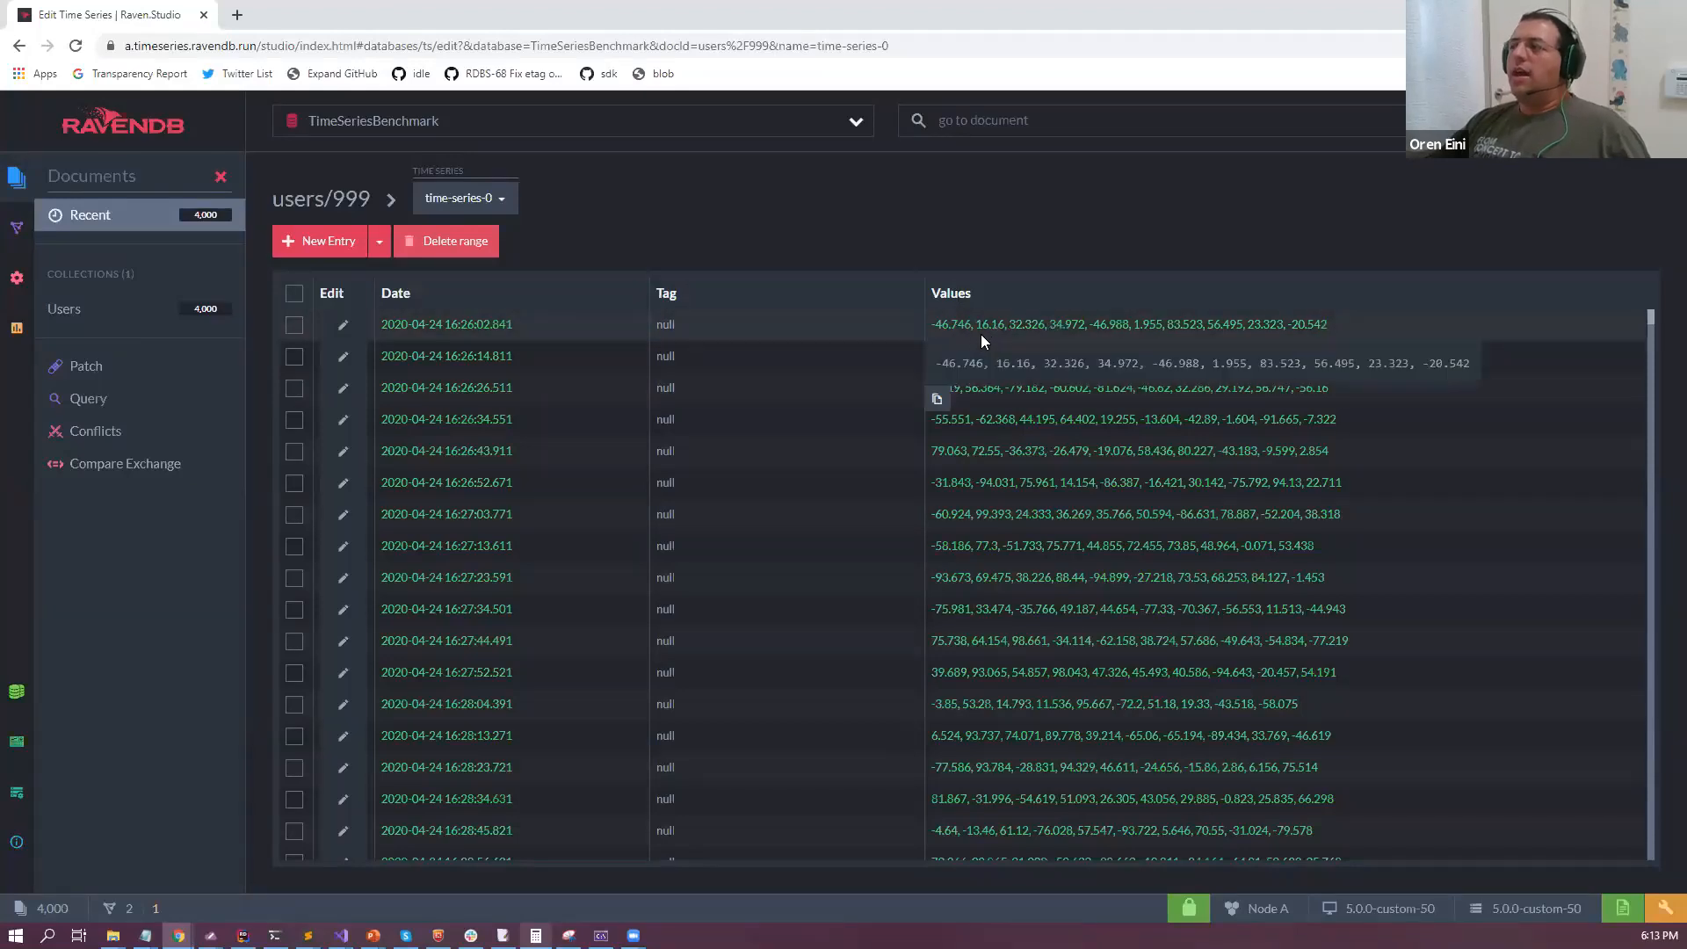
left_click_drag(978, 324, 928, 313)
left_click(1025, 321)
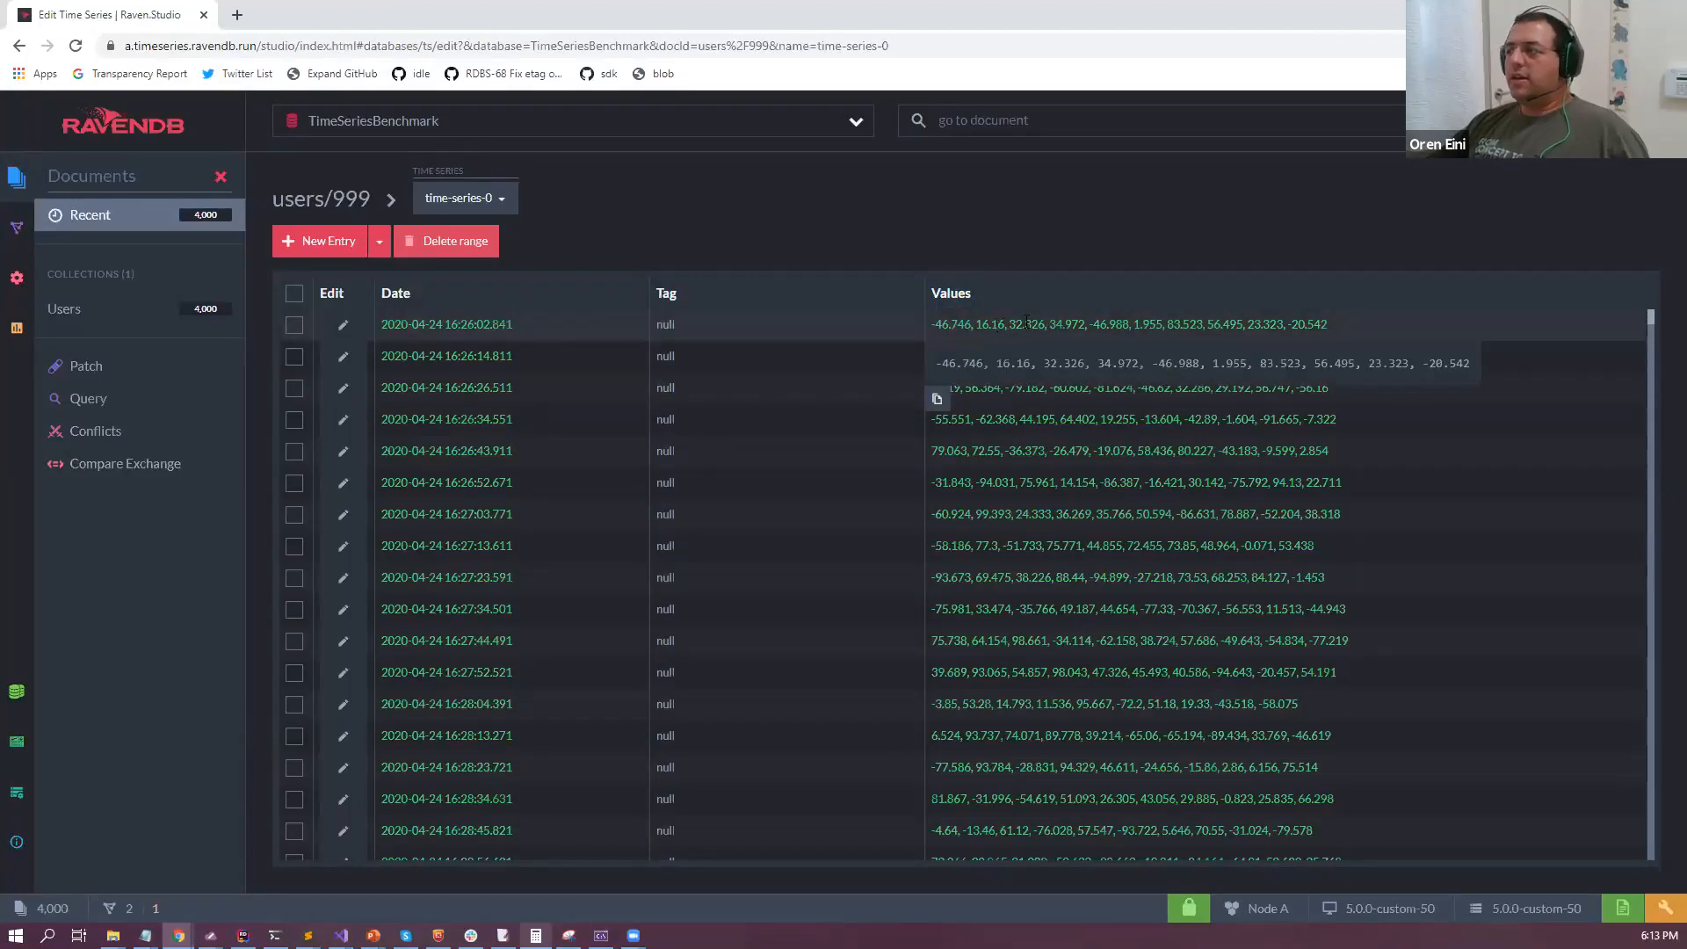
double_click(1030, 323)
double_click(958, 325)
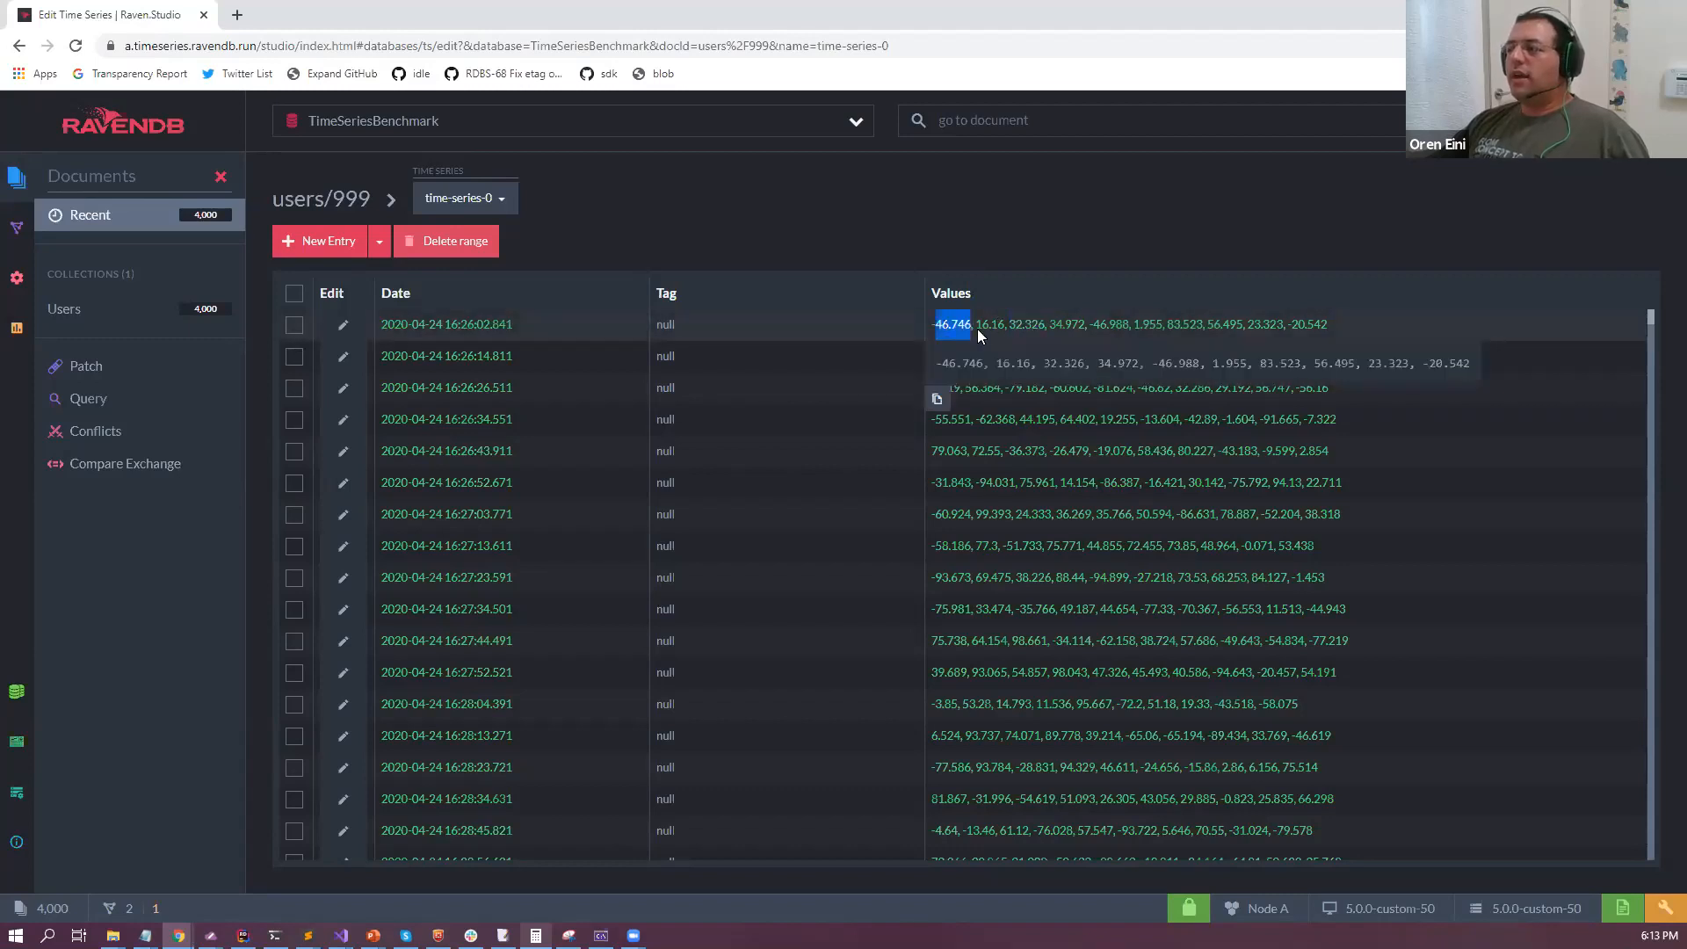
double_click(995, 325)
double_click(1026, 324)
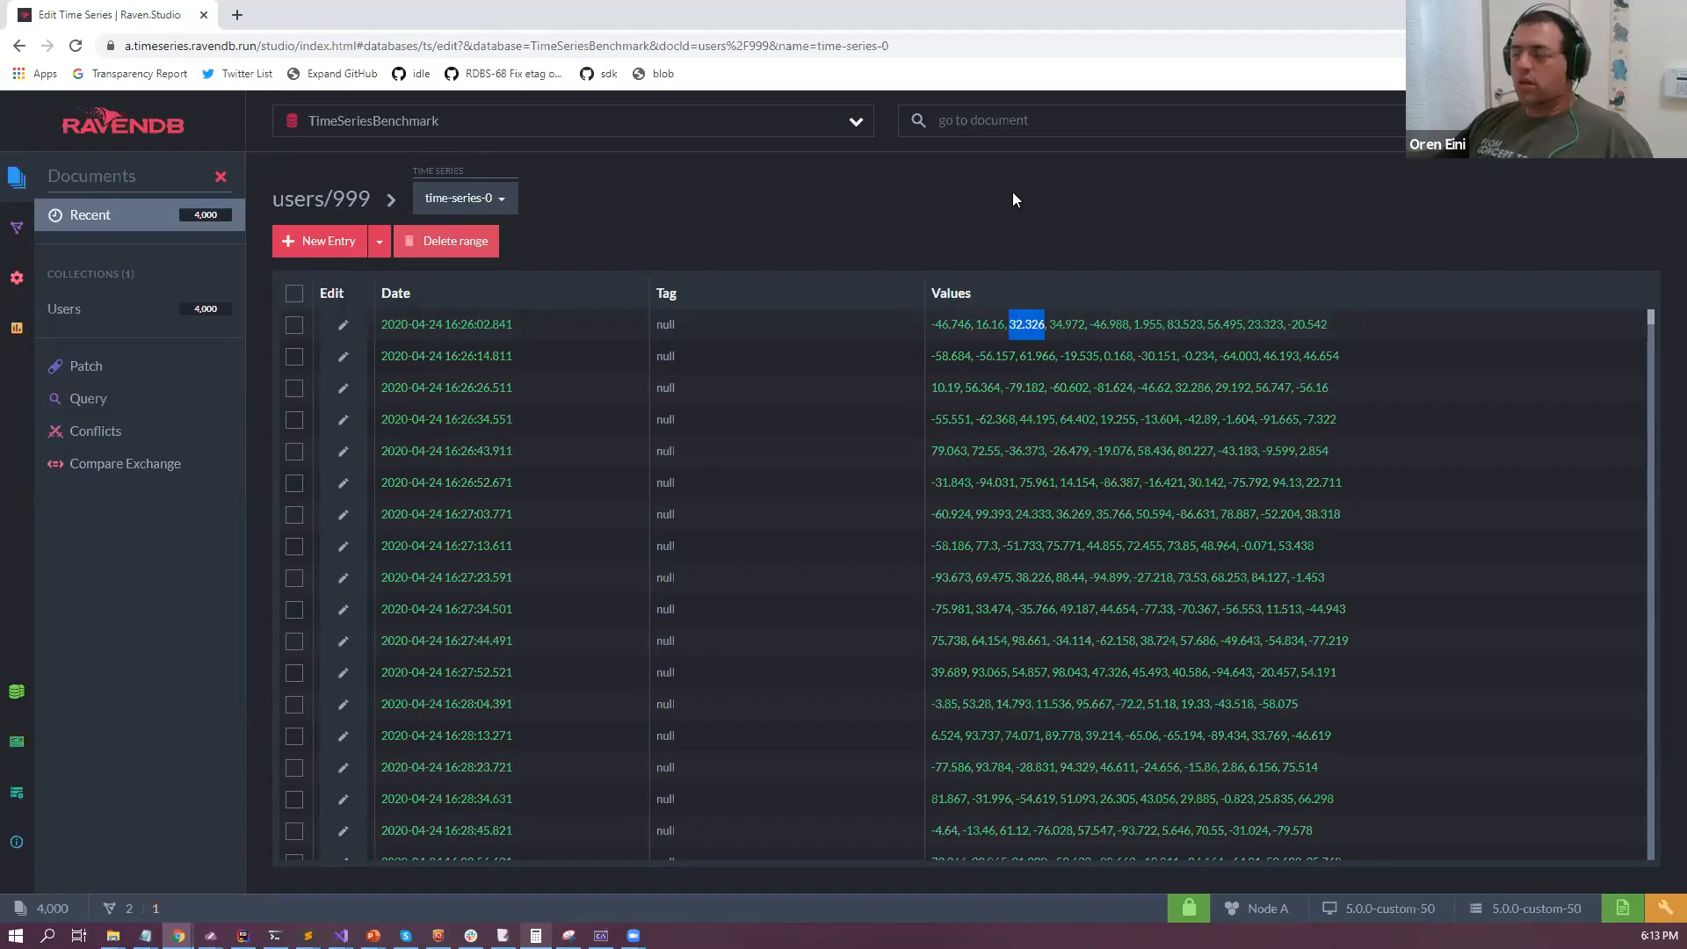
Reopen the TimeSeriesMapReduce index, examine its Values.Length filter and Values[2] maximum, and close it without changes.
left_click(459, 134)
left_click(29, 235)
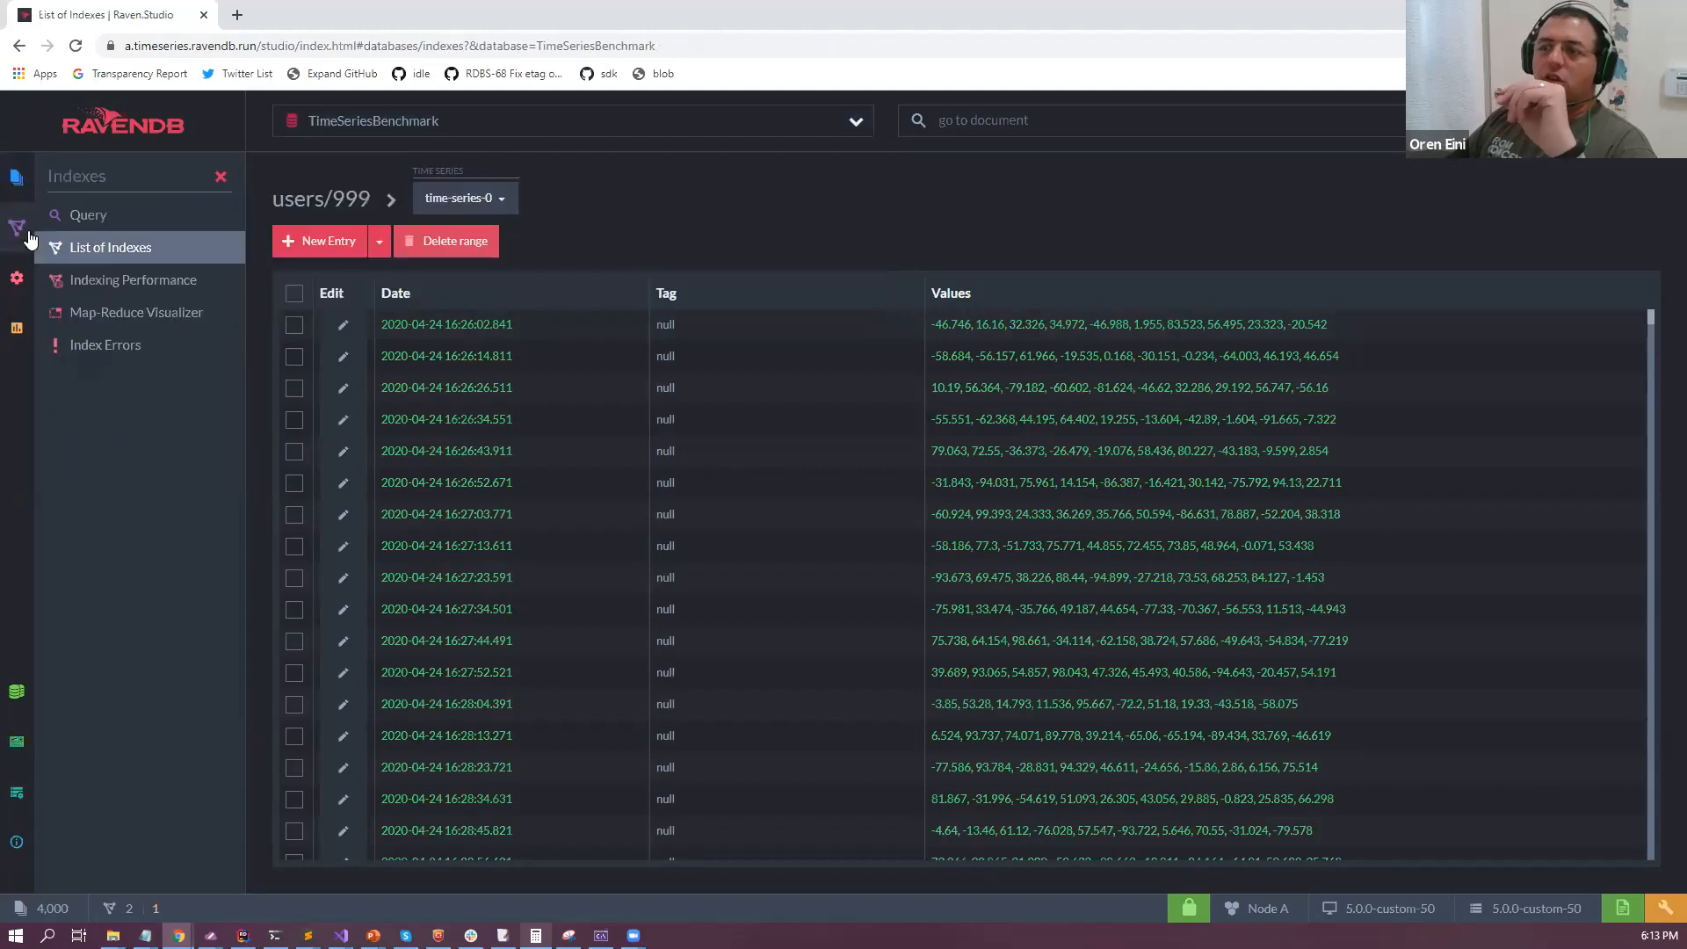
left_click(1565, 350)
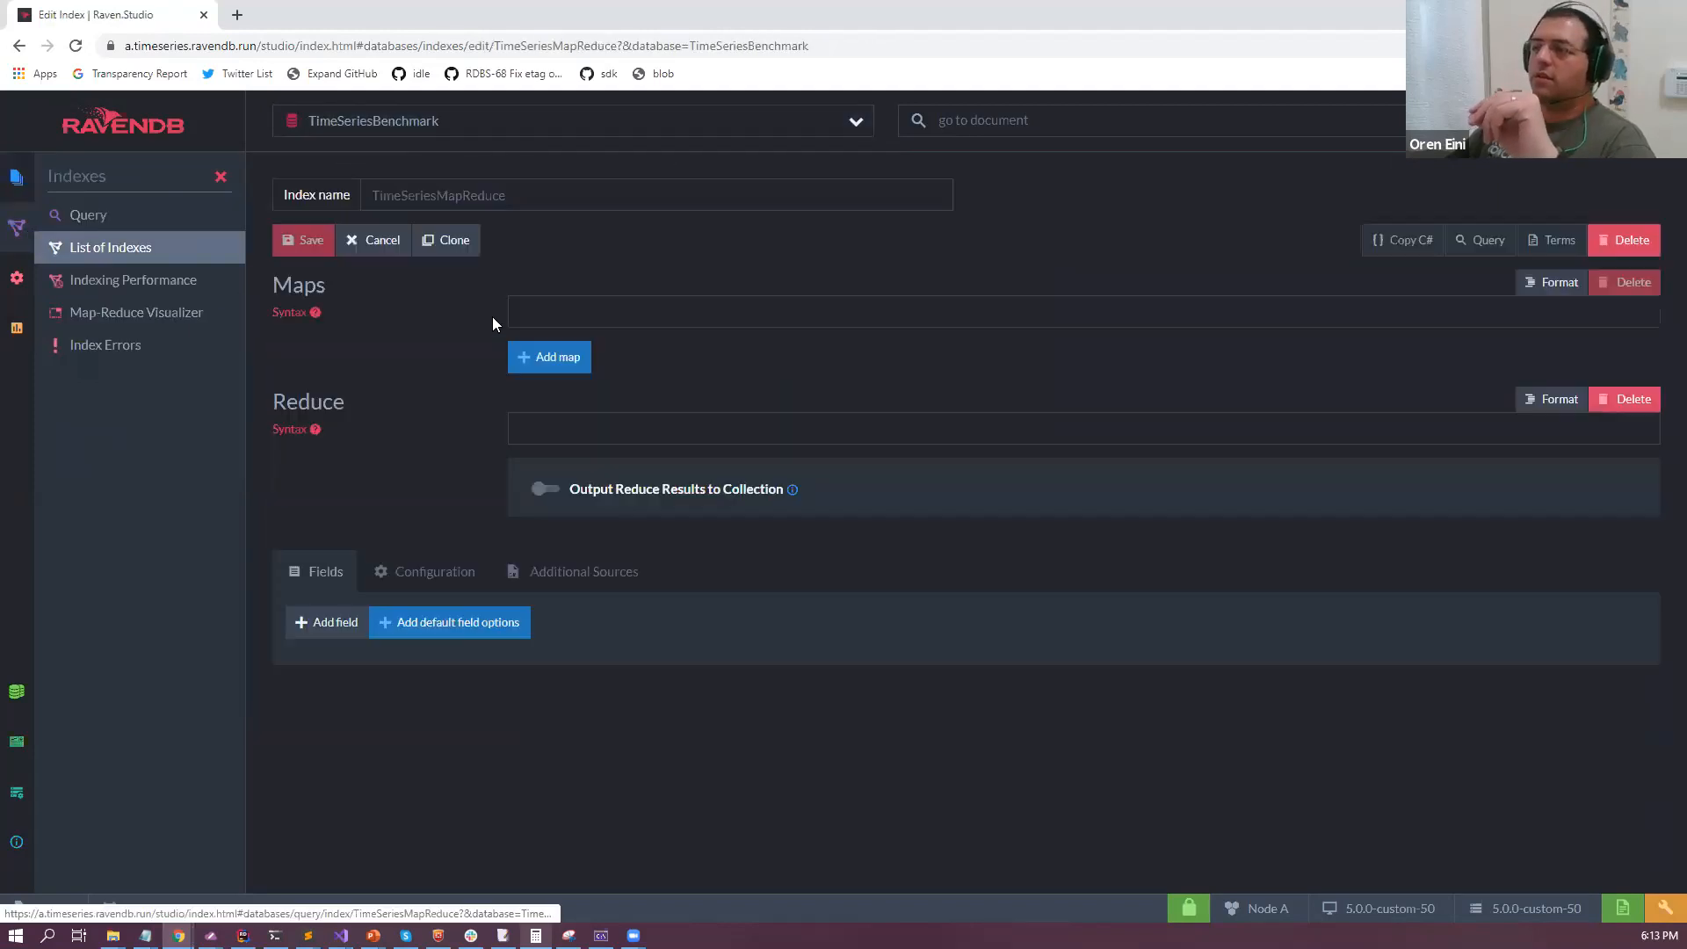
left_click_drag(664, 338, 767, 338)
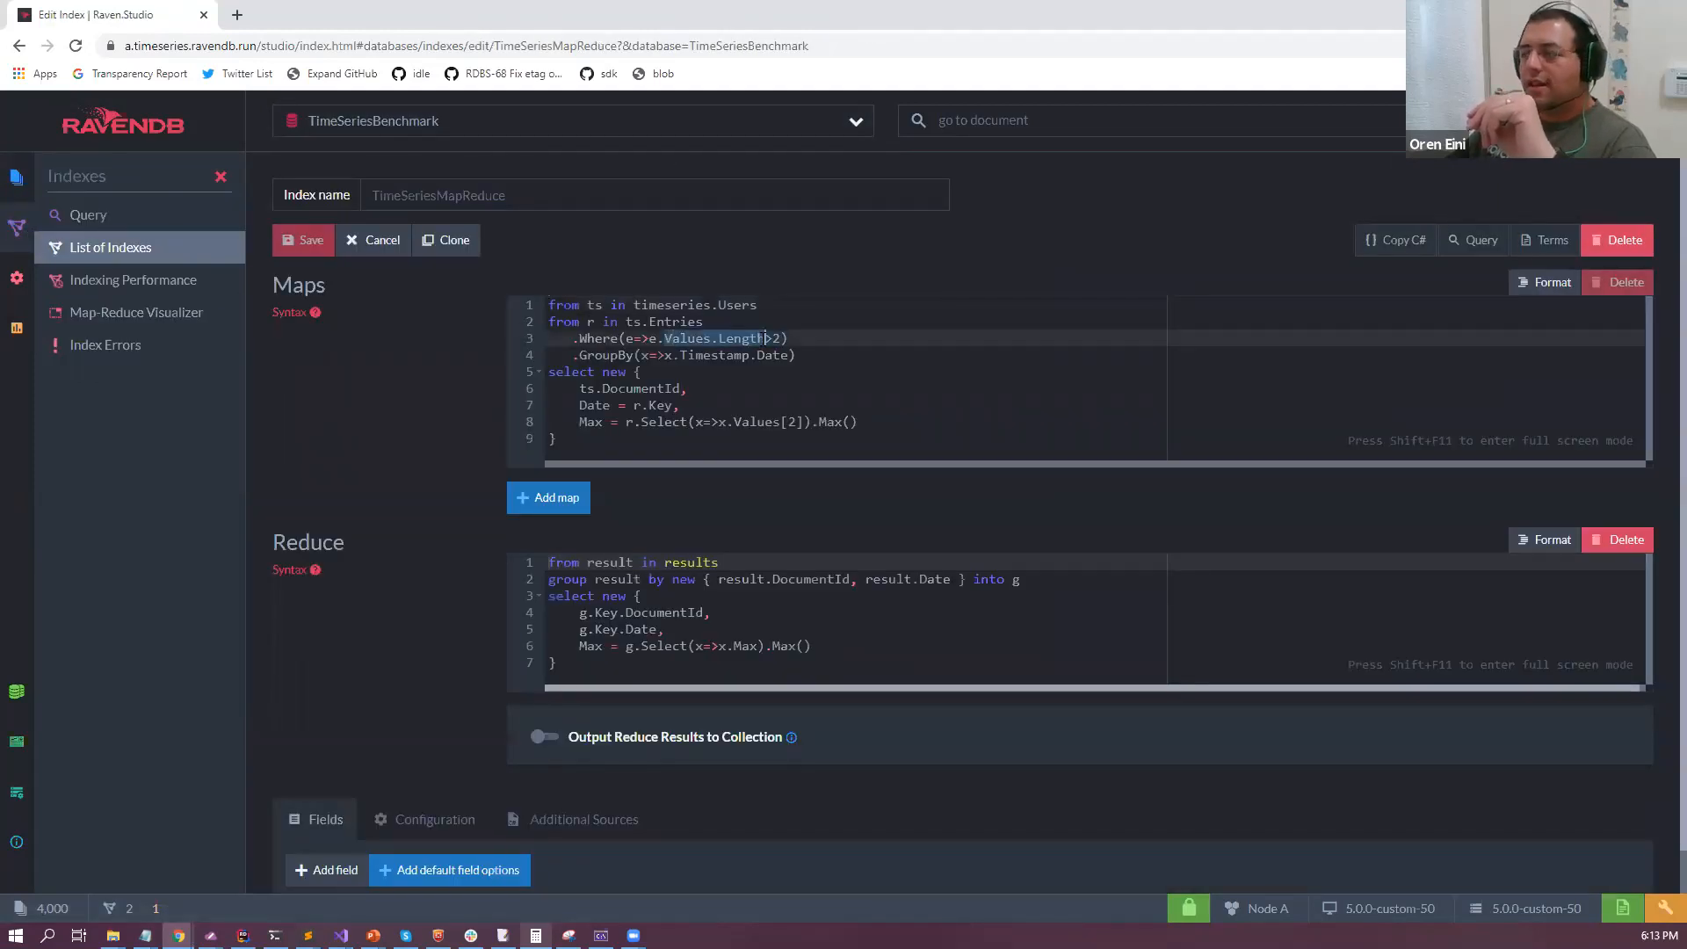
left_click_drag(800, 423, 720, 425)
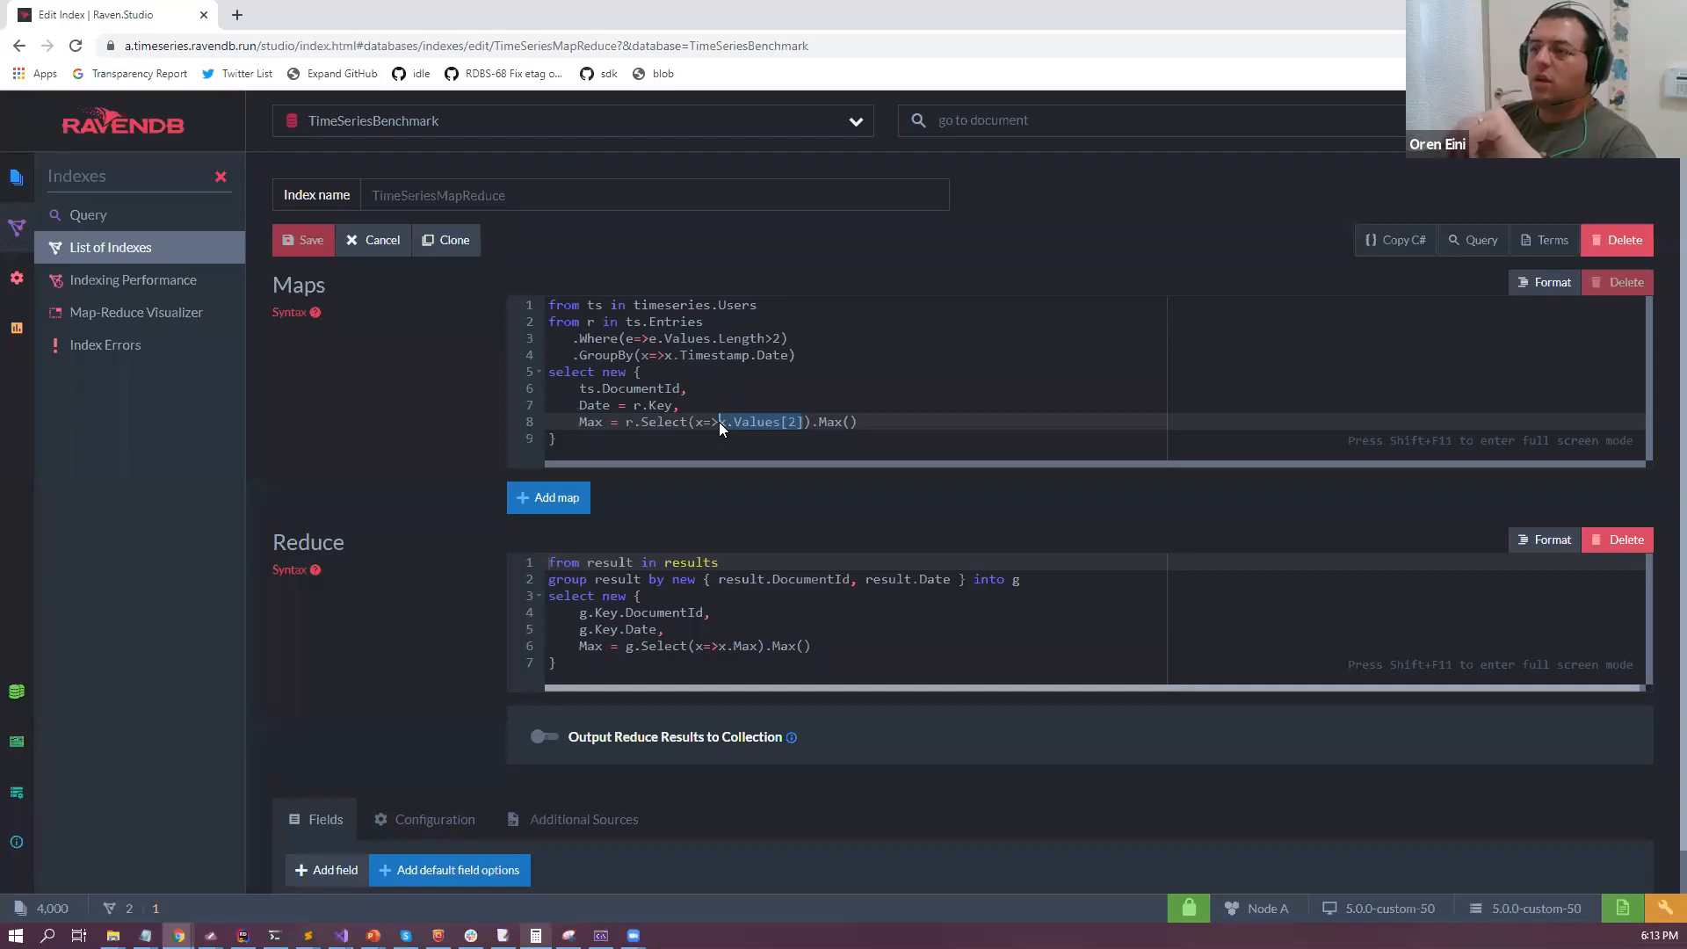
left_click(391, 238)
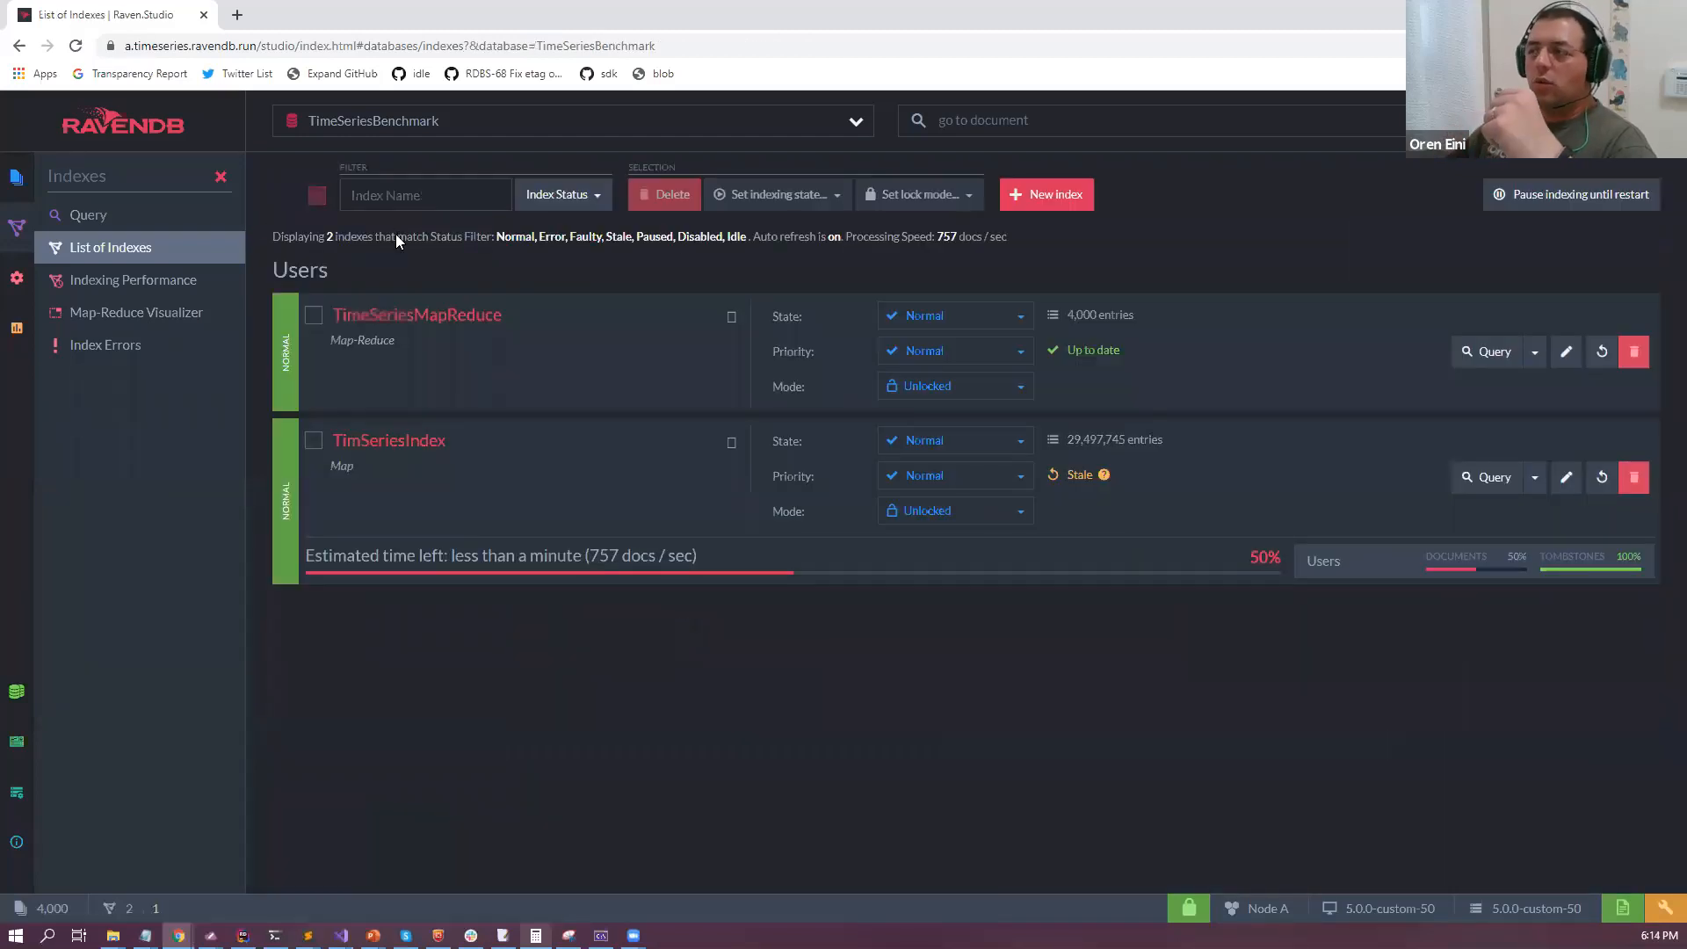
Start a new index in TimeSeriesBenchmark and name it WarnAboutYourHealth.
left_click(1038, 205)
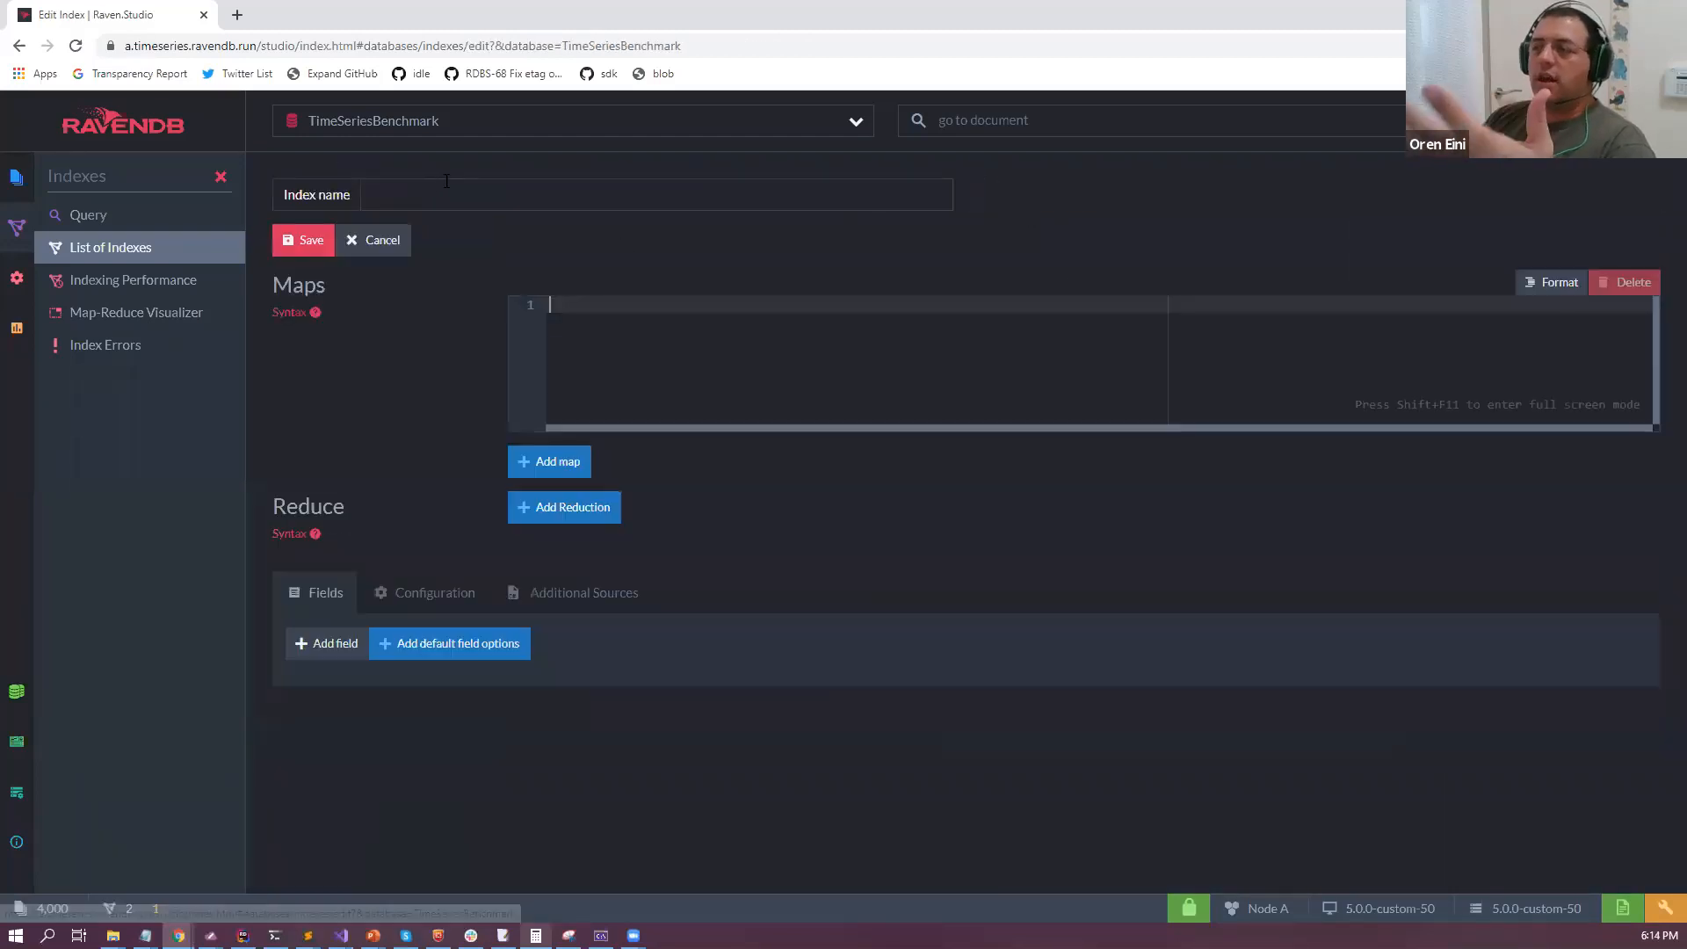
type("WarnA")
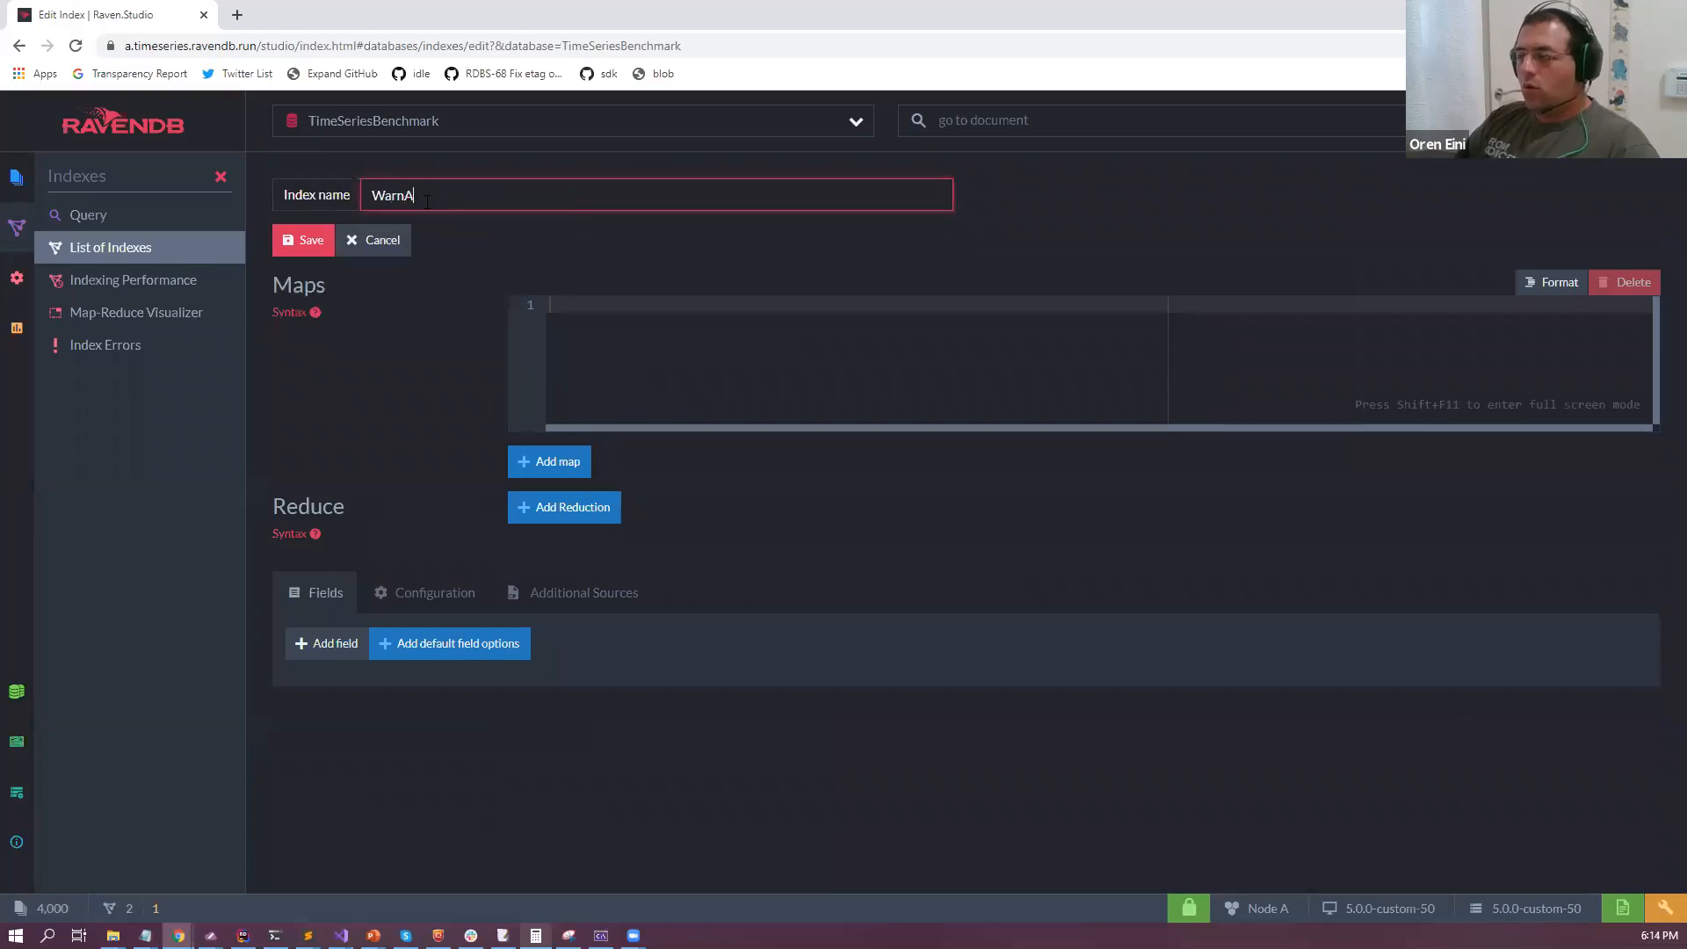
type("boutYourHealth")
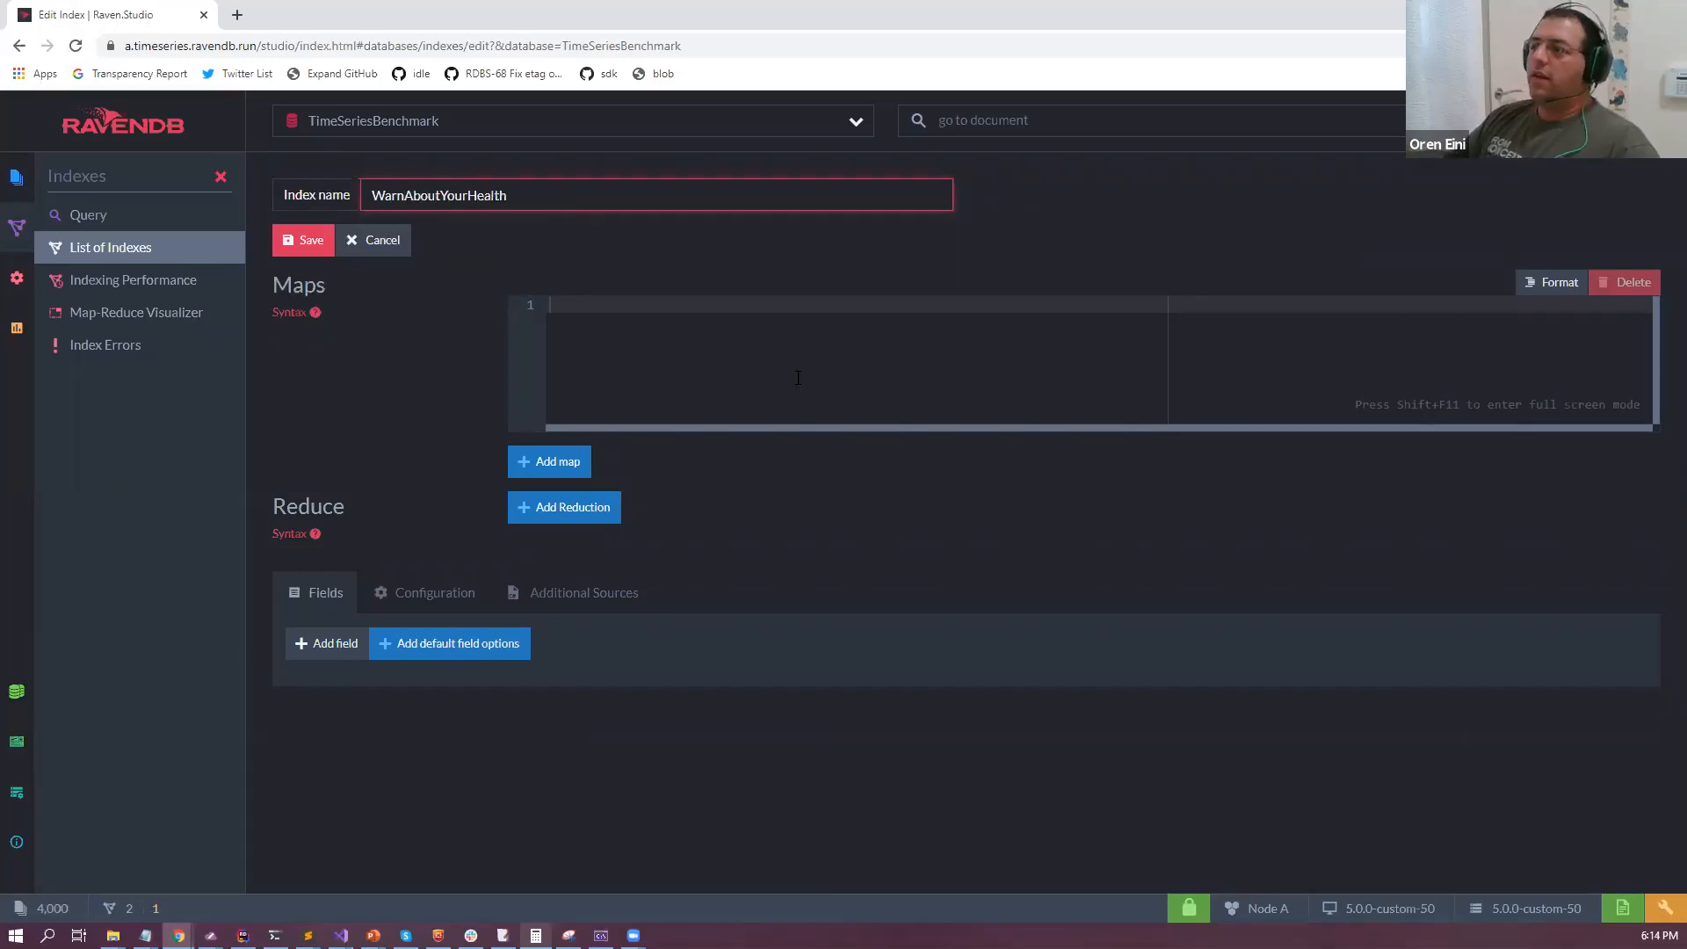
Write a map reading "from ts in timeseries.Users.Heartrate" followed by an empty select block.
left_click(798, 378)
type("from ")
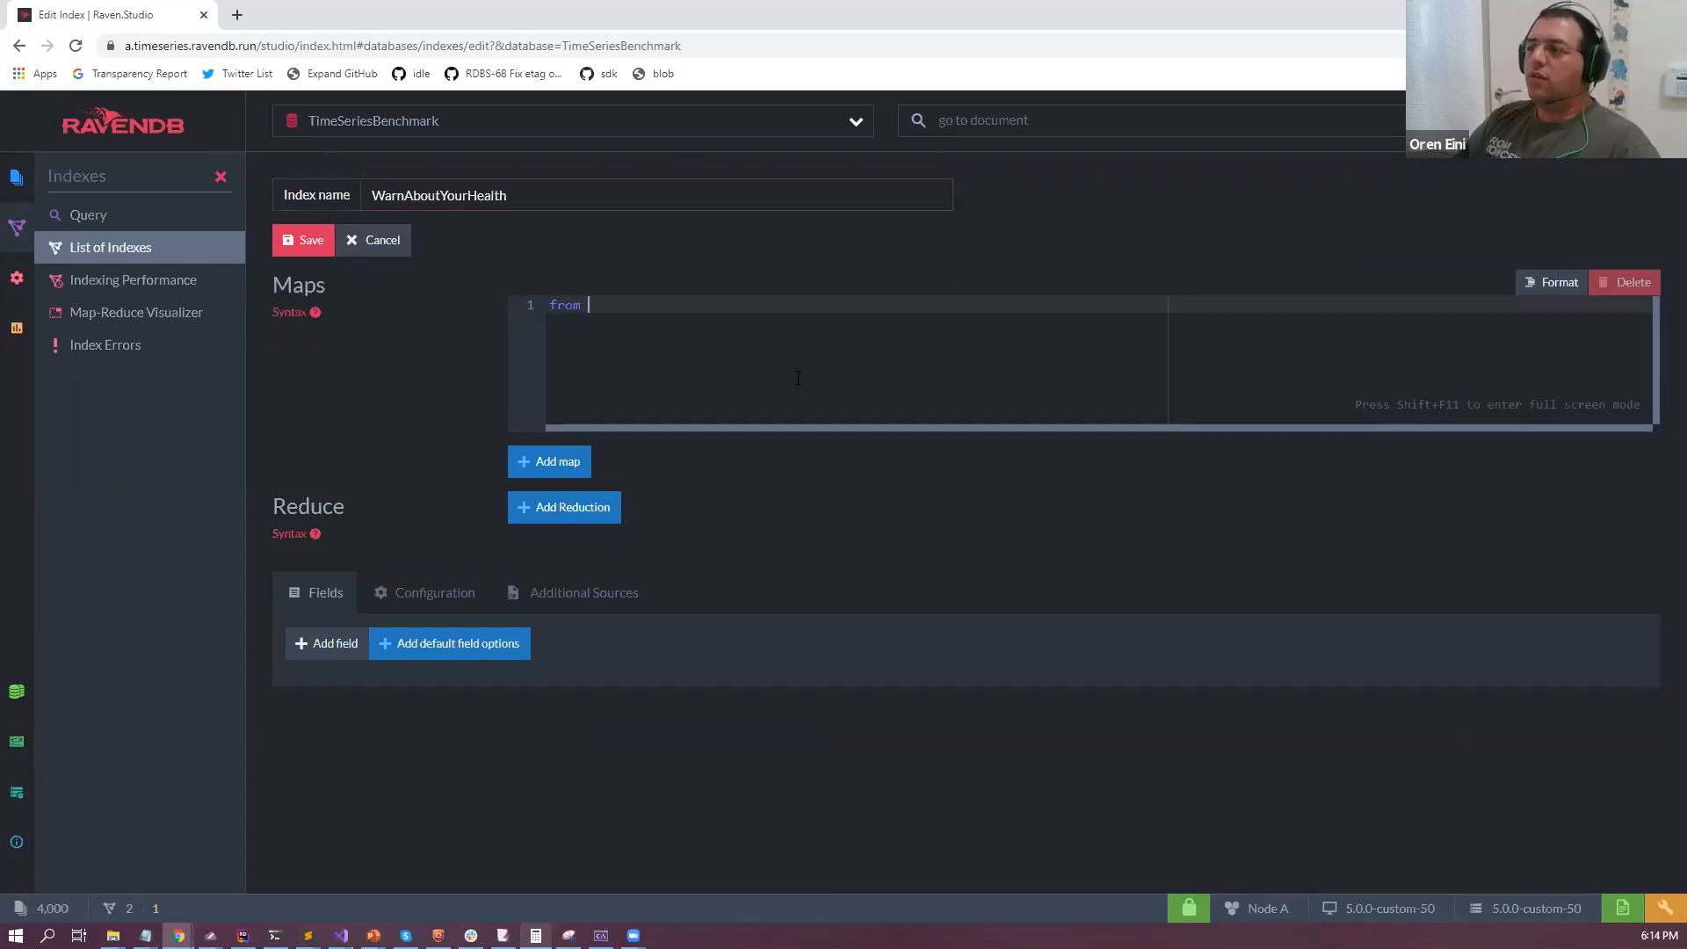
type("ts in times")
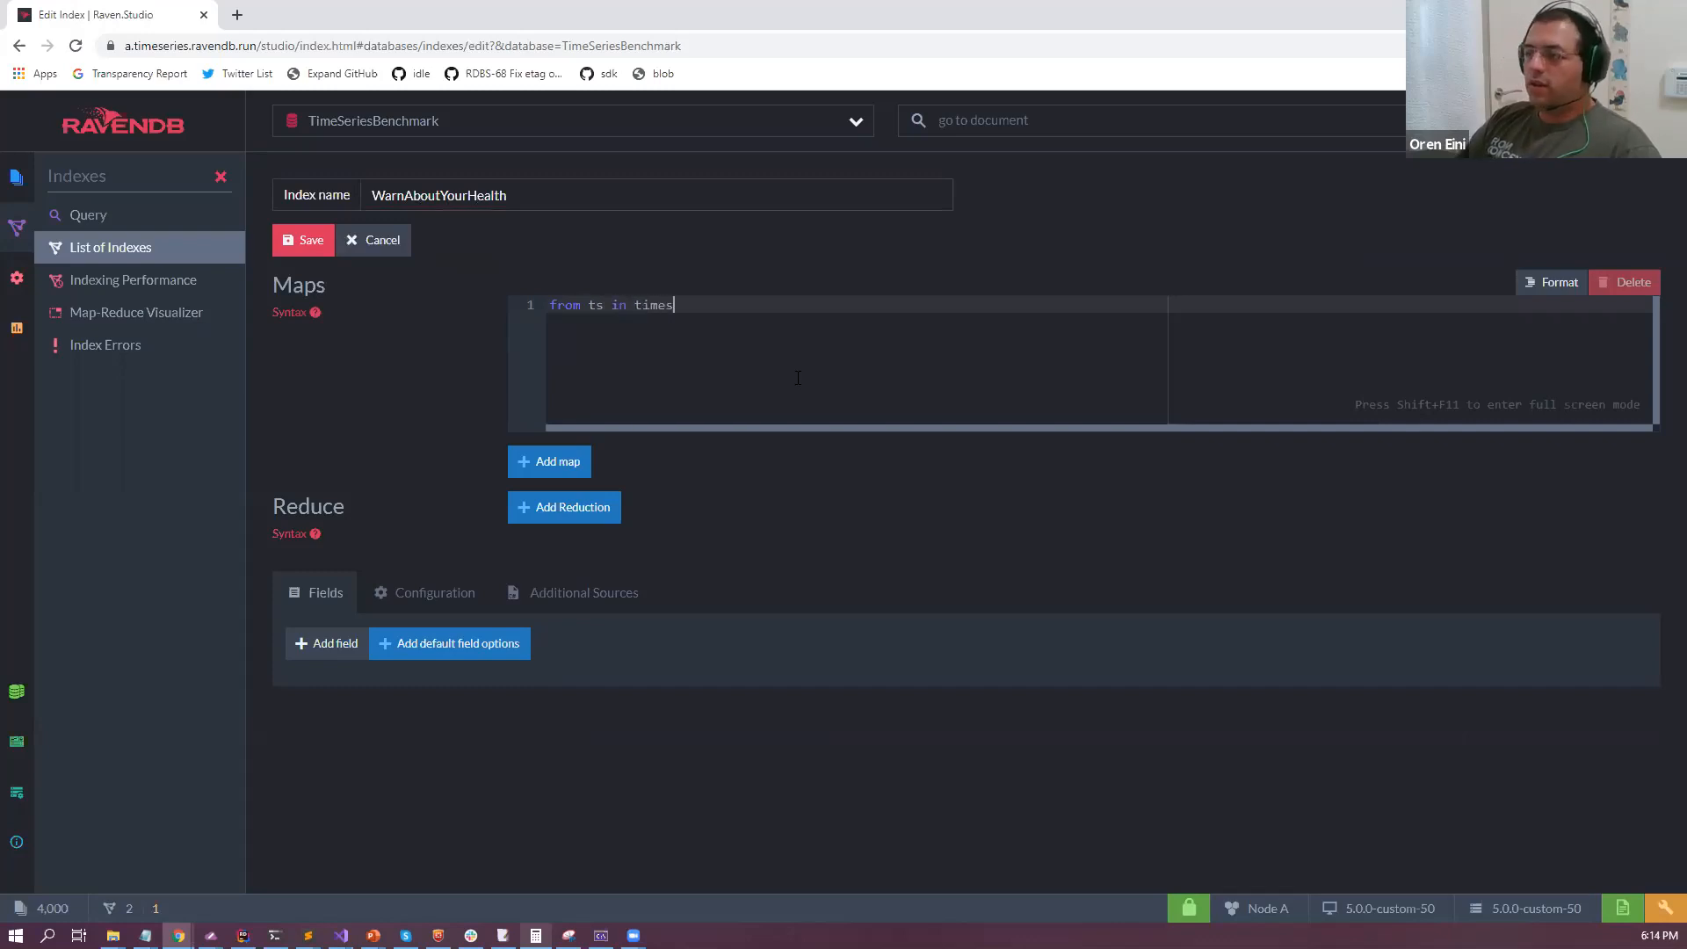
type("eries.Users.Heartrate")
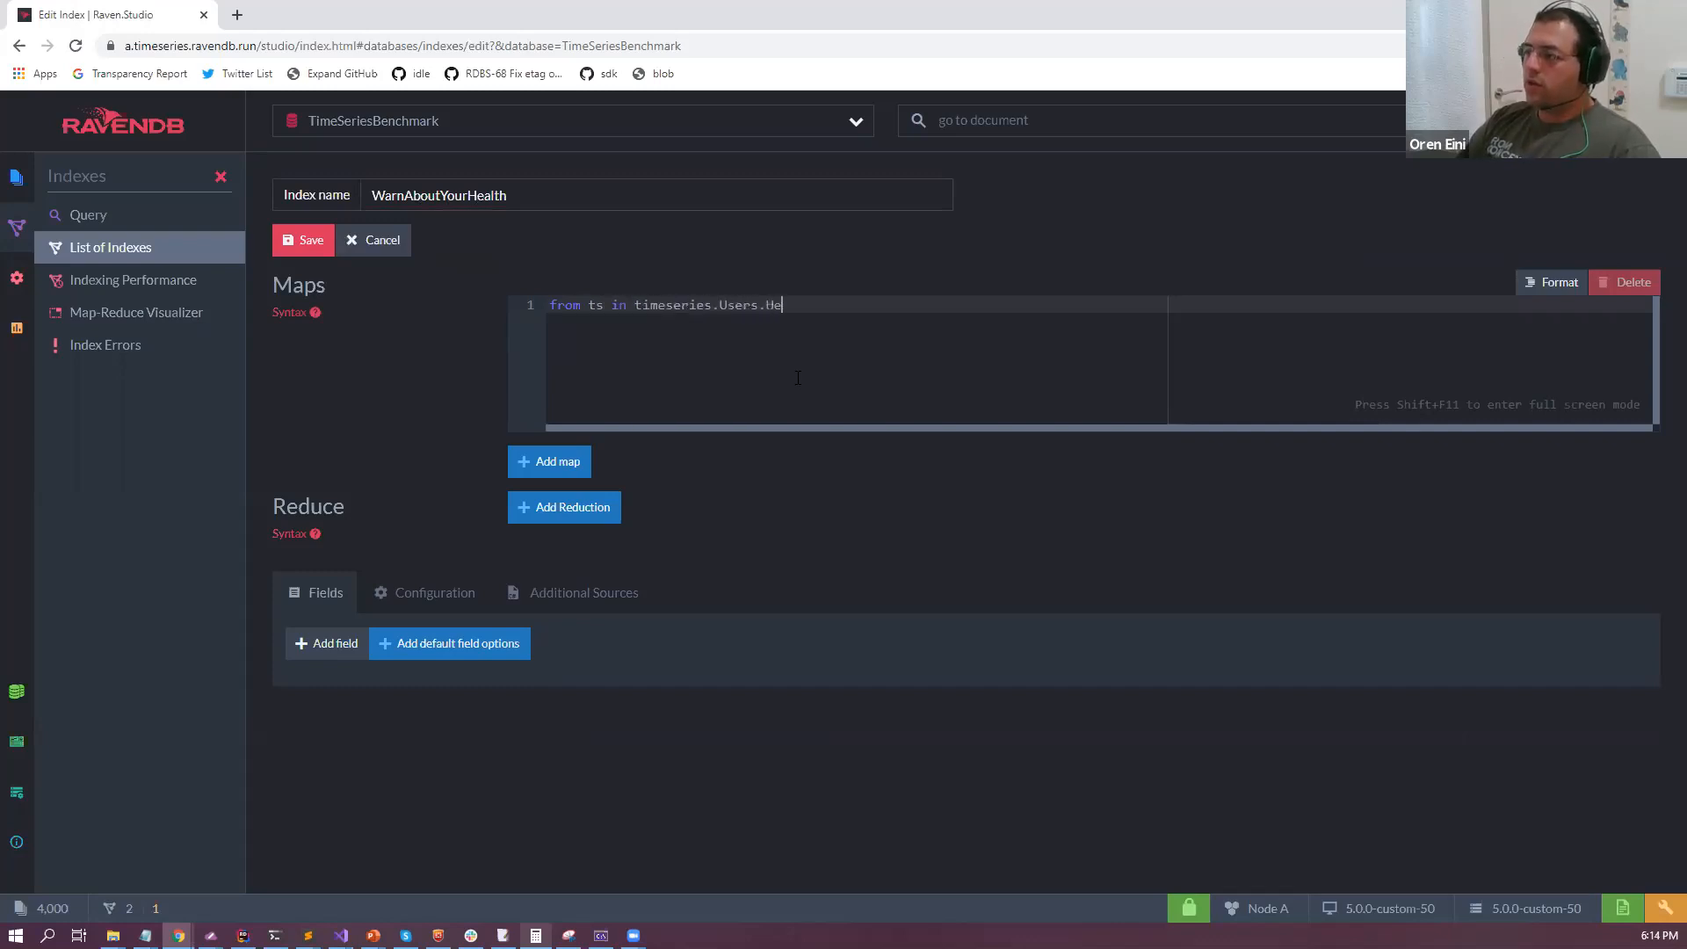
key("Return")
type("select ")
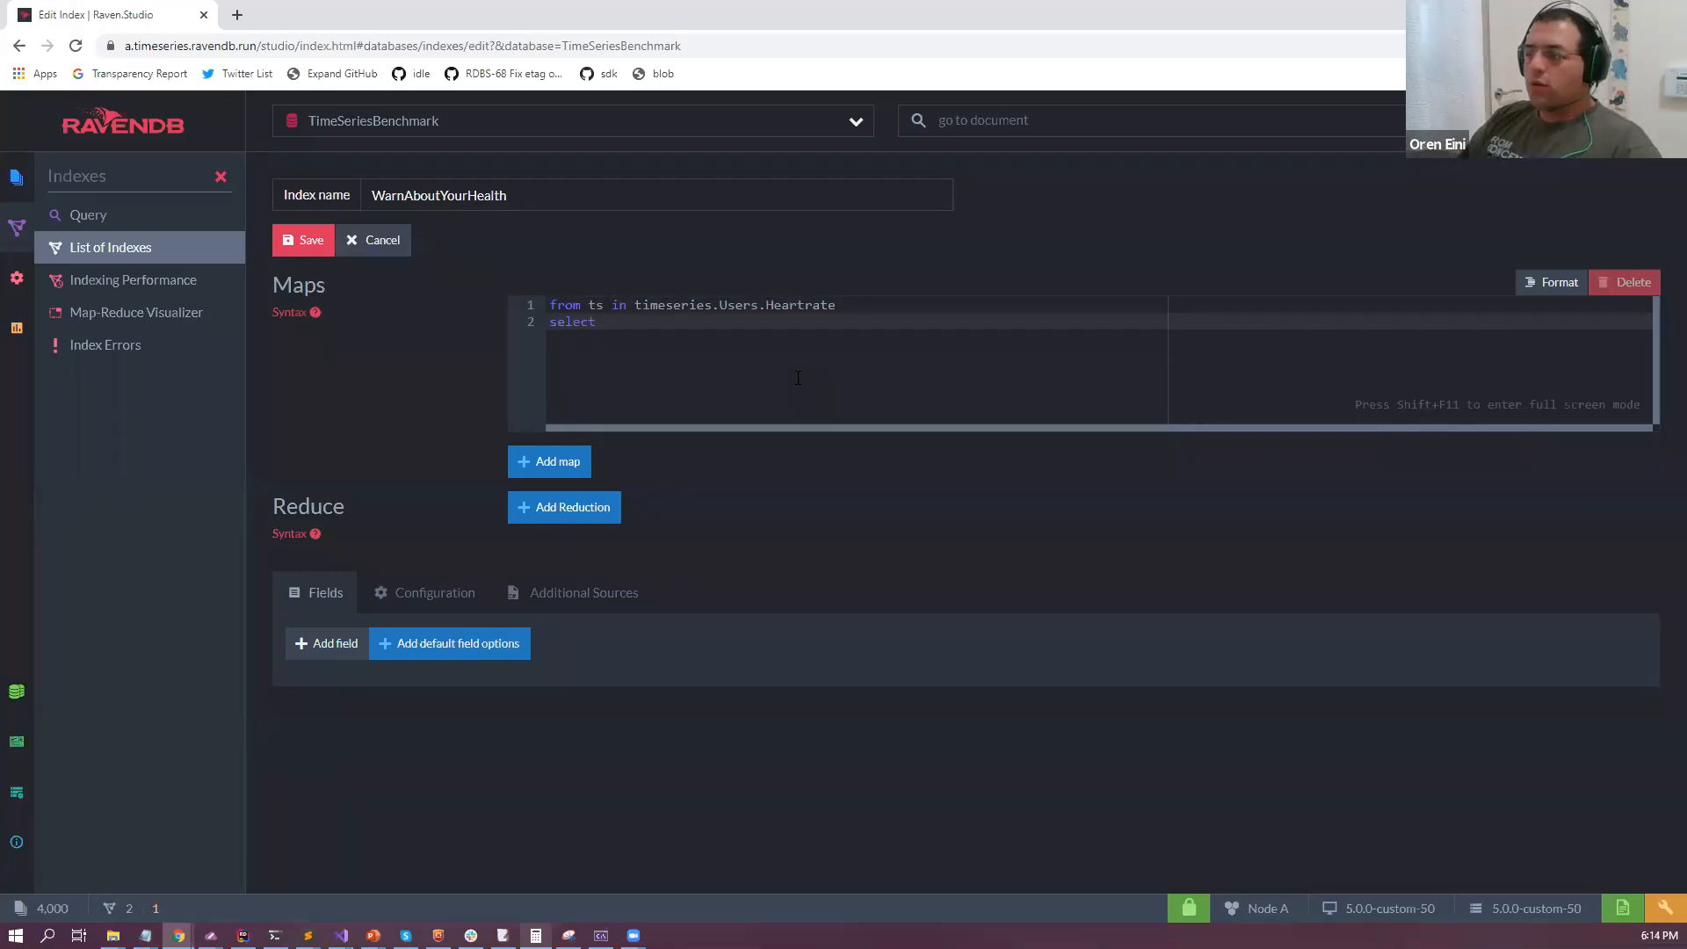
type("{")
key("Return")
type("}")
Insert the comment "// group by day" between the from line and the select block of the Heartrate map.
key("Up")
key("Up")
key("End")
key("Return")
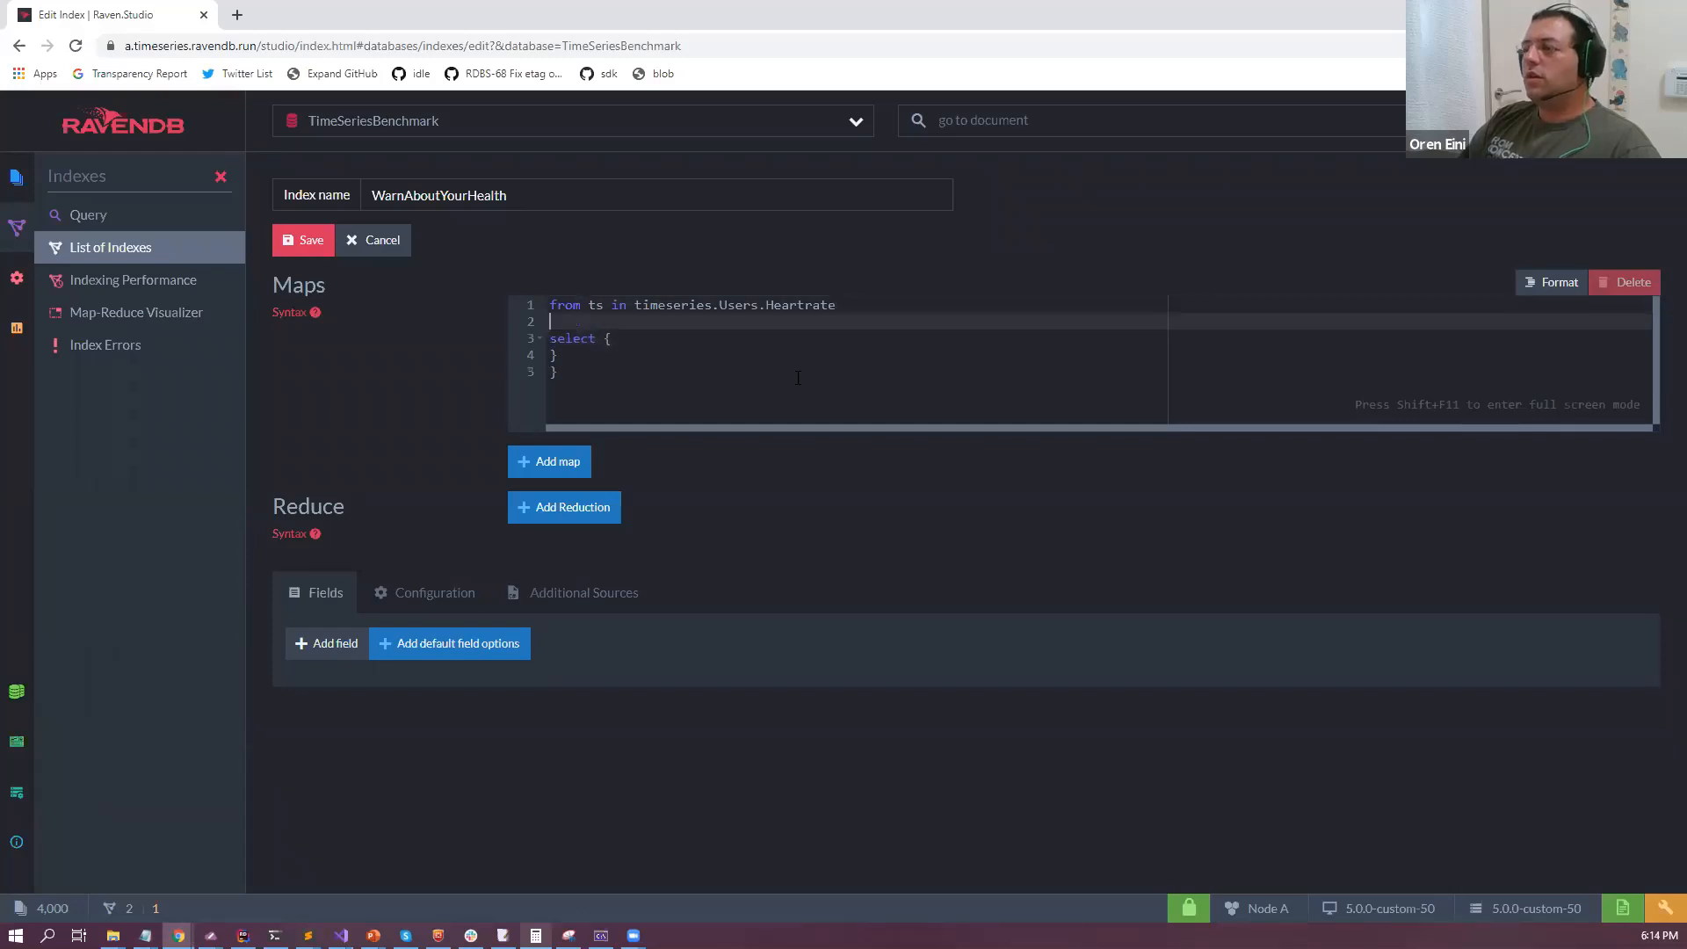
type("///")
key("BackSpace")
type("group by day")
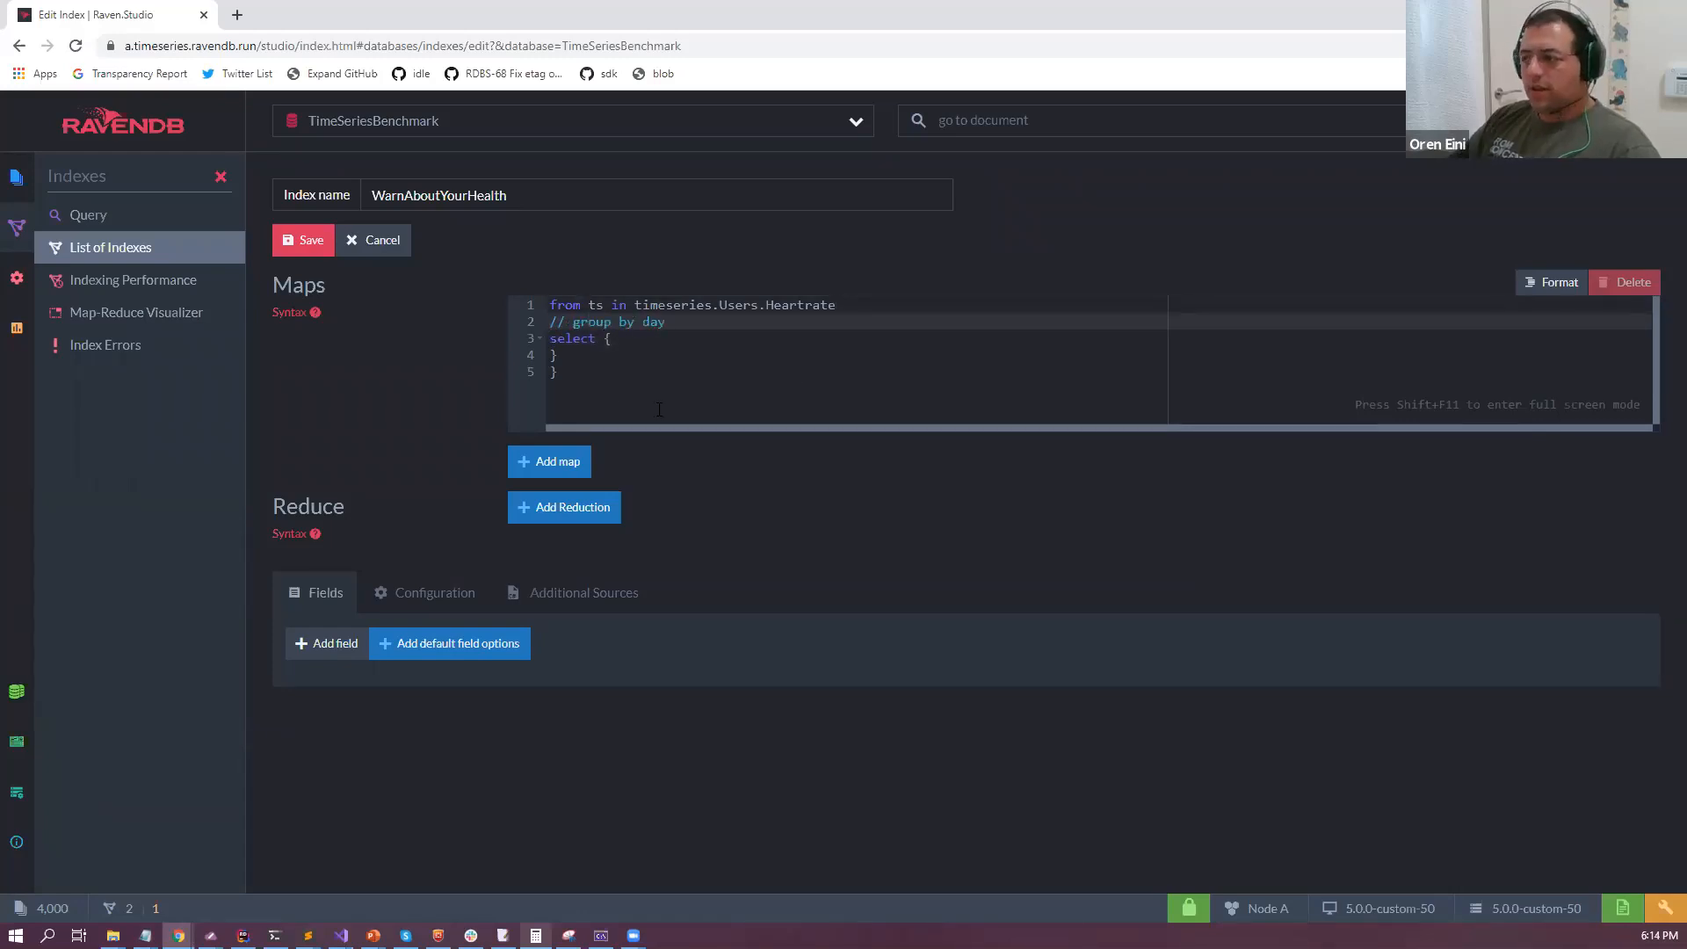
Add a second map copied from the first but reading timeseries.Users.BloodPressure, and add an empty reduction to the index.
left_click(576, 466)
key("ctrl+a")
type("from ts in timeseries.Users.Heartrate // group by day select { } }")
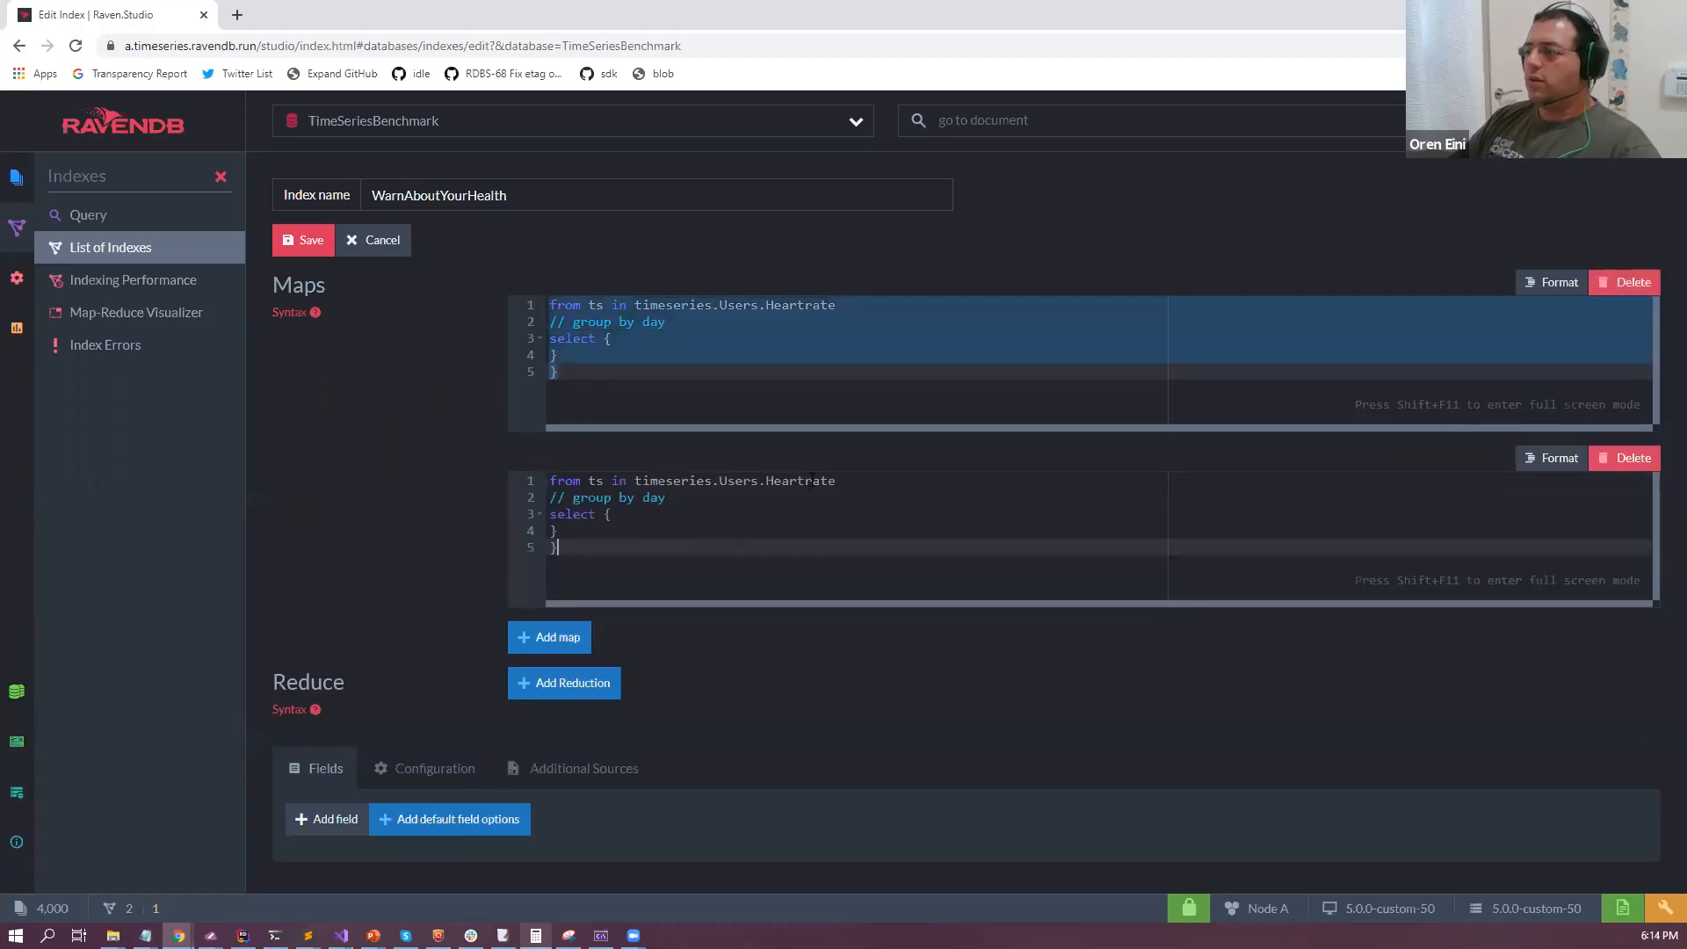
double_click(813, 478)
type("BloodP")
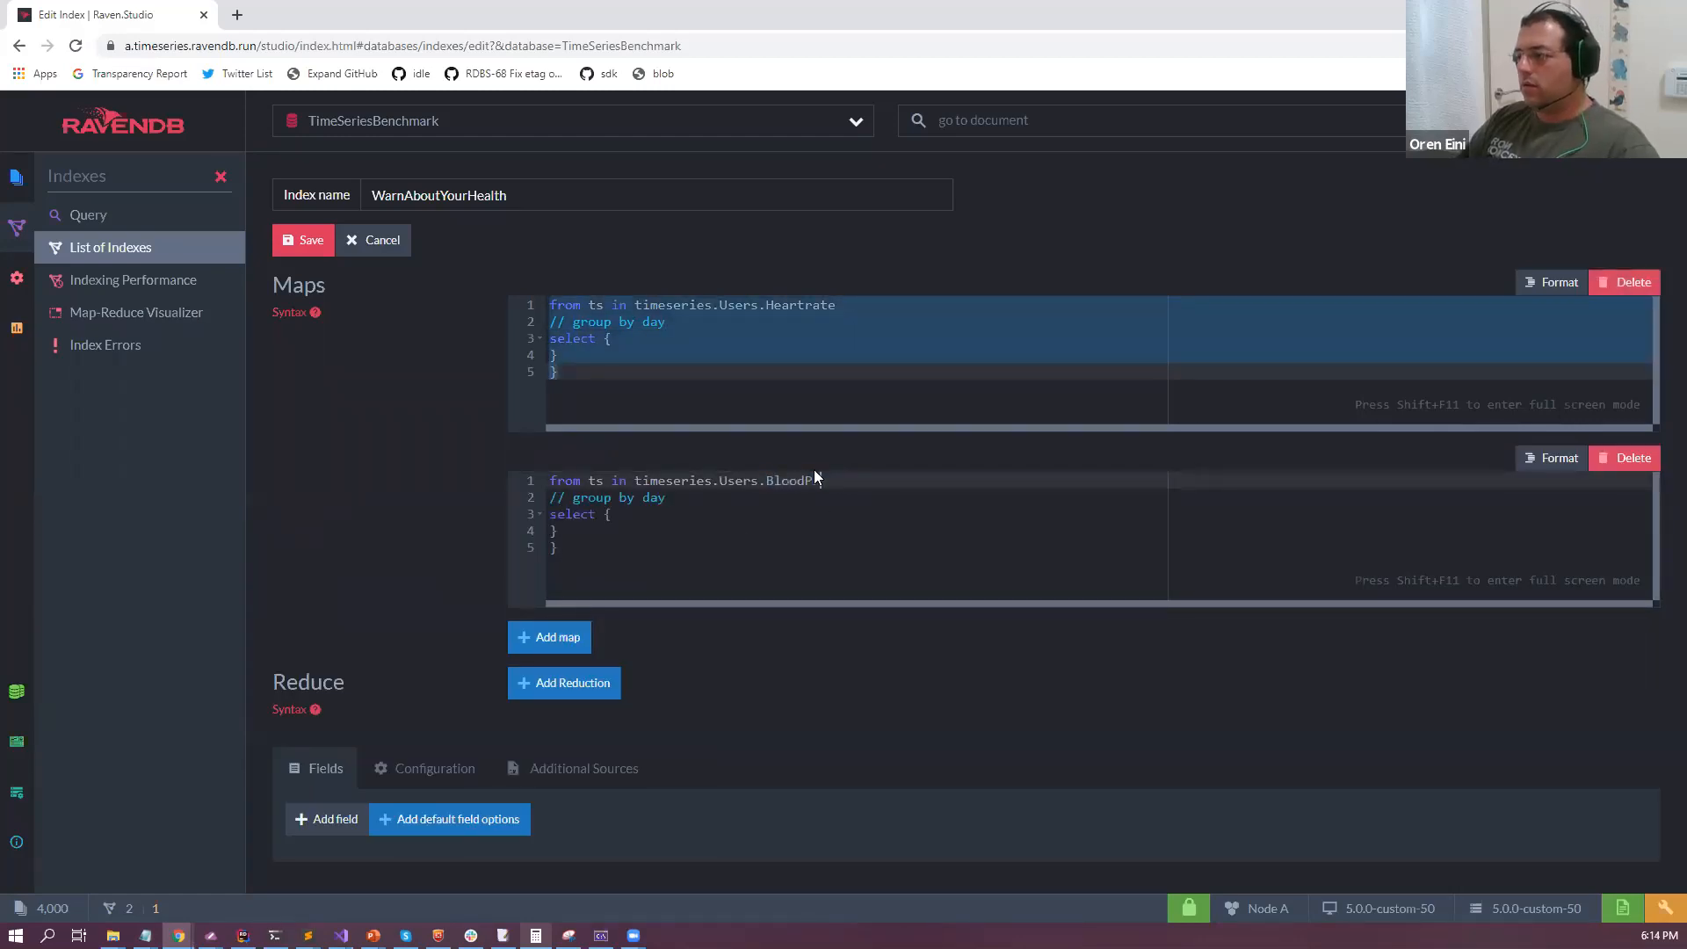
type("ressure")
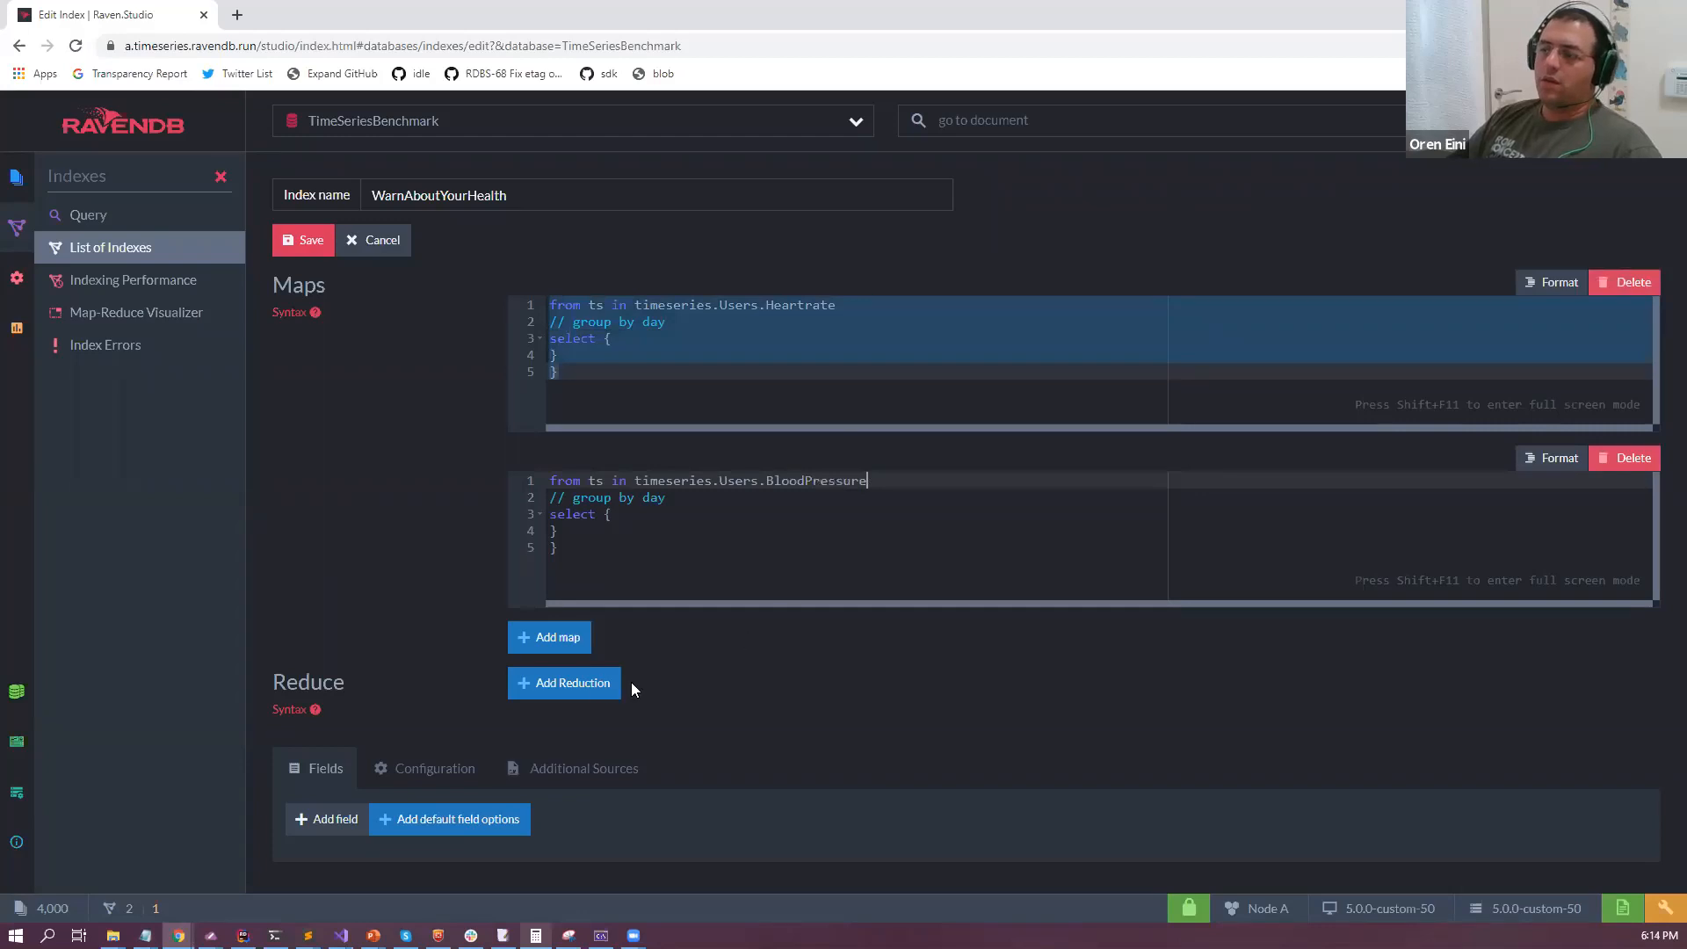
left_click(615, 683)
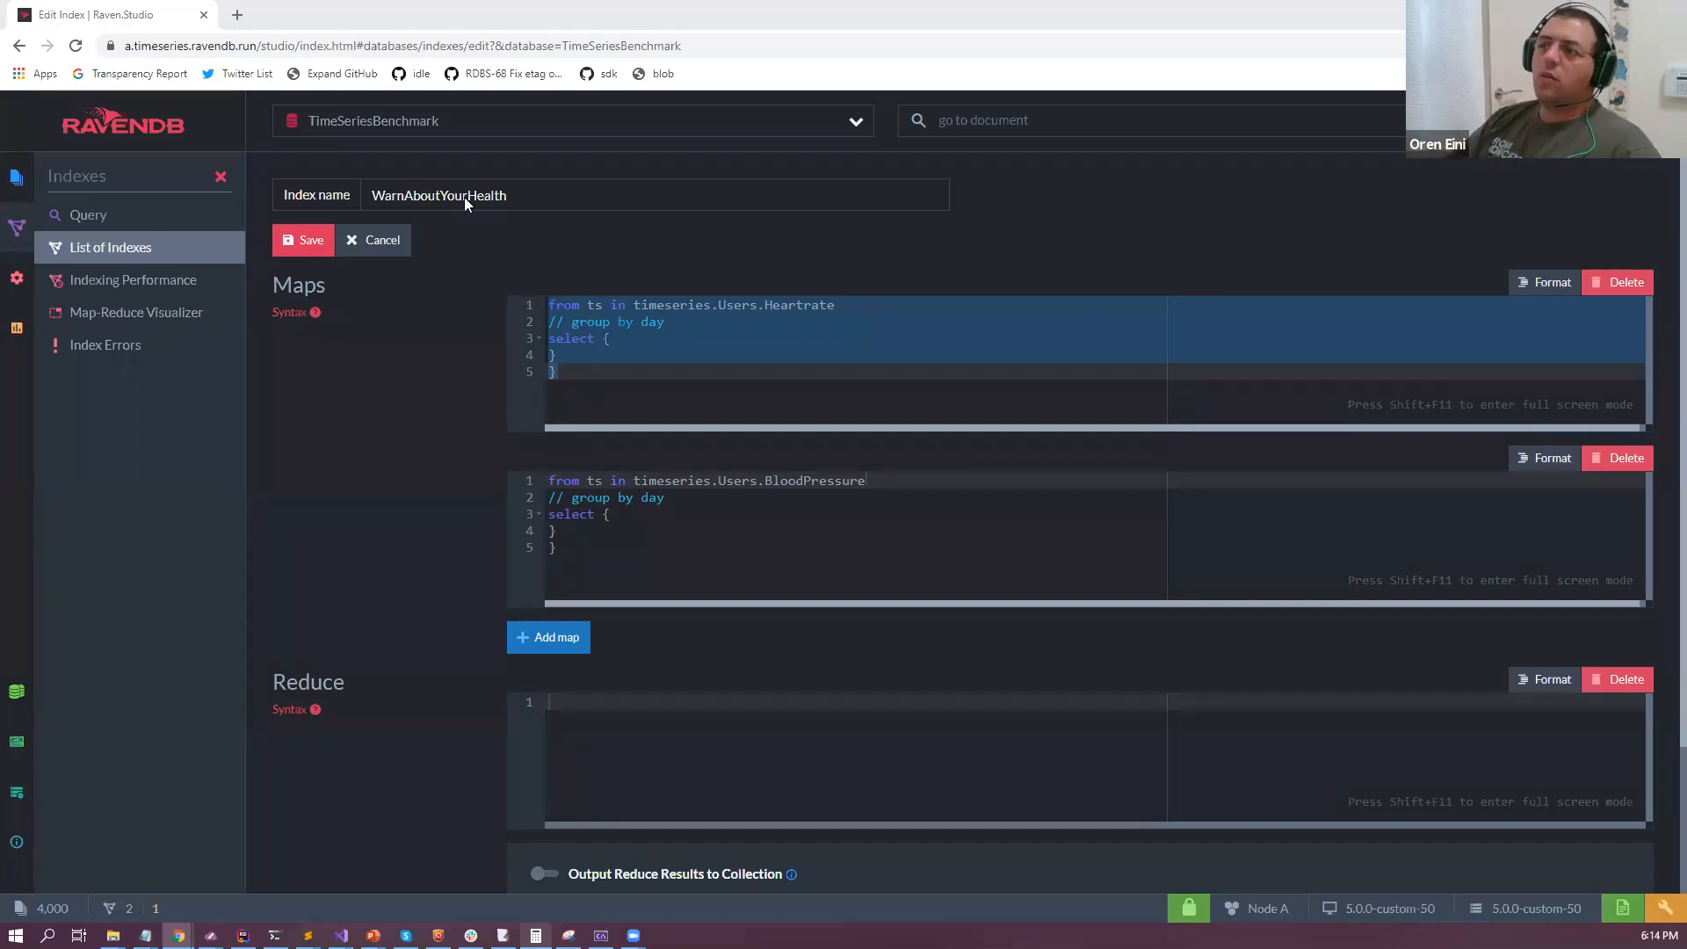
Switch to the Northwind database, discarding the unsaved index, and open the query editor.
left_click(336, 123)
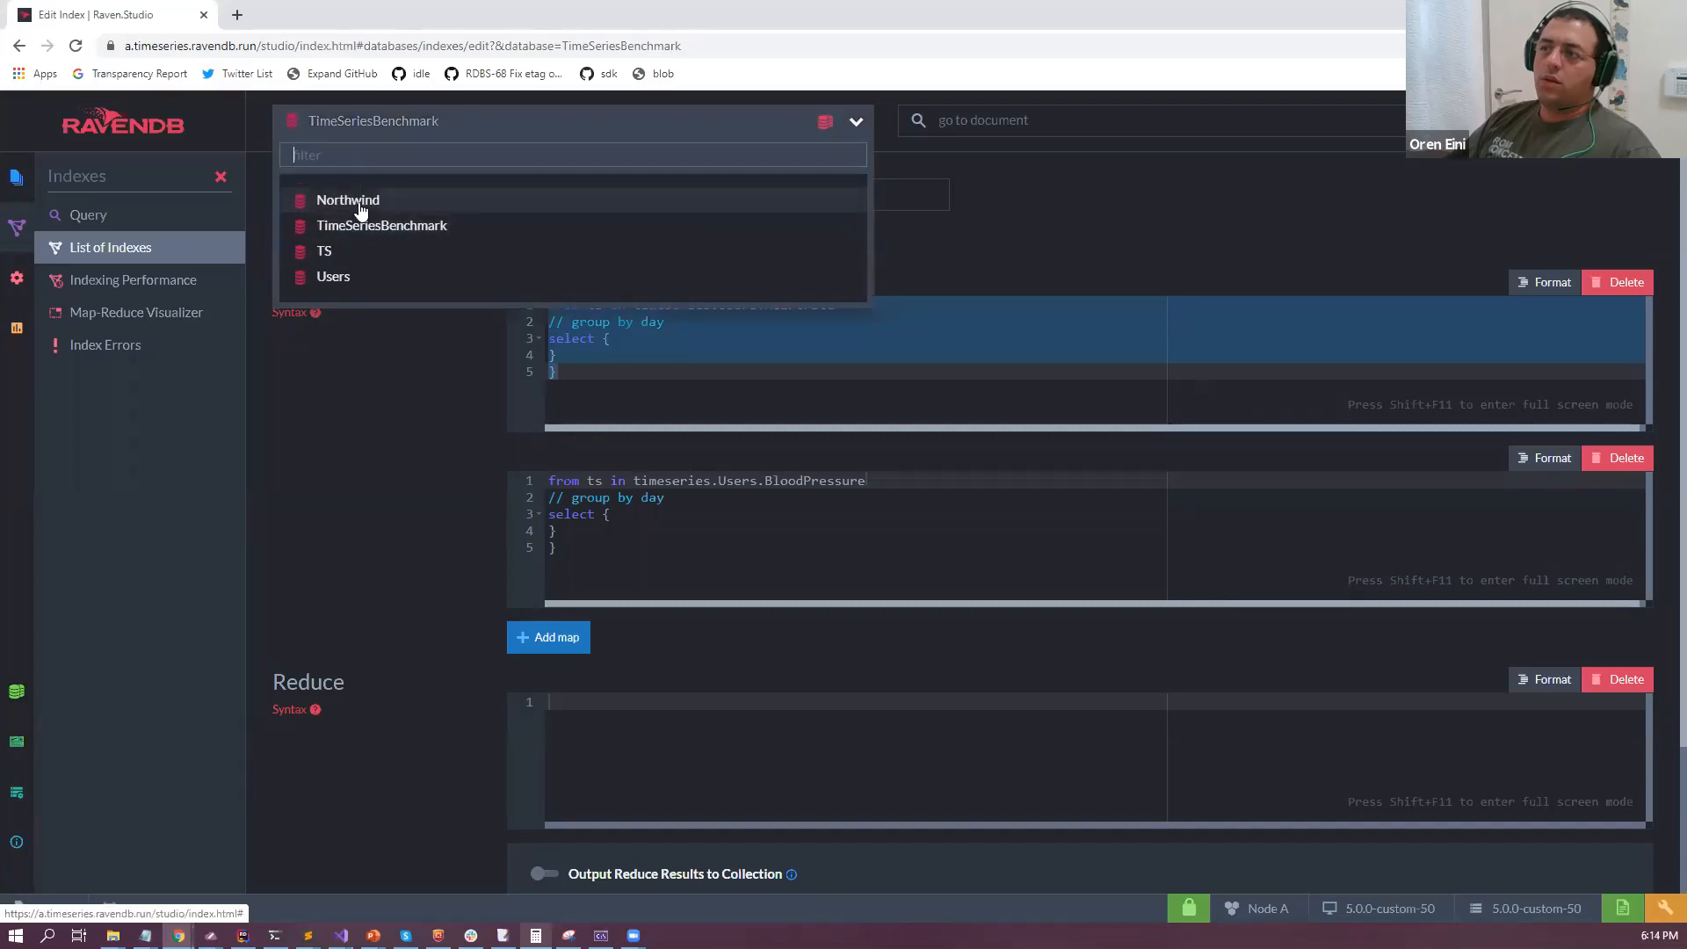
left_click(360, 196)
left_click(42, 236)
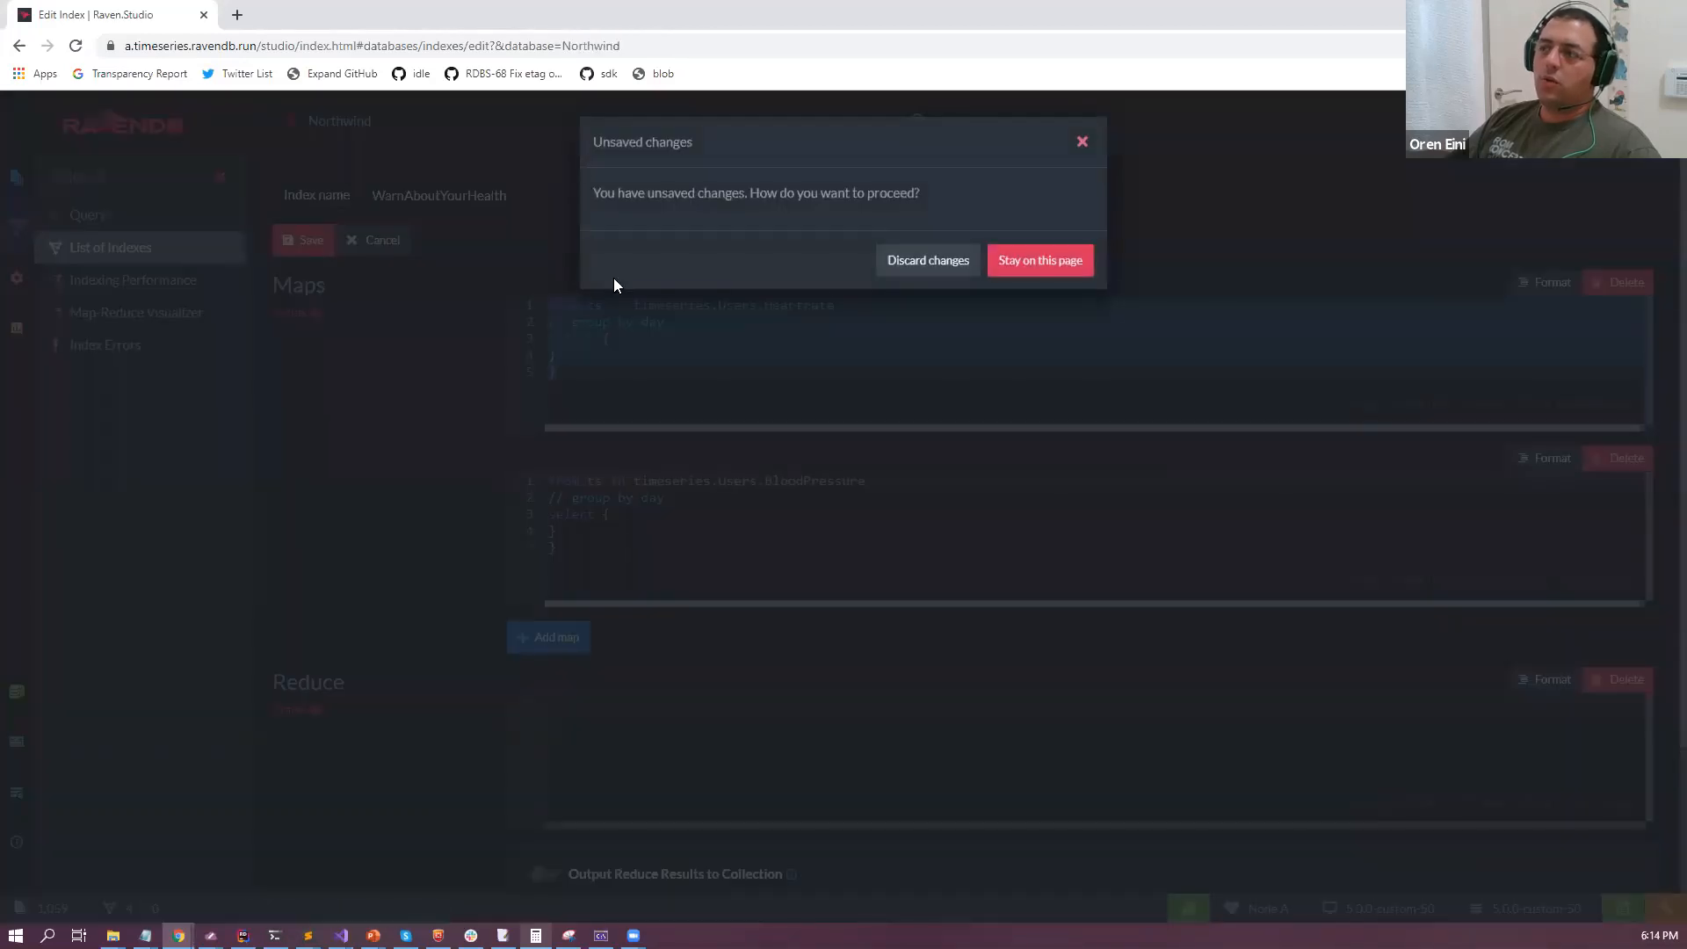
left_click(929, 260)
left_click(103, 207)
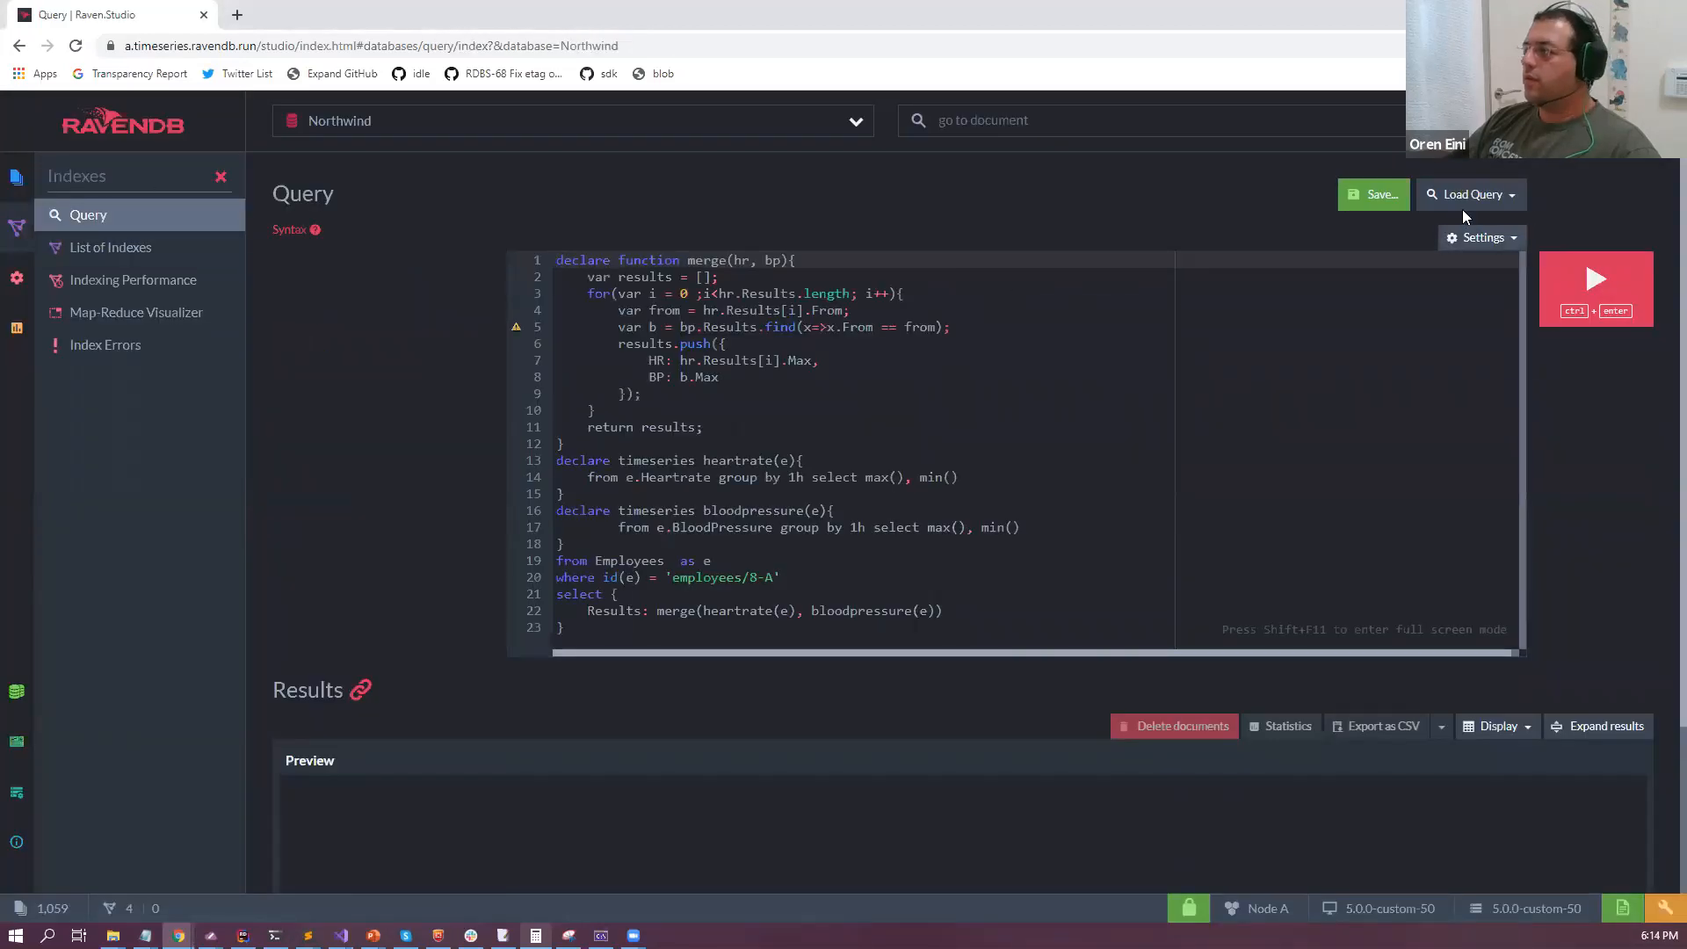
Examine the where clause, the heartrate and bloodpressure time series declarations, and the merge select block in the query.
left_click_drag(791, 577, 791, 558)
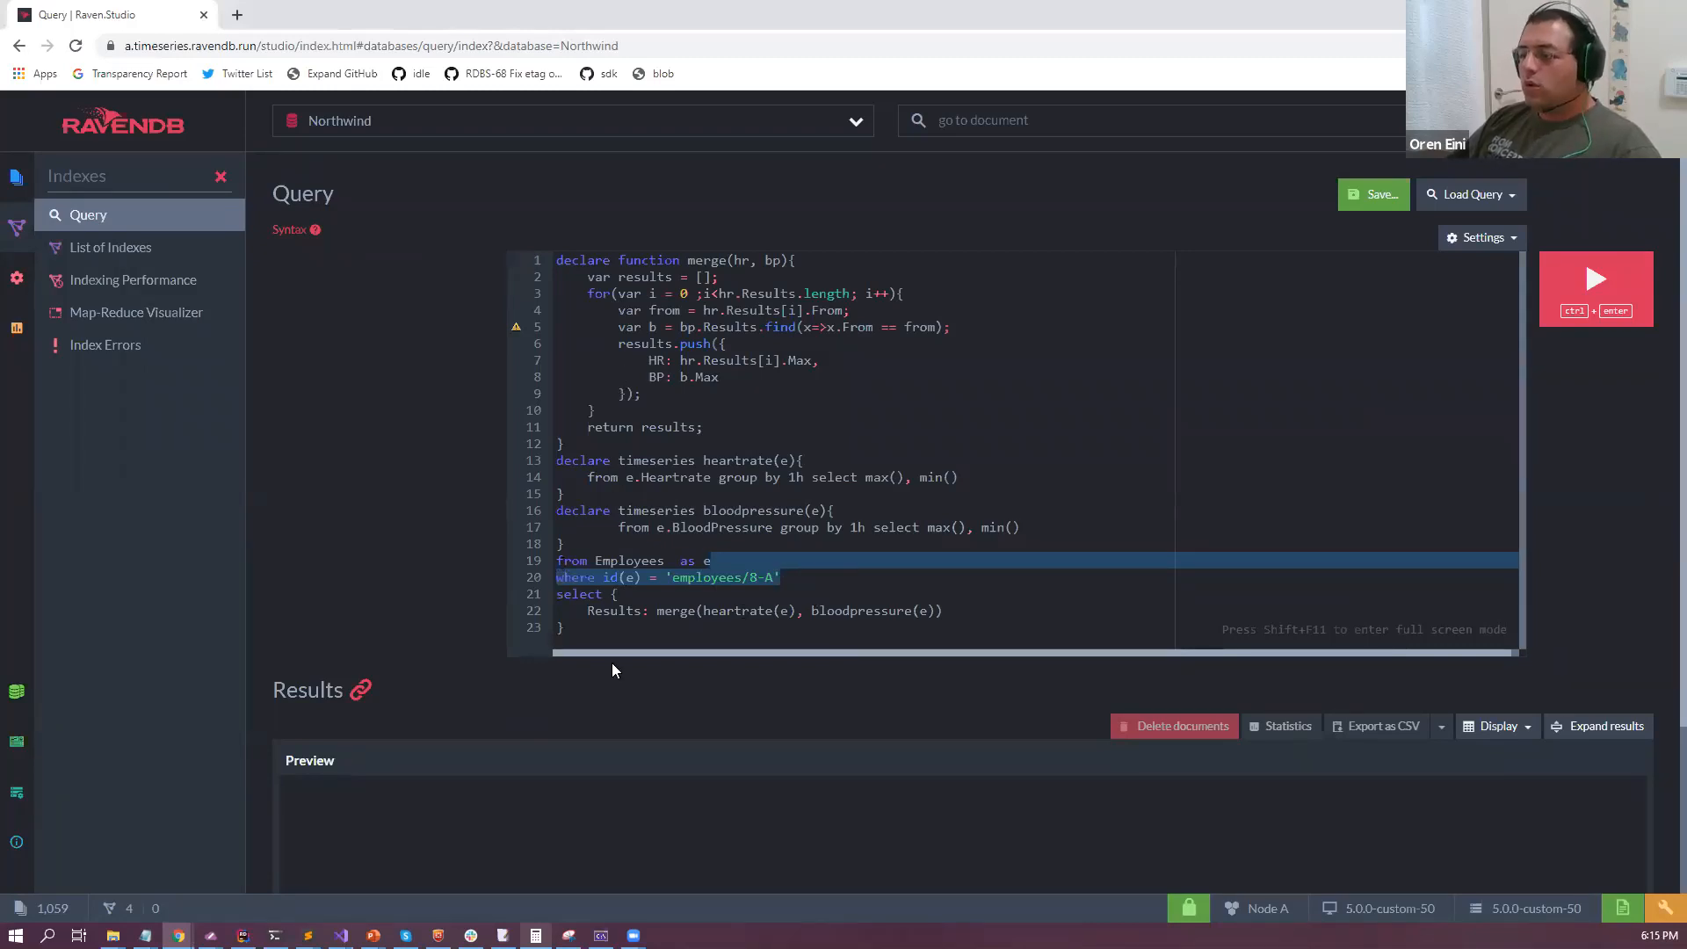
left_click_drag(628, 450, 634, 510)
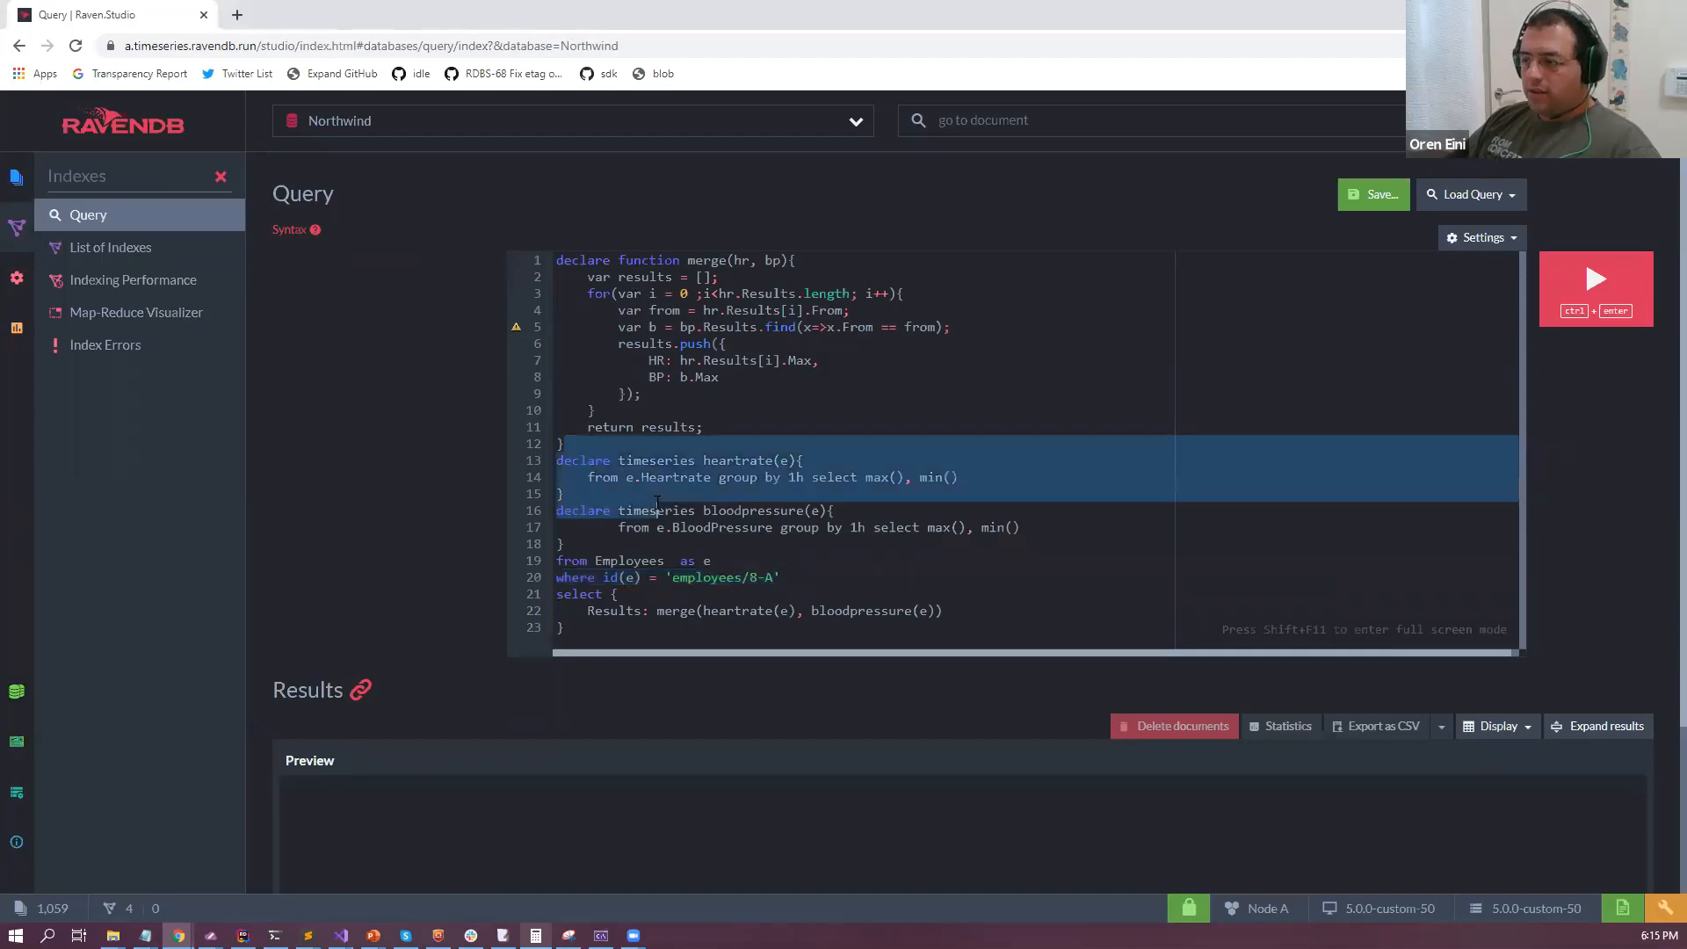
left_click(743, 577)
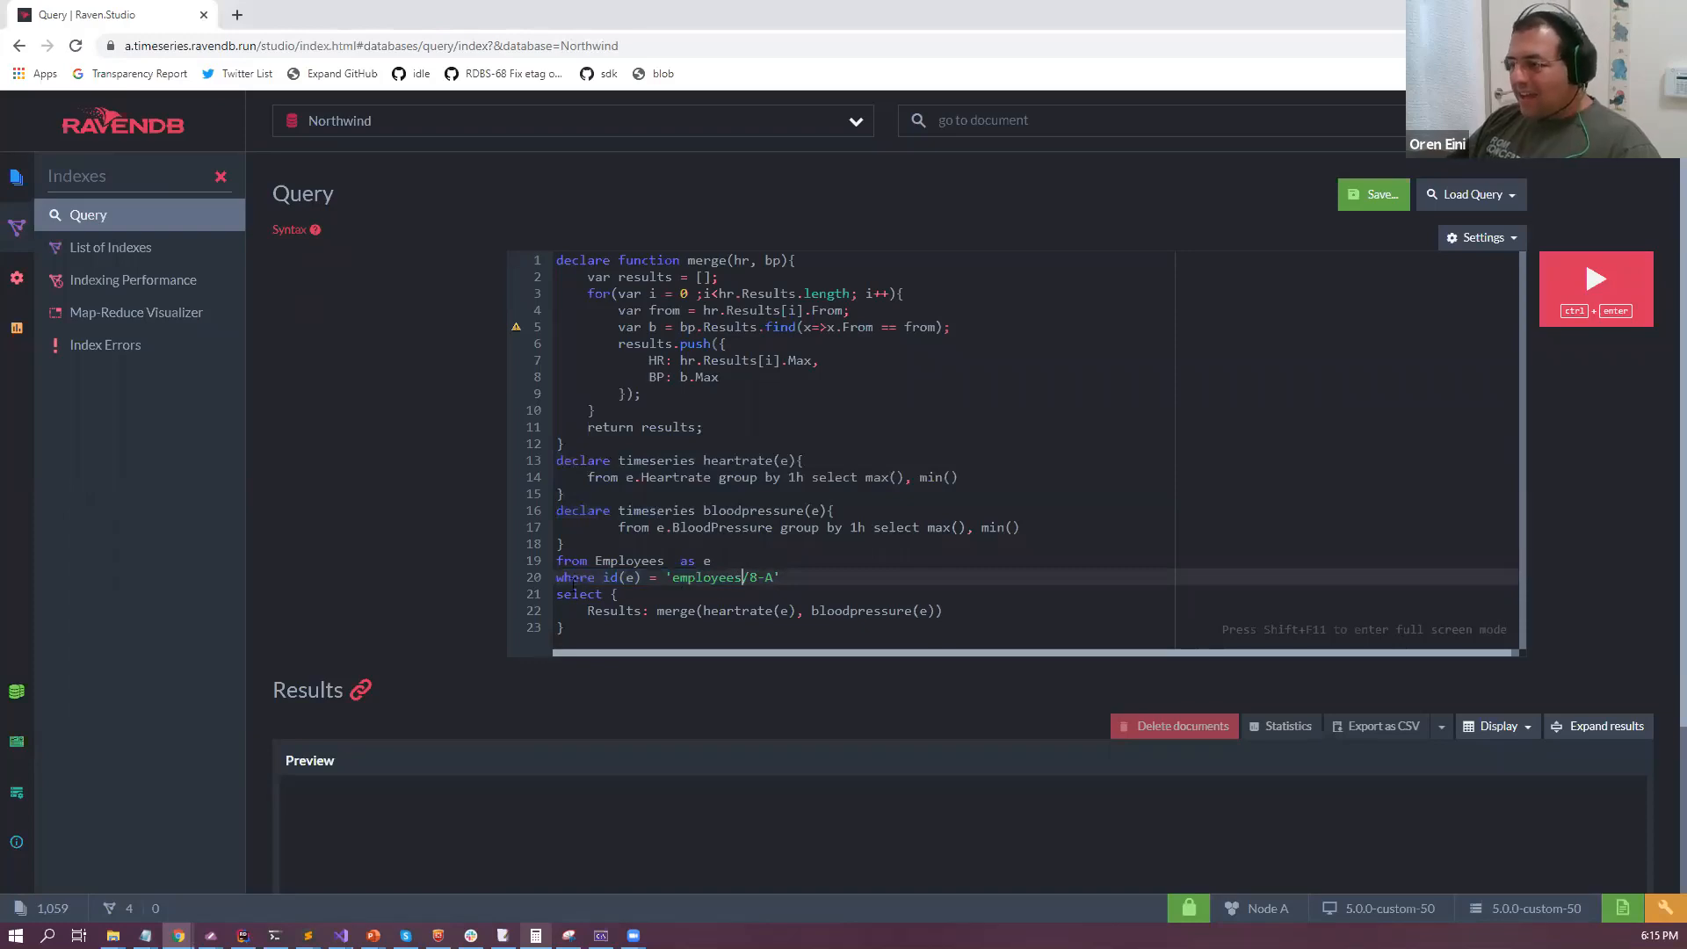
left_click_drag(574, 587, 813, 625)
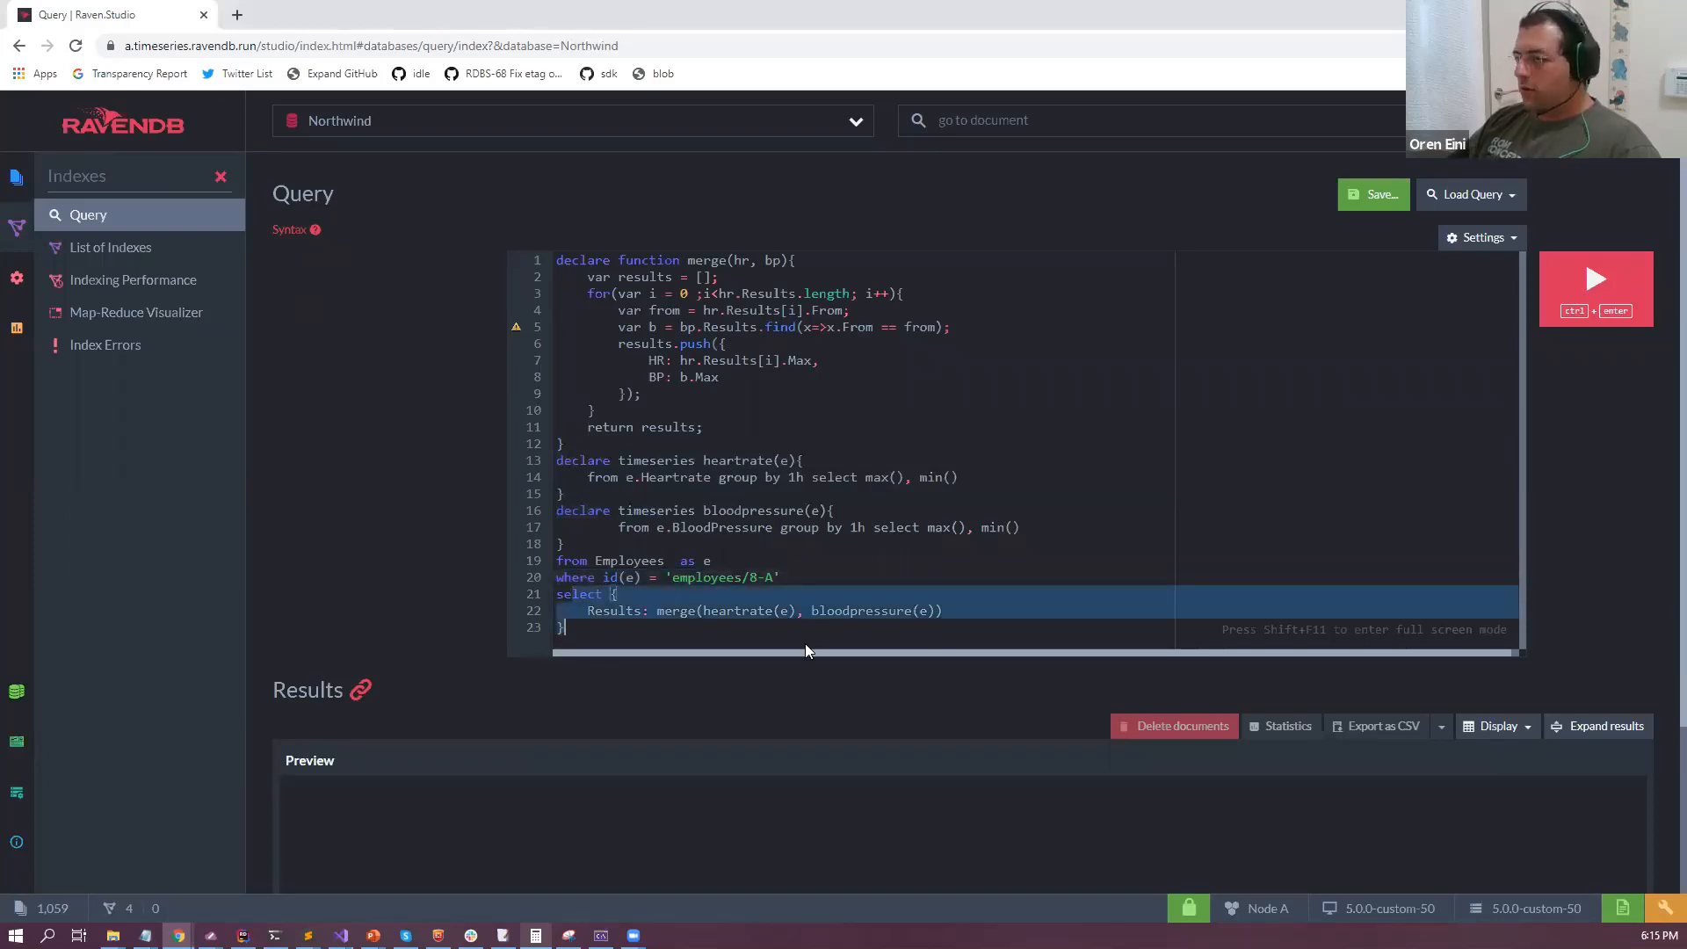
Query the TimeSeriesMapReduce index in the TimeSeriesBenchmark database and open its definition.
left_click(427, 124)
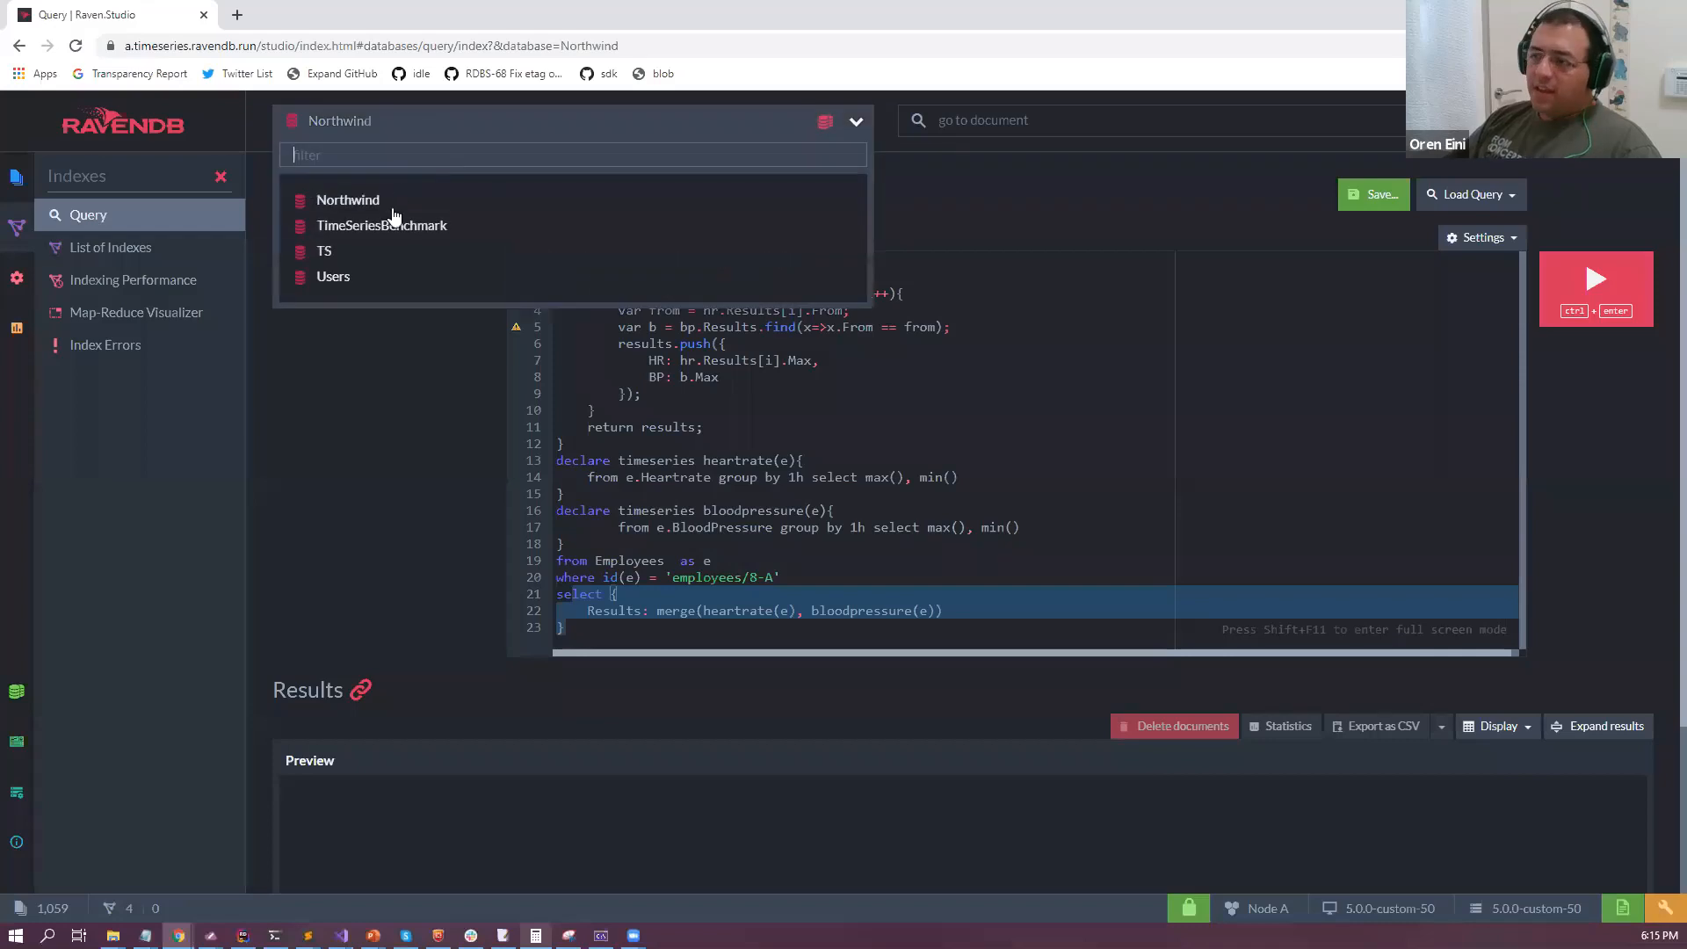
left_click(390, 223)
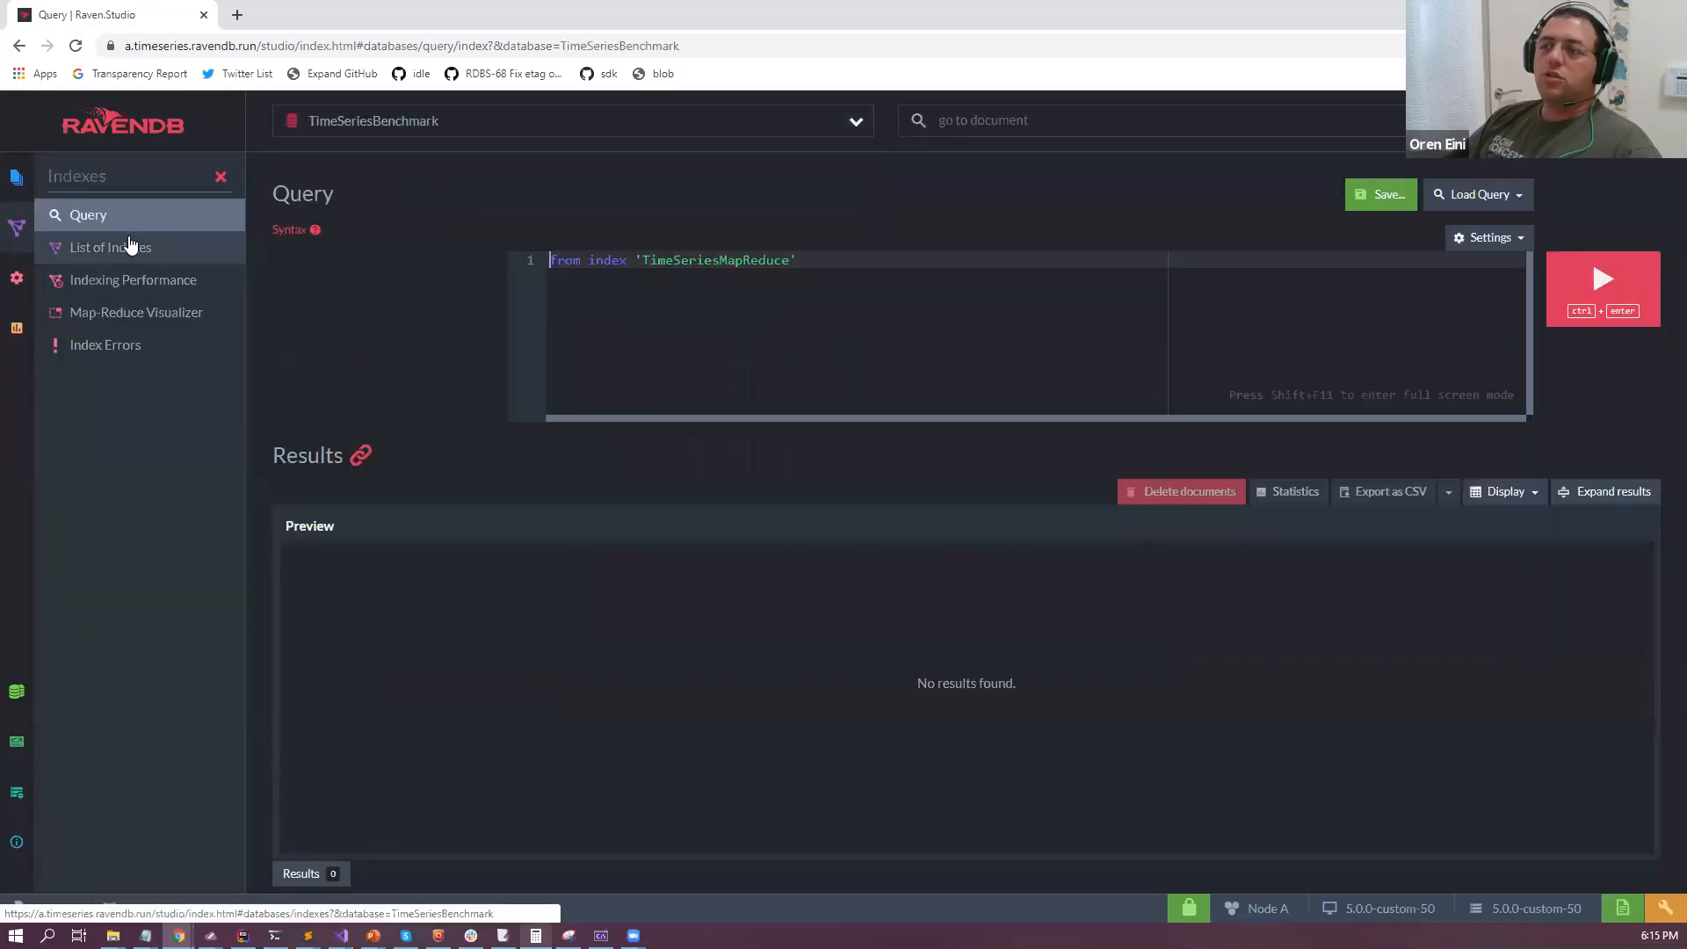
left_click(1600, 283)
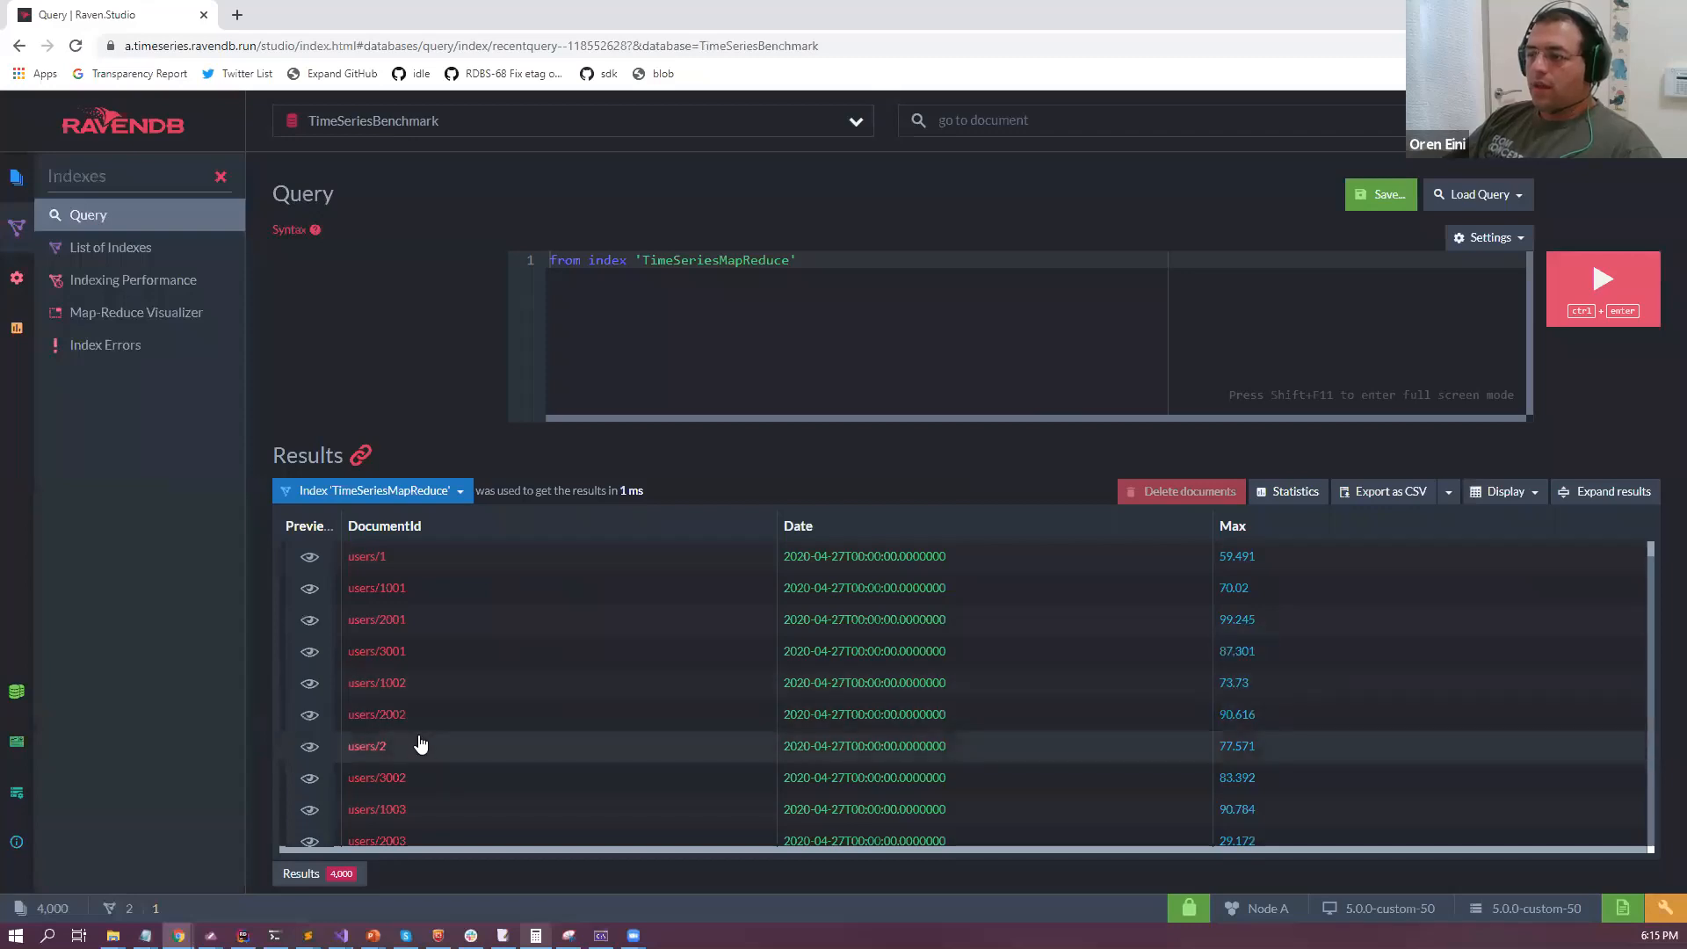
left_click(409, 488)
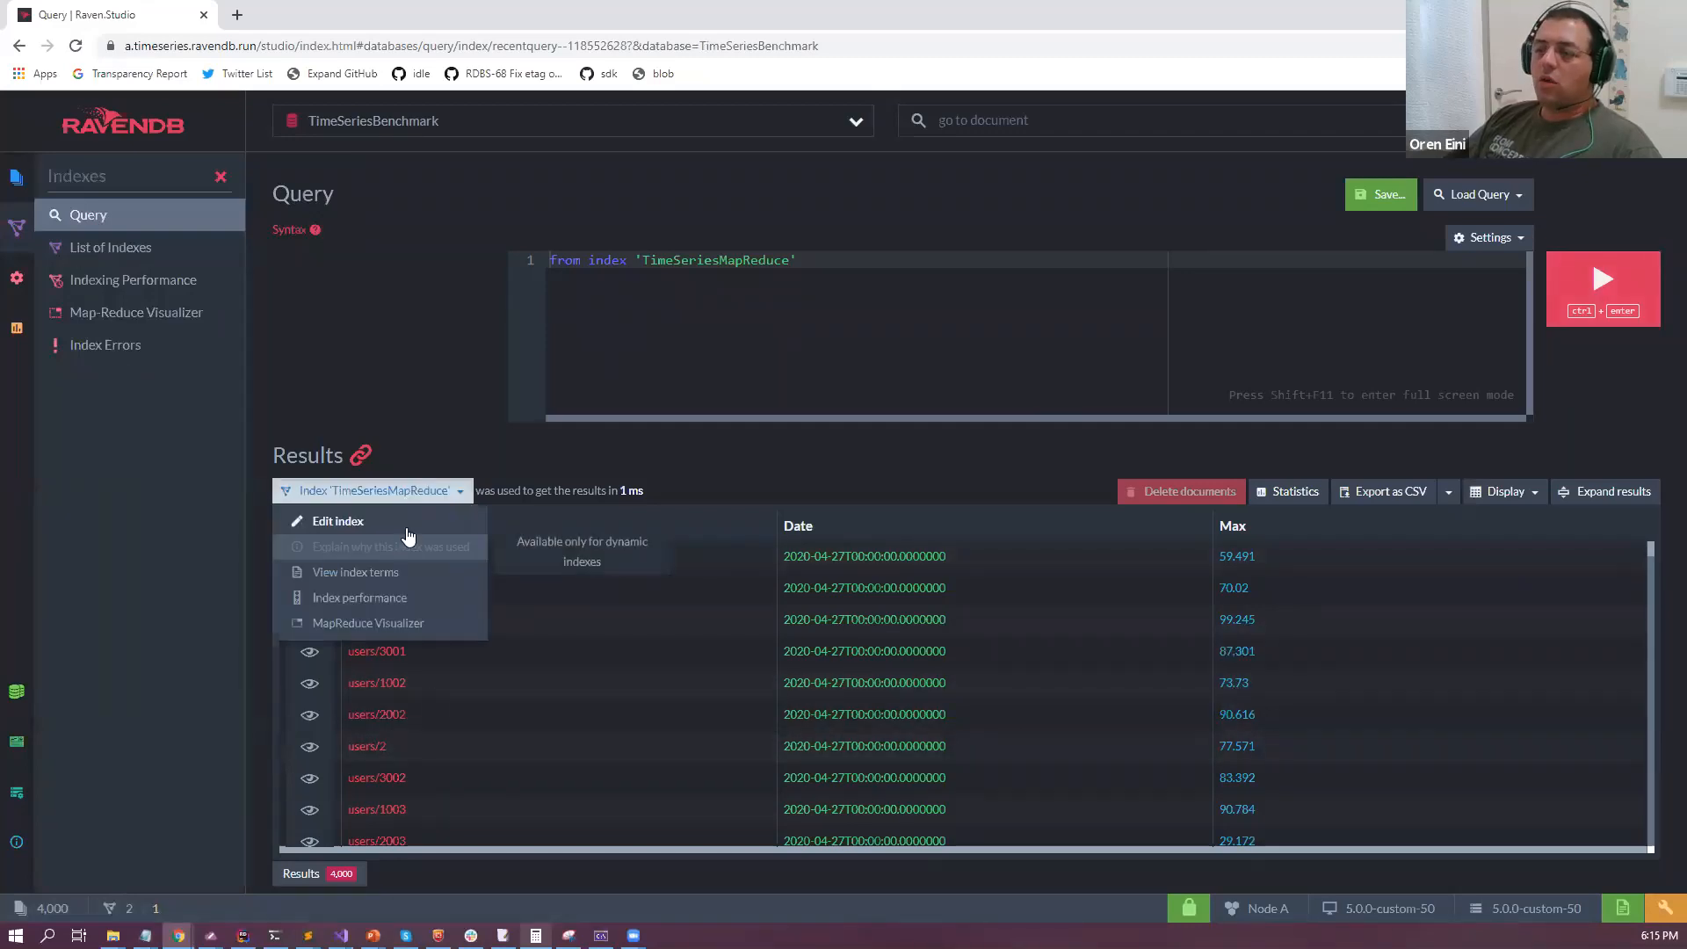
left_click(408, 525)
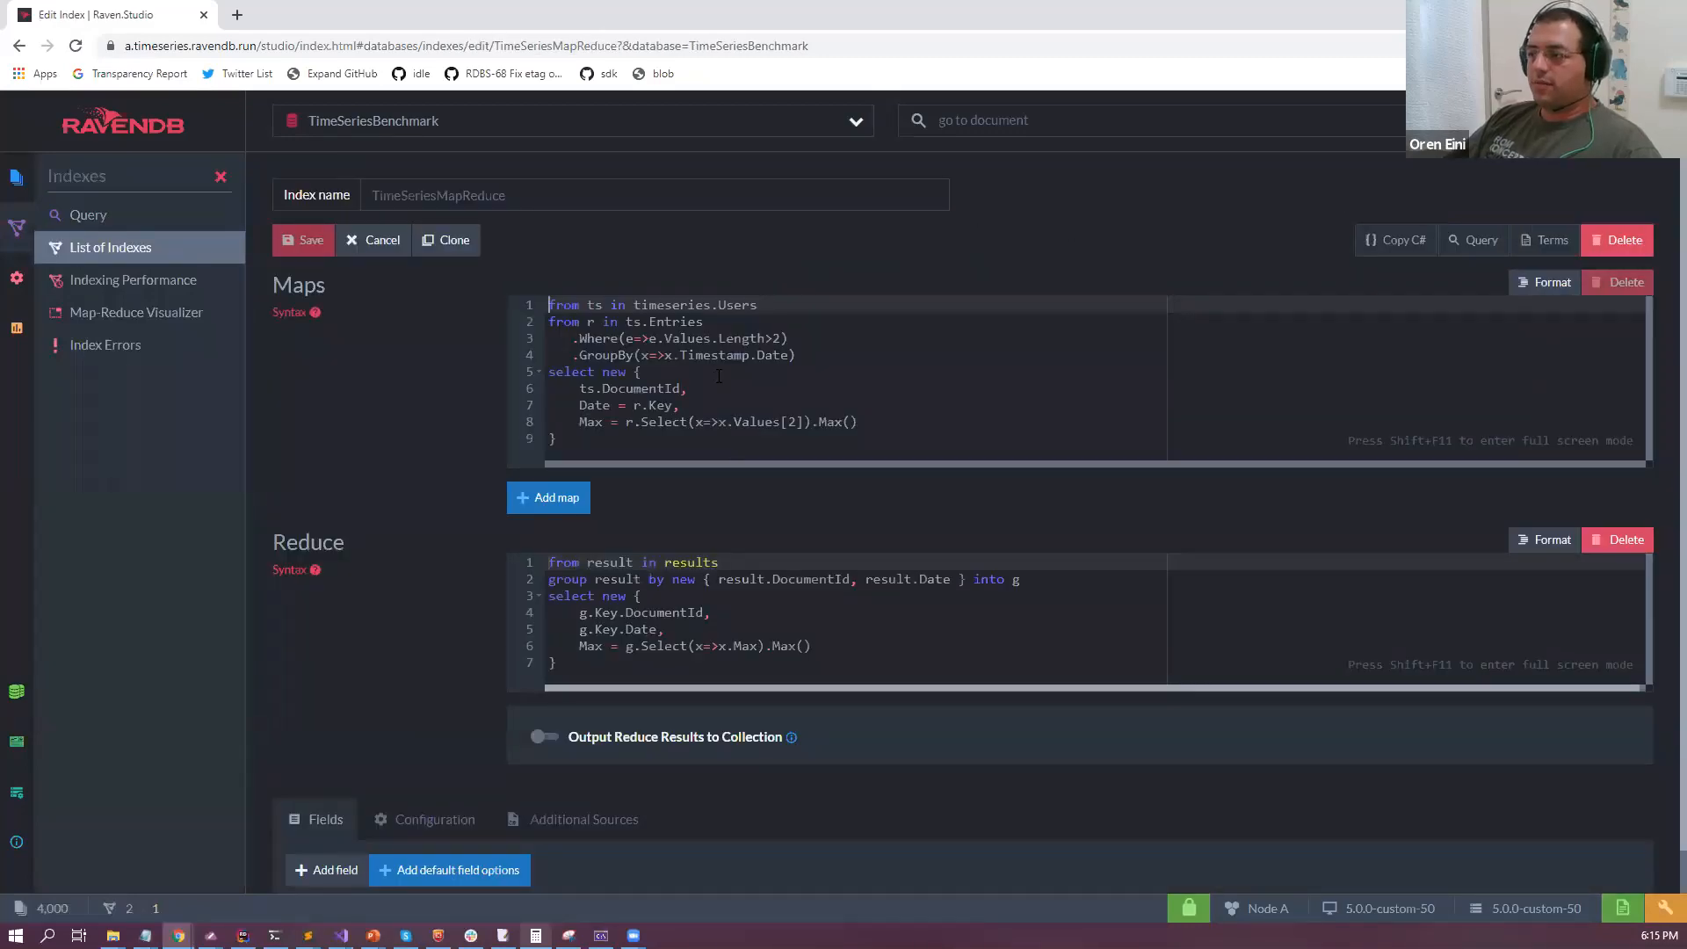
Open the TimSeriesIndex definition and examine the lines that read ts.Entries and filter on e.Values.Length > 3.
left_click(374, 240)
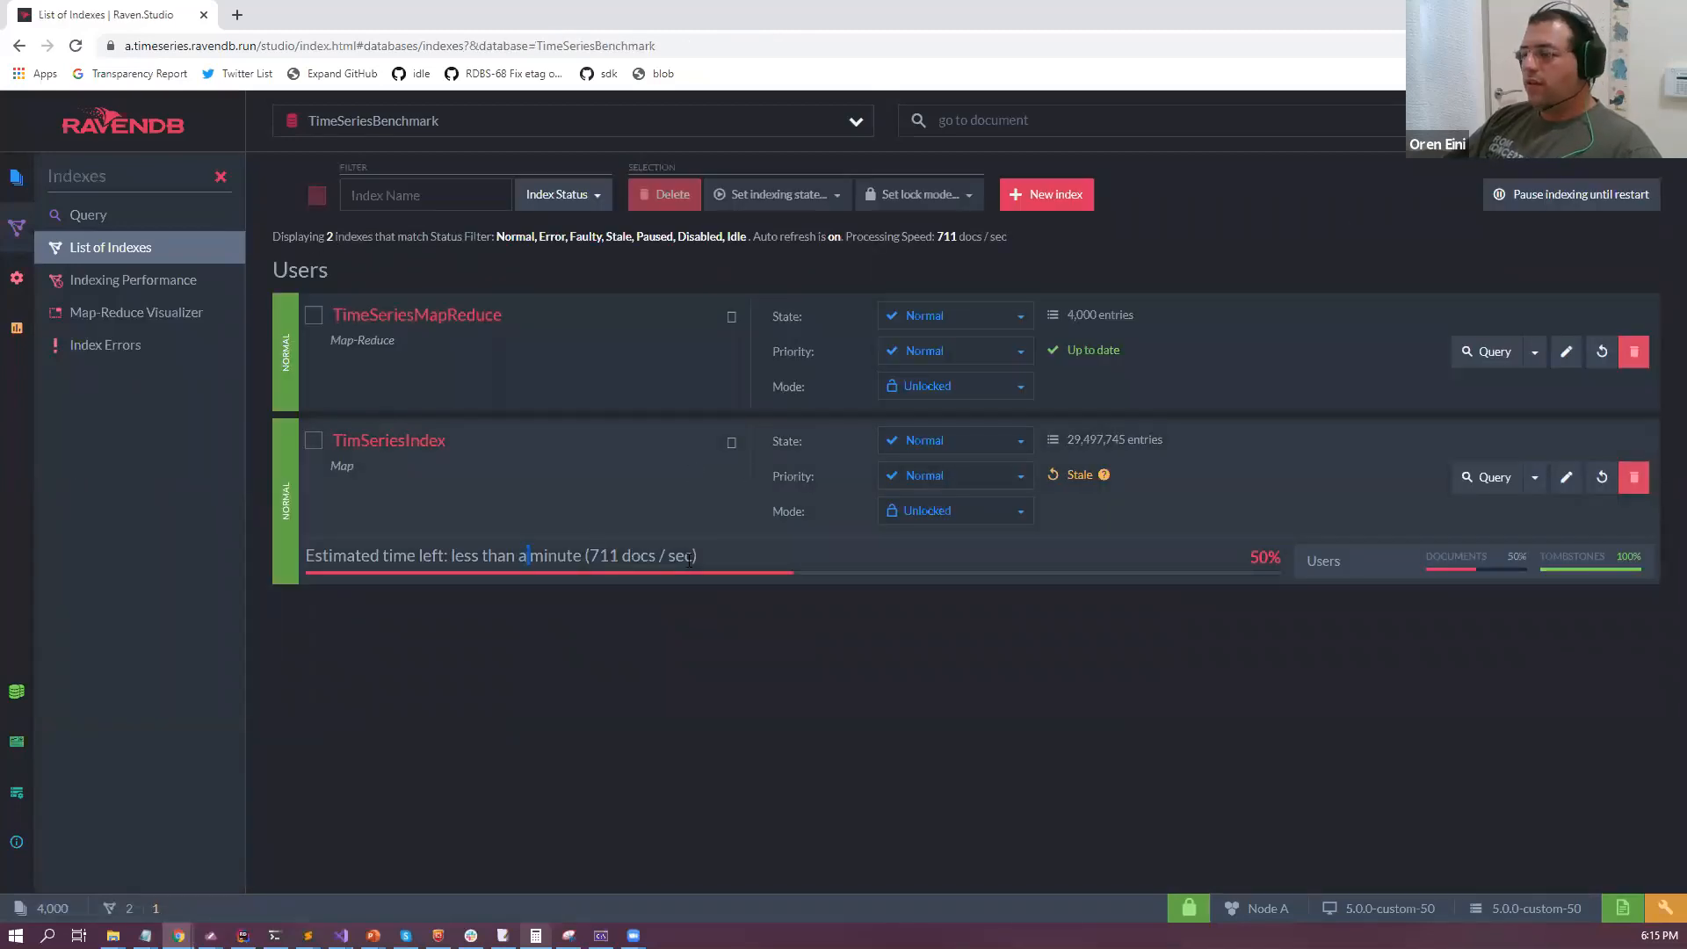
left_click(1565, 477)
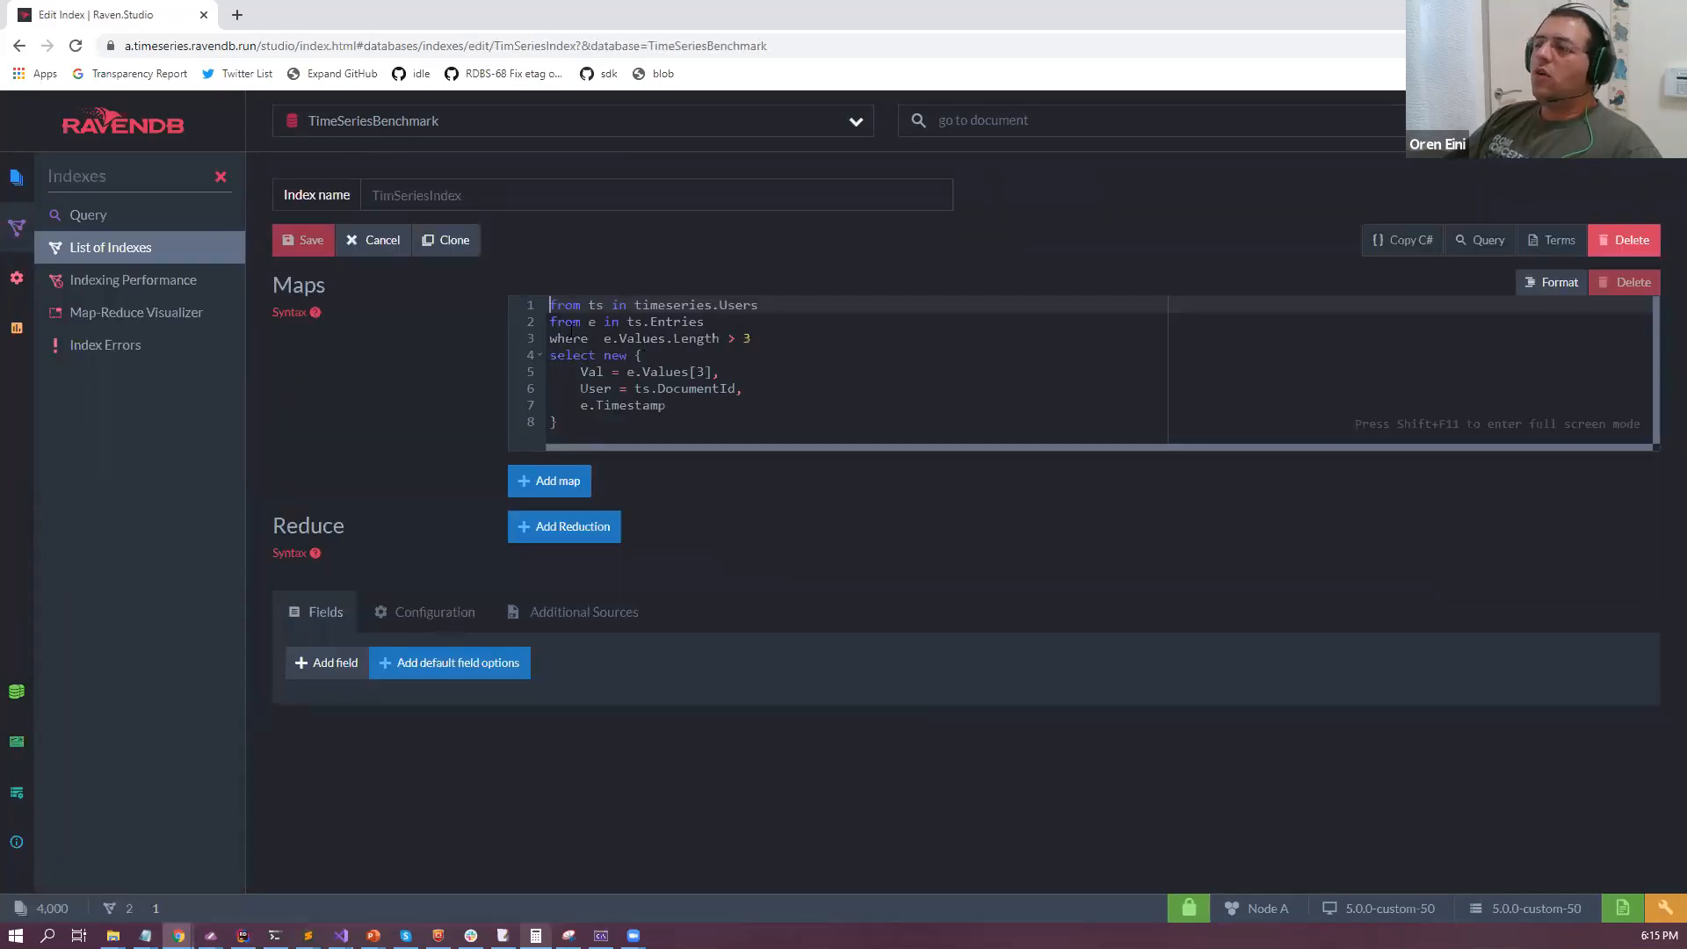
left_click_drag(552, 323, 773, 341)
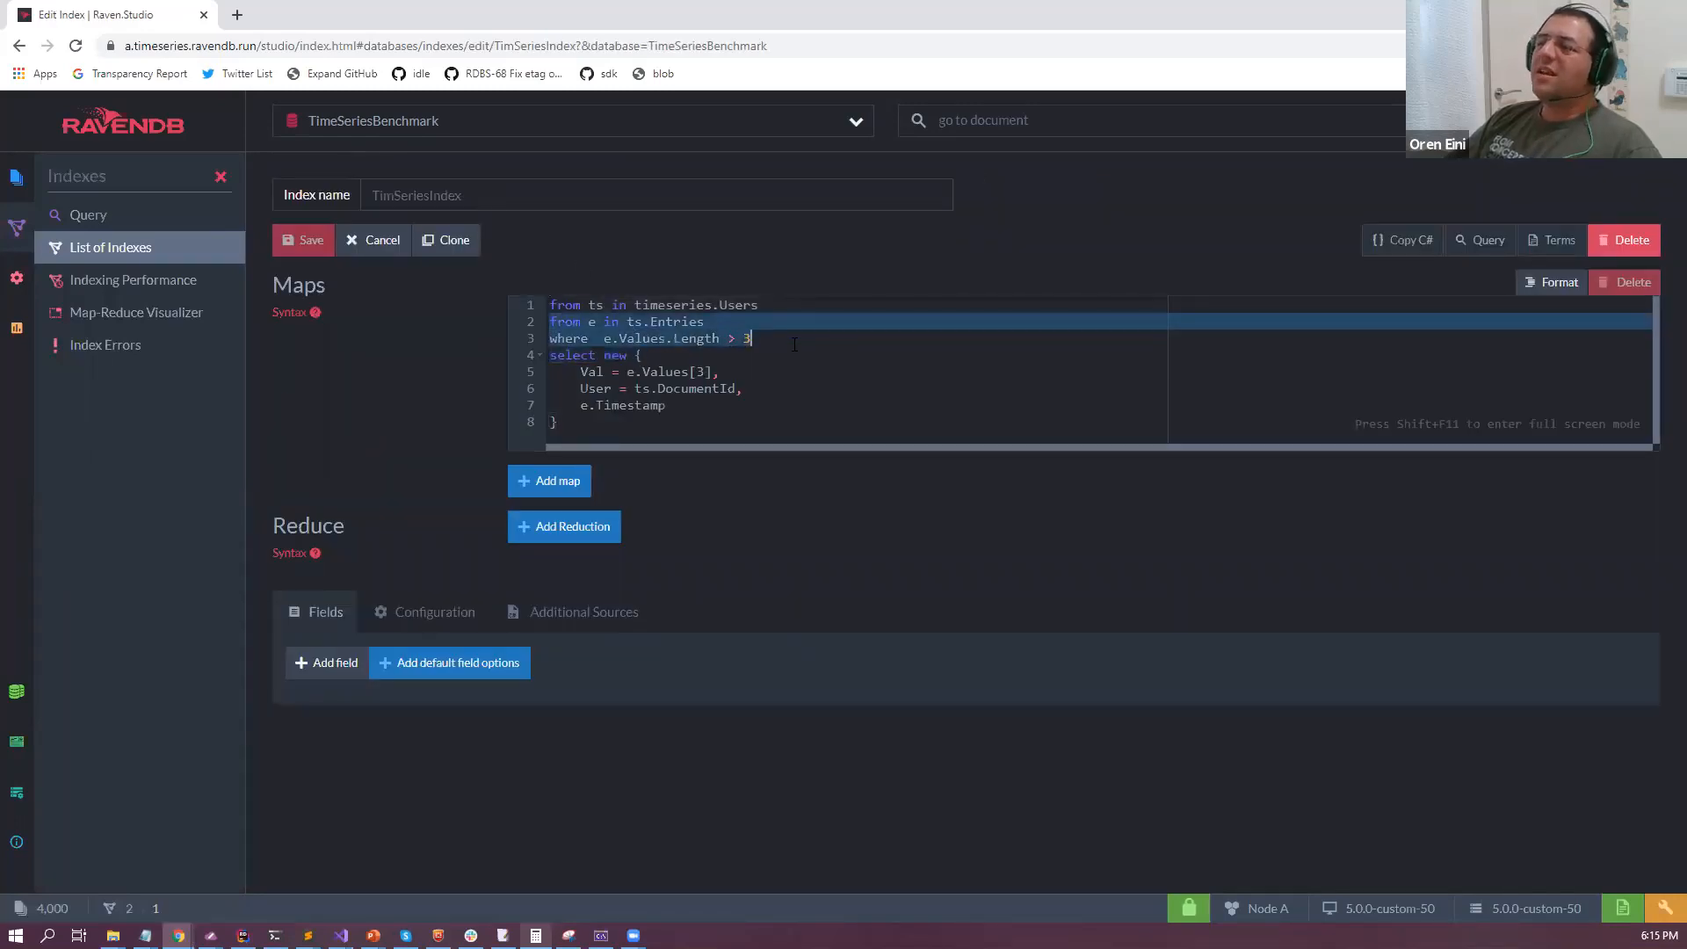
left_click(730, 327)
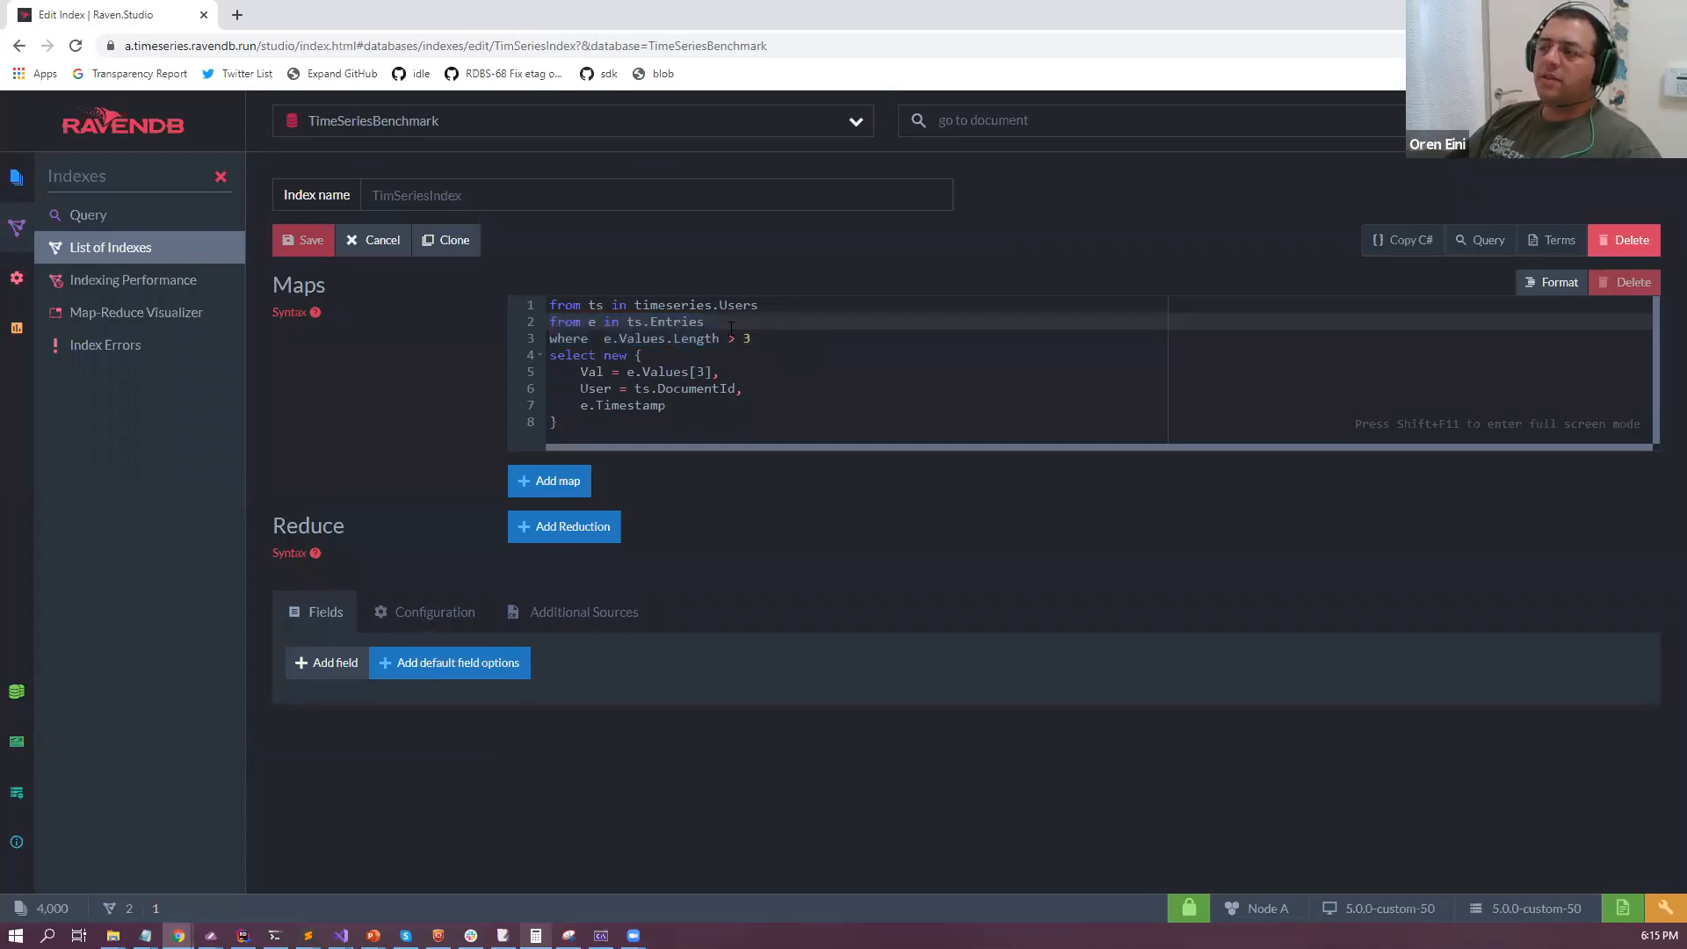
Query TimSeriesIndex to view its entries, and return to its definition to examine the ts.Entries source.
left_click(1486, 241)
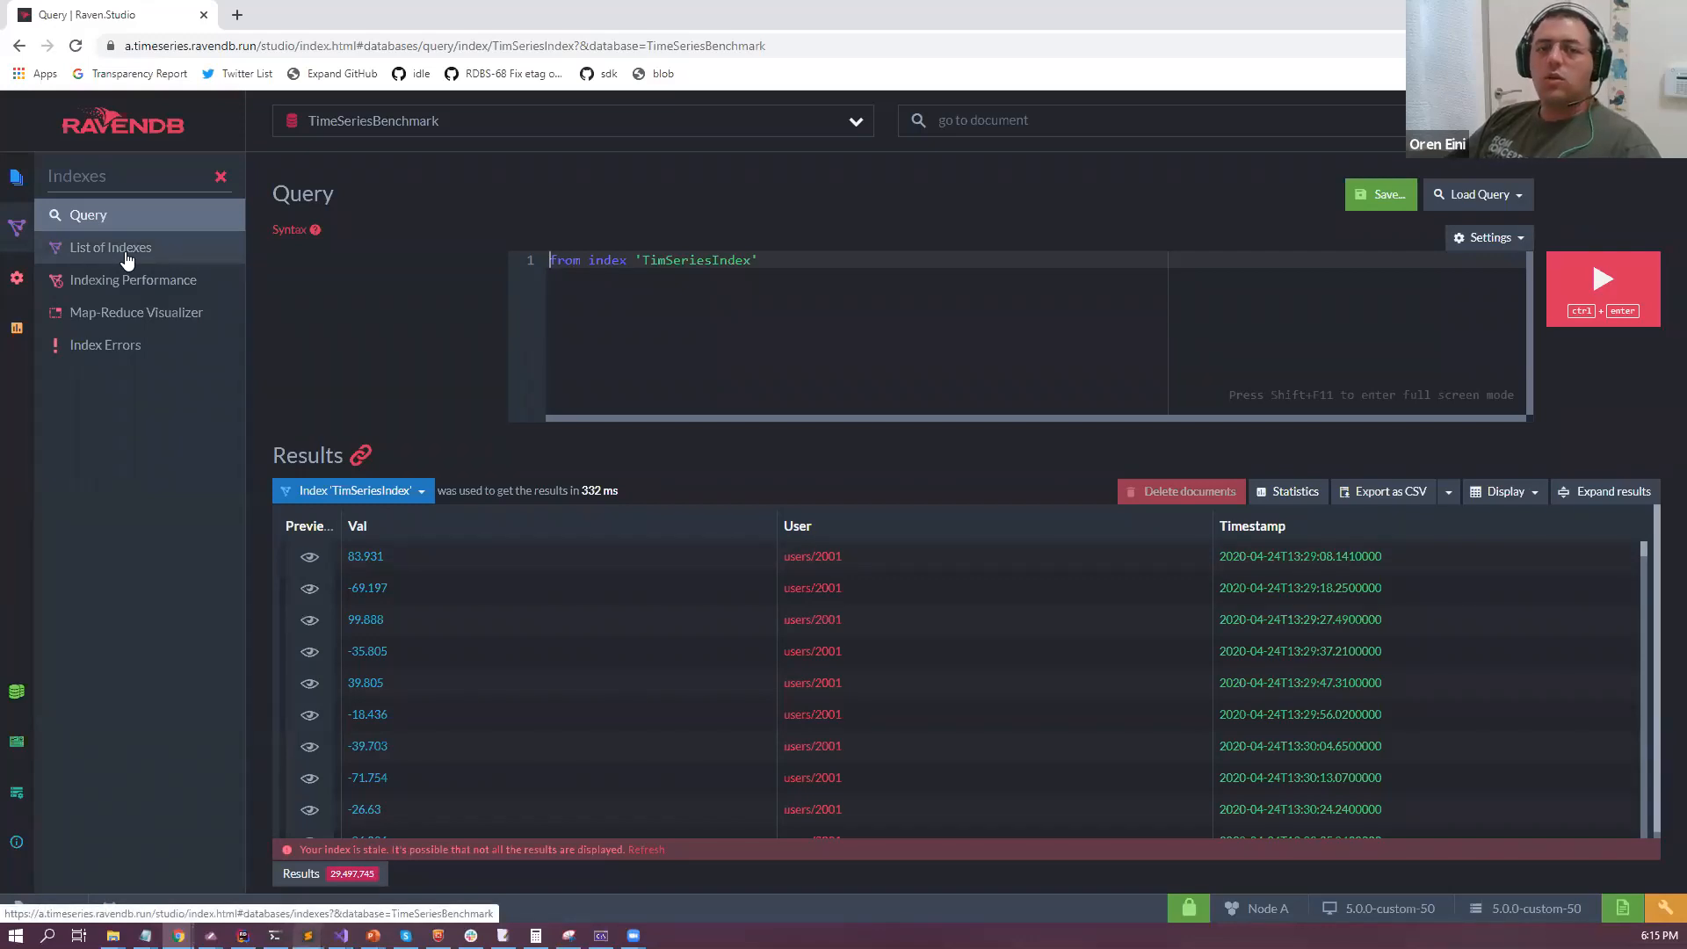
left_click(367, 495)
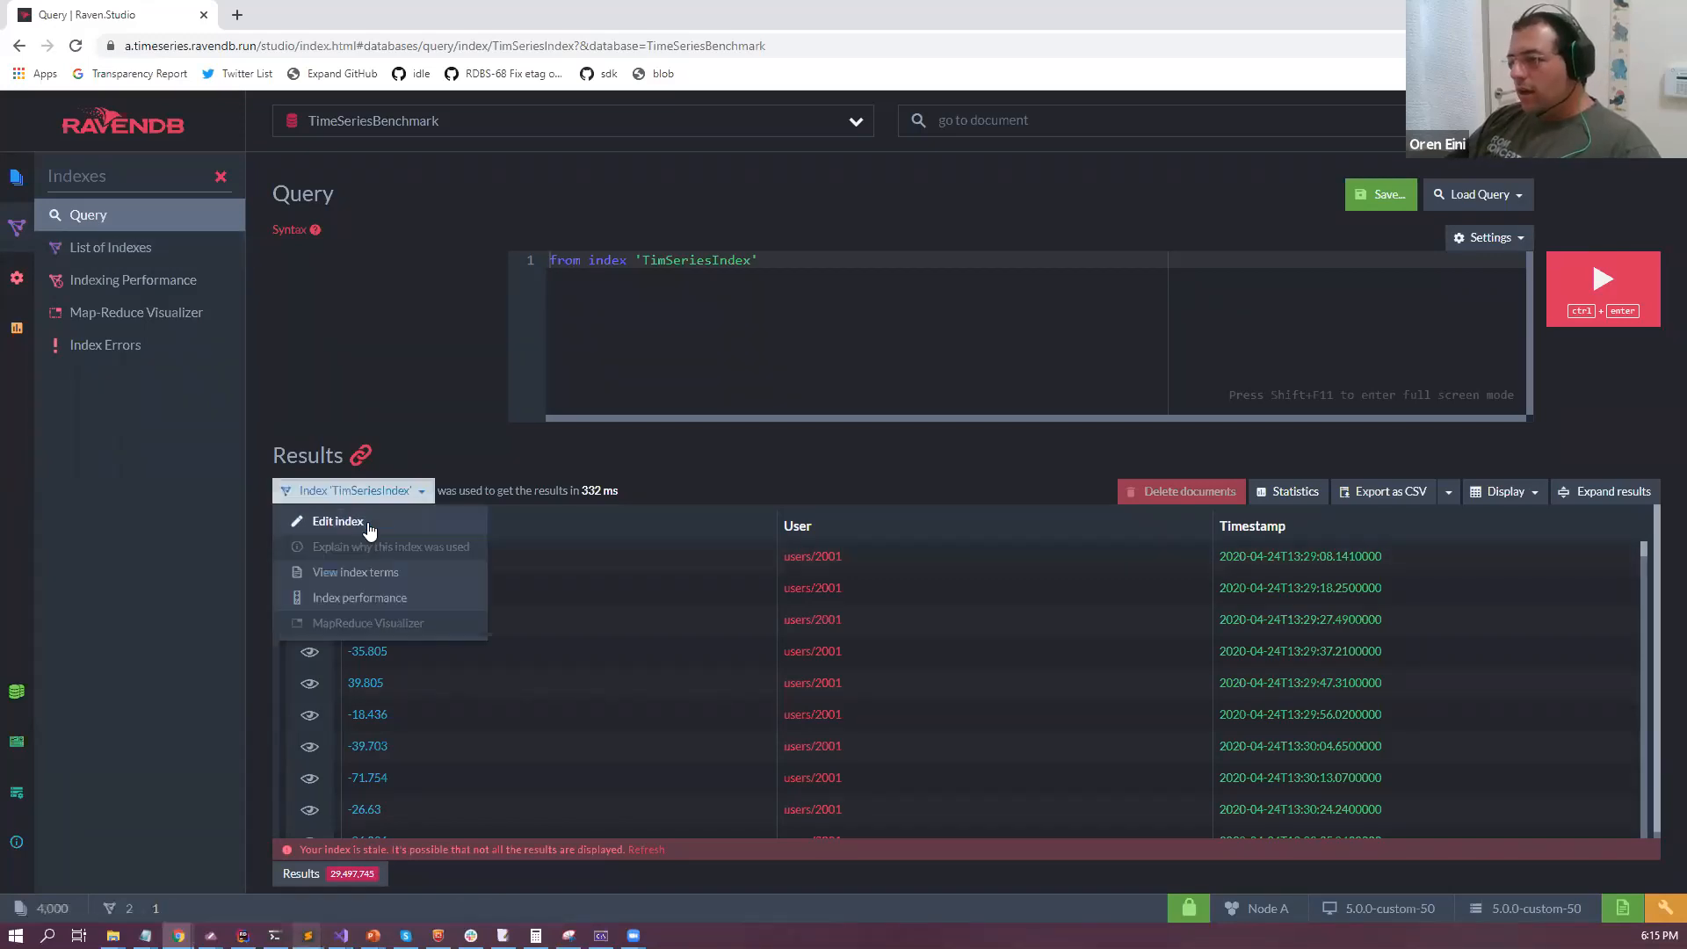
left_click(369, 522)
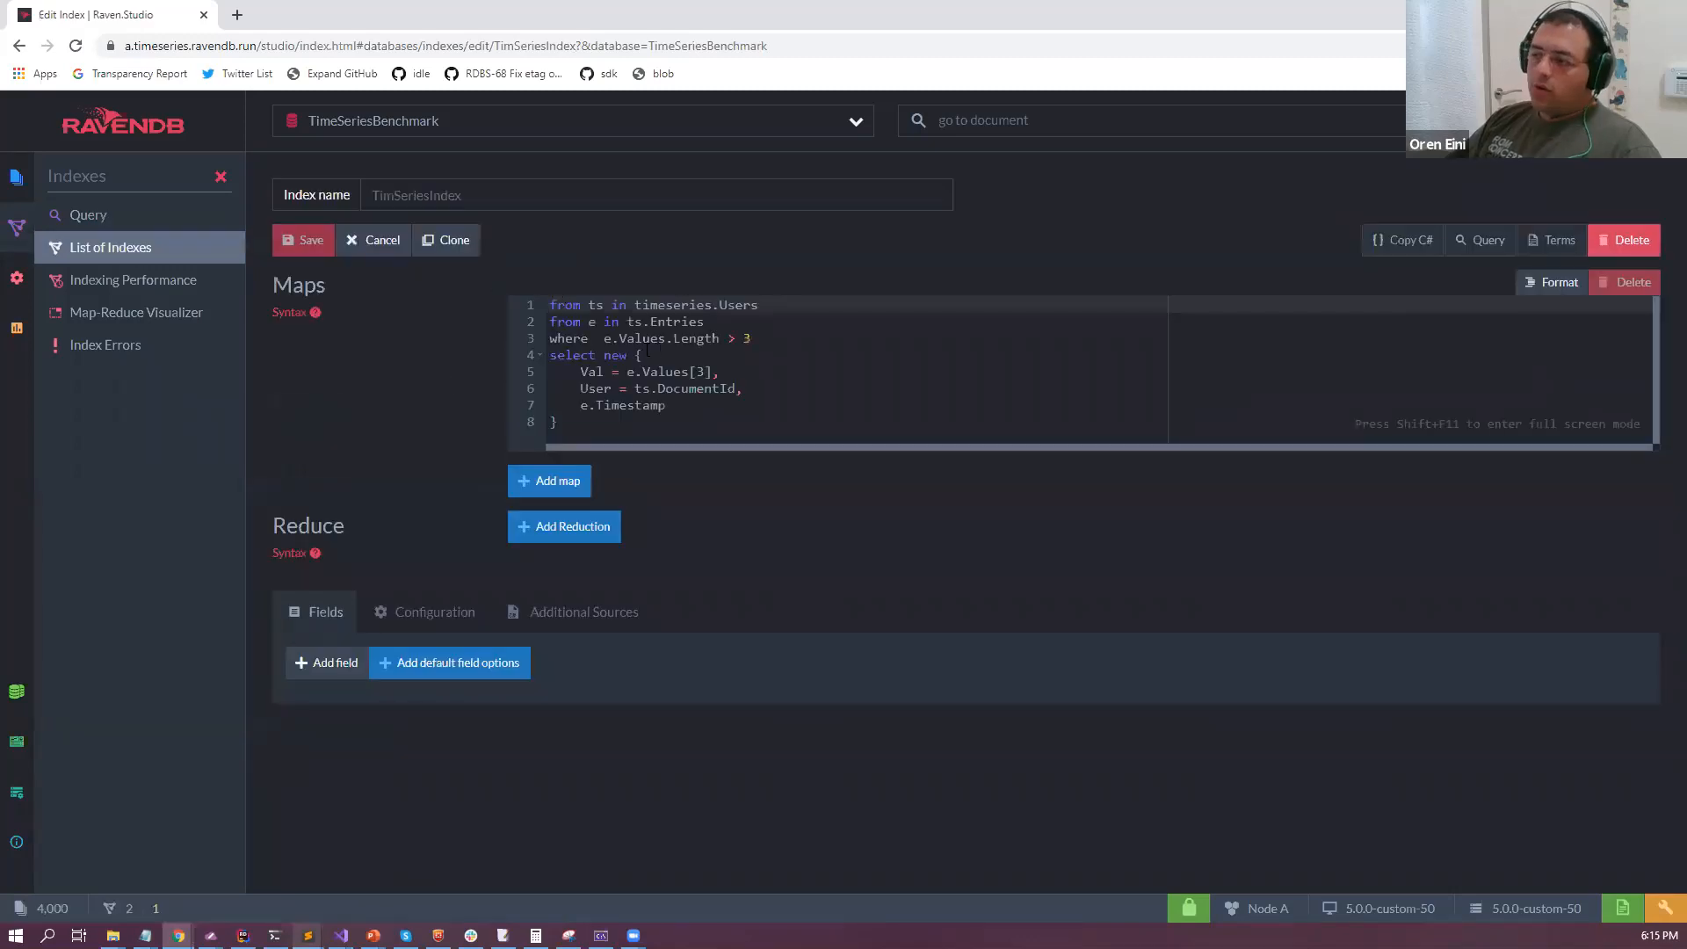
left_click_drag(626, 322, 768, 327)
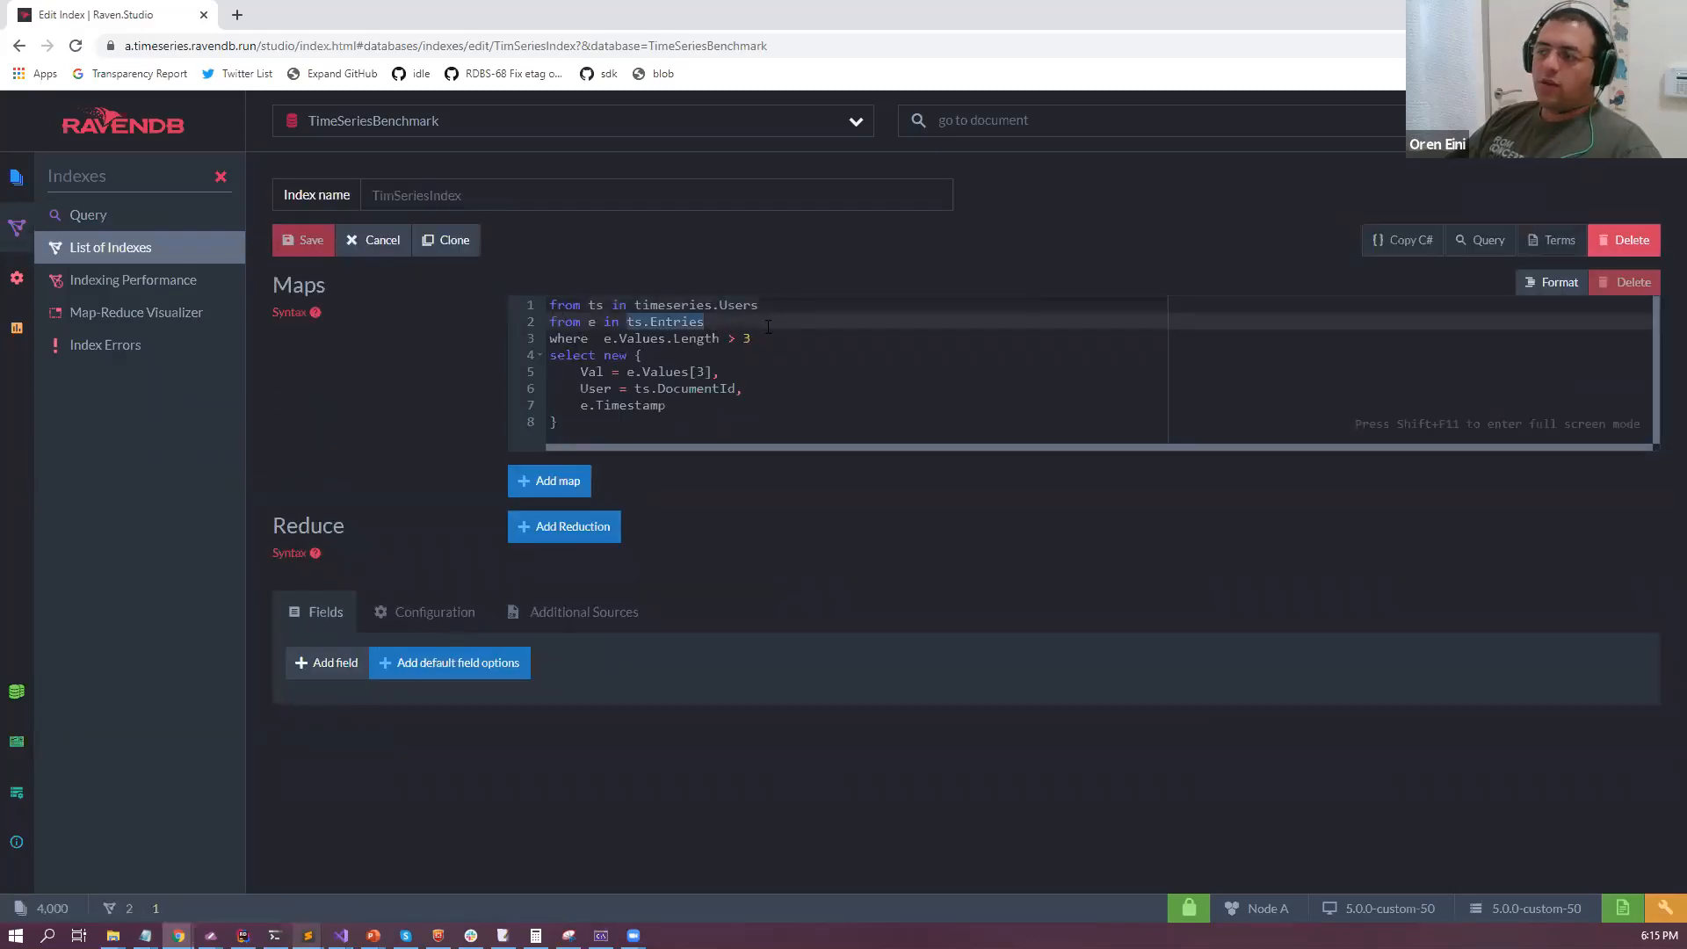
left_click(740, 314)
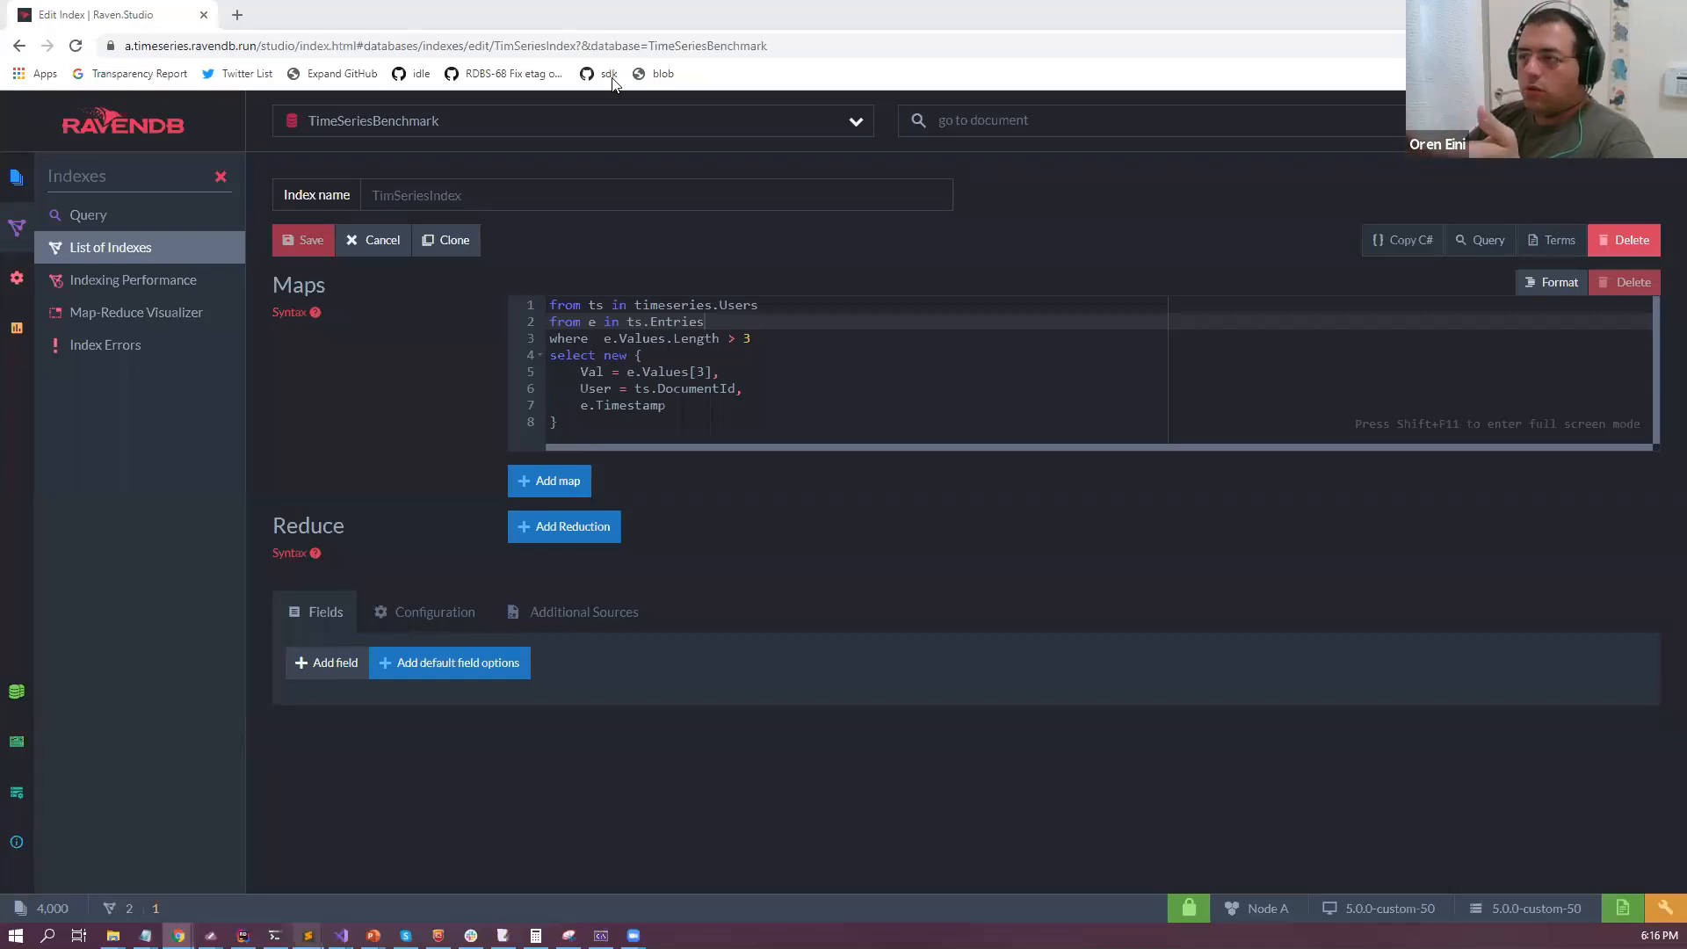
Switch to the TS database and bring up the presentation slide on complex server side processing.
left_click(564, 128)
left_click(457, 251)
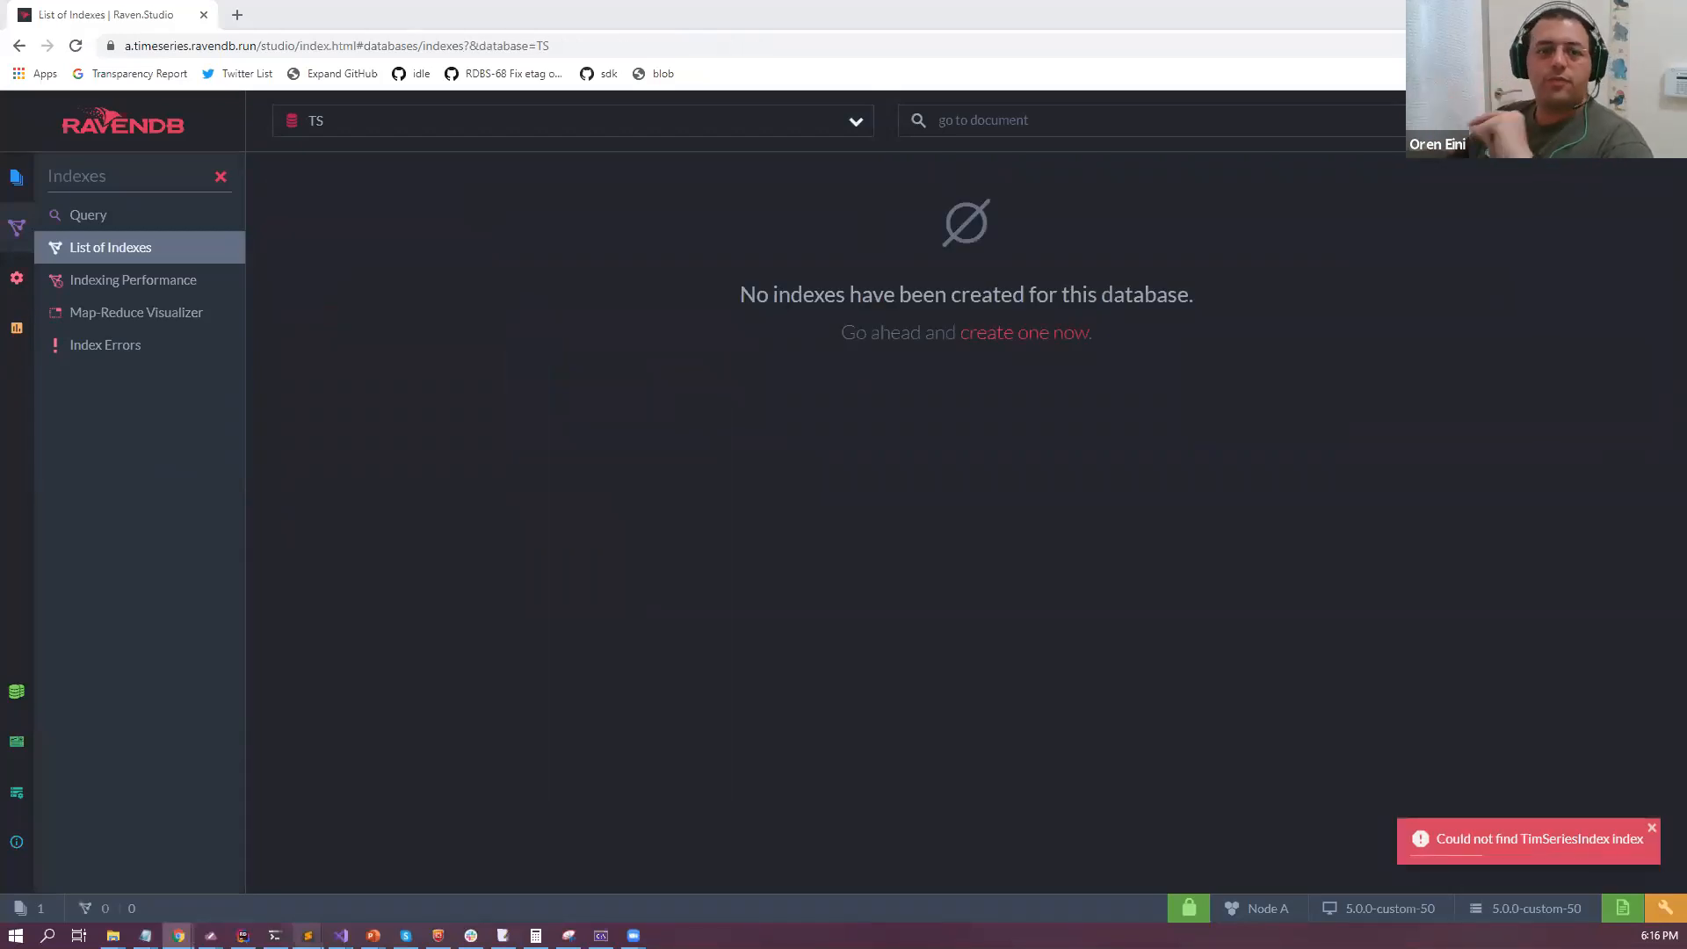
key("alt+Tab")
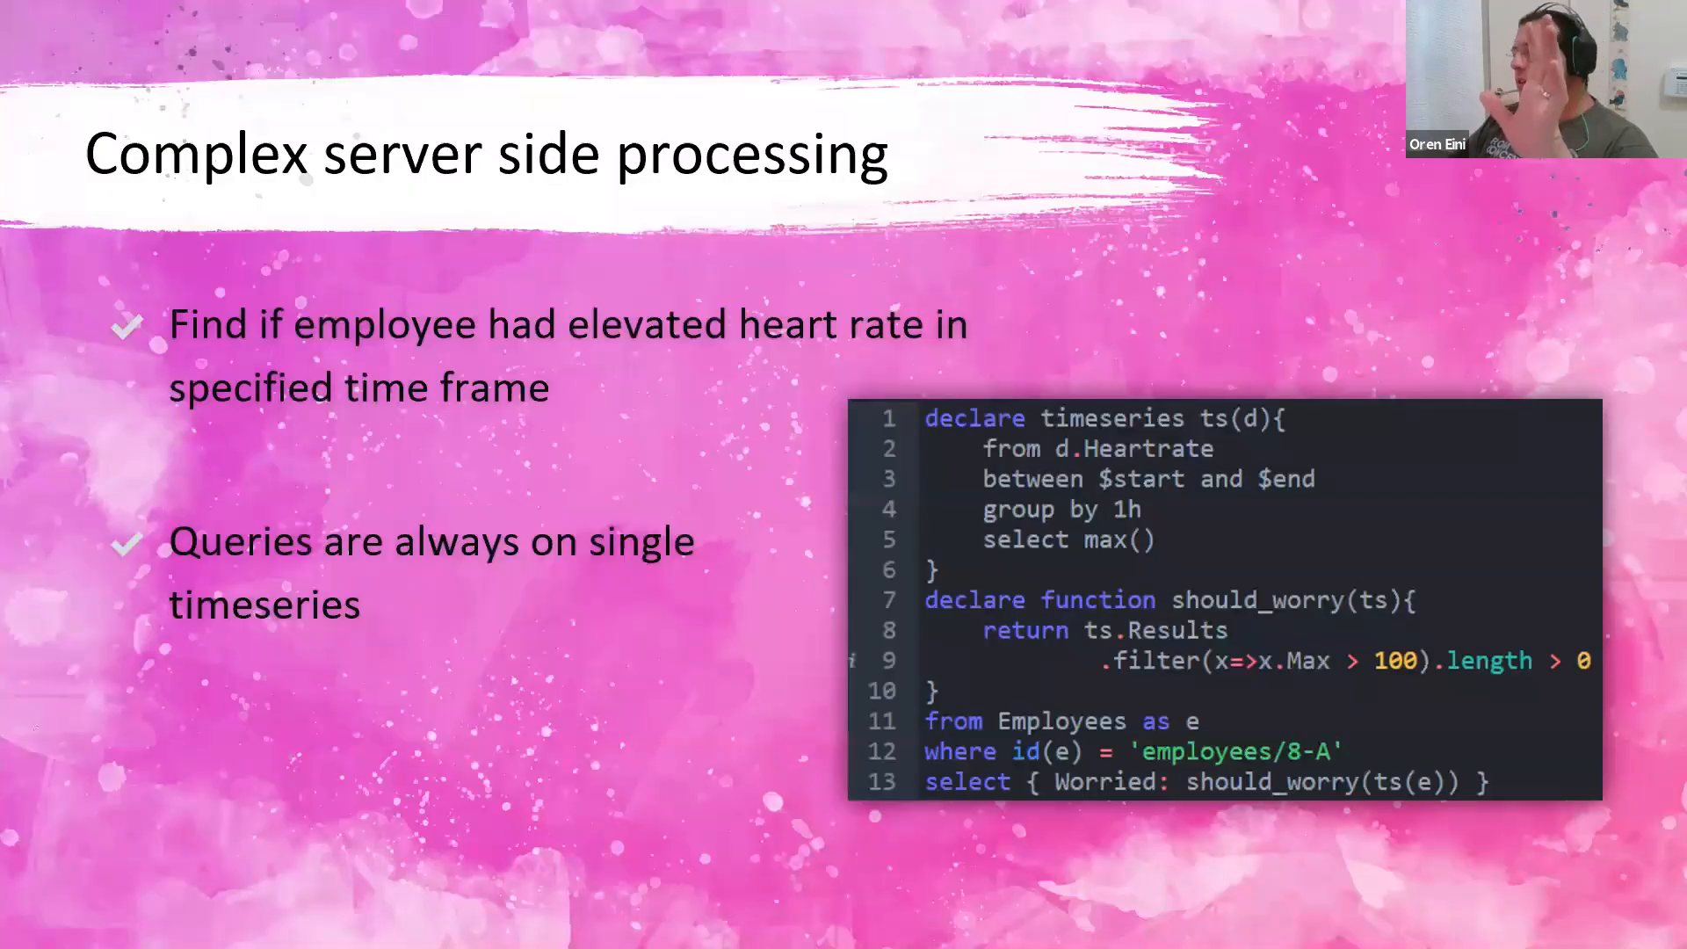
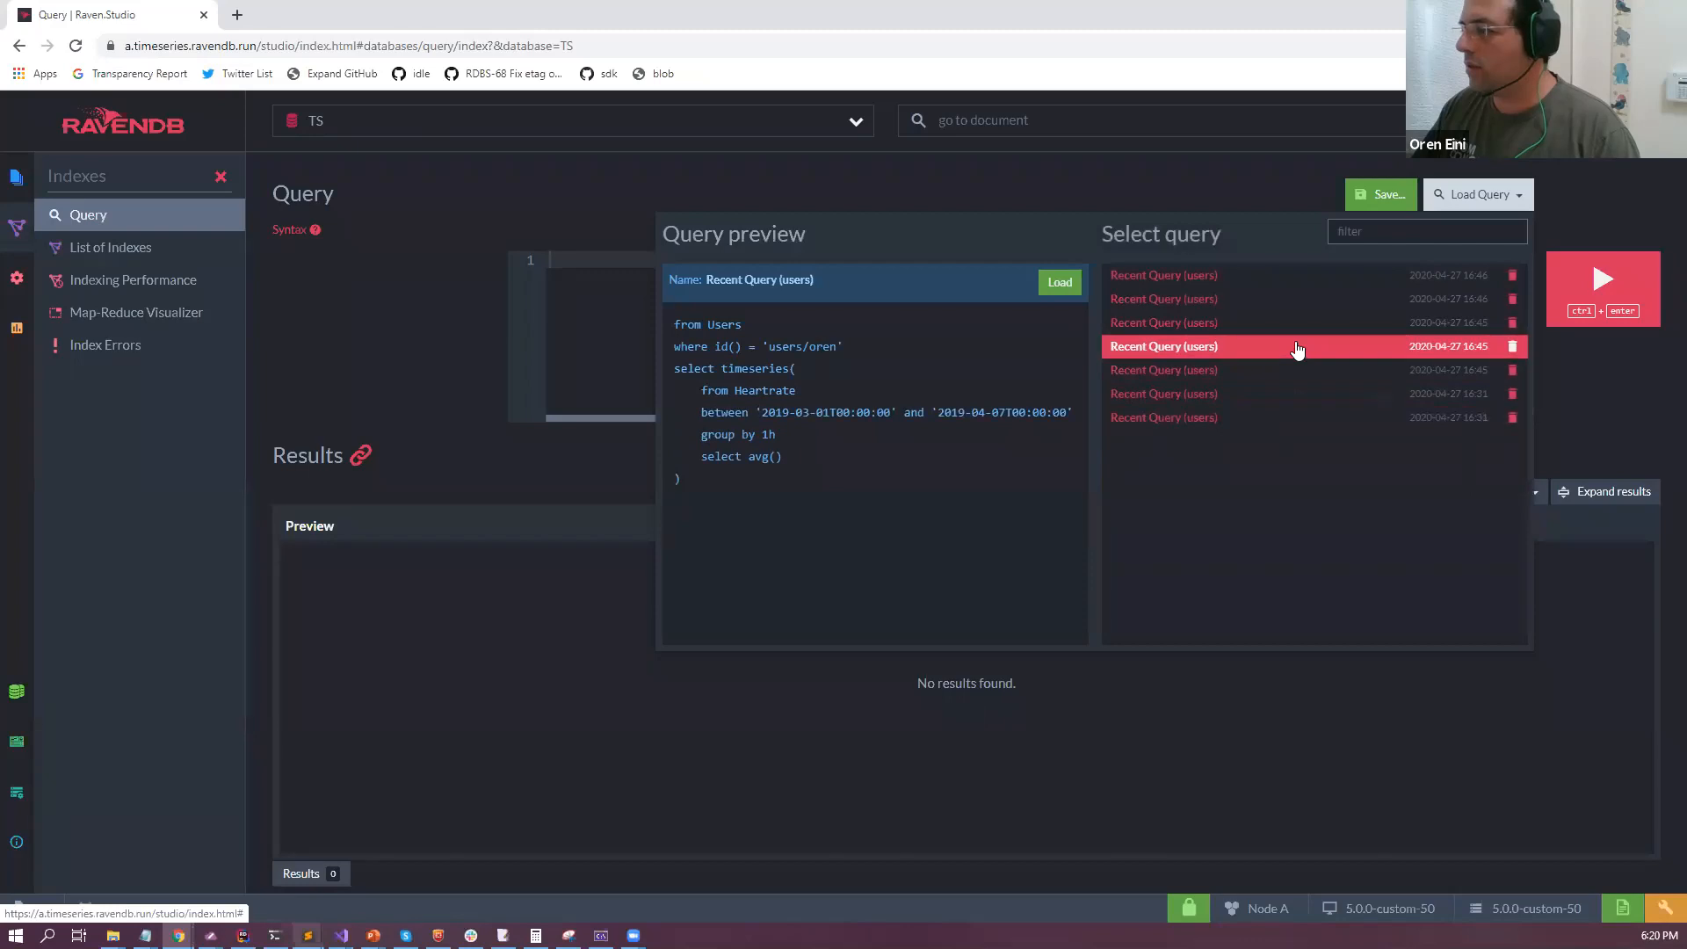
Load the recent Users query averaging Heartrate by 1h and remove its between date range line.
left_click(1297, 348)
left_click_drag(579, 326, 712, 325)
key("Delete")
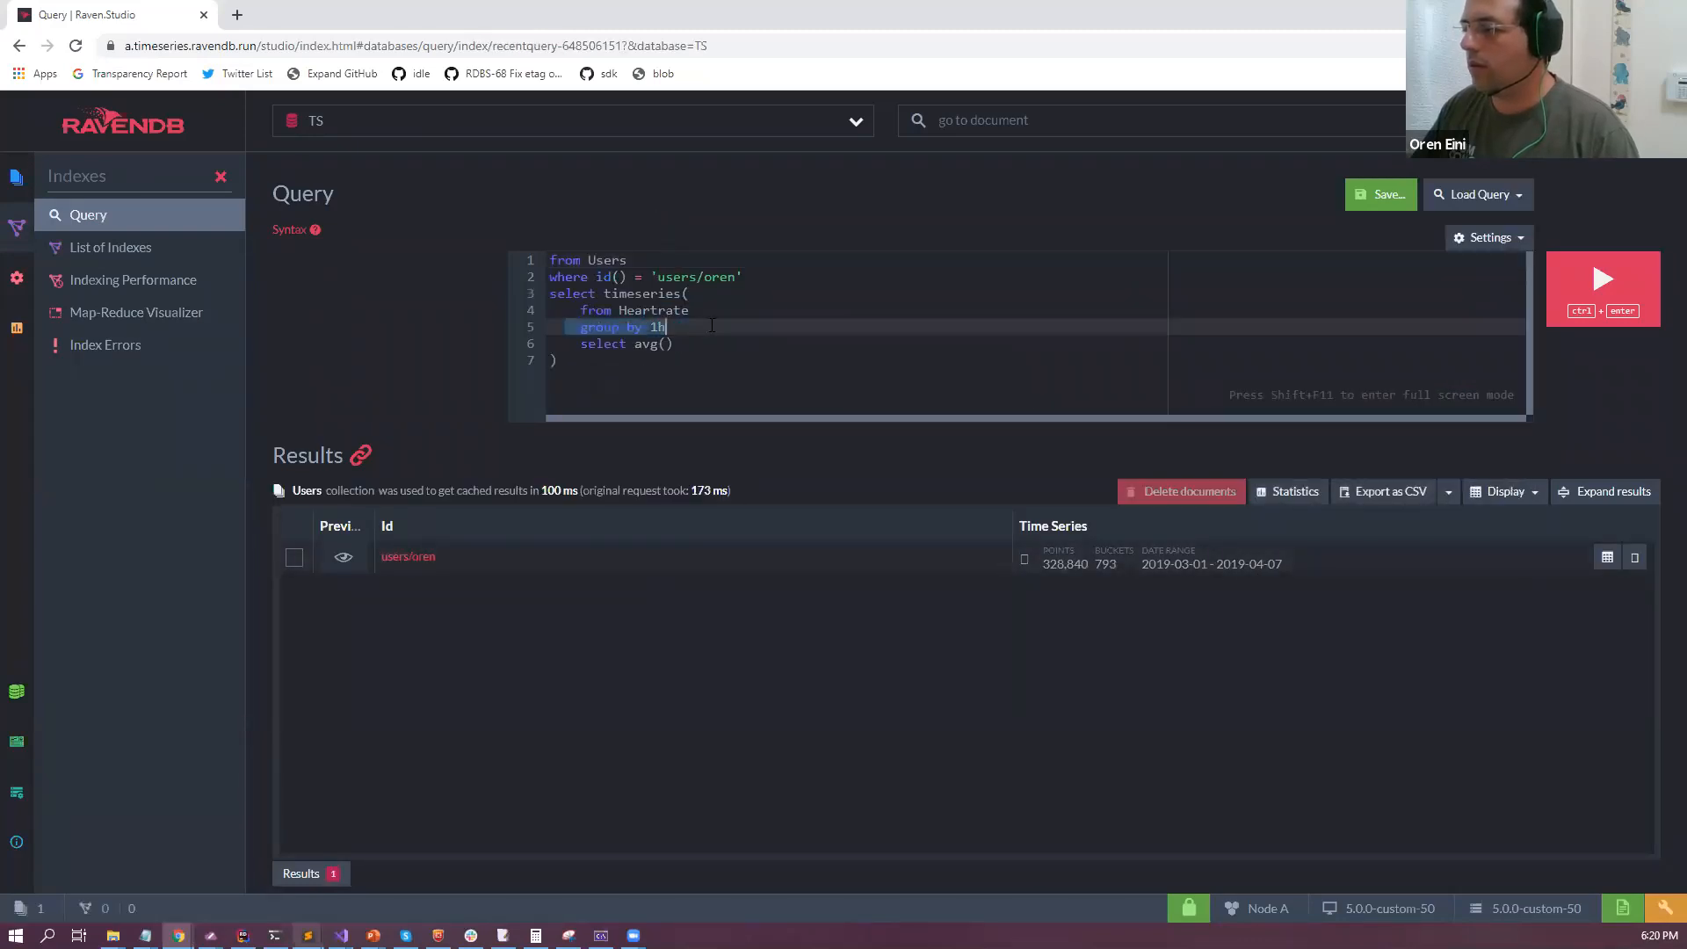
left_click(784, 322)
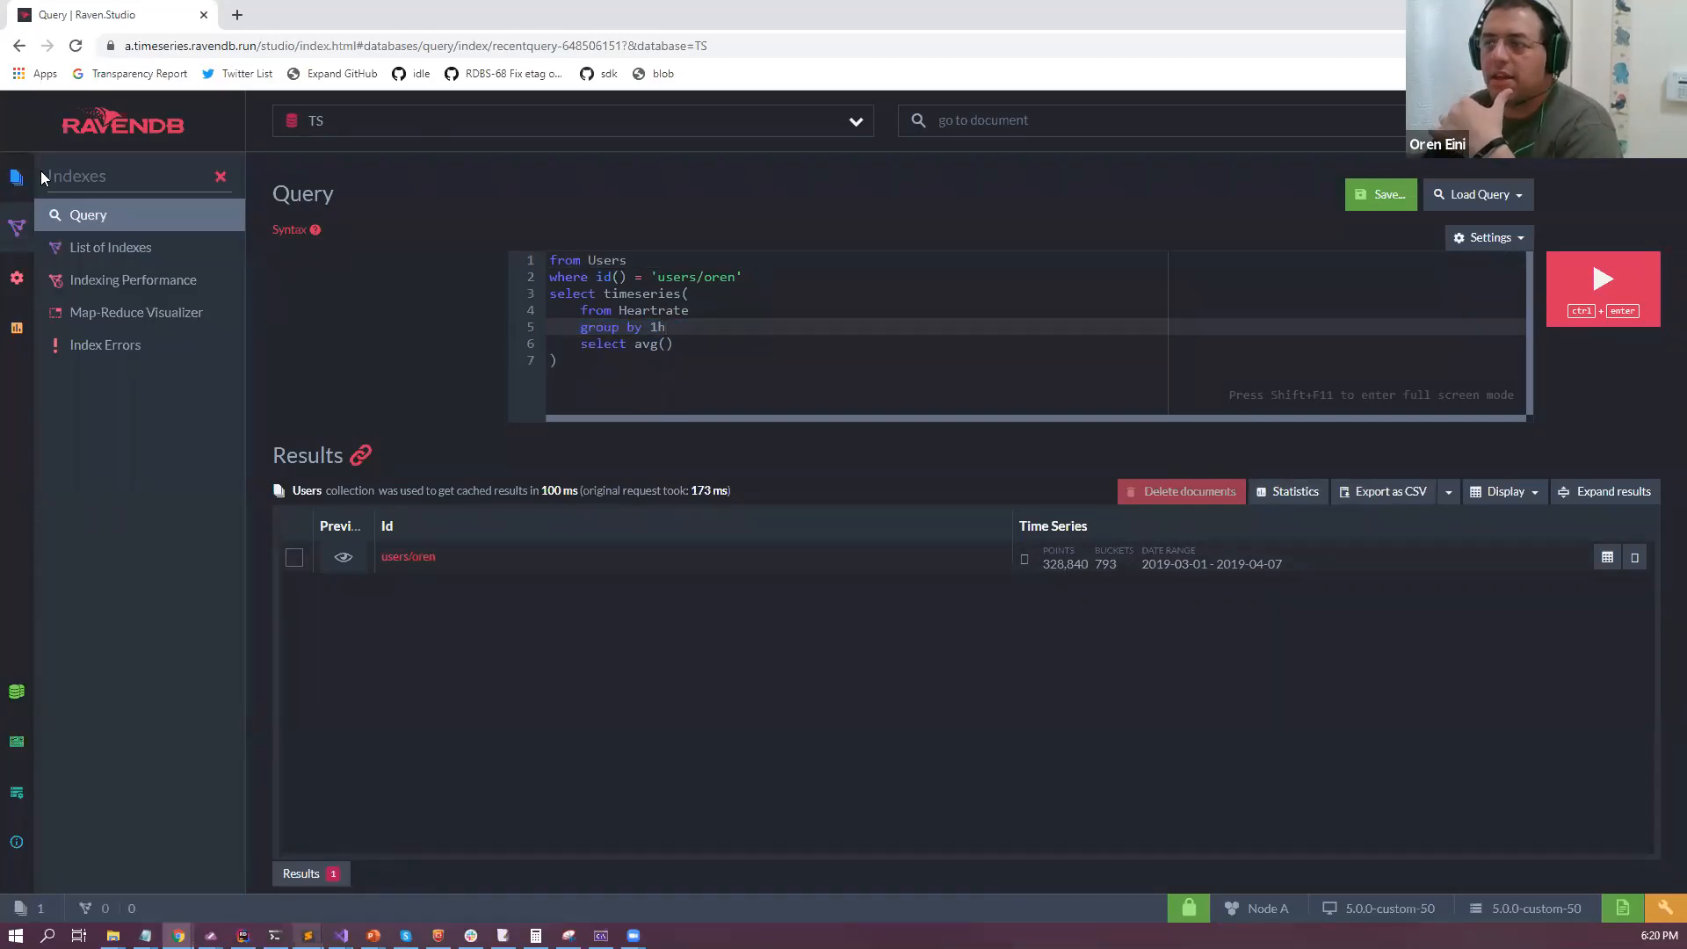
left_click_drag(645, 380, 525, 299)
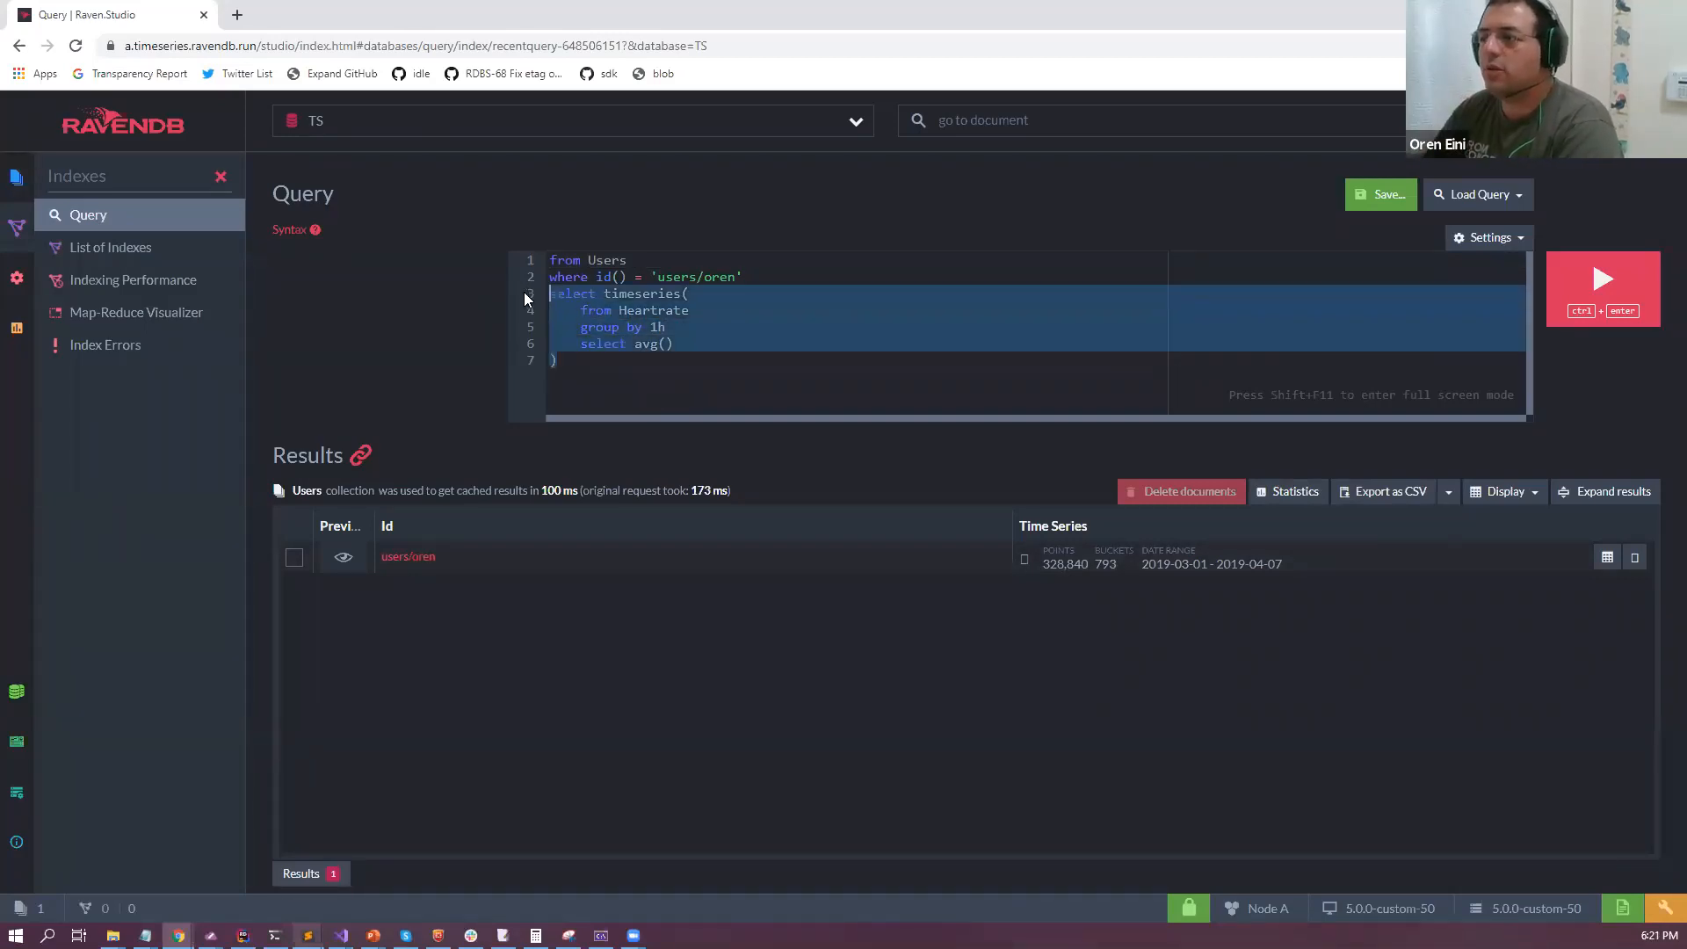
Open the document in the Users collection and view its attached time series.
left_click(16, 176)
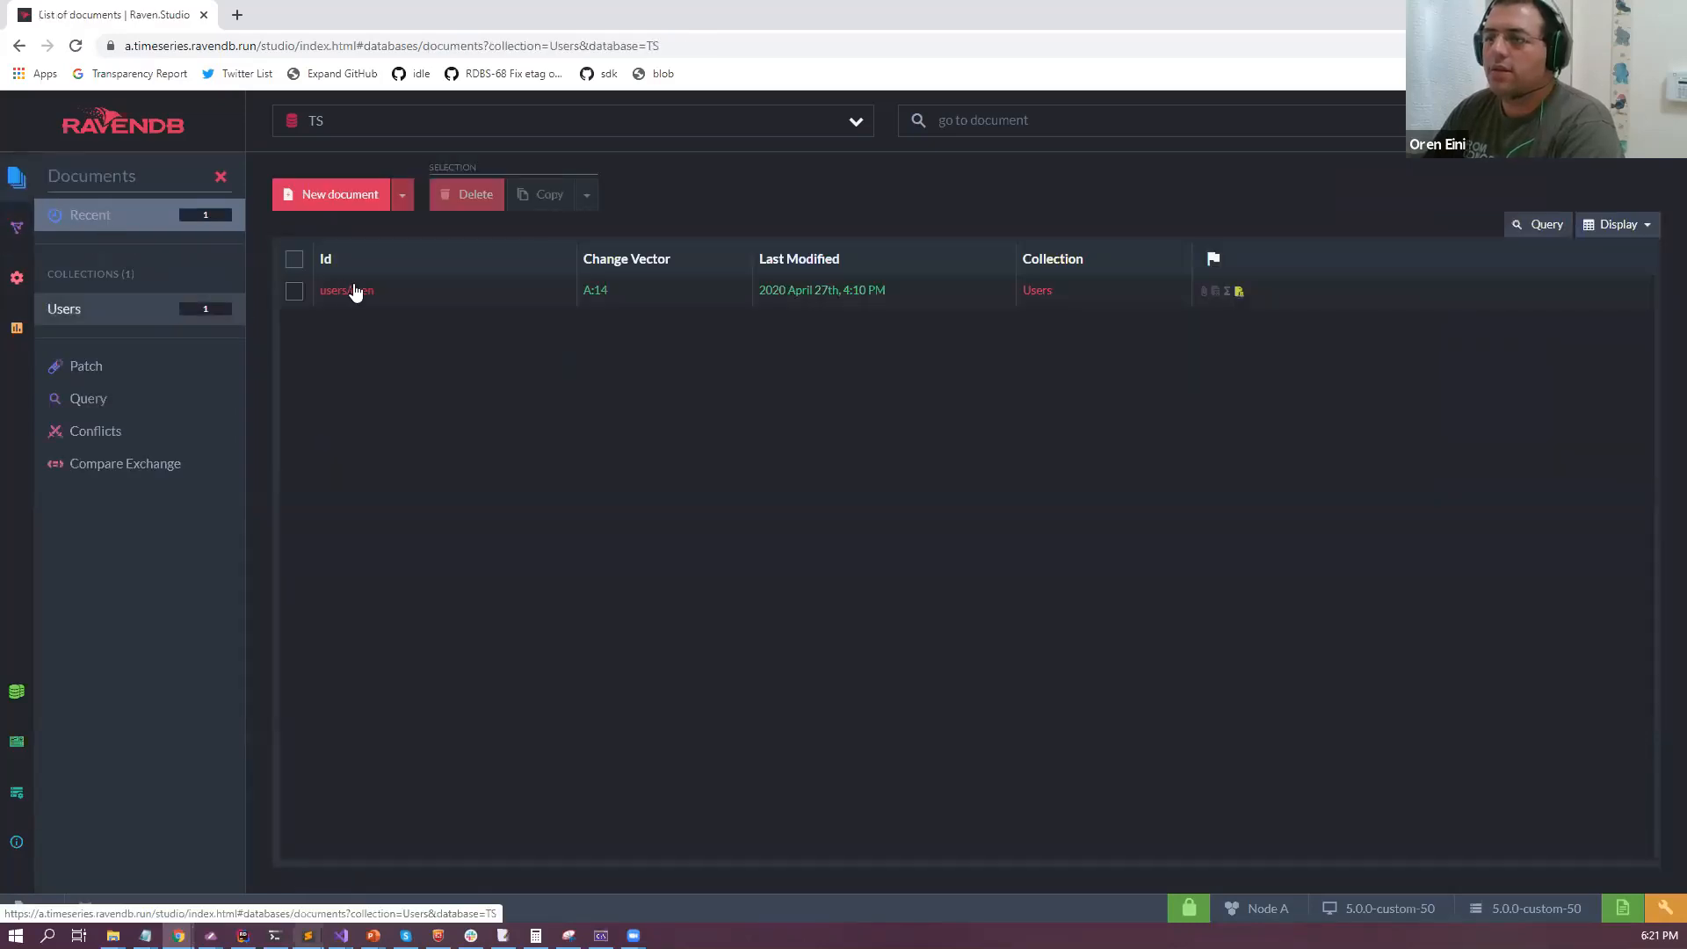
left_click(344, 291)
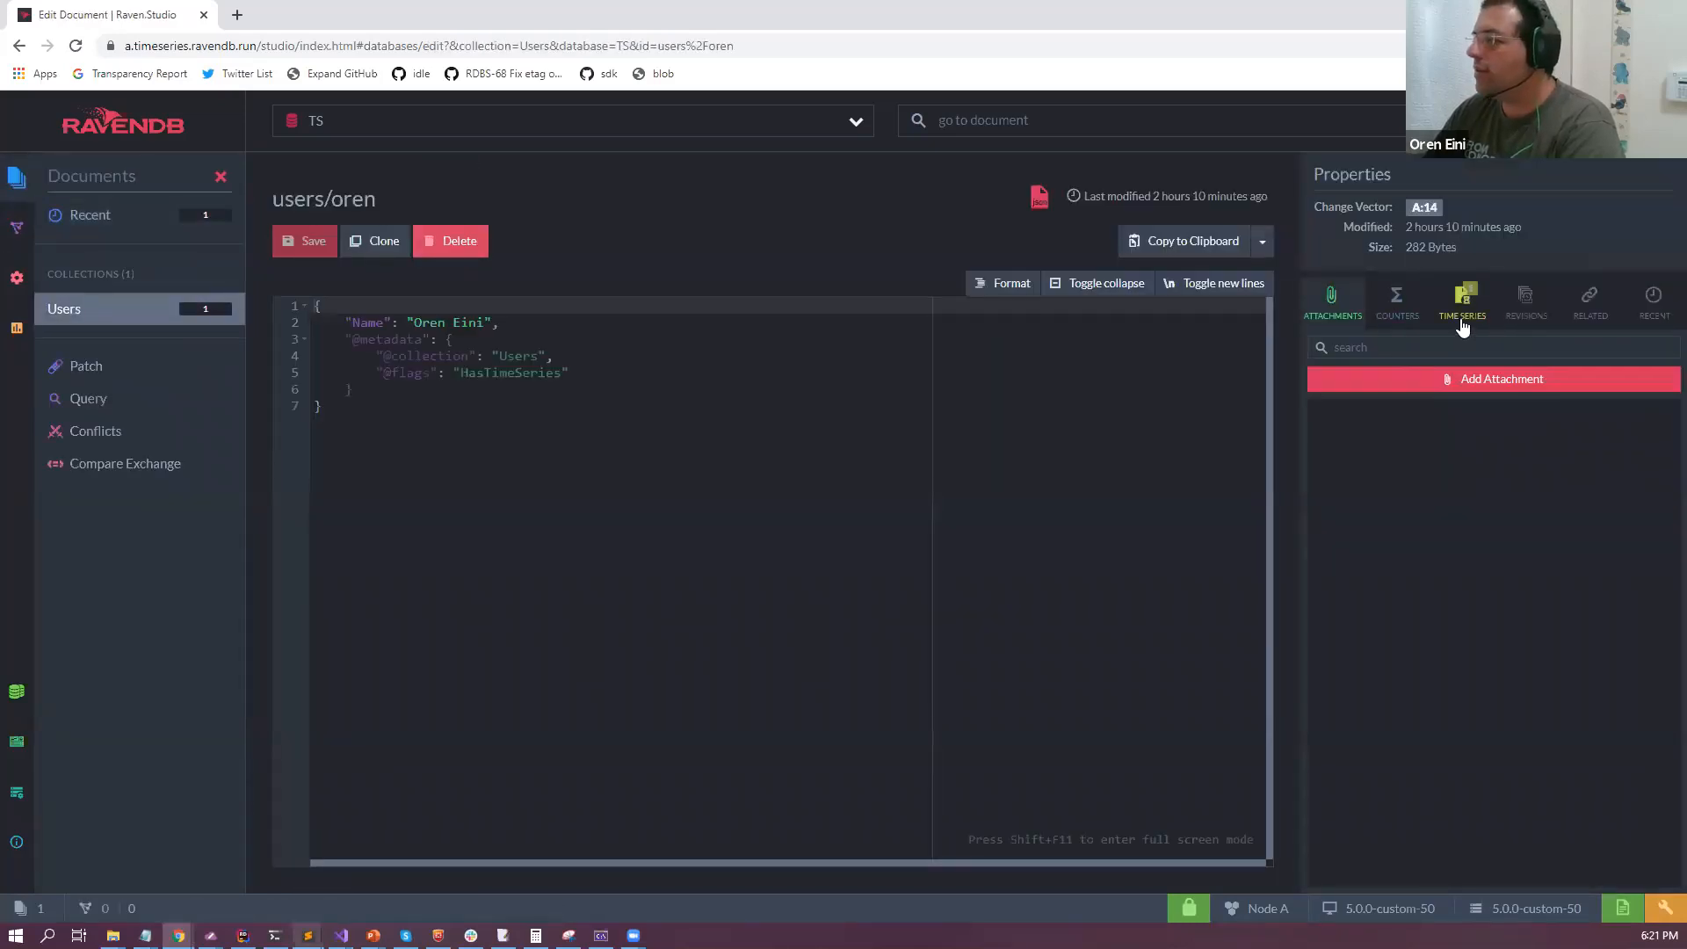
left_click(1462, 301)
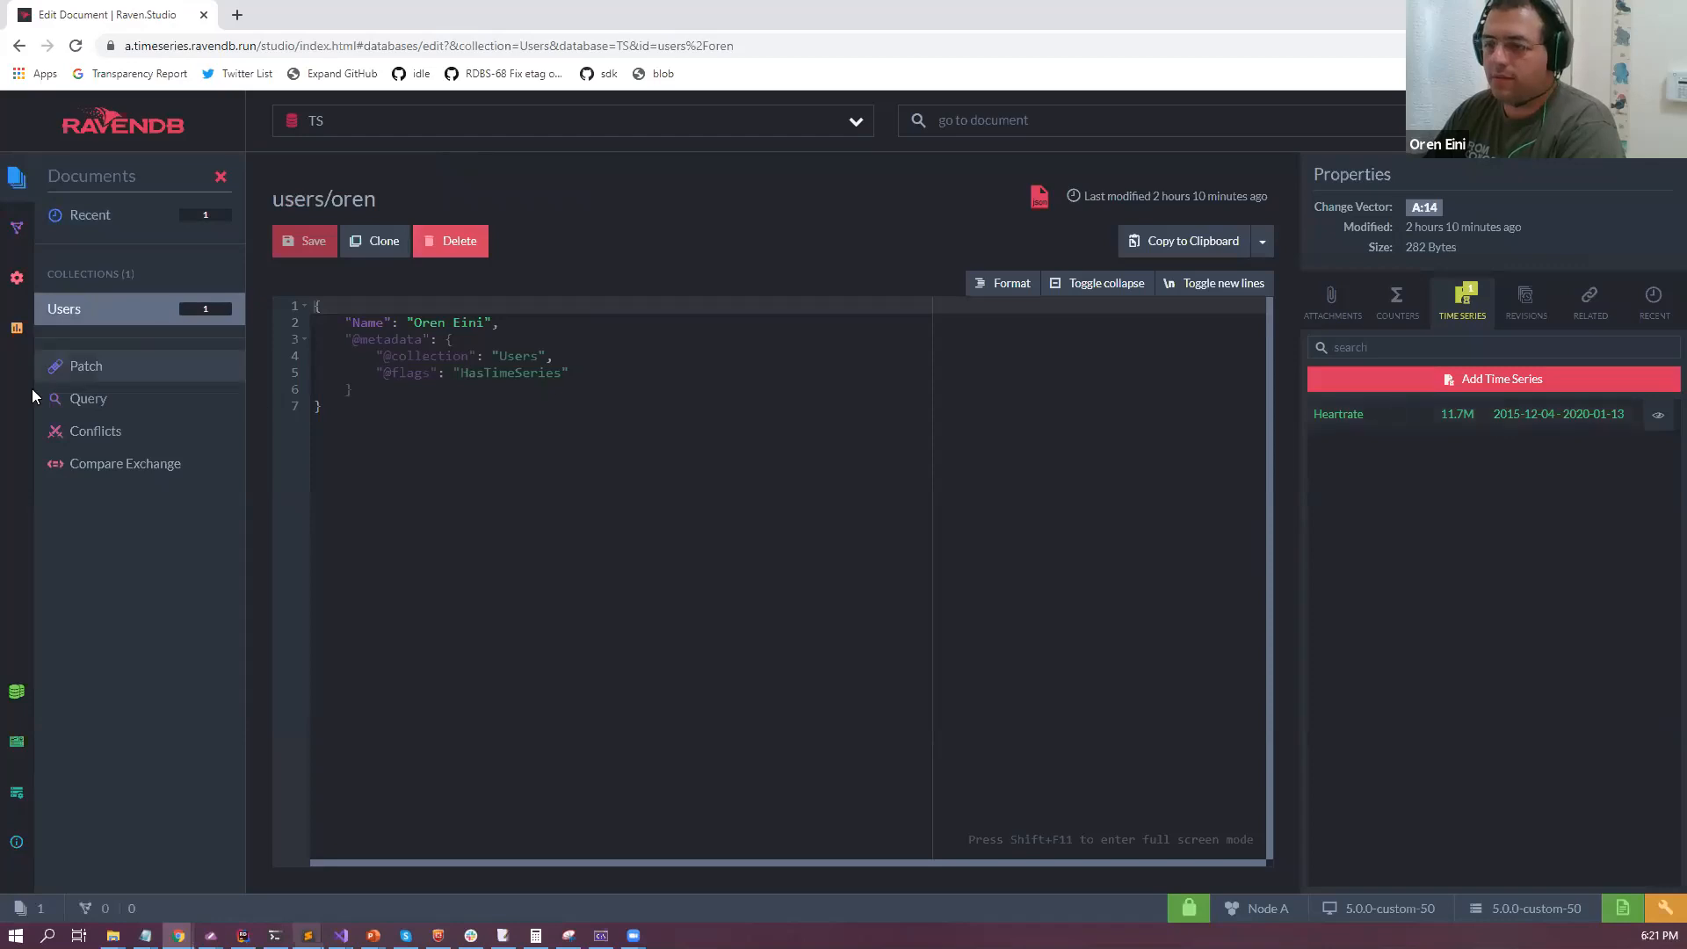
Run the Heartrate average query grouped by '1 month' and plot the resulting time series.
left_click(54, 398)
left_click(724, 318)
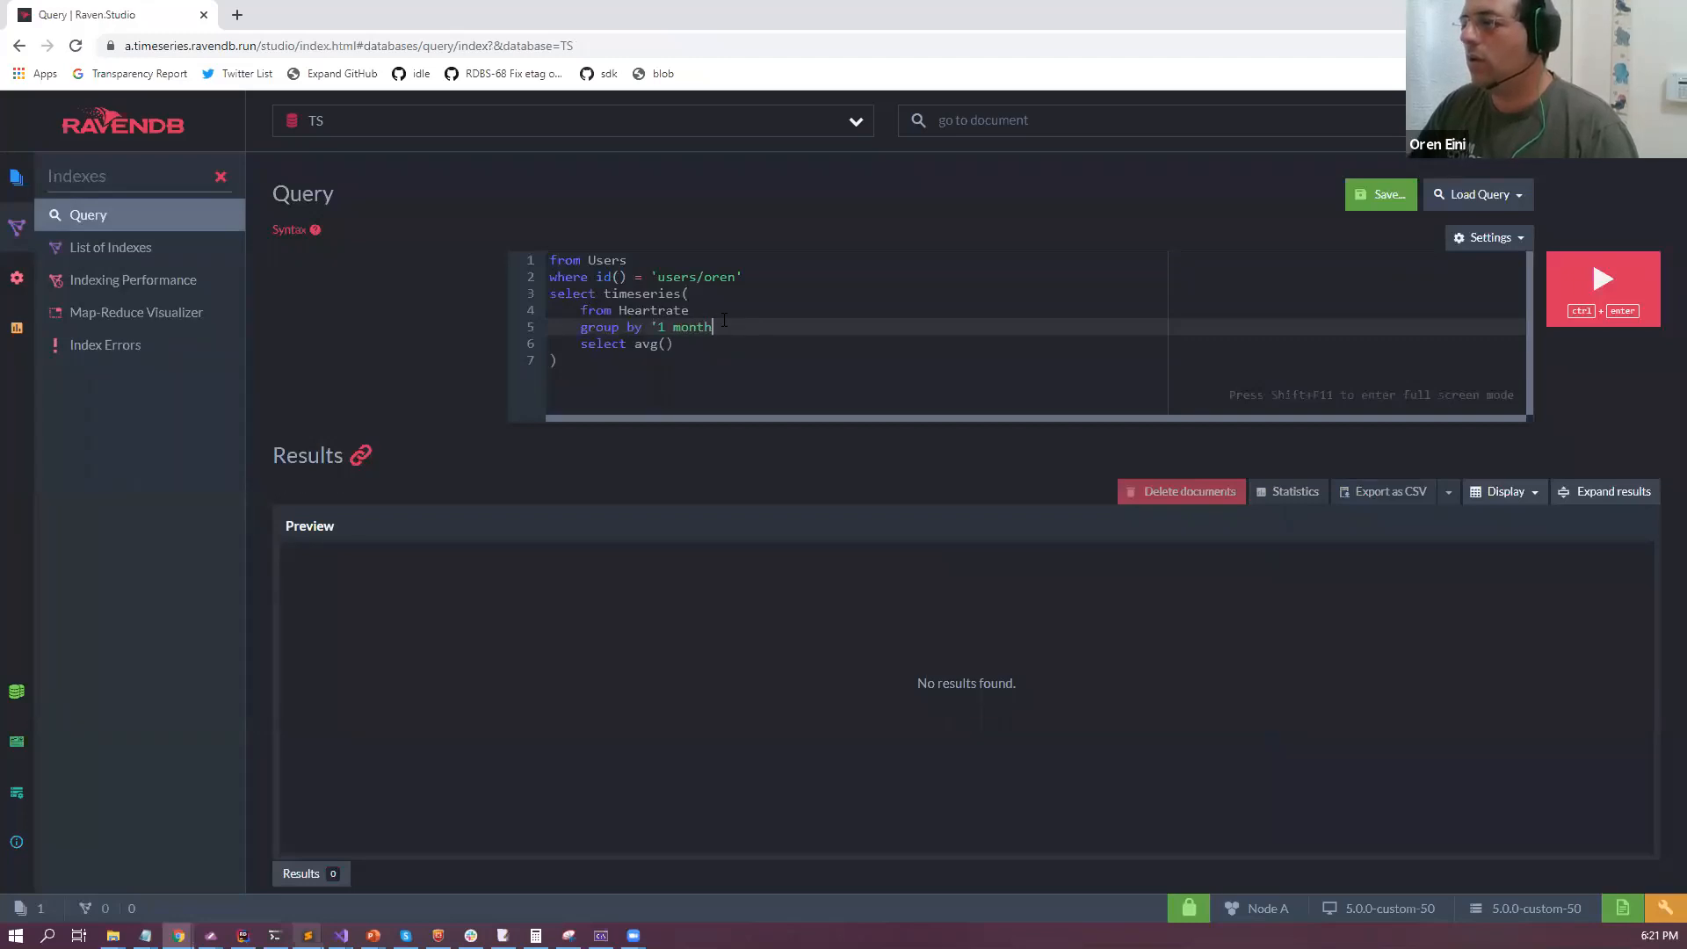
key("ctrl+Return")
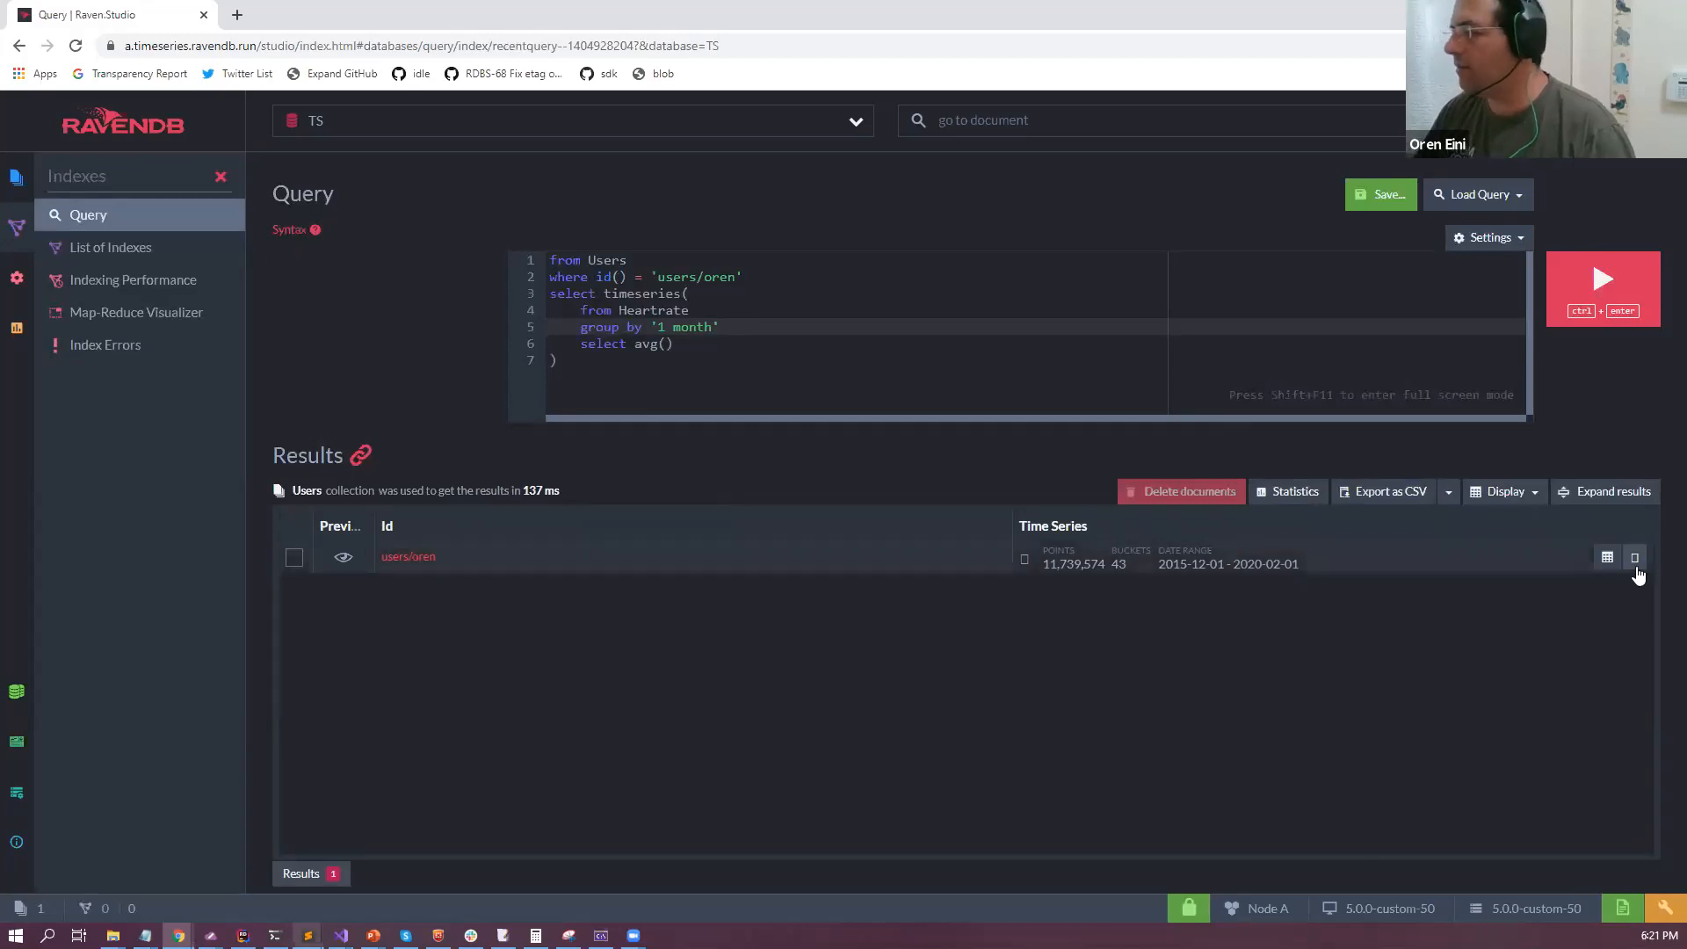
left_click(1606, 557)
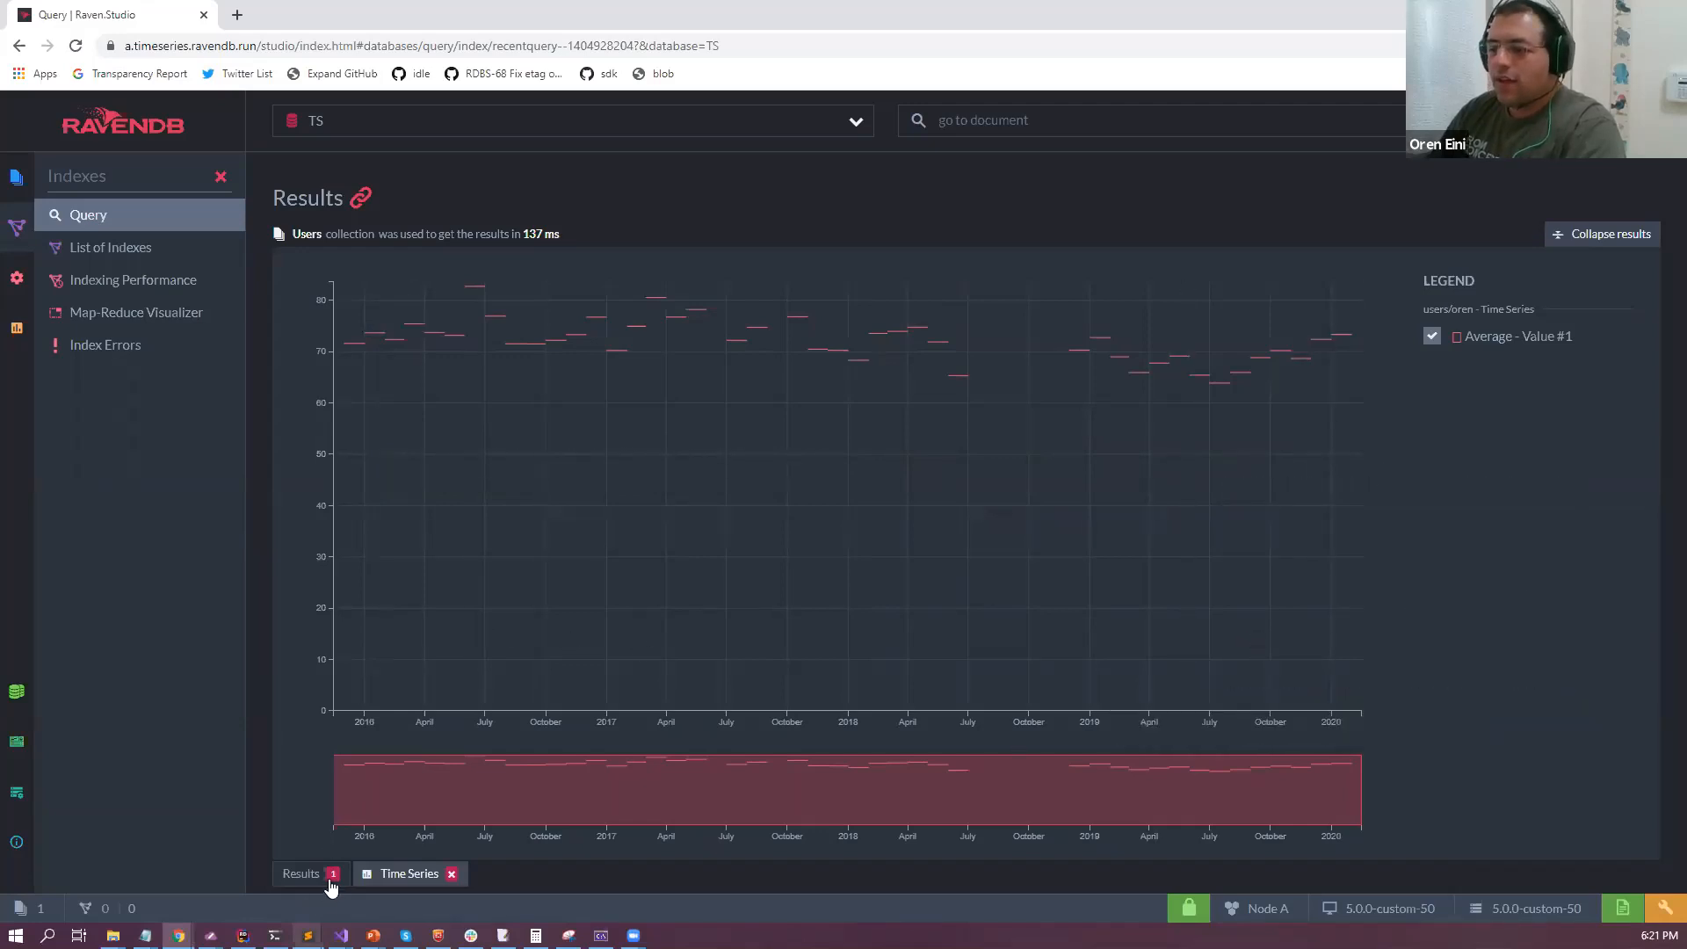
Return to the query results and rerun the monthly Heartrate query with caching disabled.
left_click(301, 873)
left_click(1604, 234)
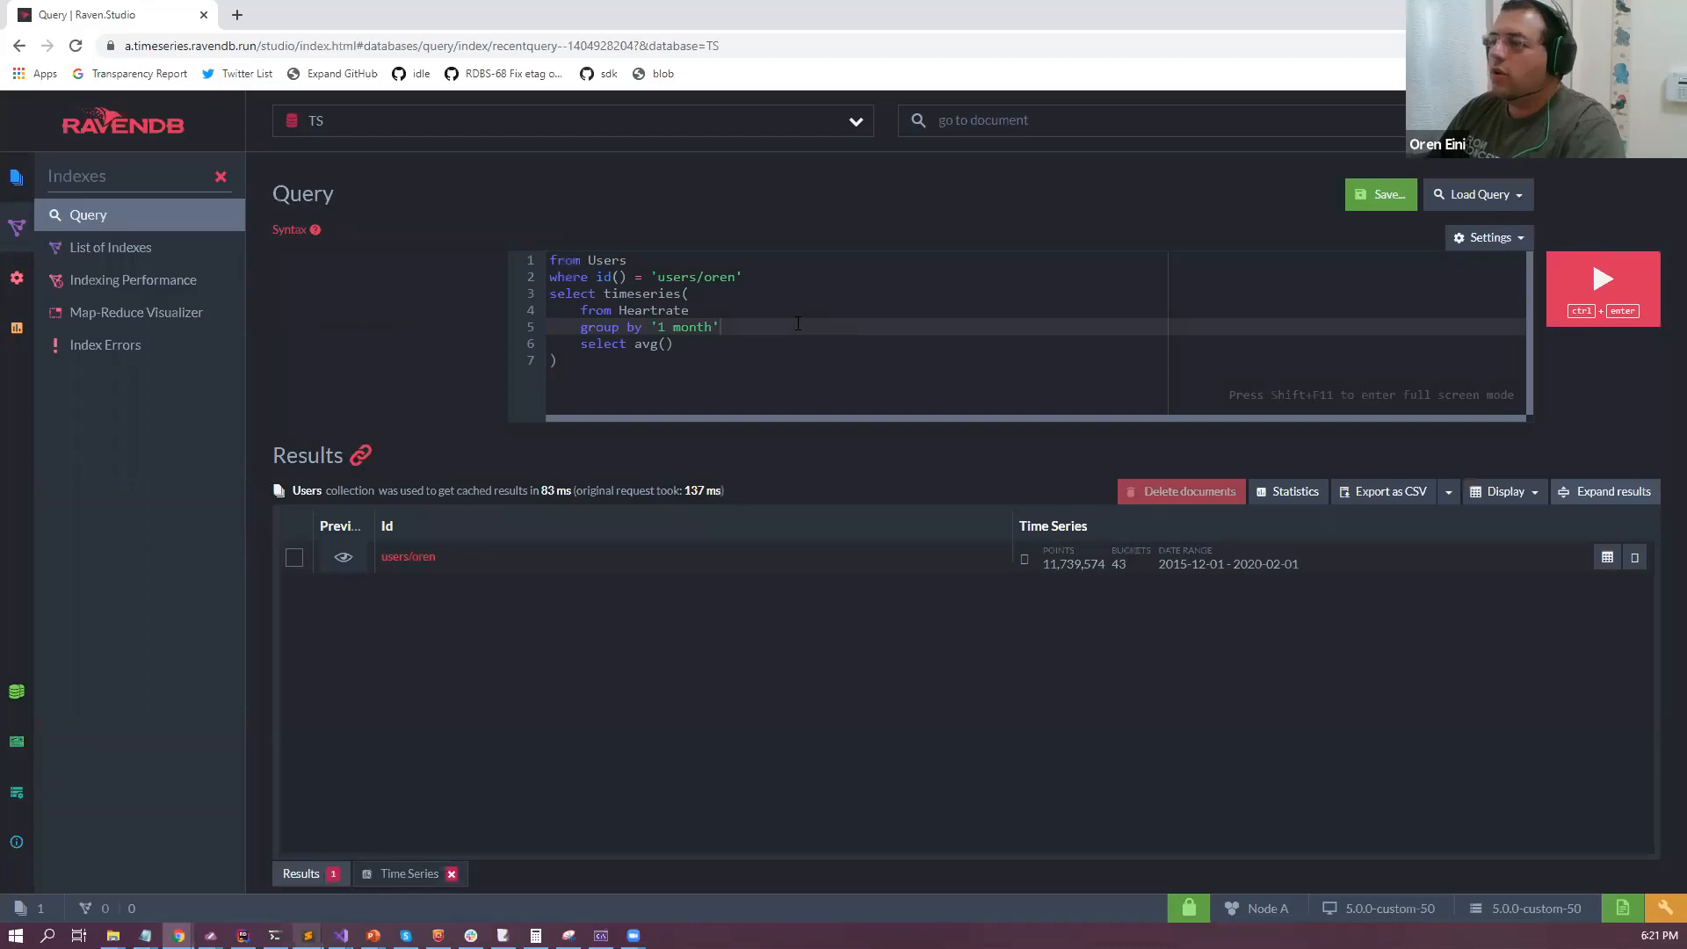
left_click_drag(644, 325, 794, 332)
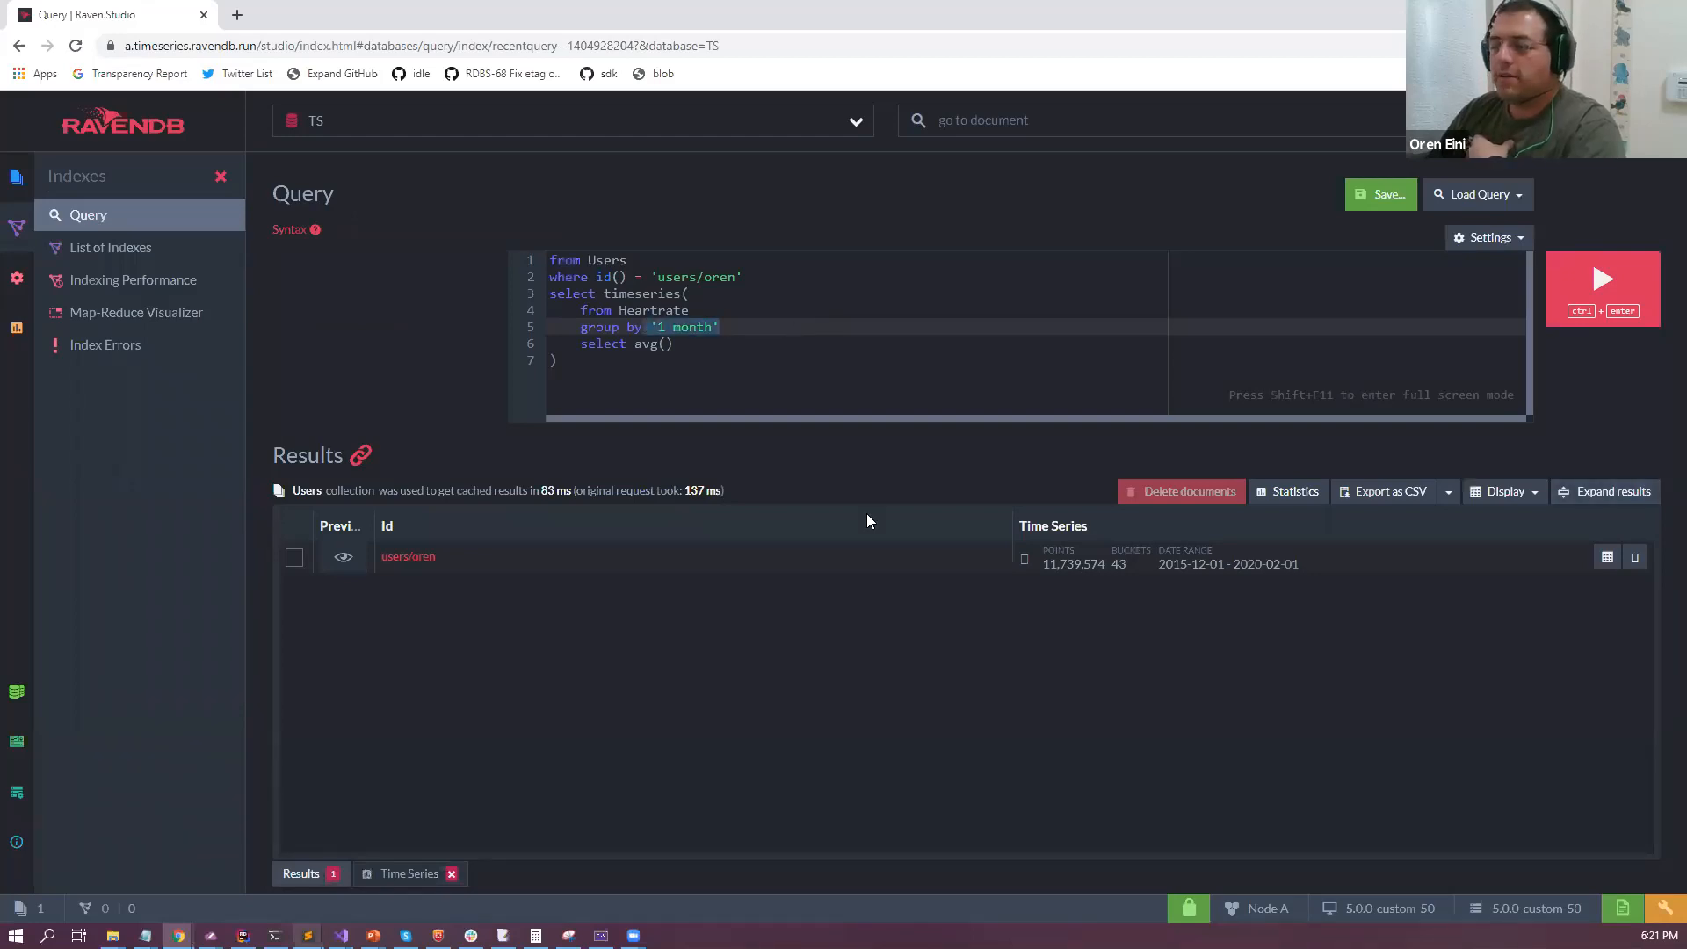
left_click(1456, 242)
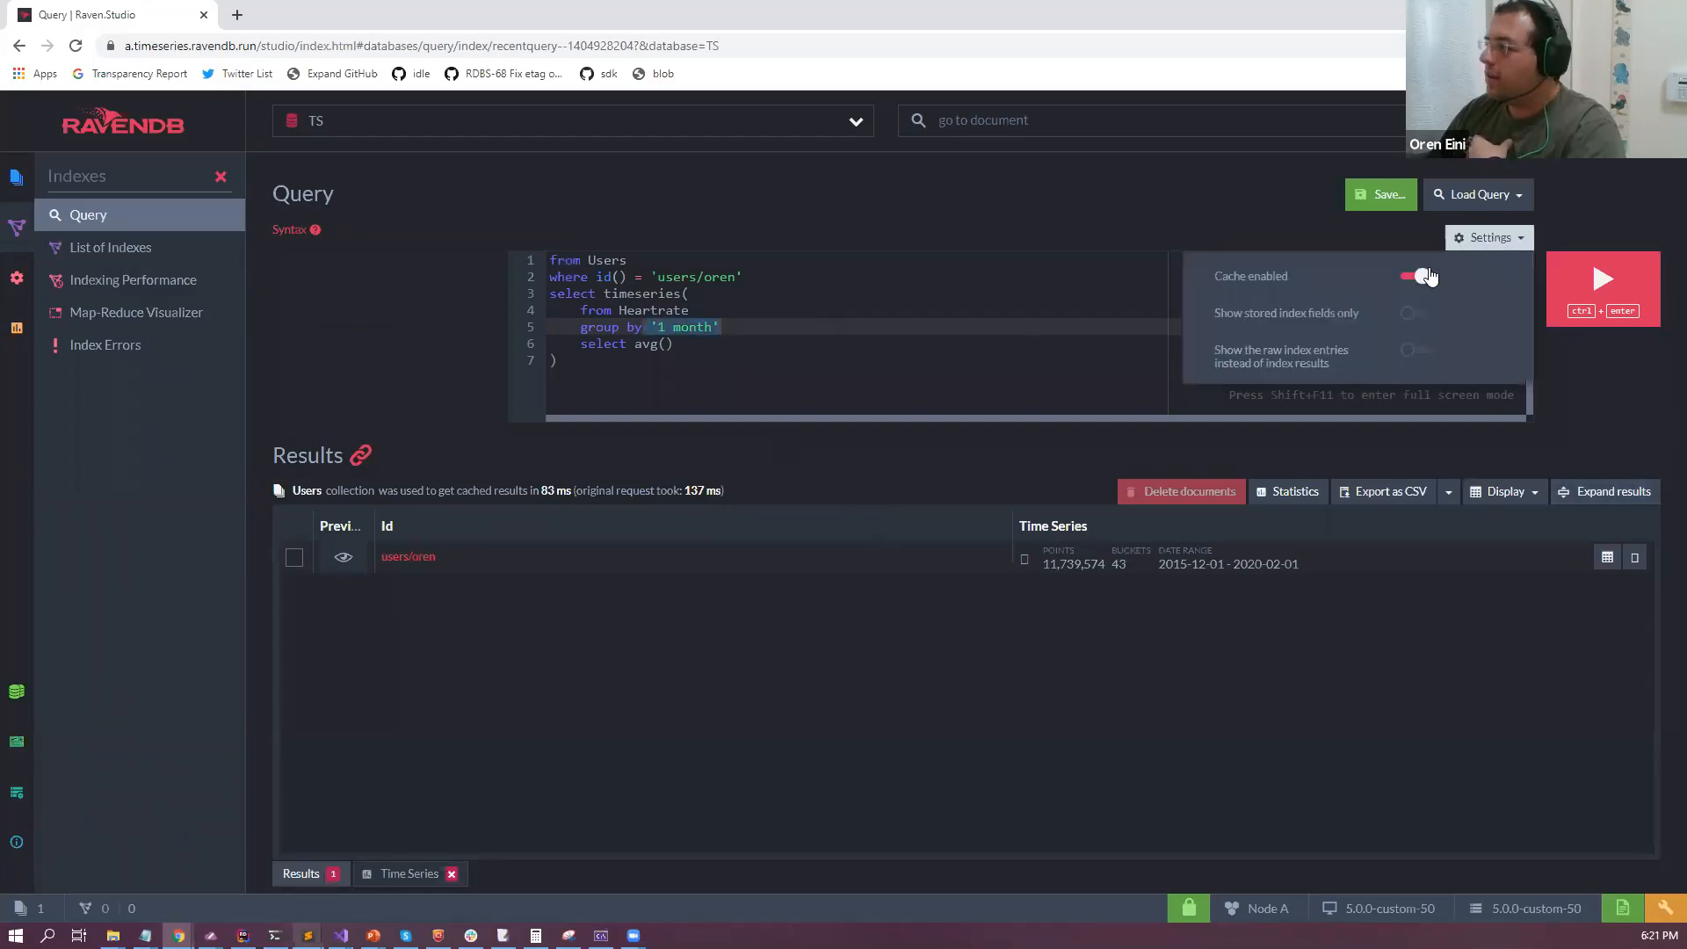
left_click(1028, 299)
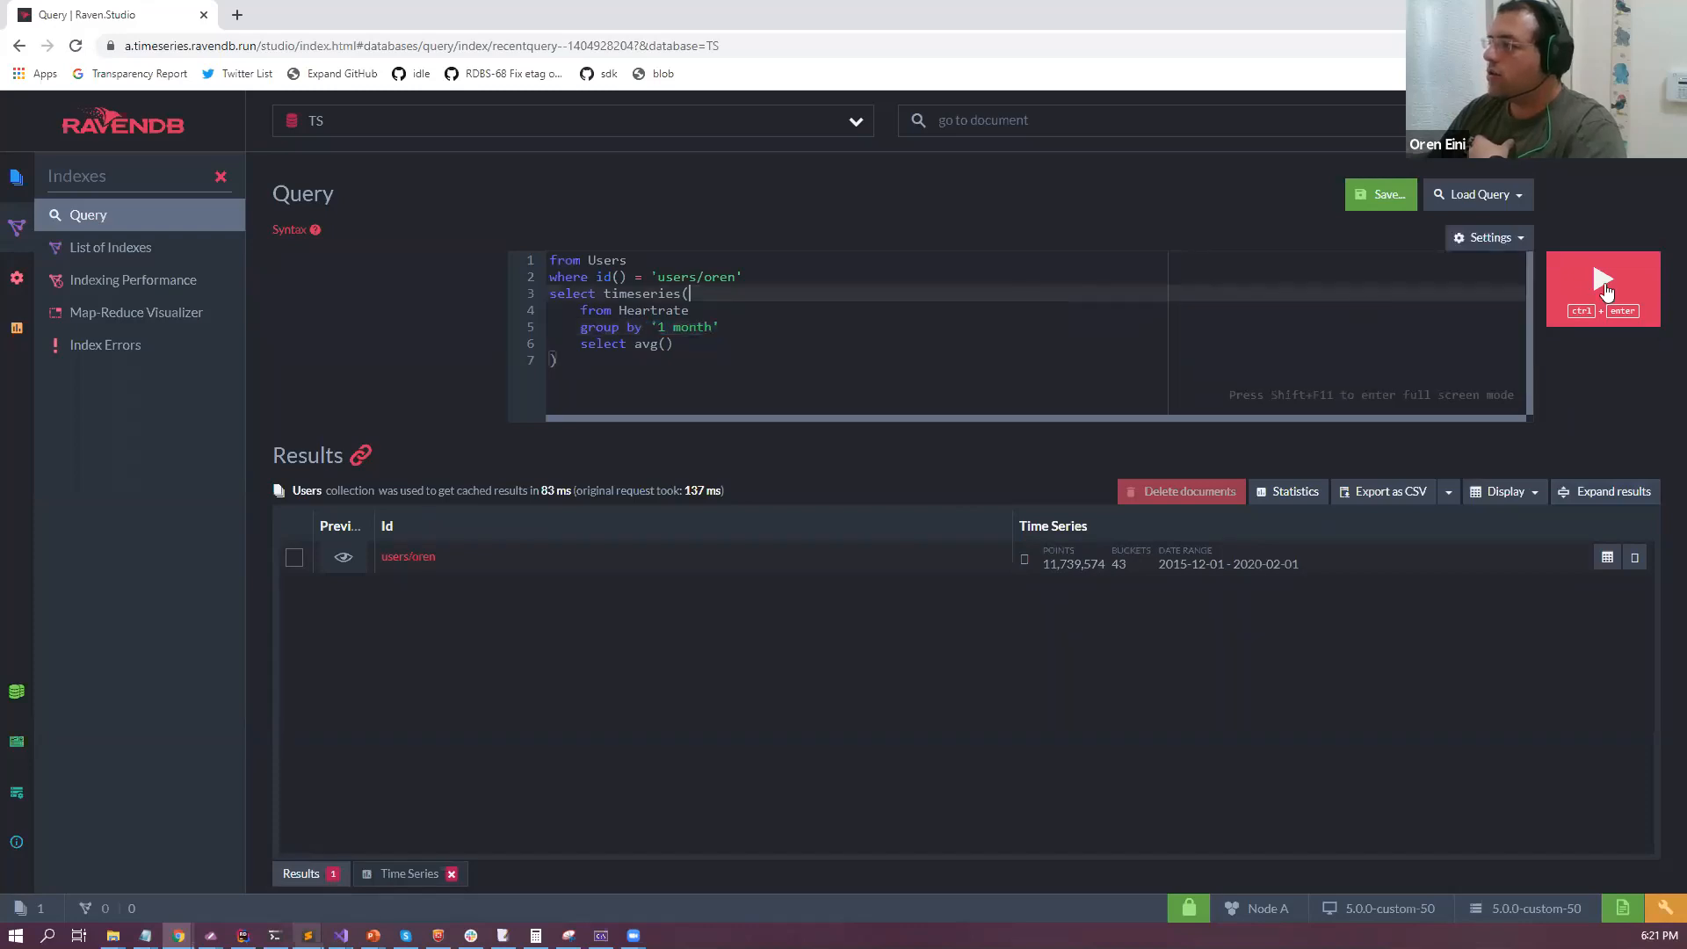
key("ctrl+Return")
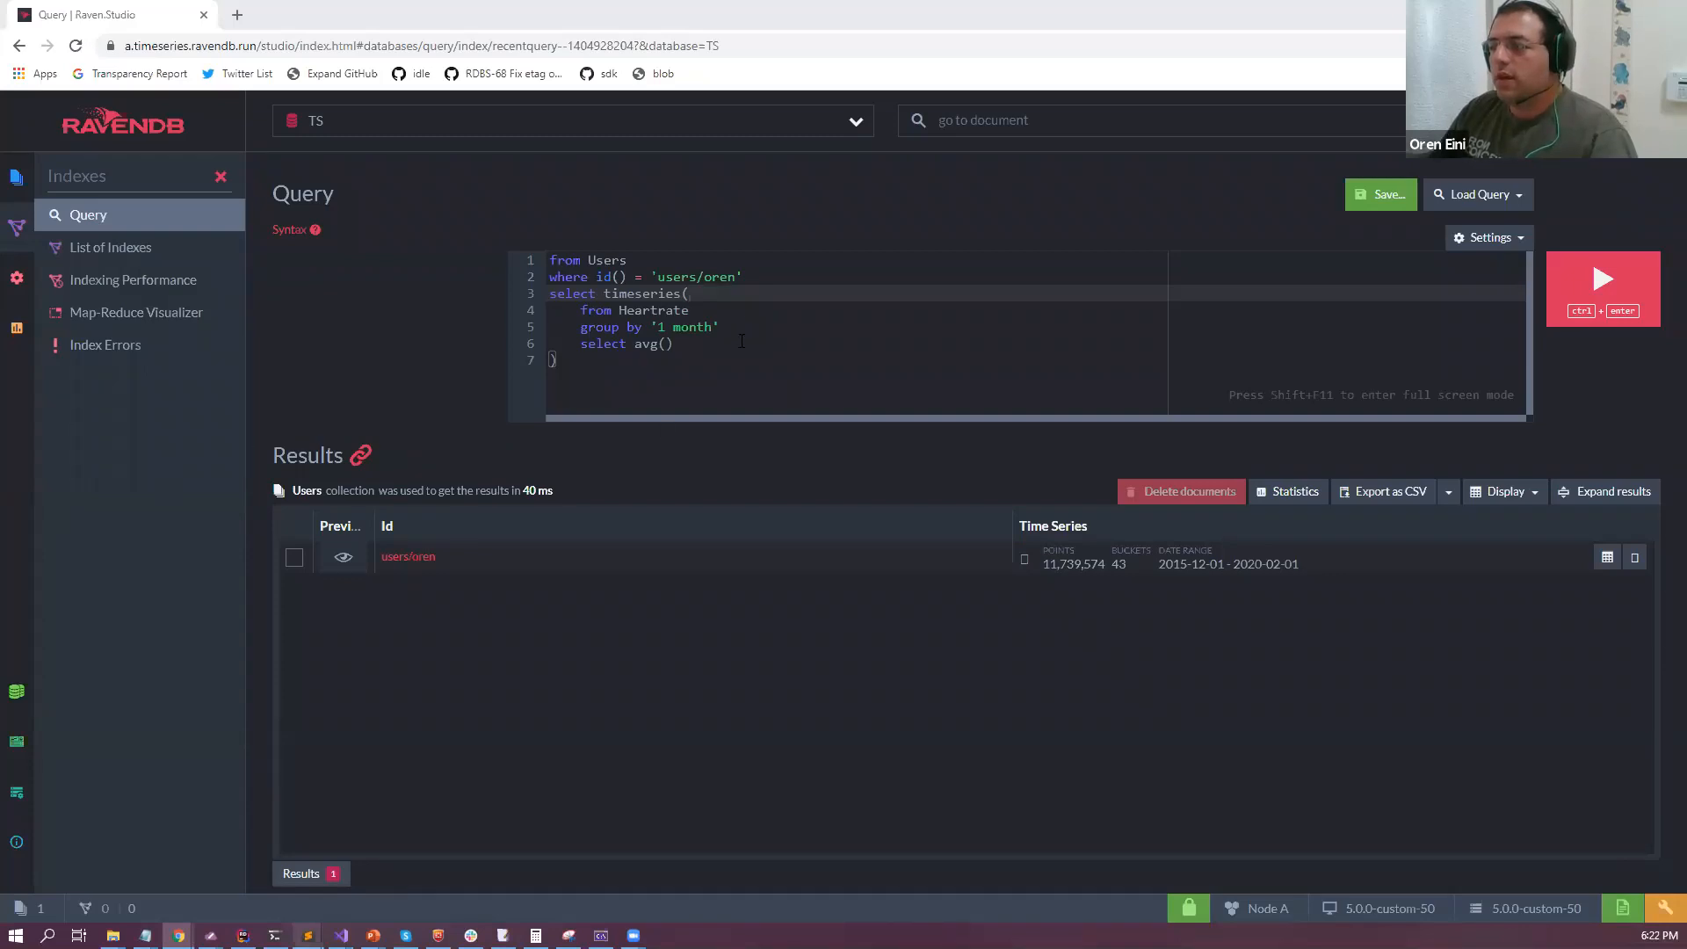
Change the grouping interval of the Heartrate query to 1h.
key("Down")
key("Down")
key("Delete")
key("Delete")
key("Delete")
key("Delete")
key("BackSpace")
key("BackSpace")
key("BackSpace")
key("BackSpace")
key("BackSpace")
key("BackSpace")
key("BackSpace")
type("1h")
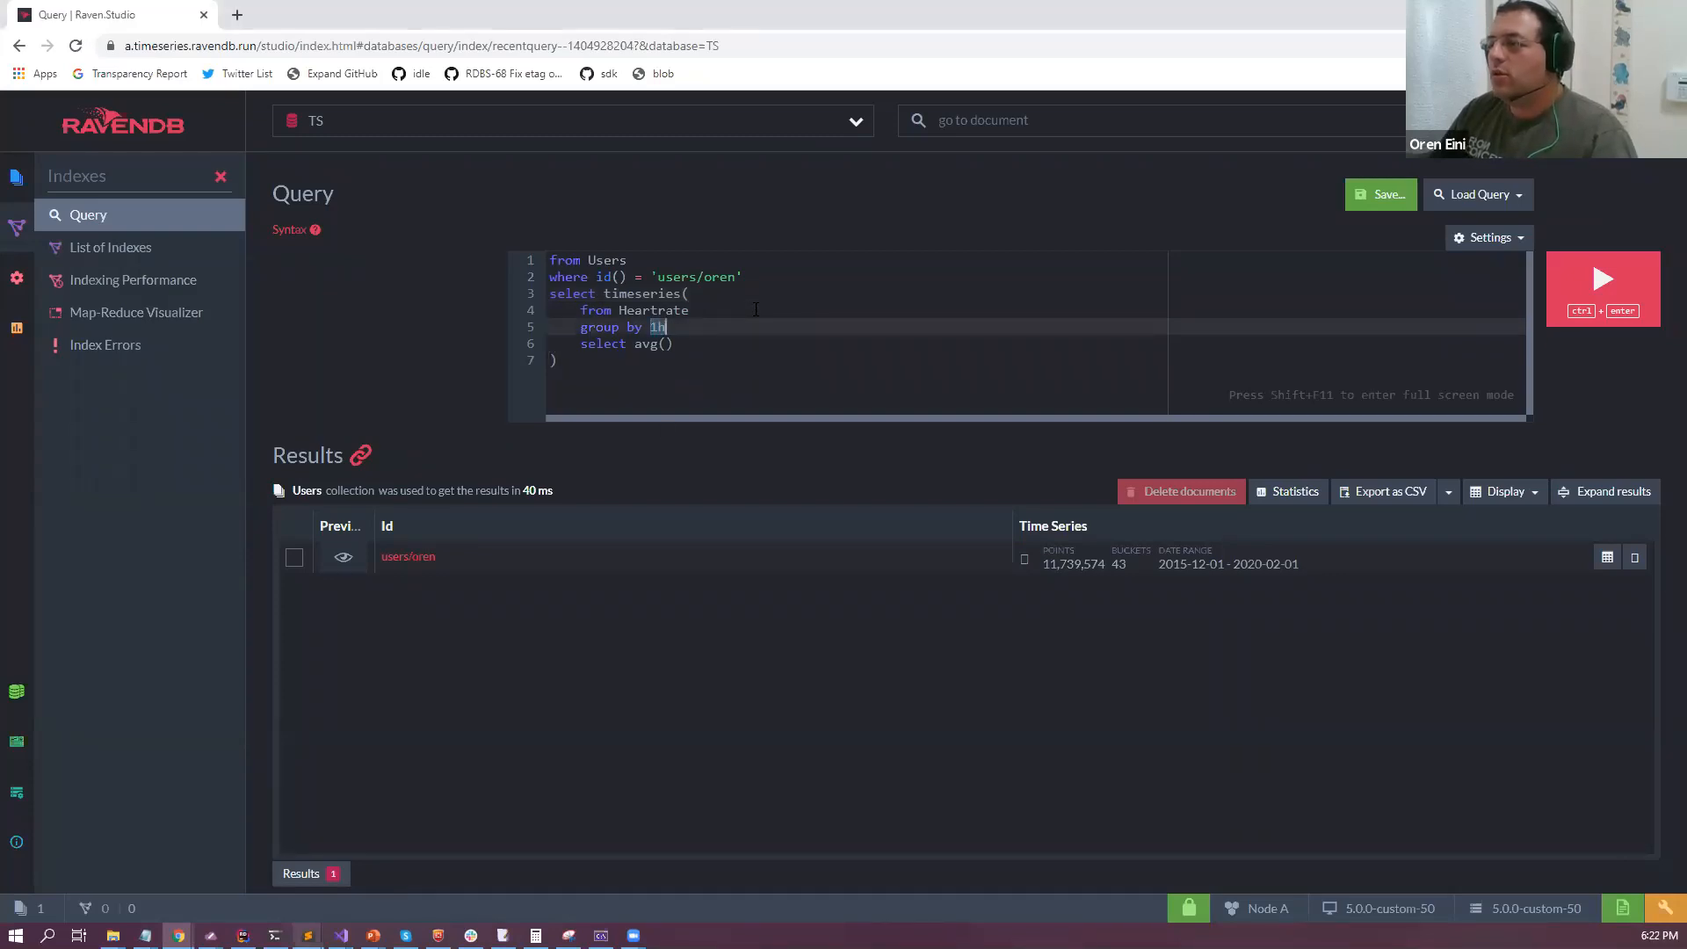
left_click(755, 310)
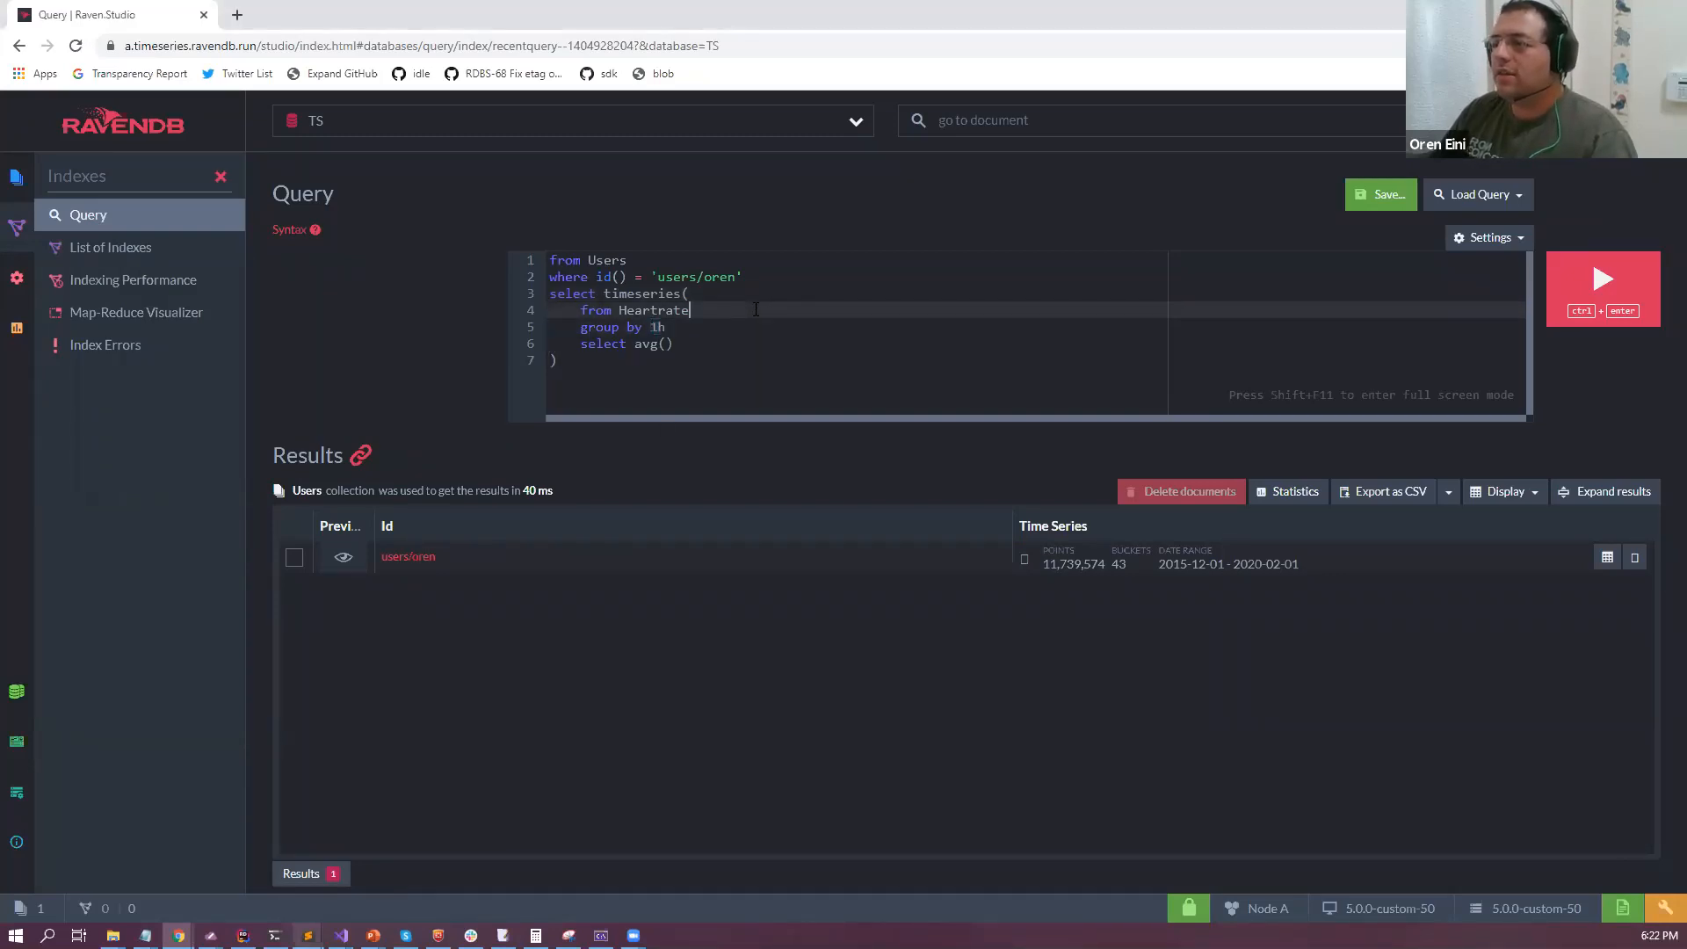
Load the recent query averaging Heartrate by 1d between 2019-03-01 and 2019-04-01, and rerun it.
left_click(1483, 196)
left_click(1410, 324)
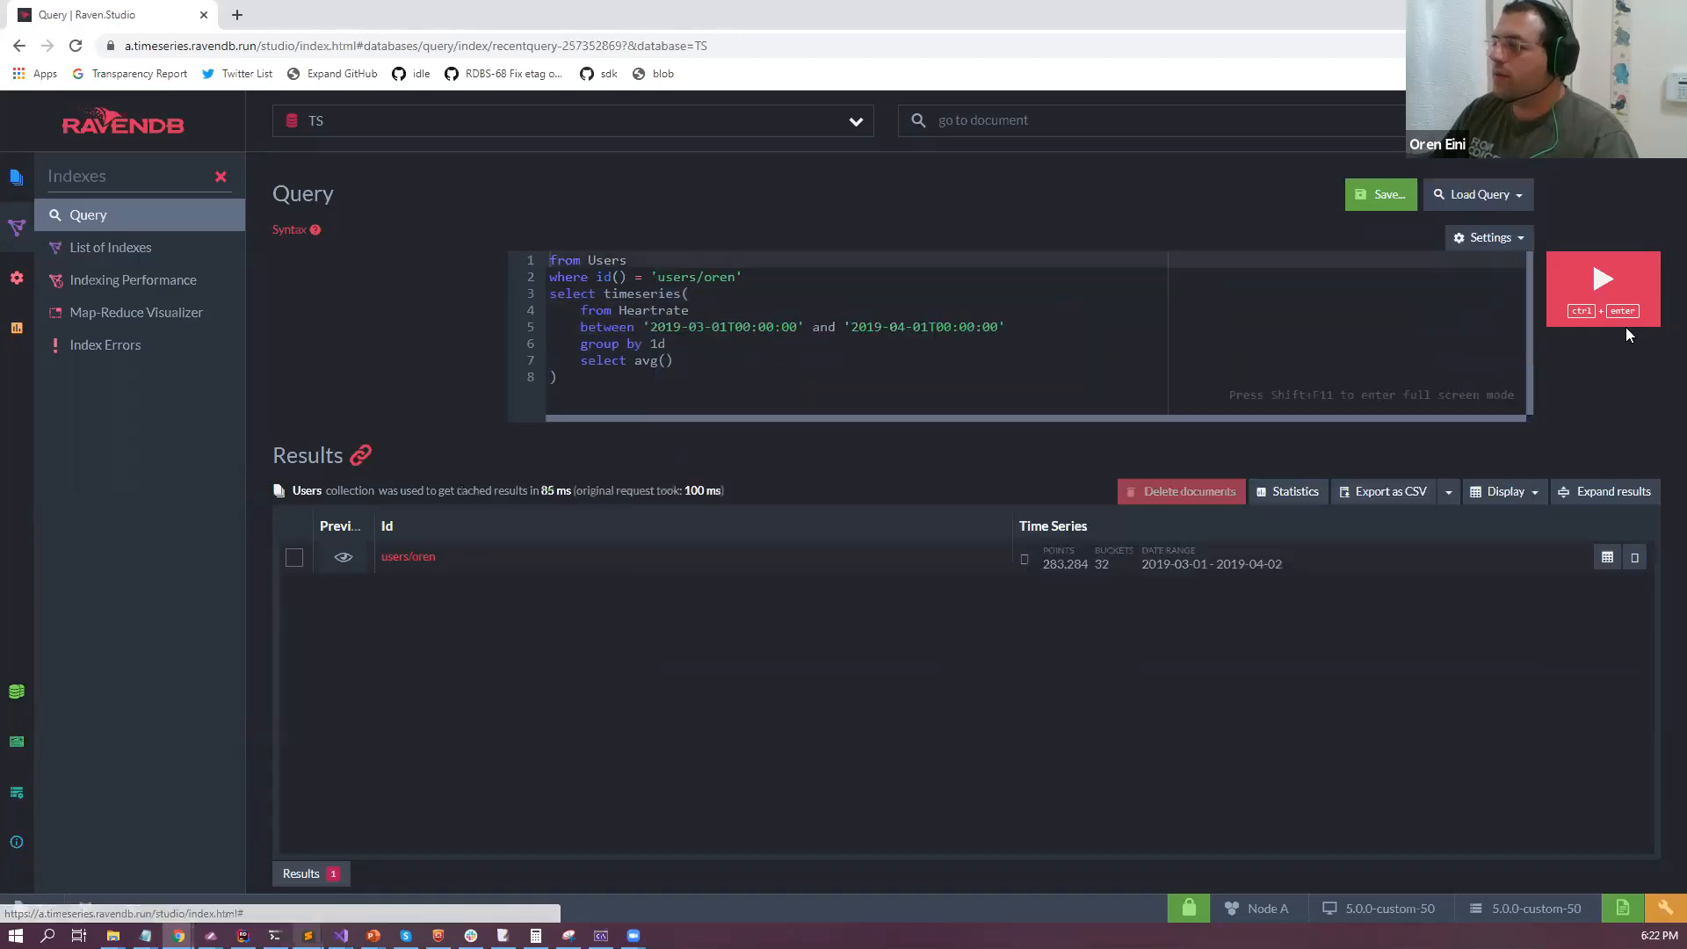
left_click(1519, 238)
left_click(1608, 282)
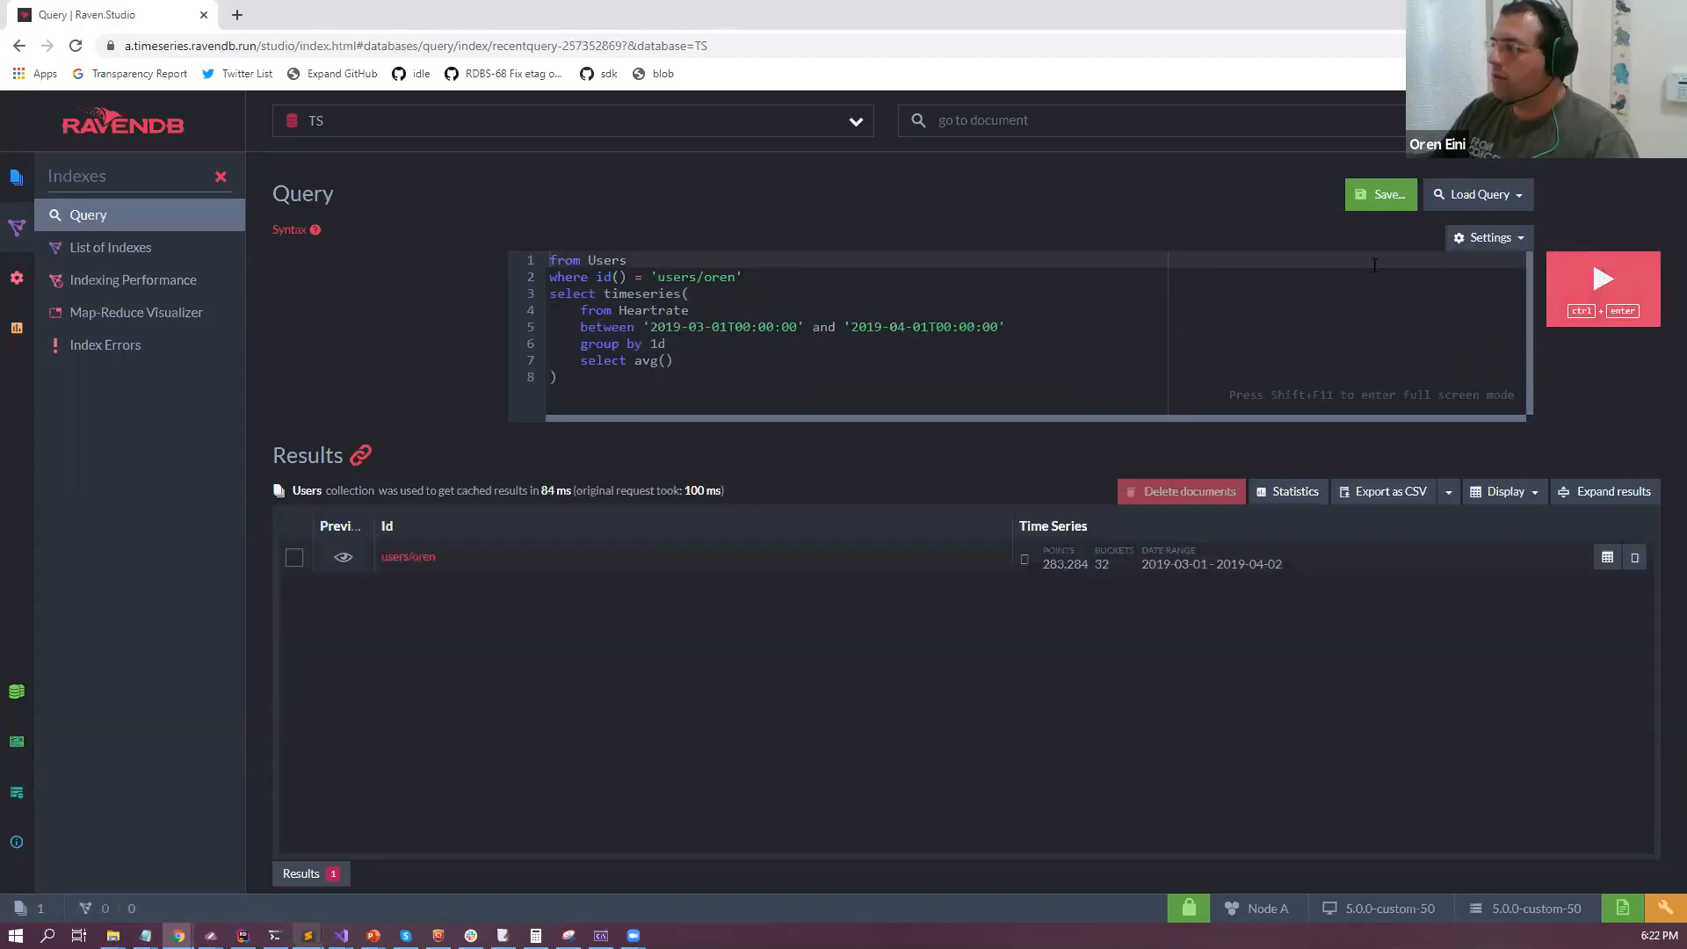
Disable caching for the query and rerun the daily Heartrate average between 2019-03-01 and 2019-04-01.
left_click(1489, 238)
left_click(1415, 275)
left_click(1623, 314)
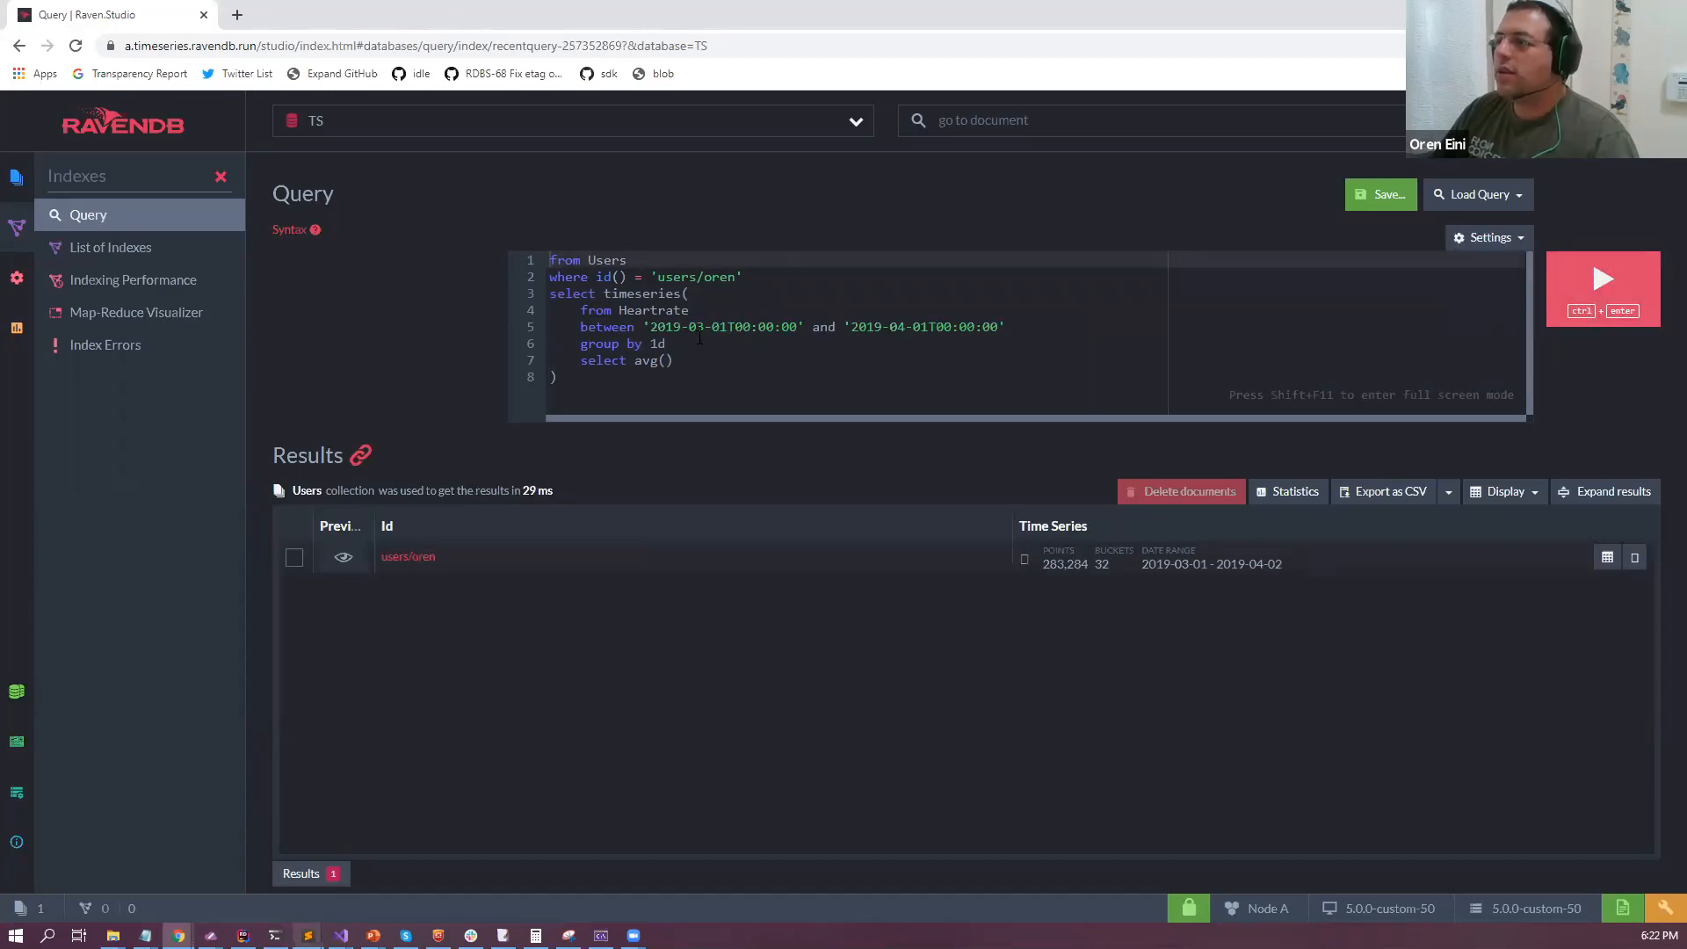
left_click(665, 327)
left_click_drag(645, 327, 1086, 320)
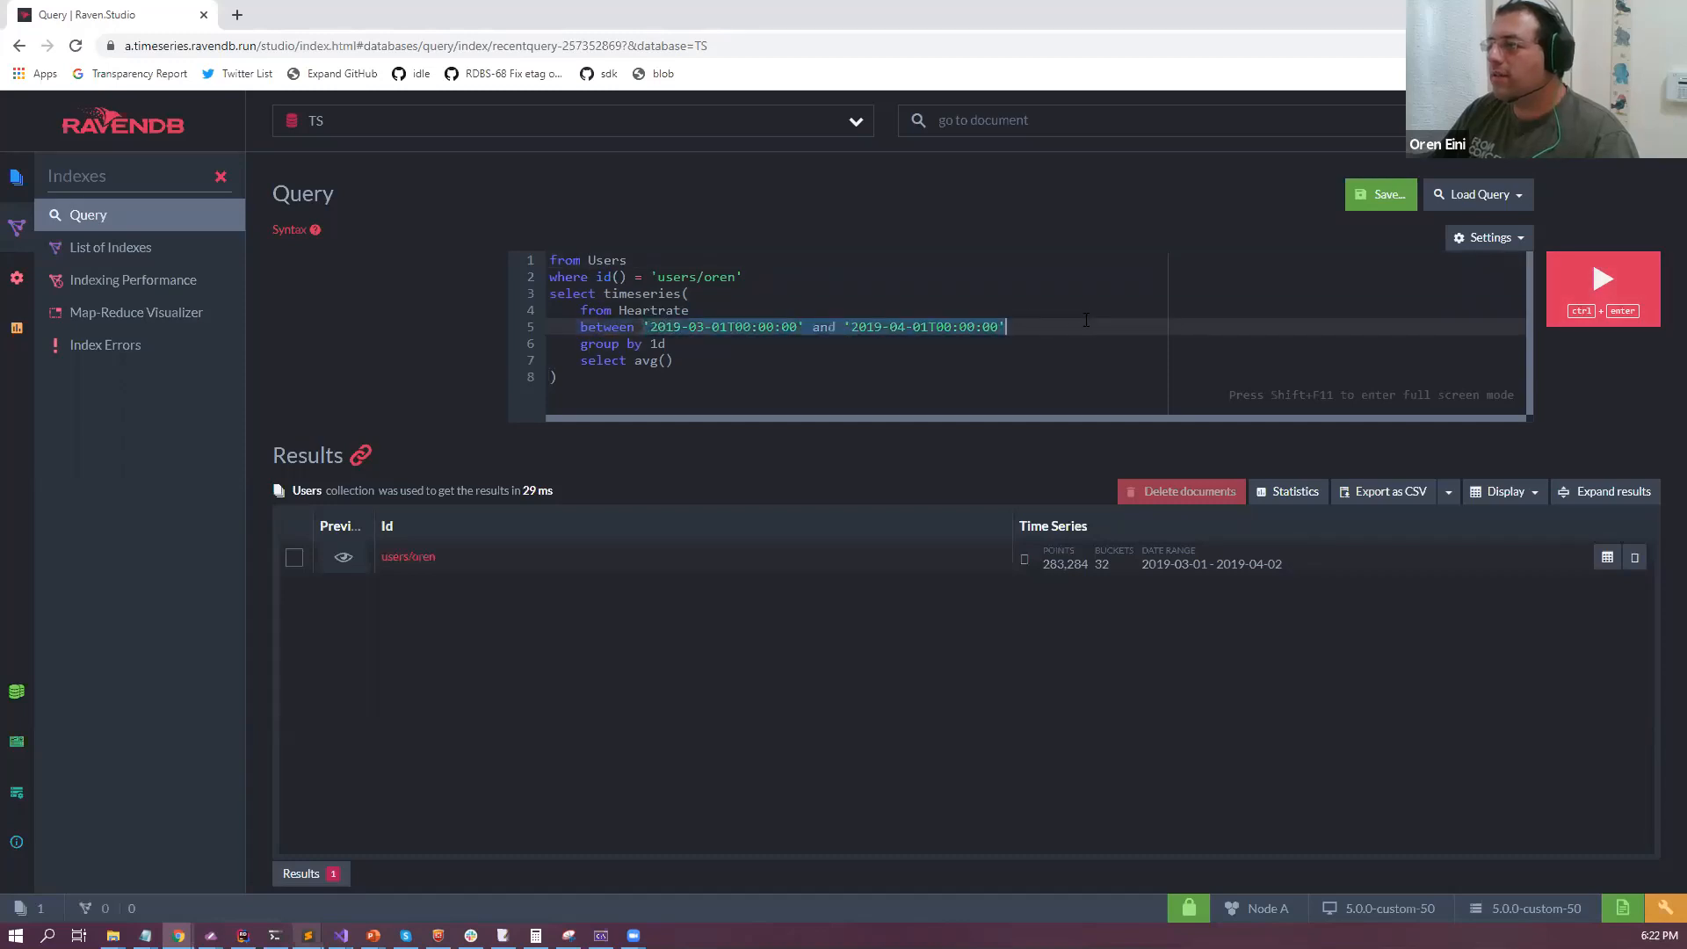
Plot the daily Heartrate averages as a time series chart, close the chart and return to the query editor.
left_click(1634, 557)
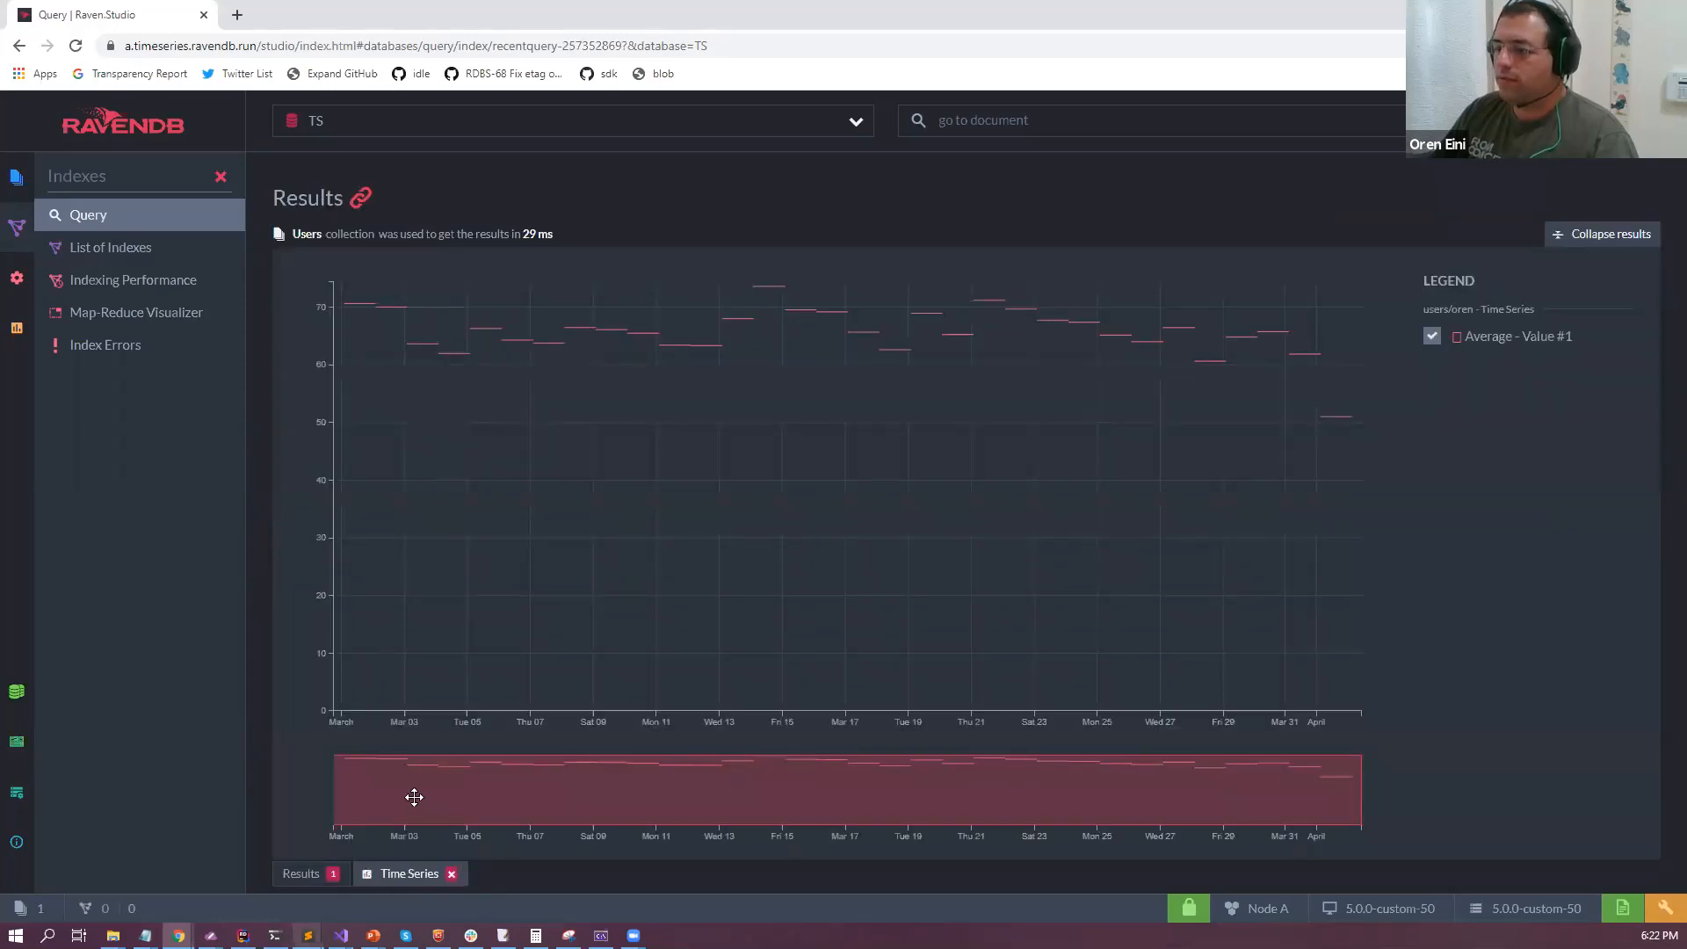
left_click(451, 874)
left_click(1618, 235)
left_click(651, 361)
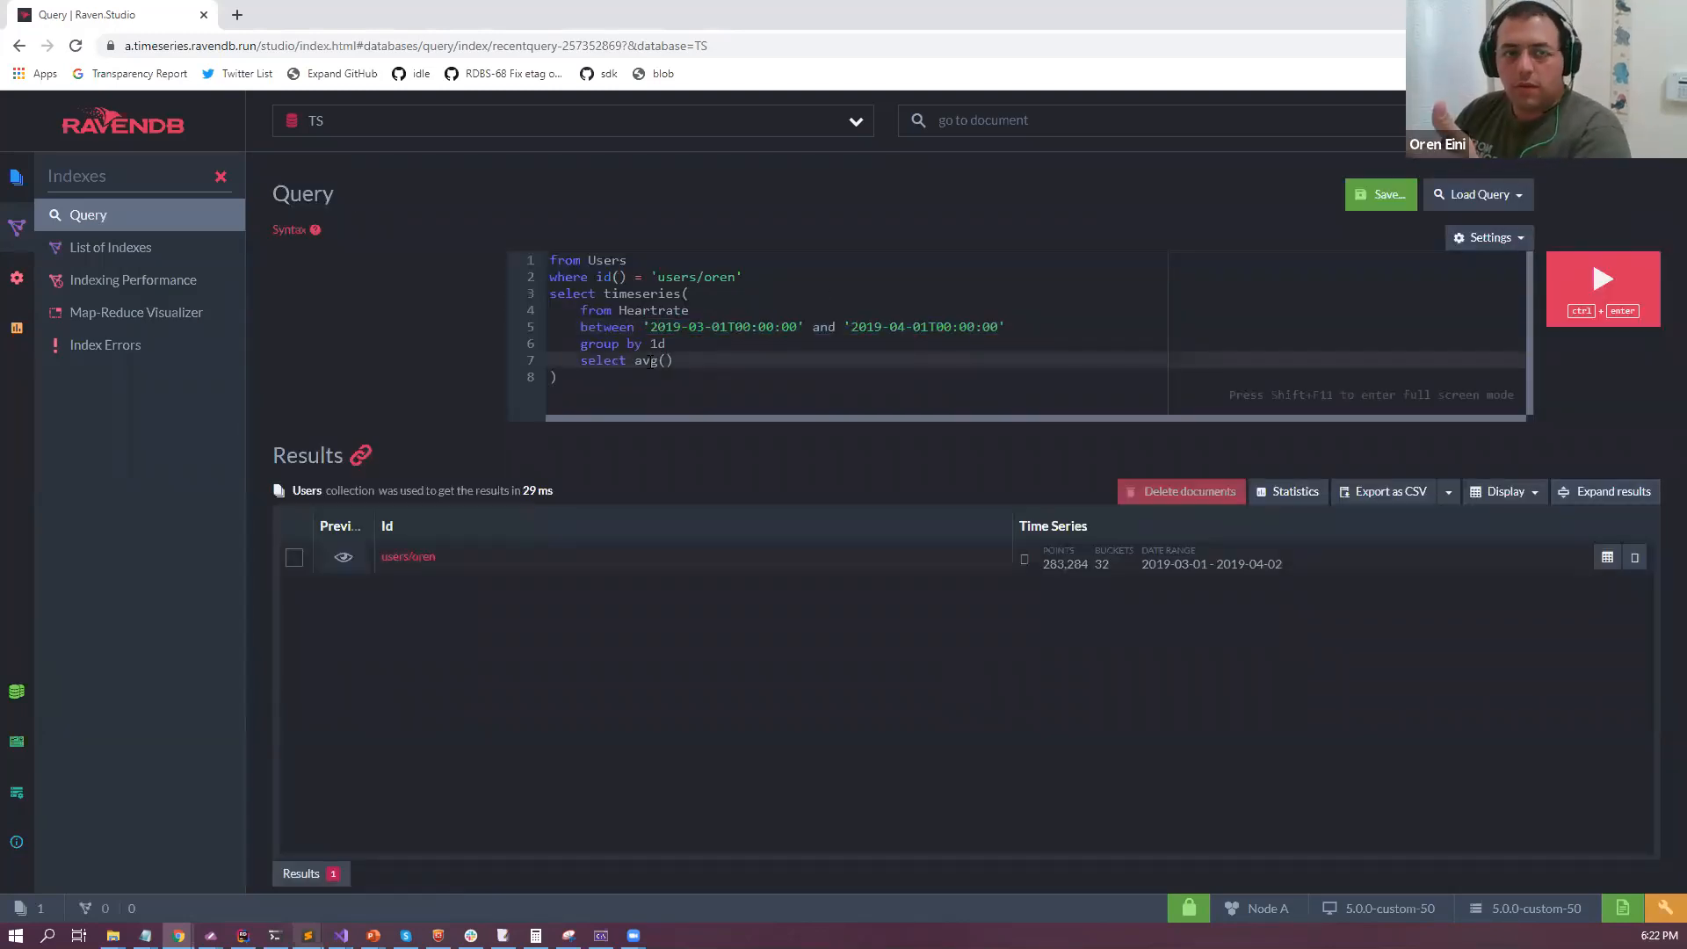
Set the Heartrate query's grouping interval to 1h, run it and plot the resulting time series.
left_click(665, 345)
key("BackSpace")
type("m")
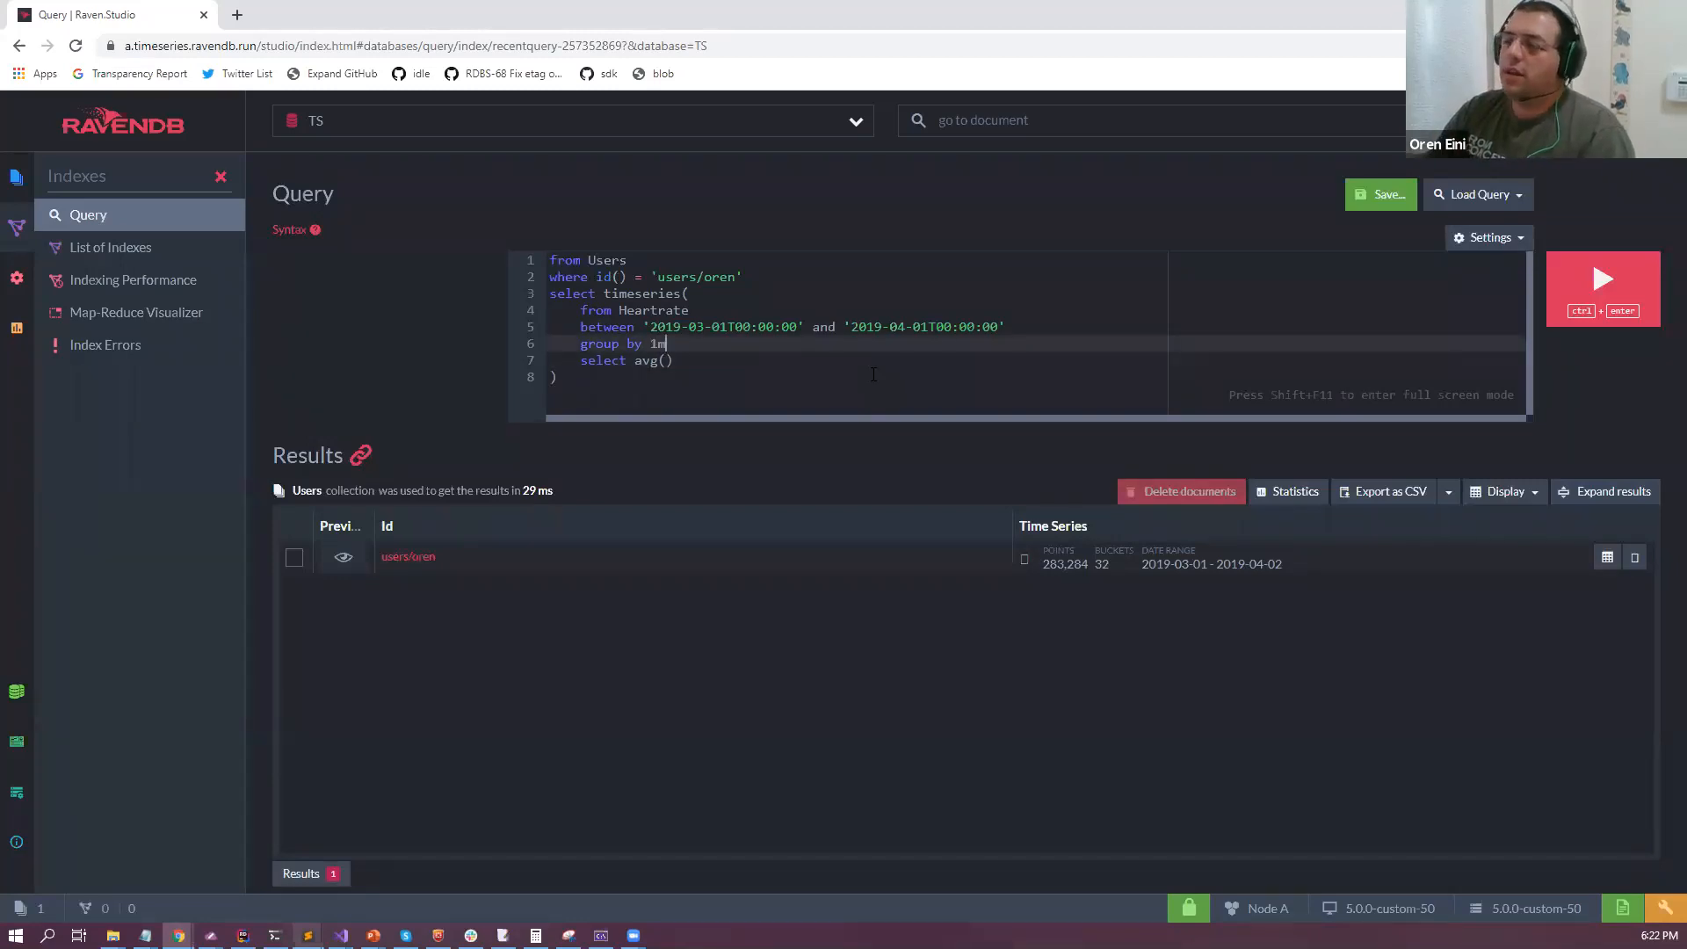
key("ctrl+Return")
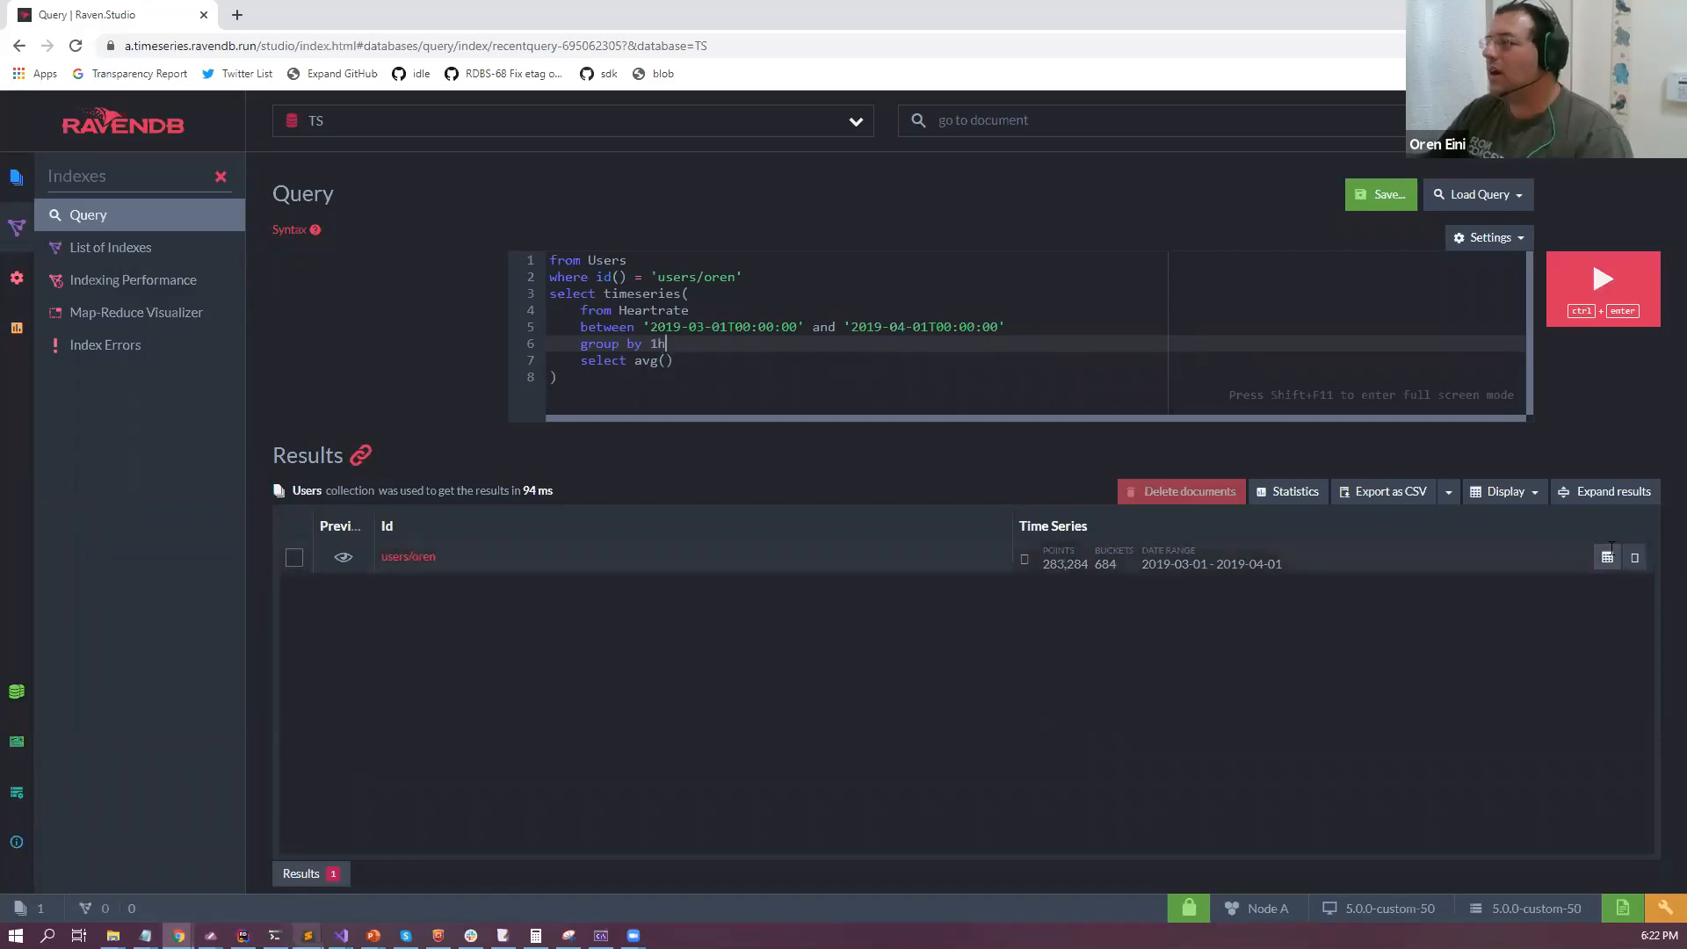
left_click(1635, 559)
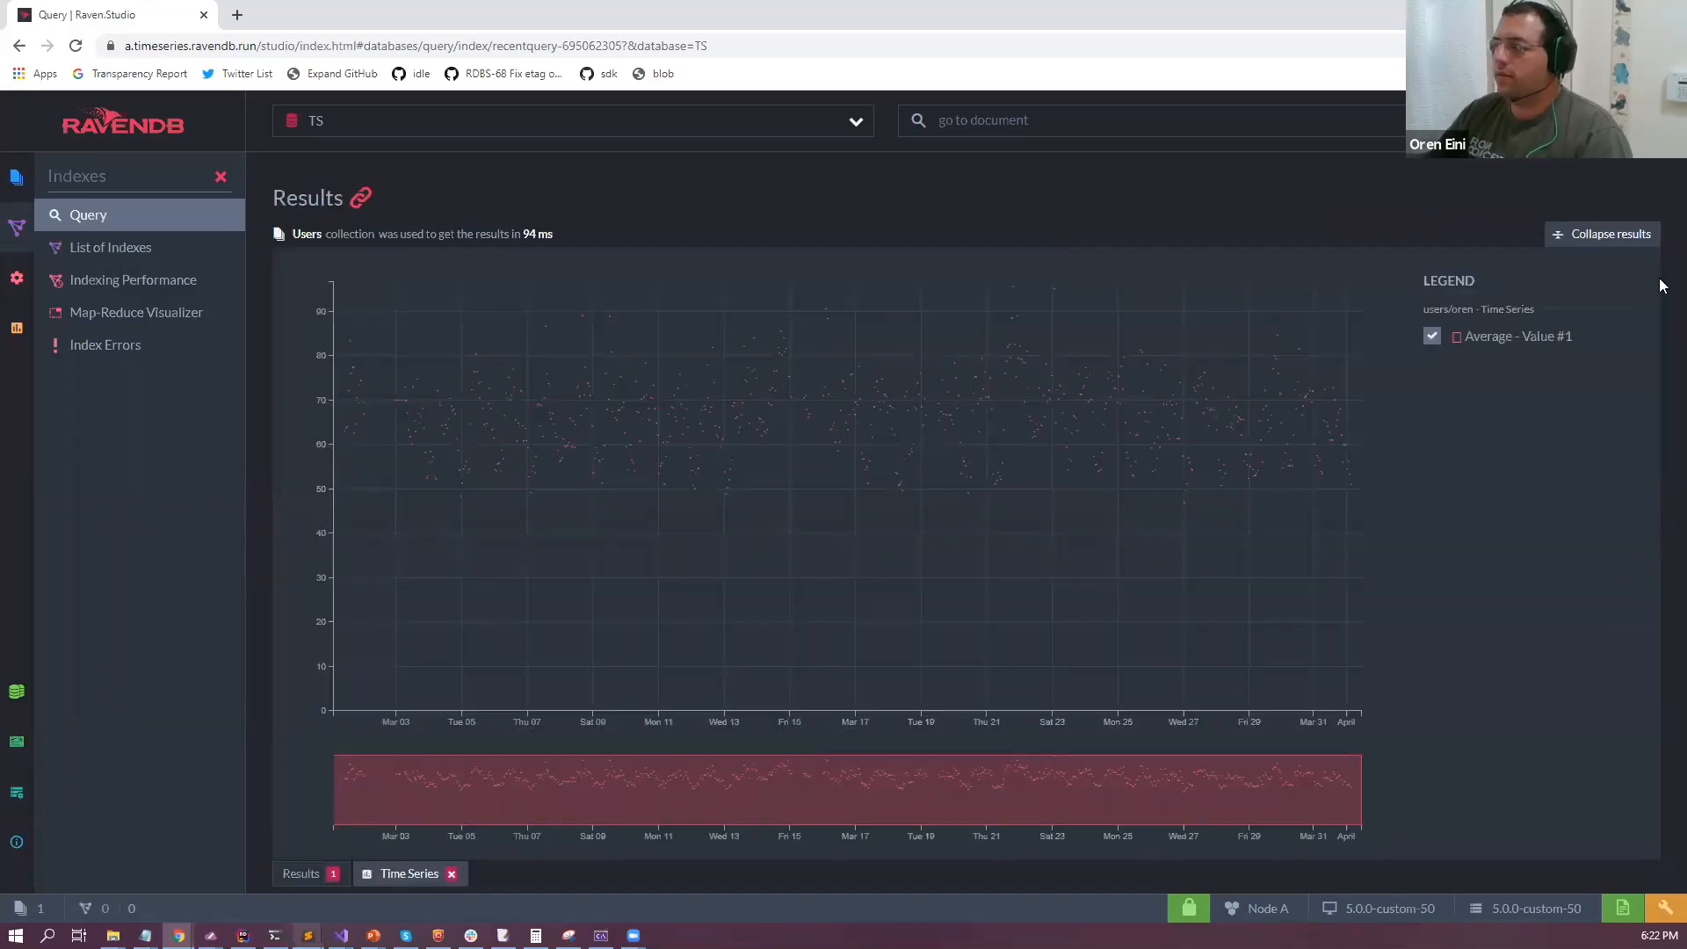
Collapse the chart, set the query's grouping to 1m, run it and highlight the execution time.
left_click(1595, 229)
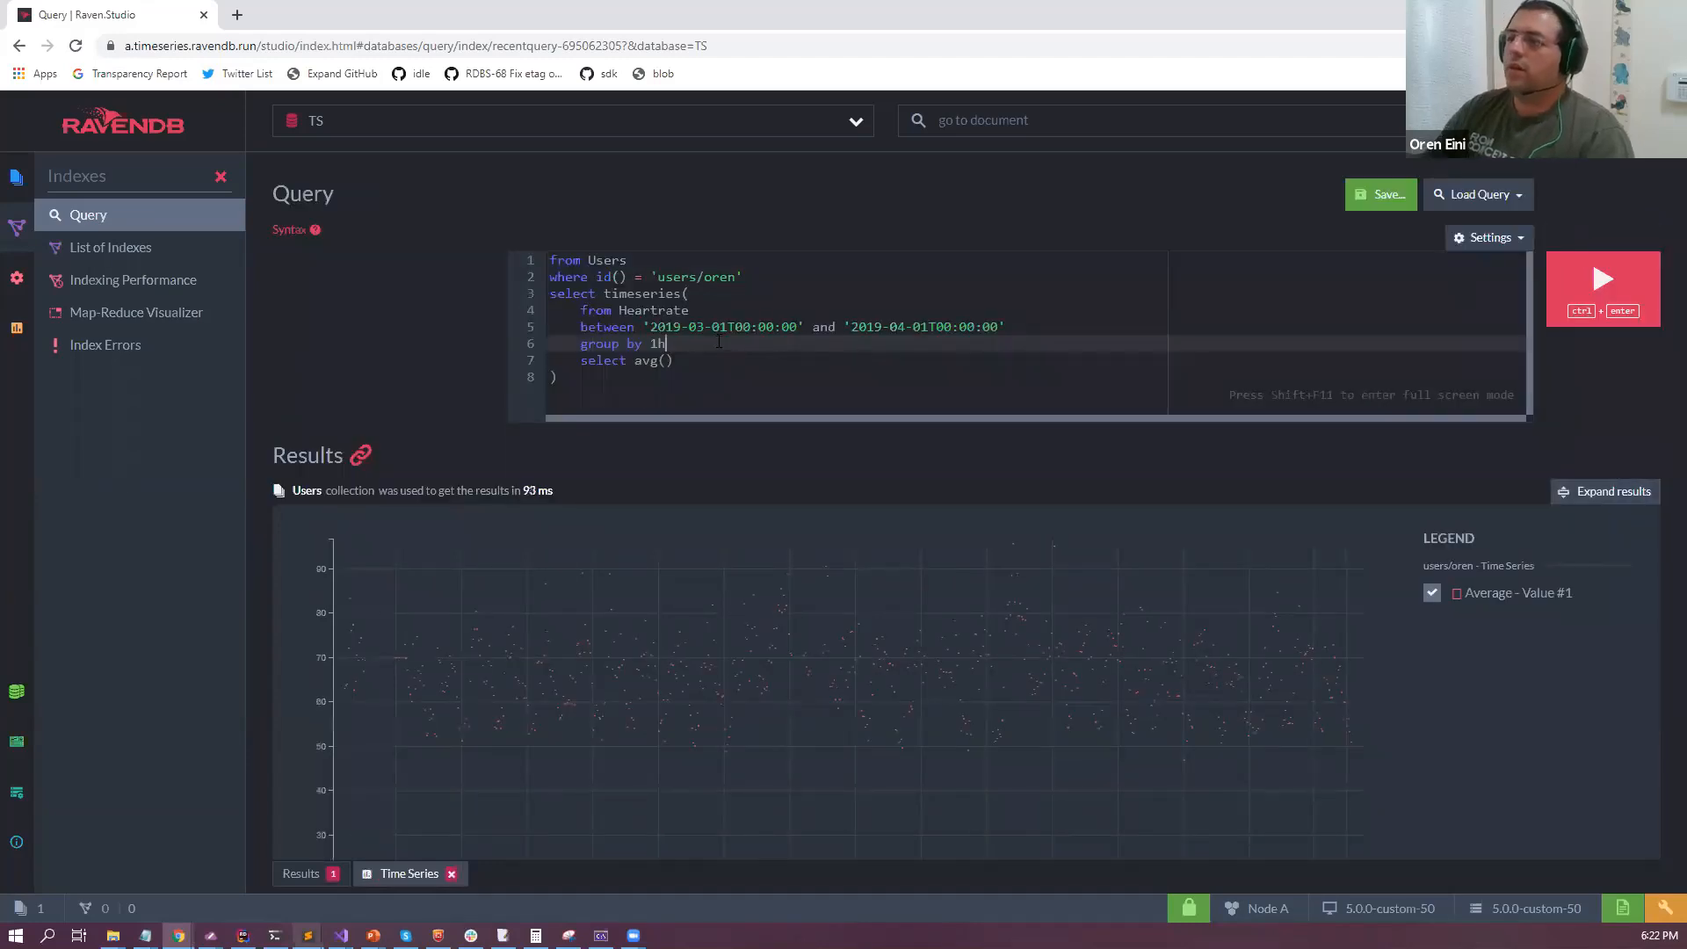
key("ctrl+Return")
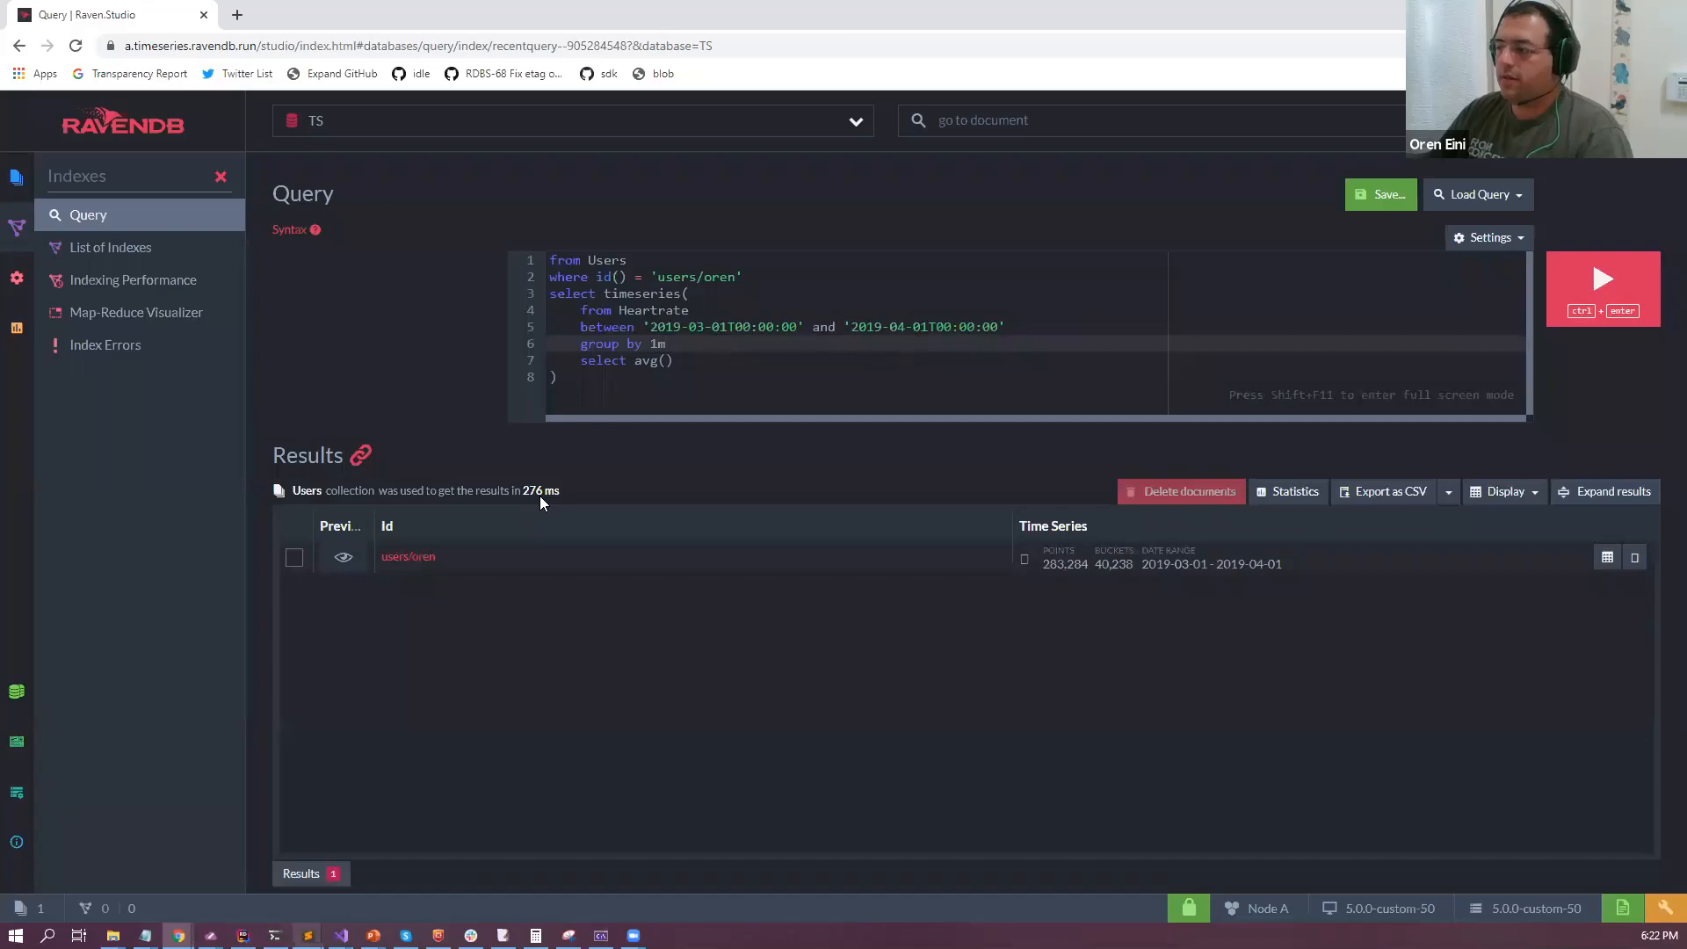
left_click_drag(512, 492, 598, 494)
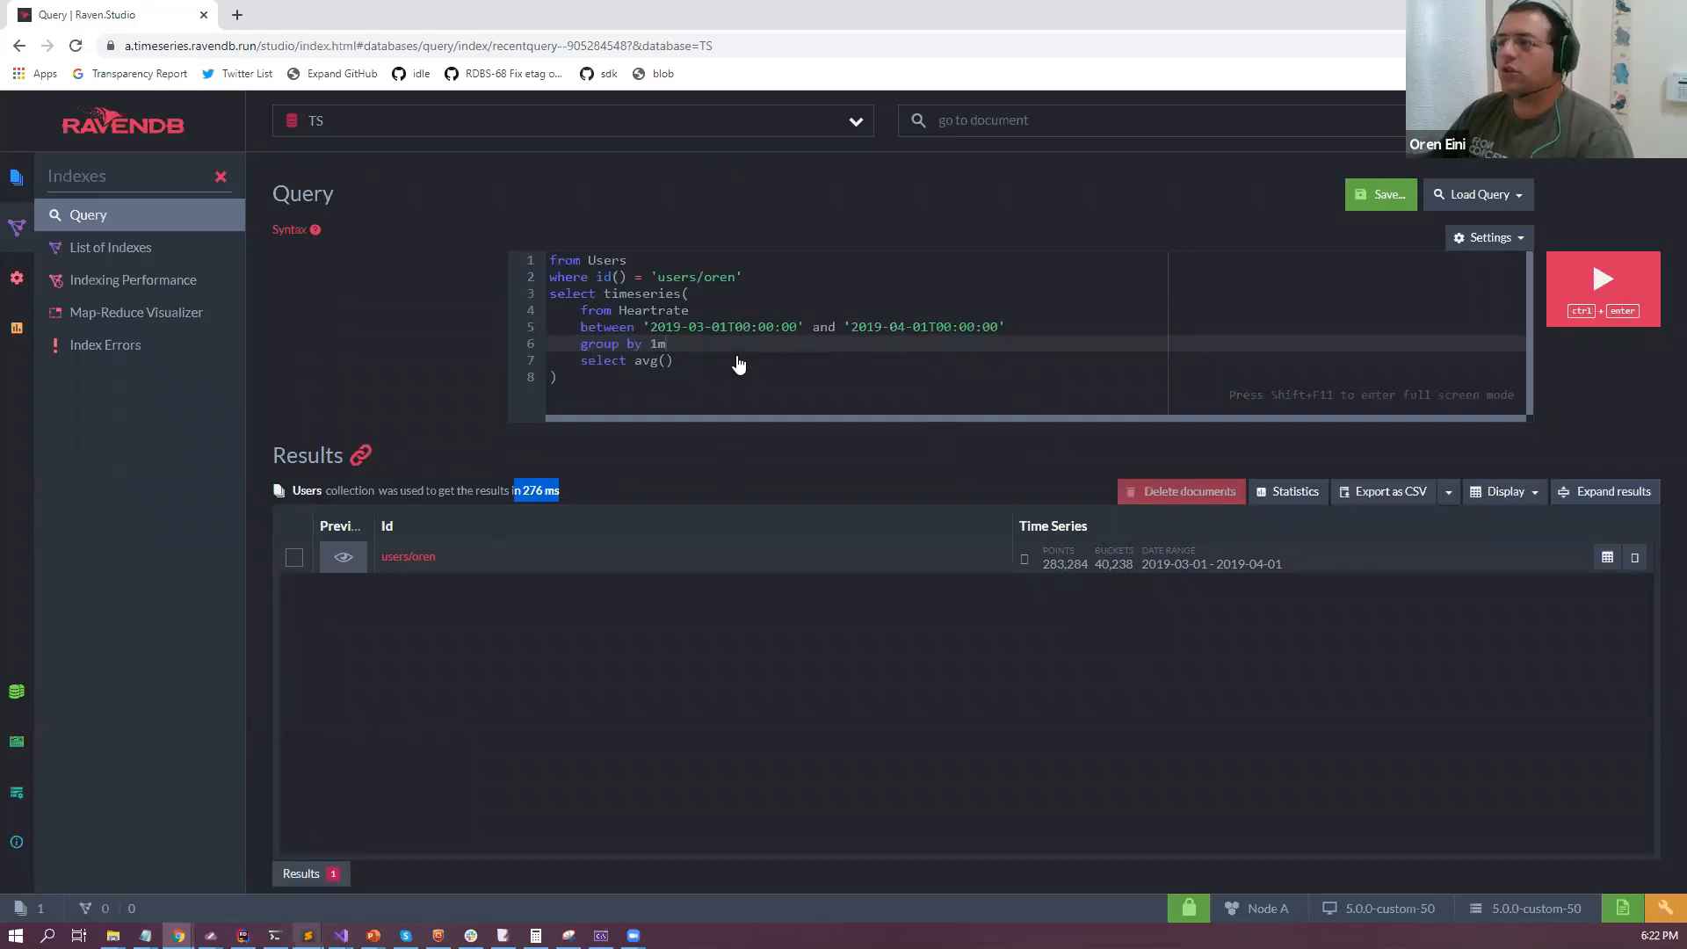
Copy the URL of the 1m Heartrate query and open it in a new browser tab.
left_click(306, 49)
key("ctrl+c")
key("ctrl+t")
key("ctrl+v")
key("Return")
key("ctrl+Tab")
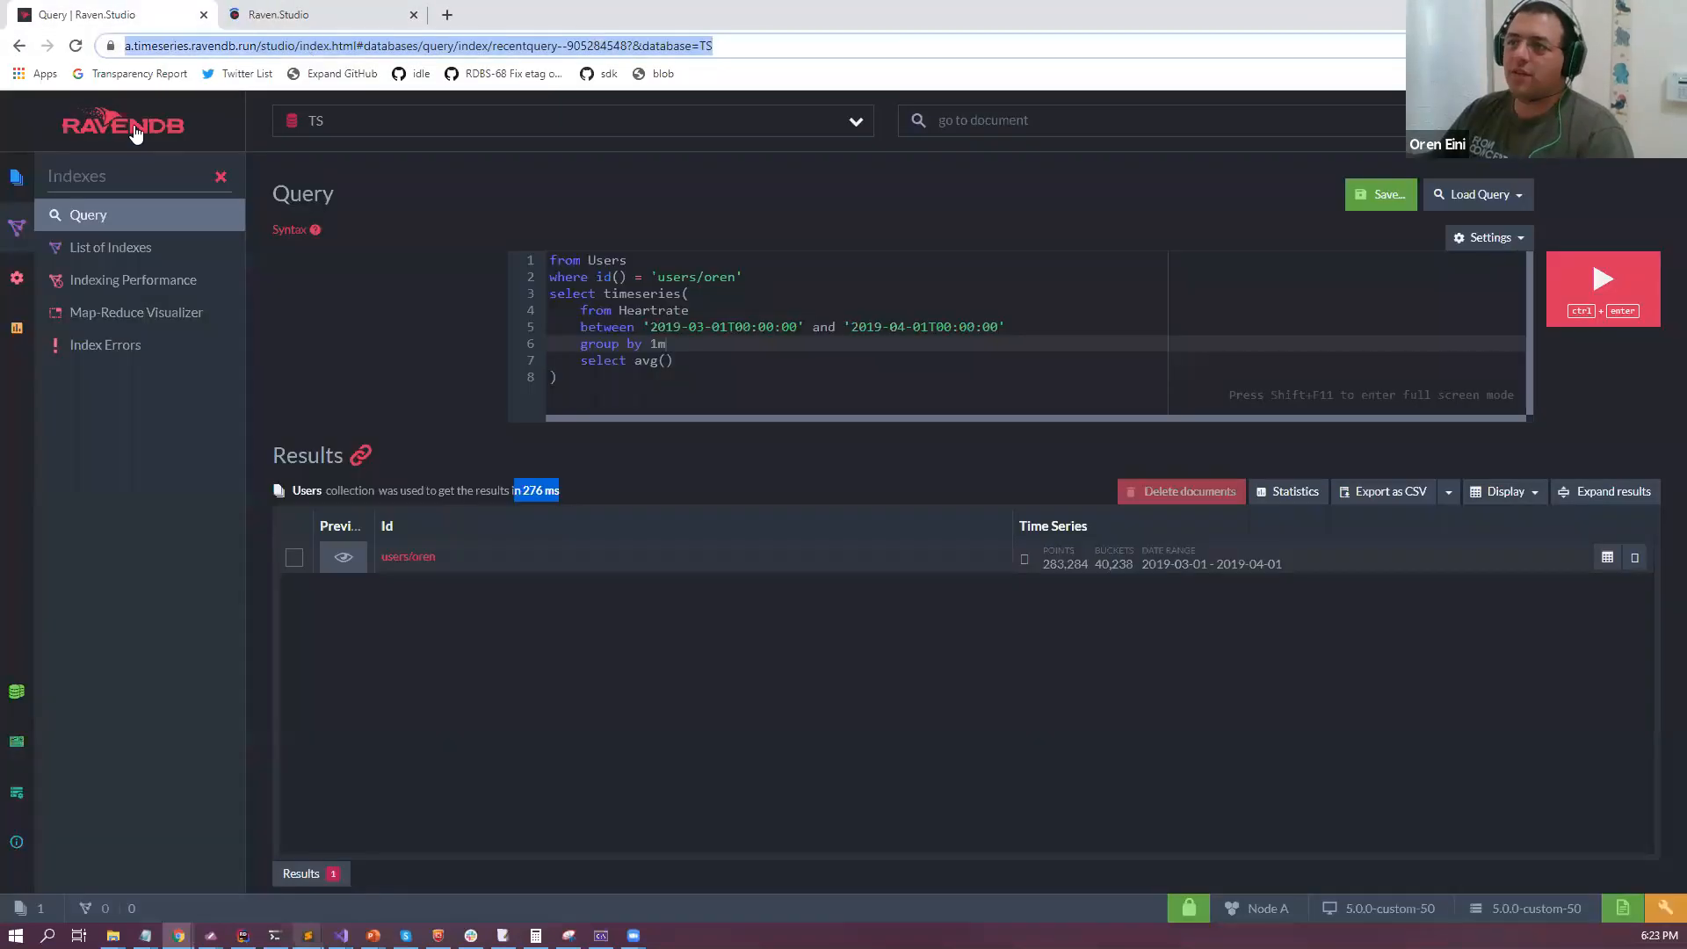
left_click(330, 13)
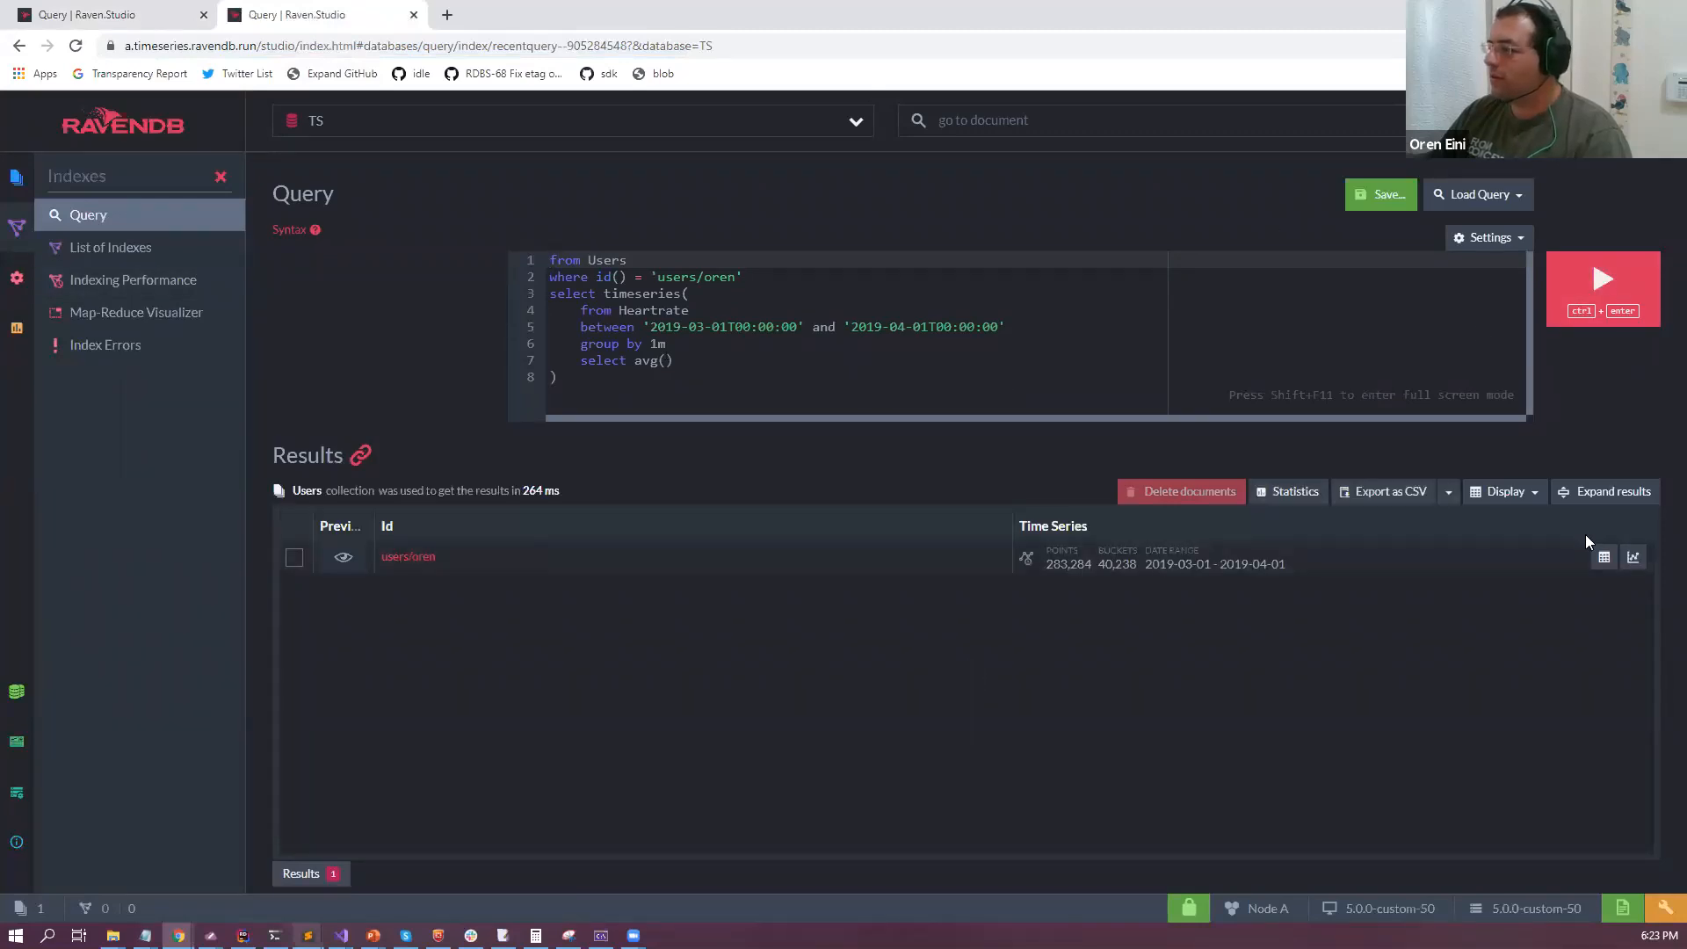
Plot the per-minute Heartrate averages and examine the chart closely around Tuesday 5 March 2019.
left_click(1632, 556)
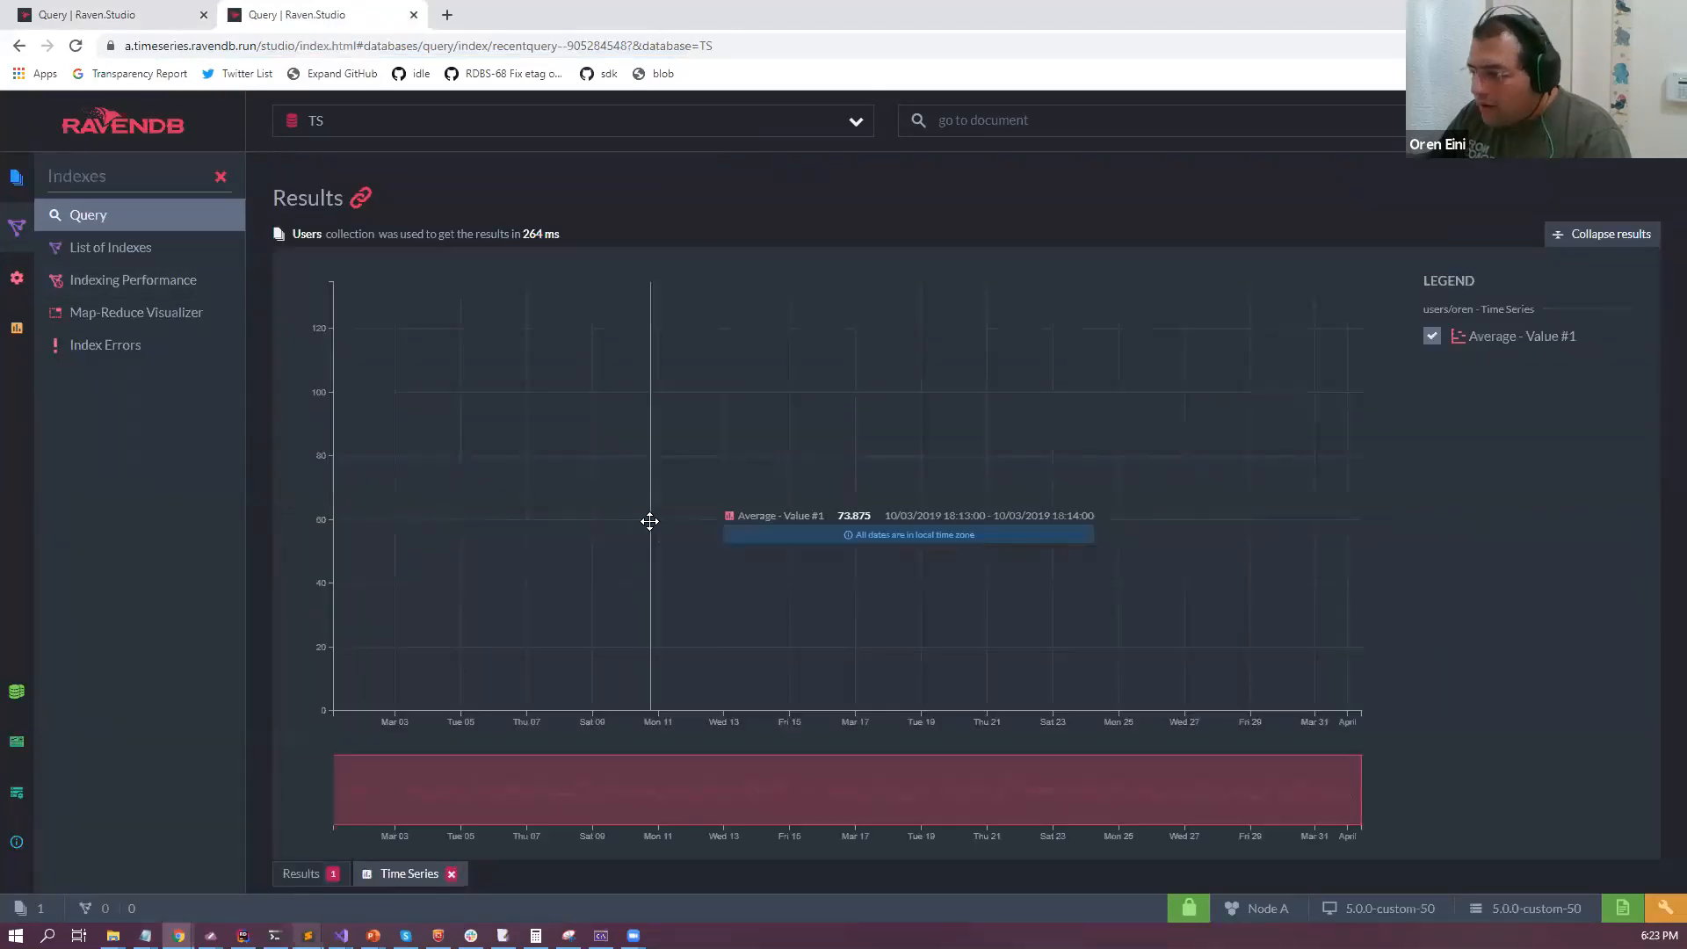
scroll(460, 514, "up", 8)
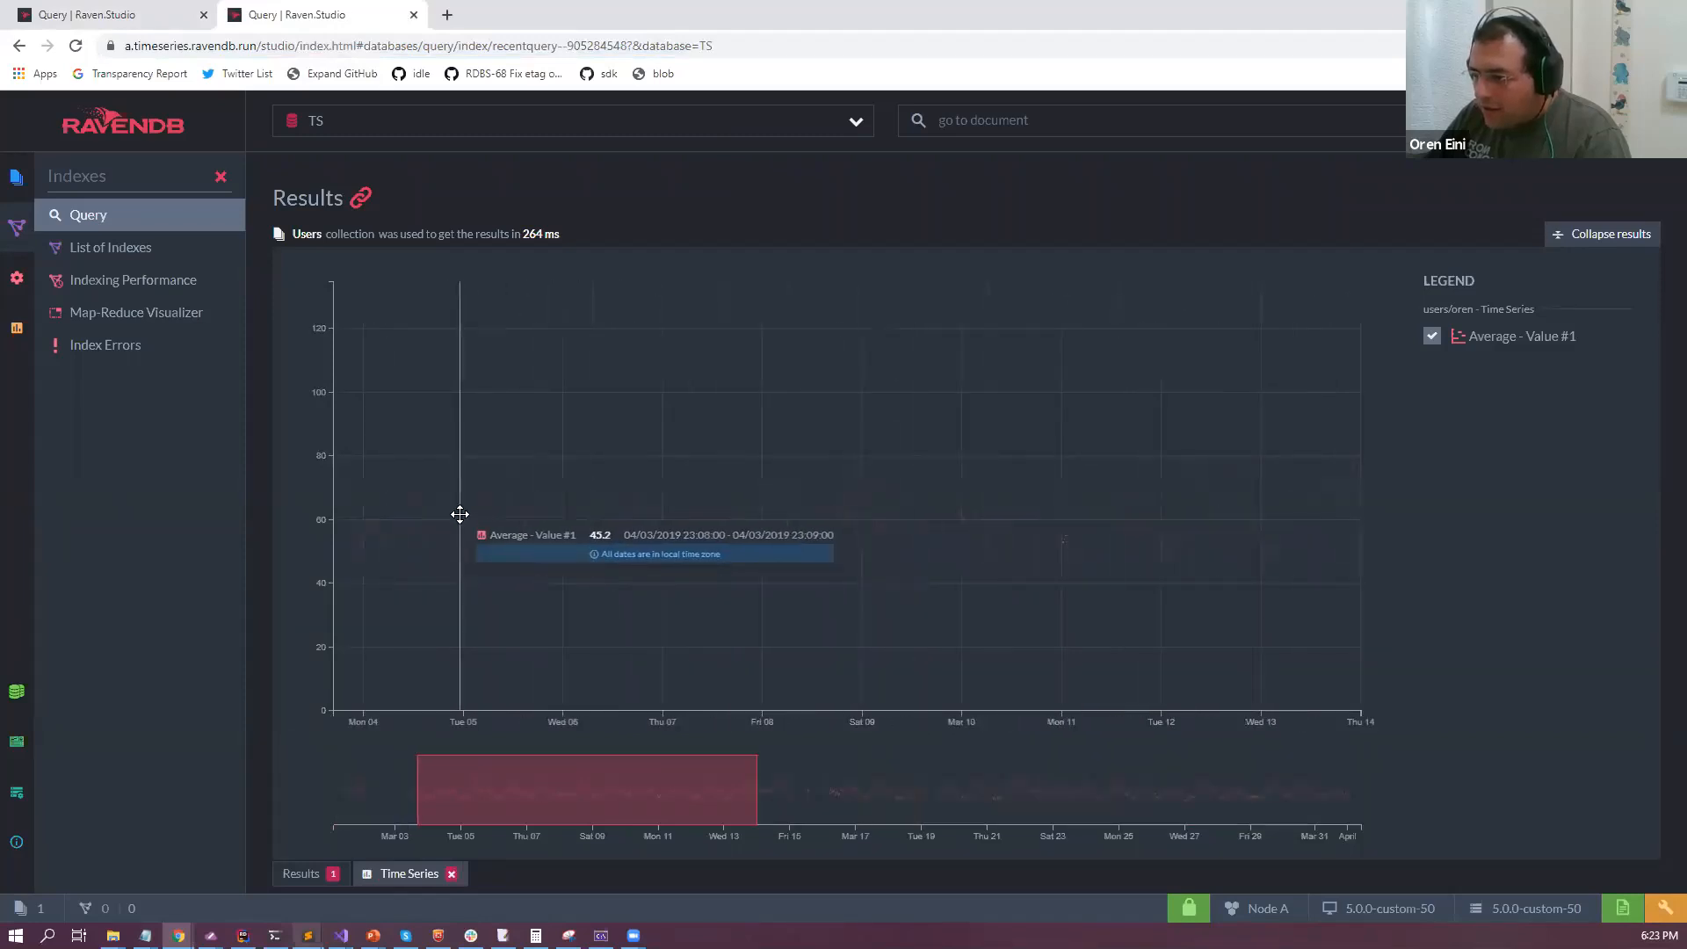
scroll(460, 514, "up", 1)
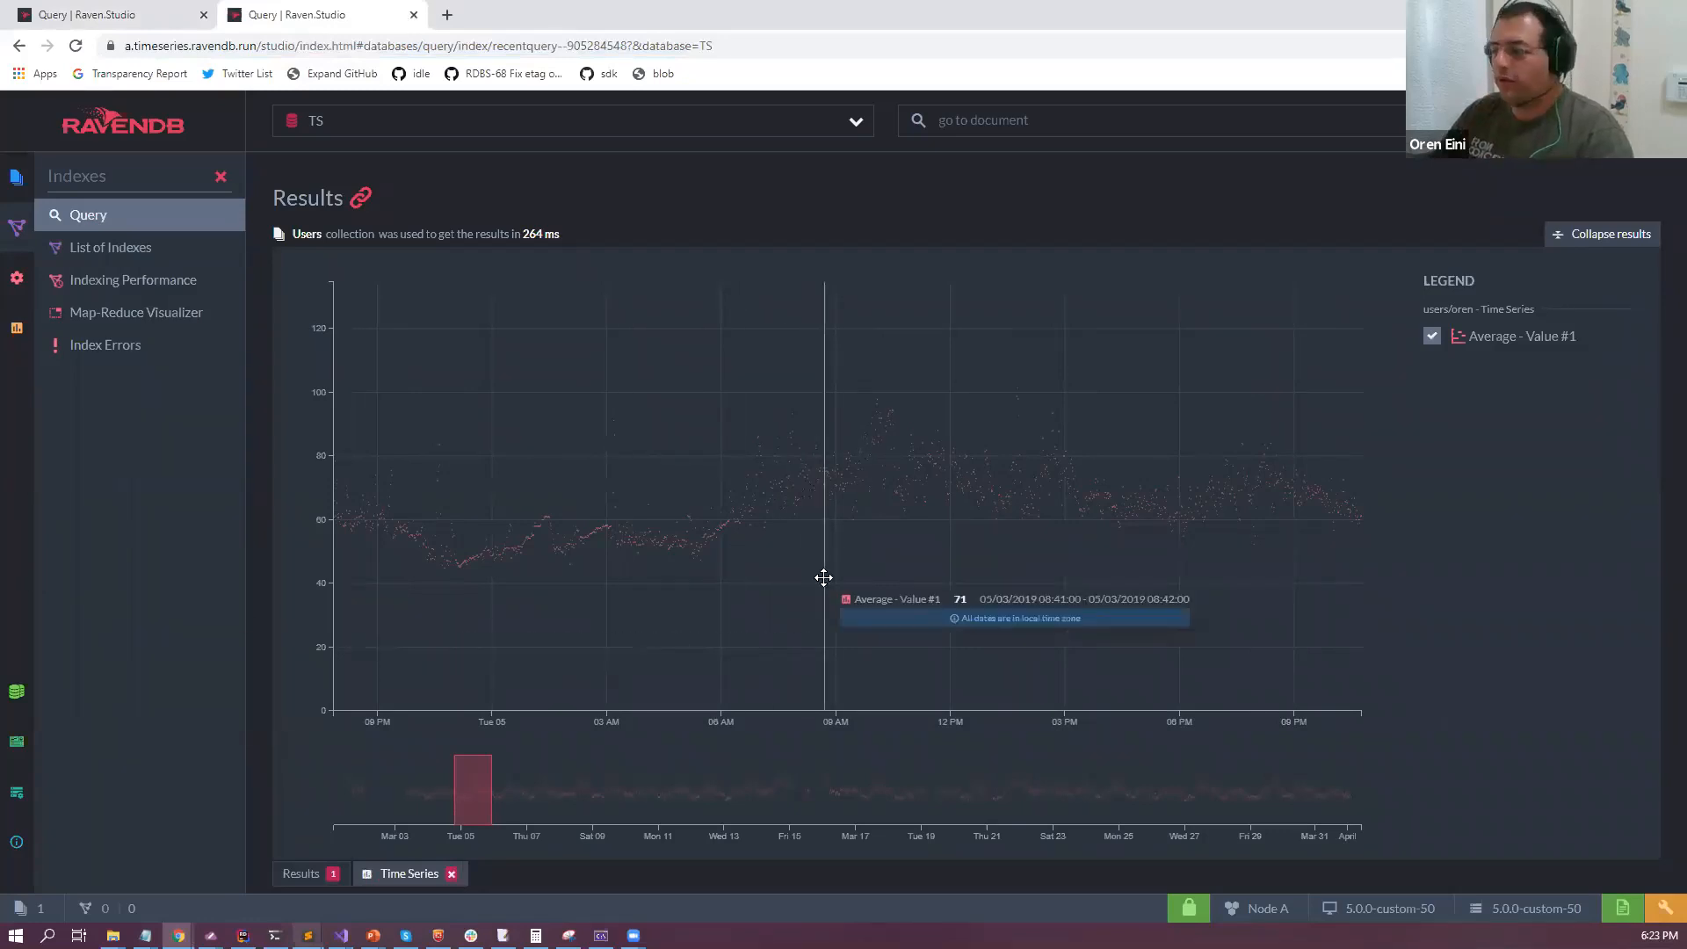
scroll(823, 577, "down", 5)
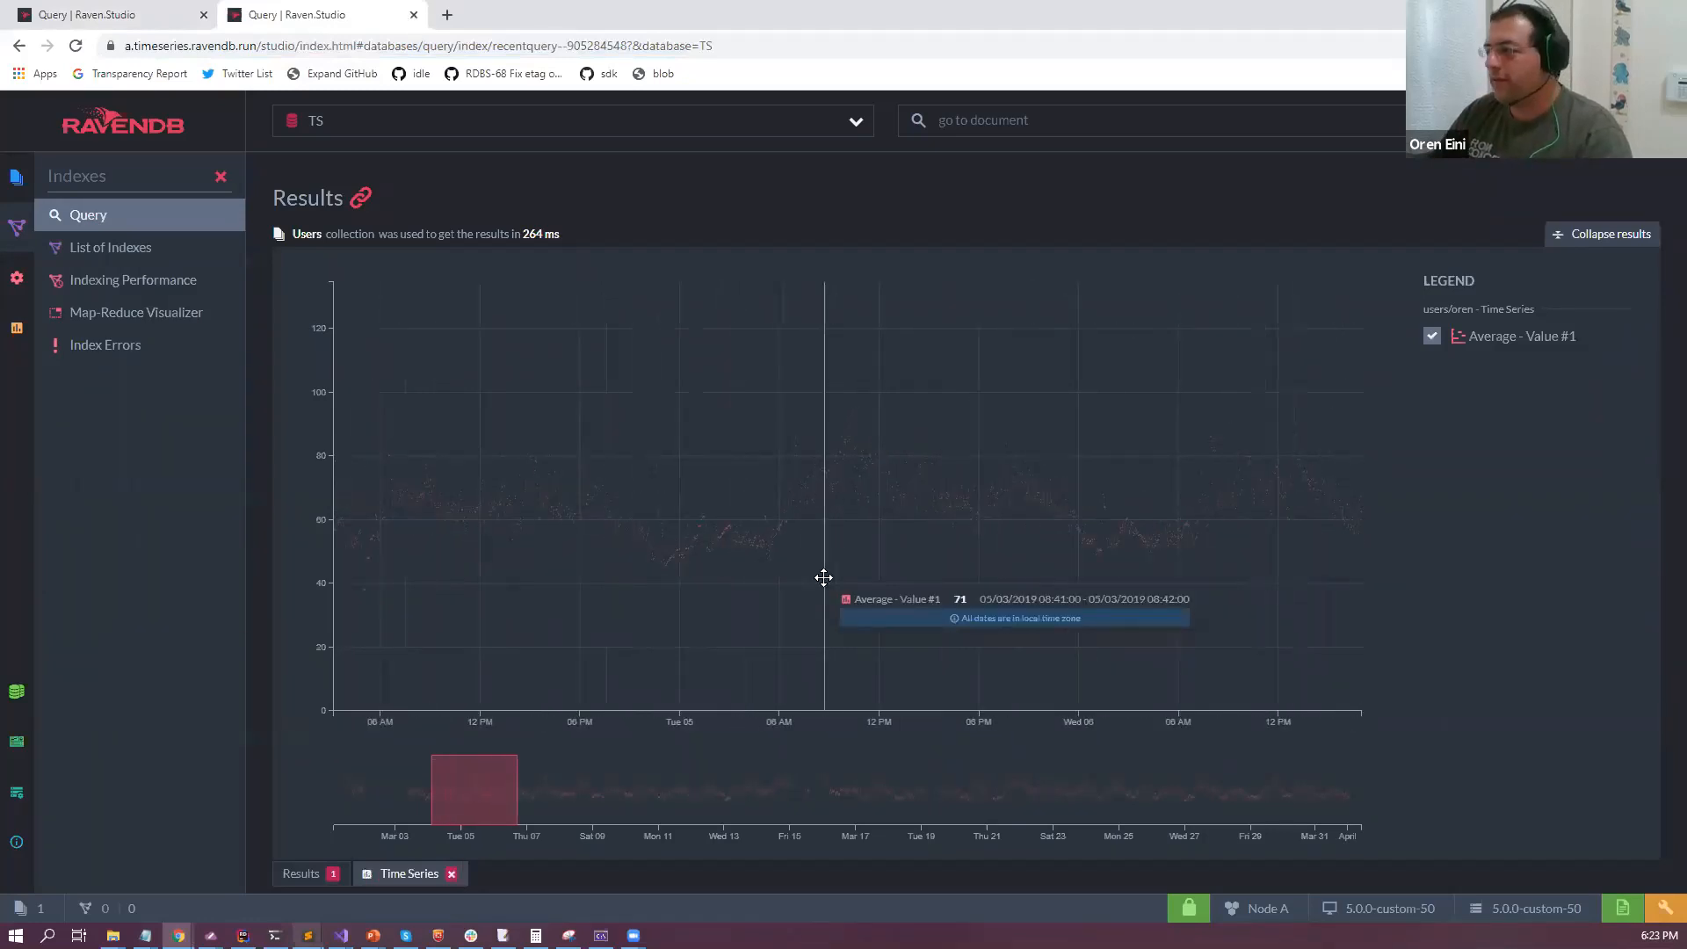
left_click(154, 11)
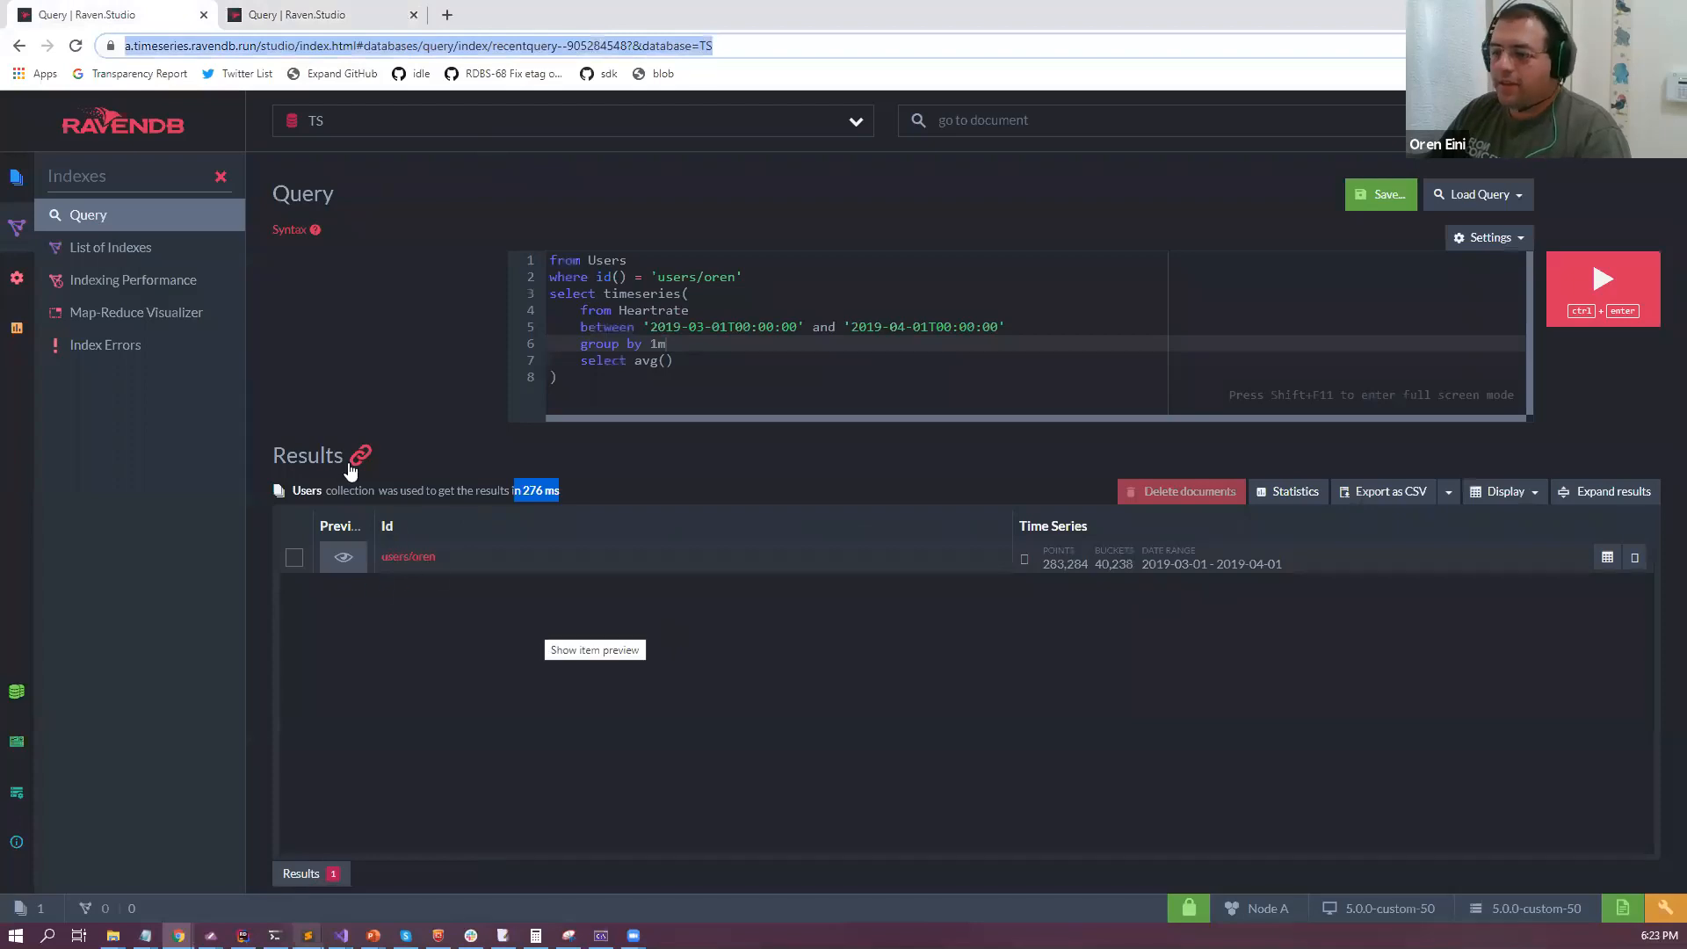
left_click(290, 10)
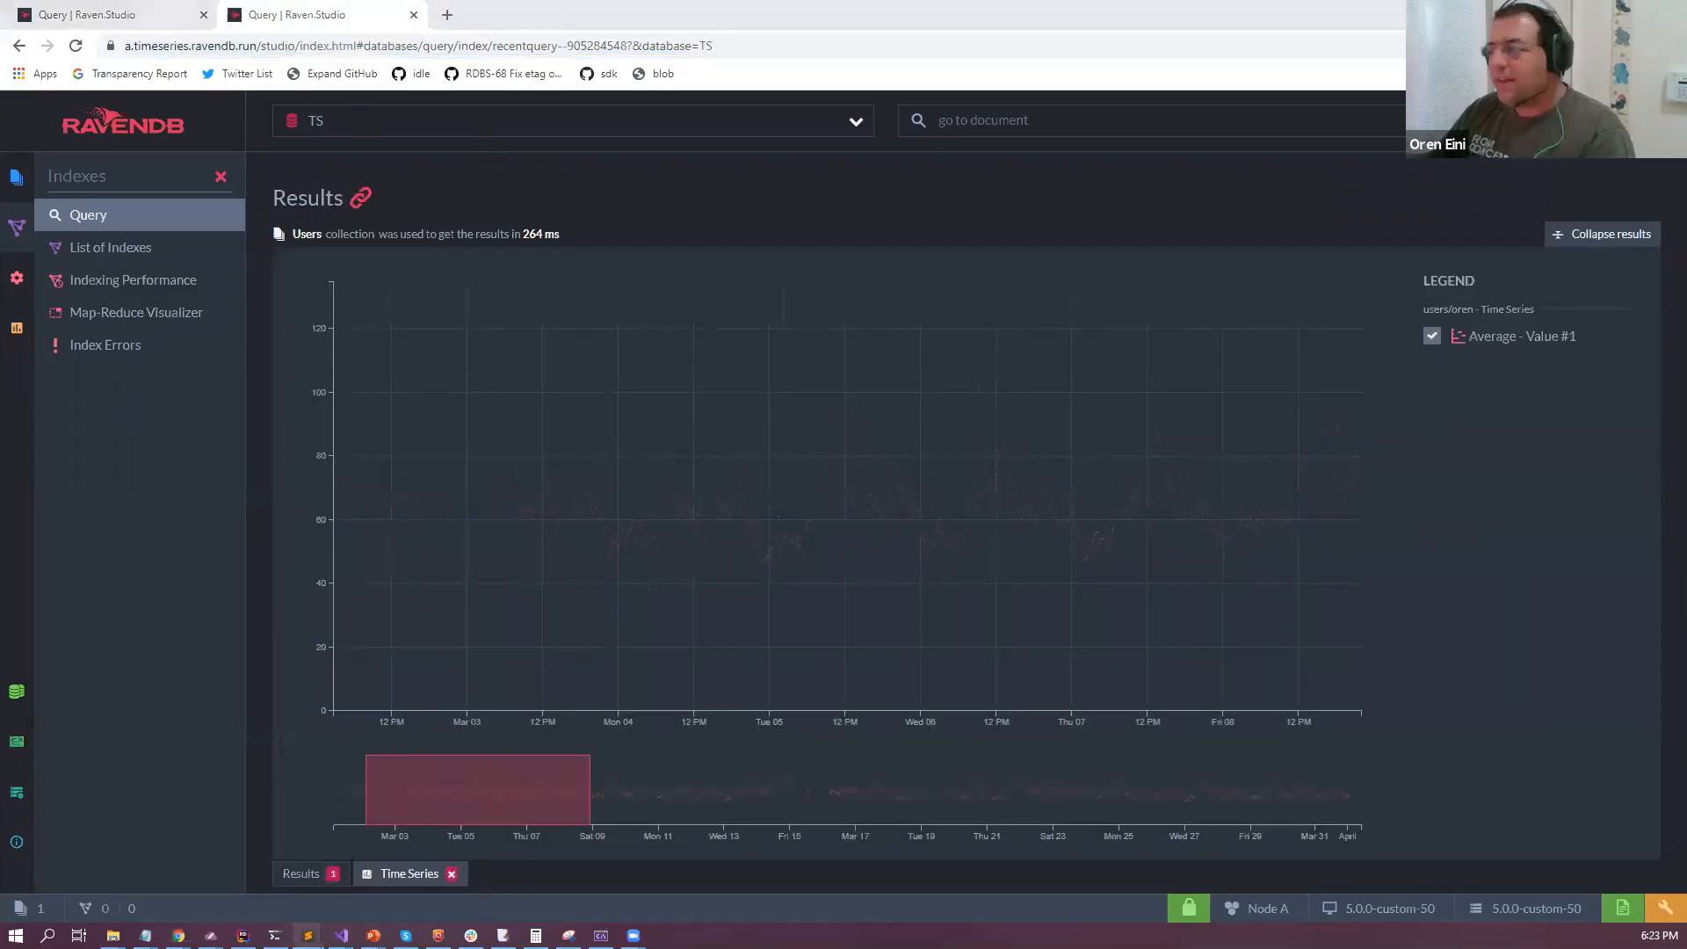
key("alt+Tab")
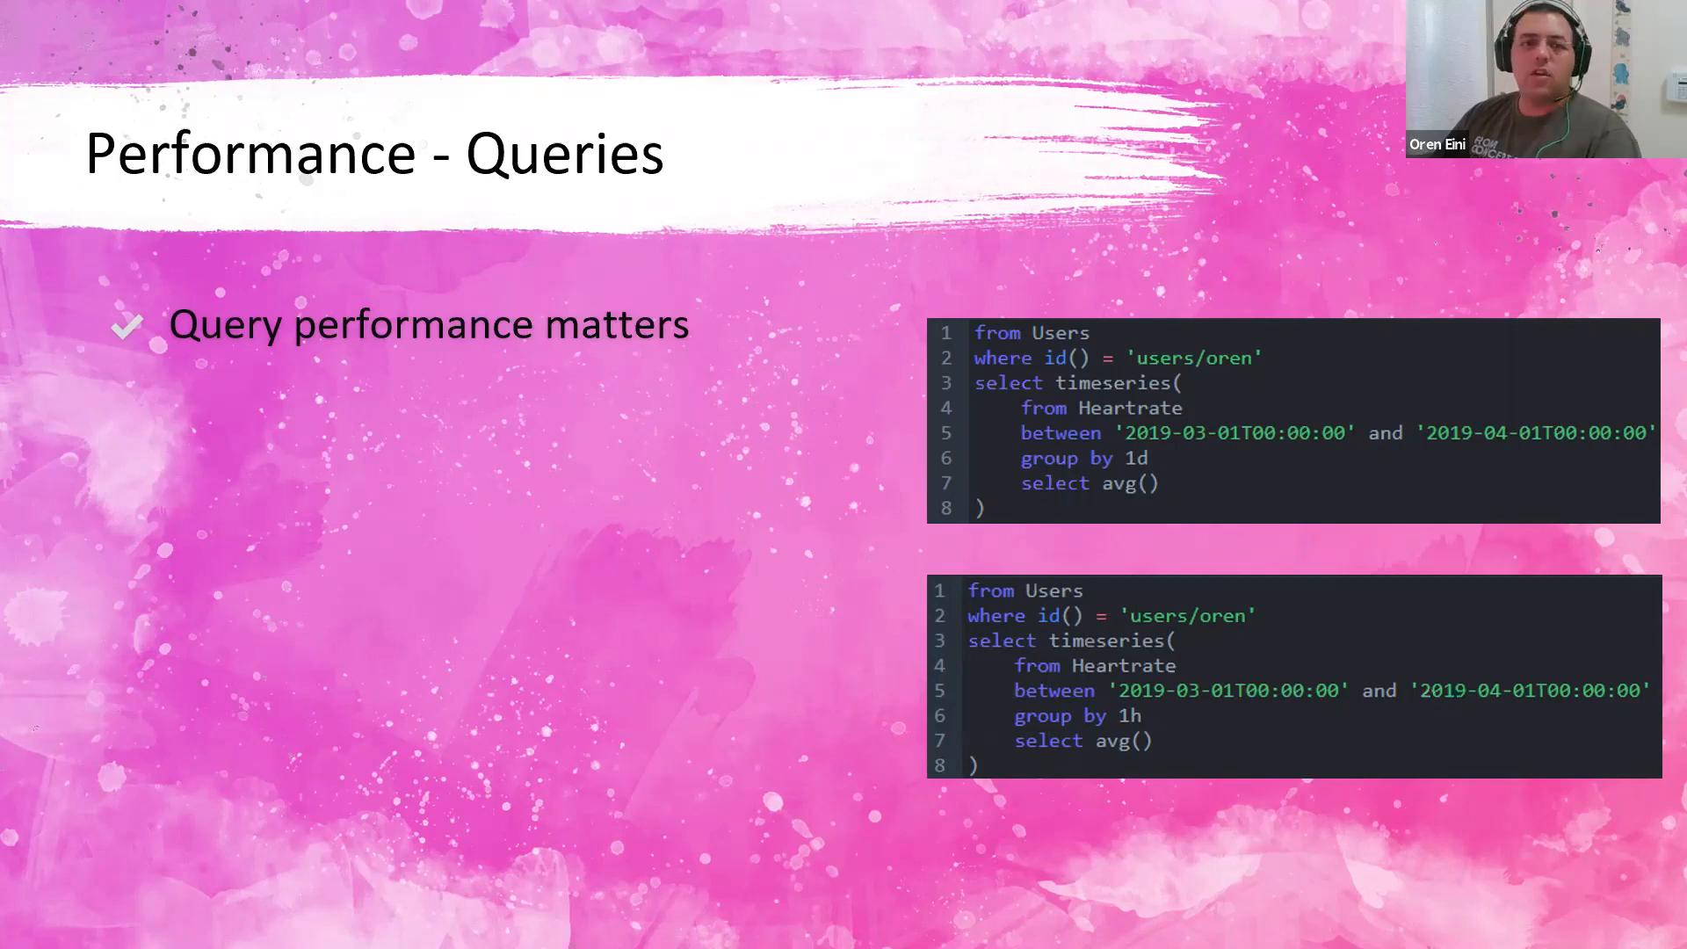
key("alt+Tab")
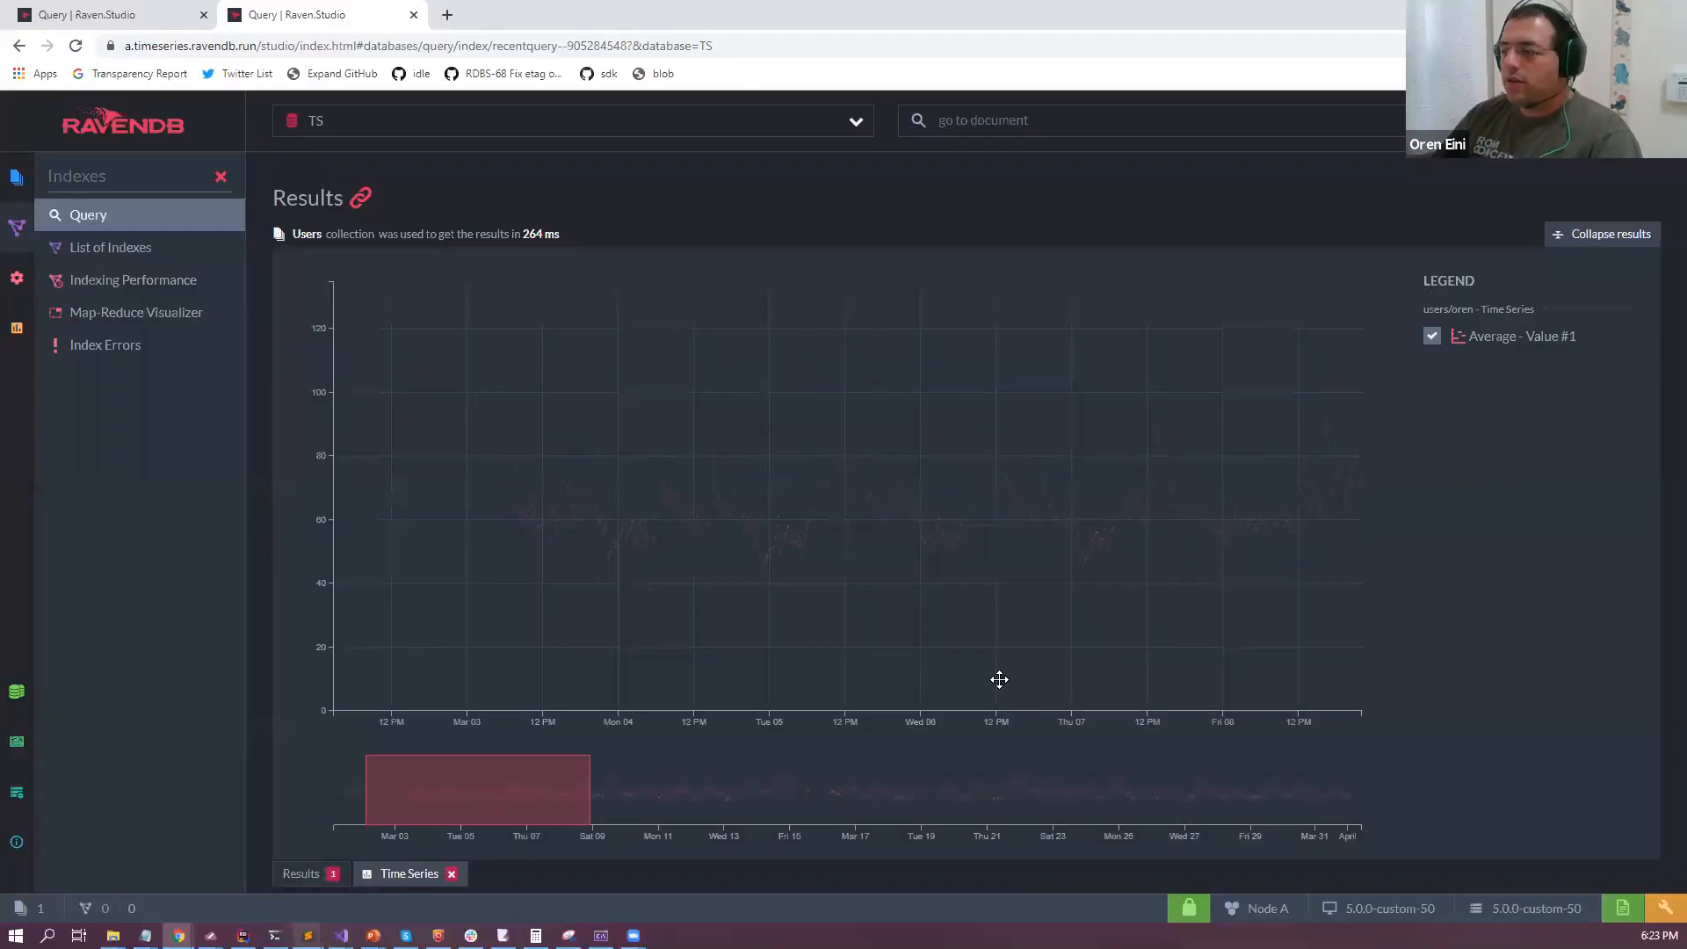
Collapse the chart, set the query's start date to 2015-03-01, and run it grouped by 1d and then by 1h.
left_click(1607, 235)
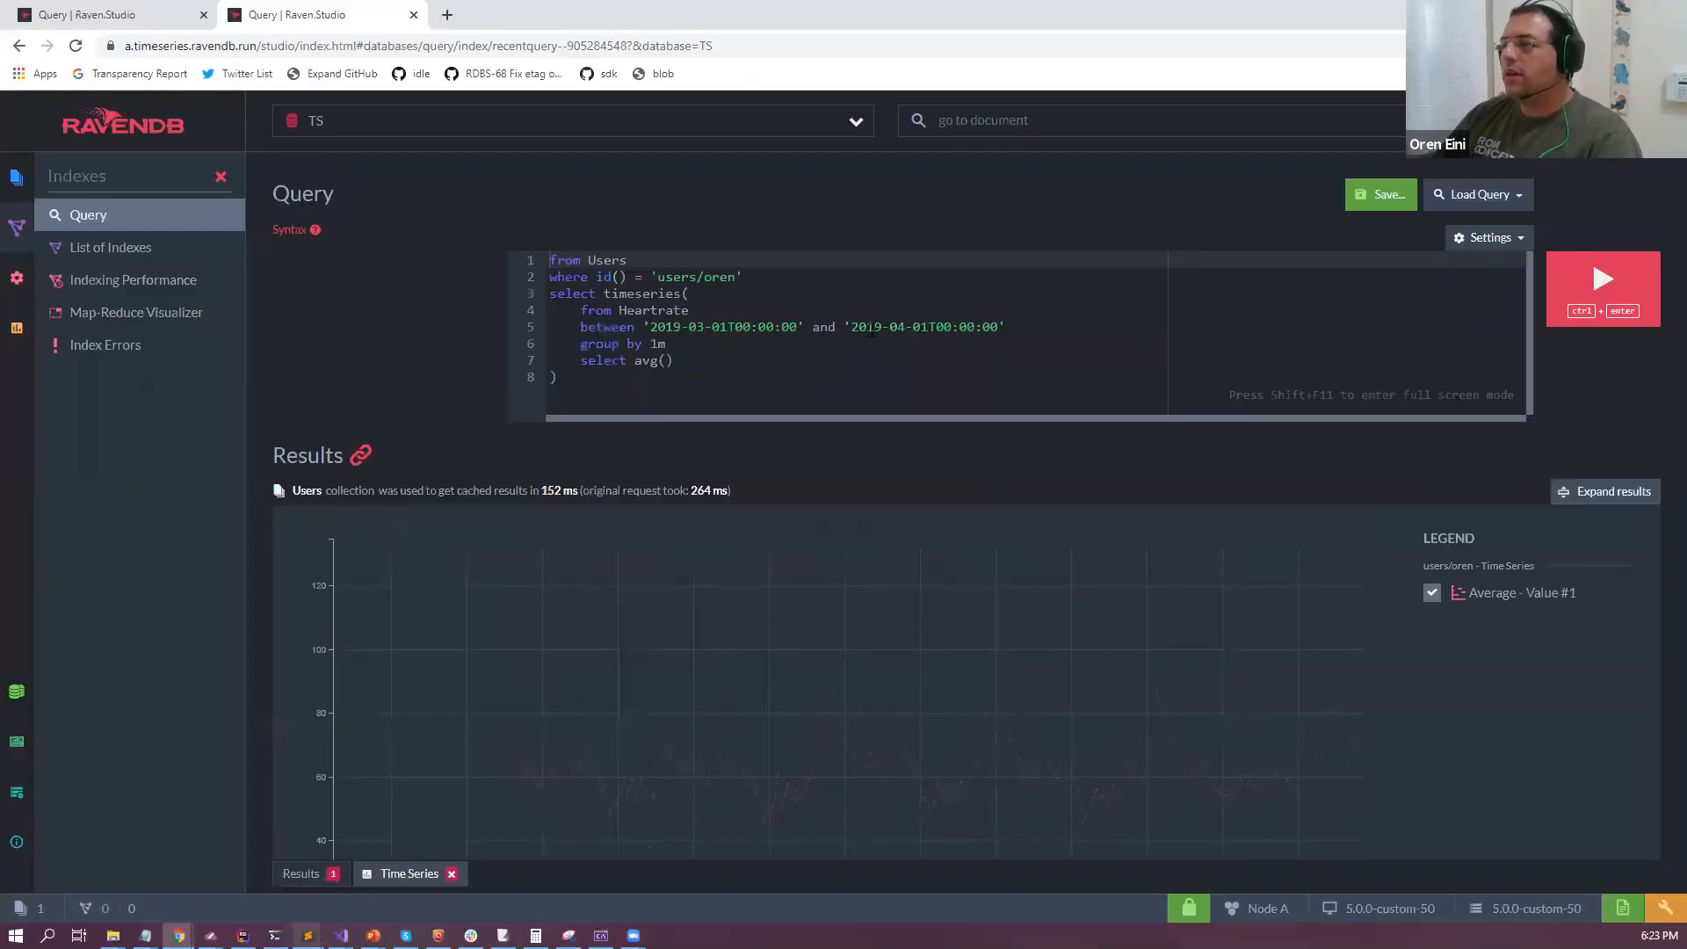
left_click(681, 332)
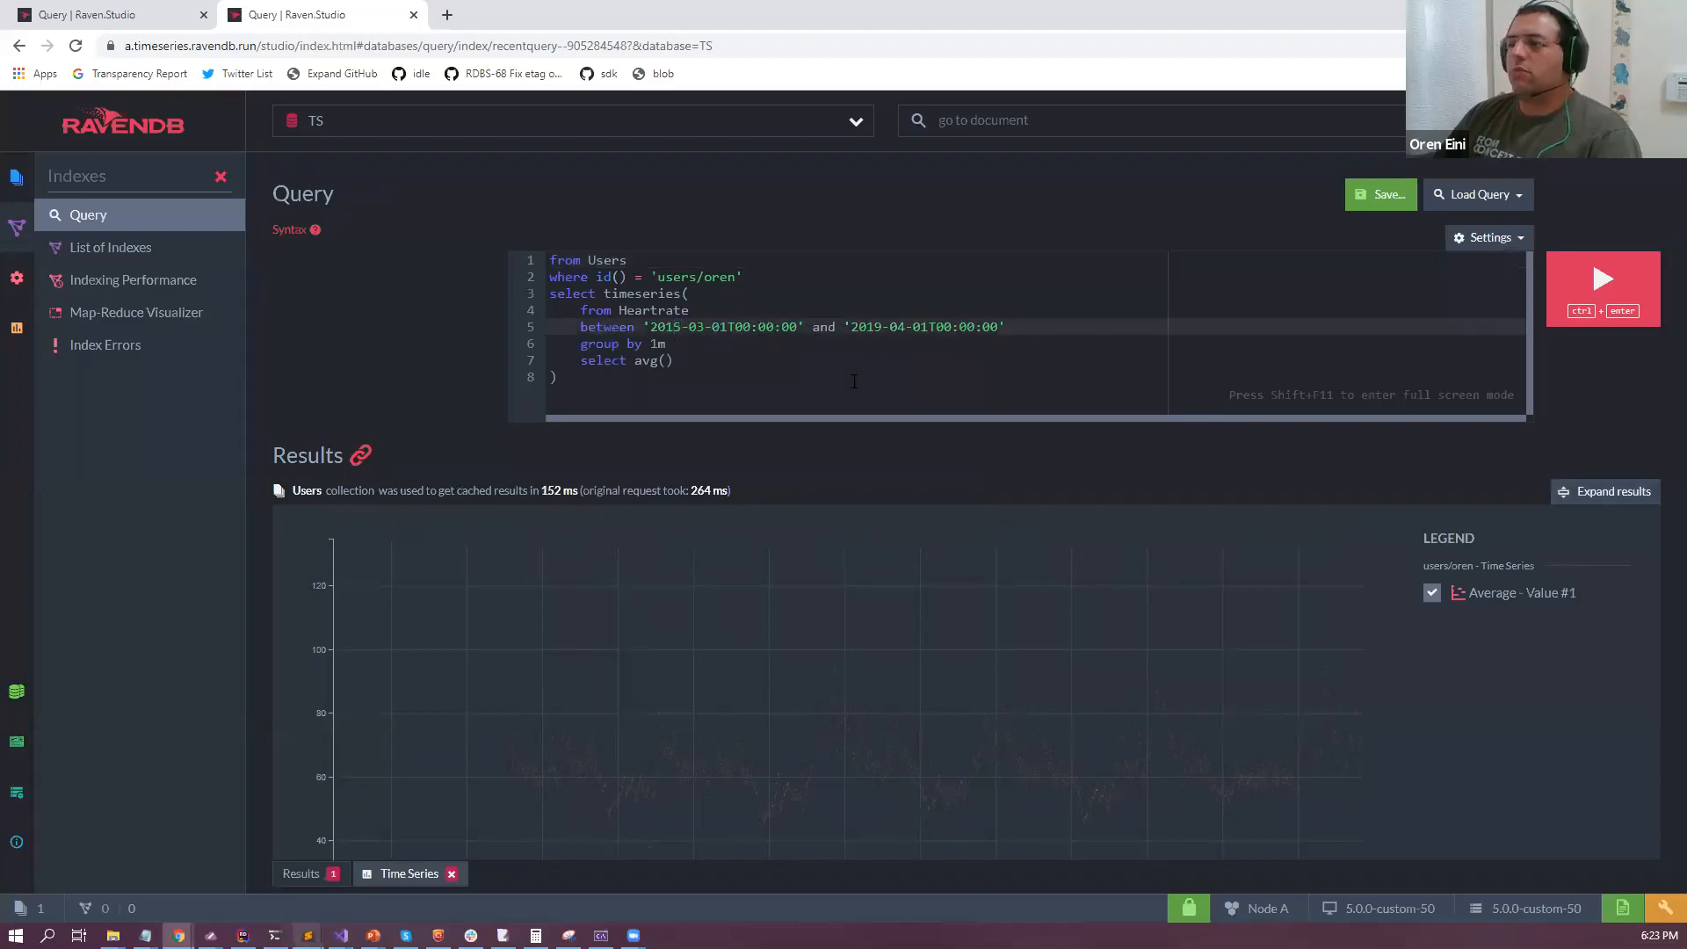
key("Down")
key("BackSpace")
type("d")
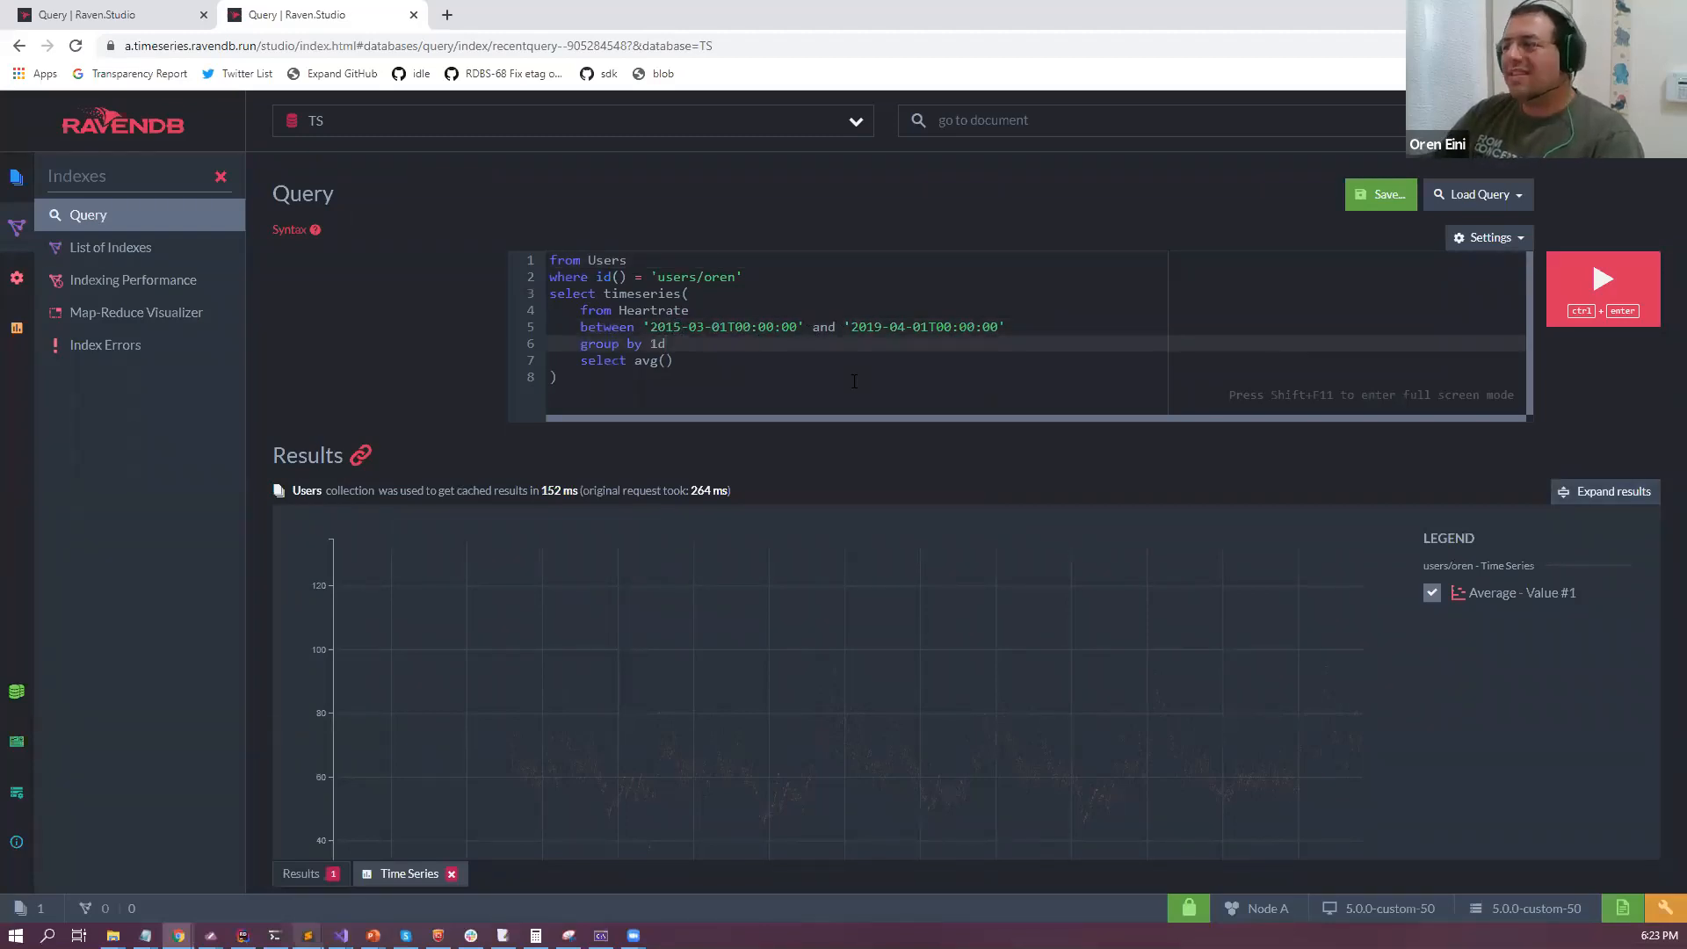
key("ctrl+Return")
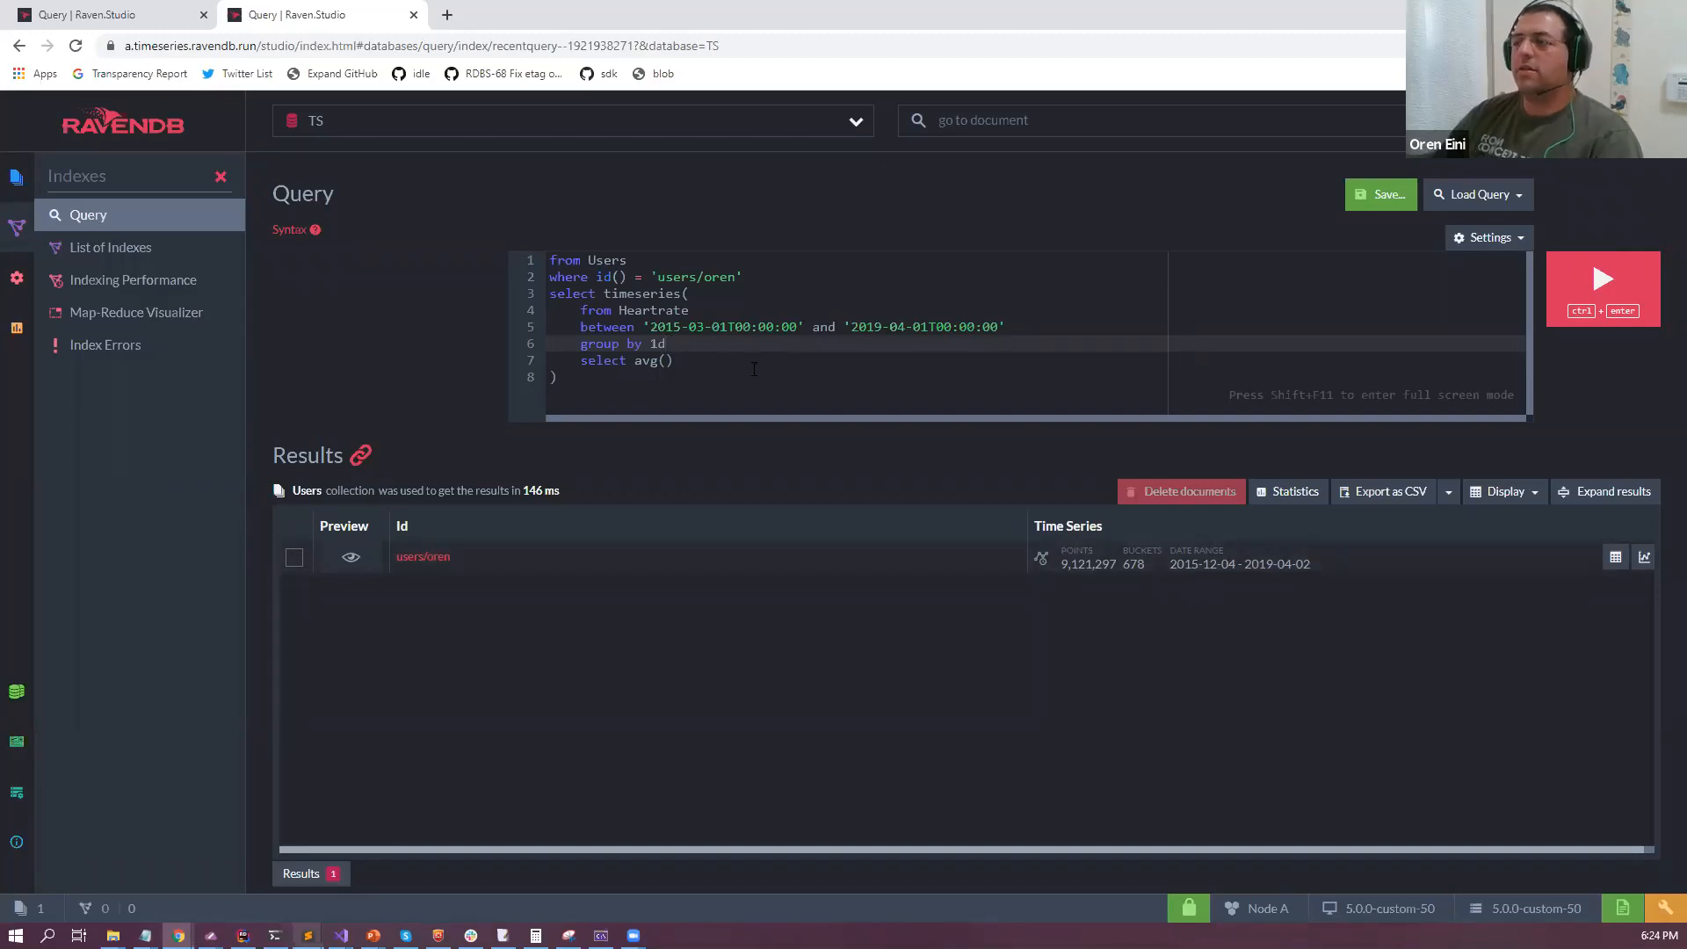
key("ctrl+Return")
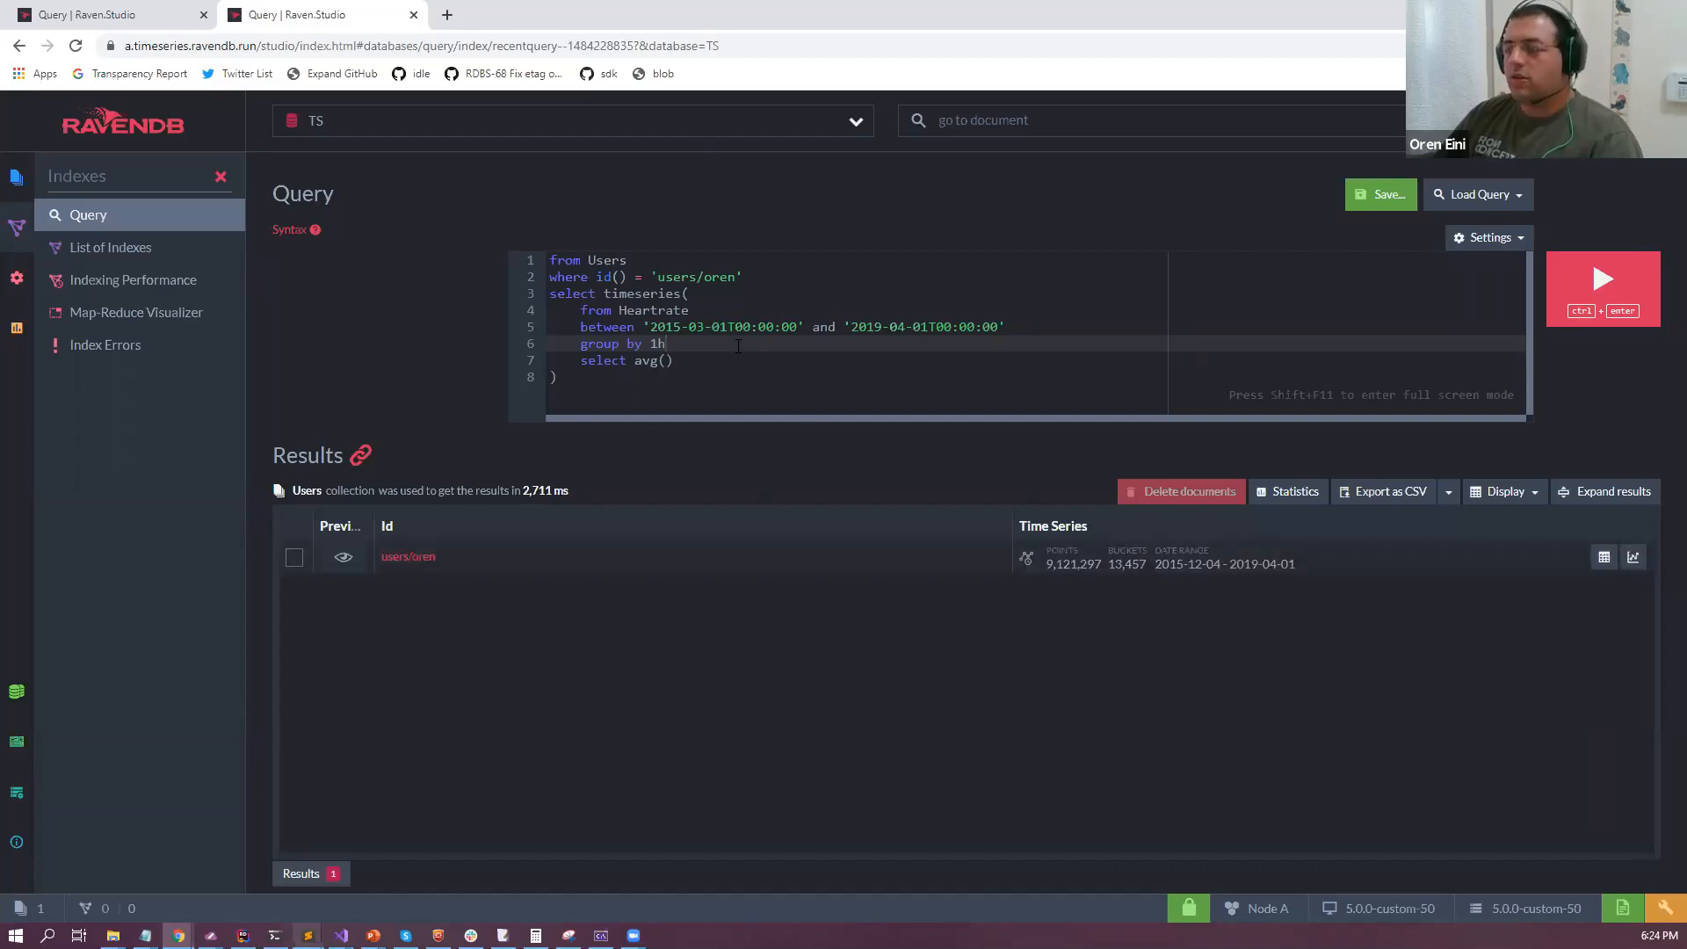
Examine the hourly query's date range and grouping clause, along with its execution time and bucket count.
left_click_drag(646, 327, 1067, 327)
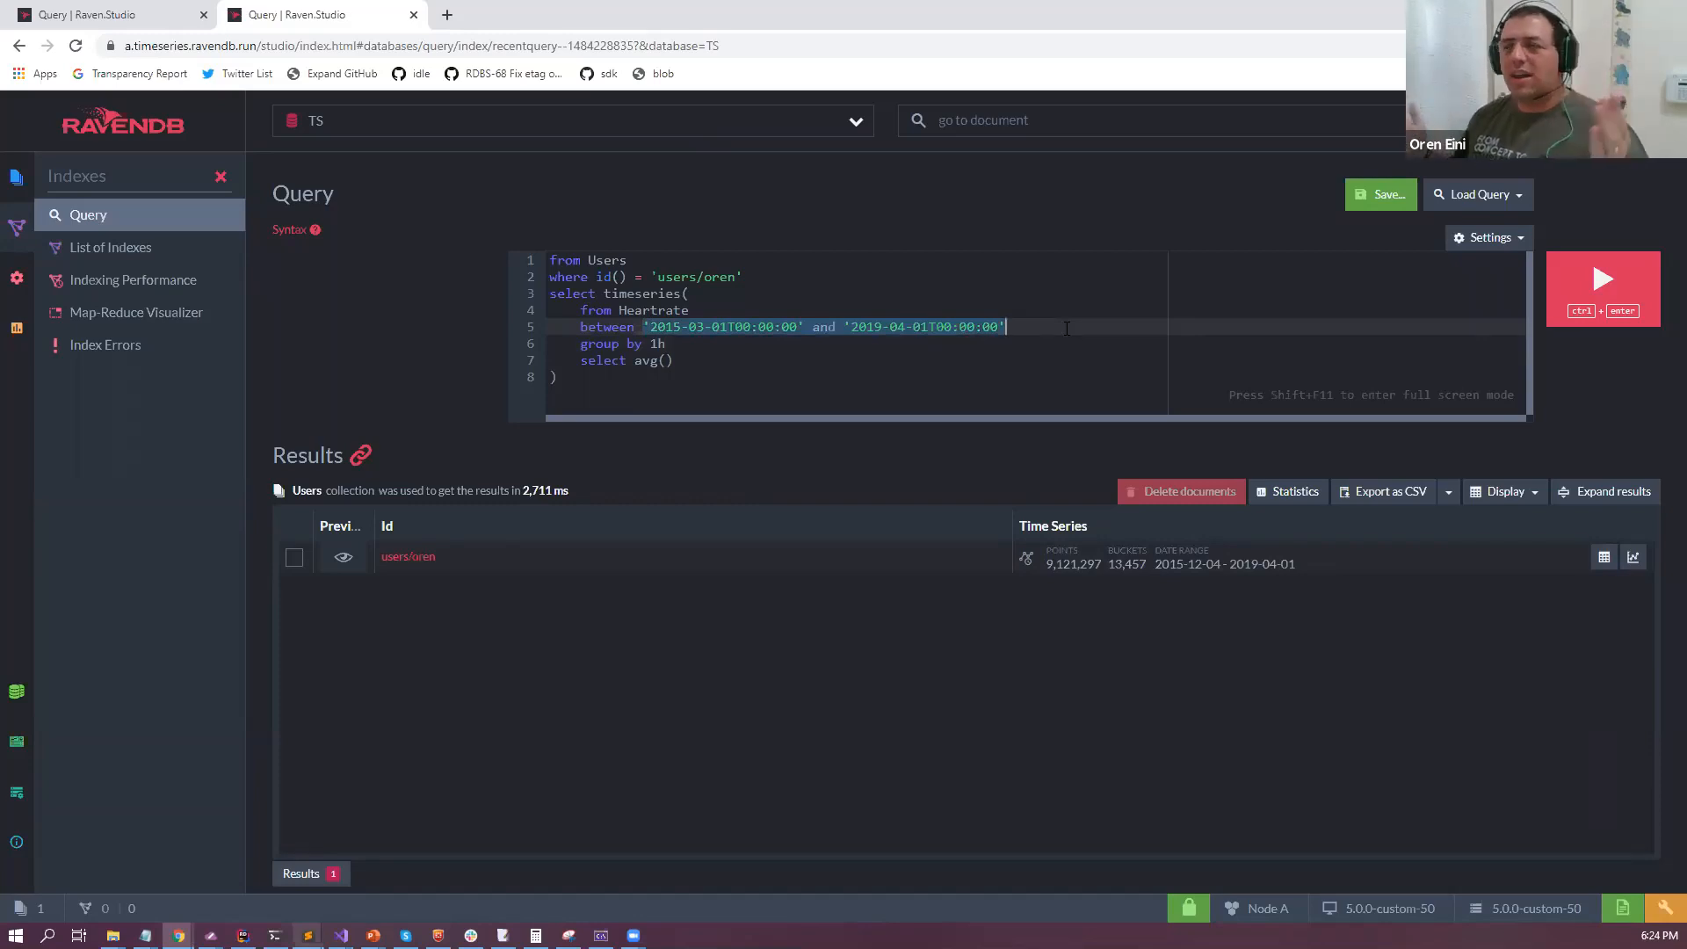
left_click_drag(598, 347, 757, 342)
double_click(757, 342)
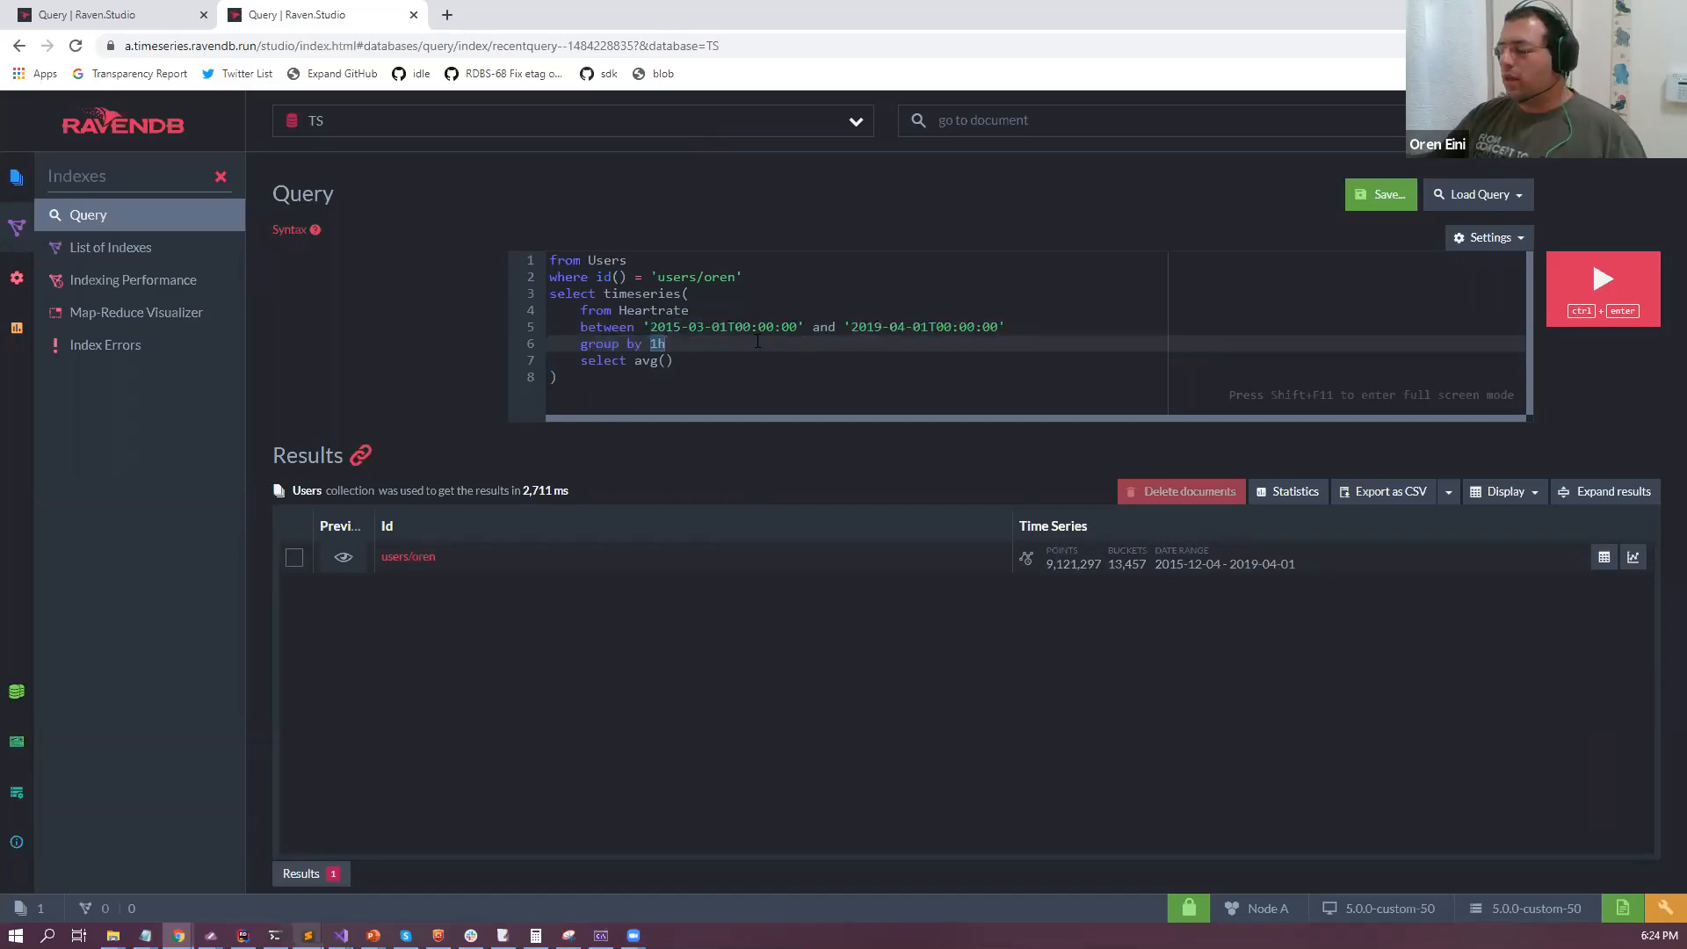
left_click(757, 342)
left_click_drag(712, 339, 536, 345)
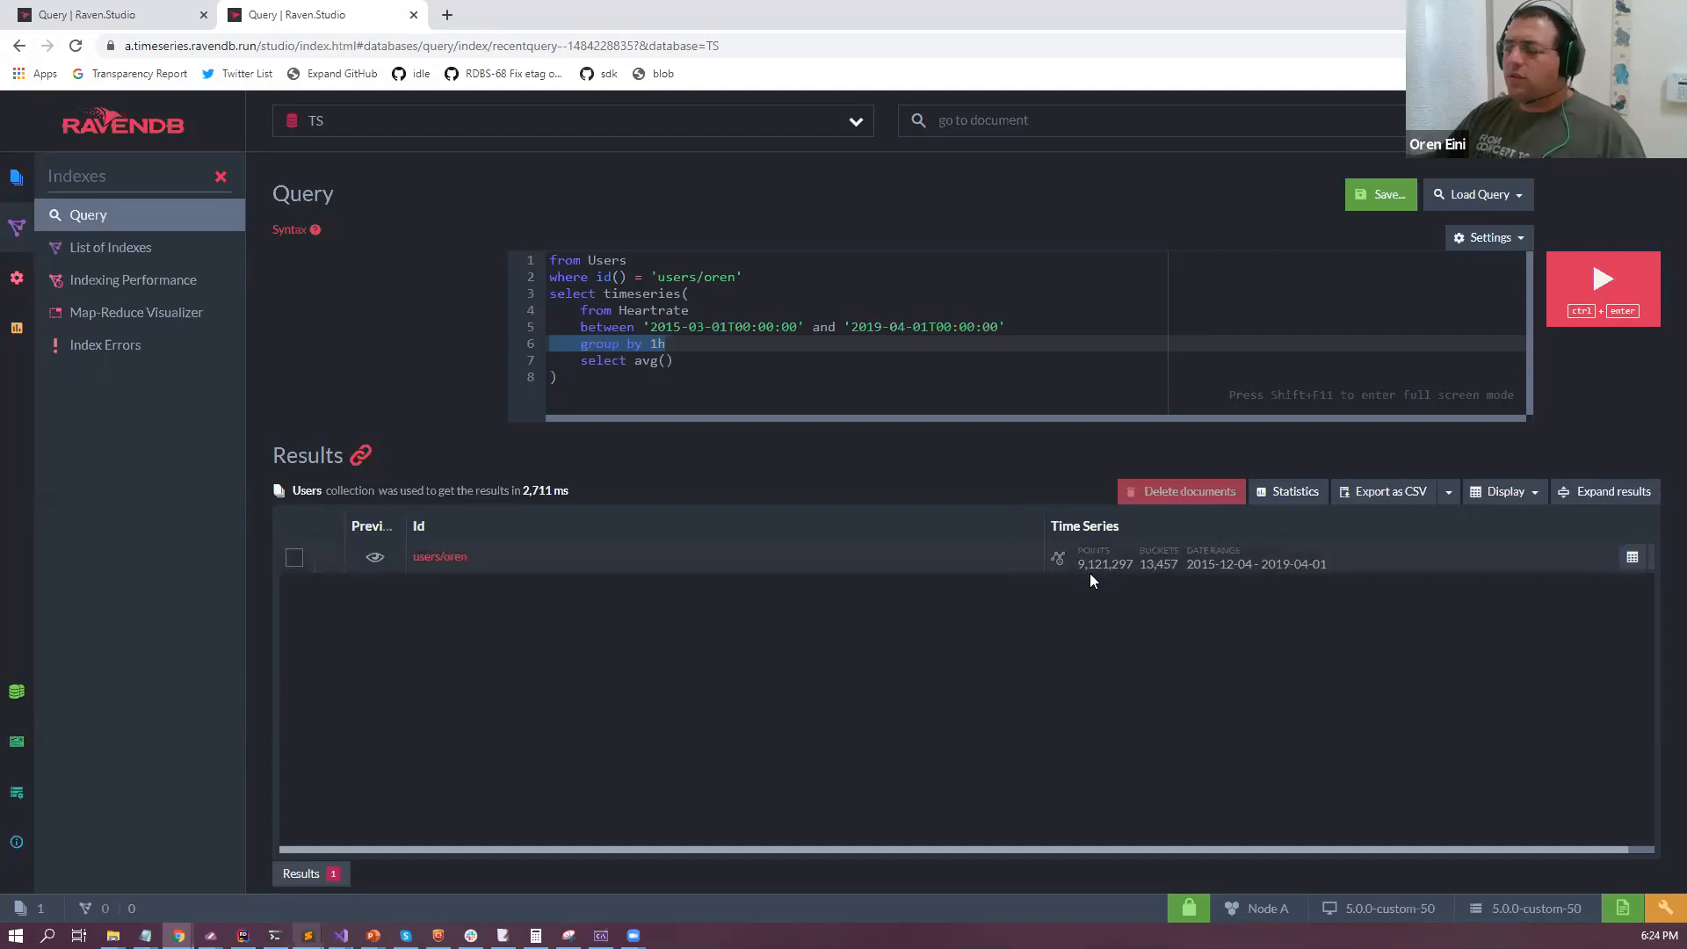
left_click_drag(523, 490, 550, 490)
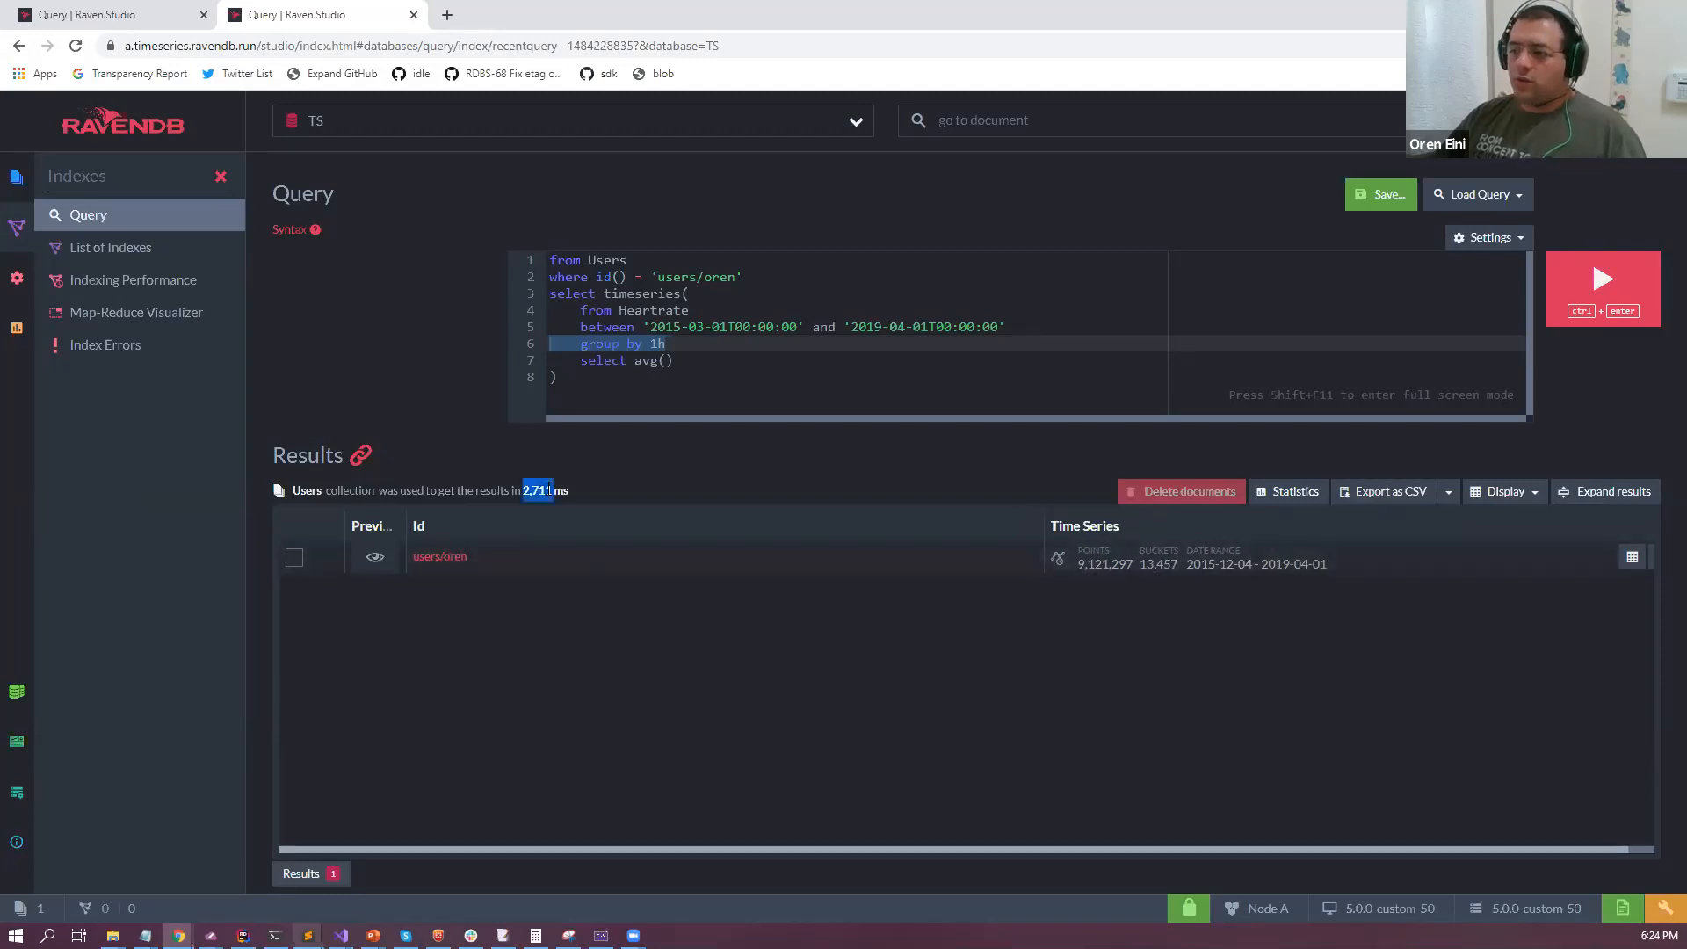
left_click(895, 377)
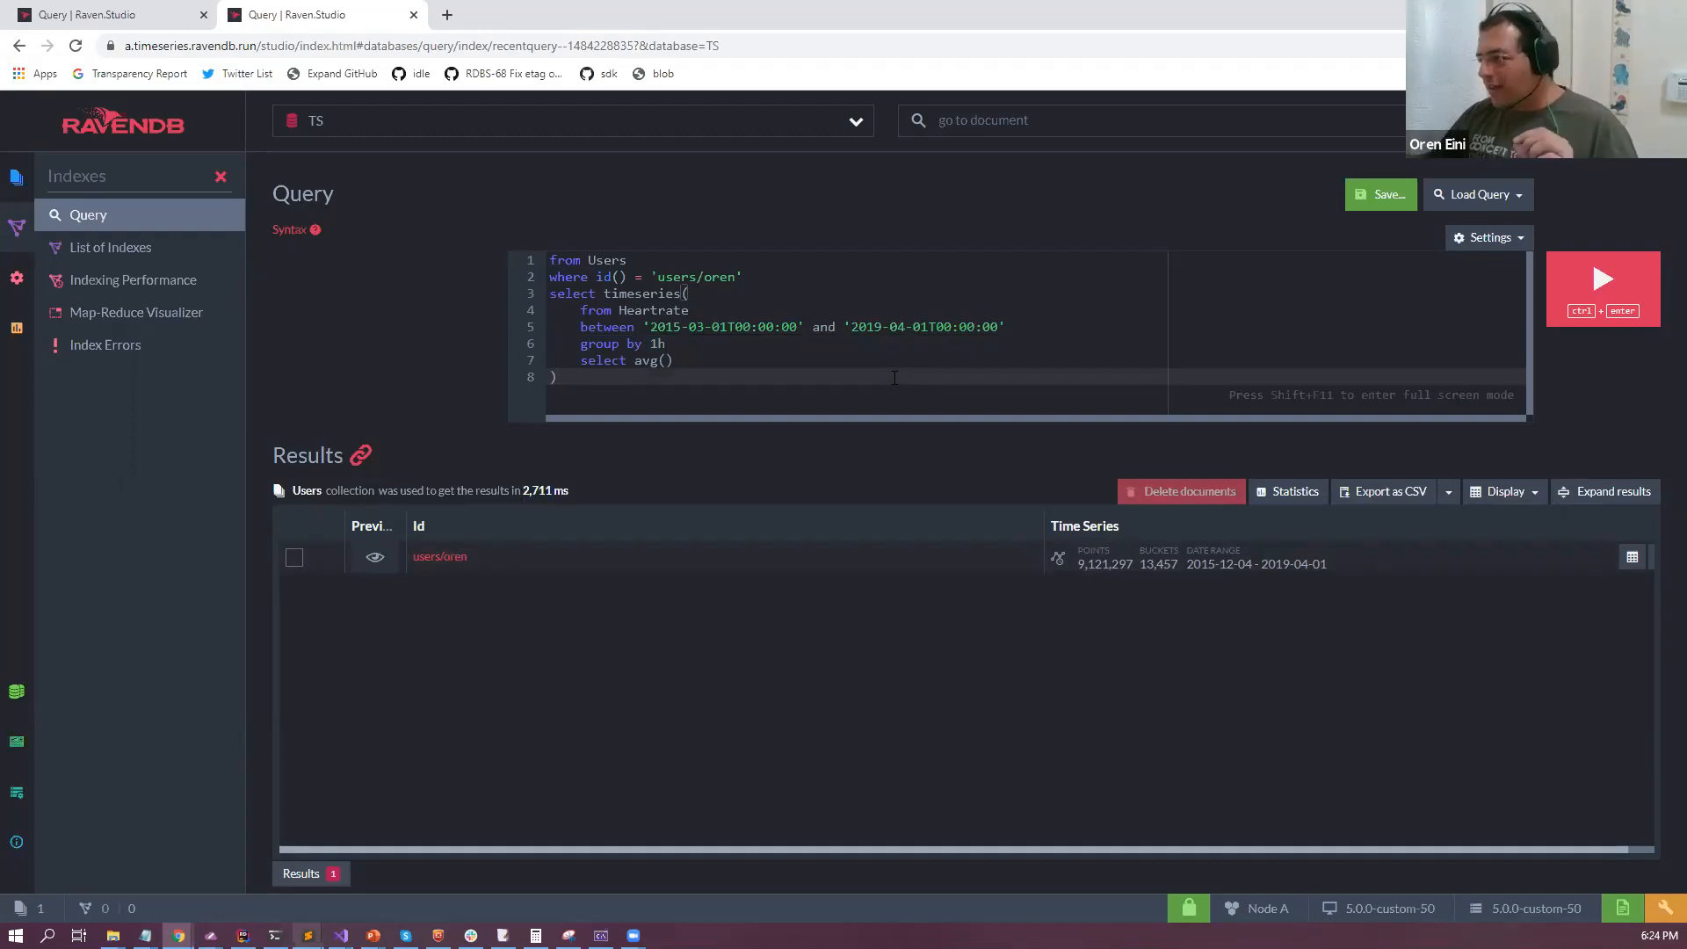
double_click(1150, 564)
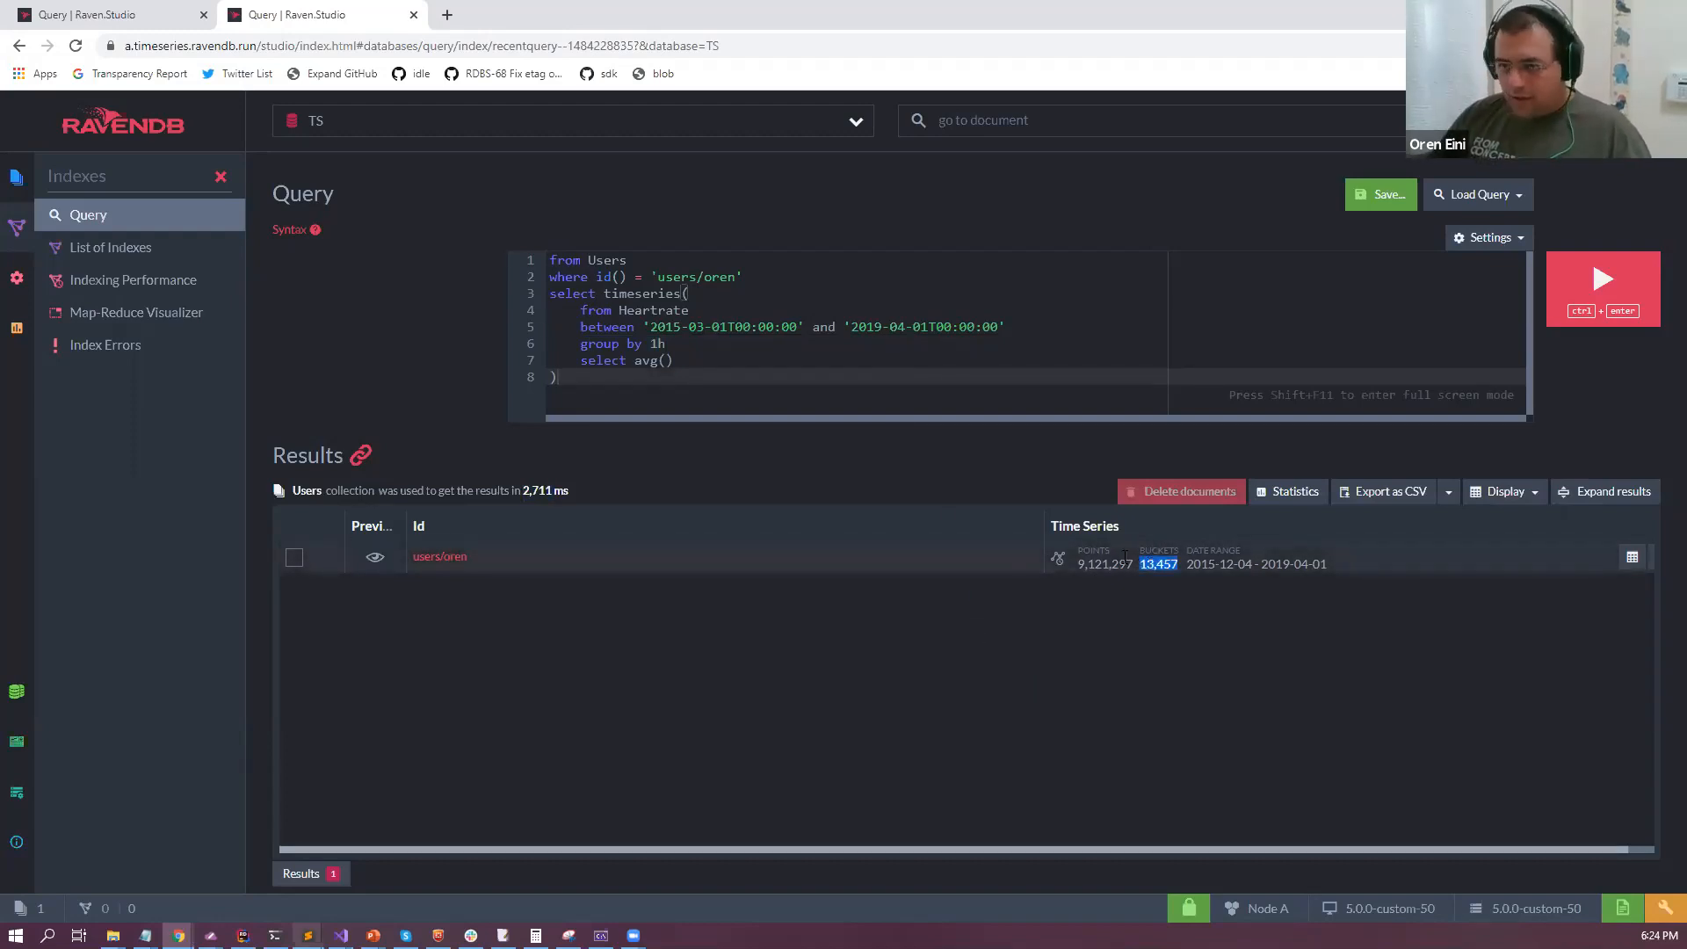
left_click(760, 436)
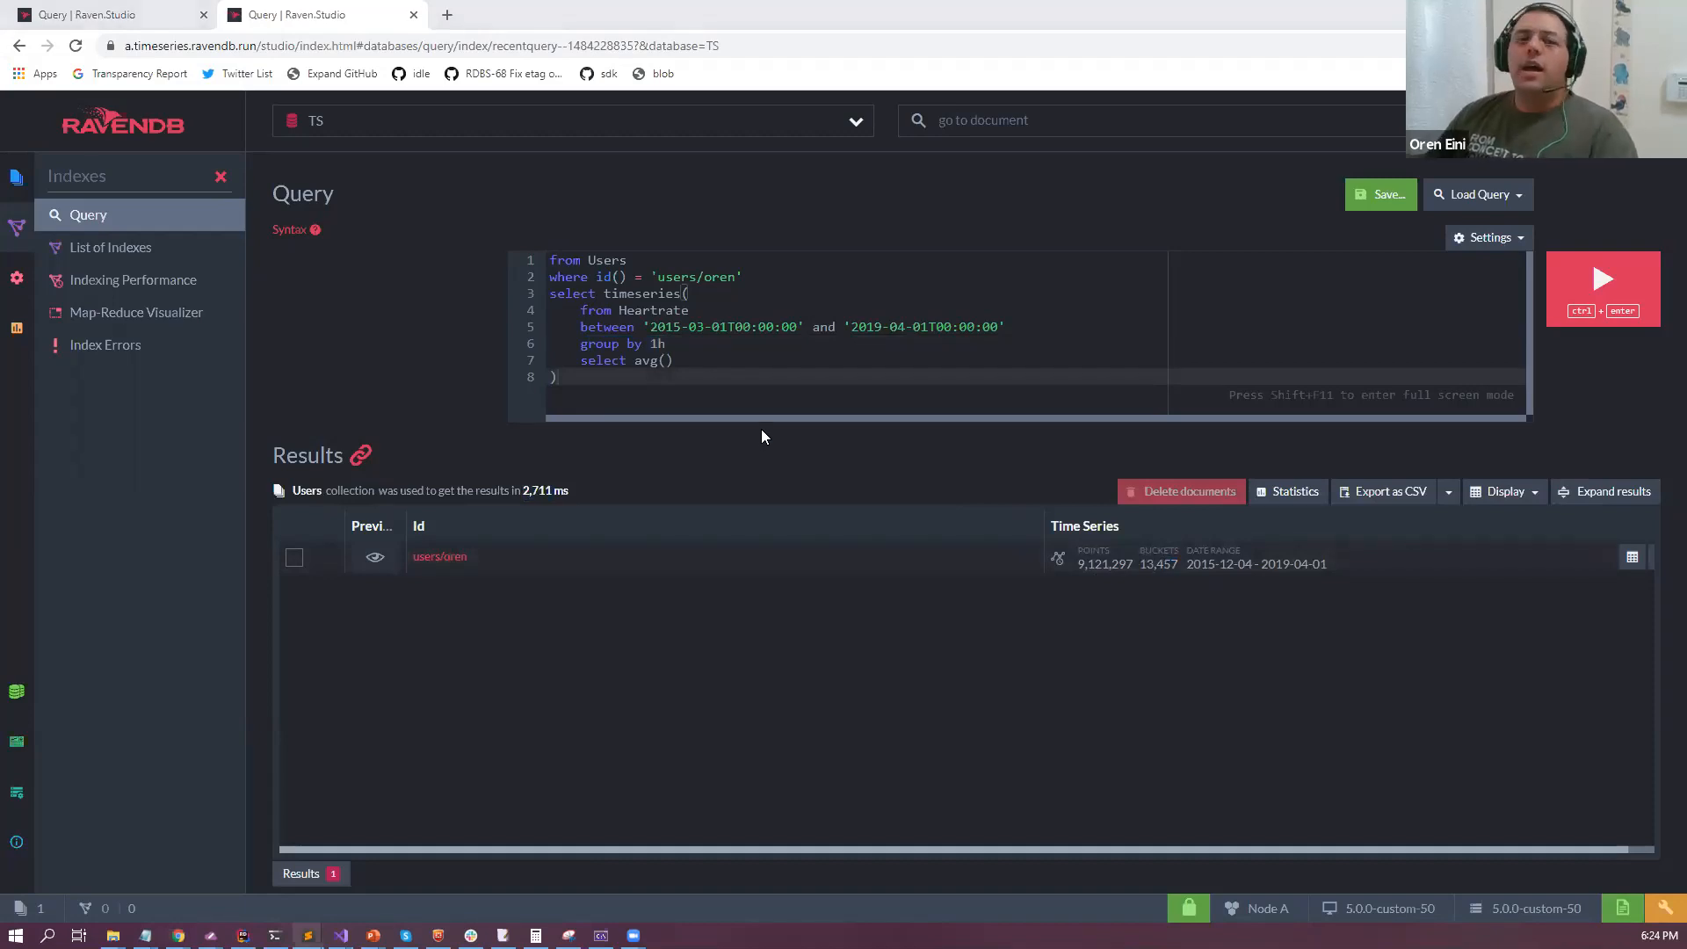
key("alt+Tab")
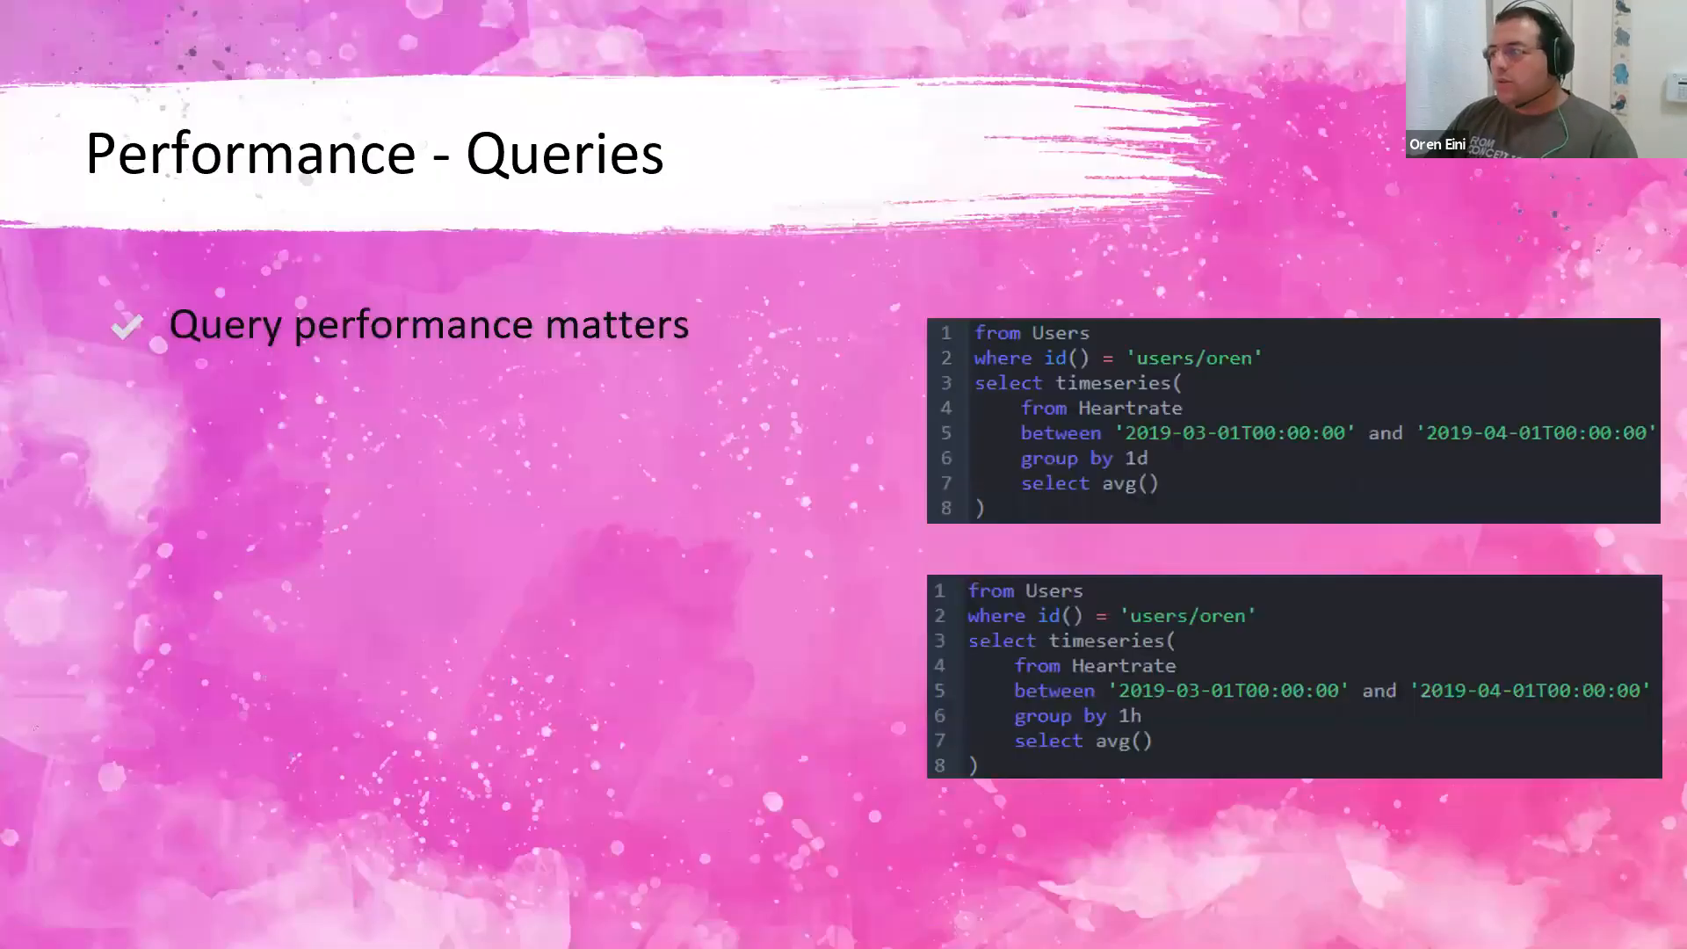
key("Right")
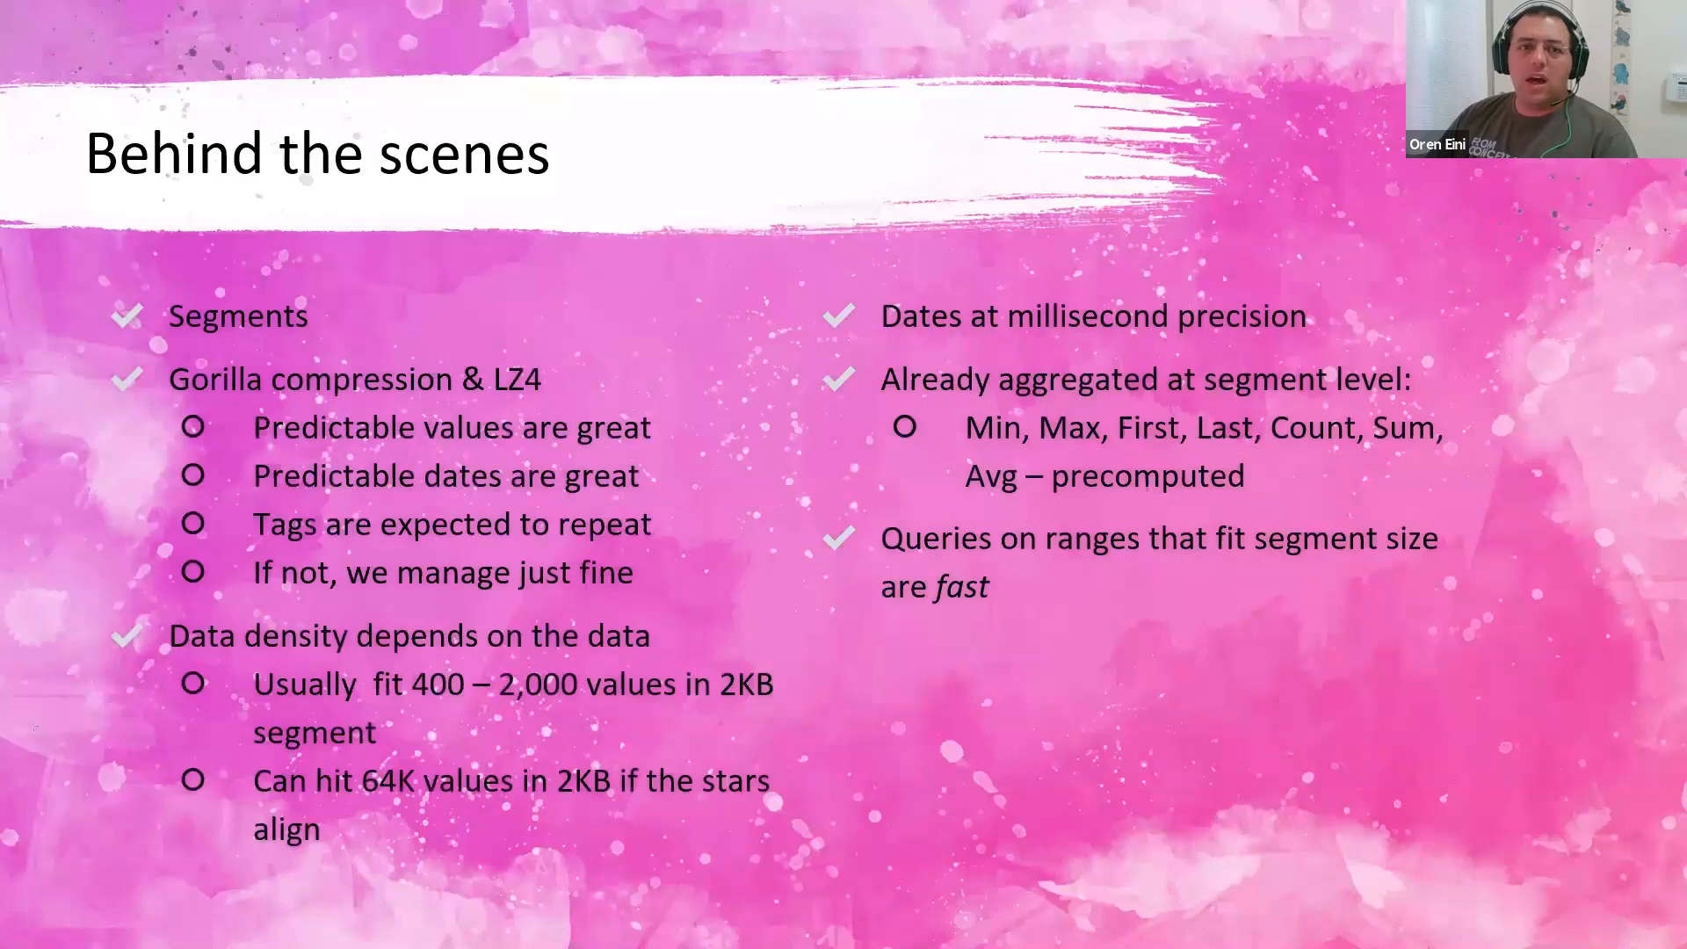